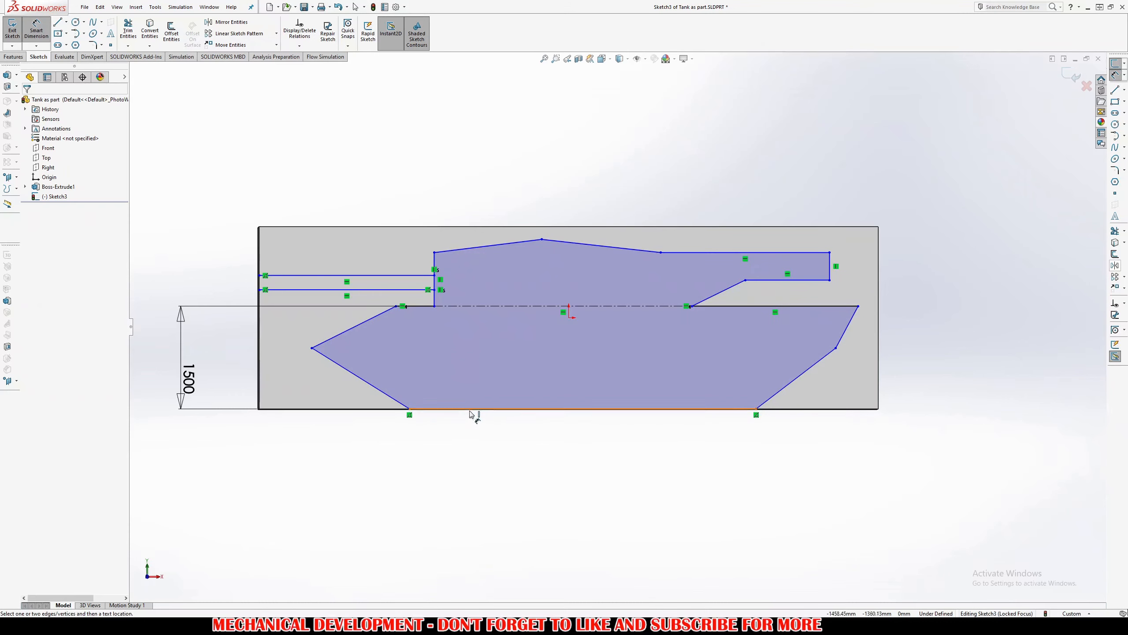
Dimension the horizontal bottom line of the hull profile to 4500 mm
{"action": "left_click", "coordinate": [473, 409]}
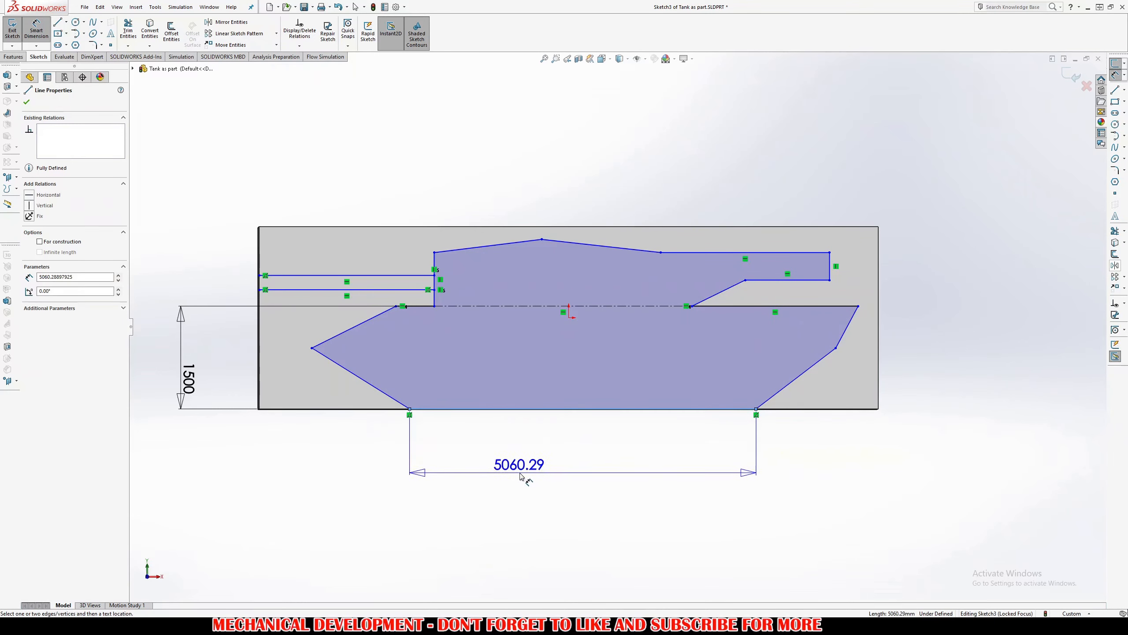
{"action": "left_click", "coordinate": [521, 475]}
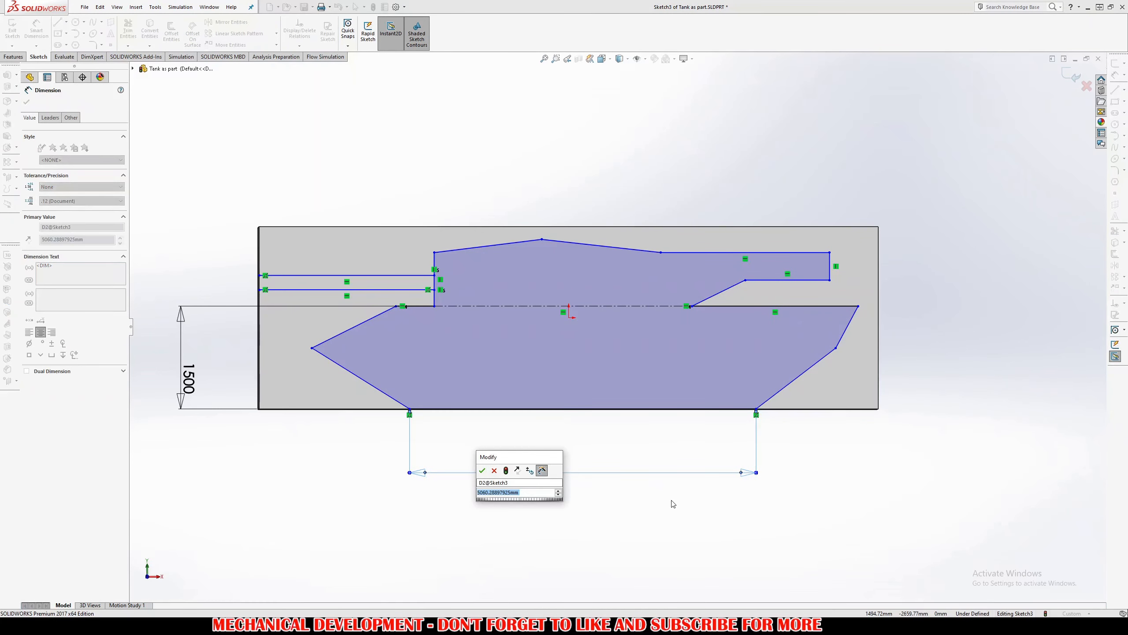
{"action": "type", "text": "4500"}
{"action": "key", "text": "Return"}
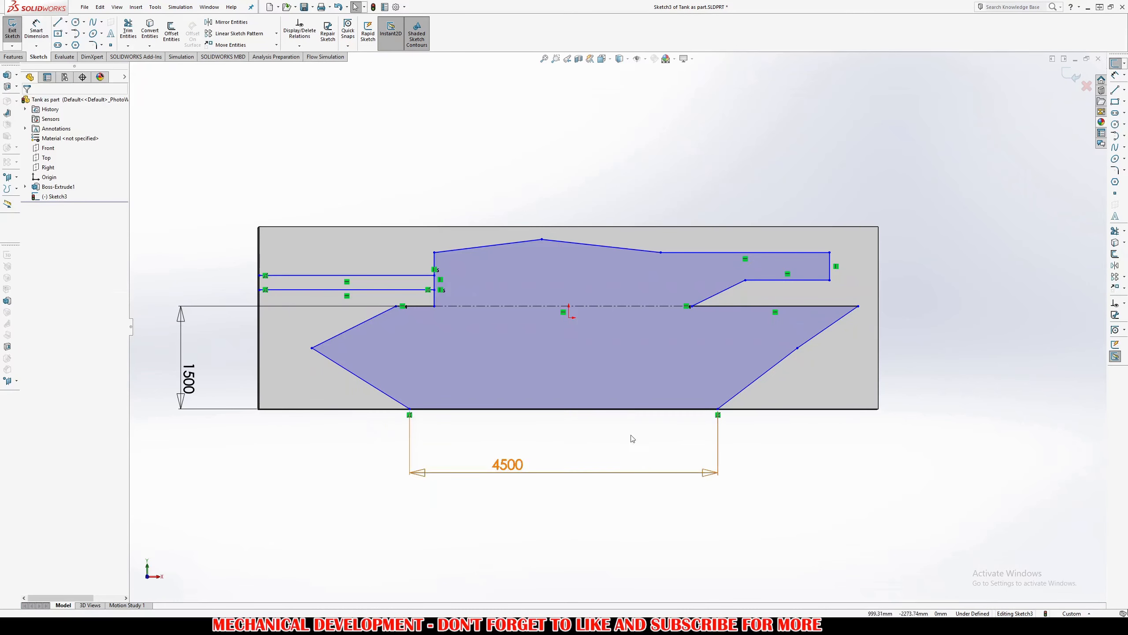
Shift the hull's bottom line rearward, move the lower rear corner to about X 4062, Y -441 mm, and pull the front tip to about X -3504 mm
{"action": "left_click", "coordinate": [646, 410]}
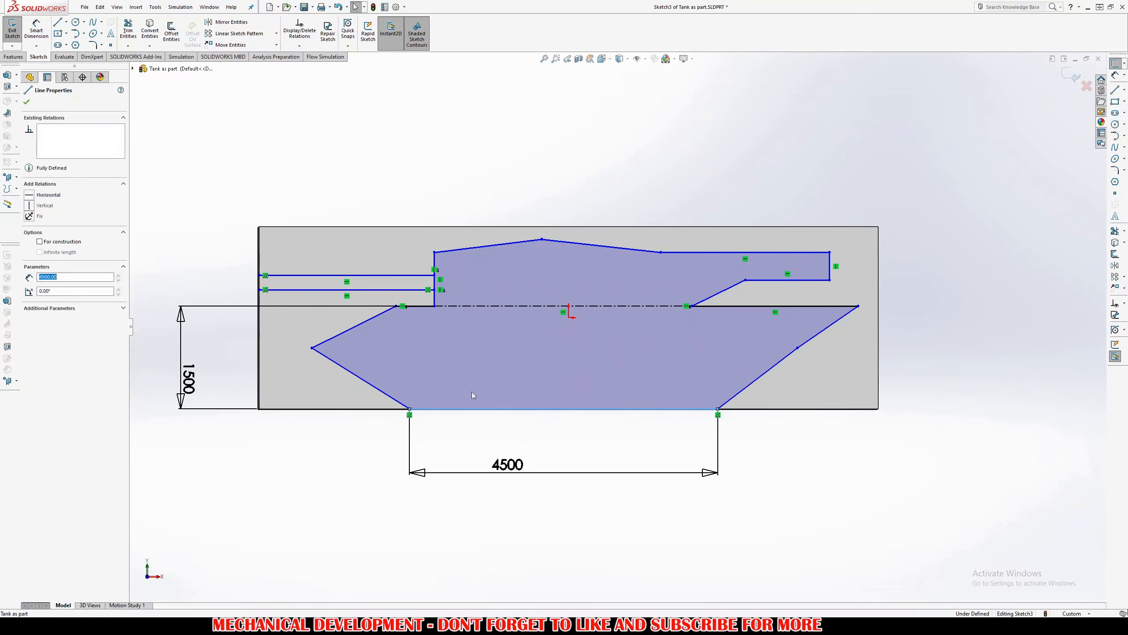
{"action": "left_click_drag", "start_coordinate": [409, 409], "coordinate": [458, 410]}
{"action": "left_click_drag", "start_coordinate": [798, 348], "coordinate": [848, 354]}
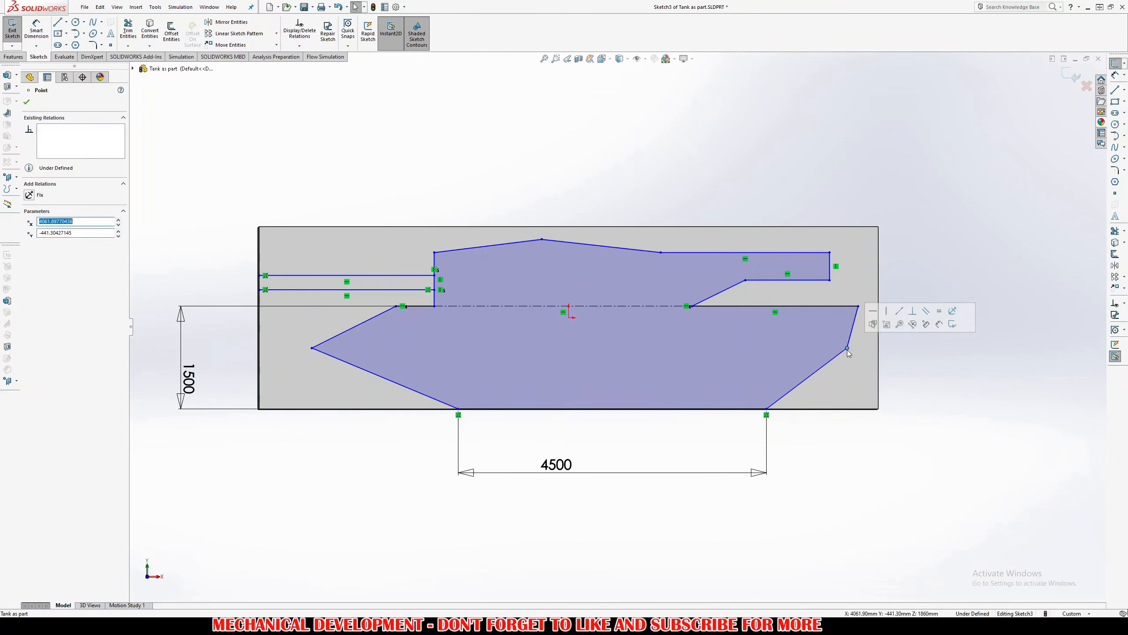
{"action": "mouse_move", "coordinate": [312, 349]}
{"action": "left_mouse_down"}
{"action": "mouse_move", "coordinate": [325, 362]}
{"action": "mouse_move", "coordinate": [329, 348]}
{"action": "left_mouse_up"}
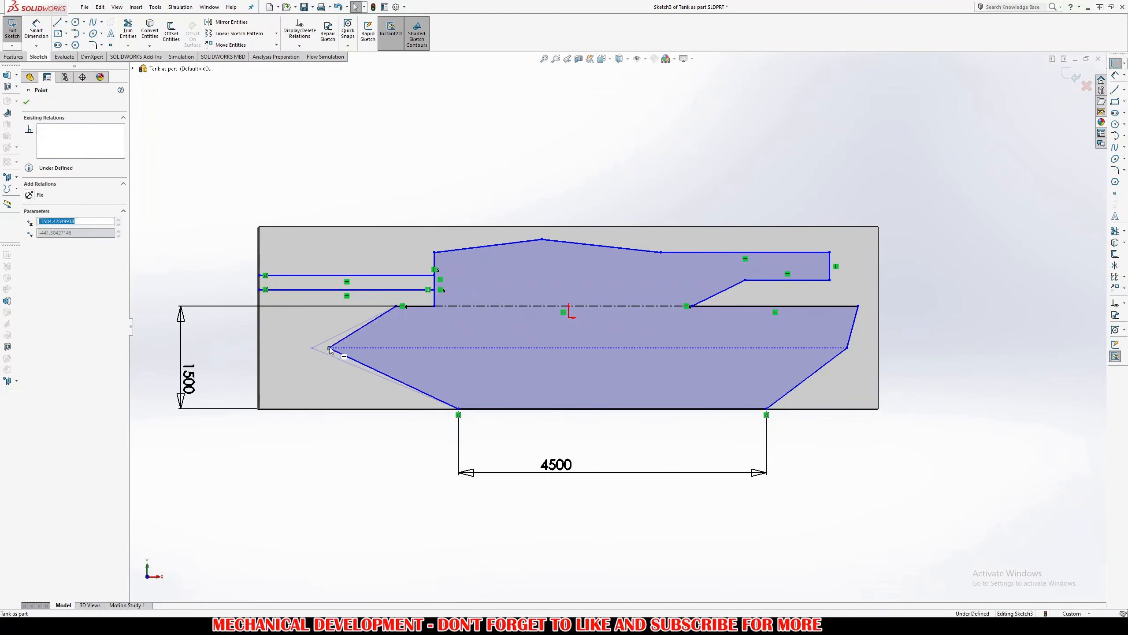
{"action": "left_click", "coordinate": [384, 514]}
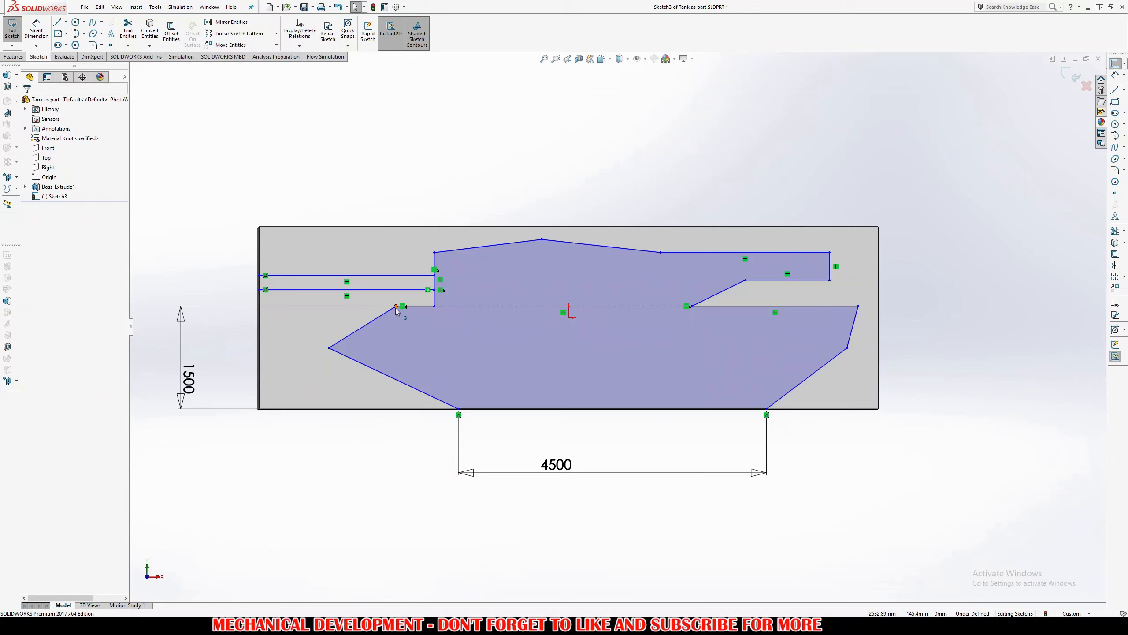
Move the front deck corner and turret front face rearward, the roof peak to about X 124, Y 1123 mm, and the turret's rear edge slightly forward
{"action": "left_click_drag", "start_coordinate": [397, 311], "coordinate": [415, 312]}
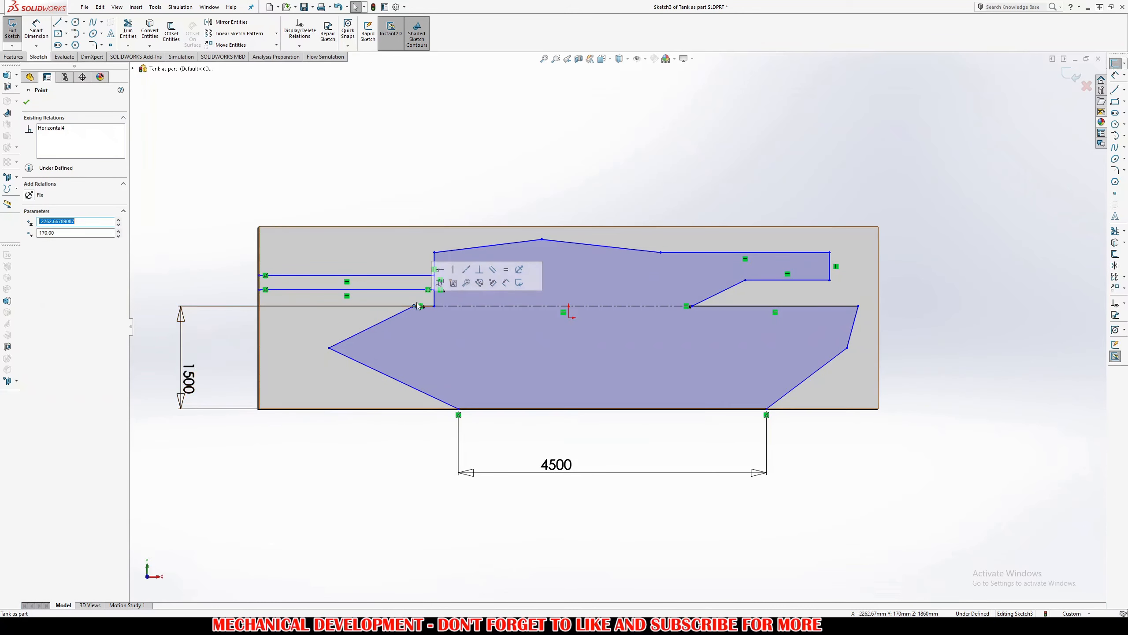
{"action": "left_click_drag", "start_coordinate": [435, 301], "coordinate": [491, 301]}
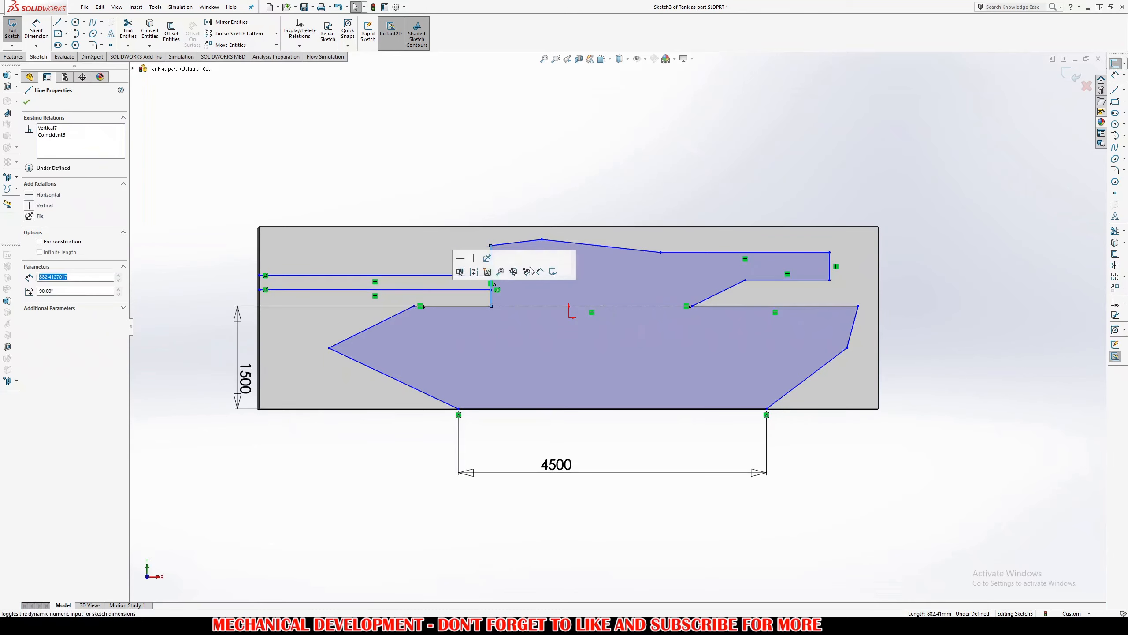
{"action": "left_click_drag", "start_coordinate": [542, 239], "coordinate": [578, 240]}
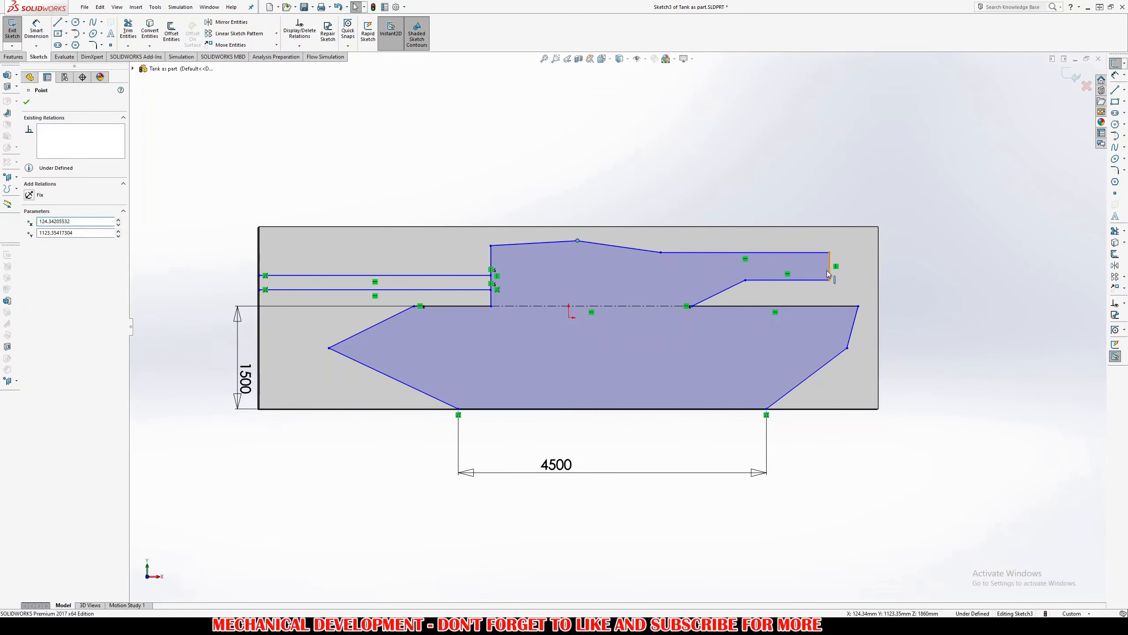
{"action": "left_click_drag", "start_coordinate": [829, 265], "coordinate": [817, 272]}
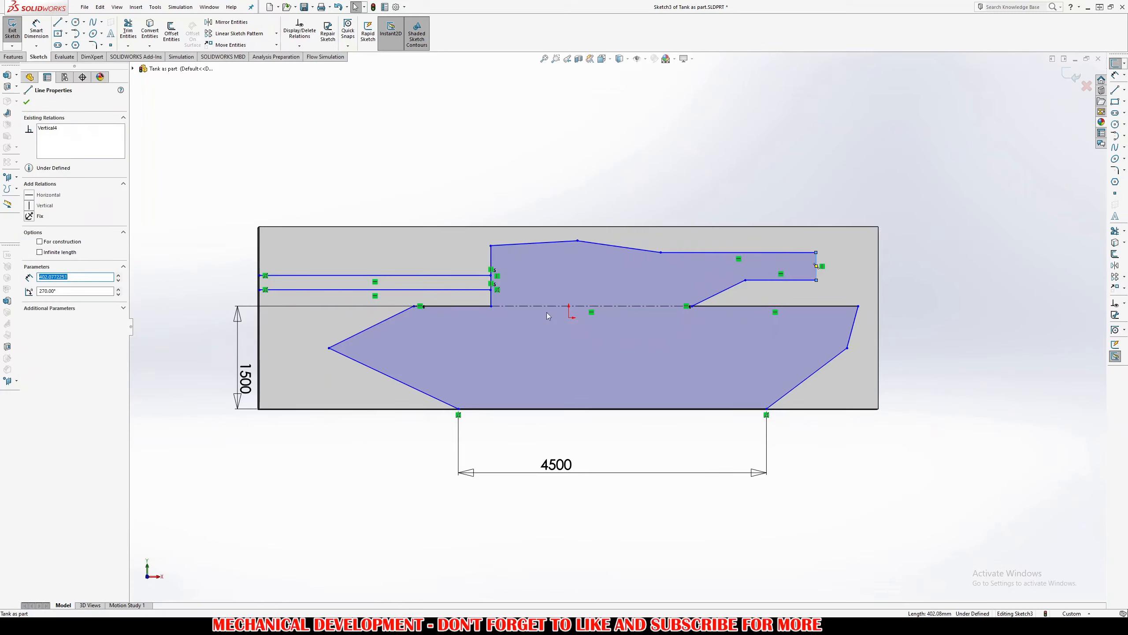
Fine-tune the hull's front, moving the deck corner to about X -2327 mm and the tip to about X -3543, Y -441 mm
{"action": "left_click_drag", "start_coordinate": [418, 306], "coordinate": [409, 324]}
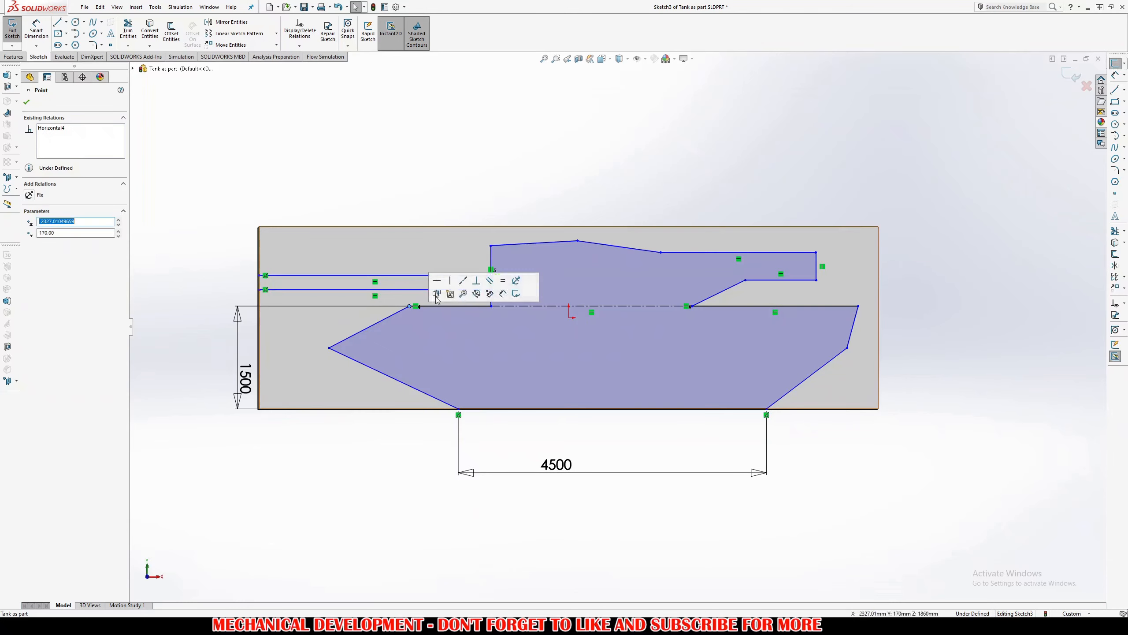
{"action": "mouse_move", "coordinate": [330, 352]}
{"action": "left_mouse_down"}
{"action": "mouse_move", "coordinate": [252, 343]}
{"action": "mouse_move", "coordinate": [326, 351]}
{"action": "left_mouse_up"}
{"action": "right_click_drag", "start_coordinate": [328, 349], "coordinate": [361, 260]}
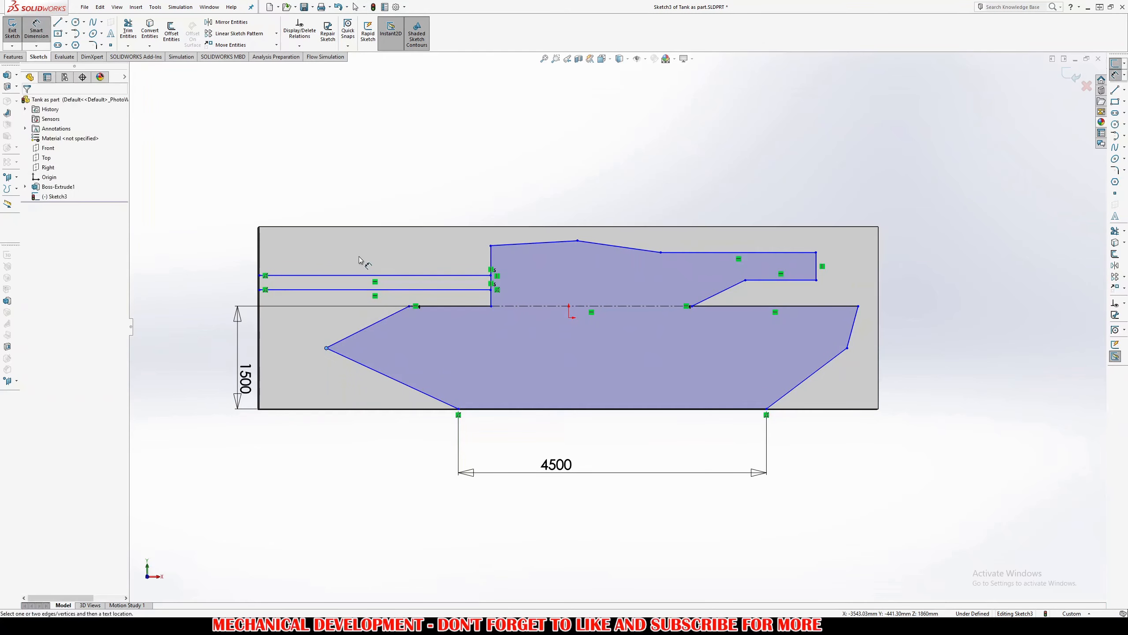
{"action": "left_click", "coordinate": [362, 276]}
{"action": "left_click", "coordinate": [363, 195]}
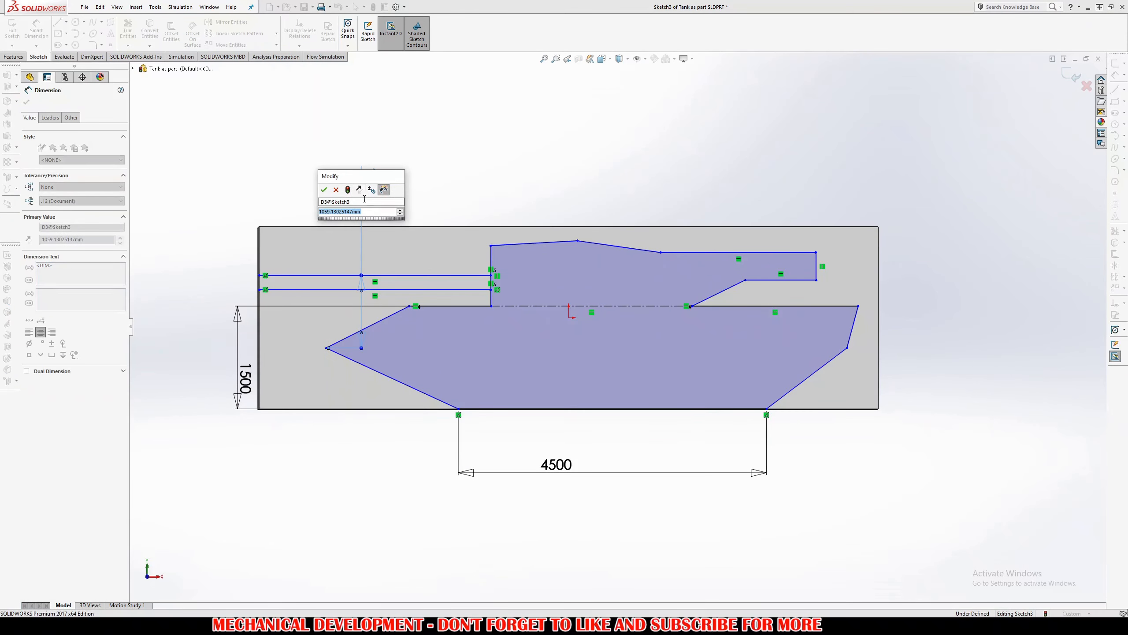
{"action": "key", "text": "Return"}
{"action": "left_click", "coordinate": [376, 196]}
{"action": "key", "text": "Delete"}
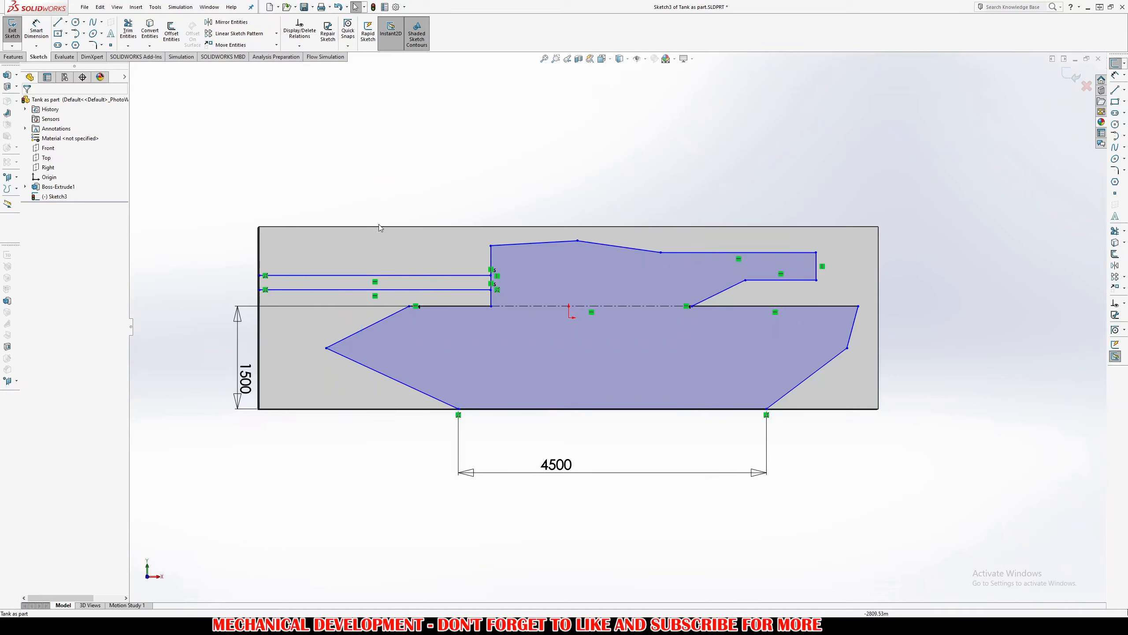
Dimension the length of the gun barrel's upper line and delete that dimension
{"action": "left_click", "coordinate": [392, 276]}
{"action": "left_click", "coordinate": [391, 185]}
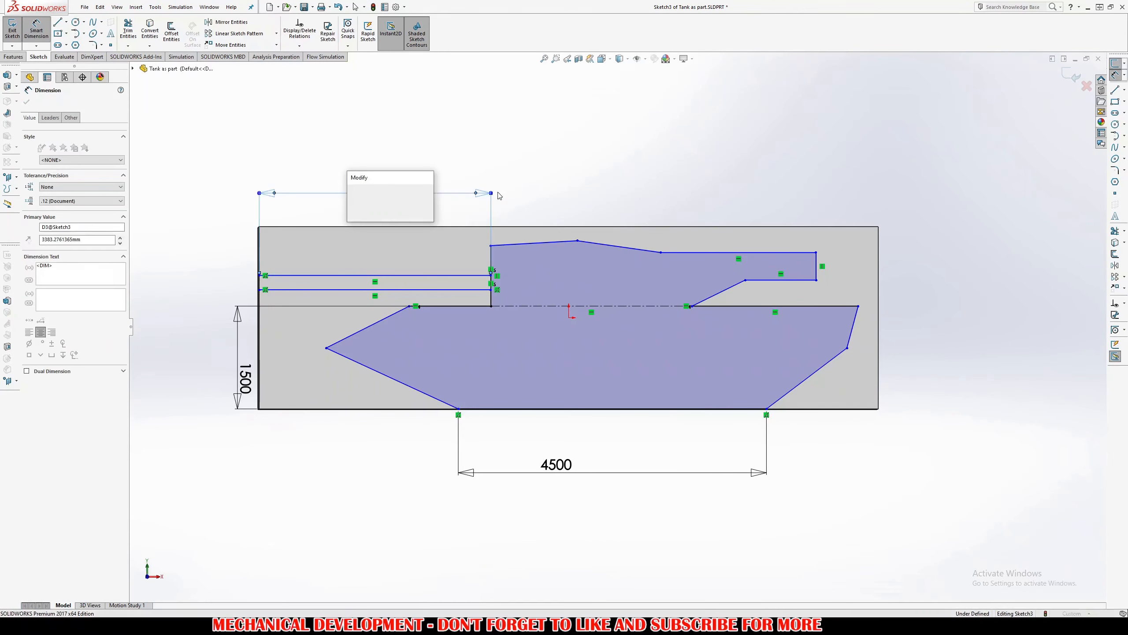
{"action": "key", "text": "Return"}
{"action": "key", "text": "Escape"}
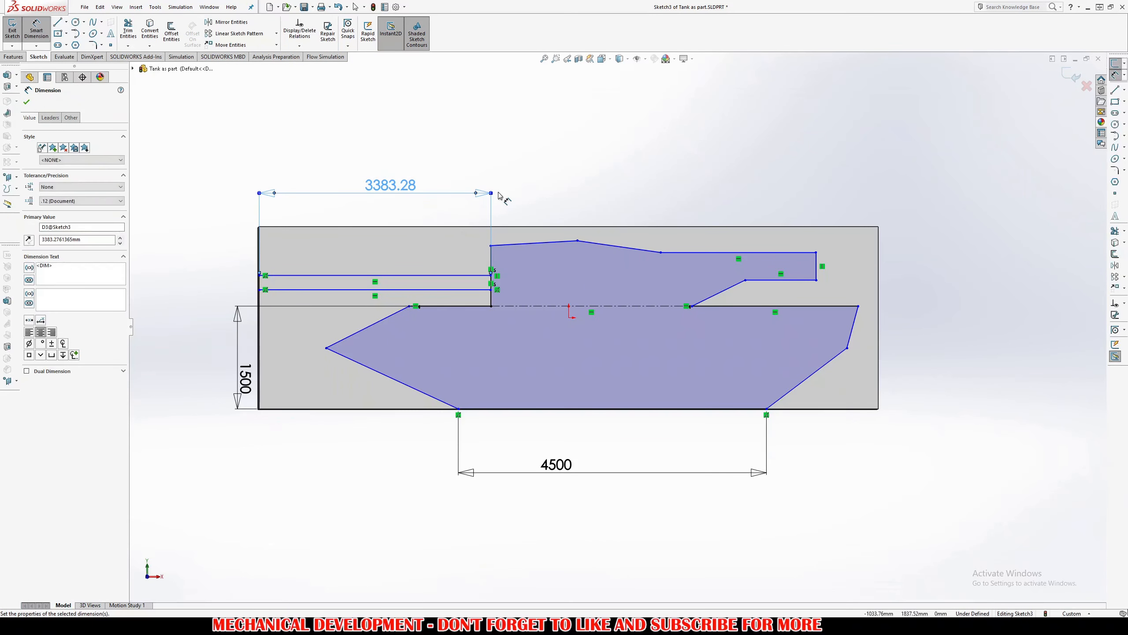
{"action": "left_click", "coordinate": [408, 191]}
{"action": "key", "text": "Delete"}
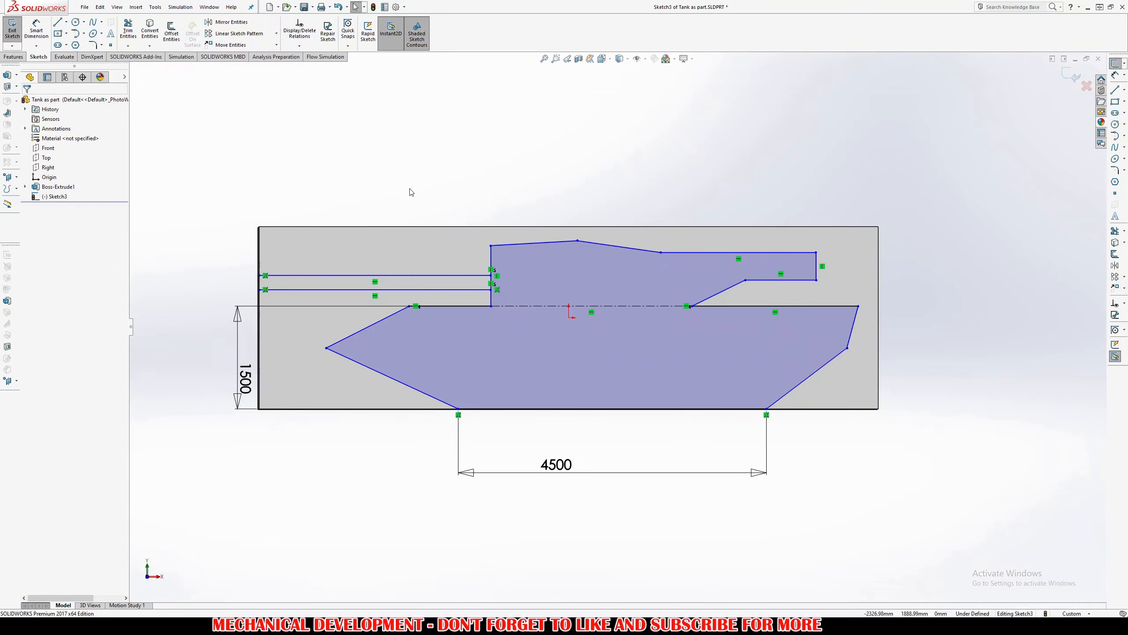
Move the distant tank reference picture closer to the sketched block
{"action": "scroll", "coordinate": [360, 297], "scroll_direction": "up", "scroll_amount": 4}
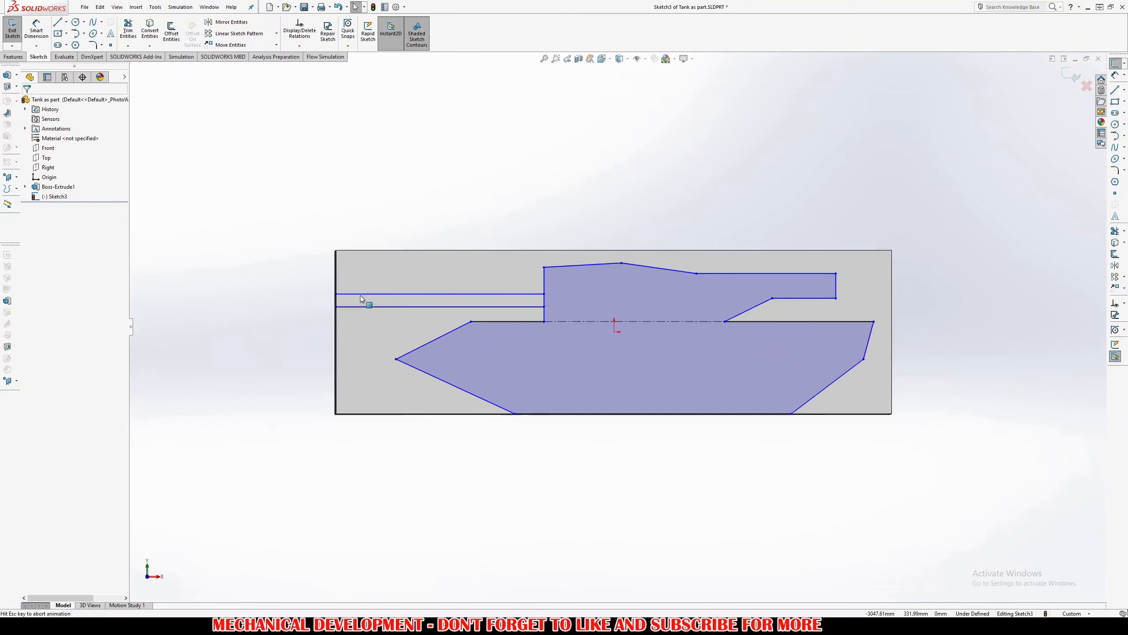
{"action": "left_click_drag", "start_coordinate": [347, 147], "coordinate": [288, 209]}
{"action": "scroll", "coordinate": [379, 222], "scroll_direction": "down", "scroll_amount": 5}
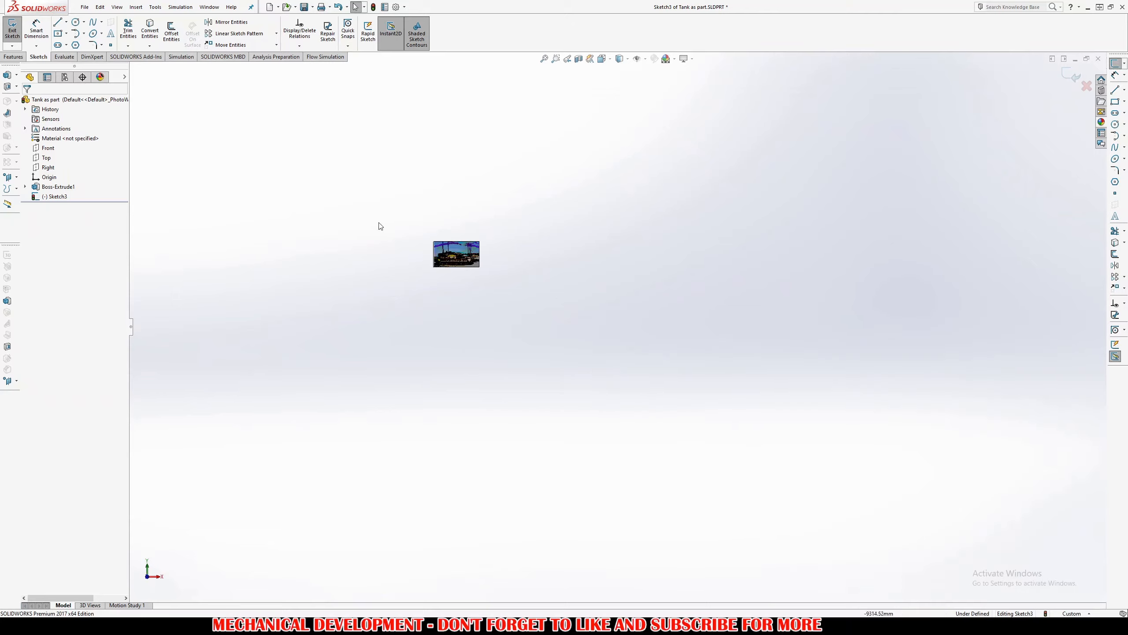
{"action": "left_click_drag", "start_coordinate": [445, 258], "coordinate": [573, 361], "text": "ctrl"}
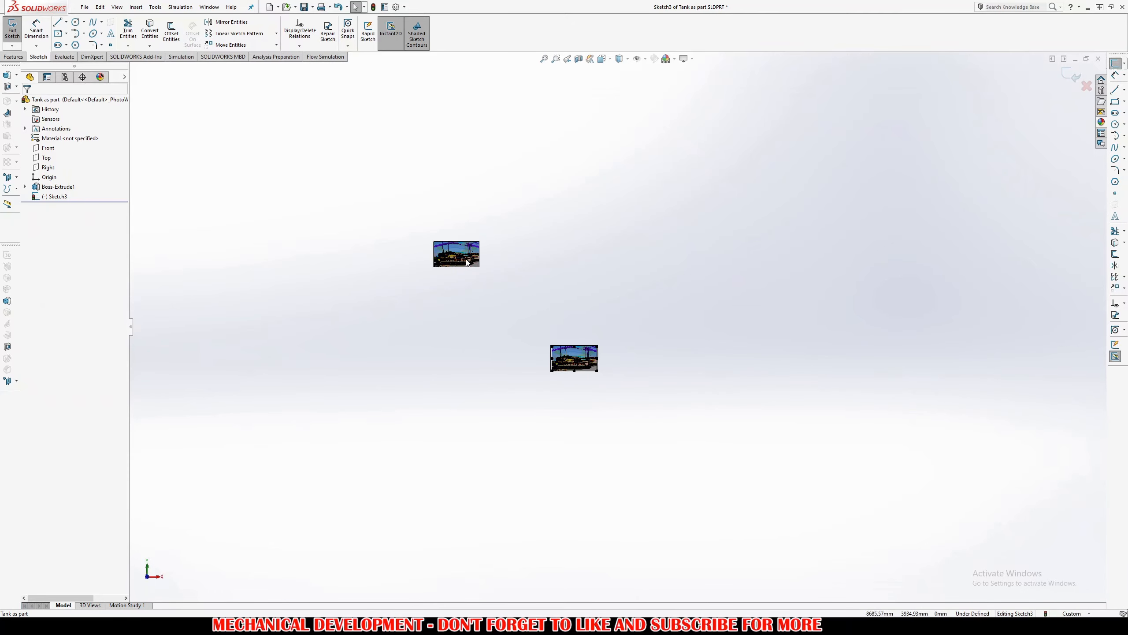
Place the tank reference picture beside the block's upper corner and enlarge it until it slightly overlaps the block
{"action": "scroll", "coordinate": [466, 260], "scroll_direction": "down", "scroll_amount": 10}
{"action": "scroll", "coordinate": [901, 437], "scroll_direction": "up", "scroll_amount": 10}
{"action": "mouse_move", "coordinate": [901, 437]}
{"action": "middle_mouse_down"}
{"action": "mouse_move", "coordinate": [672, 357]}
{"action": "mouse_move", "coordinate": [855, 400]}
{"action": "middle_mouse_up"}
{"action": "key", "text": "ctrl+8"}
{"action": "key", "text": "Escape"}
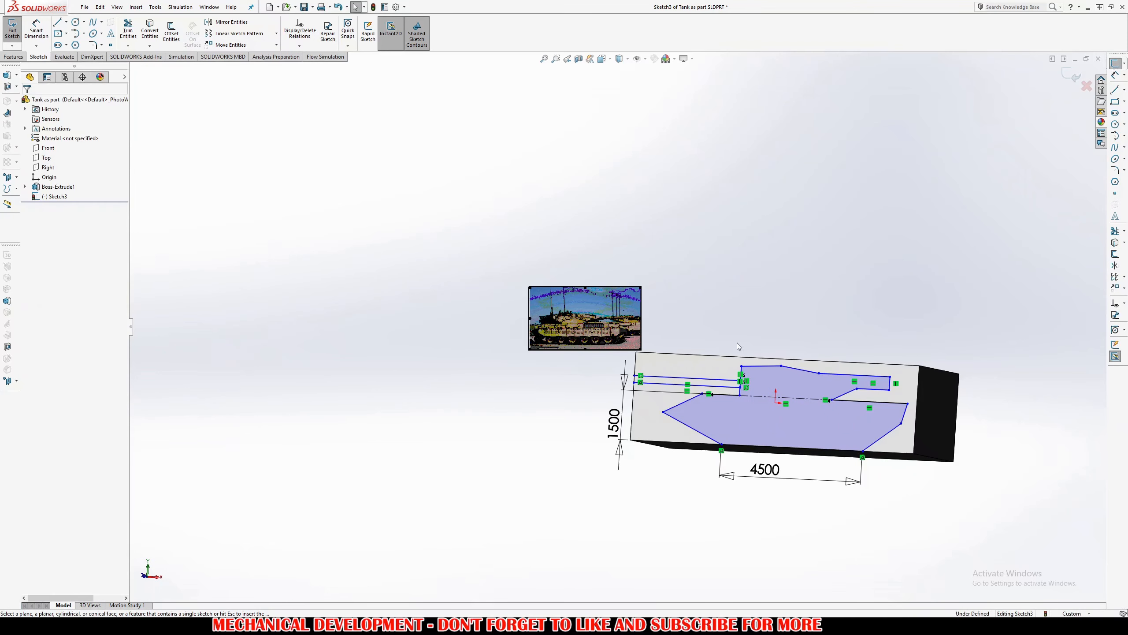
{"action": "left_click", "coordinate": [894, 445]}
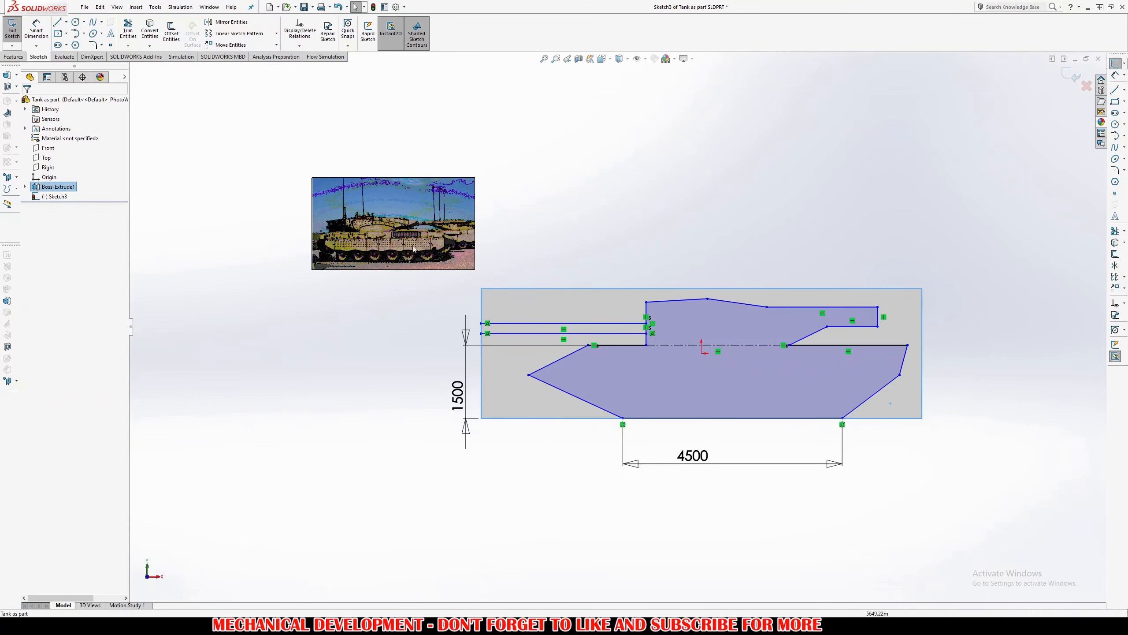
{"action": "left_click_drag", "start_coordinate": [413, 246], "coordinate": [474, 226]}
{"action": "left_click_drag", "start_coordinate": [537, 250], "coordinate": [638, 307]}
{"action": "right_click", "coordinate": [527, 230]}
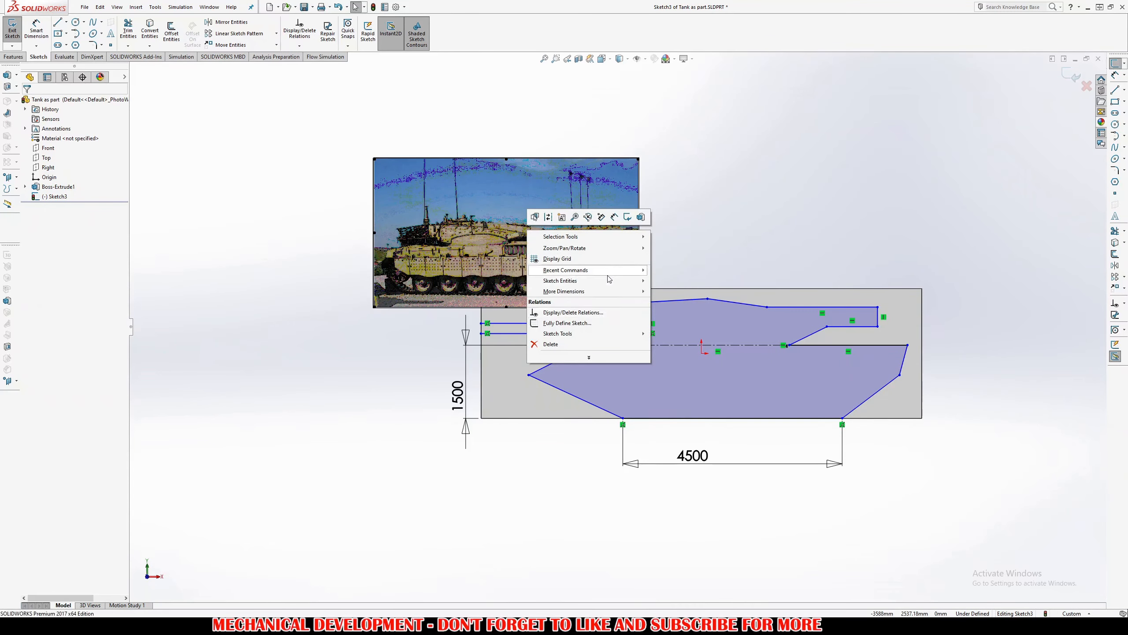
{"action": "mouse_move", "coordinate": [586, 338]}
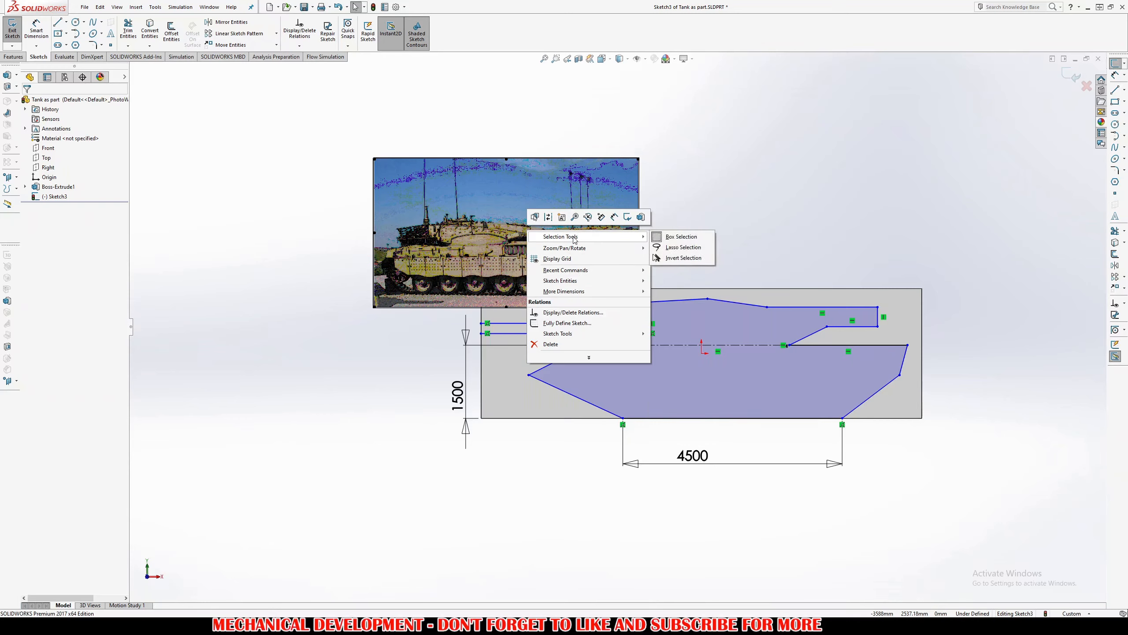
{"action": "mouse_move", "coordinate": [577, 251]}
{"action": "left_click", "coordinate": [680, 279]}
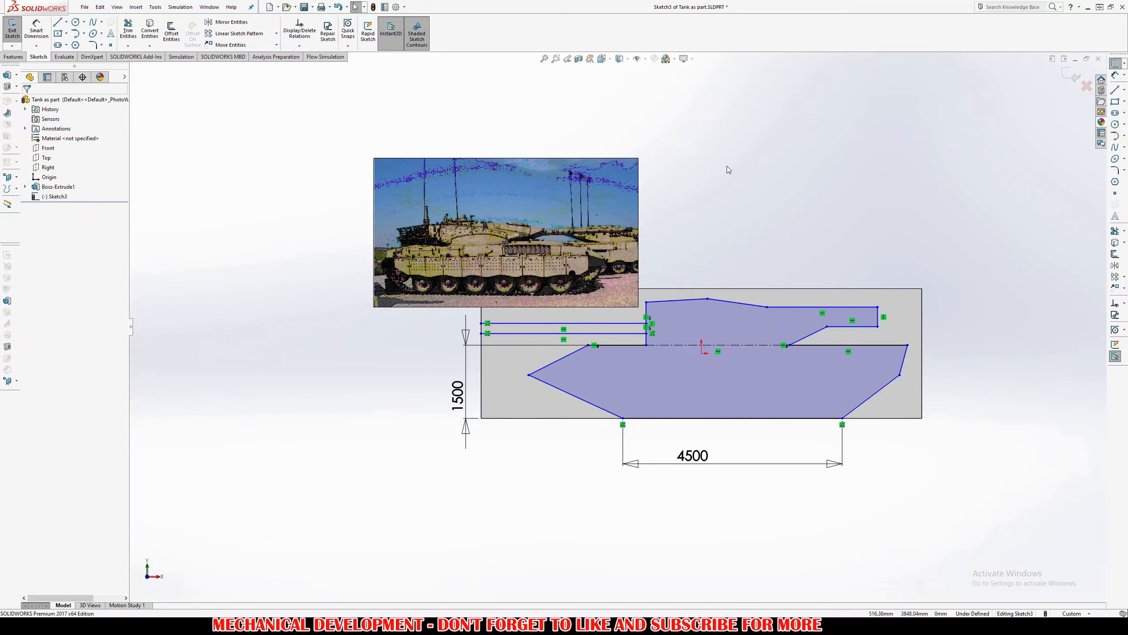
From the sketch's reverse side, move the tank picture over the block and enlarge it to cover the block's full length
{"action": "left_click_drag", "start_coordinate": [728, 171], "coordinate": [472, 188]}
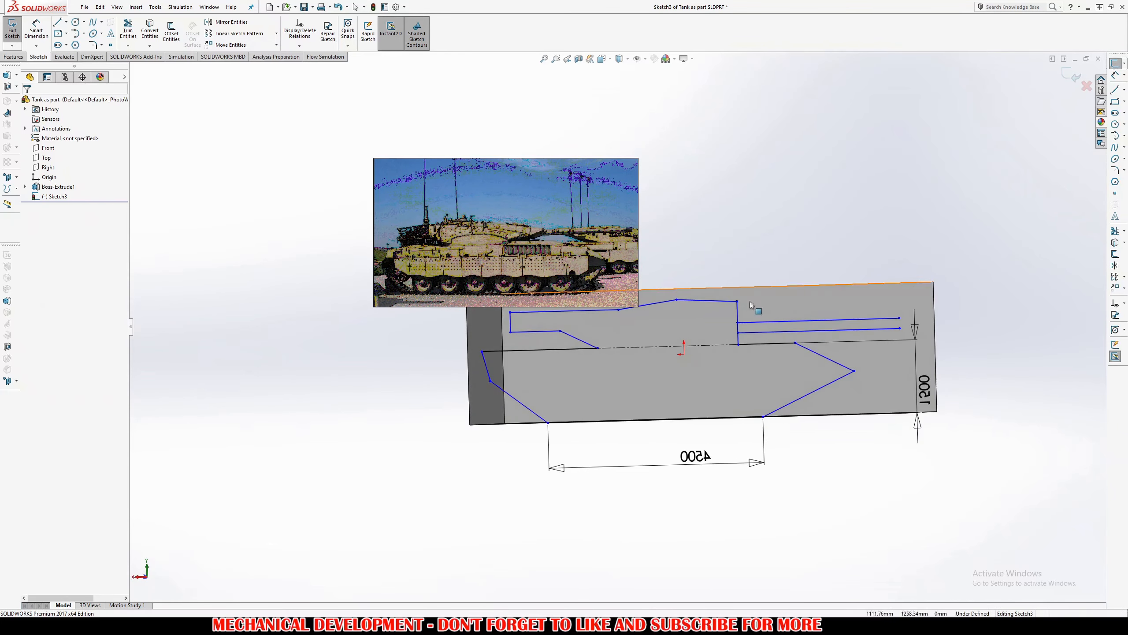
{"action": "key", "text": "Escape"}
{"action": "left_click", "coordinate": [772, 298]}
{"action": "key", "text": "ctrl+8"}
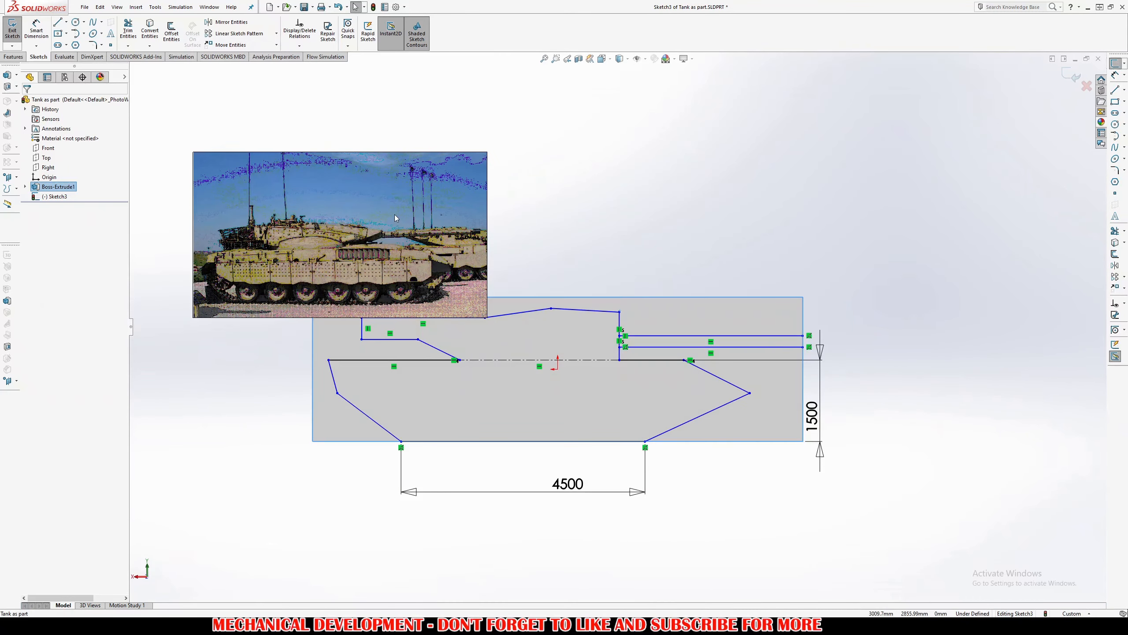
{"action": "left_click_drag", "start_coordinate": [370, 227], "coordinate": [507, 346]}
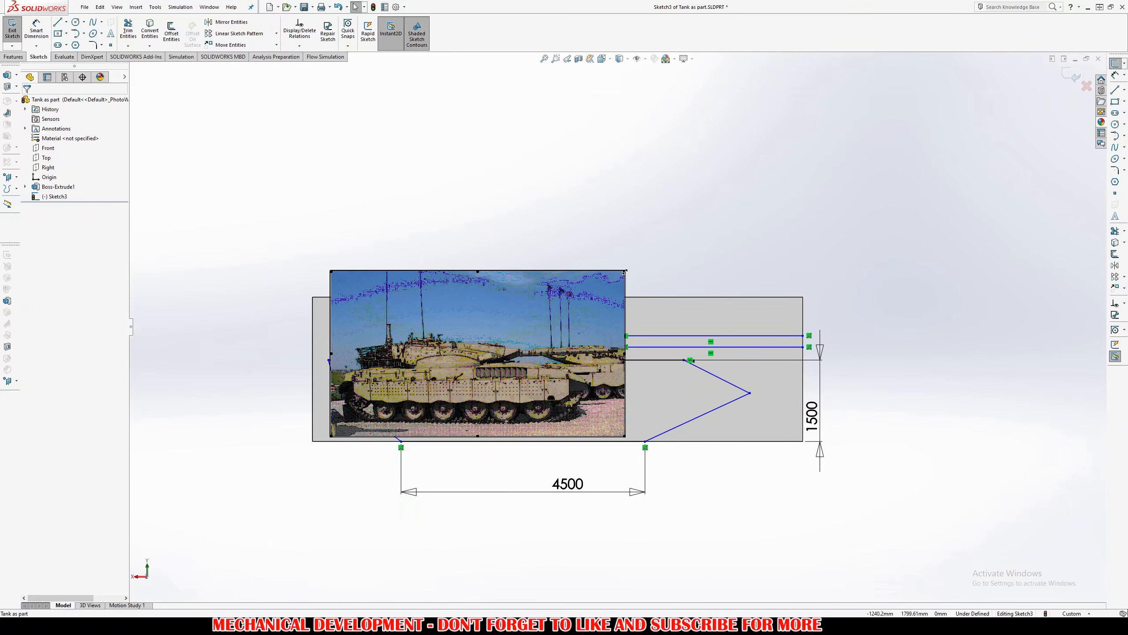
{"action": "left_click_drag", "start_coordinate": [699, 224], "coordinate": [840, 149]}
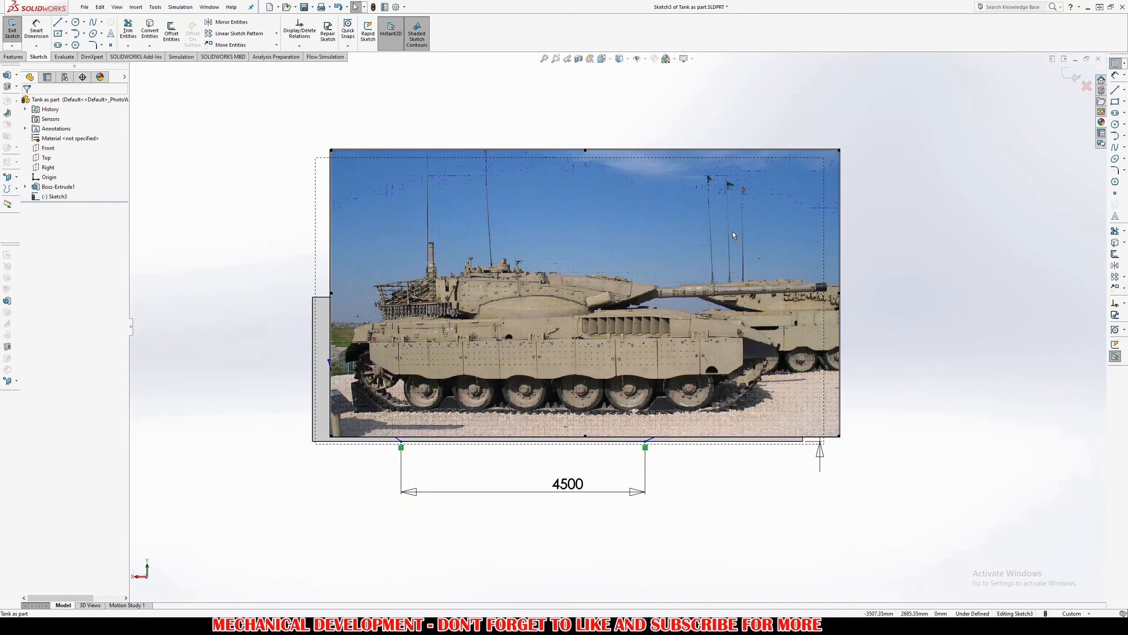
{"action": "left_click_drag", "start_coordinate": [732, 232], "coordinate": [729, 230]}
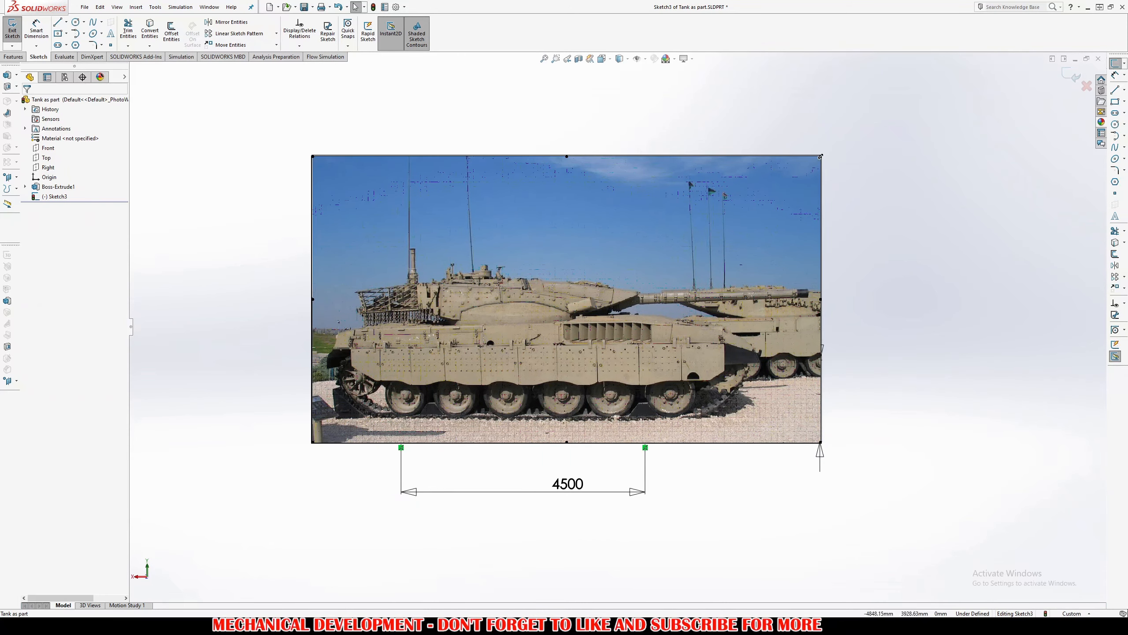
Move the tank picture directly above the block and resize it to roughly match the block's length
{"action": "left_click_drag", "start_coordinate": [821, 157], "coordinate": [869, 123]}
{"action": "left_click_drag", "start_coordinate": [711, 247], "coordinate": [726, 91]}
{"action": "left_click_drag", "start_coordinate": [684, 186], "coordinate": [674, 202]}
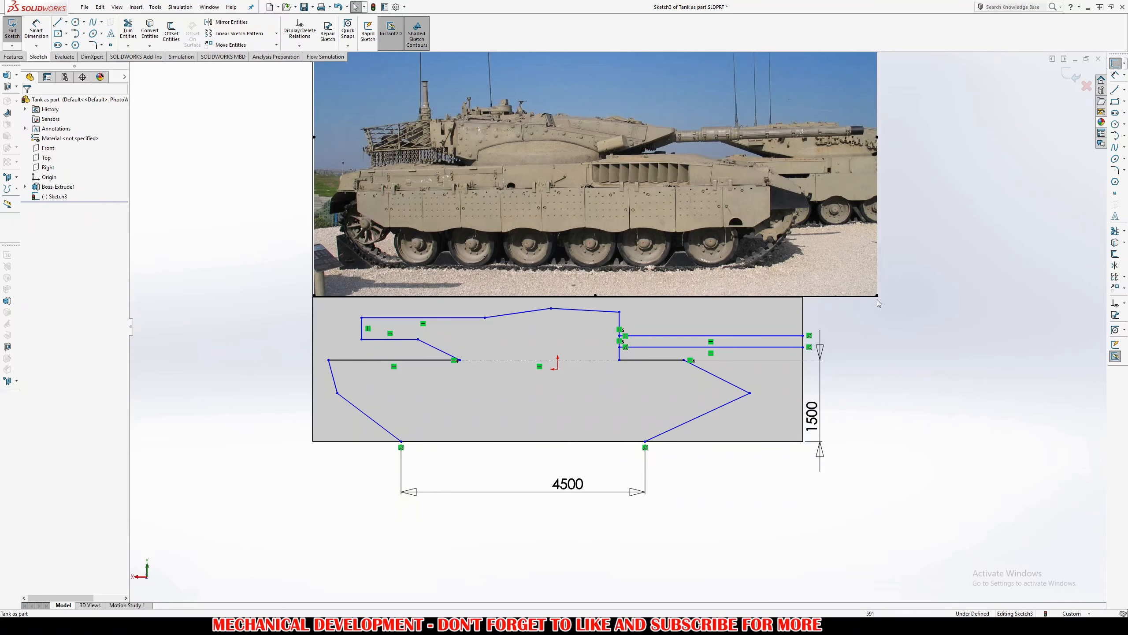
{"action": "left_click_drag", "start_coordinate": [876, 294], "coordinate": [794, 249]}
{"action": "left_click_drag", "start_coordinate": [719, 171], "coordinate": [734, 231]}
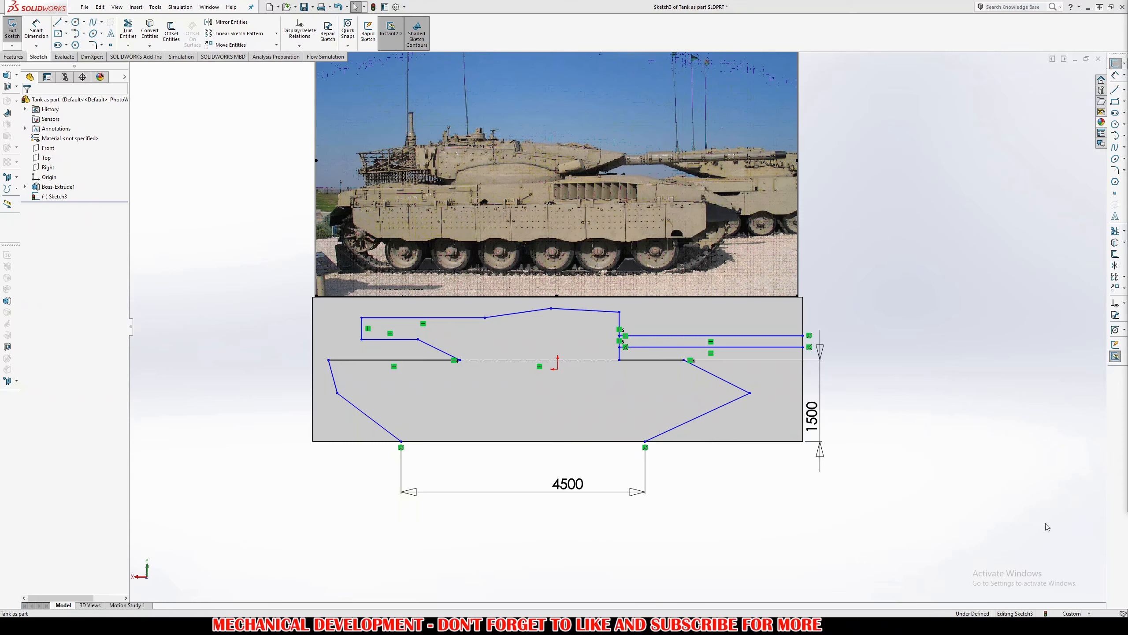
Dimension the hull's overall horizontal length from its front tip to the upper rear corner, setting it to 7600 mm
{"action": "right_click_drag", "start_coordinate": [790, 522], "coordinate": [785, 467]}
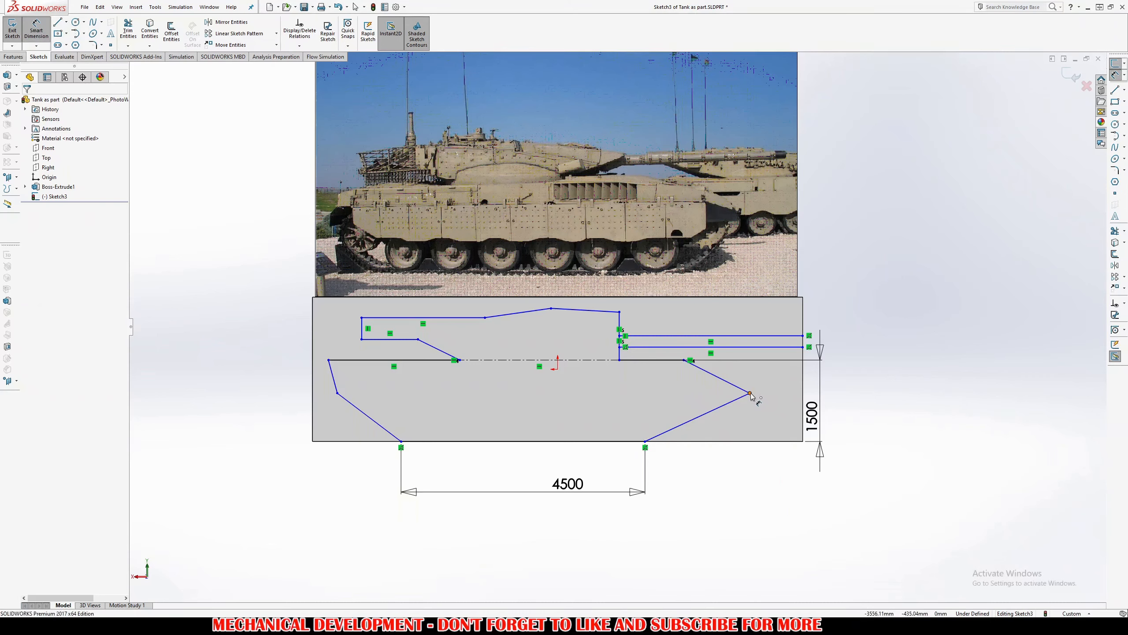
{"action": "left_click", "coordinate": [750, 393]}
{"action": "left_click", "coordinate": [329, 361]}
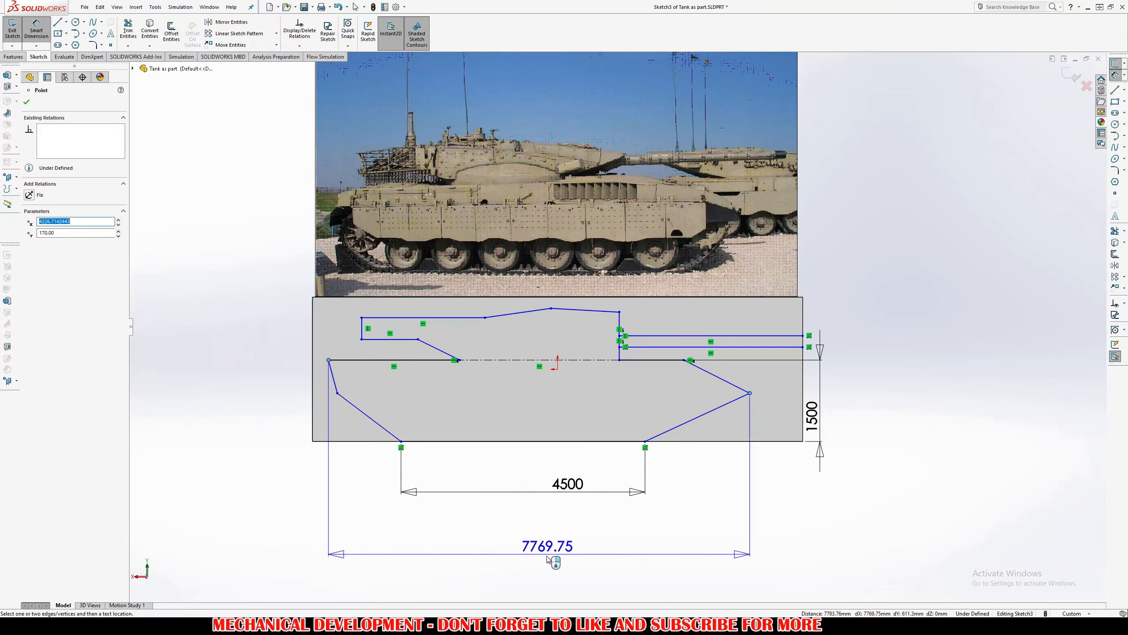
{"action": "left_click", "coordinate": [548, 556]}
{"action": "type", "text": "7.6"}
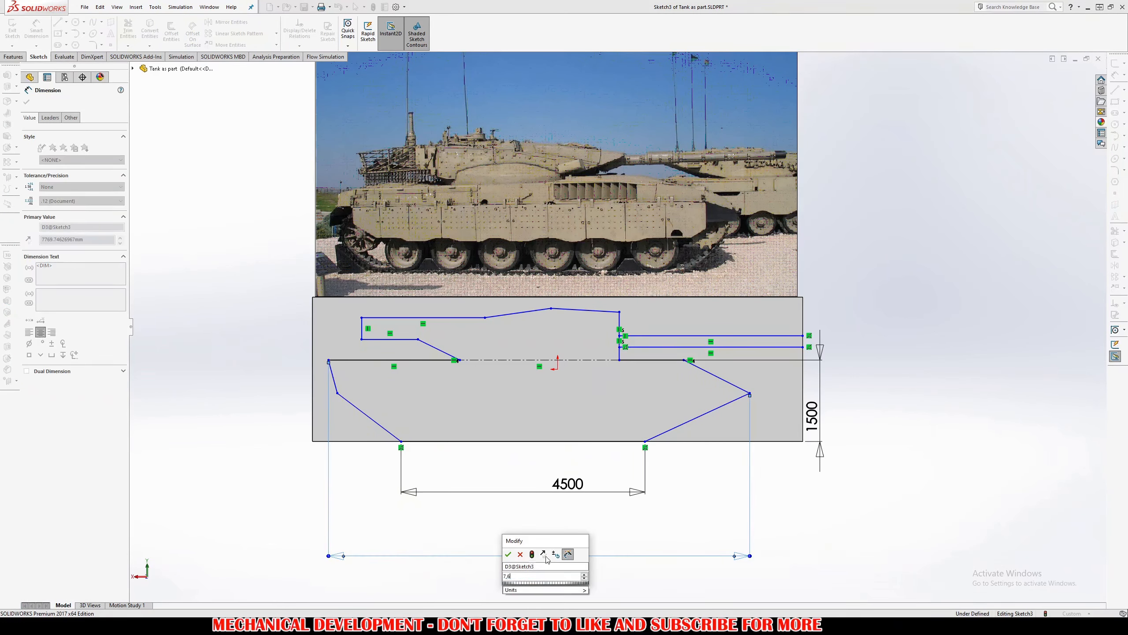
{"action": "key", "text": "Return"}
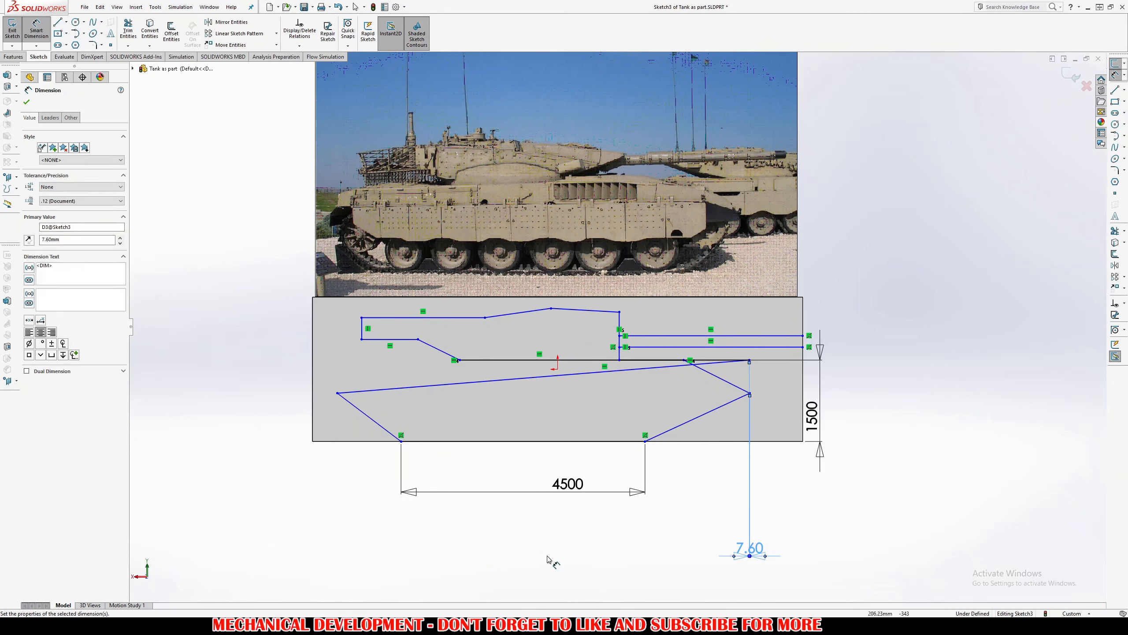
{"action": "key", "text": "Escape"}
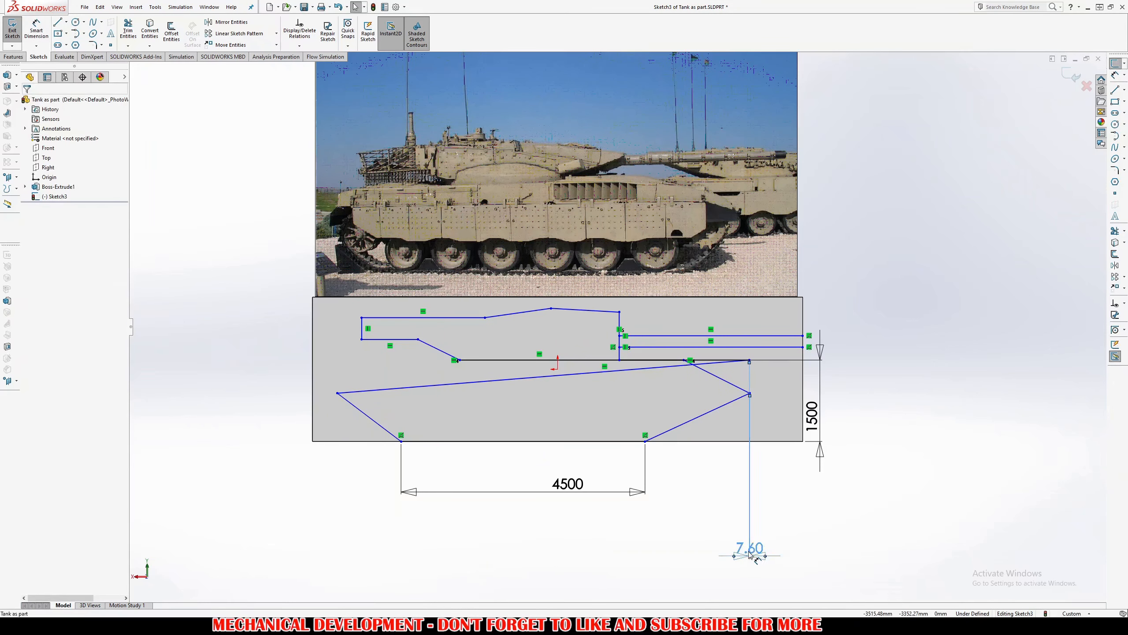
{"action": "left_click", "coordinate": [749, 553]}
{"action": "key", "text": "Return"}
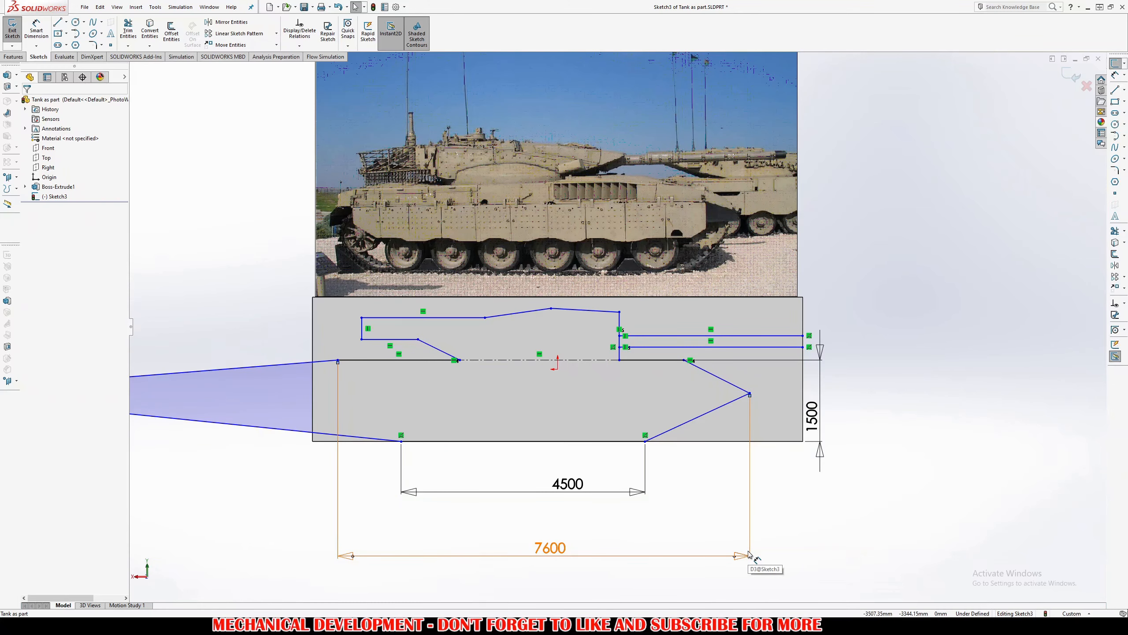
Move the hull's stray lower rear corner back inside the block, slightly behind the upper rear corner
{"action": "scroll", "coordinate": [589, 498], "scroll_direction": "up", "scroll_amount": 2}
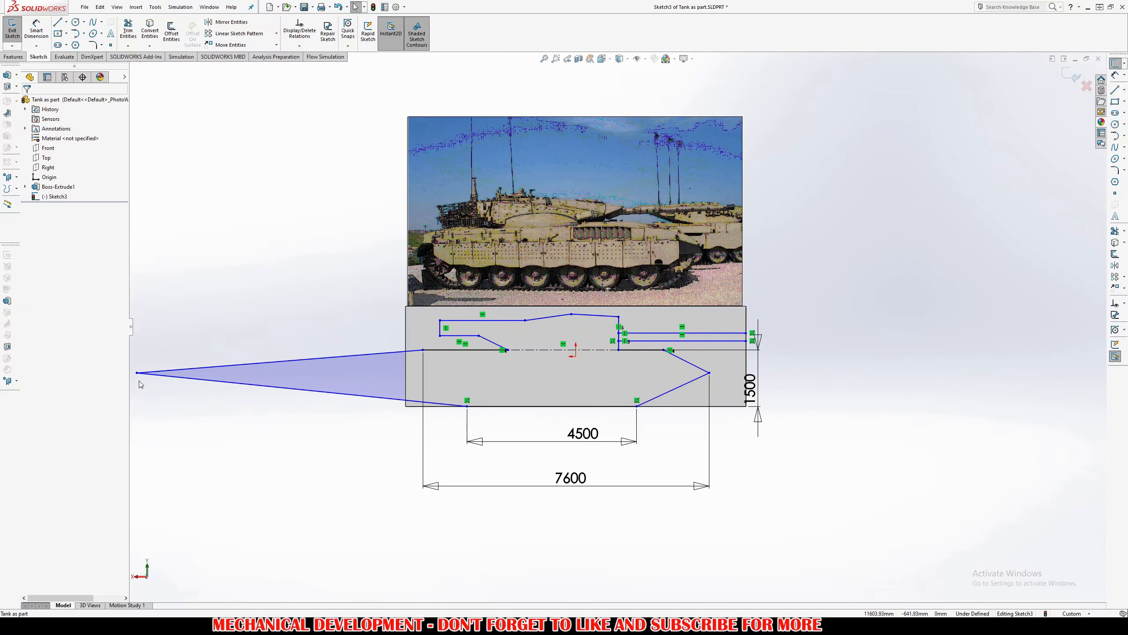
{"action": "left_click_drag", "start_coordinate": [137, 373], "coordinate": [412, 374]}
{"action": "scroll", "coordinate": [565, 378], "scroll_direction": "down", "scroll_amount": 2}
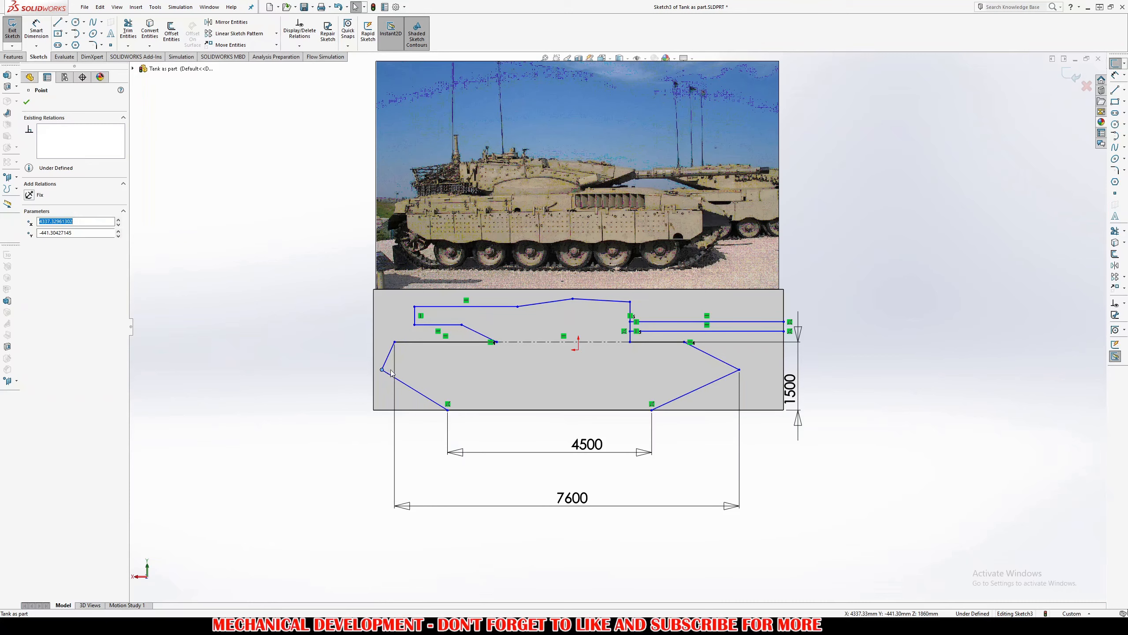
{"action": "left_click_drag", "start_coordinate": [391, 371], "coordinate": [388, 372]}
{"action": "middle_click_drag", "start_coordinate": [877, 394], "coordinate": [876, 431], "text": "ctrl"}
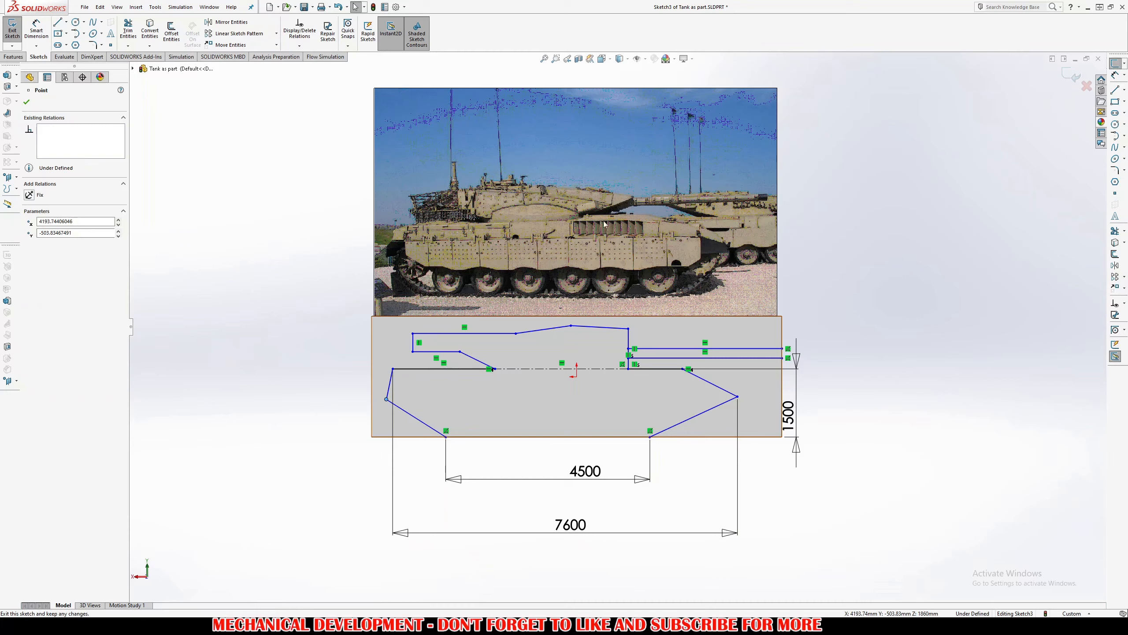
Delete both horizontal gun barrel lines and the vertical line at the front of the turret
{"action": "left_click", "coordinate": [746, 358]}
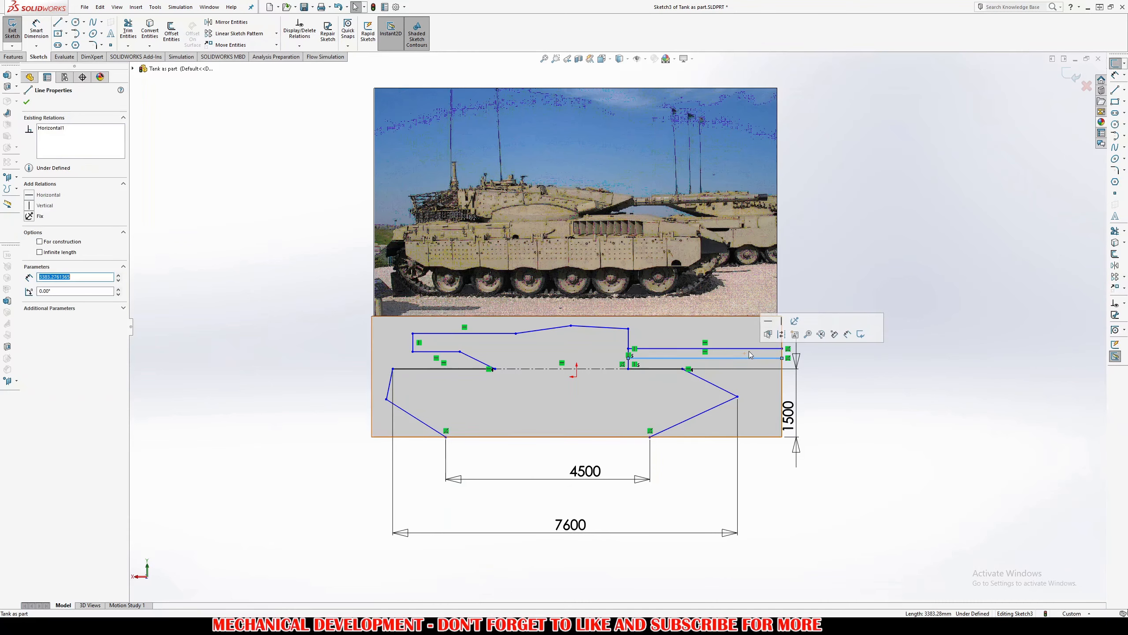
{"action": "key", "text": "Delete"}
{"action": "left_click", "coordinate": [755, 349]}
{"action": "key", "text": "Delete"}
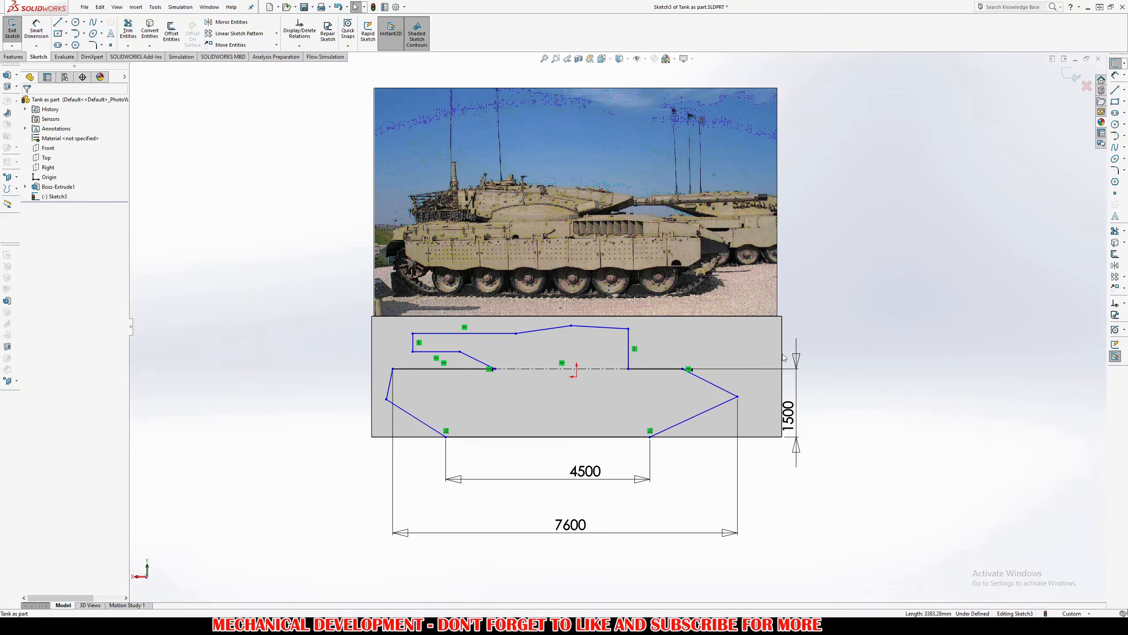
{"action": "left_click", "coordinate": [629, 362]}
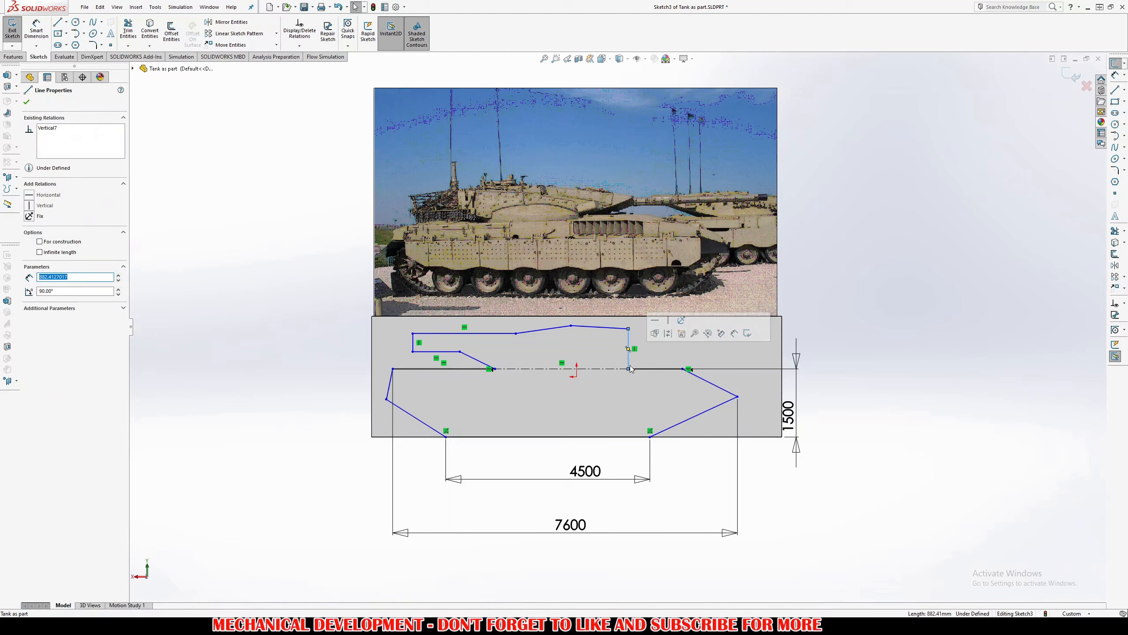
{"action": "key", "text": "Delete"}
Draw a tapered turret front from the hull's top line through a short vertical nose to the end of the roof line
{"action": "key", "text": "l"}
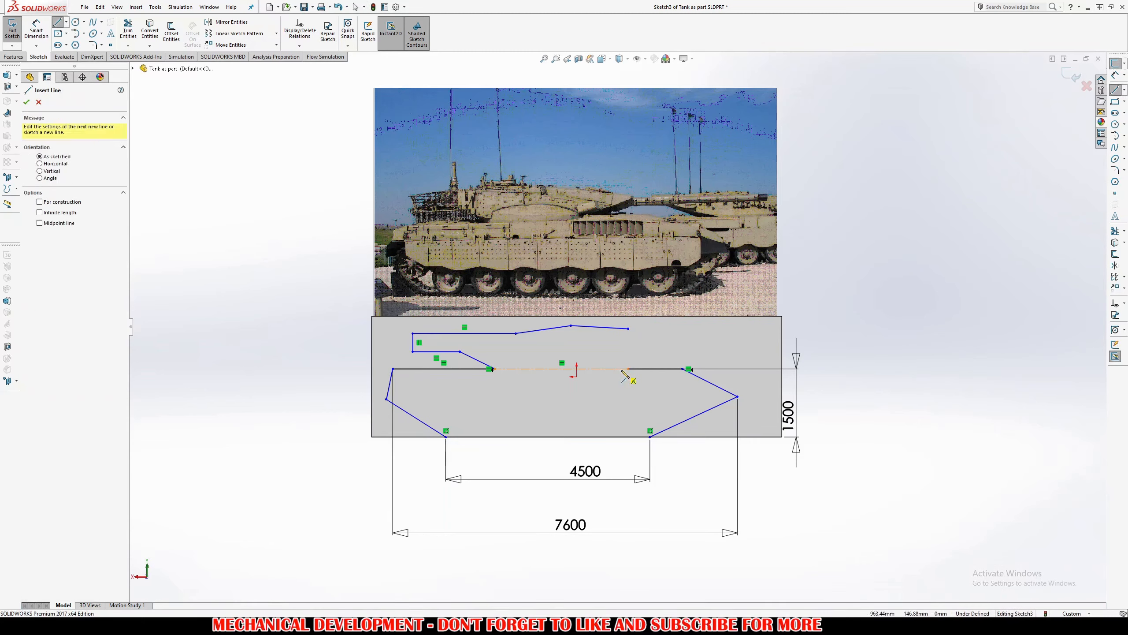
{"action": "left_click", "coordinate": [629, 369]}
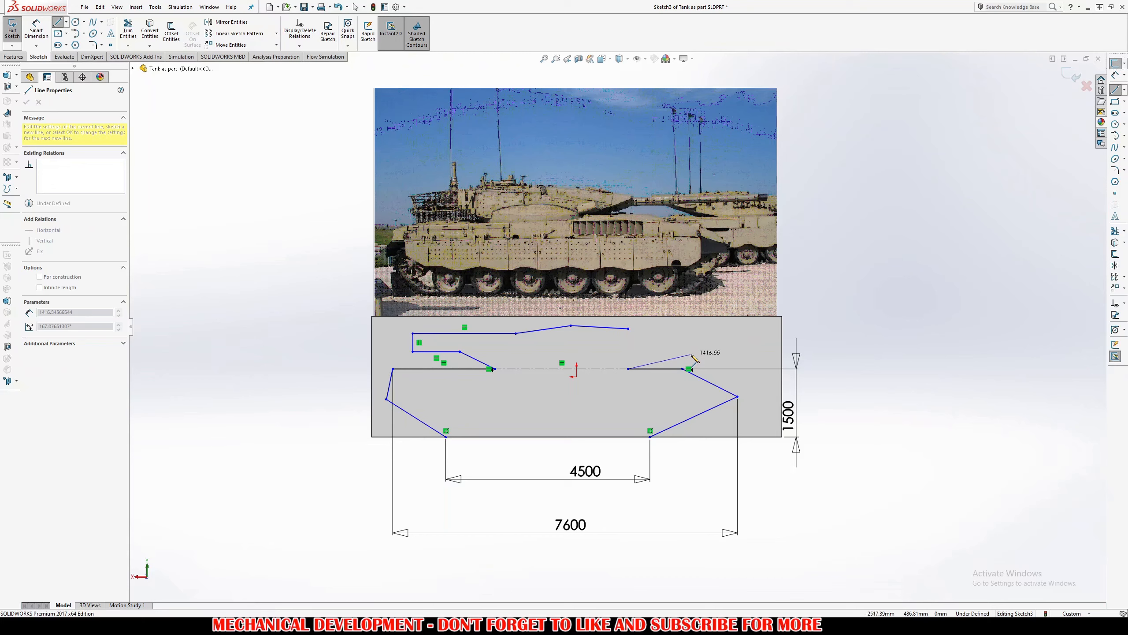
{"action": "left_click", "coordinate": [691, 354]}
{"action": "left_click", "coordinate": [690, 340]}
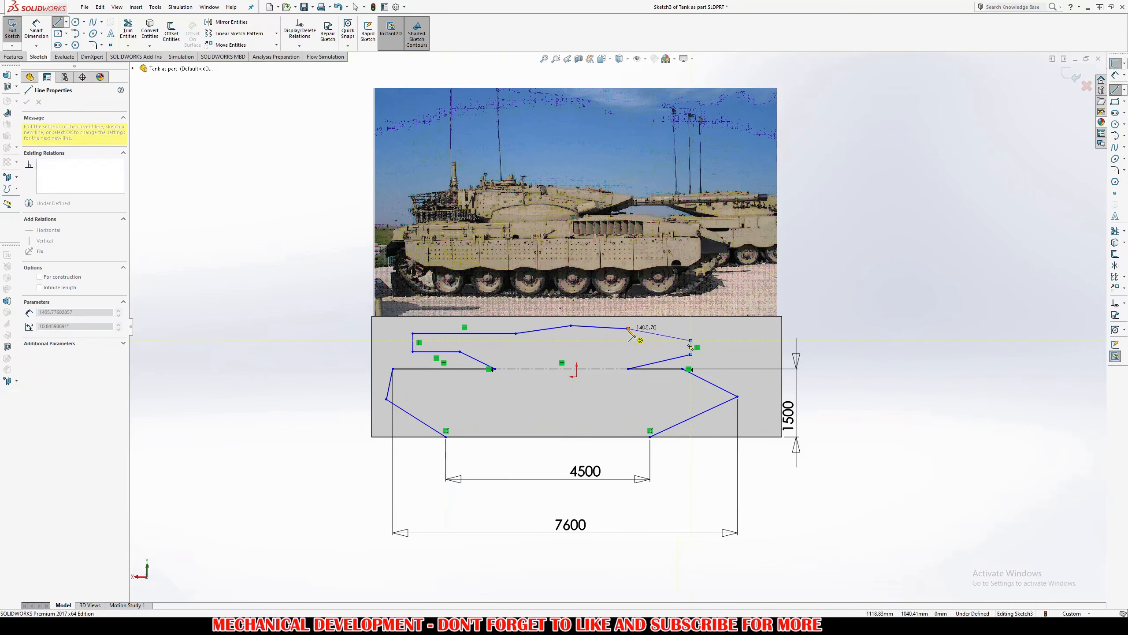
{"action": "left_click", "coordinate": [628, 328]}
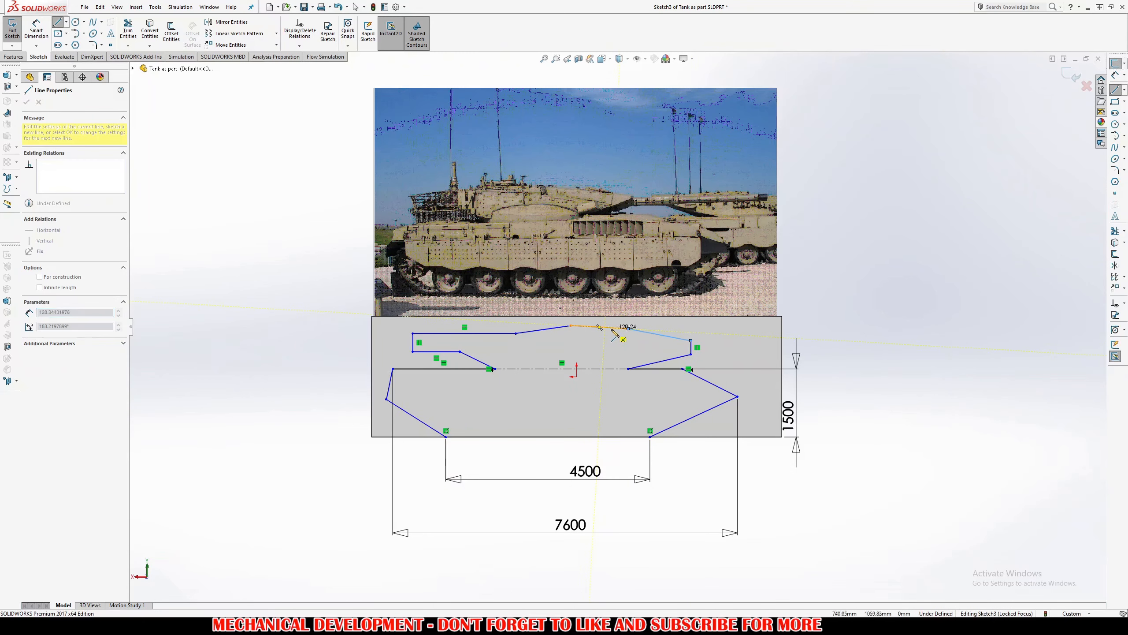
{"action": "key", "text": "Escape"}
Remove the two sloping turret roof lines and pull the upper end of the turret's front slope slightly rearward
{"action": "left_click_drag", "start_coordinate": [570, 327], "coordinate": [616, 330]}
{"action": "left_click", "coordinate": [617, 313]}
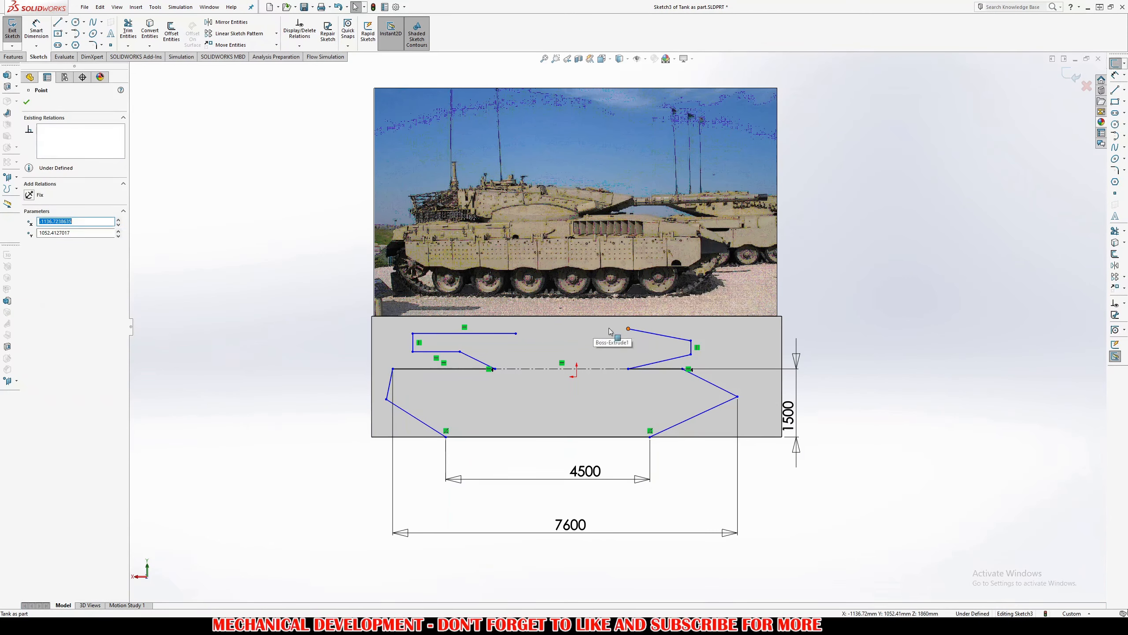
{"action": "left_click_drag", "start_coordinate": [628, 328], "coordinate": [608, 329]}
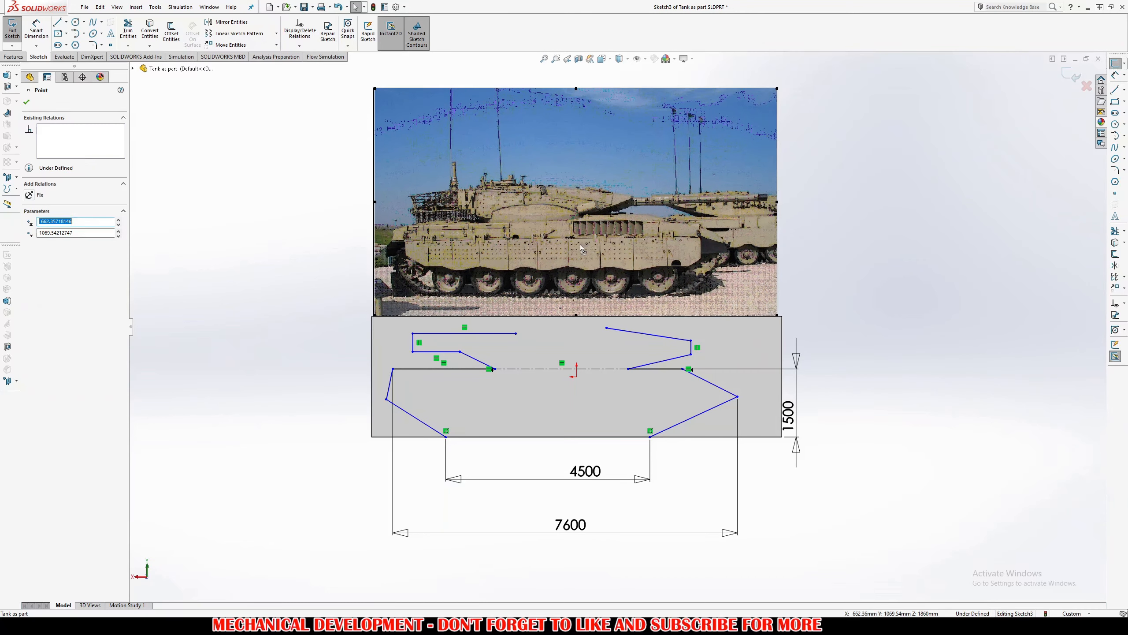
Shift the tank picture slightly rearward and reshape the turret front to match, moving its base point, nose and upper endpoint rearward
{"action": "left_click_drag", "start_coordinate": [591, 248], "coordinate": [580, 247]}
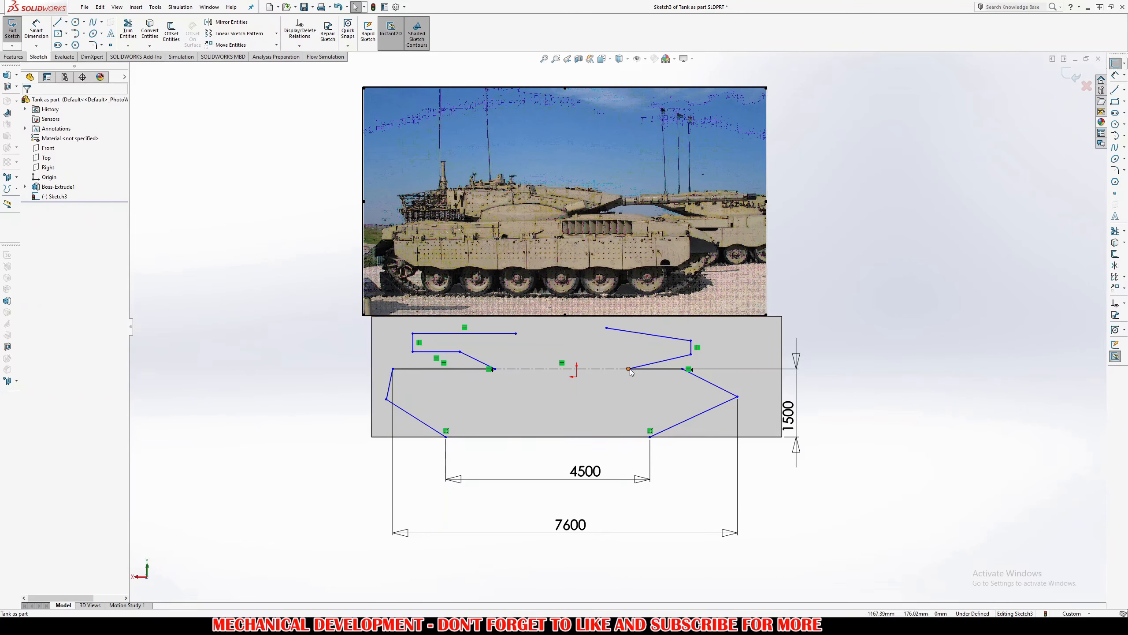
{"action": "left_click_drag", "start_coordinate": [628, 368], "coordinate": [593, 369]}
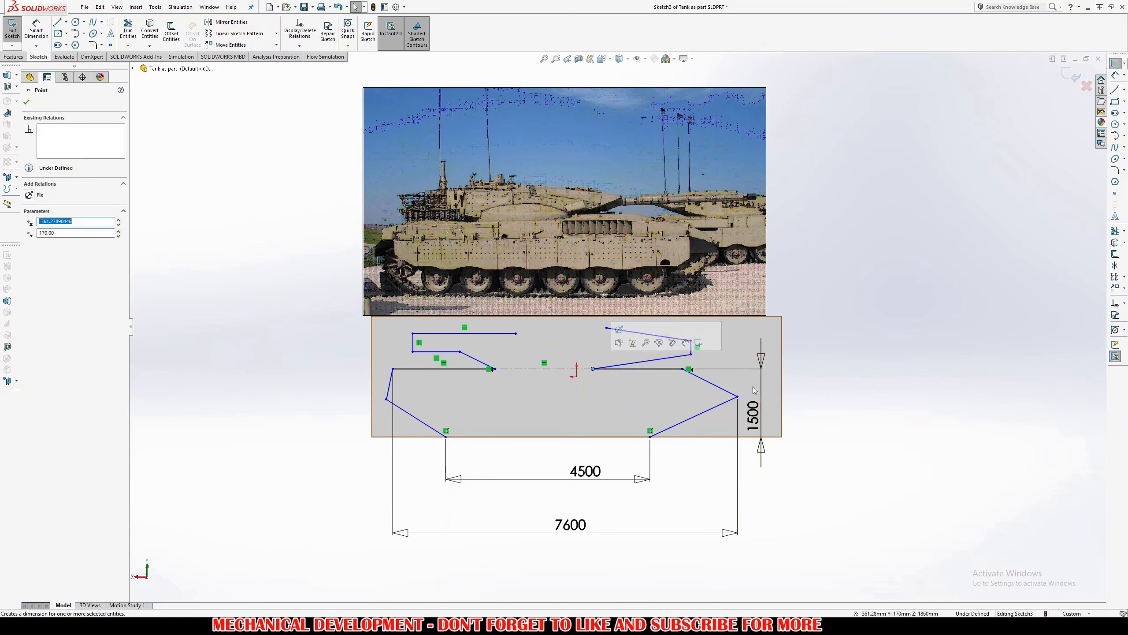
{"action": "left_click", "coordinate": [811, 376]}
{"action": "mouse_move", "coordinate": [692, 351]}
{"action": "left_mouse_down"}
{"action": "mouse_move", "coordinate": [656, 353]}
{"action": "mouse_move", "coordinate": [613, 331]}
{"action": "mouse_move", "coordinate": [533, 336]}
{"action": "mouse_move", "coordinate": [551, 333]}
{"action": "left_mouse_up"}
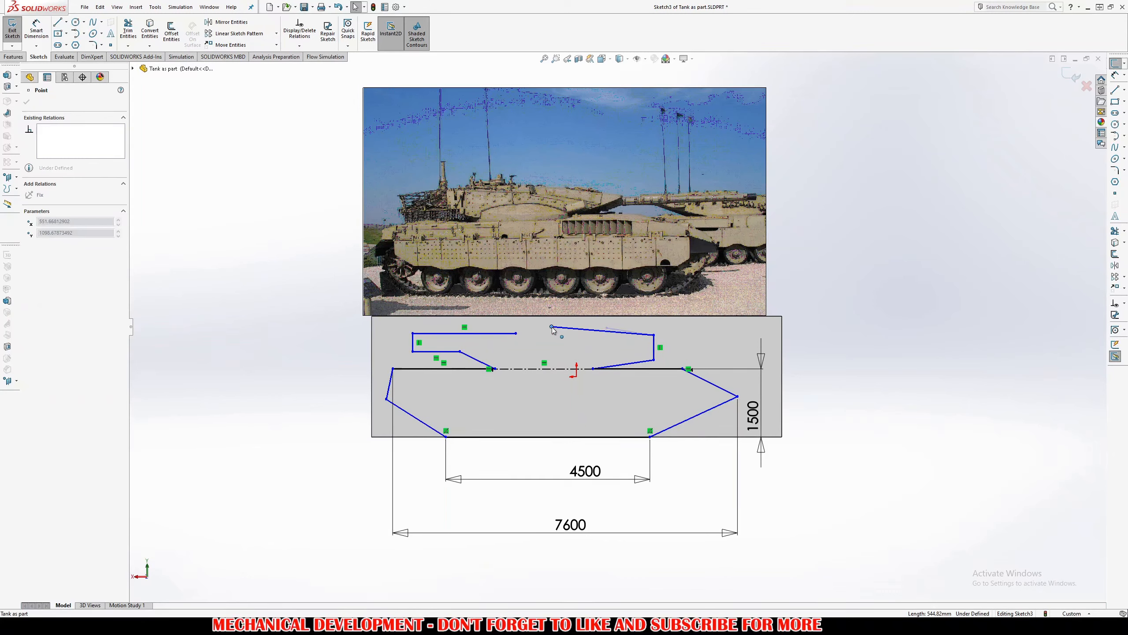
Close the gap in the turret roof with a line between the front slope's upper end and the rear roof line
{"action": "key", "text": "l"}
{"action": "left_click", "coordinate": [552, 327]}
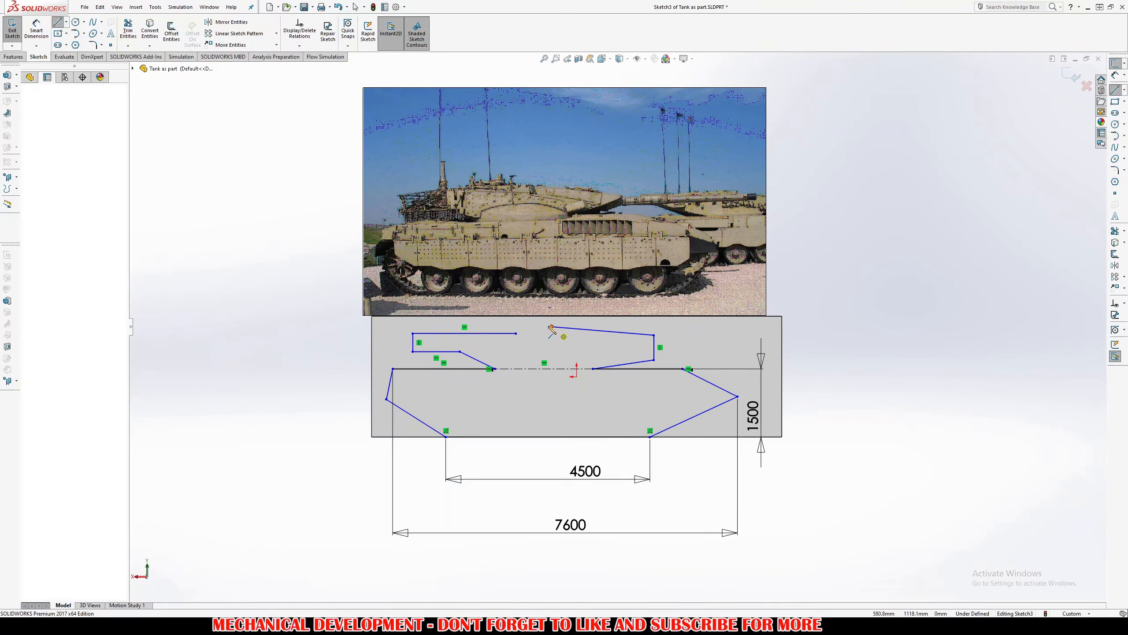
{"action": "left_click", "coordinate": [516, 333]}
{"action": "key", "text": "Escape"}
{"action": "key", "text": "Escape"}
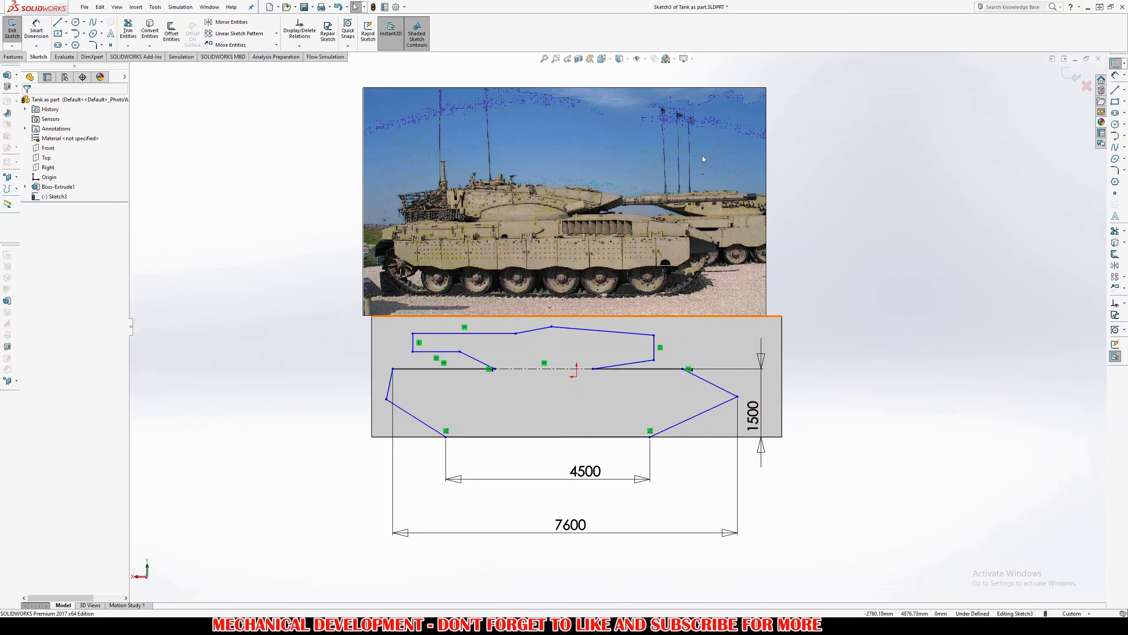
Draw the gun barrel as two horizontal lines from the turret's vertical nose to the block's front edge, joined at the end
{"action": "key", "text": "l"}
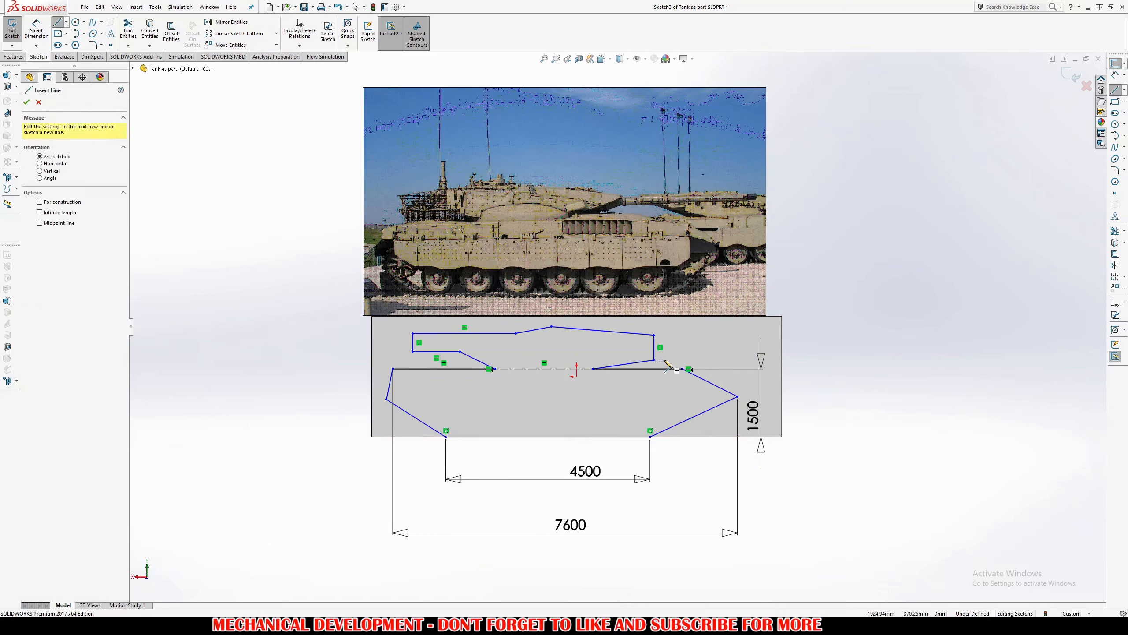
{"action": "left_click", "coordinate": [654, 355]}
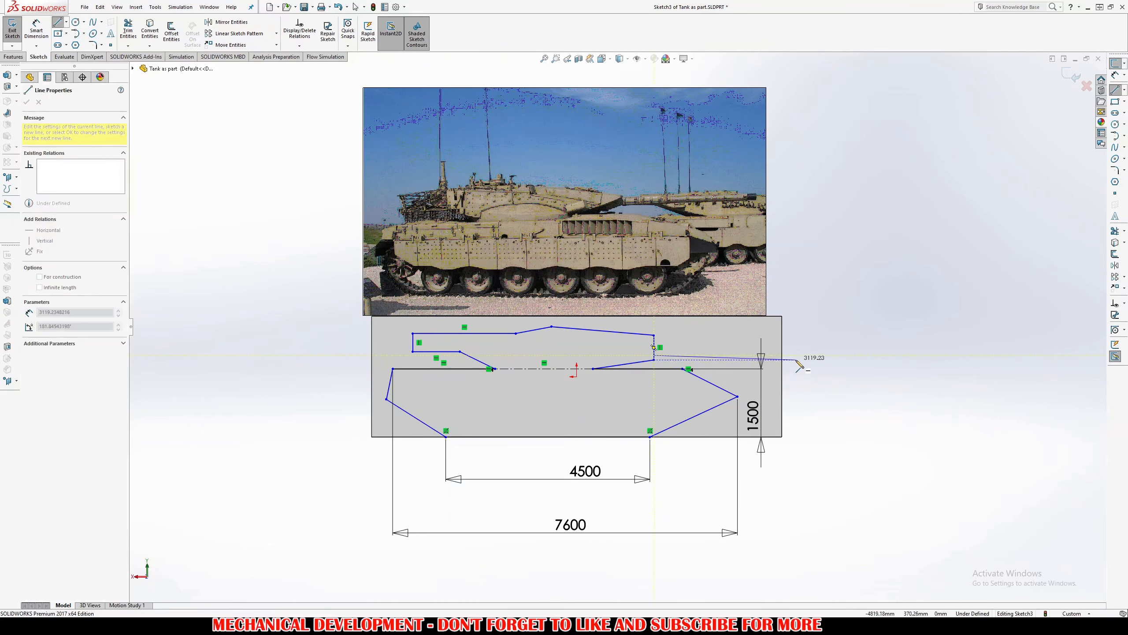
{"action": "left_click", "coordinate": [782, 343]}
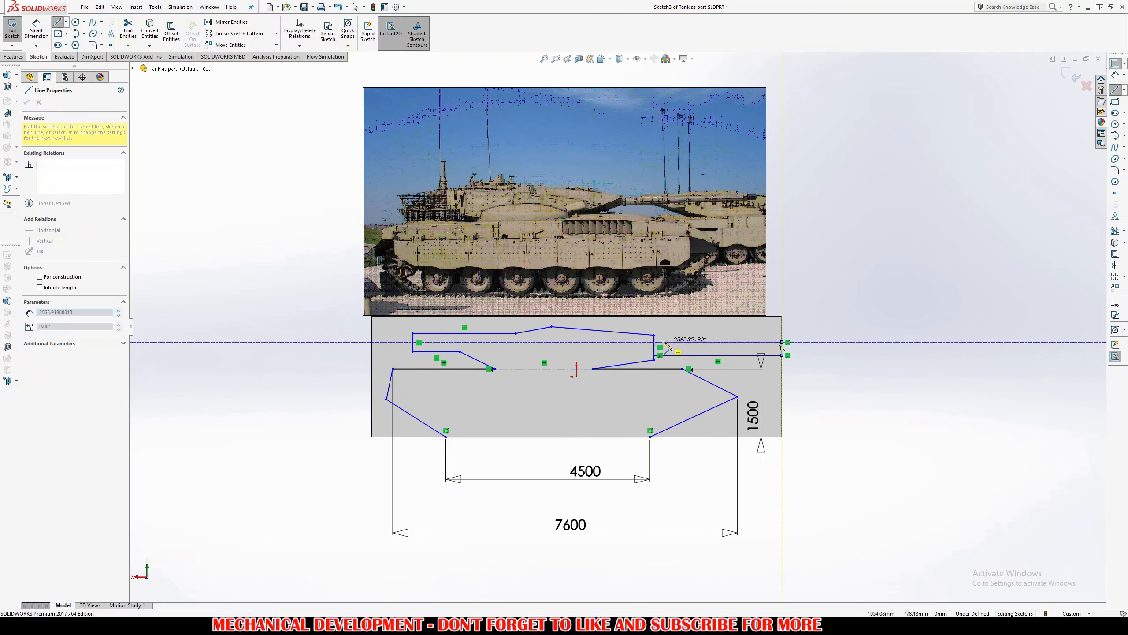
{"action": "left_click", "coordinate": [654, 341]}
{"action": "key", "text": "Escape"}
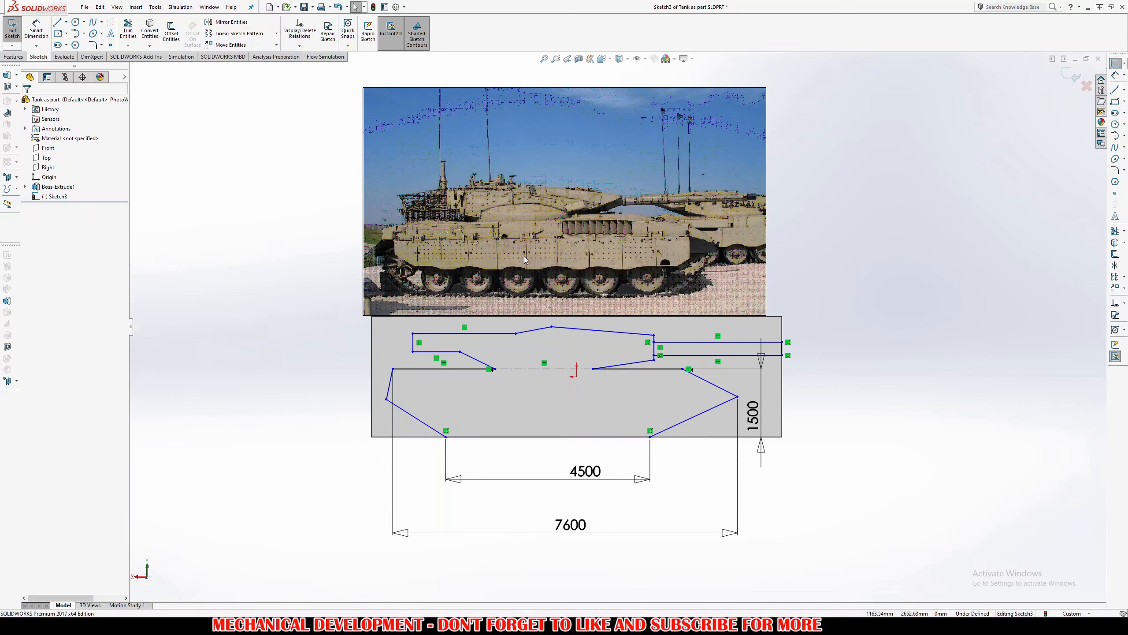
Enlarge the tank picture slightly, and set the height between the hull's top line and the turret's rear underside to 400 mm
{"action": "left_click_drag", "start_coordinate": [697, 293], "coordinate": [739, 259]}
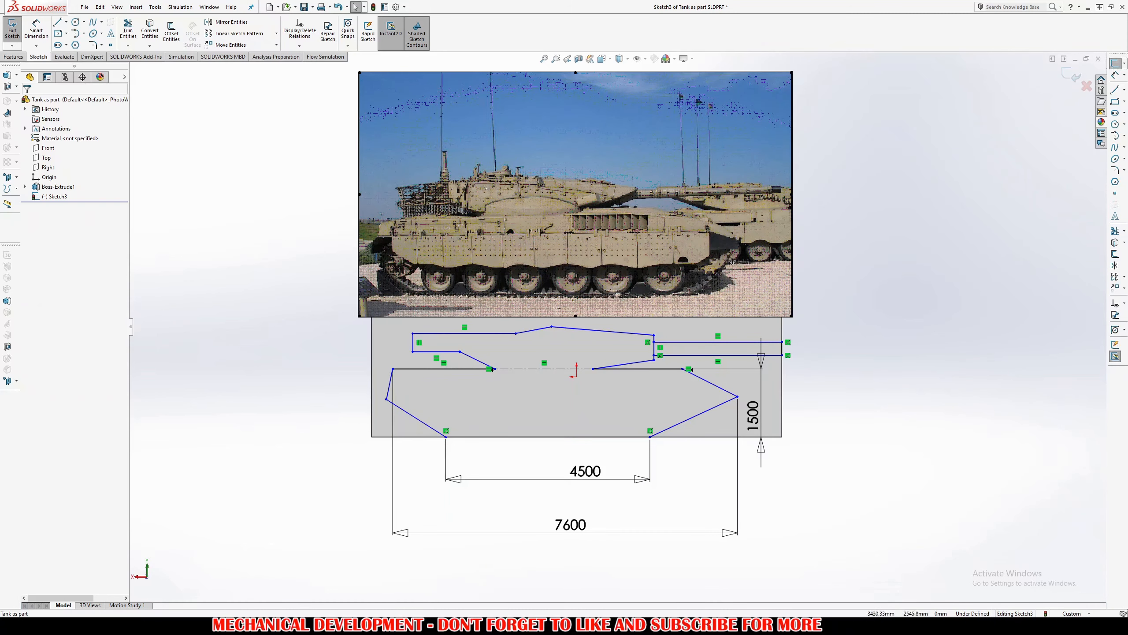
{"action": "right_click_drag", "start_coordinate": [443, 378], "coordinate": [444, 357]}
{"action": "left_click", "coordinate": [443, 352]}
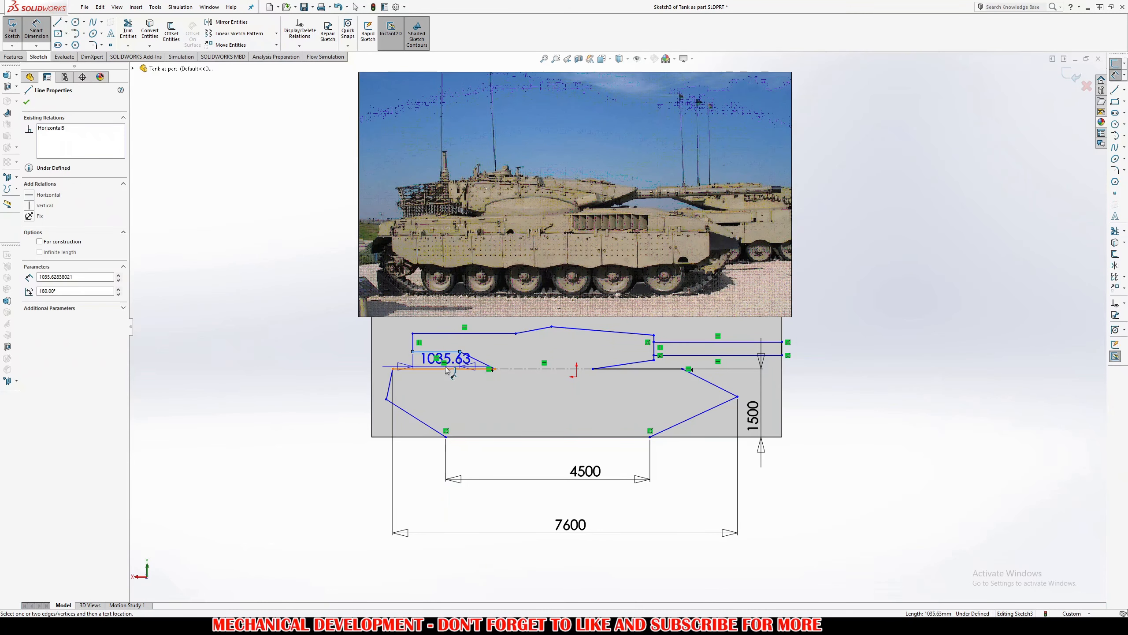
{"action": "left_click", "coordinate": [348, 369]}
{"action": "type", "text": "4"}
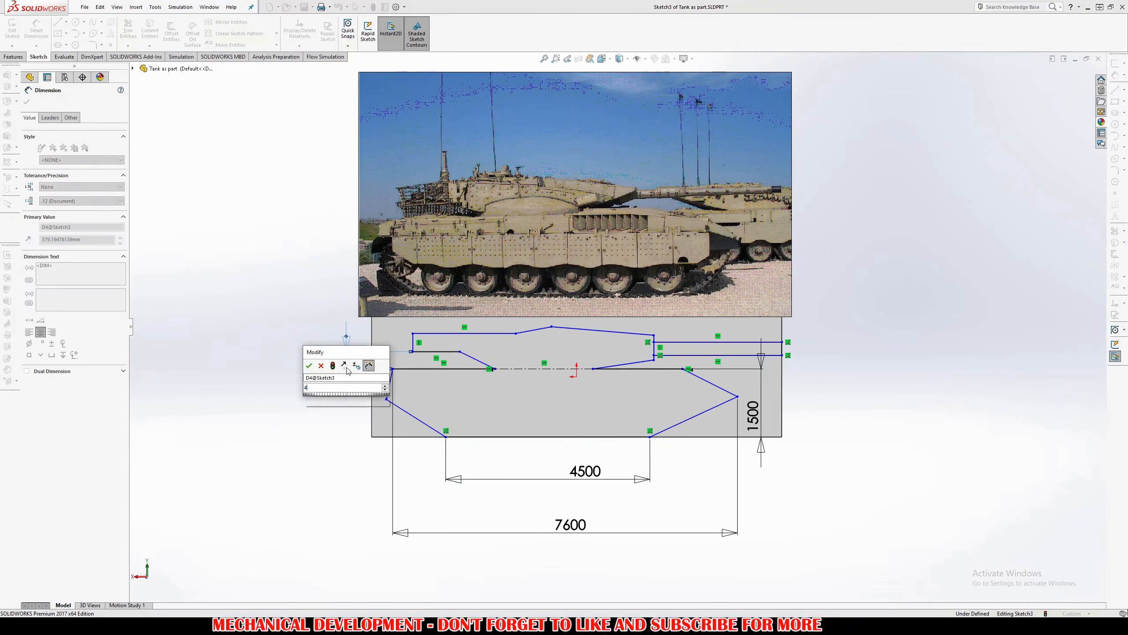
{"action": "type", "text": "00"}
{"action": "key", "text": "Return"}
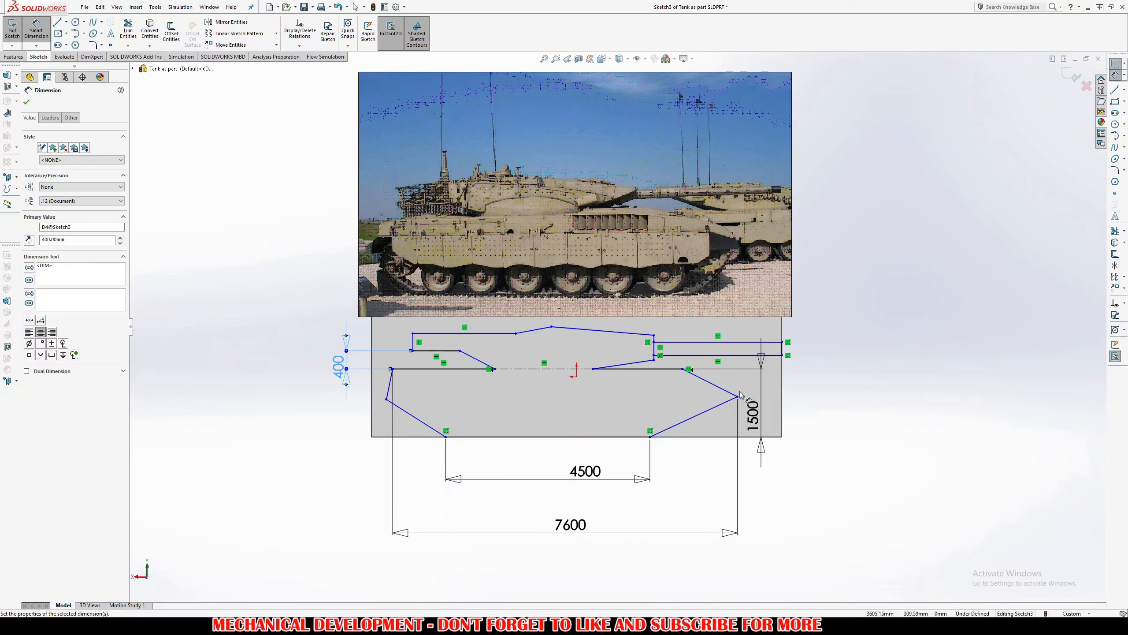
Dimension the angle between the hull's bottom edge and its lower front slope, setting it to 150 degrees
{"action": "left_click", "coordinate": [694, 416]}
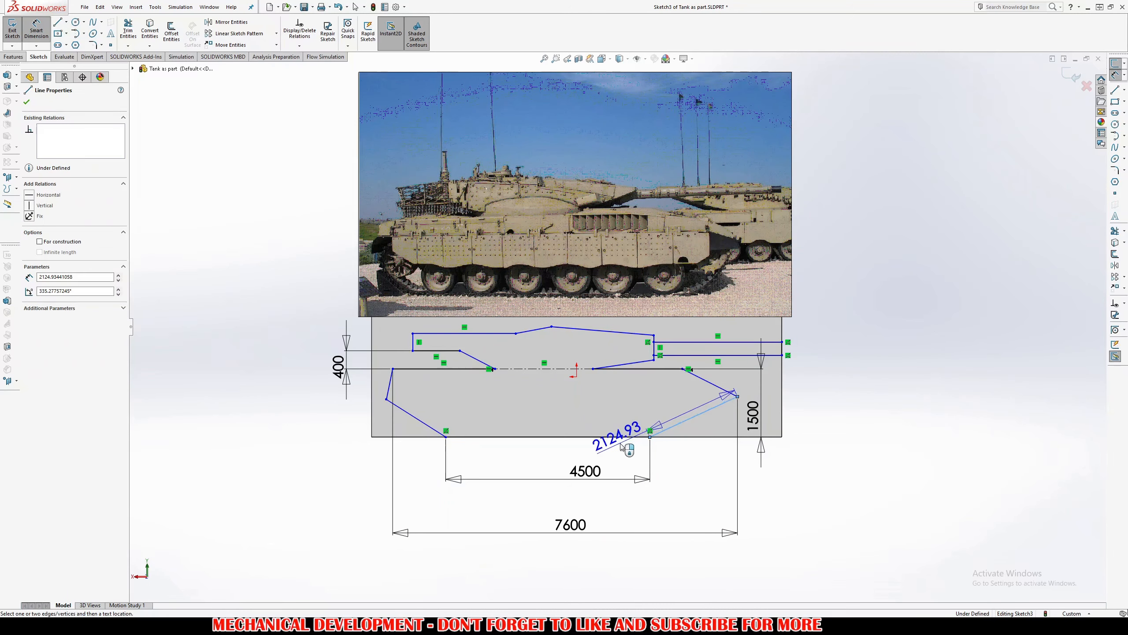
{"action": "left_click", "coordinate": [623, 439]}
{"action": "left_click", "coordinate": [649, 420]}
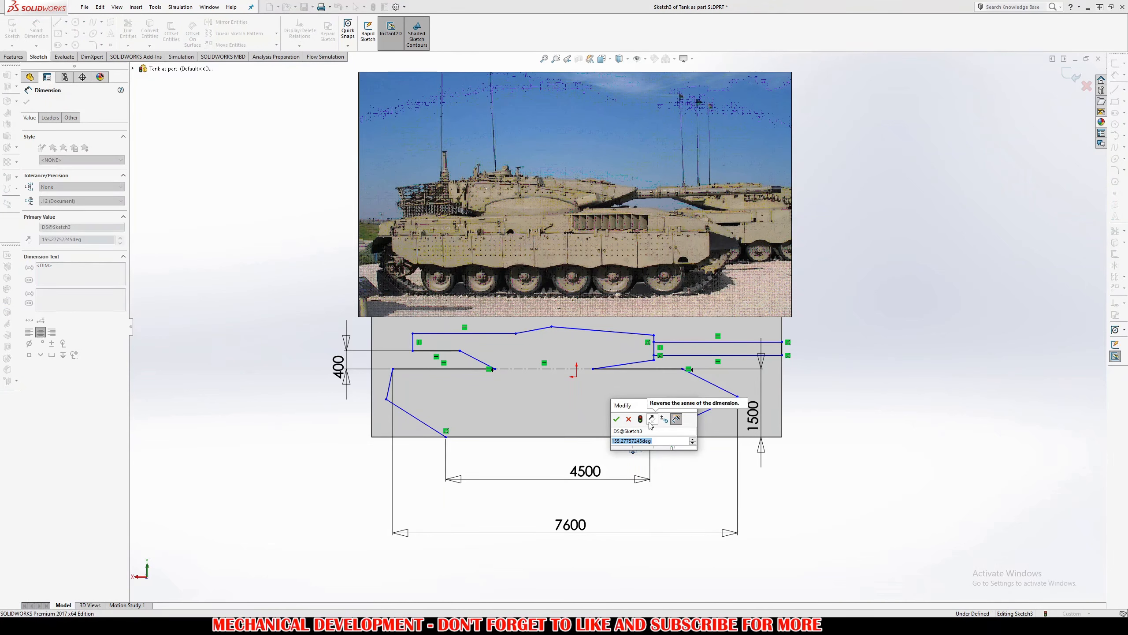
{"action": "type", "text": "150"}
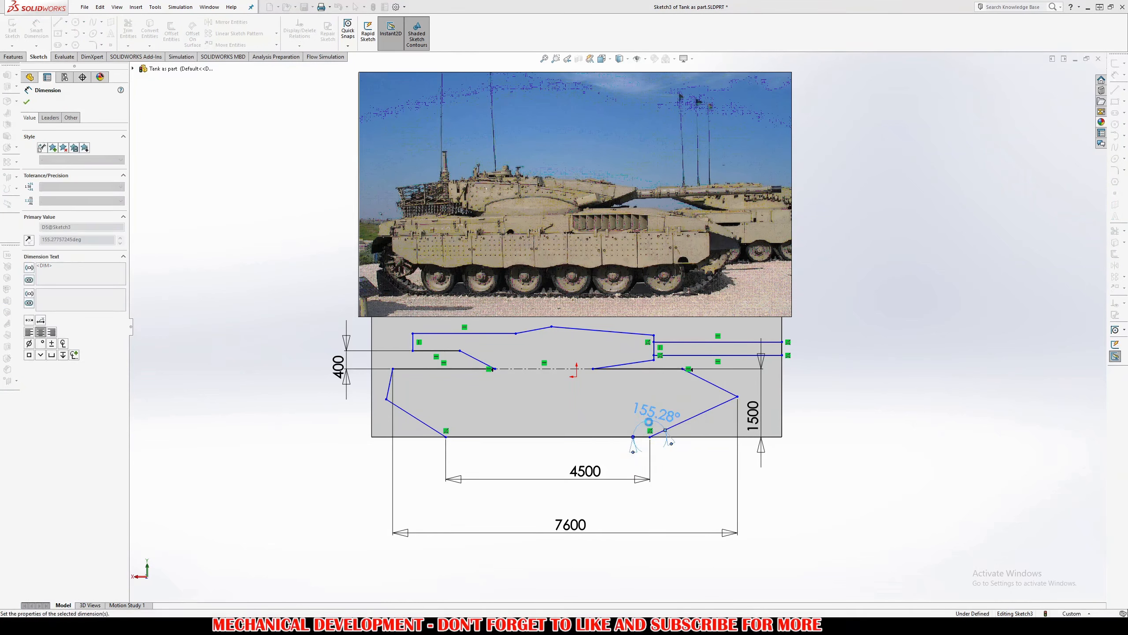
{"action": "key", "text": "Return"}
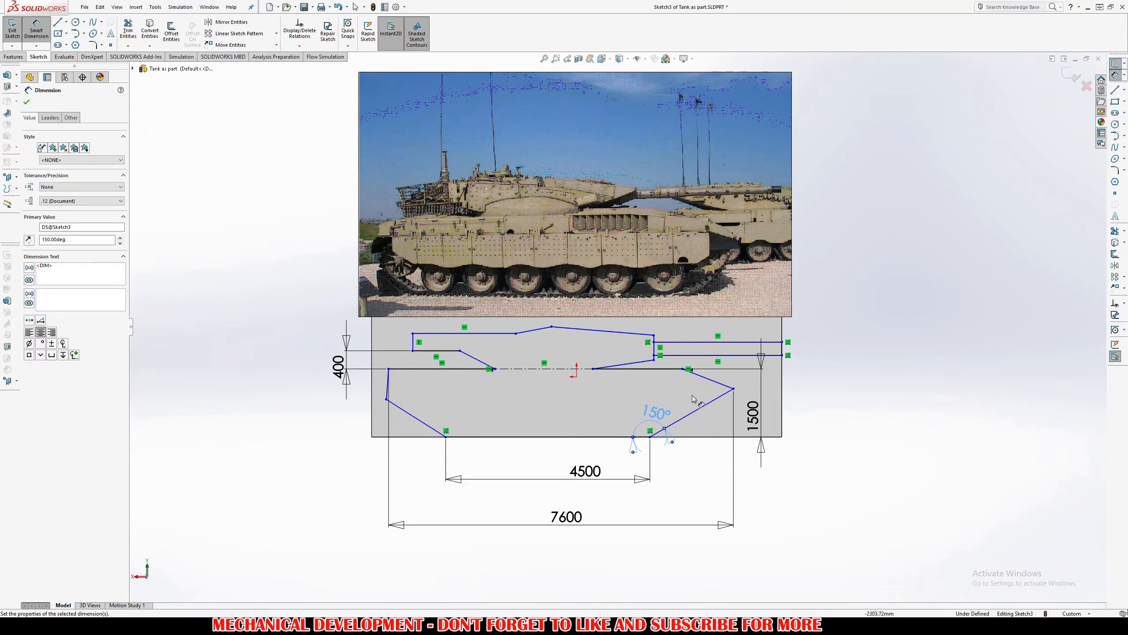
Move the upper front slope's top end back to the turret's front base, and set its angle with the lower front slope to 40 degrees
{"action": "key", "text": "Escape"}
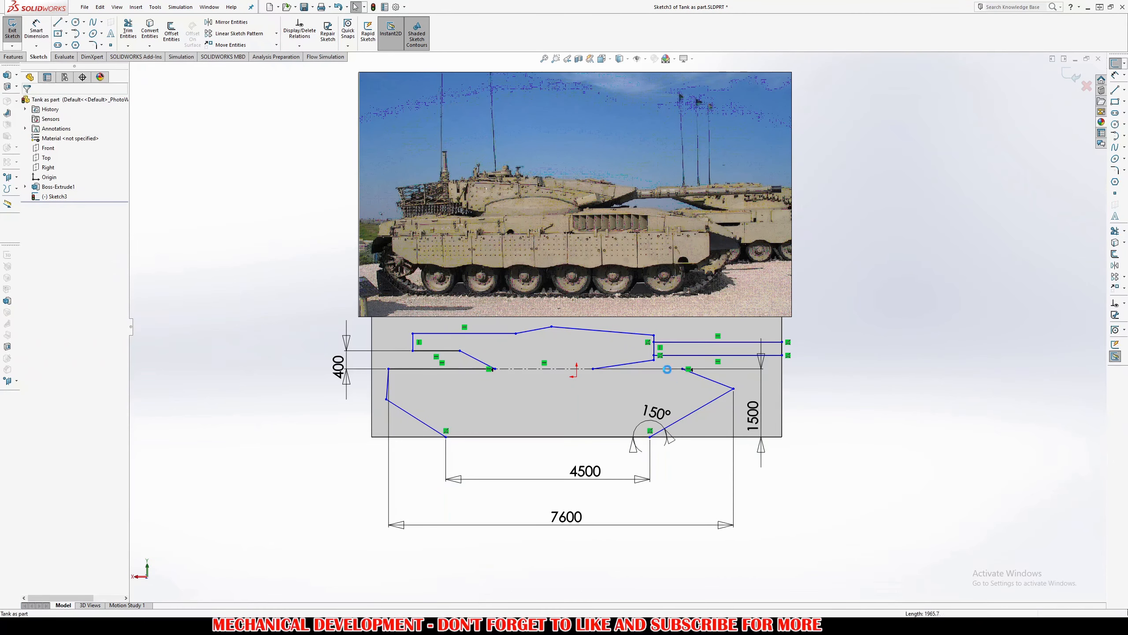
{"action": "left_click_drag", "start_coordinate": [695, 376], "coordinate": [595, 373]}
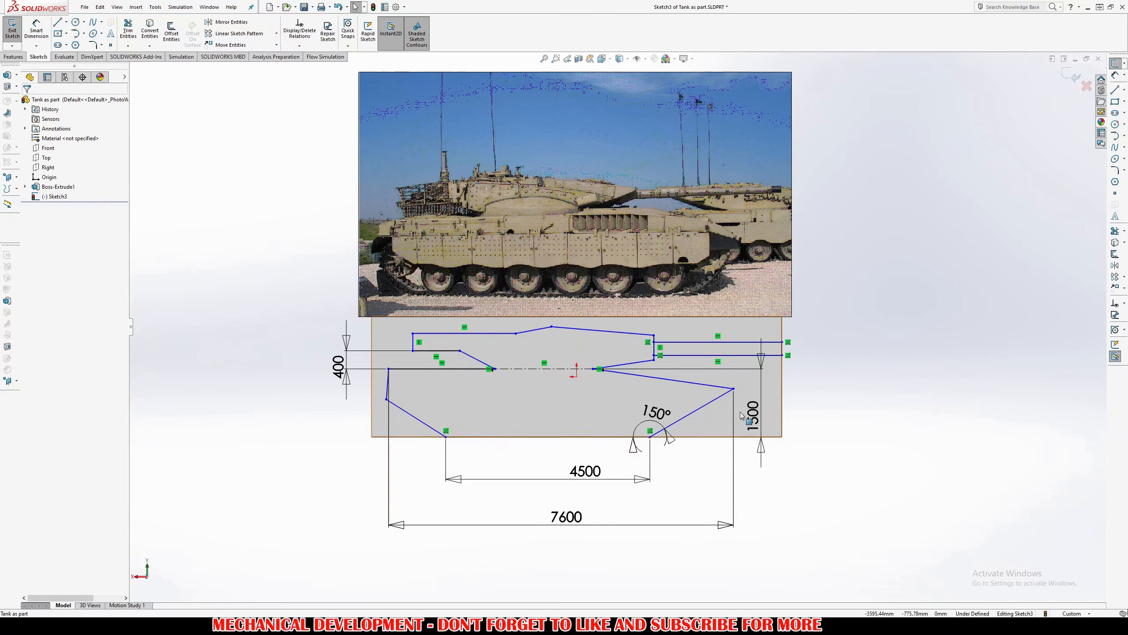
{"action": "right_click_drag", "start_coordinate": [755, 426], "coordinate": [753, 402]}
{"action": "left_click", "coordinate": [712, 400]}
{"action": "left_click", "coordinate": [710, 385]}
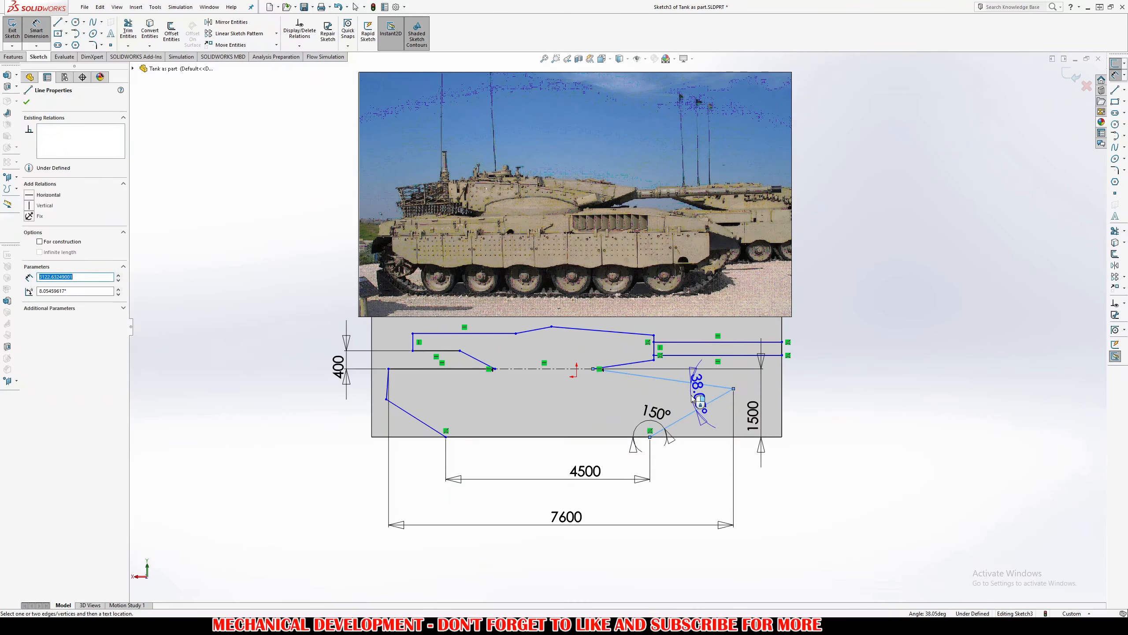
{"action": "left_click", "coordinate": [720, 401]}
{"action": "type", "text": "40"}
{"action": "key", "text": "Return"}
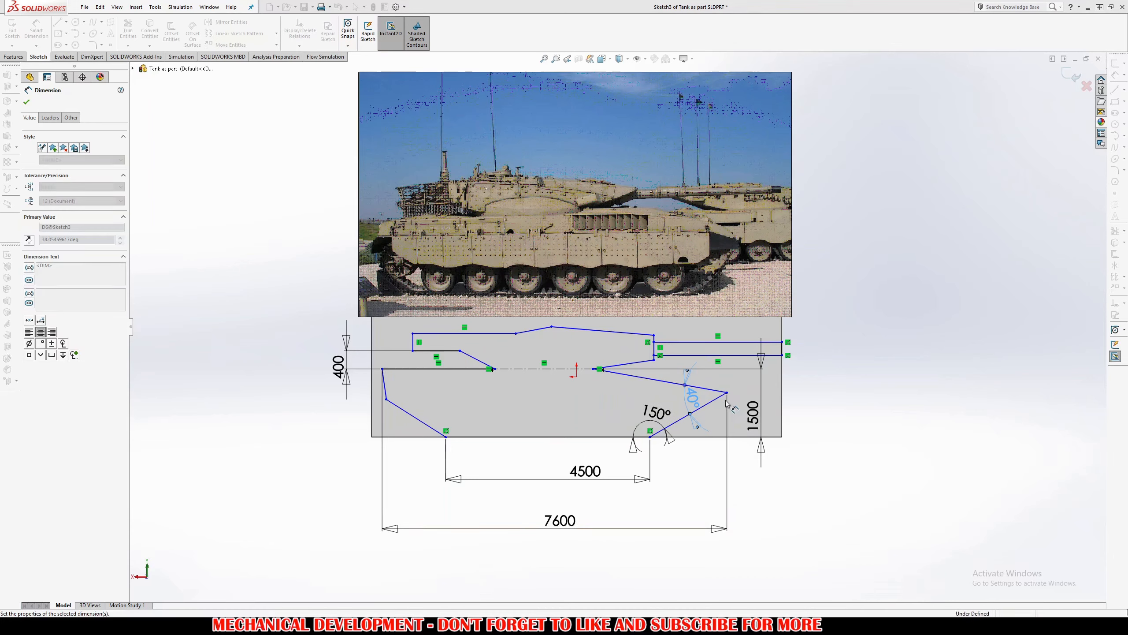
{"action": "key", "text": "Escape"}
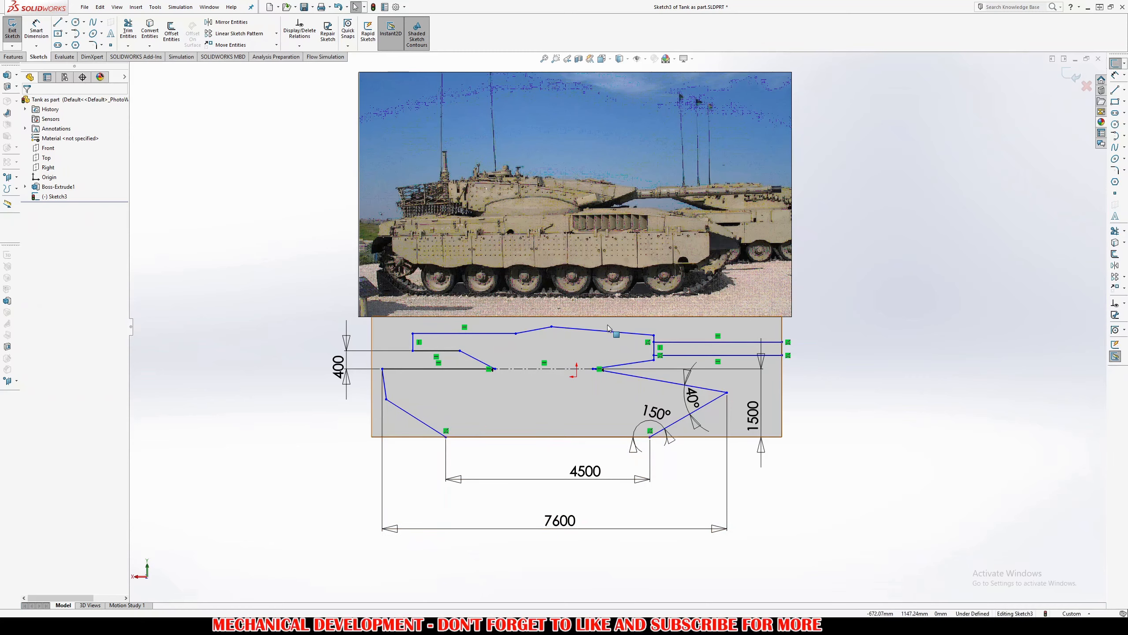
Dimension the height from the hull's bottom edge to the turret roof's peak, setting it to 2659 mm
{"action": "right_click_drag", "start_coordinate": [600, 383], "coordinate": [603, 325]}
{"action": "left_click", "coordinate": [552, 327]}
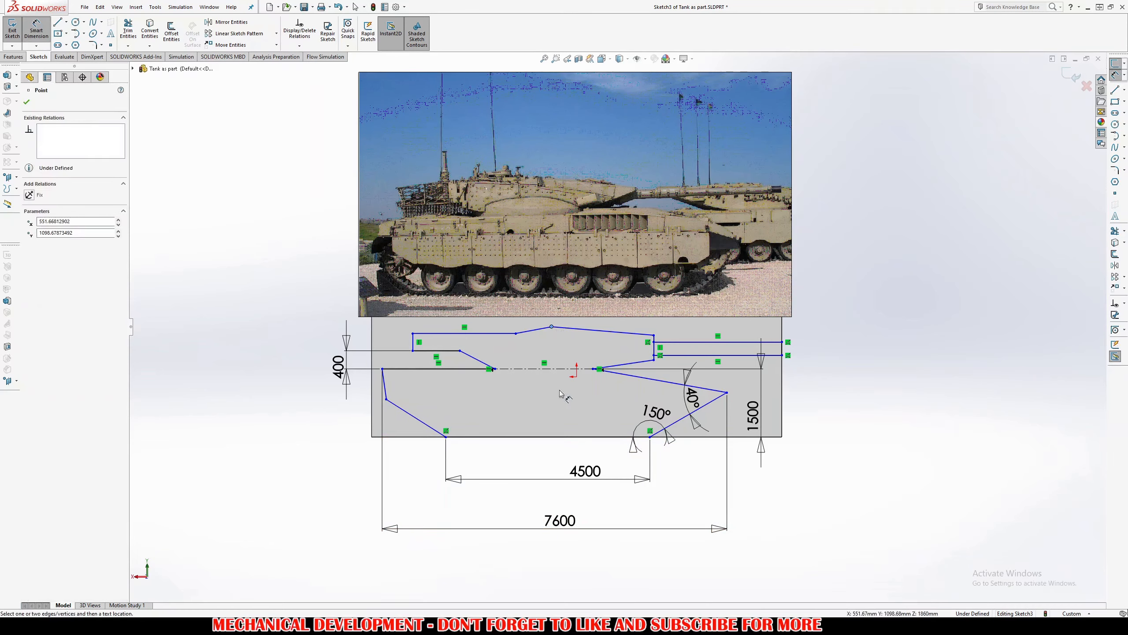
{"action": "left_click", "coordinate": [571, 437]}
{"action": "left_click", "coordinate": [289, 411]}
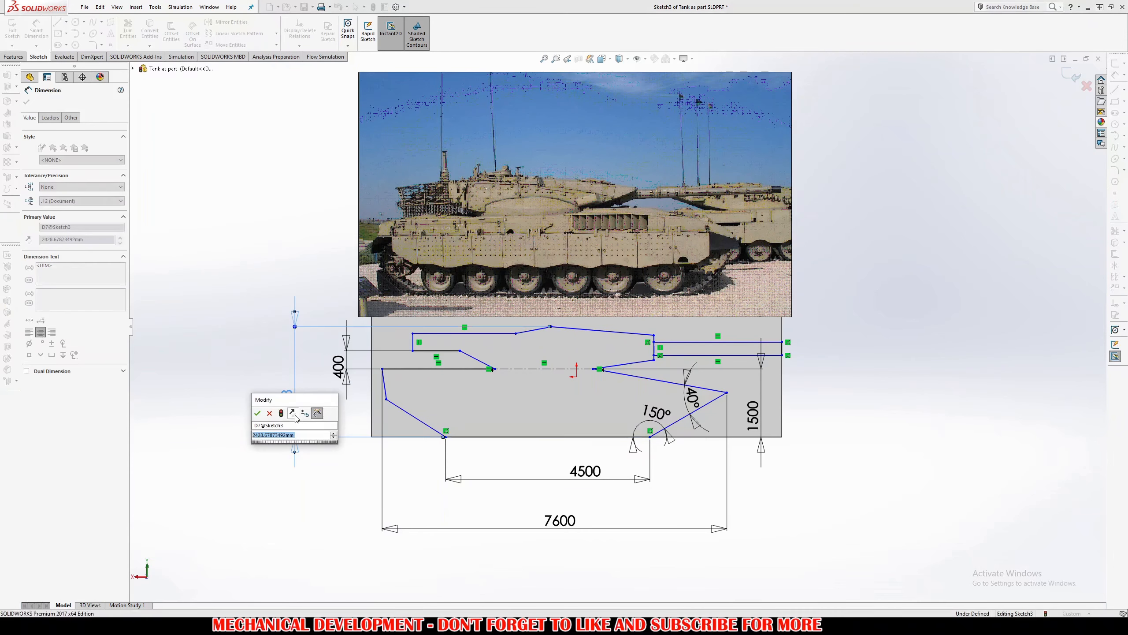
{"action": "type", "text": "266"}
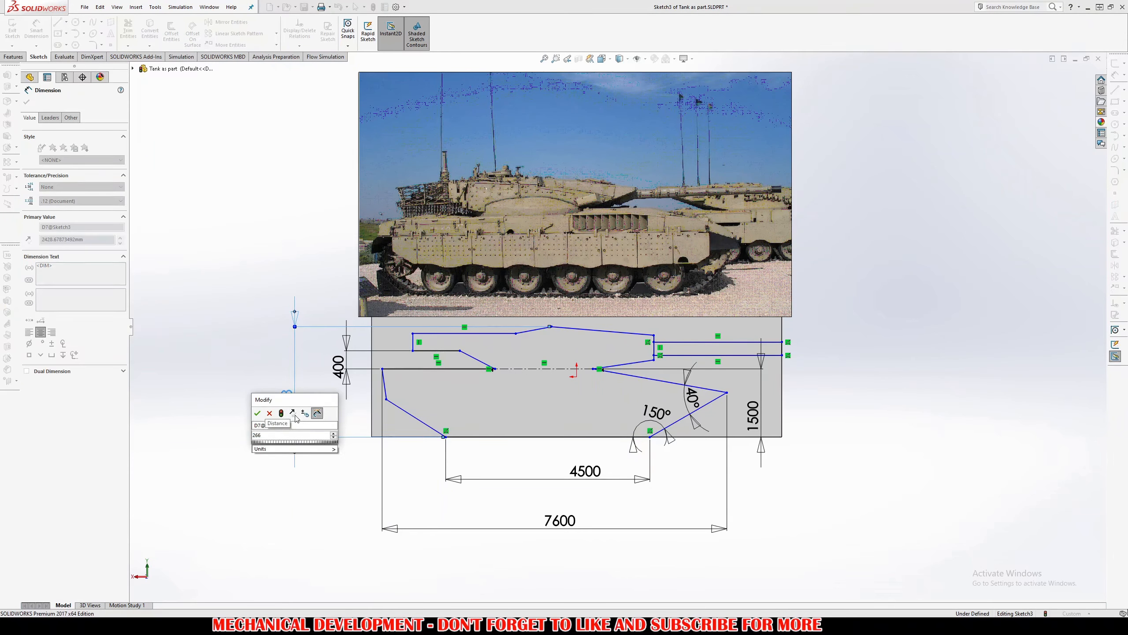
{"action": "type", "text": "9"}
{"action": "key", "text": "Return"}
{"action": "key", "text": "Escape"}
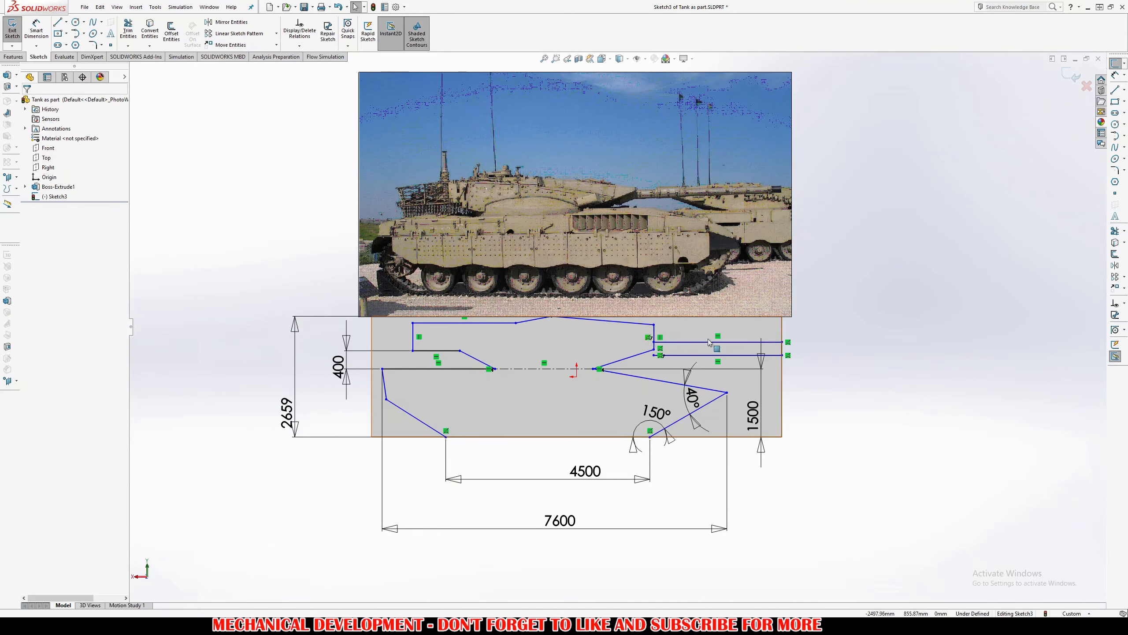
Raise the gun barrel's upper line and set its distance below the turret nose's upper corner to 150 mm
{"action": "scroll", "coordinate": [637, 381], "scroll_direction": "up", "scroll_amount": 6}
{"action": "left_click_drag", "start_coordinate": [510, 338], "coordinate": [516, 298]}
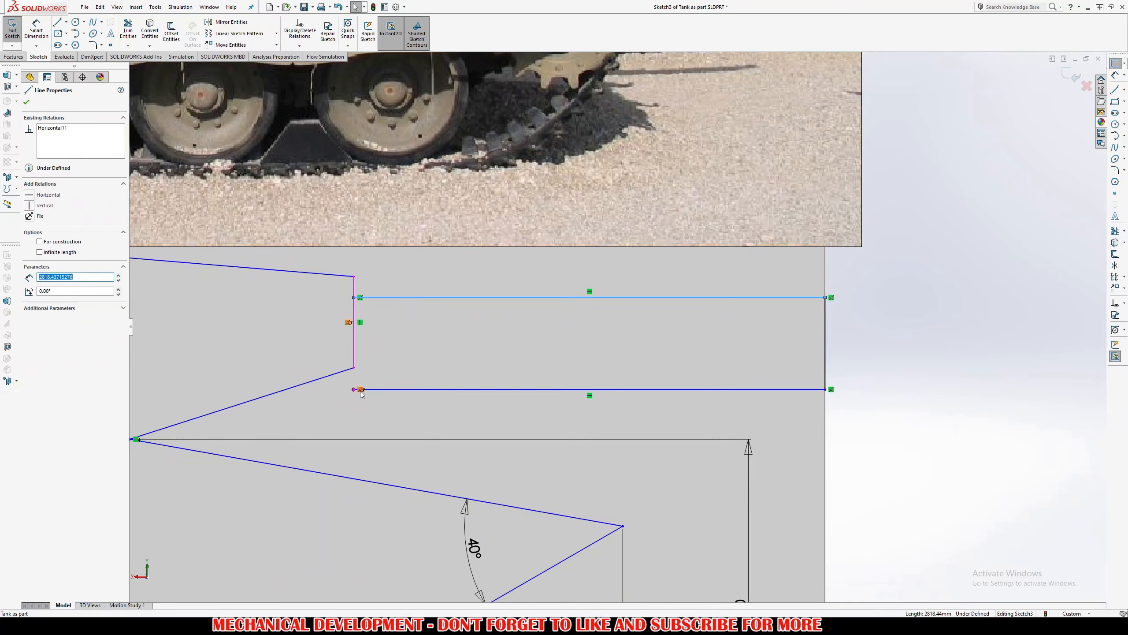
{"action": "key", "text": "Escape"}
{"action": "key", "text": "d"}
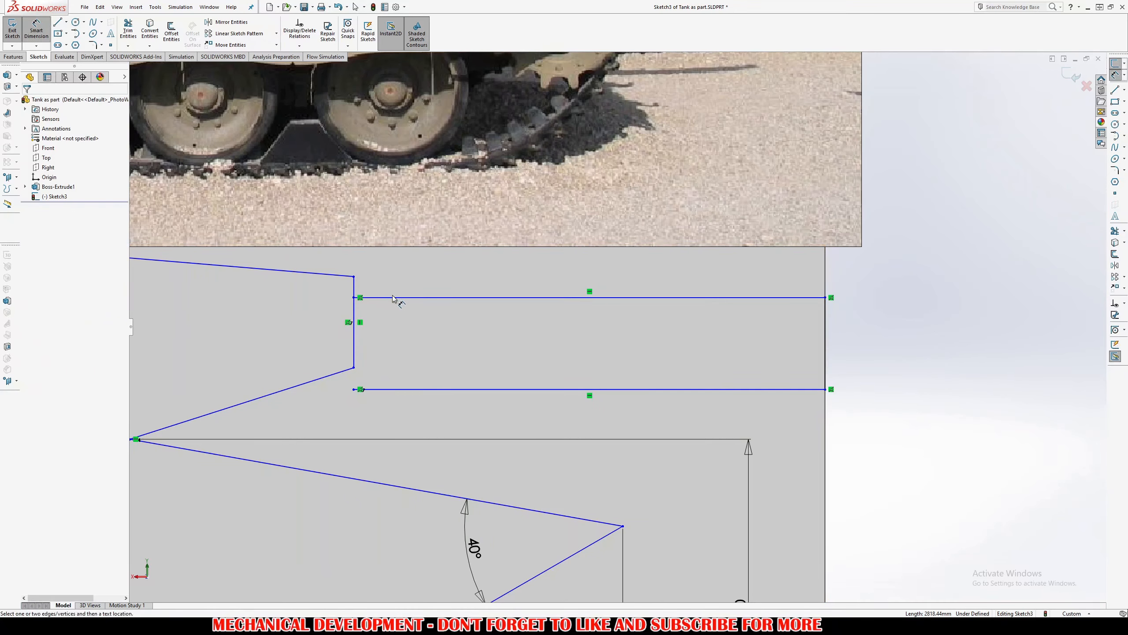
{"action": "left_click", "coordinate": [392, 298]}
{"action": "left_click", "coordinate": [354, 276]}
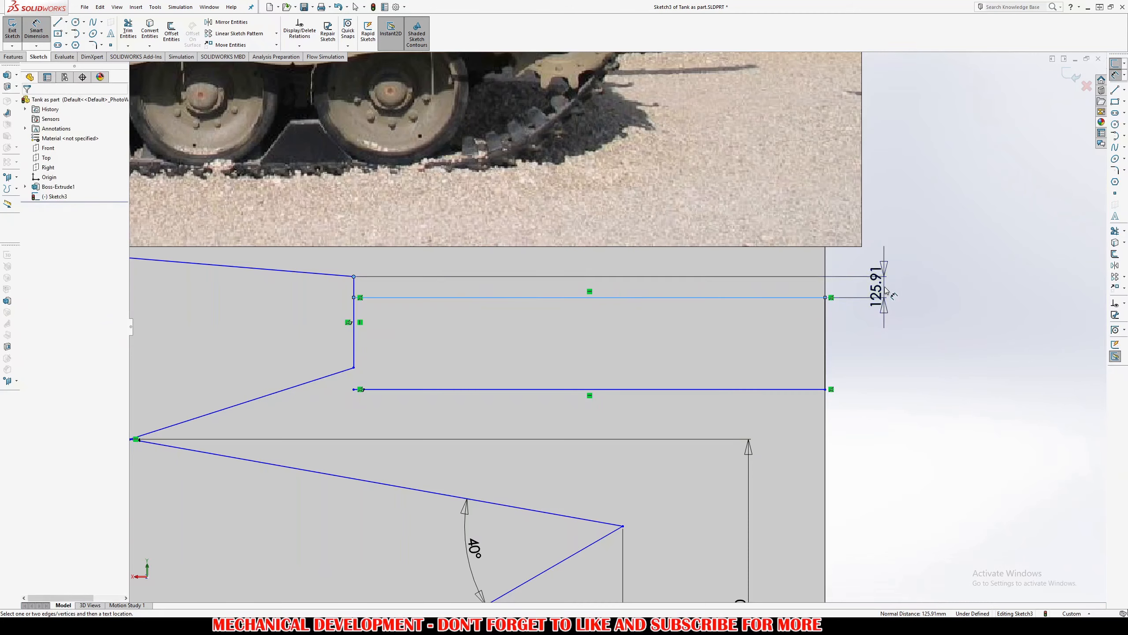
{"action": "left_click", "coordinate": [884, 289]}
{"action": "type", "text": "150"}
{"action": "key", "text": "Return"}
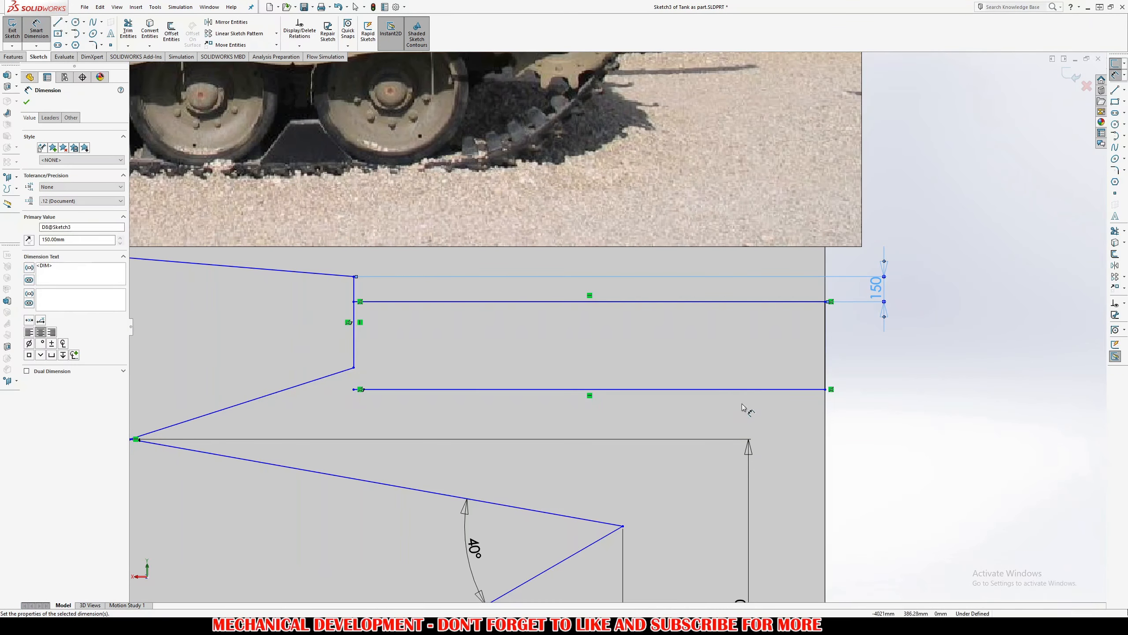
Dimension the gun barrel's thickness between its two horizontal lines, setting it to 300 mm
{"action": "left_click", "coordinate": [751, 390]}
{"action": "left_click", "coordinate": [763, 302]}
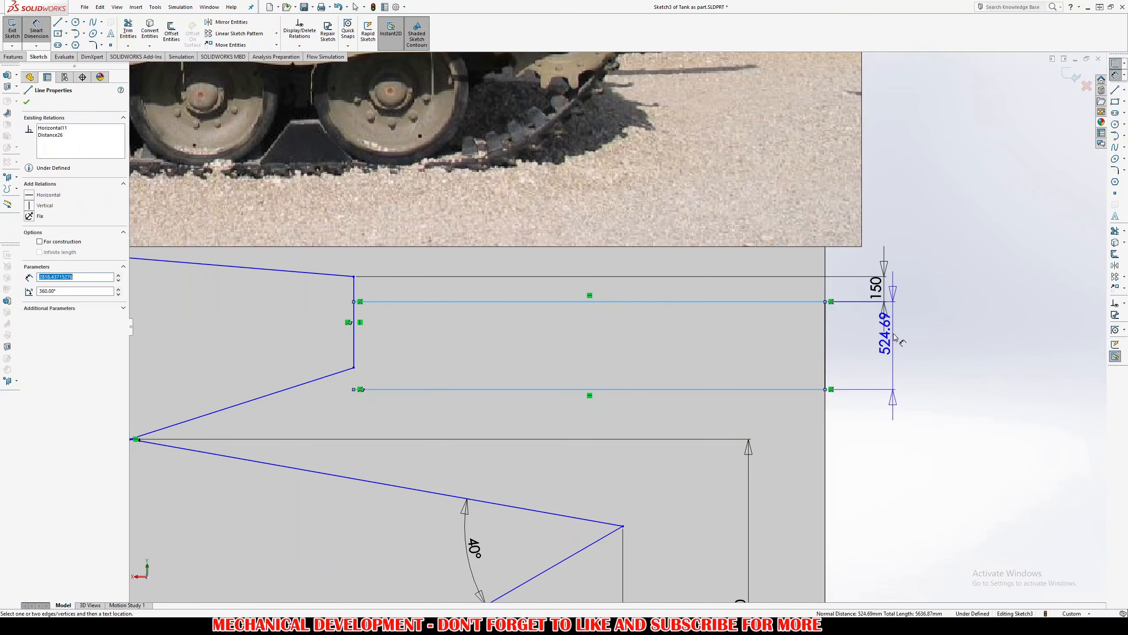
{"action": "left_click", "coordinate": [916, 340]}
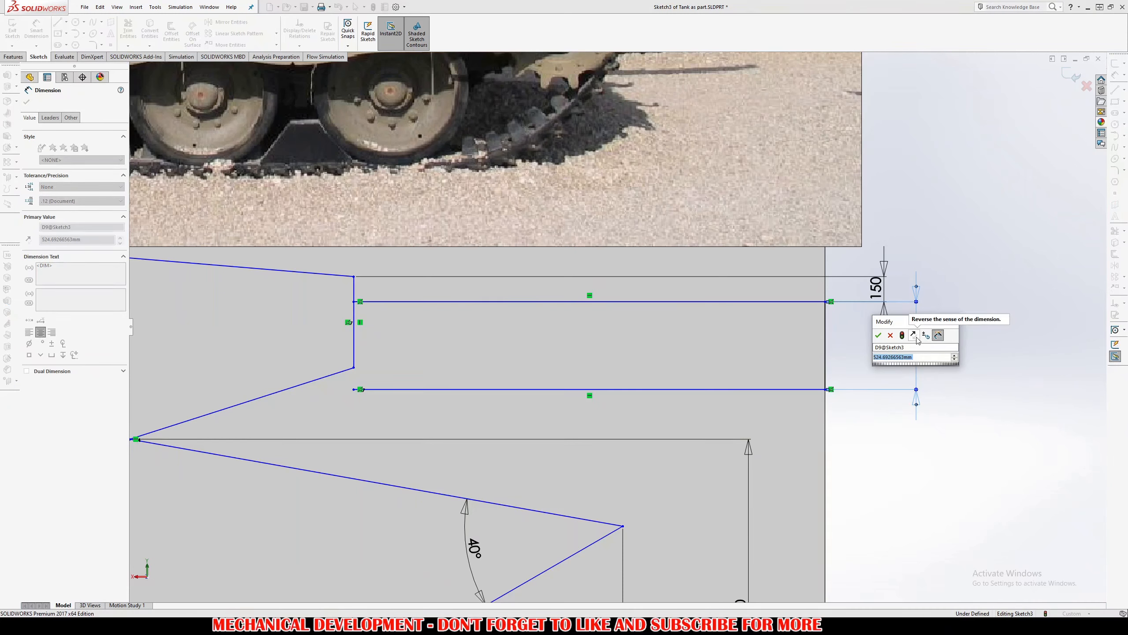
{"action": "type", "text": "300"}
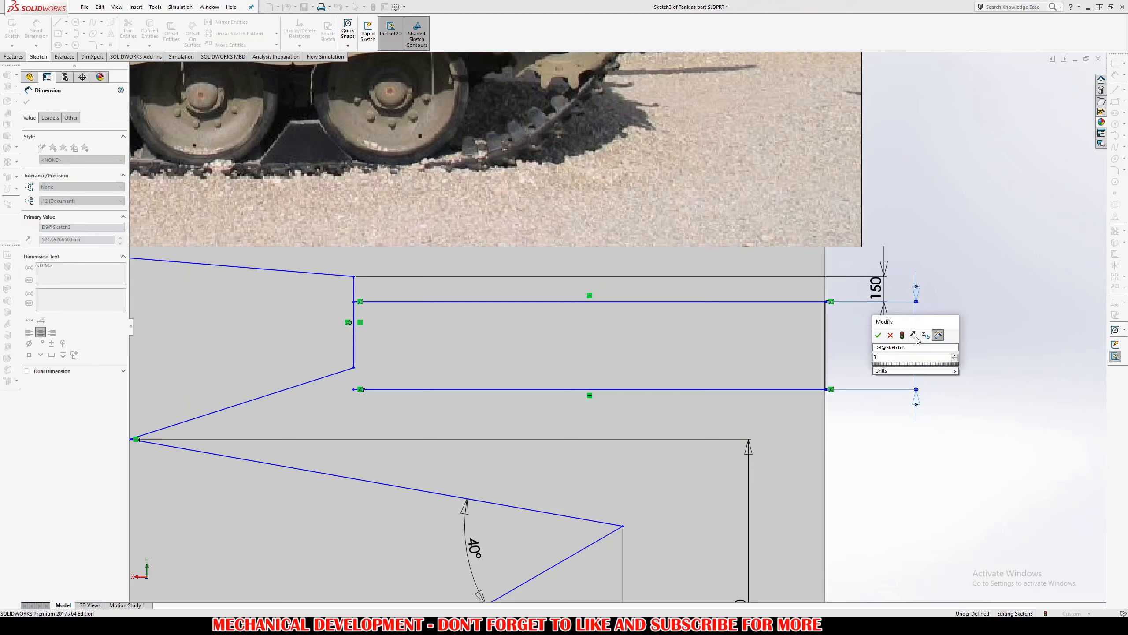
{"action": "key", "text": "Return"}
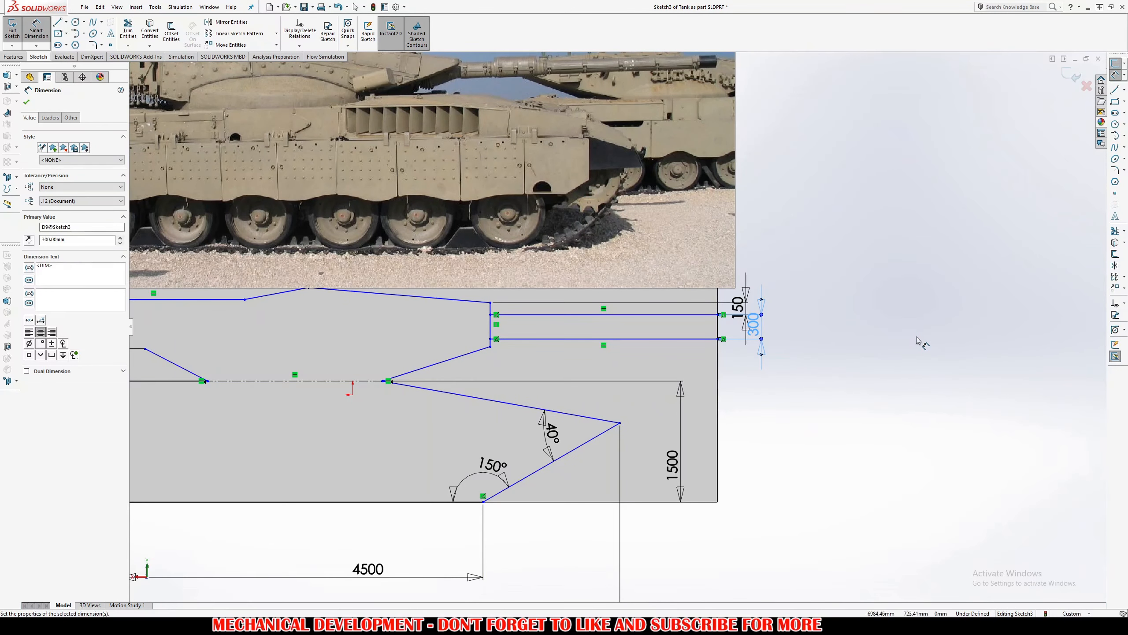
{"action": "key", "text": "Escape"}
{"action": "key", "text": "f"}
{"action": "scroll", "coordinate": [507, 340], "scroll_direction": "down", "scroll_amount": 4}
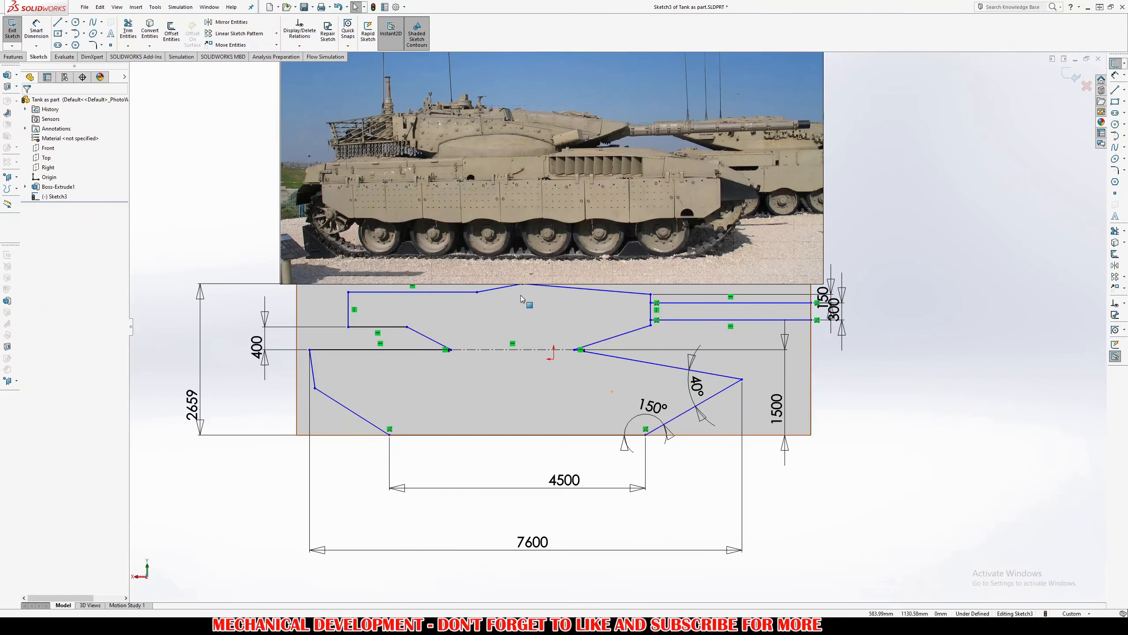
Move the hull's lower rear corner down and slightly inward to match the tank photo
{"action": "left_click_drag", "start_coordinate": [316, 388], "coordinate": [324, 403]}
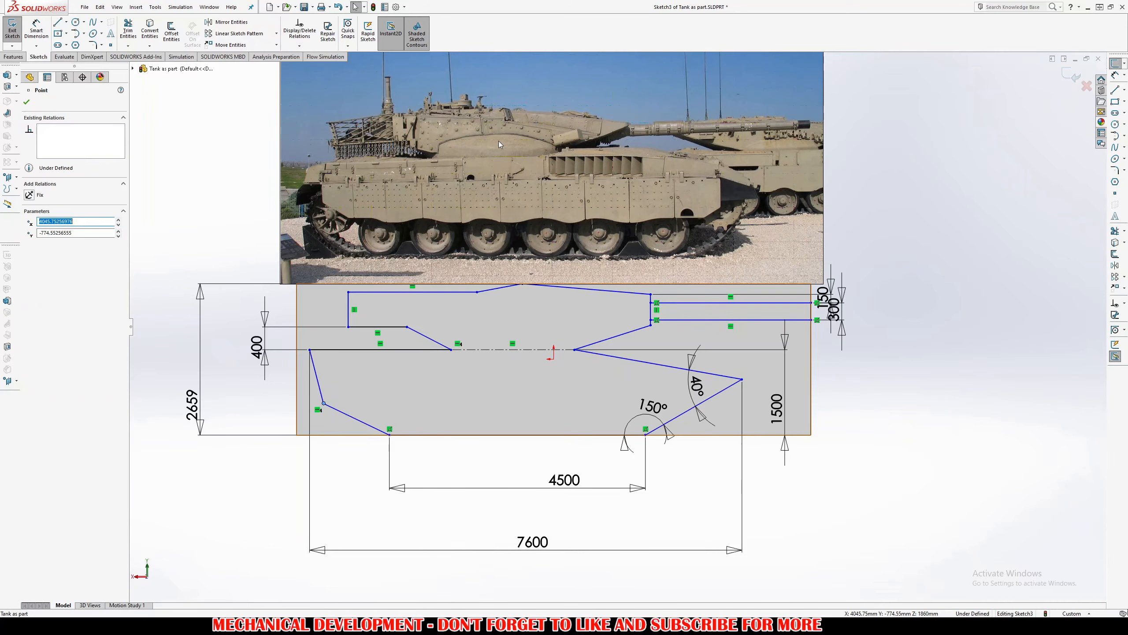
{"action": "scroll", "coordinate": [735, 183], "scroll_direction": "down", "scroll_amount": 1}
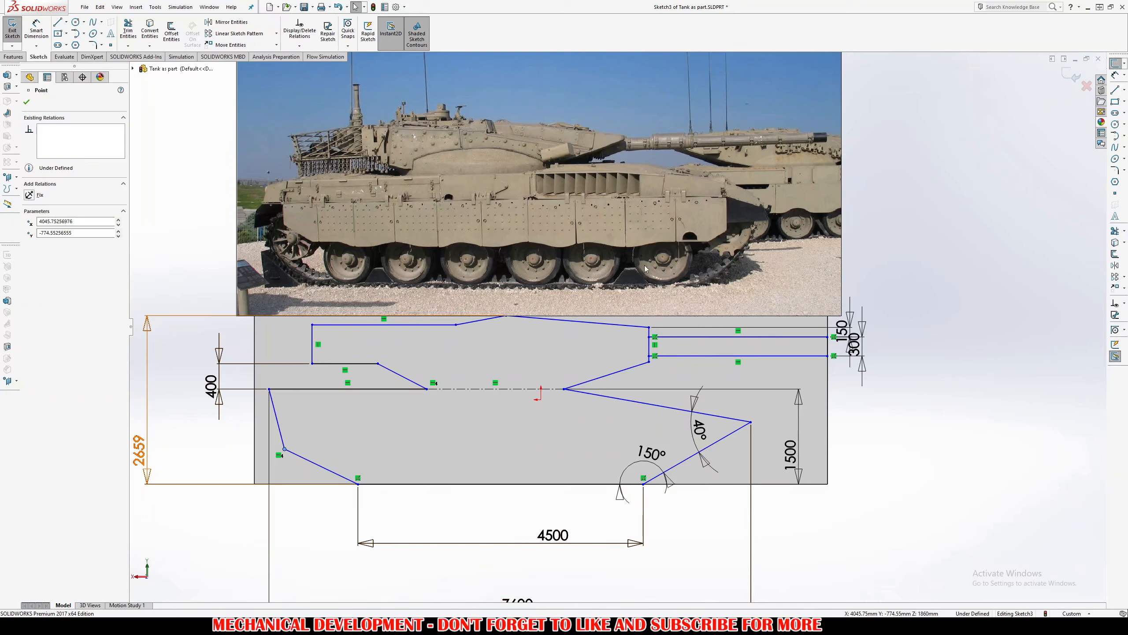
Raise the turret roof's rear break point to the block's top edge, and lower the upper end of the turret's vertical rear wall
{"action": "left_click", "coordinate": [488, 319]}
{"action": "left_click_drag", "start_coordinate": [456, 325], "coordinate": [456, 316]}
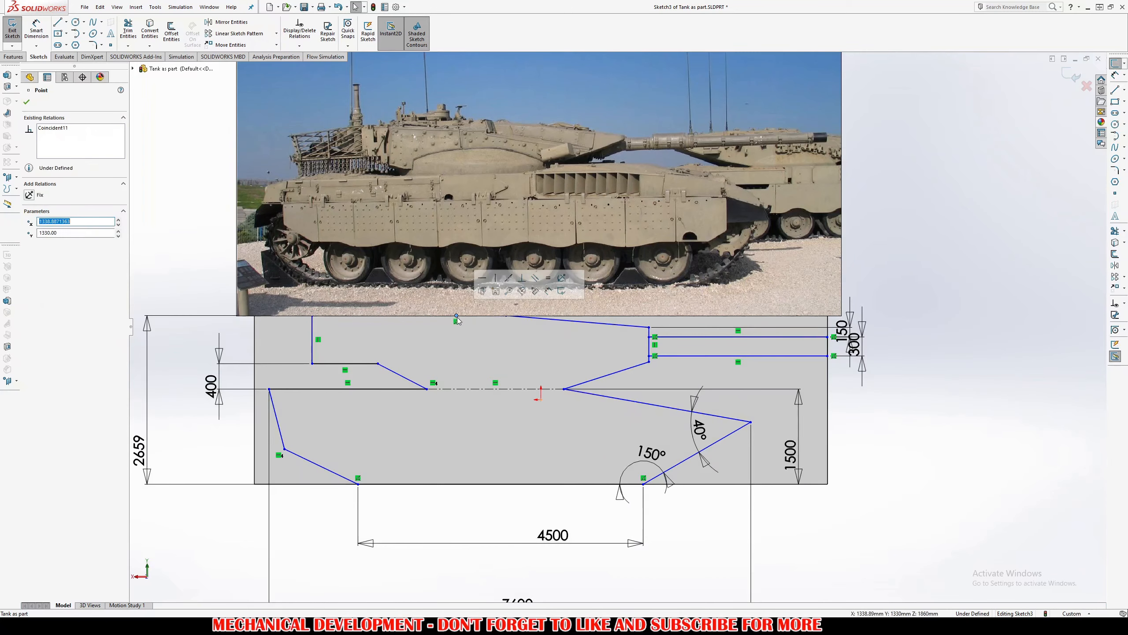
{"action": "left_click", "coordinate": [313, 324]}
{"action": "left_click_drag", "start_coordinate": [313, 316], "coordinate": [313, 335]}
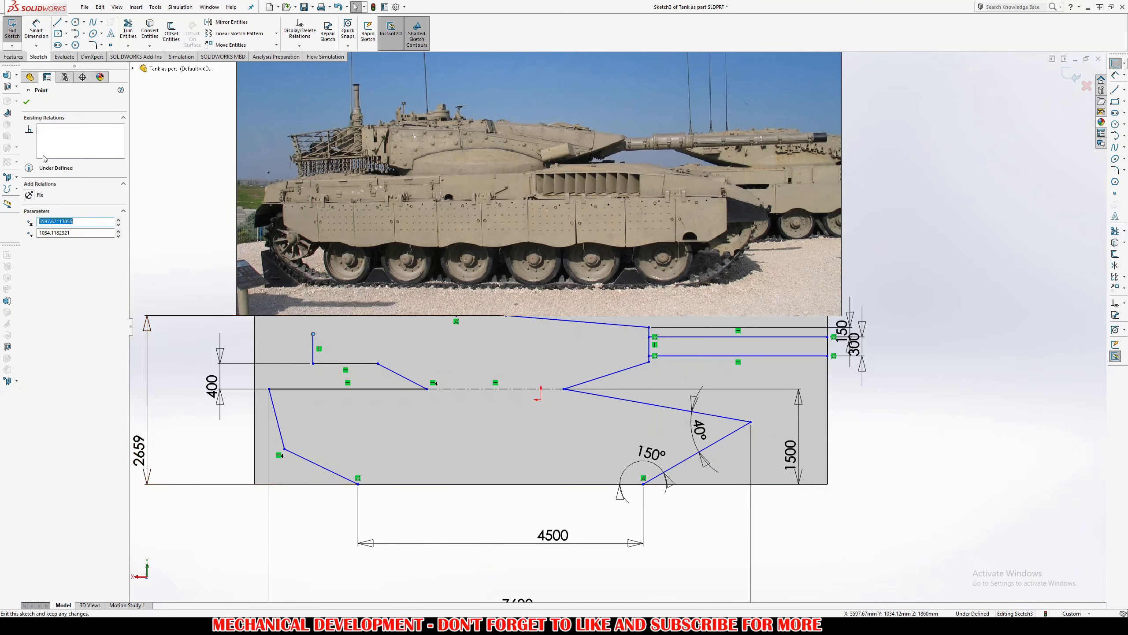
Draw a horizontal rear roof from the turret's rear wall and connect it with a sloped line to the raised roof point
{"action": "key", "text": "l"}
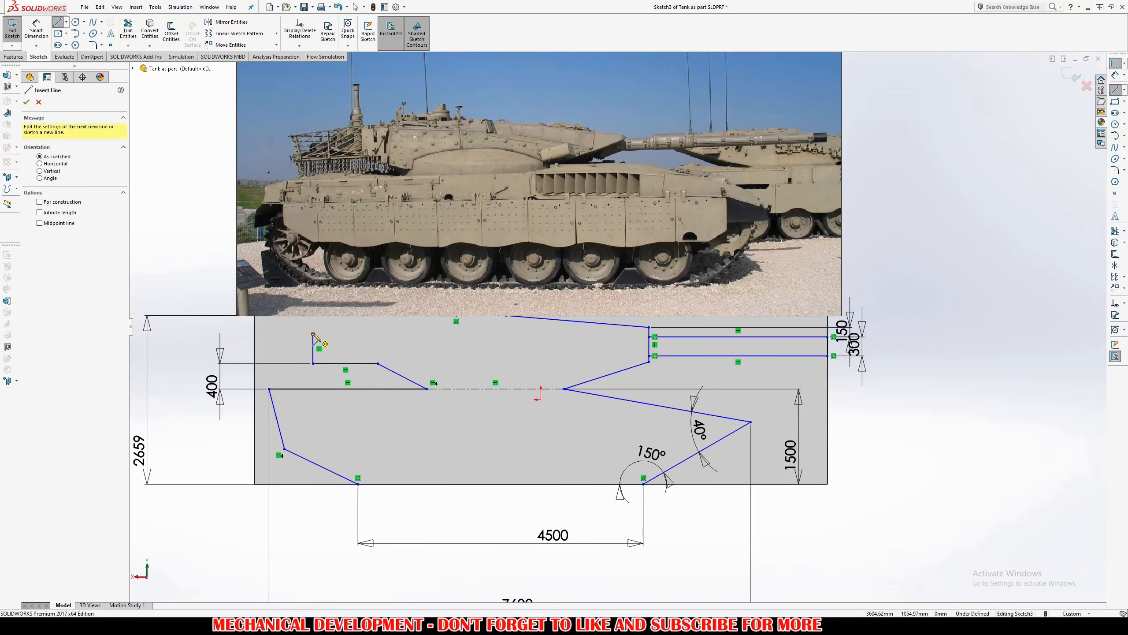
{"action": "left_click", "coordinate": [313, 334]}
{"action": "left_click_drag", "start_coordinate": [374, 334], "coordinate": [395, 334]}
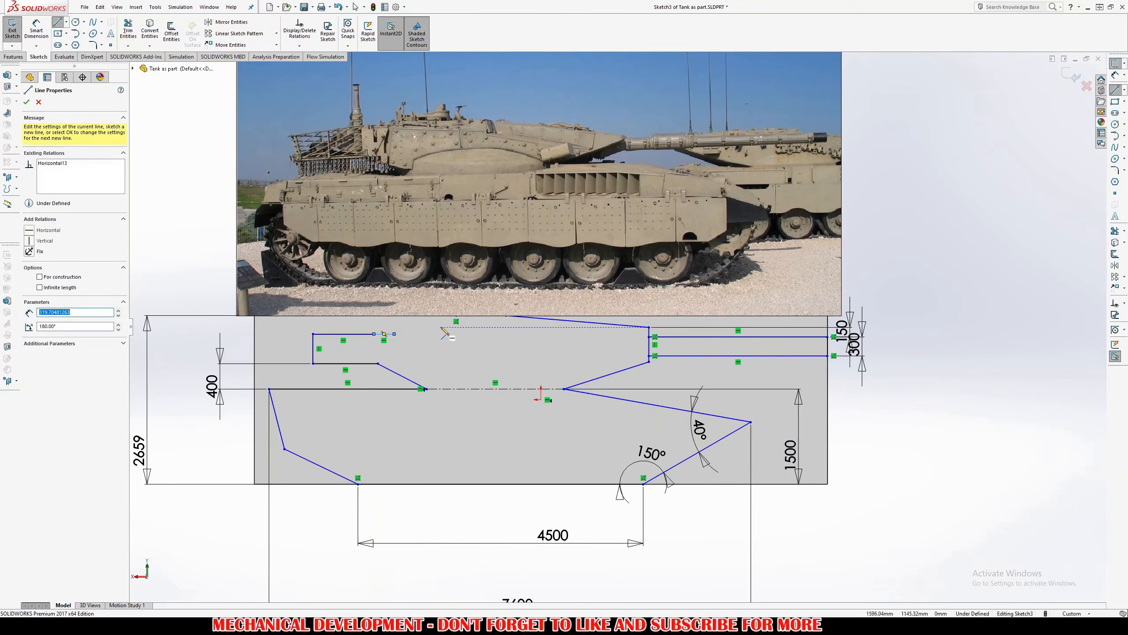
{"action": "left_click", "coordinate": [456, 317]}
{"action": "left_click", "coordinate": [395, 334]}
{"action": "key", "text": "Escape"}
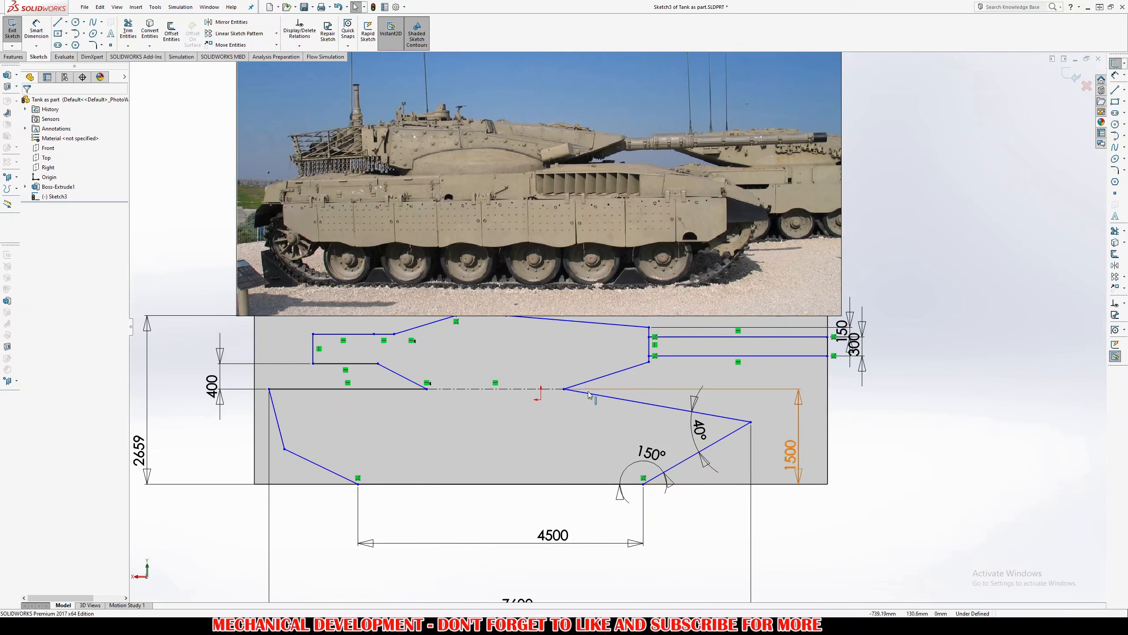
Dimension the angle between the hull's bottom edge and its lower rear slope, setting it to 150 degrees
{"action": "key", "text": "d"}
{"action": "left_click", "coordinate": [340, 475]}
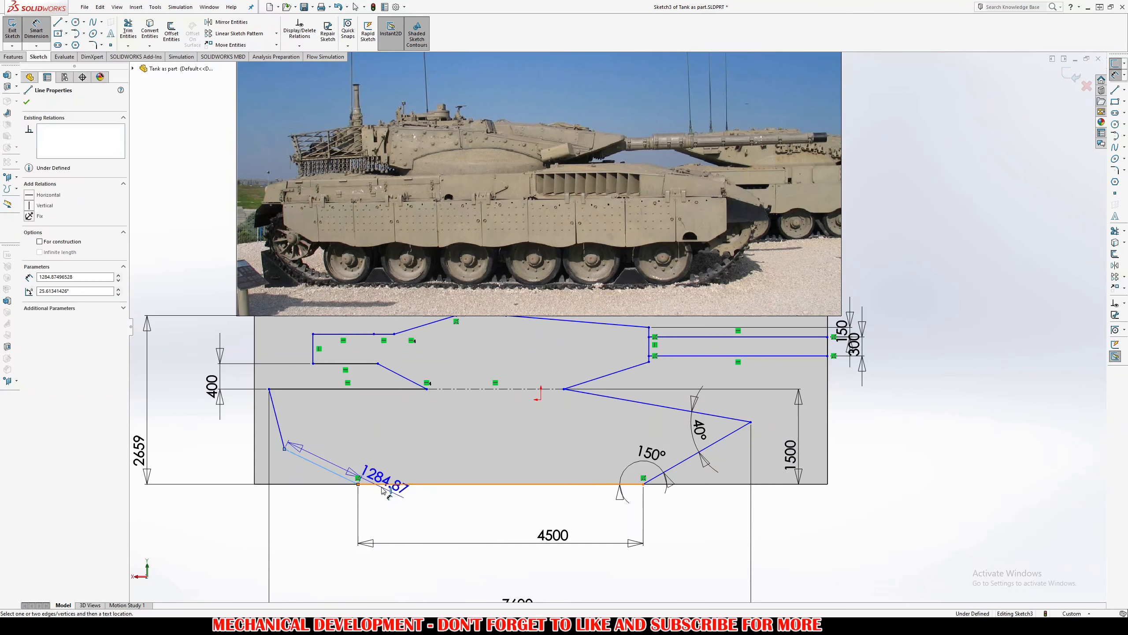
{"action": "left_click", "coordinate": [385, 486]}
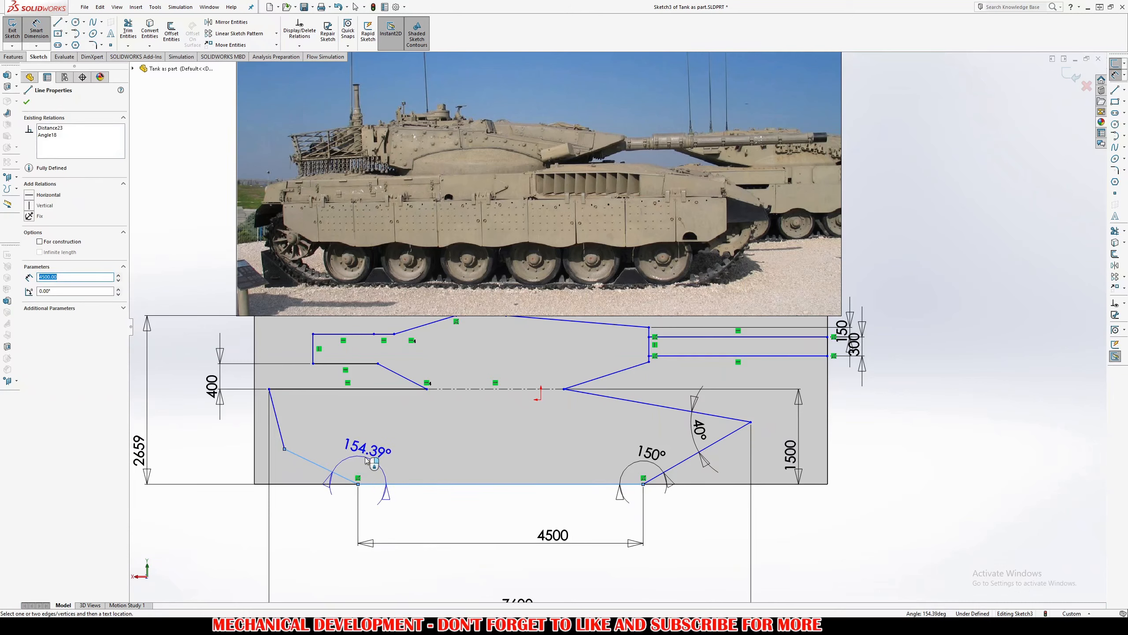
{"action": "left_click", "coordinate": [367, 461]}
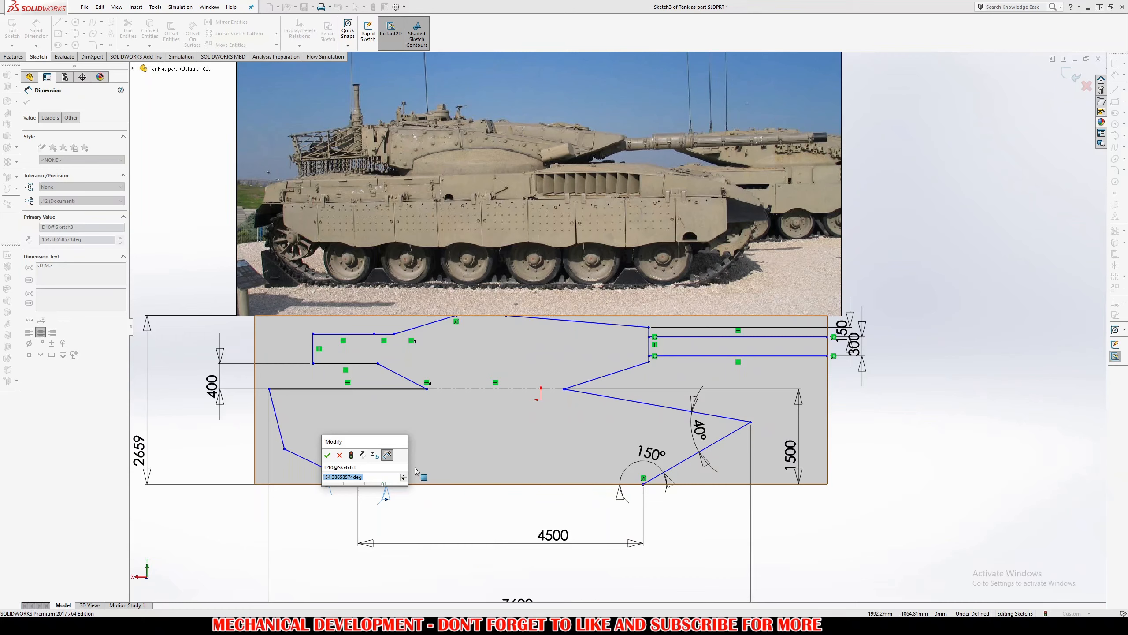
{"action": "type", "text": "150"}
{"action": "key", "text": "Return"}
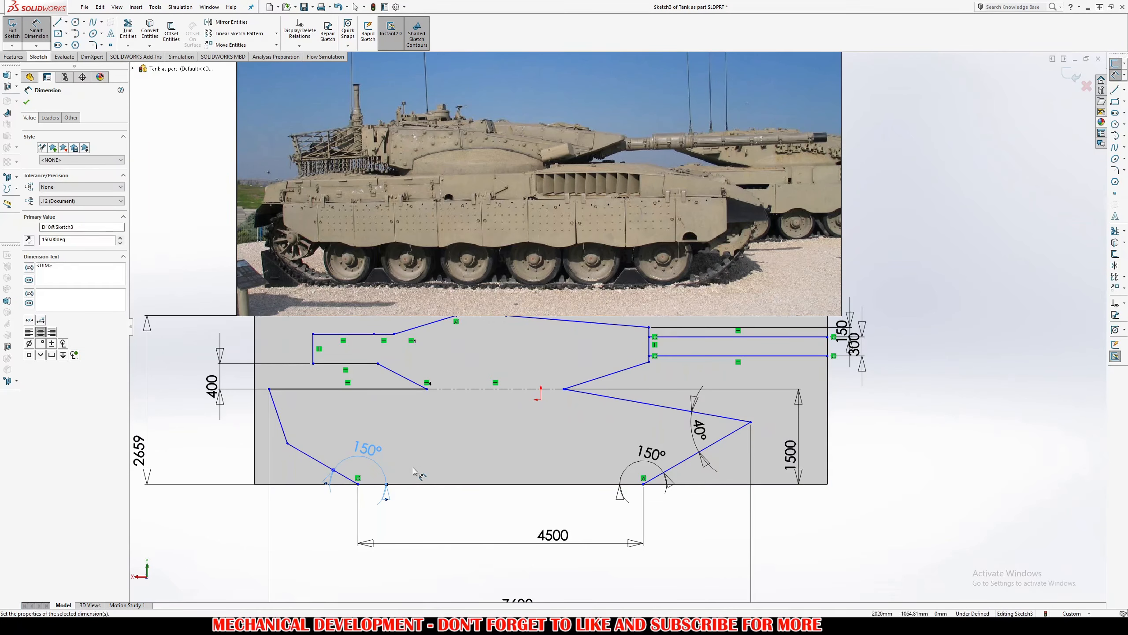
Dimension the angle between the hull's lower and upper rear slopes, setting it to 140 degrees
{"action": "left_click", "coordinate": [303, 453]}
{"action": "left_click", "coordinate": [271, 405]}
{"action": "left_click", "coordinate": [305, 431]}
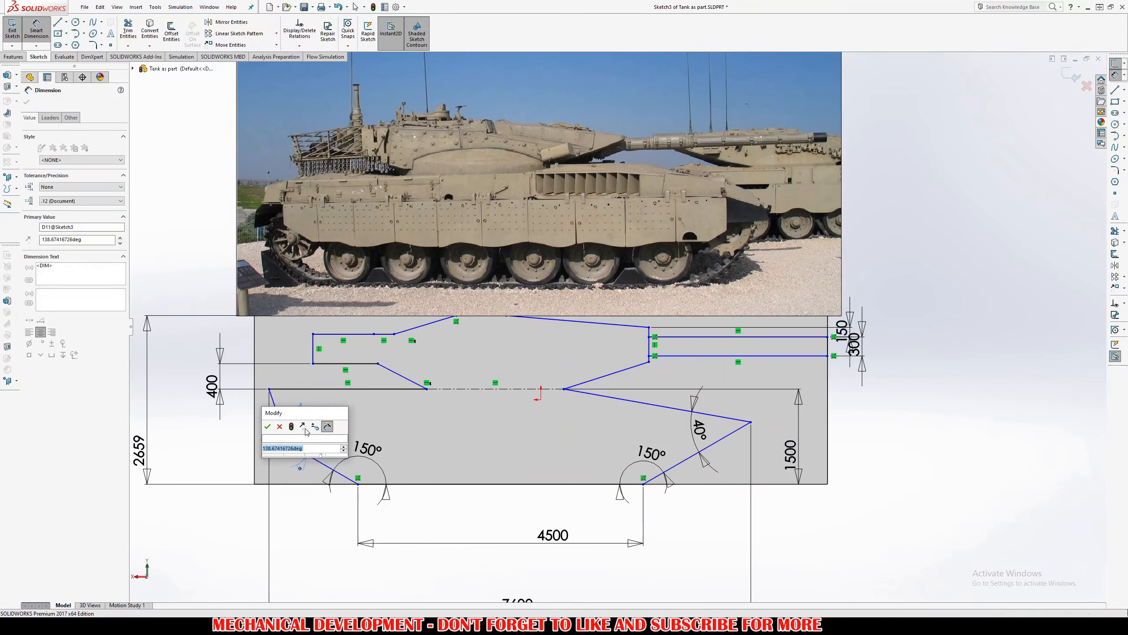
{"action": "type", "text": "140"}
{"action": "key", "text": "Return"}
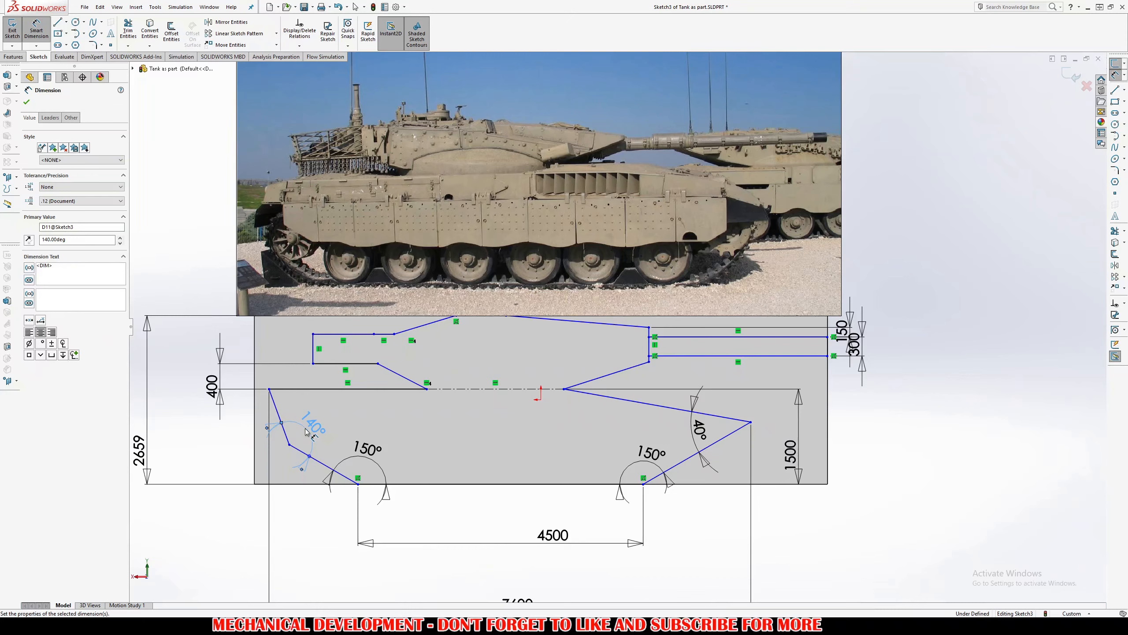
Dimension the horizontal distance between the upper and lower ends of the hull's upper rear slope, accepting the drawn value
{"action": "left_click", "coordinate": [279, 405]}
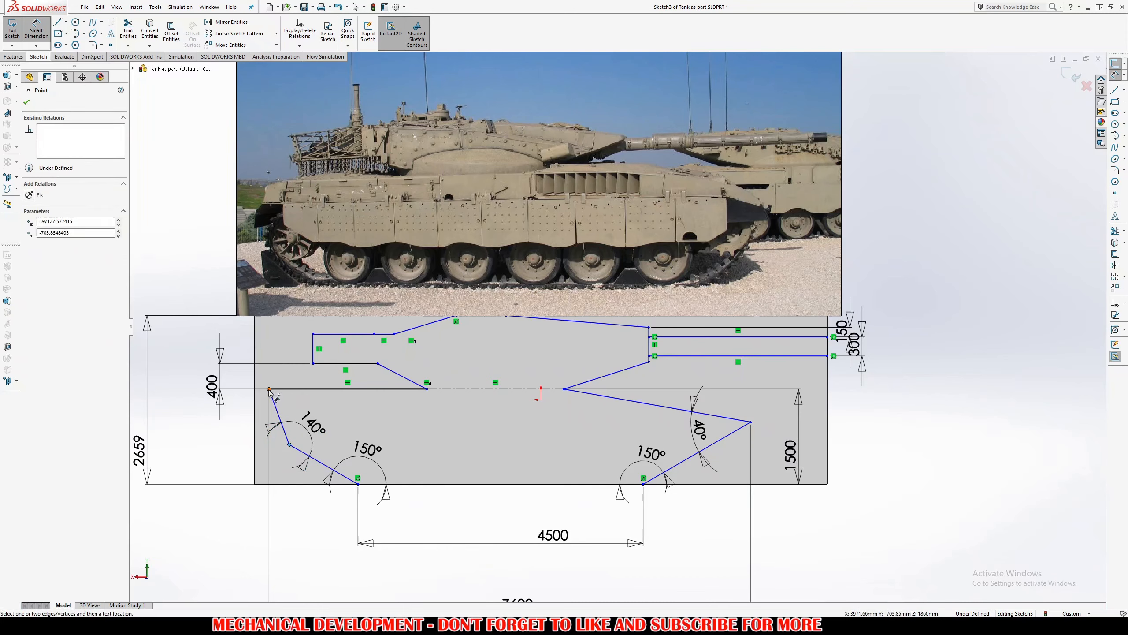
{"action": "left_click", "coordinate": [289, 444]}
{"action": "left_click", "coordinate": [274, 531]}
{"action": "key", "text": "Return"}
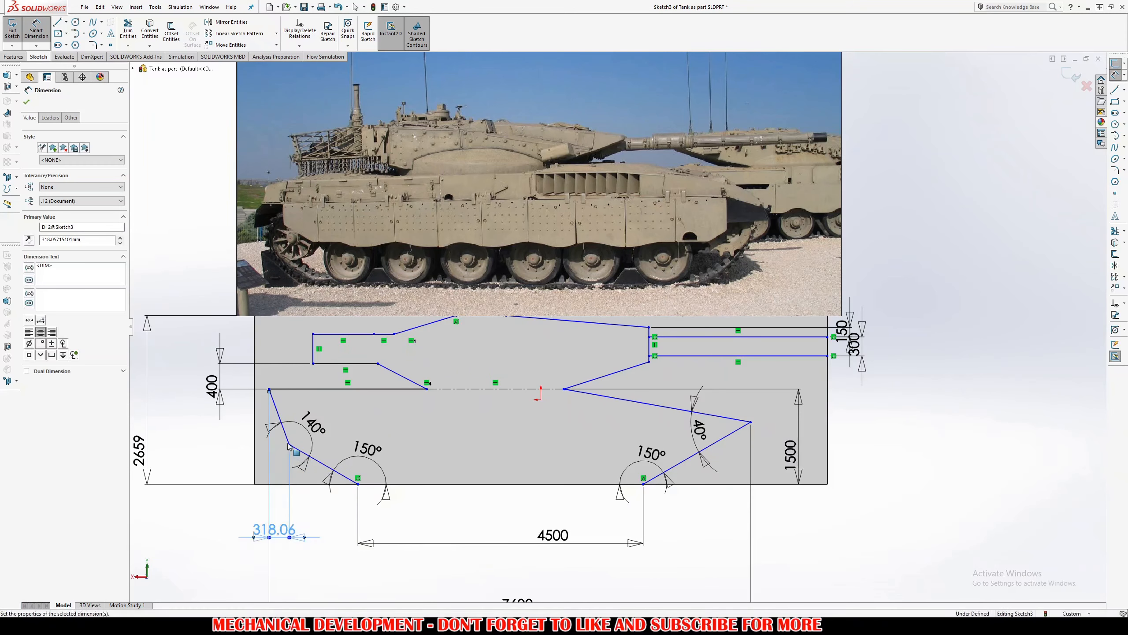
Try to dimension the horizontal distance between the two ends of the hull's lower rear slope
{"action": "left_click", "coordinate": [289, 445]}
{"action": "left_click", "coordinate": [358, 483]}
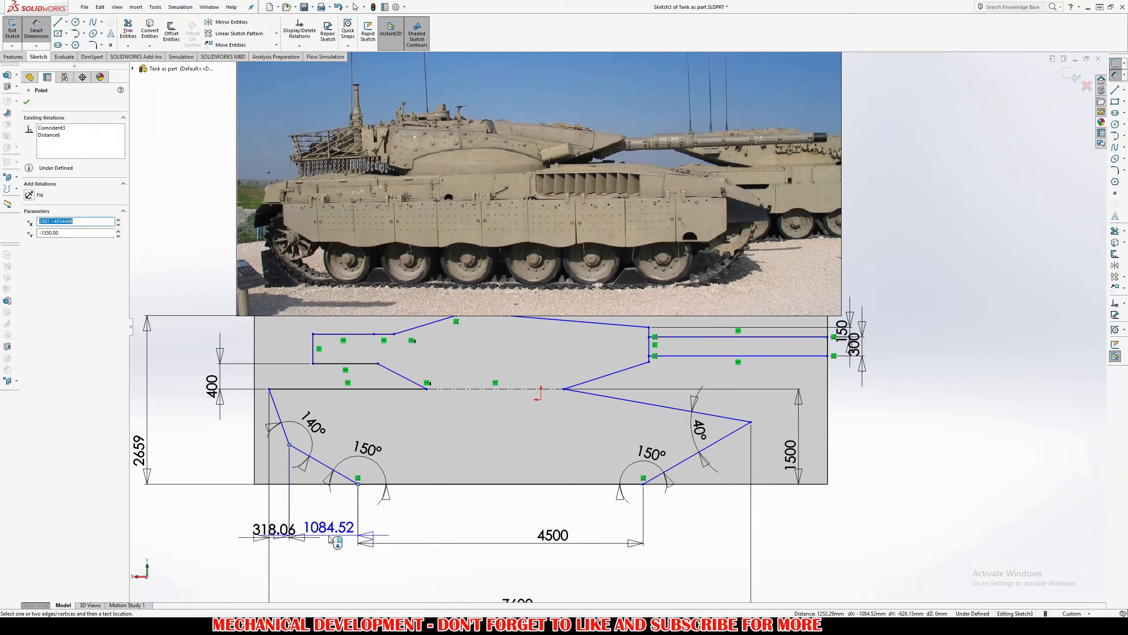
{"action": "left_click", "coordinate": [329, 539]}
{"action": "left_click", "coordinate": [474, 270]}
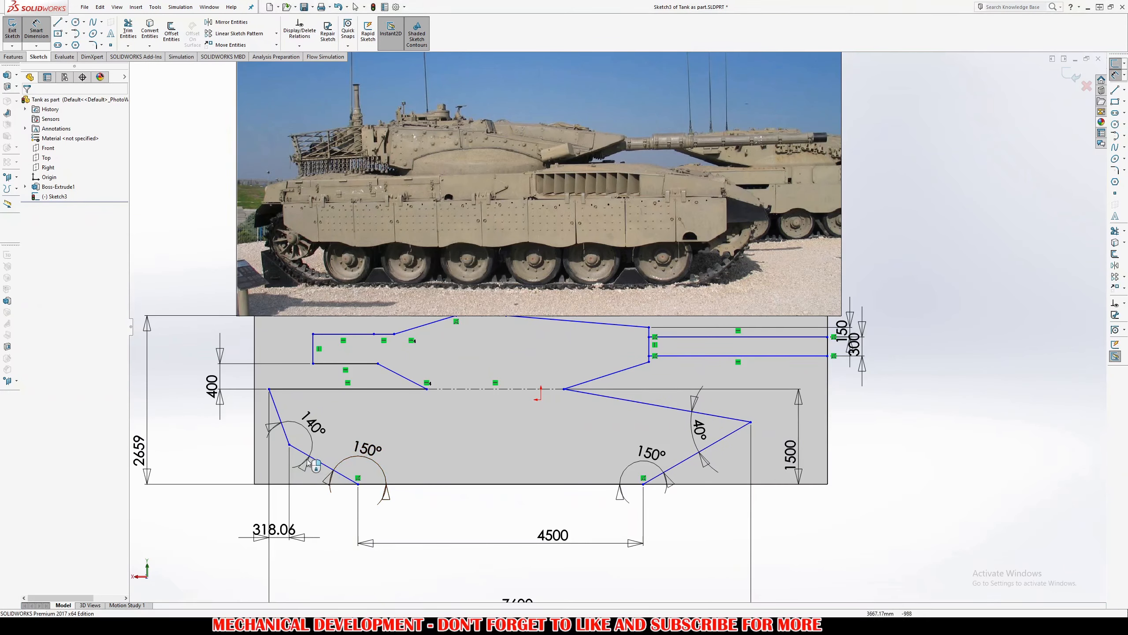
{"action": "key", "text": "Escape"}
{"action": "left_click", "coordinate": [291, 446]}
{"action": "key", "text": "Return"}
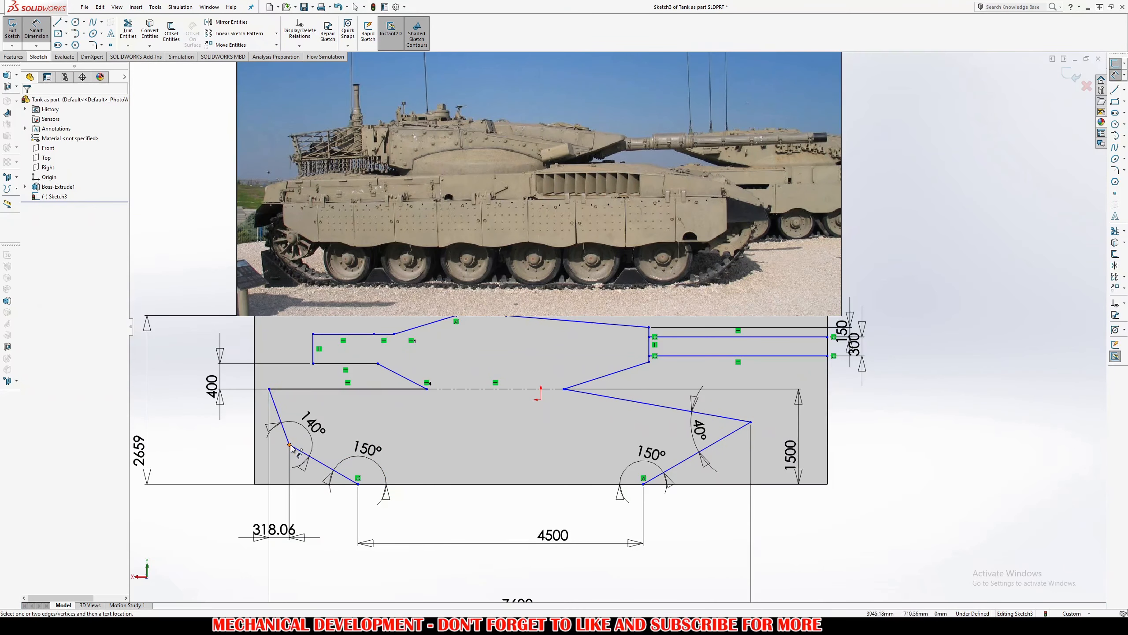
{"action": "left_click", "coordinate": [290, 445]}
{"action": "left_click", "coordinate": [269, 389]}
{"action": "left_click", "coordinate": [241, 429]}
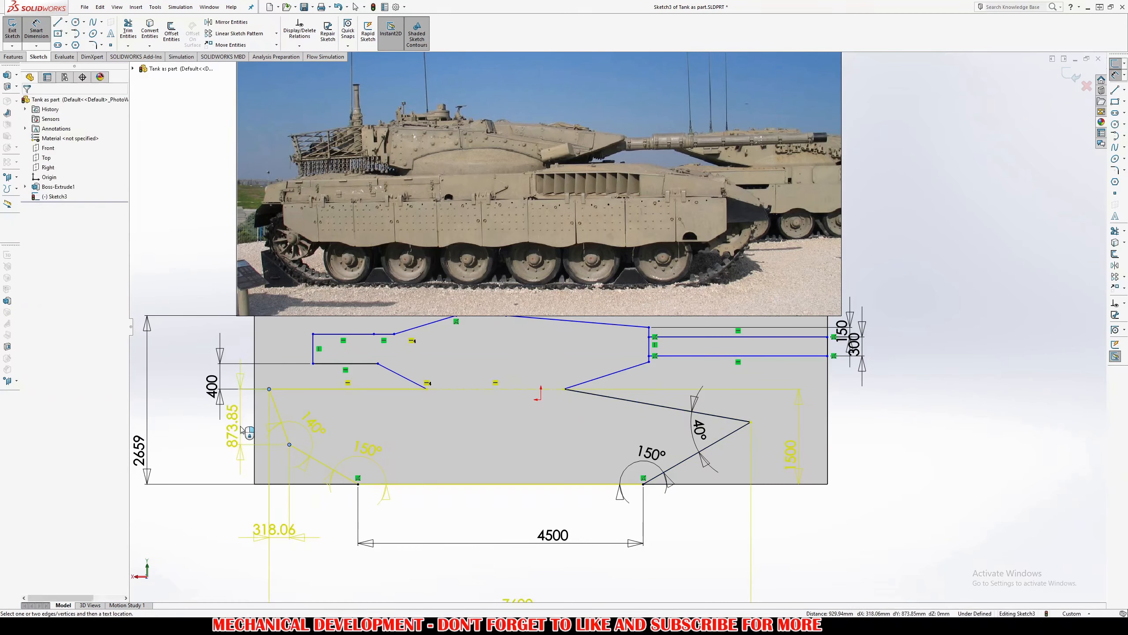
{"action": "key", "text": "Escape"}
{"action": "key", "text": "Escape"}
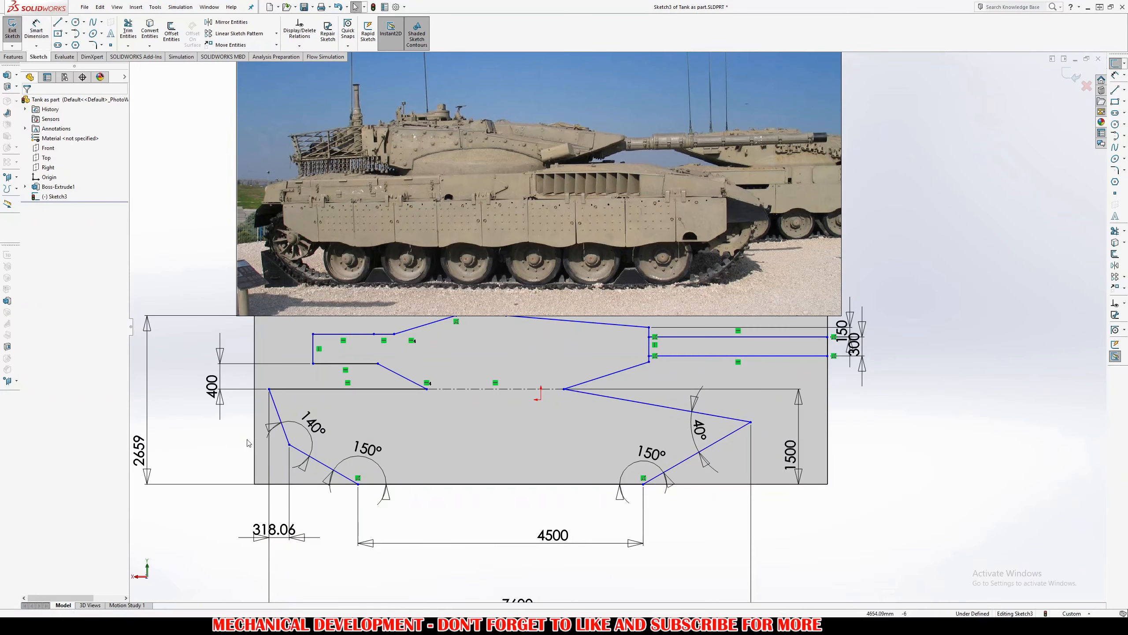
Make the upper end of the hull's upper rear slope coincident with the block's rear vertical edge
{"action": "left_click", "coordinate": [287, 444]}
{"action": "left_click_drag", "start_coordinate": [288, 441], "coordinate": [289, 444]}
{"action": "key", "text": "Escape"}
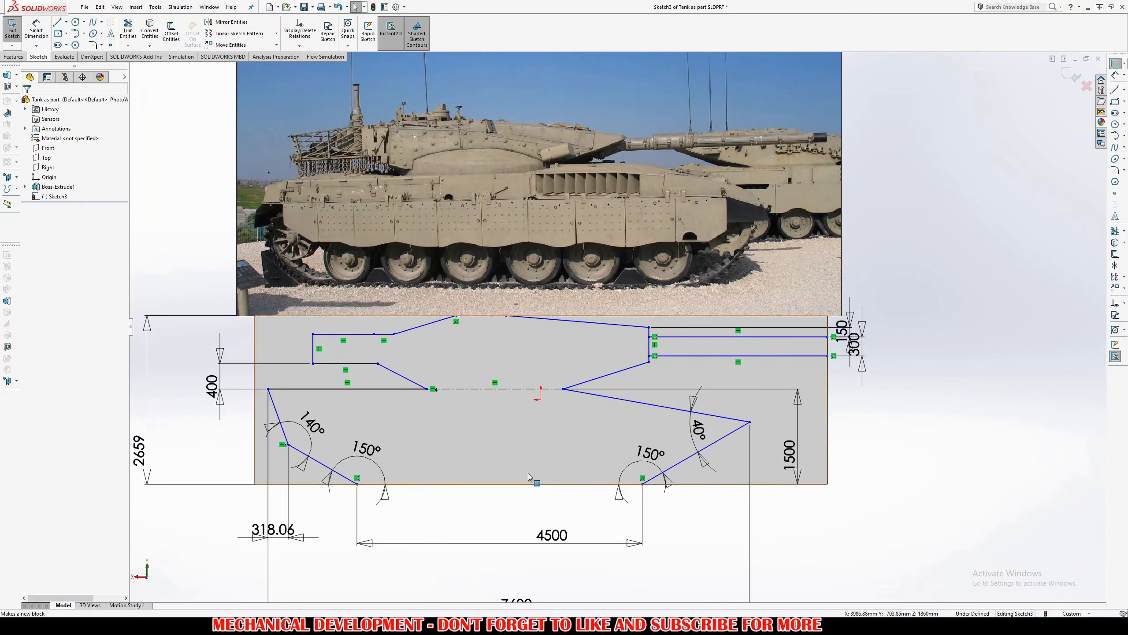
{"action": "key", "text": "Escape"}
{"action": "left_click", "coordinate": [269, 389]}
{"action": "left_click", "coordinate": [255, 393], "text": "ctrl"}
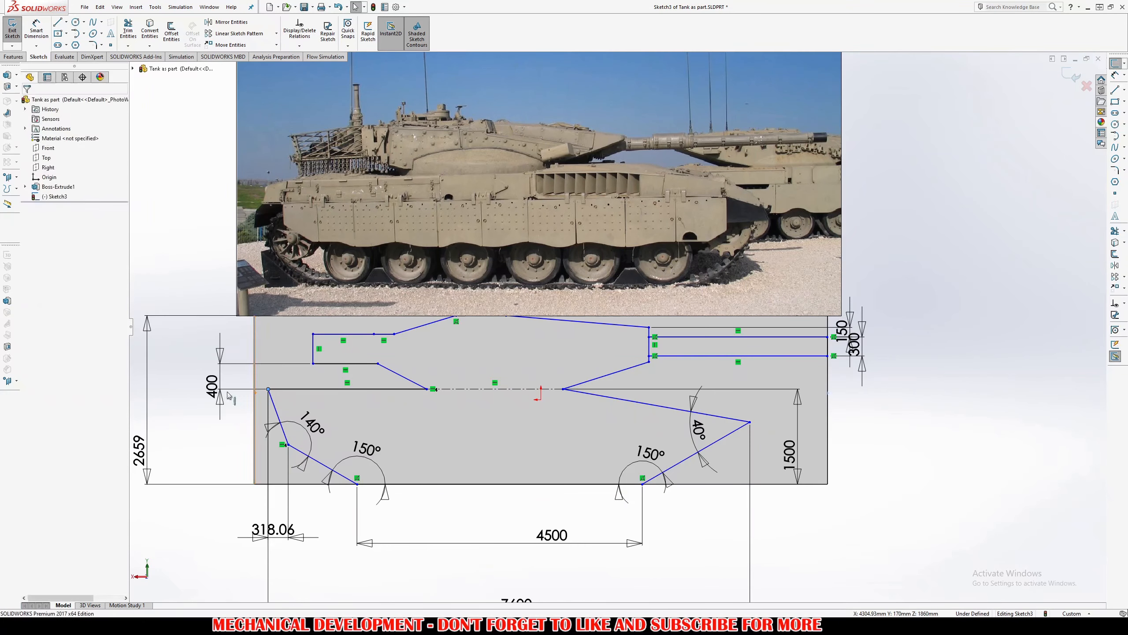
{"action": "left_click", "coordinate": [55, 256]}
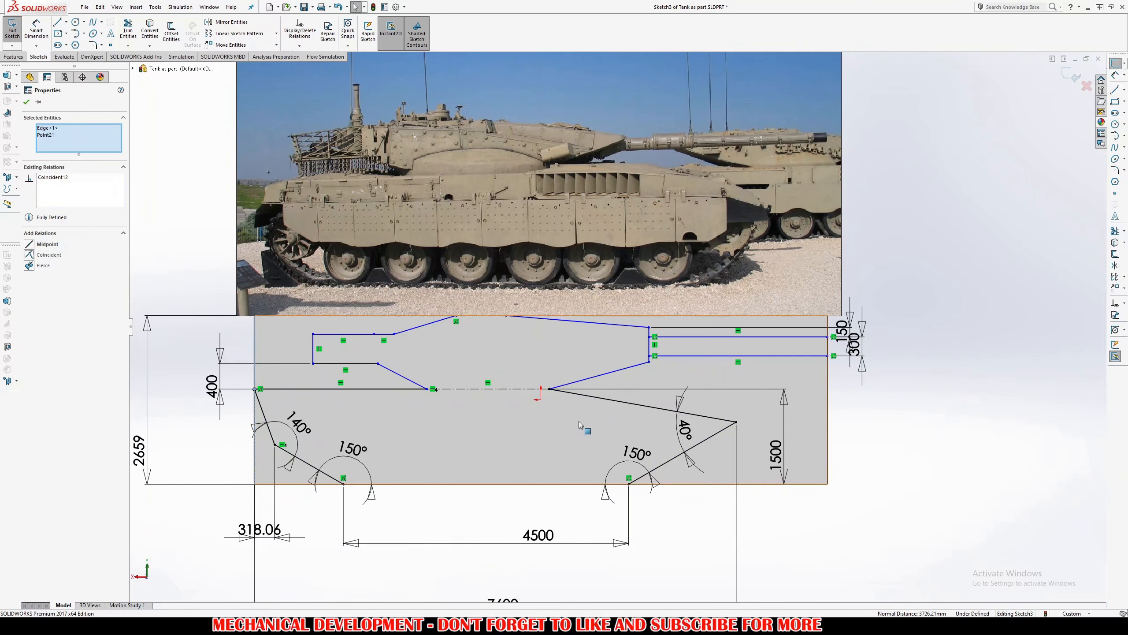
{"action": "key", "text": "Escape"}
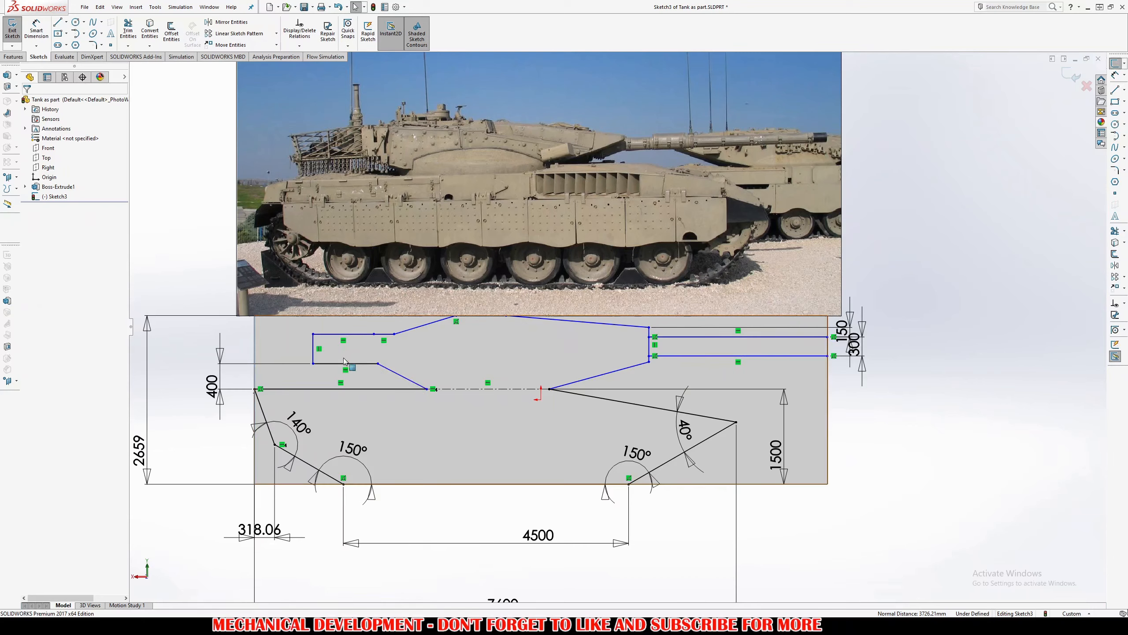
Move the turret's rear vertical line outward, closer to the block's rear edge
{"action": "left_click_drag", "start_coordinate": [313, 352], "coordinate": [297, 352]}
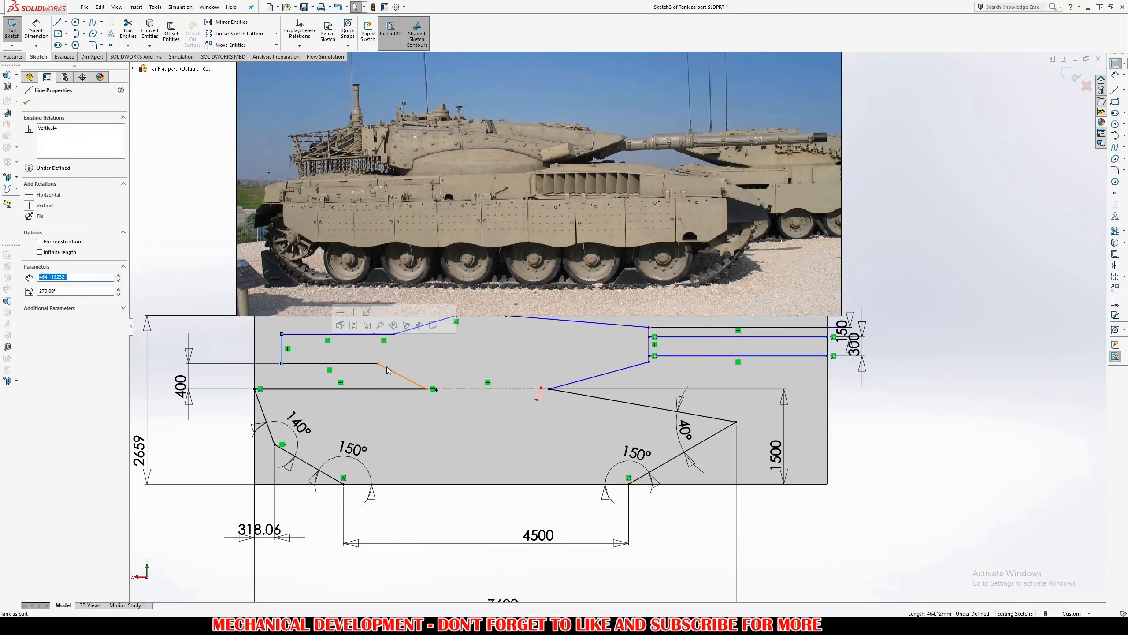
{"action": "left_click", "coordinate": [373, 360]}
{"action": "left_click", "coordinate": [426, 389]}
{"action": "mouse_move", "coordinate": [418, 389]}
{"action": "left_mouse_down"}
{"action": "mouse_move", "coordinate": [385, 392]}
{"action": "mouse_move", "coordinate": [427, 389]}
{"action": "left_mouse_up"}
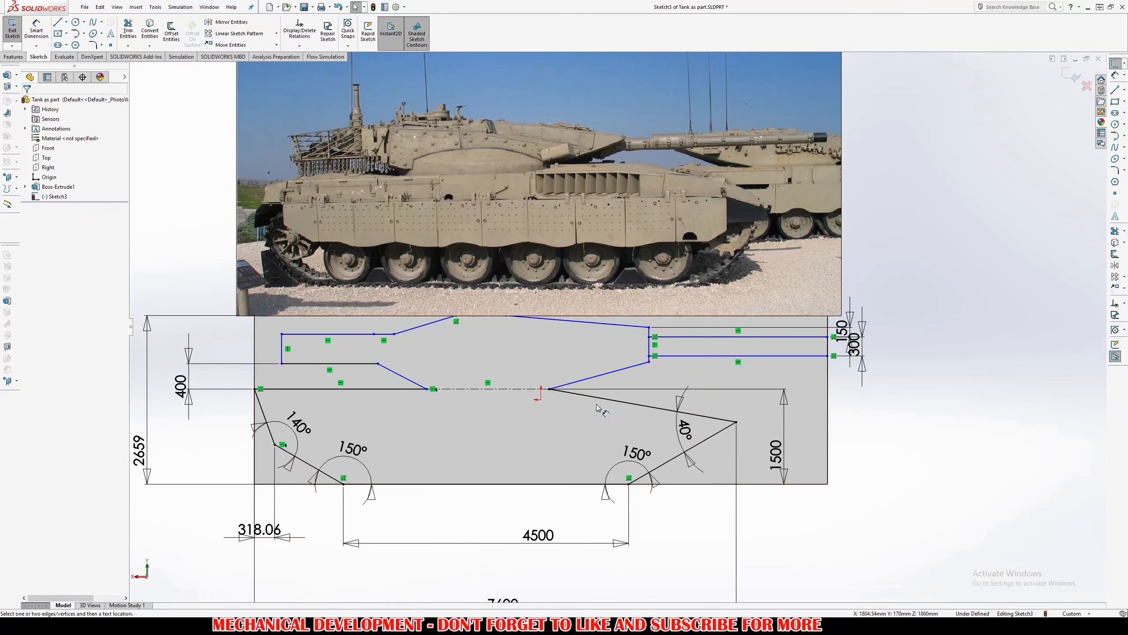
{"action": "left_click", "coordinate": [36, 32]}
{"action": "left_click", "coordinate": [644, 406]}
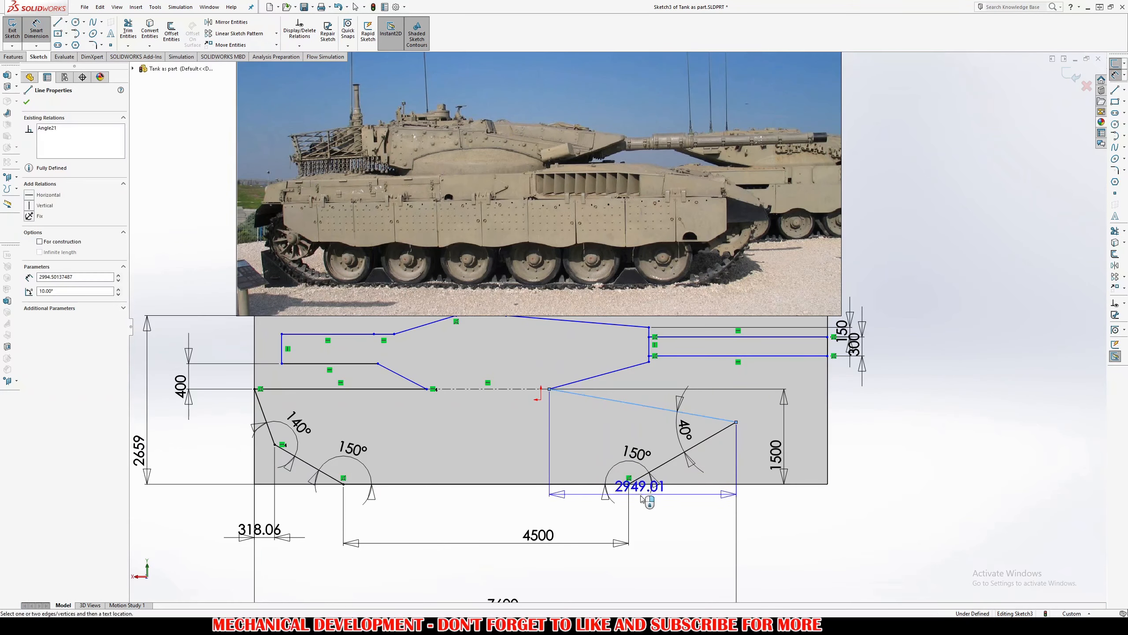
{"action": "left_click", "coordinate": [648, 516]}
{"action": "key", "text": "Escape"}
{"action": "key", "text": "Escape"}
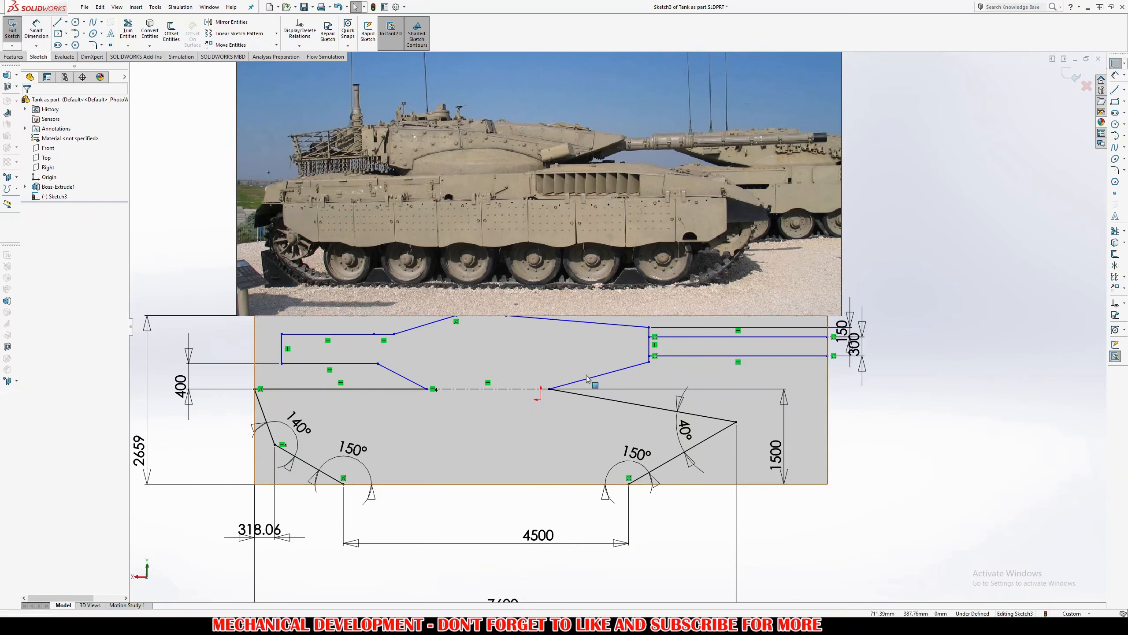
Trace the hull front, turret and gun barrel over the tank photo with connected sketch lines
{"action": "scroll", "coordinate": [617, 327], "scroll_direction": "up", "scroll_amount": 1}
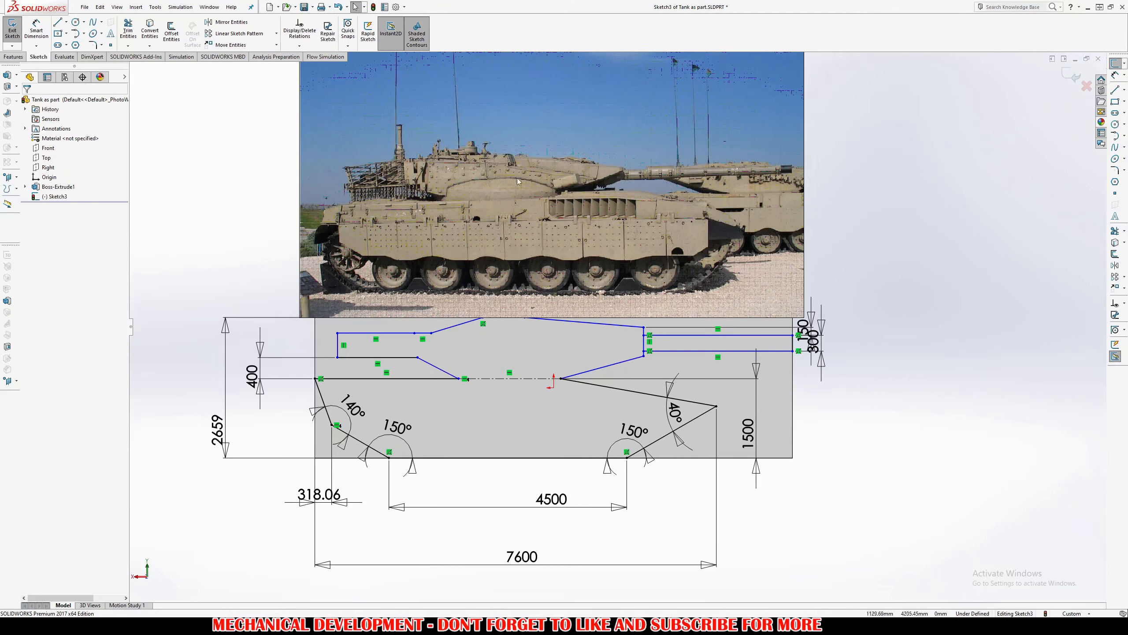
{"action": "key", "text": "l"}
{"action": "left_click", "coordinate": [694, 295]}
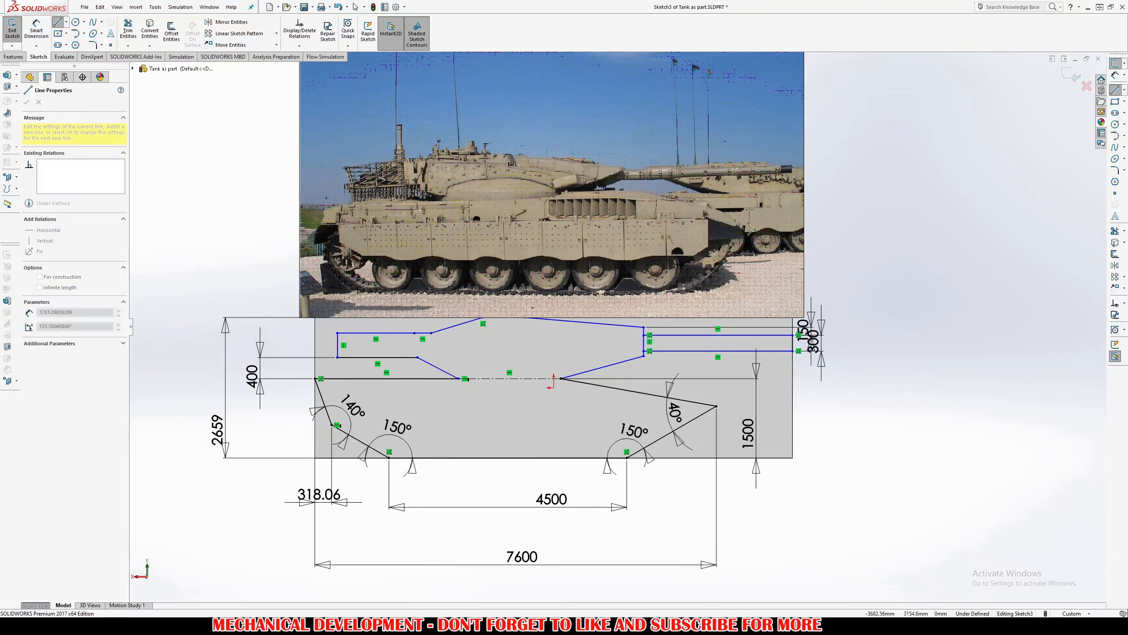
{"action": "left_click", "coordinate": [732, 244]}
{"action": "left_click", "coordinate": [710, 206]}
{"action": "left_click", "coordinate": [639, 189]}
{"action": "left_click", "coordinate": [567, 190]}
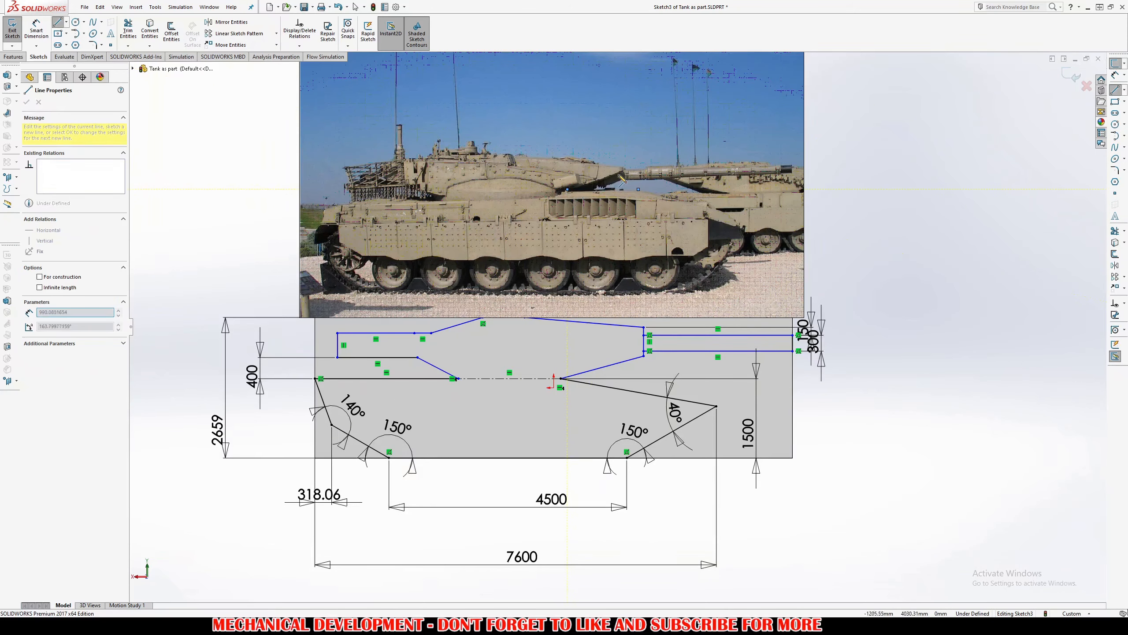
{"action": "left_click", "coordinate": [623, 171]}
{"action": "left_click", "coordinate": [623, 180]}
{"action": "left_click", "coordinate": [791, 173]}
{"action": "left_click", "coordinate": [792, 166]}
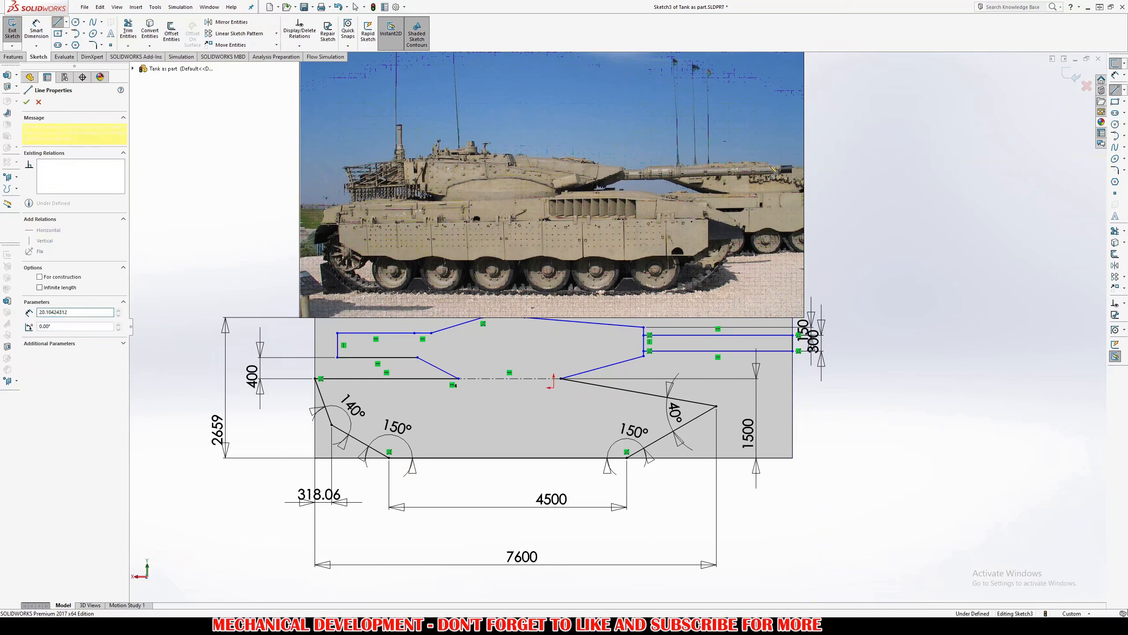
{"action": "left_click", "coordinate": [627, 171]}
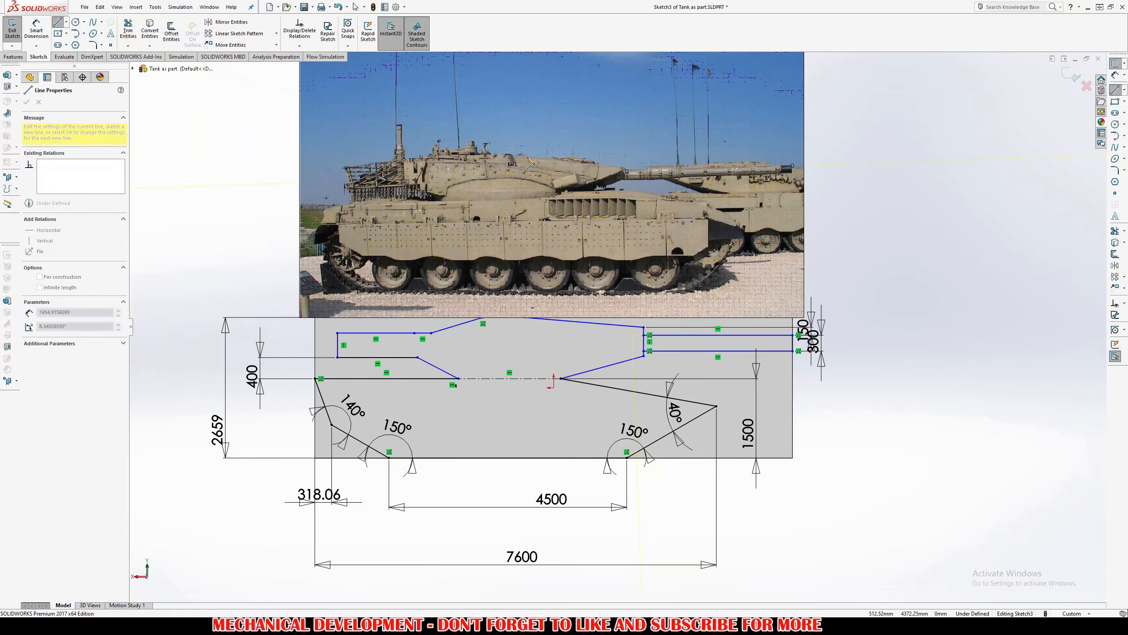
{"action": "key", "text": "Escape"}
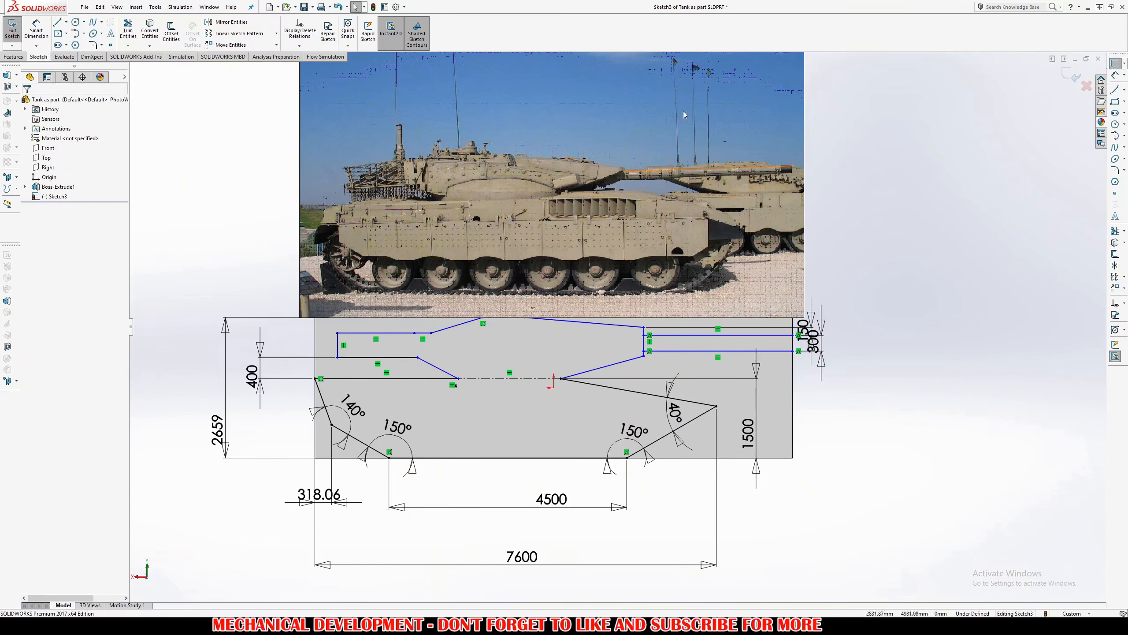
Move the tank photo aside and delete all the lines traced over it
{"action": "left_click_drag", "start_coordinate": [683, 114], "coordinate": [1014, 314]}
{"action": "left_click_drag", "start_coordinate": [738, 245], "coordinate": [914, 245]}
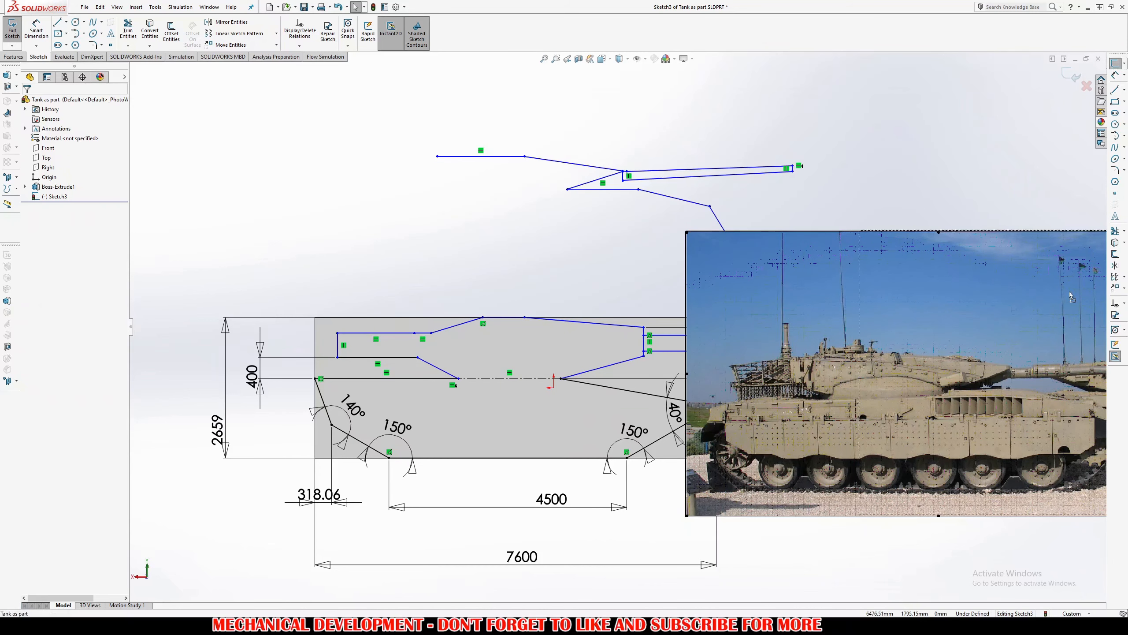
{"action": "mouse_move", "coordinate": [803, 128]}
{"action": "left_mouse_down"}
{"action": "mouse_move", "coordinate": [533, 221]}
{"action": "mouse_move", "coordinate": [335, 267]}
{"action": "left_mouse_up"}
{"action": "key", "text": "Delete"}
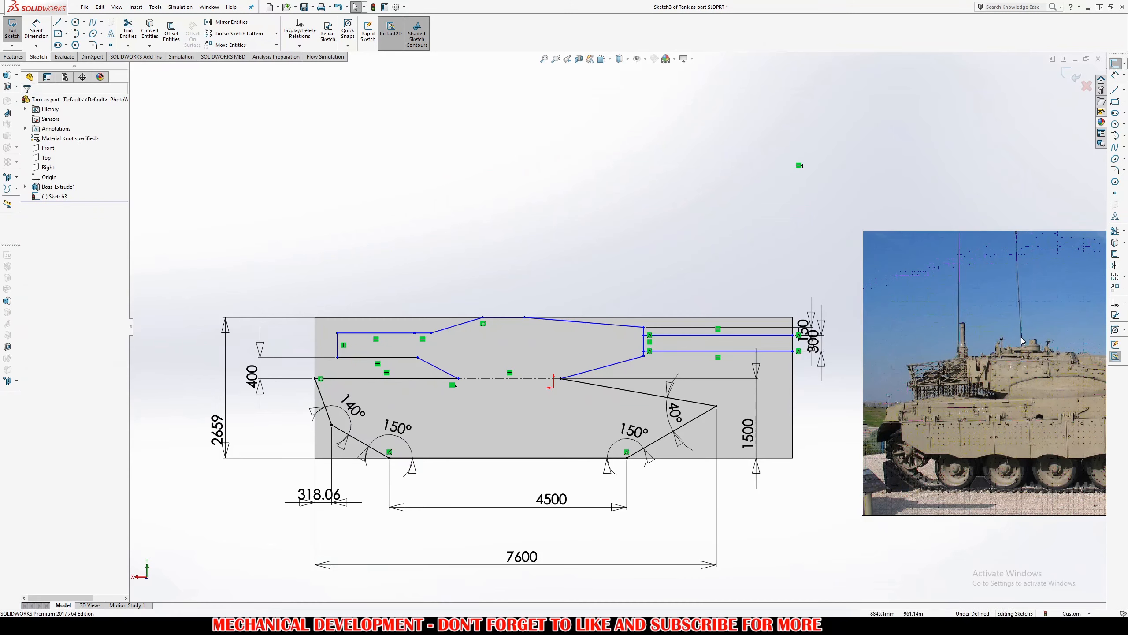
Move the tank photo back to directly above the block, lined up with the side profile
{"action": "mouse_move", "coordinate": [1021, 341]}
{"action": "left_mouse_down"}
{"action": "mouse_move", "coordinate": [587, 189]}
{"action": "mouse_move", "coordinate": [489, 172]}
{"action": "left_mouse_up"}
{"action": "left_click_drag", "start_coordinate": [599, 205], "coordinate": [541, 162]}
{"action": "mouse_move", "coordinate": [565, 179]}
{"action": "left_mouse_down"}
{"action": "mouse_move", "coordinate": [591, 180]}
{"action": "mouse_move", "coordinate": [581, 221]}
{"action": "left_mouse_up"}
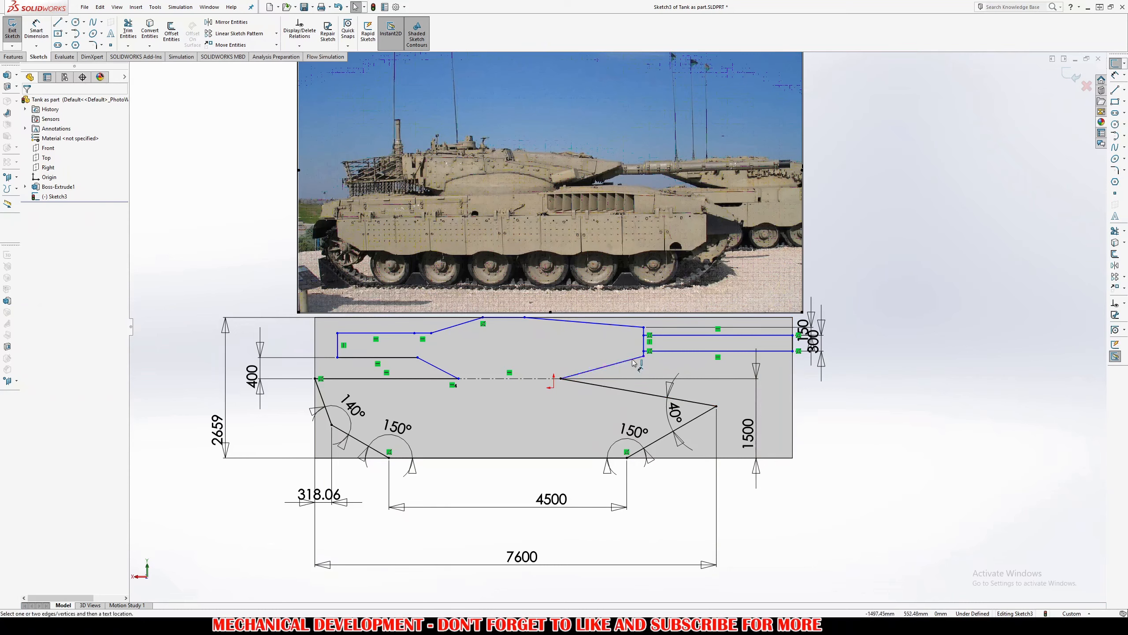
Dimension the horizontal length of the turret's lower front slope, accepting the drawn value
{"action": "right_click_drag", "start_coordinate": [603, 382], "coordinate": [603, 368]}
{"action": "left_click", "coordinate": [603, 367]}
{"action": "left_click", "coordinate": [603, 347]}
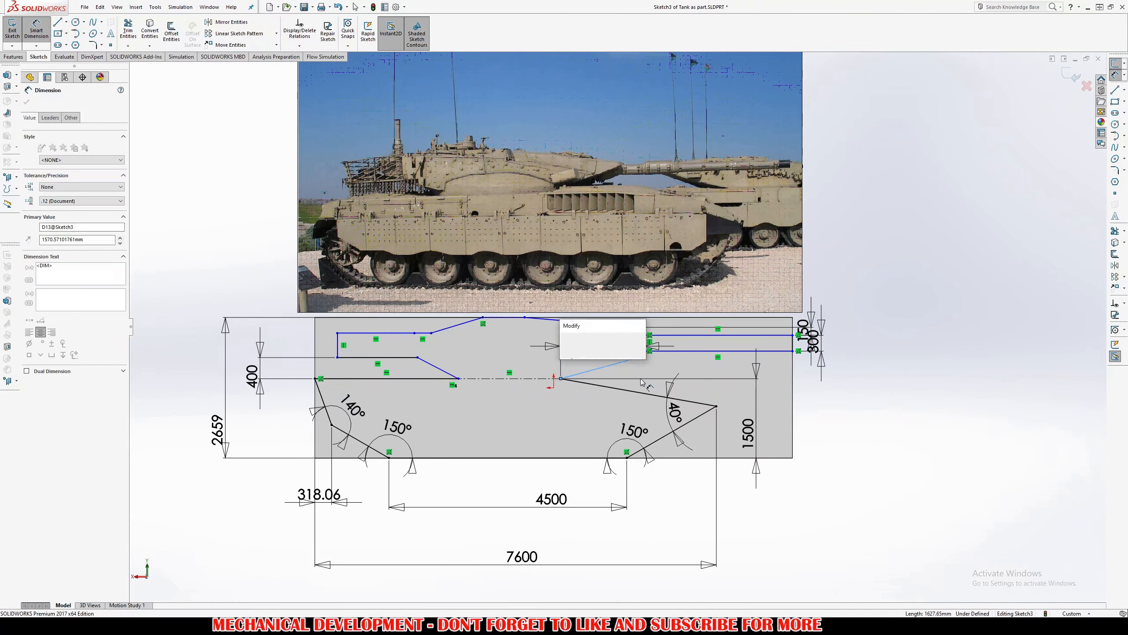
{"action": "key", "text": "Return"}
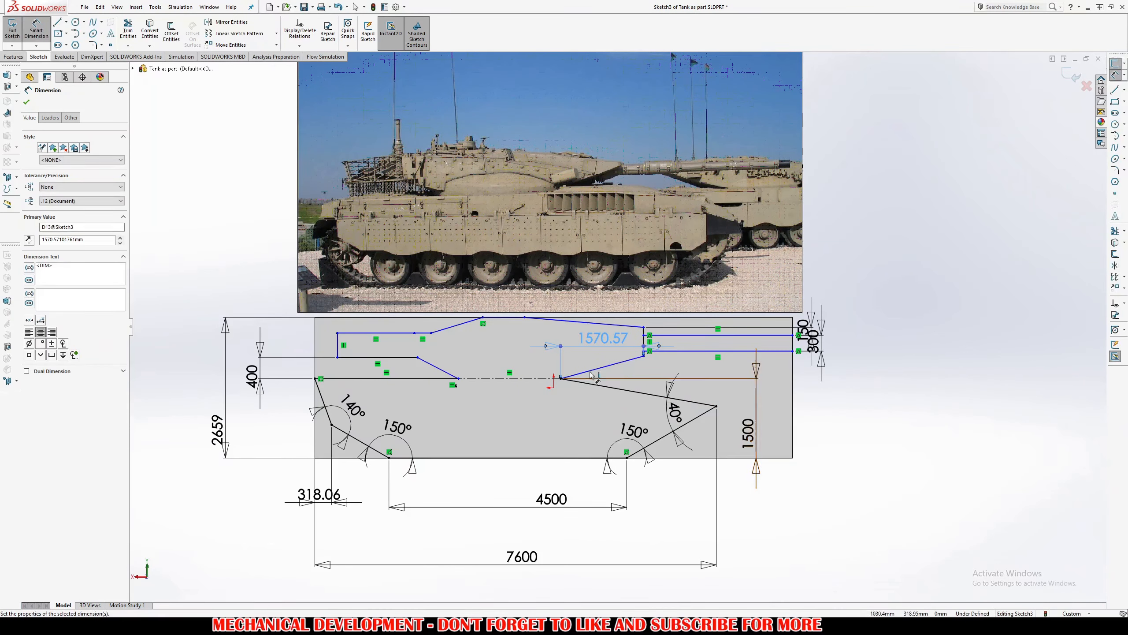
Dimension the vertical distance from the construction line to the turret's lower front corner, setting it to 500 mm
{"action": "left_click", "coordinate": [541, 378]}
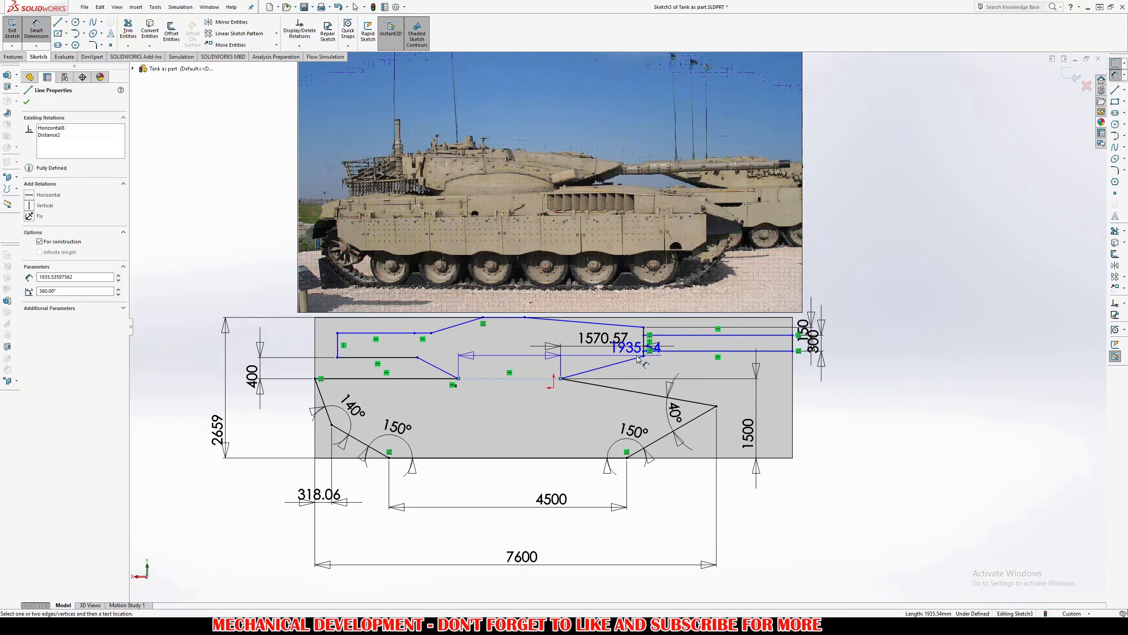
{"action": "left_click", "coordinate": [644, 355]}
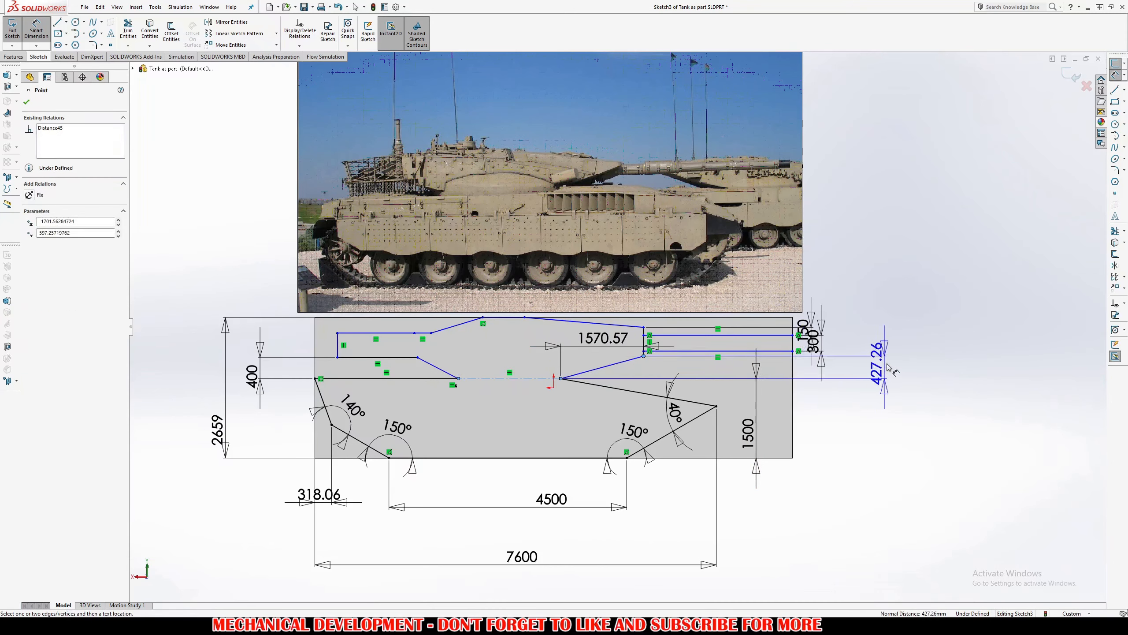
{"action": "left_click", "coordinate": [882, 355]}
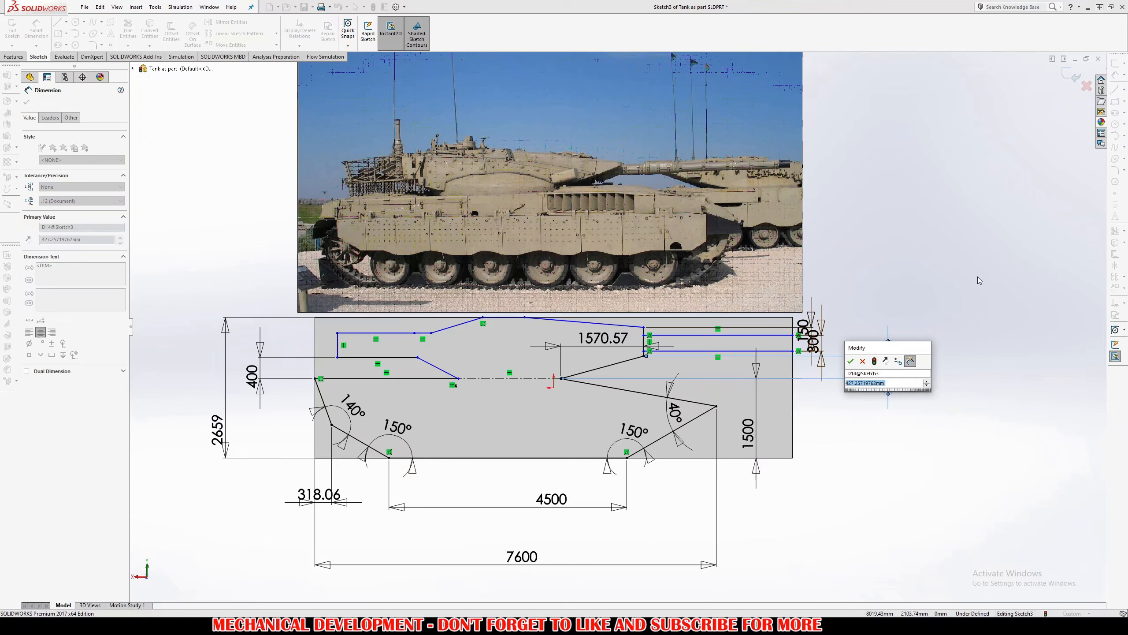
{"action": "type", "text": "400"}
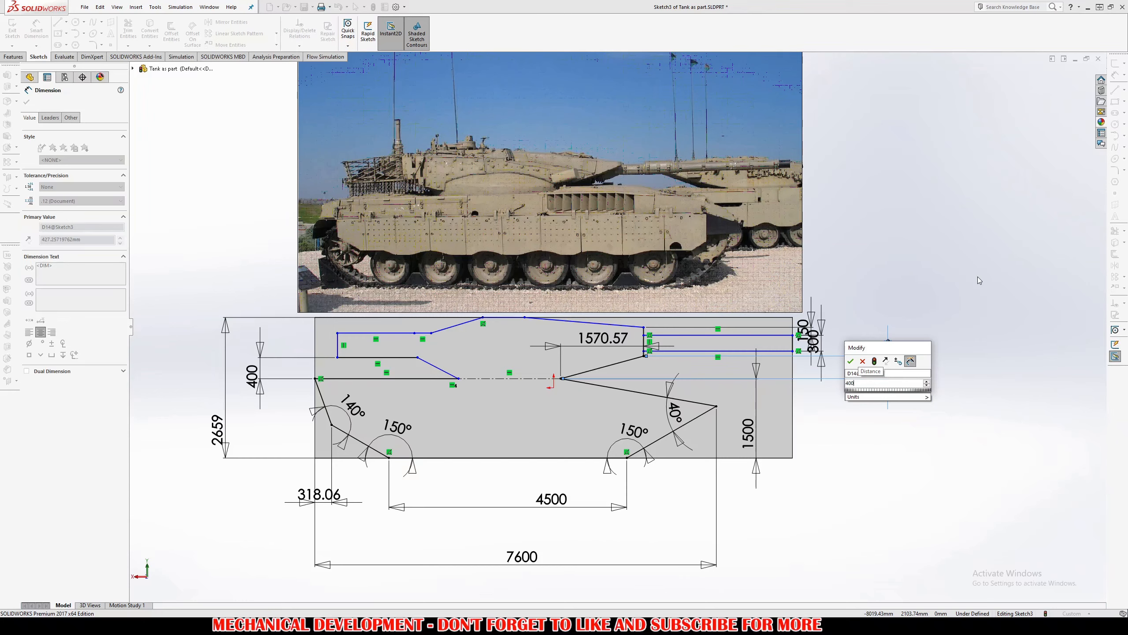
{"action": "key", "text": "BackSpace"}
{"action": "key", "text": "BackSpace"}
{"action": "key", "text": "BackSpace"}
{"action": "type", "text": "500"}
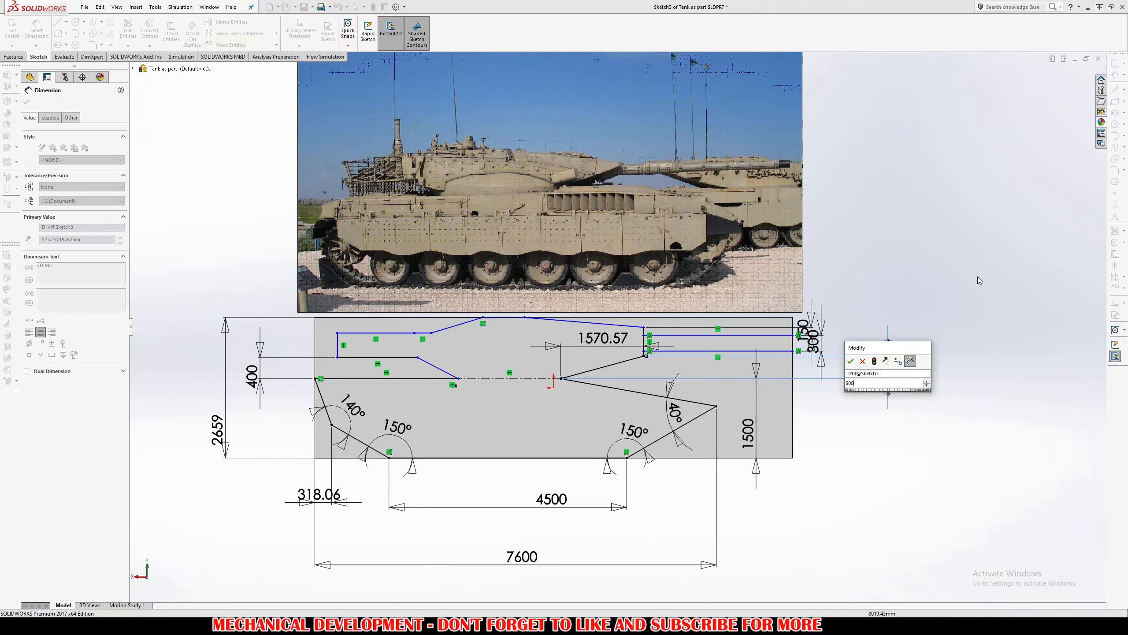
{"action": "key", "text": "Return"}
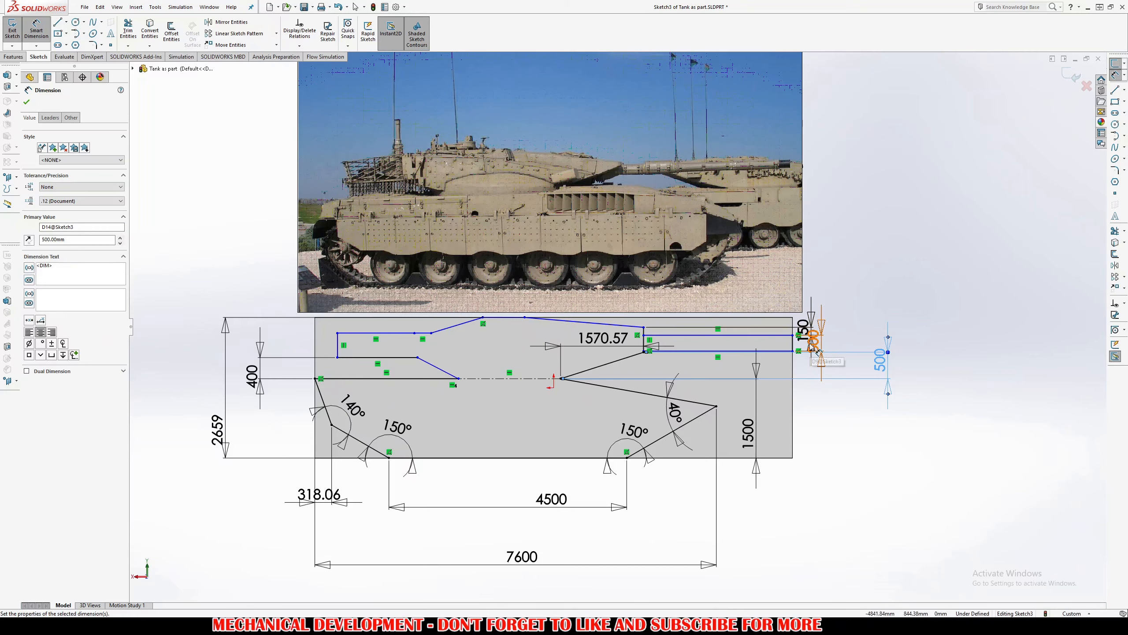
Reposition the gun's 300 mm and 150 mm dimensions so they no longer overlap
{"action": "key", "text": "alt+Tab"}
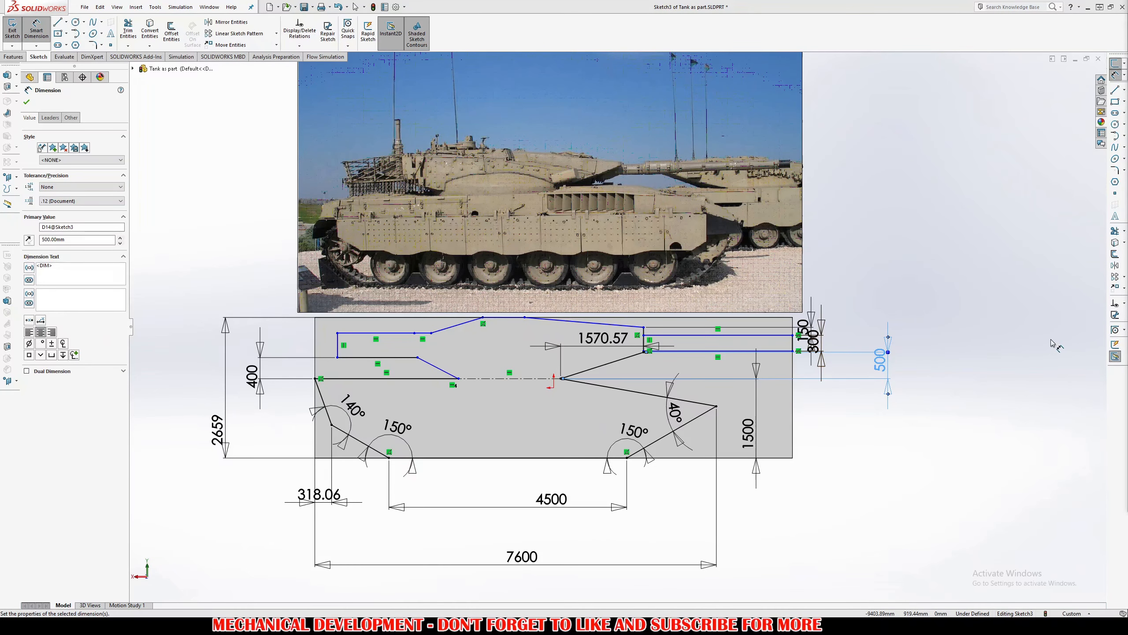
{"action": "mouse_move", "coordinate": [814, 344]}
{"action": "left_mouse_down"}
{"action": "mouse_move", "coordinate": [854, 328]}
{"action": "mouse_move", "coordinate": [832, 302]}
{"action": "left_mouse_up"}
{"action": "key", "text": "Escape"}
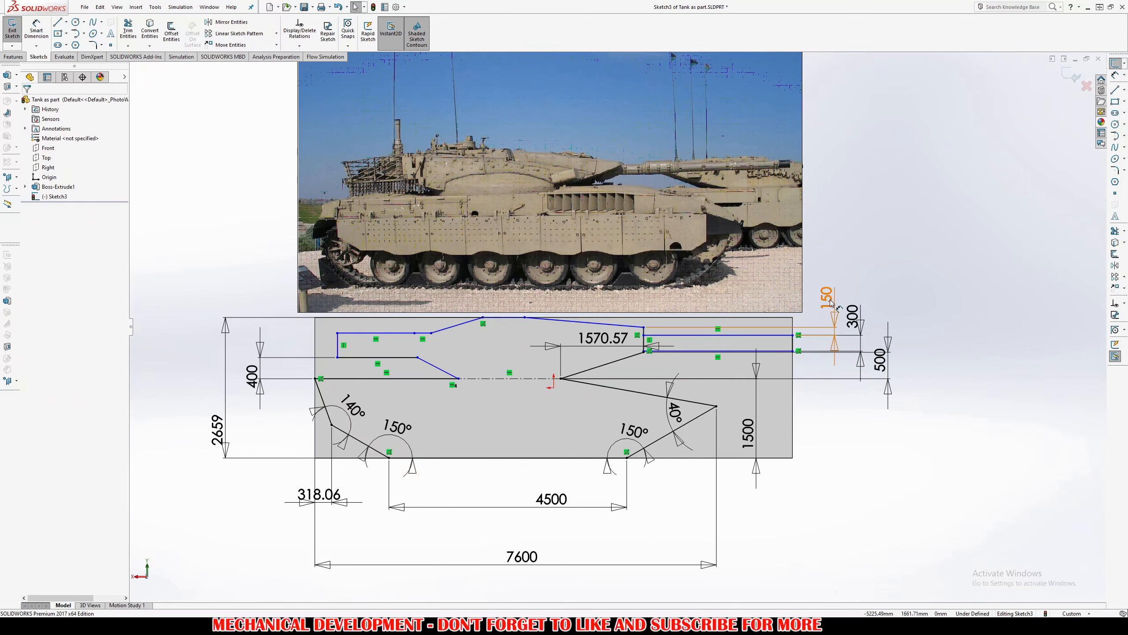
Shift the gun barrel slightly upward by its lower edge, away from the turret's lower front corner
{"action": "scroll", "coordinate": [682, 354], "scroll_direction": "down", "scroll_amount": 5}
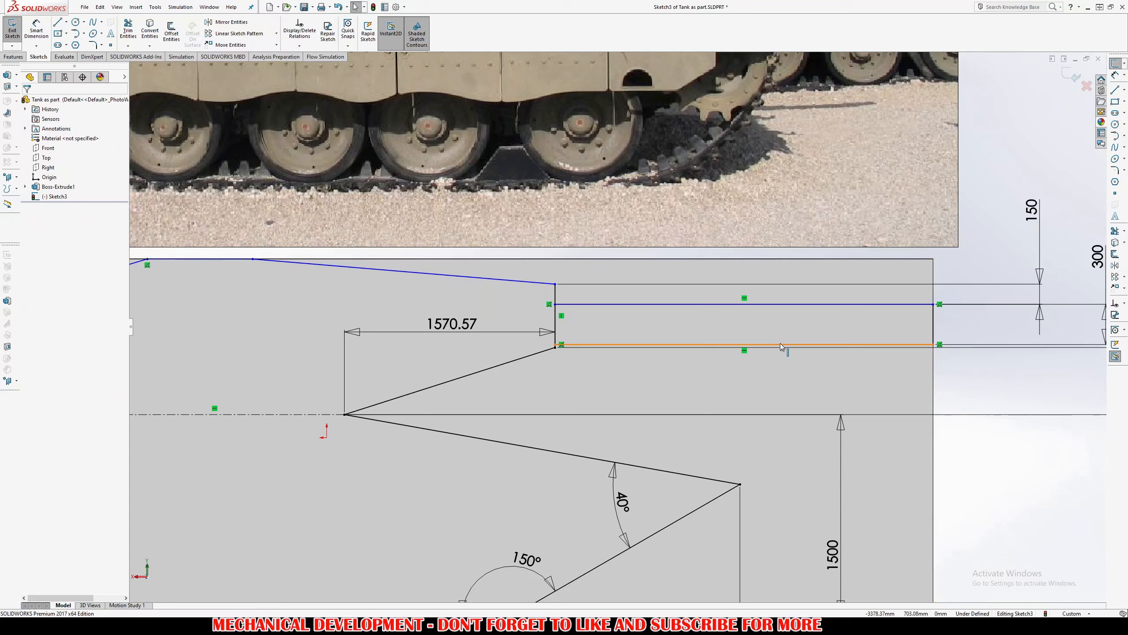
{"action": "left_click", "coordinate": [786, 324]}
{"action": "left_click_drag", "start_coordinate": [786, 325], "coordinate": [786, 338]}
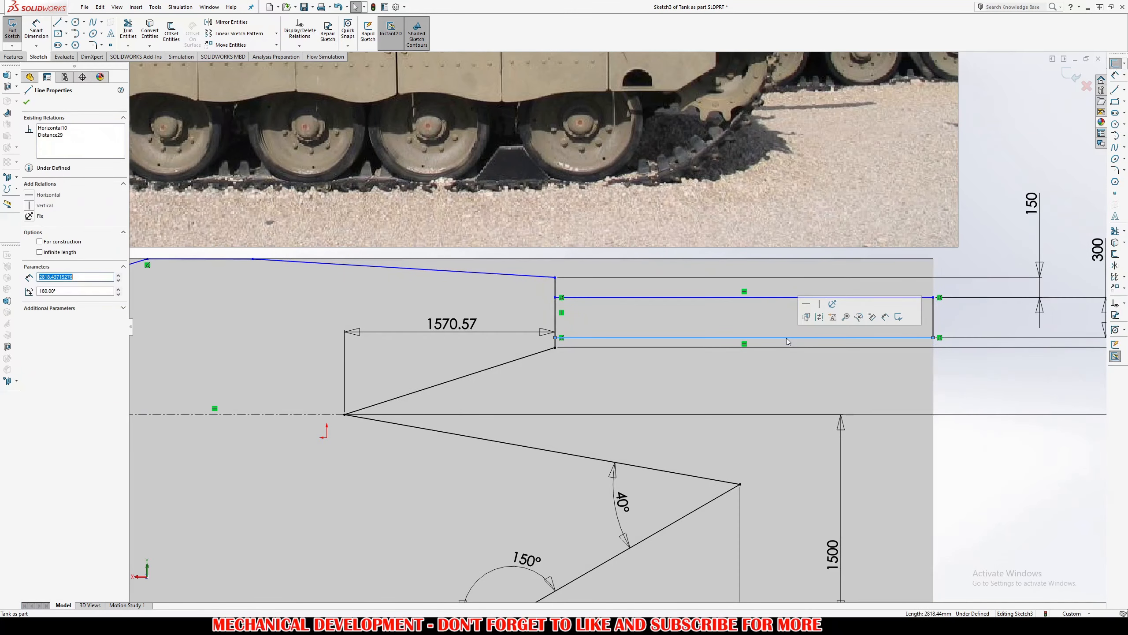
Dimension the vertical rear edge of the turret and set its length to 500 mm
{"action": "scroll", "coordinate": [787, 337], "scroll_direction": "up", "scroll_amount": 1}
{"action": "scroll", "coordinate": [786, 338], "scroll_direction": "up", "scroll_amount": 5}
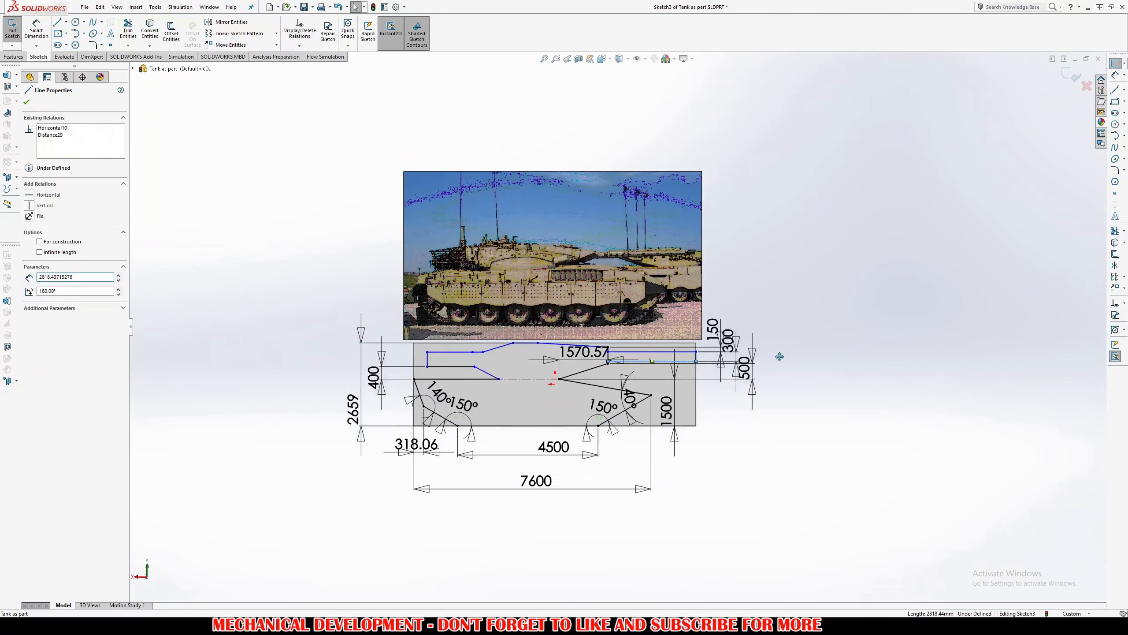
{"action": "key", "text": "d"}
{"action": "scroll", "coordinate": [352, 350], "scroll_direction": "down", "scroll_amount": 5}
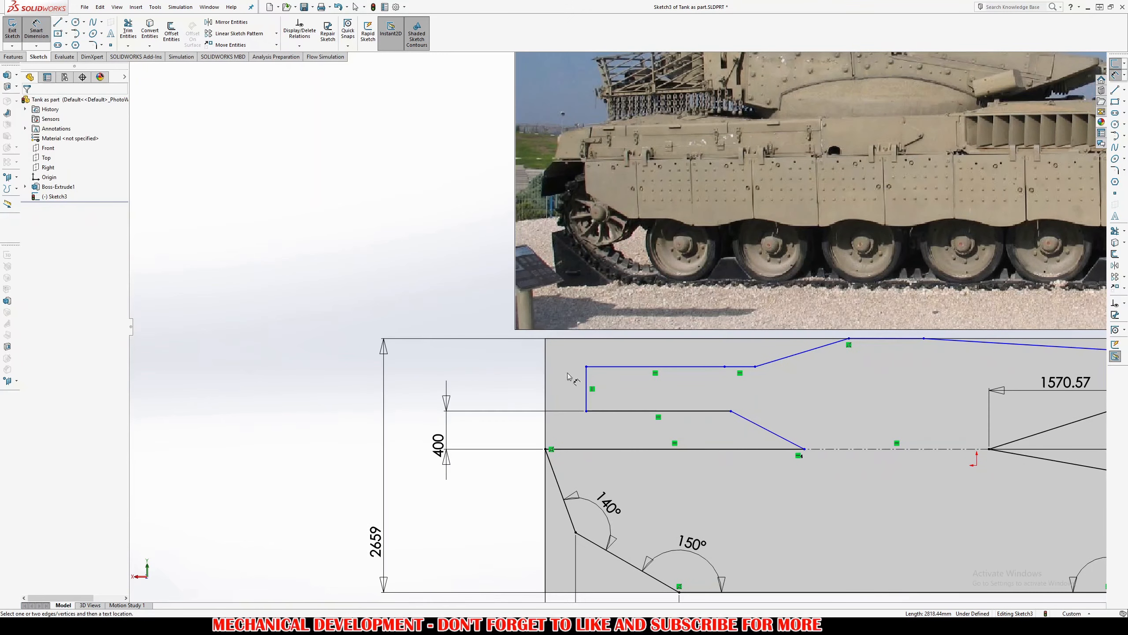
{"action": "left_click", "coordinate": [588, 388]}
{"action": "left_click", "coordinate": [514, 389]}
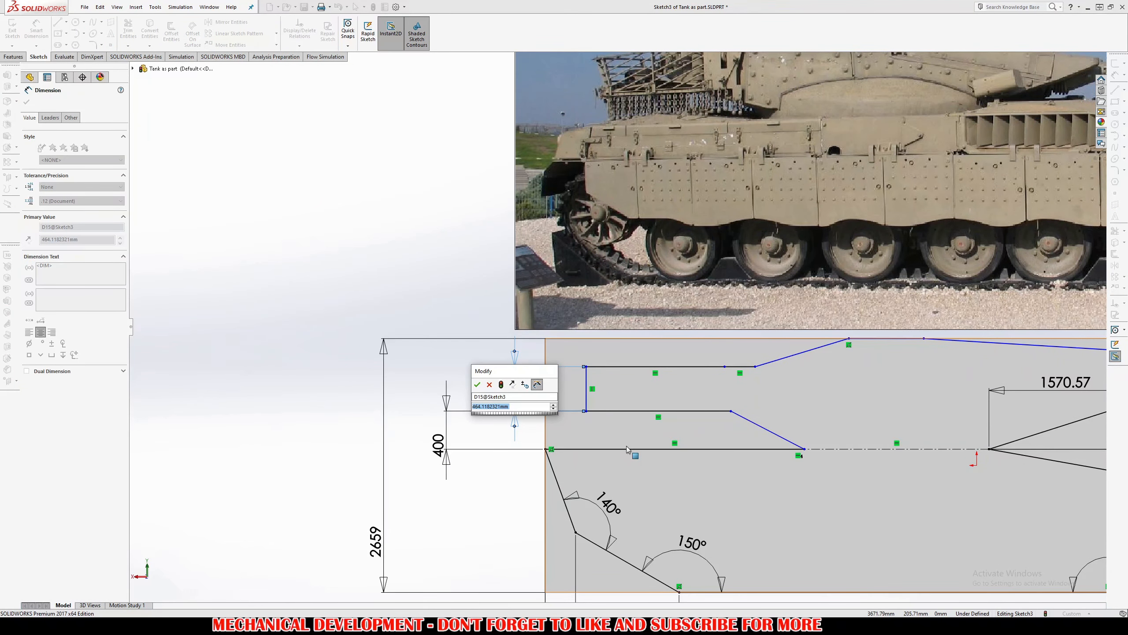
{"action": "scroll", "coordinate": [626, 446], "scroll_direction": "up", "scroll_amount": 3}
{"action": "type", "text": "500"}
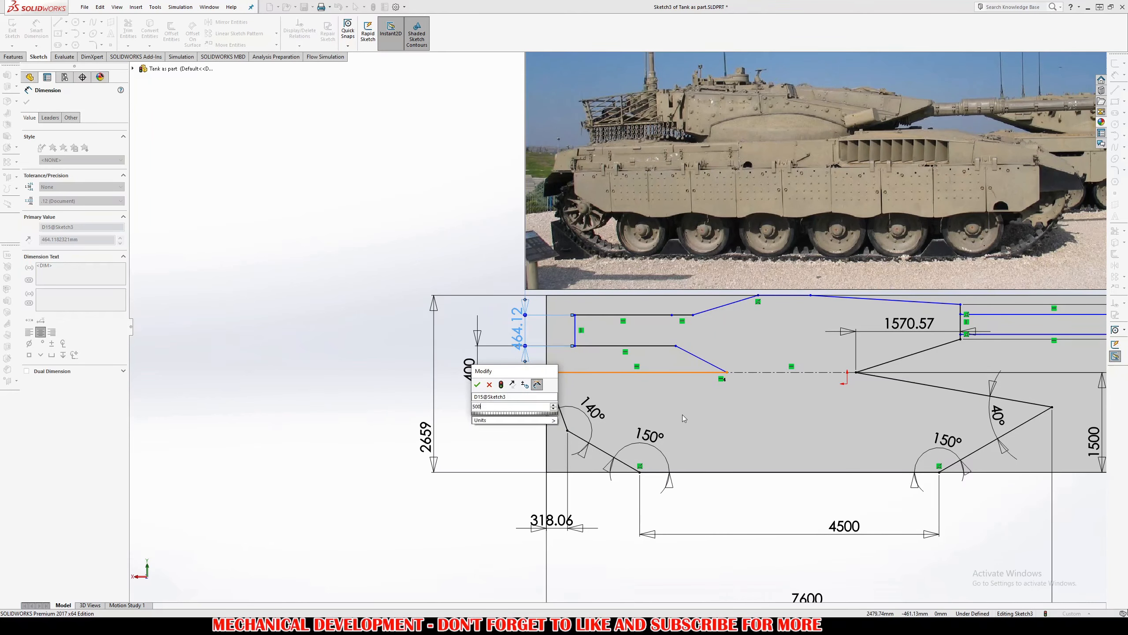
{"action": "key", "text": "Return"}
{"action": "middle_click_drag", "start_coordinate": [624, 332], "coordinate": [548, 378], "text": "ctrl"}
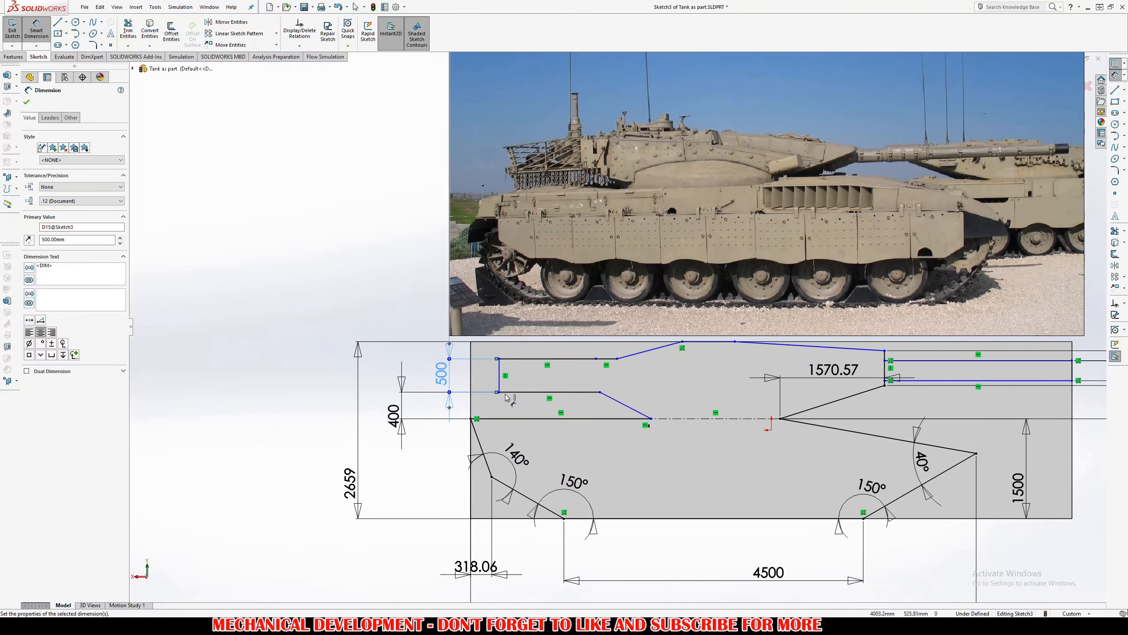
{"action": "key", "text": "Escape"}
Dimension the horizontal distance between the turret's rear edge and the hull's upper rear corner, setting it to 500 mm
{"action": "key", "text": "d"}
{"action": "left_click", "coordinate": [499, 378]}
{"action": "left_click", "coordinate": [472, 418]}
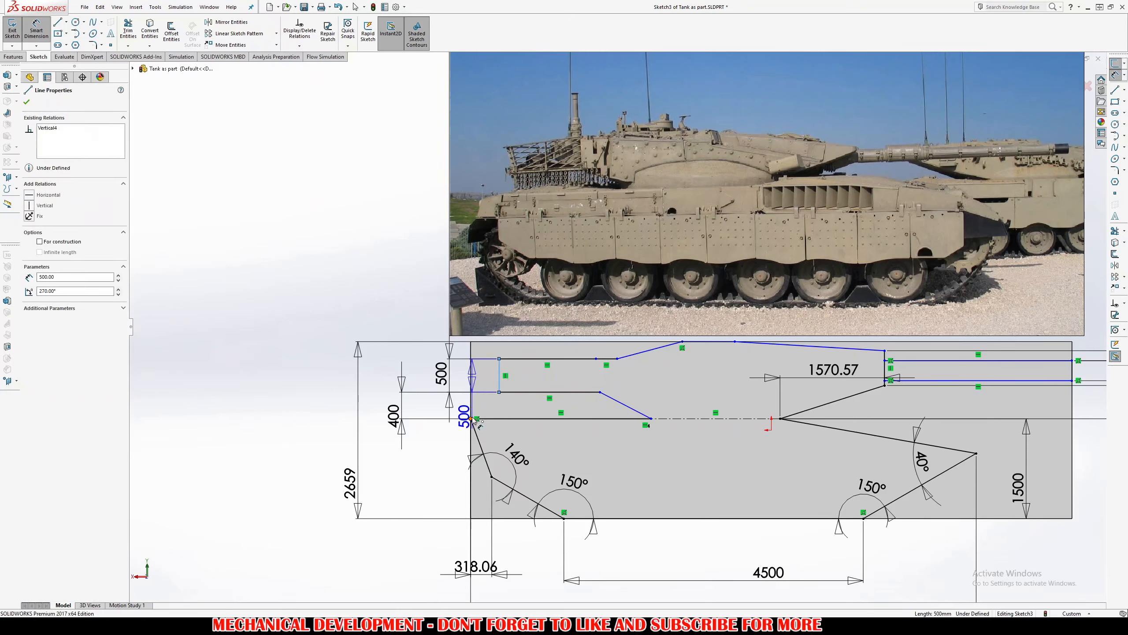
{"action": "left_click", "coordinate": [483, 351]}
{"action": "type", "text": "500"}
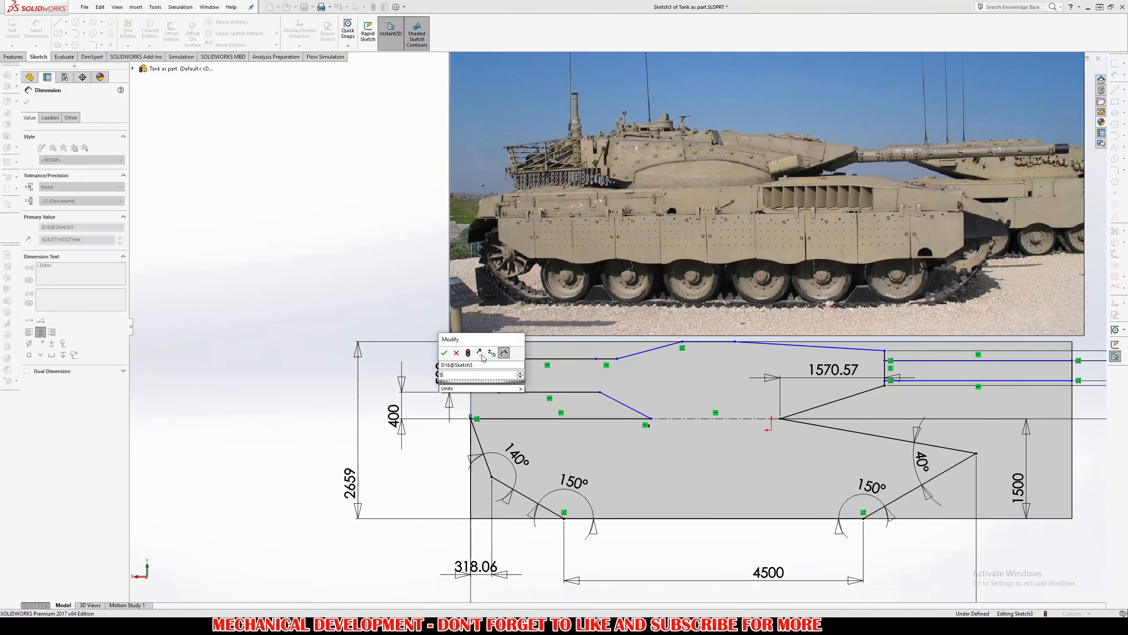
{"action": "key", "text": "Return"}
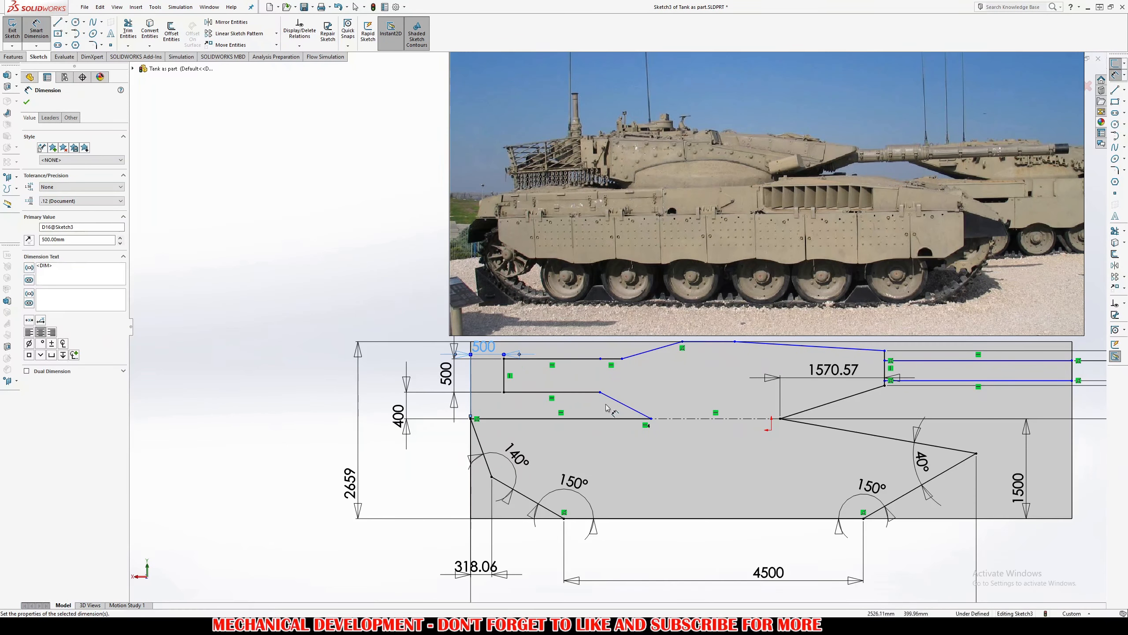
Set the angle between the turret's lower rear slope and the hull's top line to 30° and shift the slope slightly rearward
{"action": "left_click", "coordinate": [618, 405]}
{"action": "left_click", "coordinate": [591, 419]}
{"action": "left_click", "coordinate": [595, 402]}
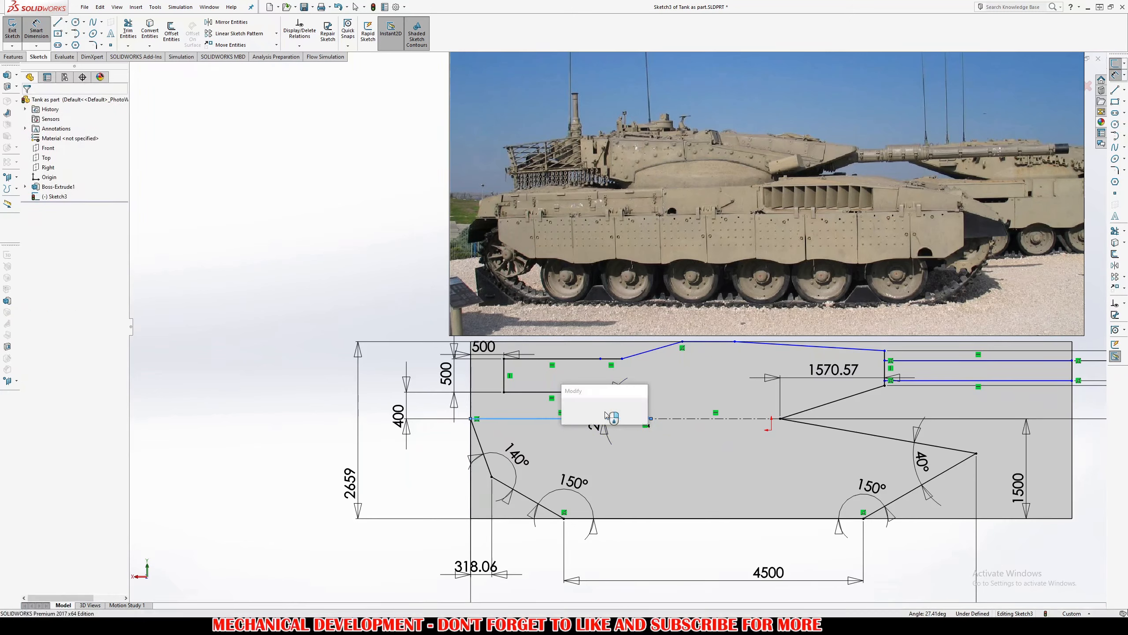
{"action": "type", "text": "30"}
{"action": "key", "text": "Return"}
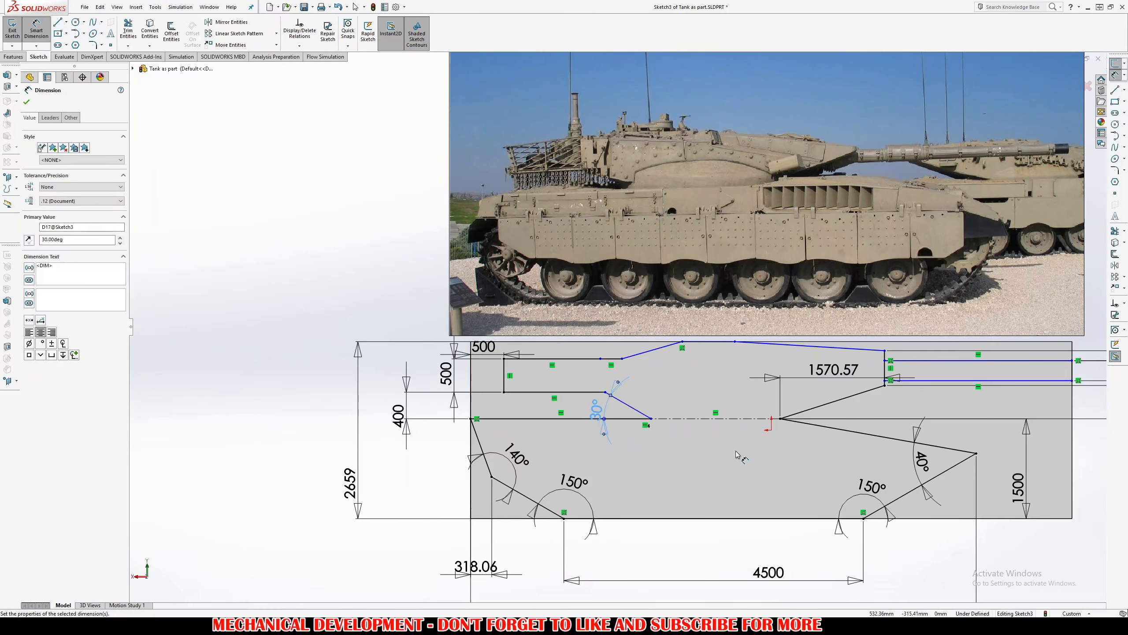
{"action": "key", "text": "Escape"}
{"action": "mouse_move", "coordinate": [605, 392]}
{"action": "left_mouse_down"}
{"action": "mouse_move", "coordinate": [622, 392]}
{"action": "mouse_move", "coordinate": [601, 392]}
{"action": "left_mouse_up"}
Dimension the hull's rear top line up to the foot of the turret slope, setting its length to 2000 mm
{"action": "key", "text": "d"}
{"action": "left_click", "coordinate": [621, 419]}
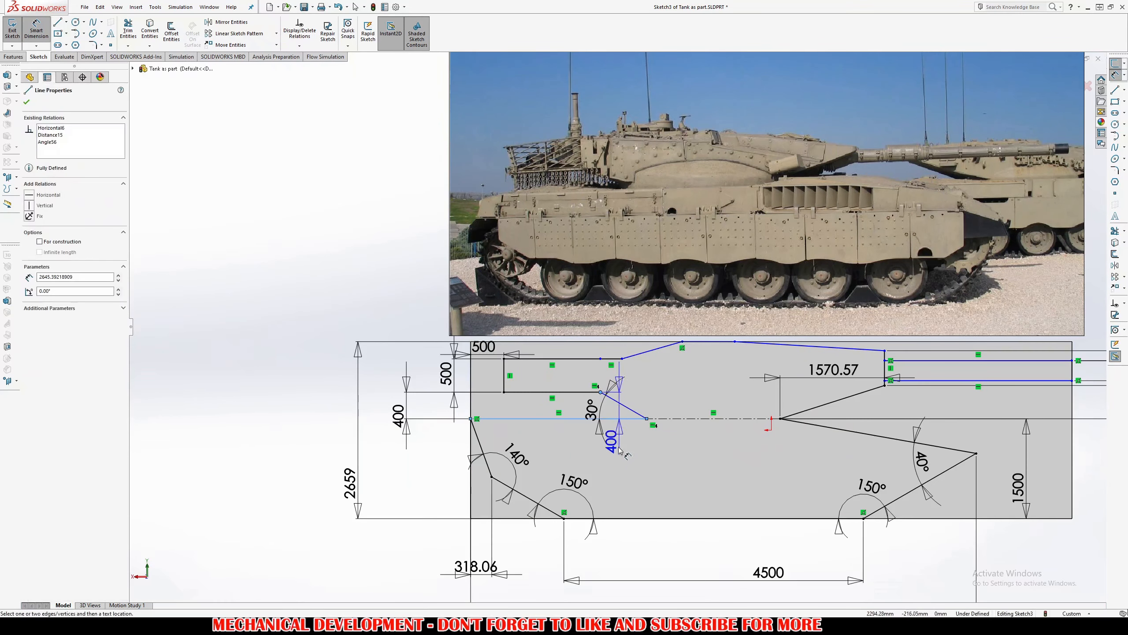
{"action": "key", "text": "Escape"}
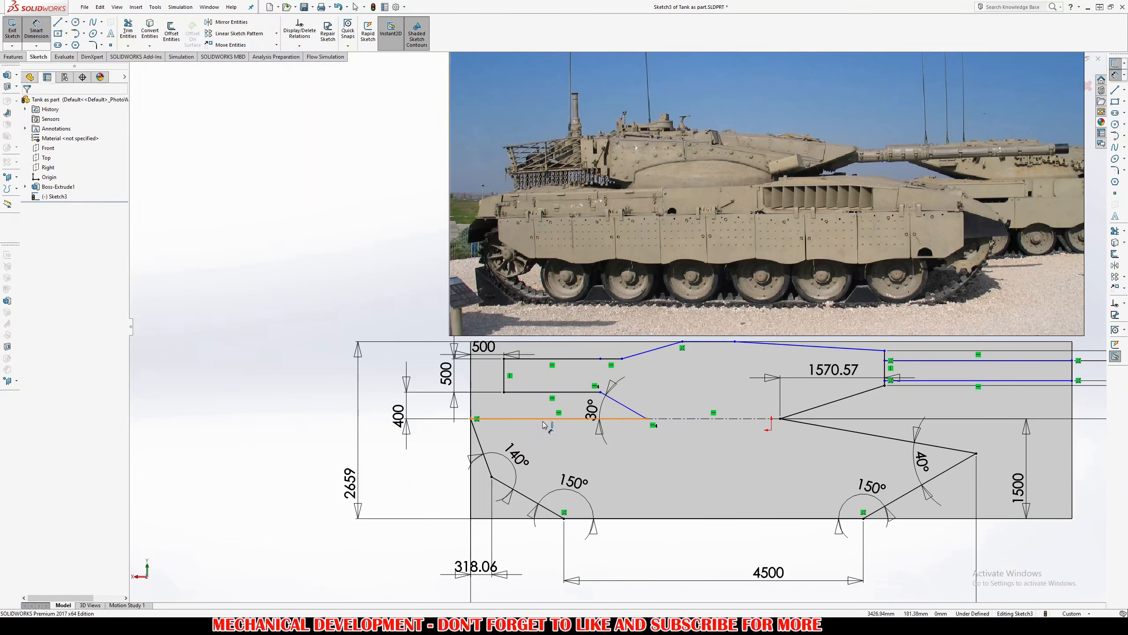
{"action": "left_click", "coordinate": [544, 418]}
{"action": "left_click", "coordinate": [551, 337]}
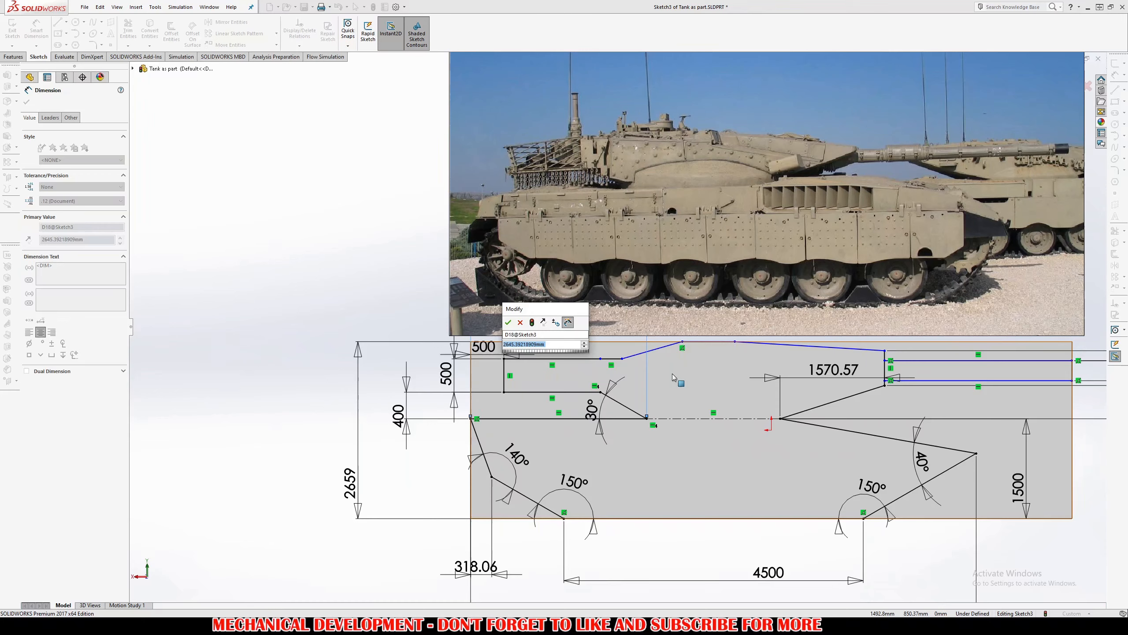
{"action": "type", "text": "2000"}
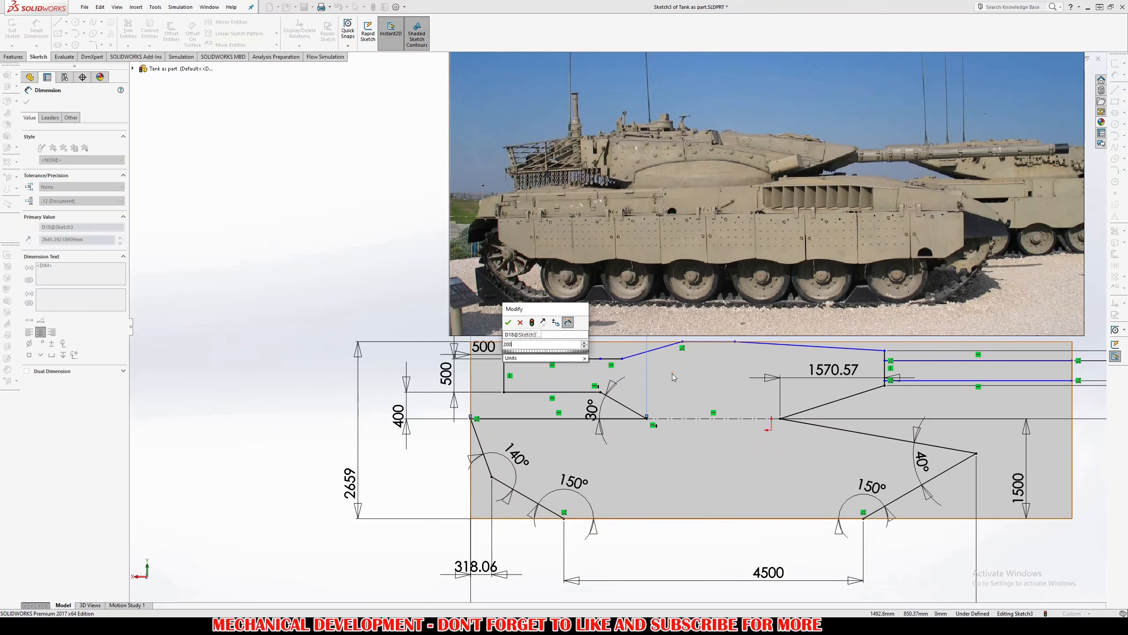
{"action": "key", "text": "Return"}
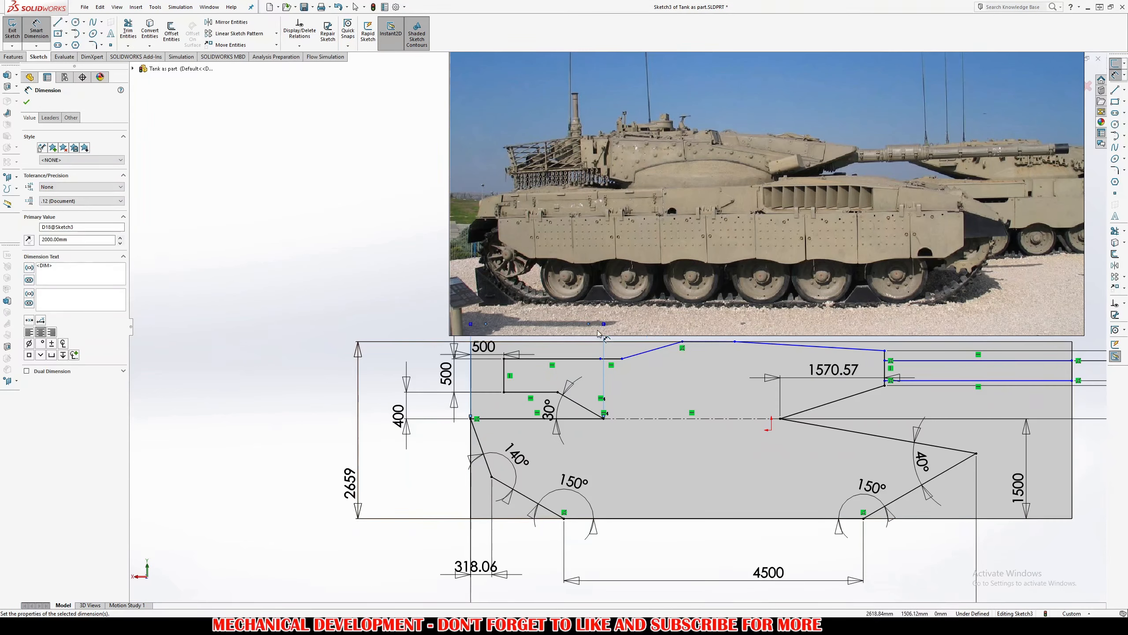
{"action": "key", "text": "Escape"}
Delete the short horizontal segment before the turret's rear roof slope and merge the two open endpoints
{"action": "middle_click_drag", "start_coordinate": [601, 356], "coordinate": [465, 362], "text": "ctrl"}
{"action": "left_click", "coordinate": [472, 365]}
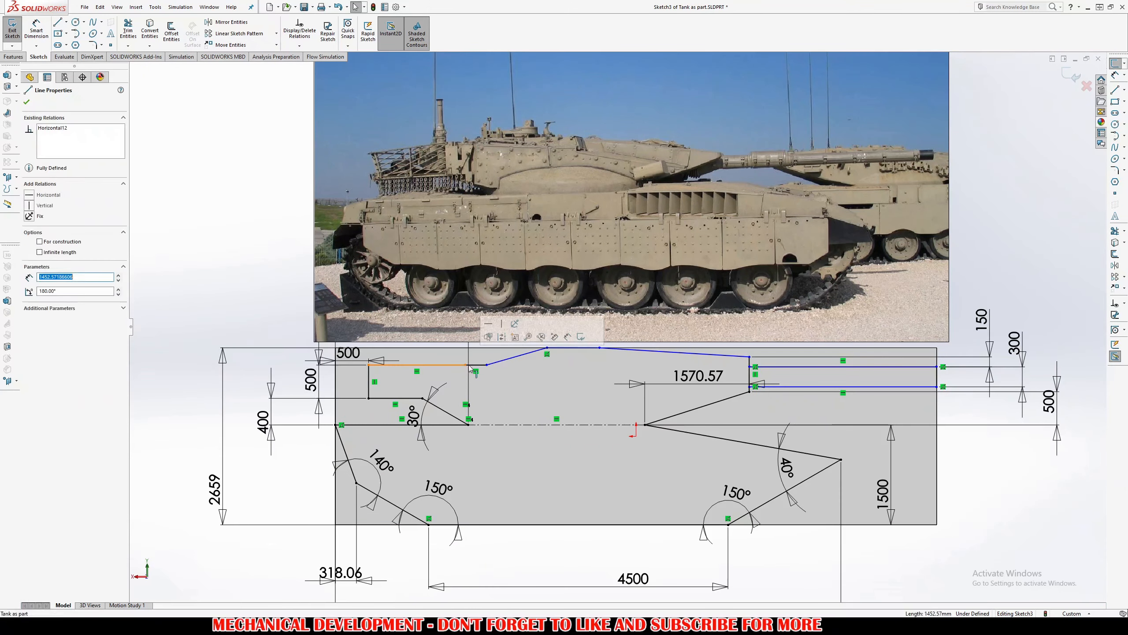
{"action": "key", "text": "Delete"}
{"action": "left_click", "coordinate": [465, 365]}
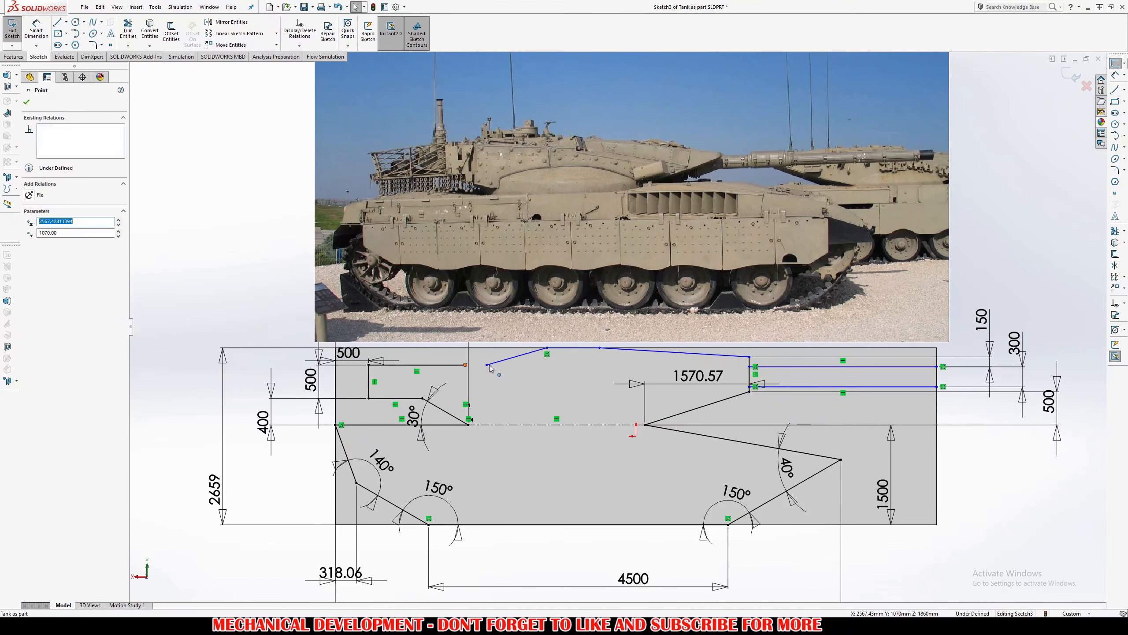
{"action": "left_click", "coordinate": [487, 365], "text": "ctrl"}
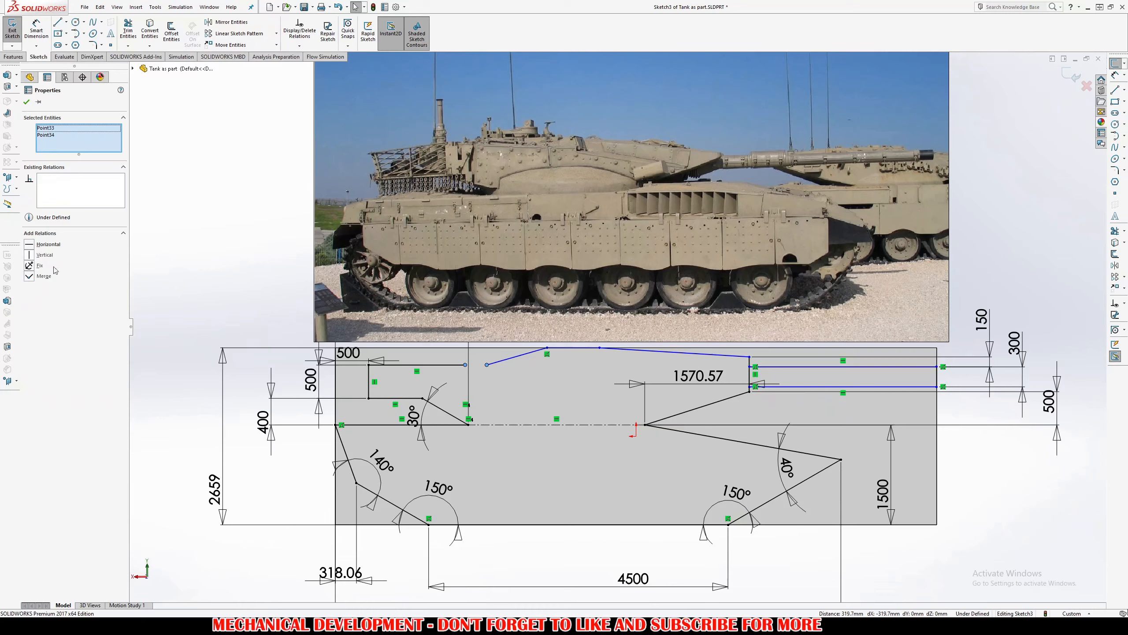
{"action": "left_click", "coordinate": [44, 276]}
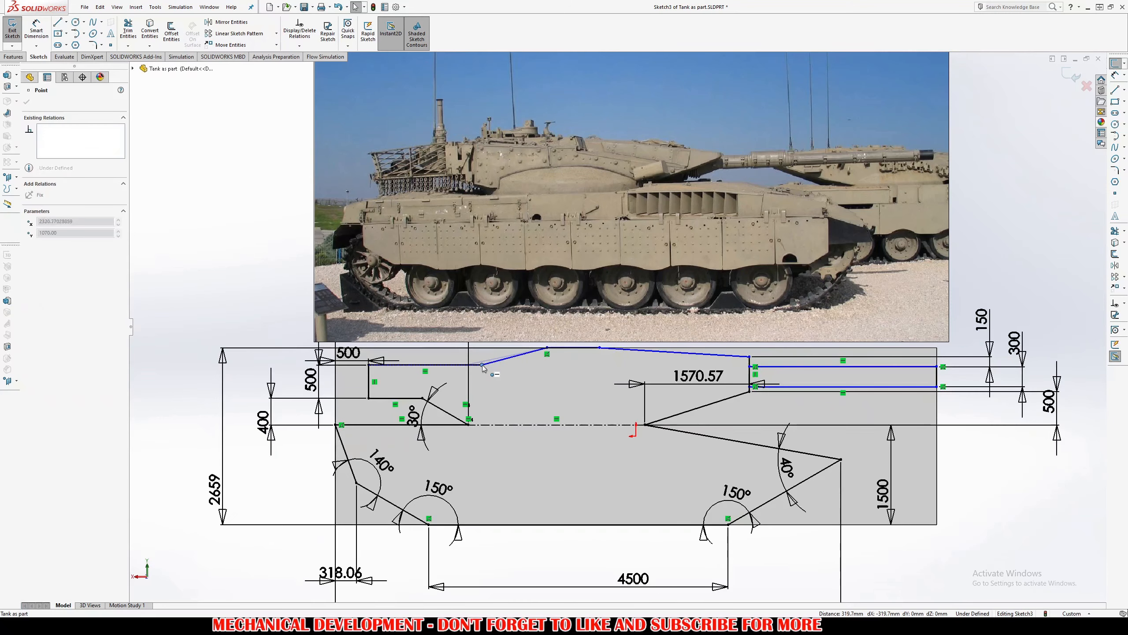
Move the merged turret corner rearward and align it vertically with the foot of the turret's lower rear slope
{"action": "left_click_drag", "start_coordinate": [485, 365], "coordinate": [469, 366]}
{"action": "left_click", "coordinate": [465, 365]}
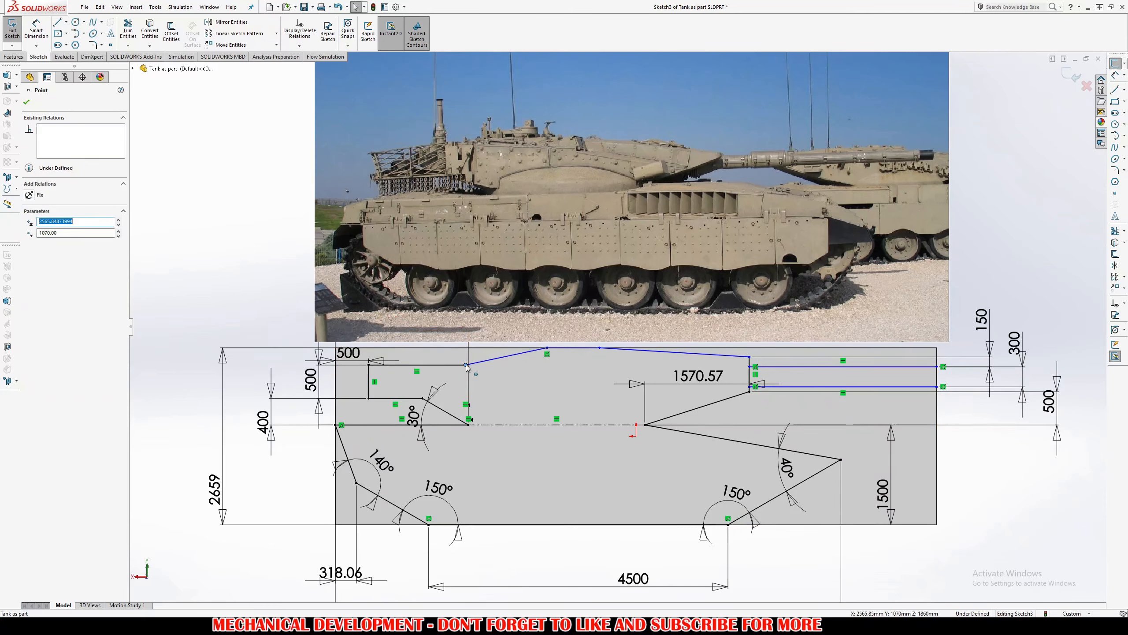
{"action": "left_click", "coordinate": [468, 424], "text": "ctrl"}
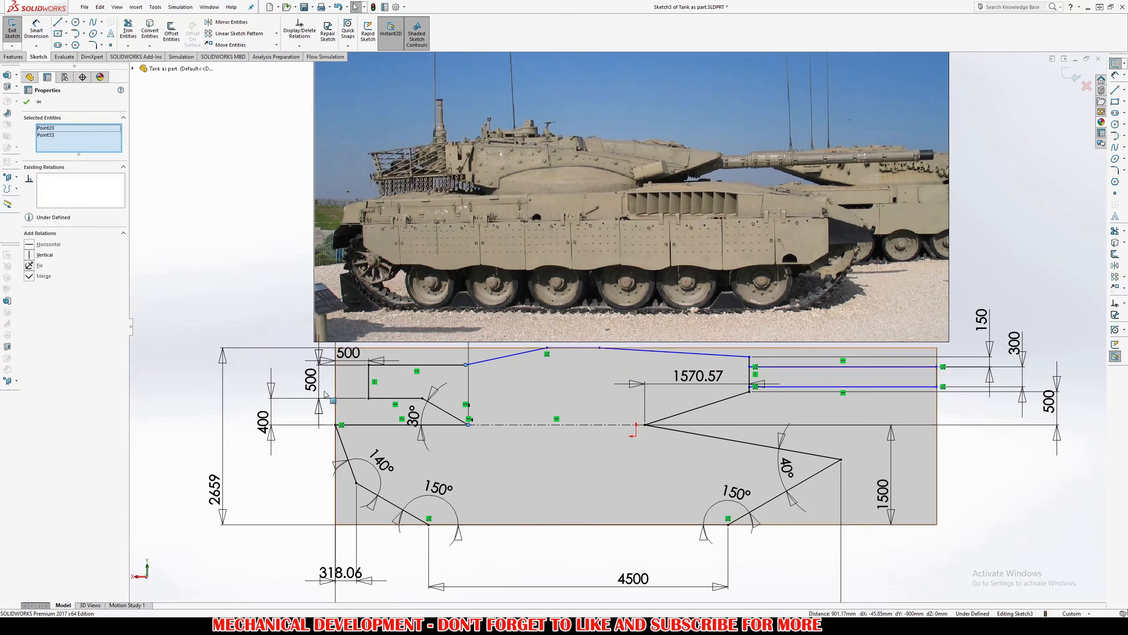
{"action": "left_click", "coordinate": [45, 254]}
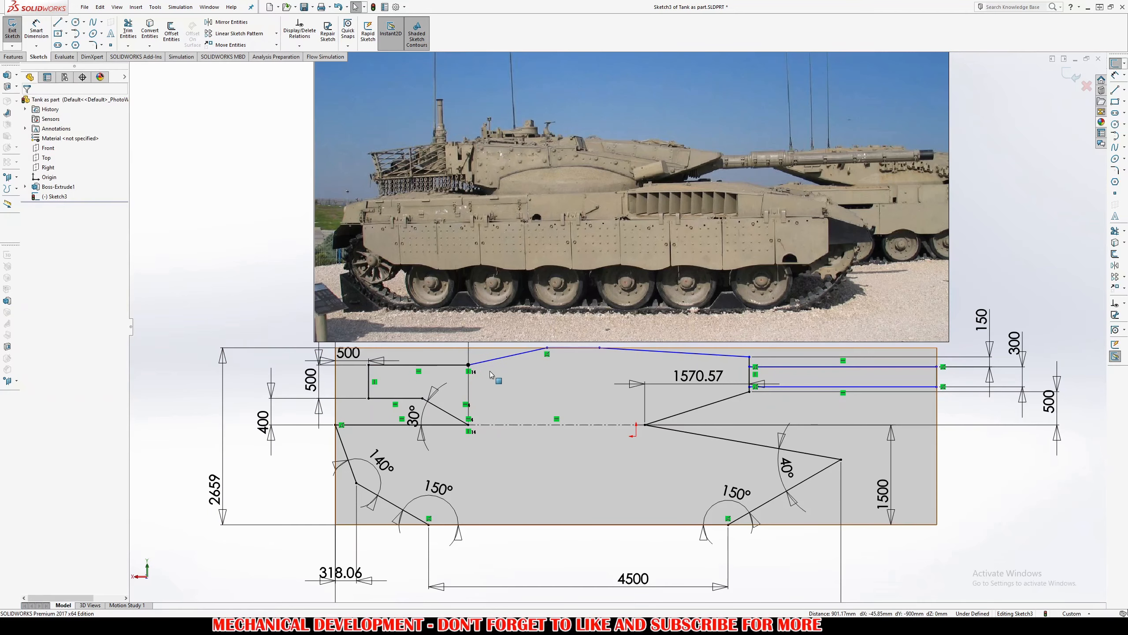
Adjust the upper end of the turret's rear roof slope and delete the short horizontal line on the roof
{"action": "left_click", "coordinate": [505, 355]}
{"action": "left_click_drag", "start_coordinate": [547, 347], "coordinate": [538, 348]}
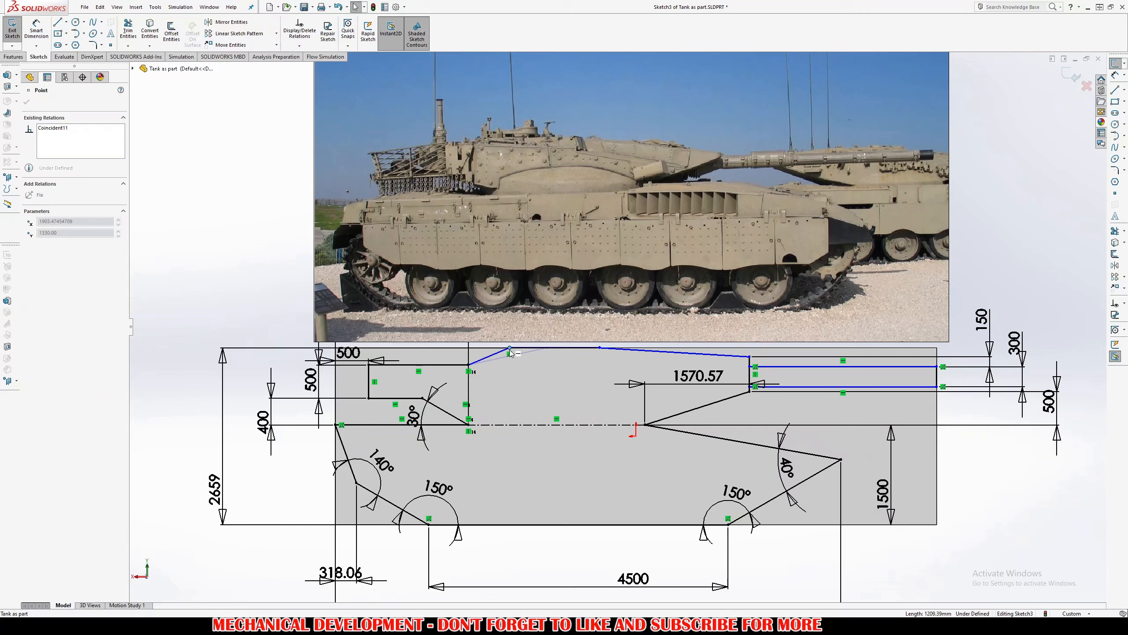
{"action": "left_click_drag", "start_coordinate": [509, 350], "coordinate": [533, 347]}
{"action": "left_click", "coordinate": [560, 349]}
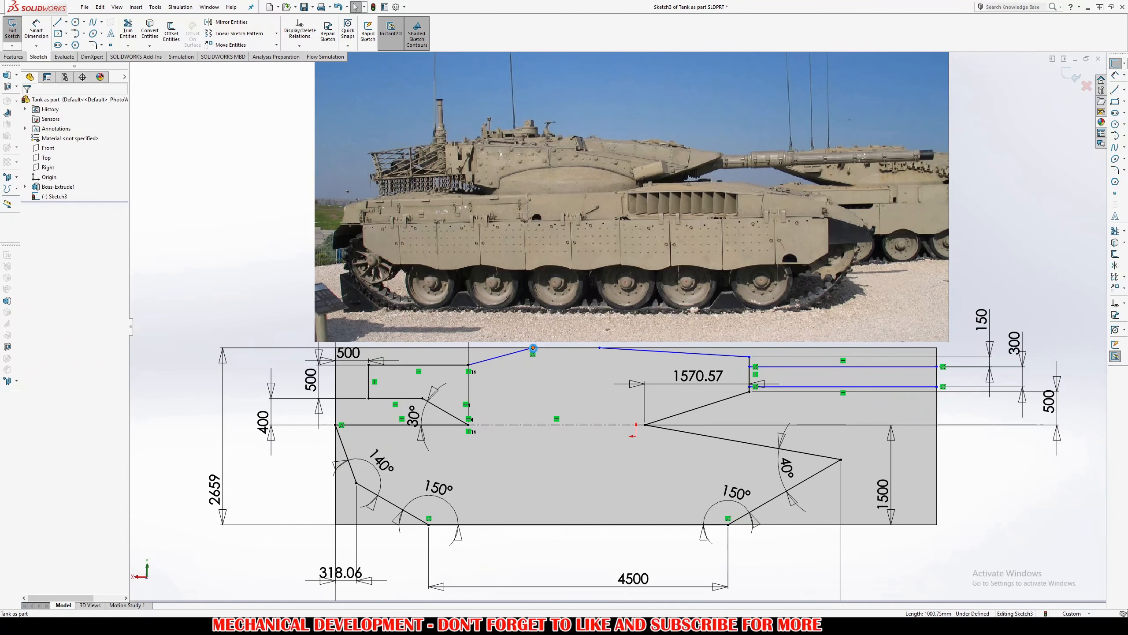
Try to merge the upper endpoints of the turret's front and rear roof slopes
{"action": "left_click", "coordinate": [600, 348]}
{"action": "left_click", "coordinate": [533, 348], "text": "ctrl"}
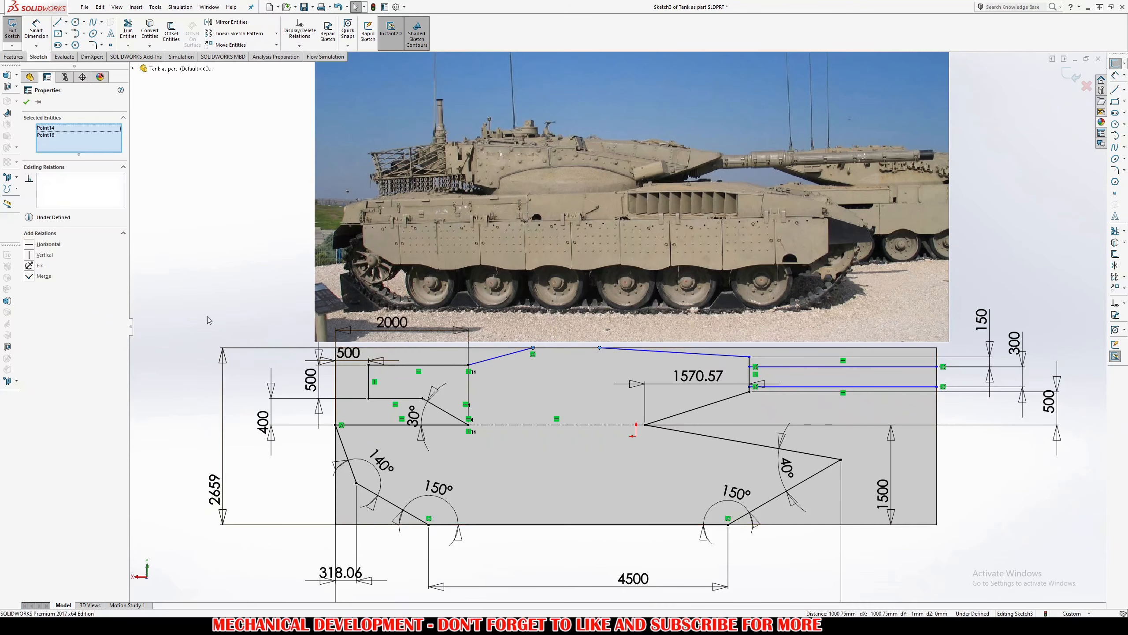
{"action": "left_click", "coordinate": [45, 276]}
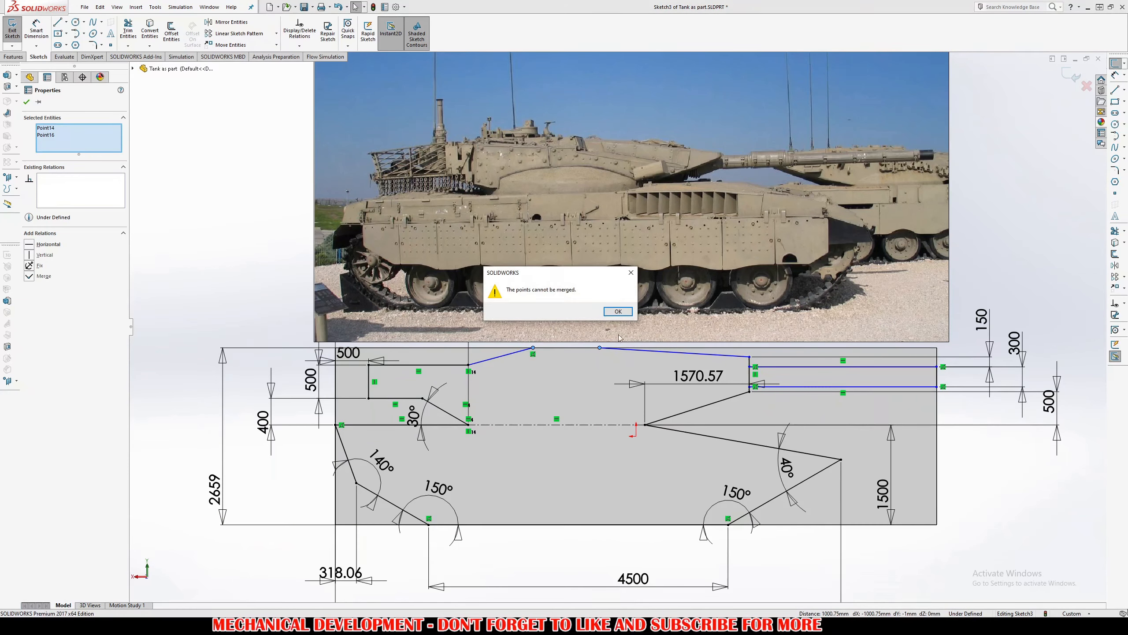
{"action": "left_click", "coordinate": [618, 311]}
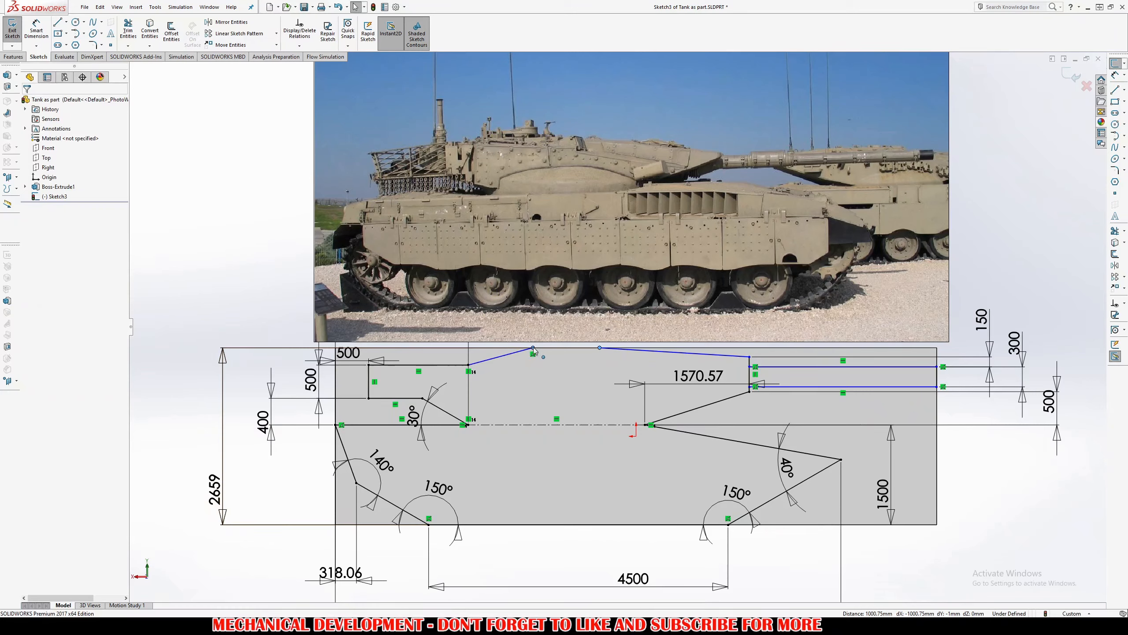
Join the front roof slope's upper endpoint to the rear slope's upper endpoint and delete the conflicting overall height dimension
{"action": "mouse_move", "coordinate": [533, 348]}
{"action": "left_mouse_down"}
{"action": "mouse_move", "coordinate": [586, 350]}
{"action": "mouse_move", "coordinate": [560, 348]}
{"action": "left_mouse_up"}
{"action": "left_click", "coordinate": [625, 346], "text": "ctrl"}
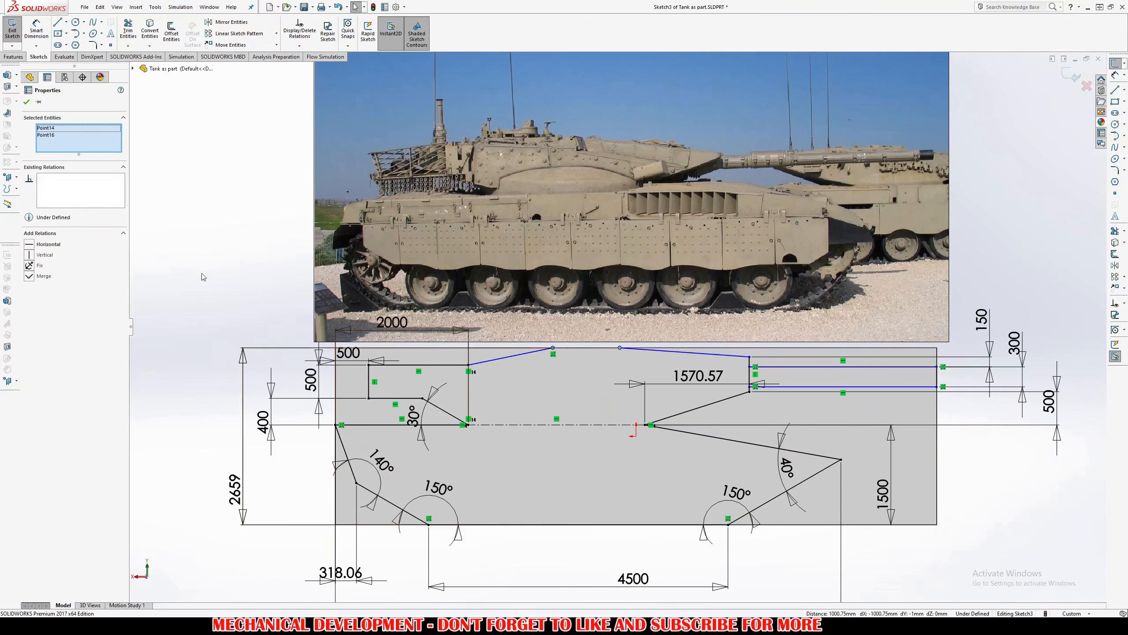
{"action": "left_click", "coordinate": [202, 273]}
{"action": "left_click_drag", "start_coordinate": [620, 349], "coordinate": [554, 350]}
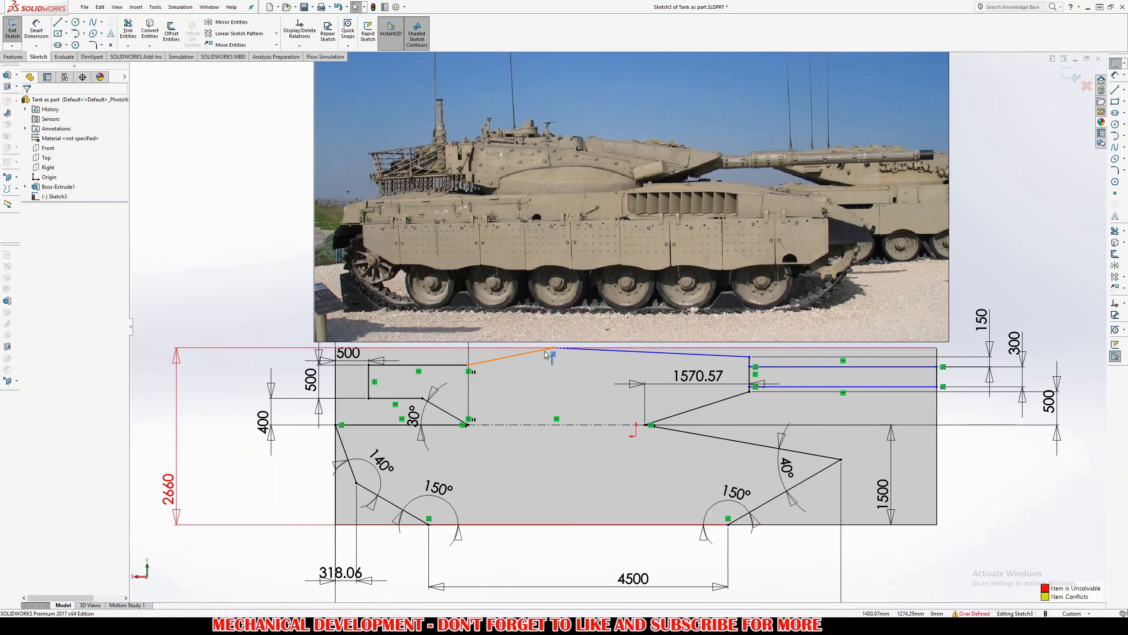
{"action": "left_click", "coordinate": [553, 348]}
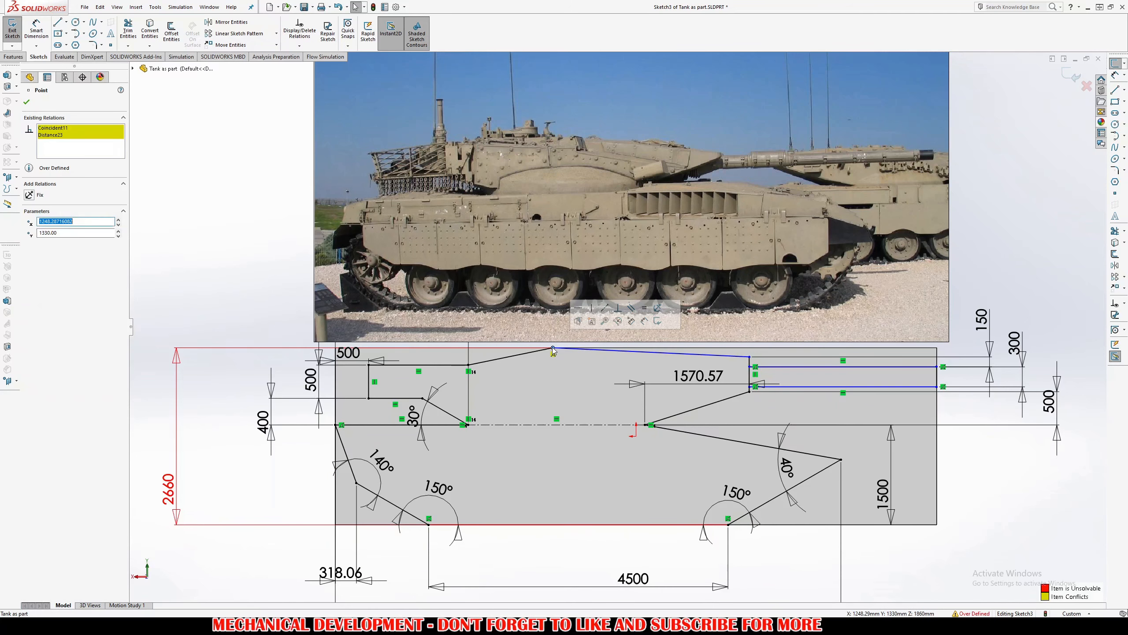
{"action": "left_click", "coordinate": [62, 135]}
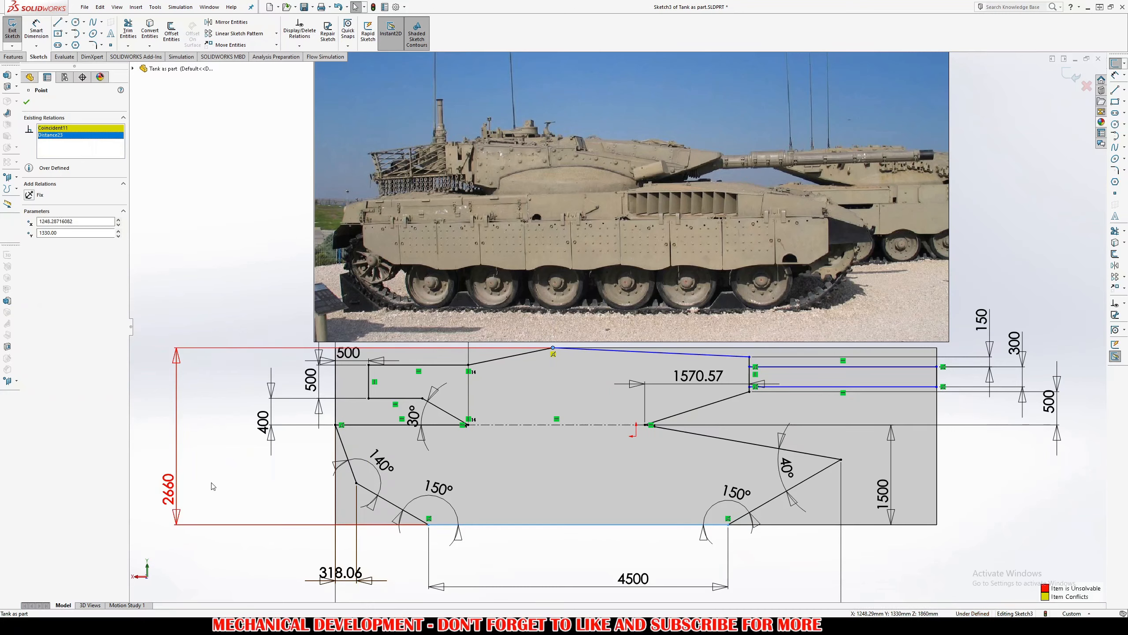
Shift the roof peak slightly rearward and dimension the rear roof slope's horizontal length, setting it to 1200 mm
{"action": "left_click", "coordinate": [530, 353]}
{"action": "key", "text": "d"}
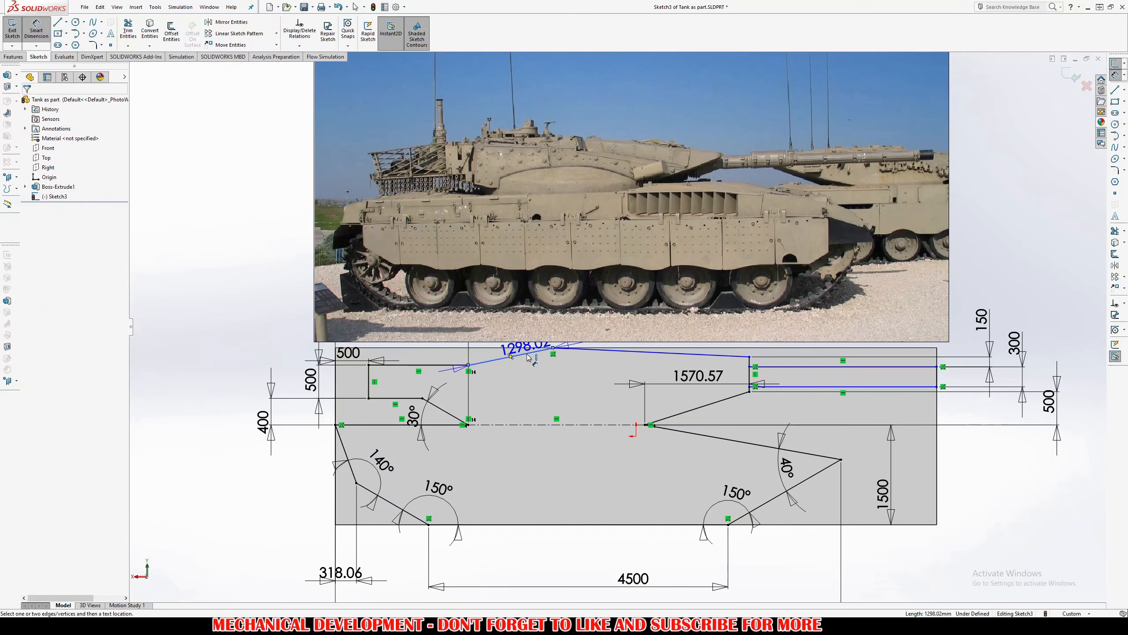
{"action": "key", "text": "Escape"}
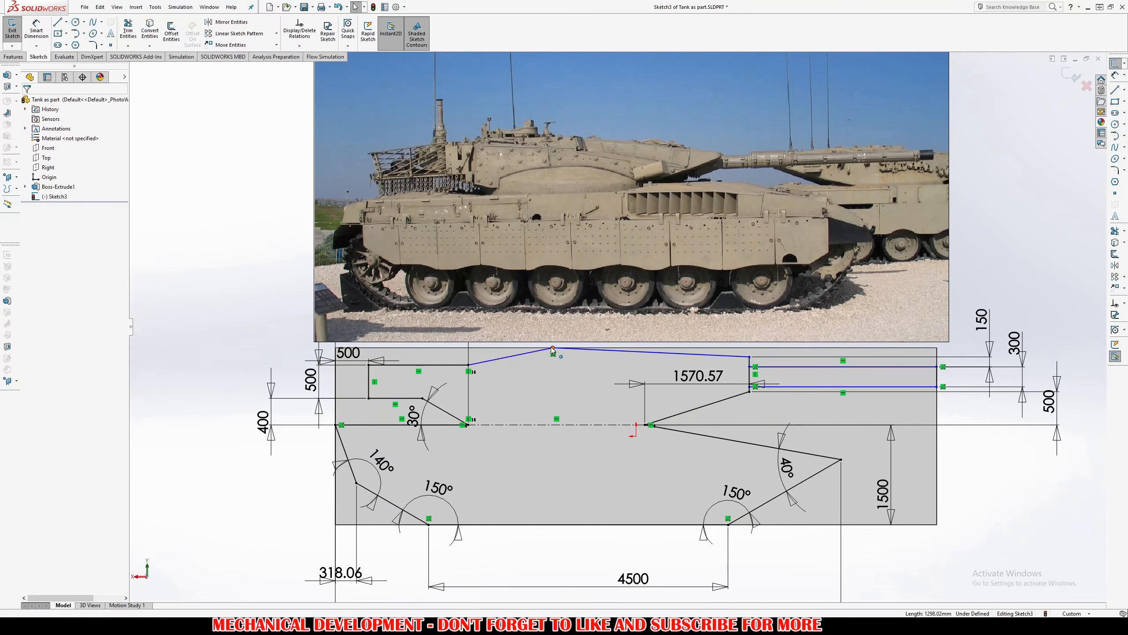
{"action": "left_click", "coordinate": [551, 347]}
{"action": "left_click_drag", "start_coordinate": [551, 374], "coordinate": [551, 372]}
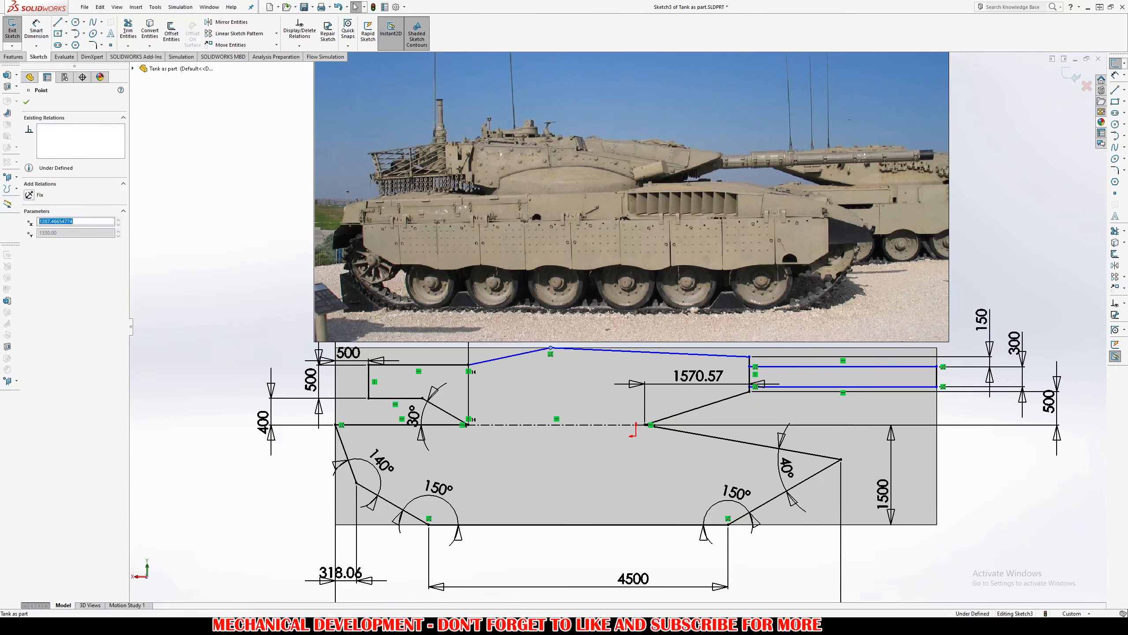
{"action": "left_click", "coordinate": [520, 354]}
{"action": "key", "text": "d"}
{"action": "left_click", "coordinate": [516, 390]}
{"action": "type", "text": "1200"}
{"action": "key", "text": "Return"}
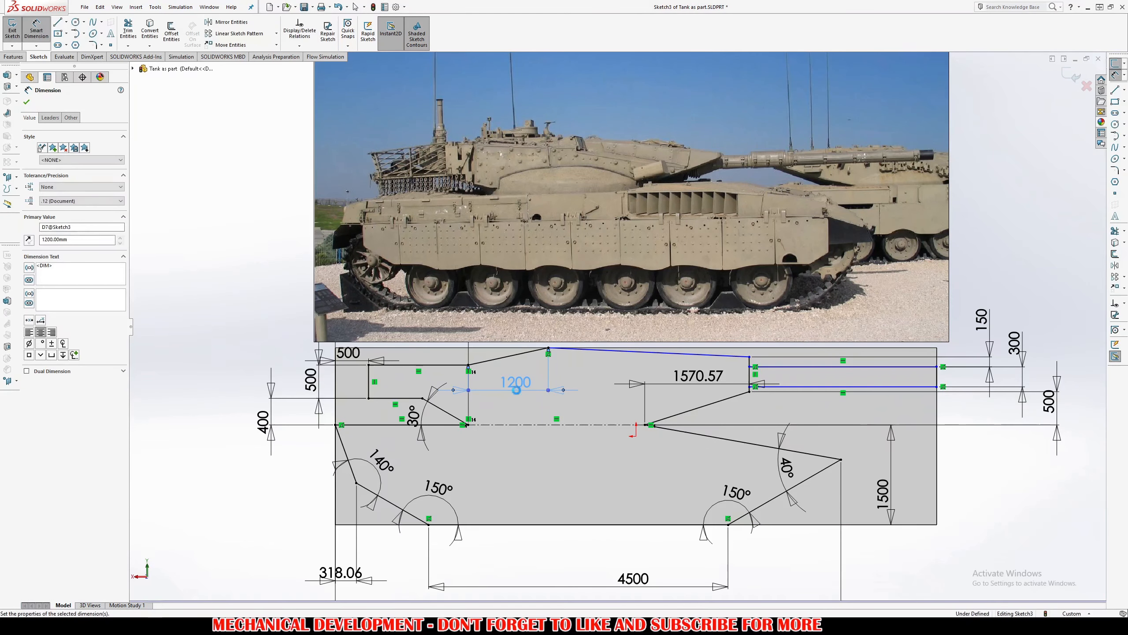
{"action": "left_click", "coordinate": [692, 355]}
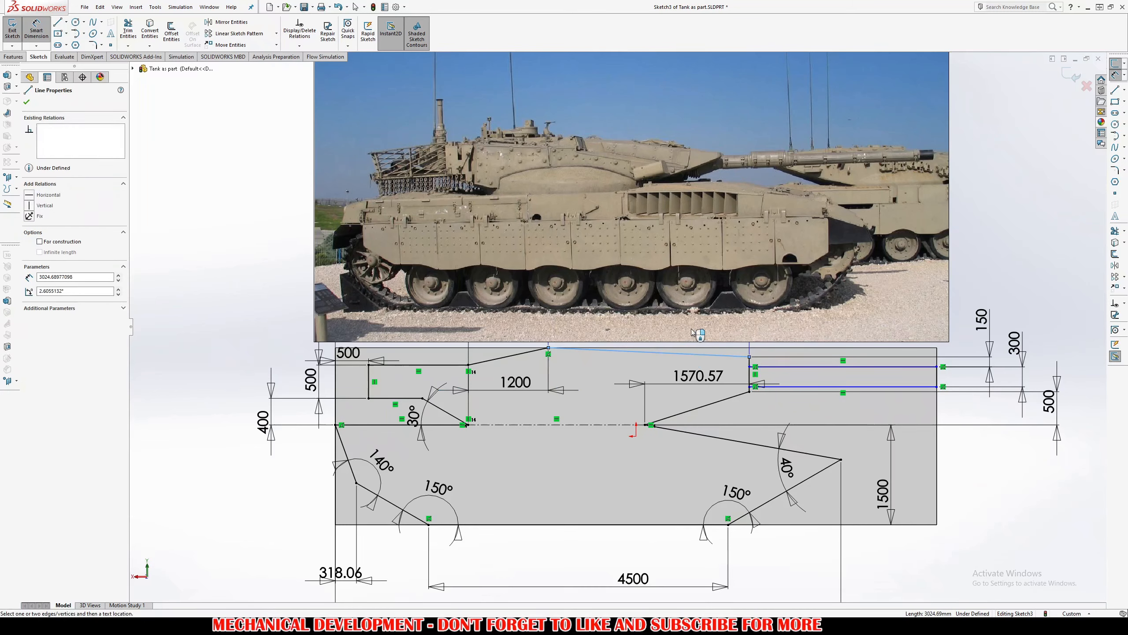
{"action": "left_click", "coordinate": [669, 328]}
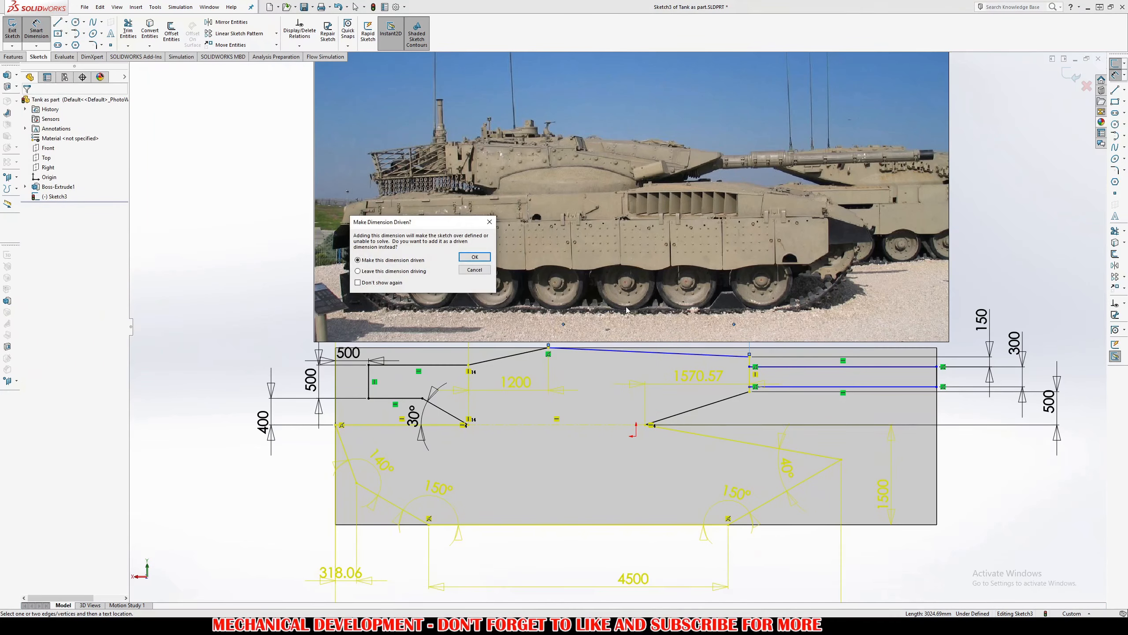
{"action": "key", "text": "Escape"}
{"action": "key", "text": "Escape"}
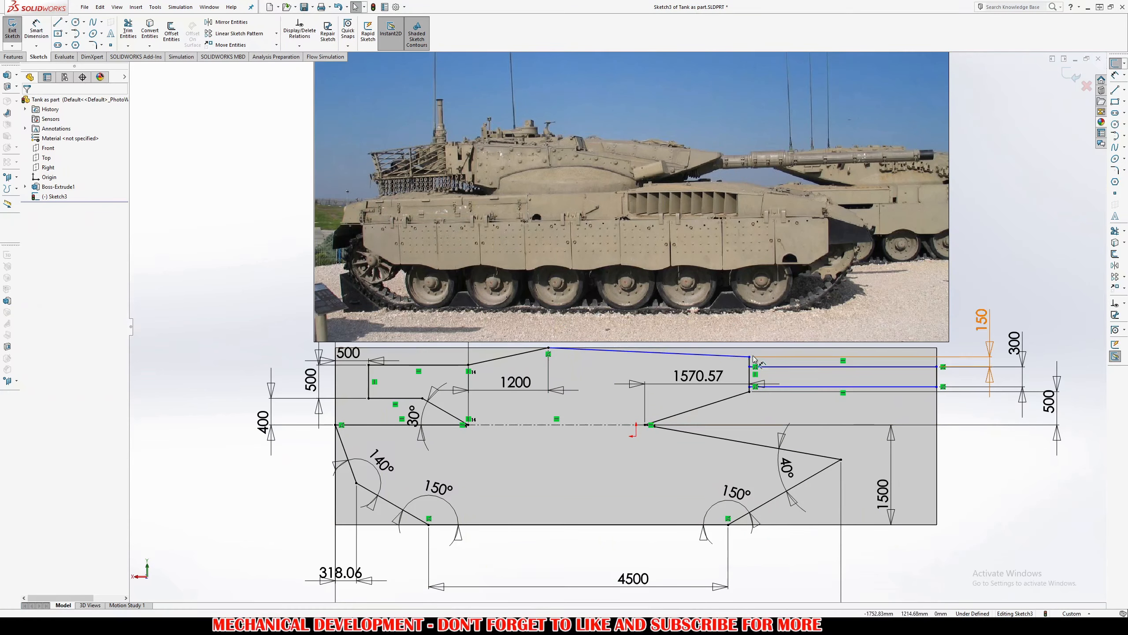
Dimension the front end of the turret's roof slope 300 mm below the block's upper edge and exit the sketch
{"action": "mouse_move", "coordinate": [749, 357]}
{"action": "left_mouse_down"}
{"action": "mouse_move", "coordinate": [748, 368]}
{"action": "mouse_move", "coordinate": [727, 357]}
{"action": "mouse_move", "coordinate": [750, 356]}
{"action": "left_mouse_up"}
{"action": "right_click_drag", "start_coordinate": [750, 357], "coordinate": [750, 331]}
{"action": "left_click", "coordinate": [749, 356]}
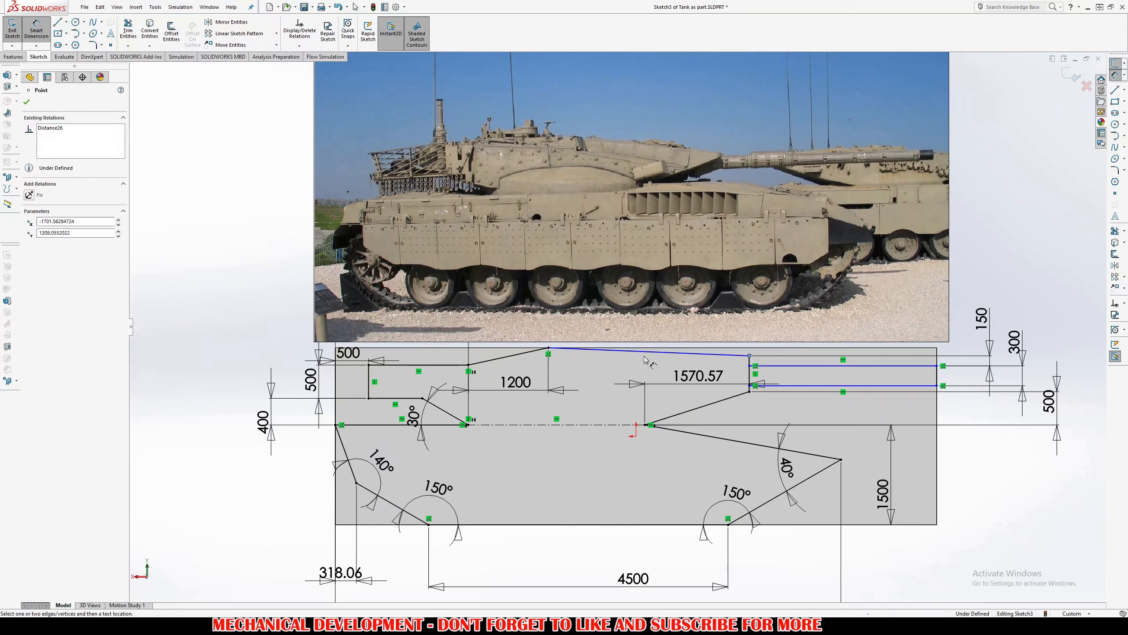
{"action": "left_click", "coordinate": [688, 347]}
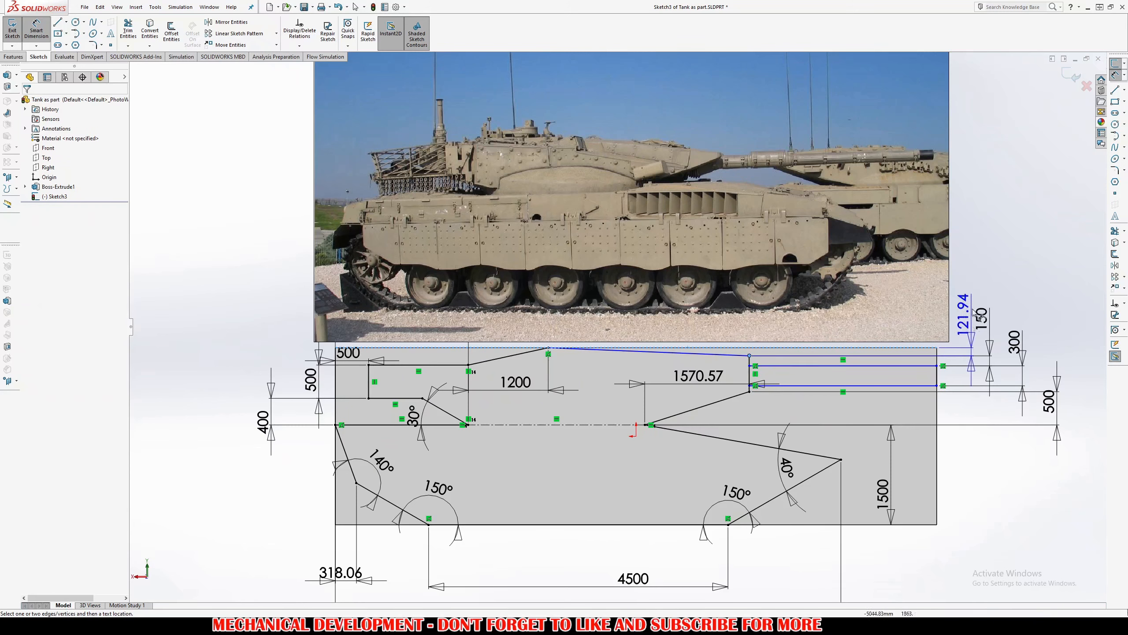
{"action": "left_click", "coordinate": [973, 288]}
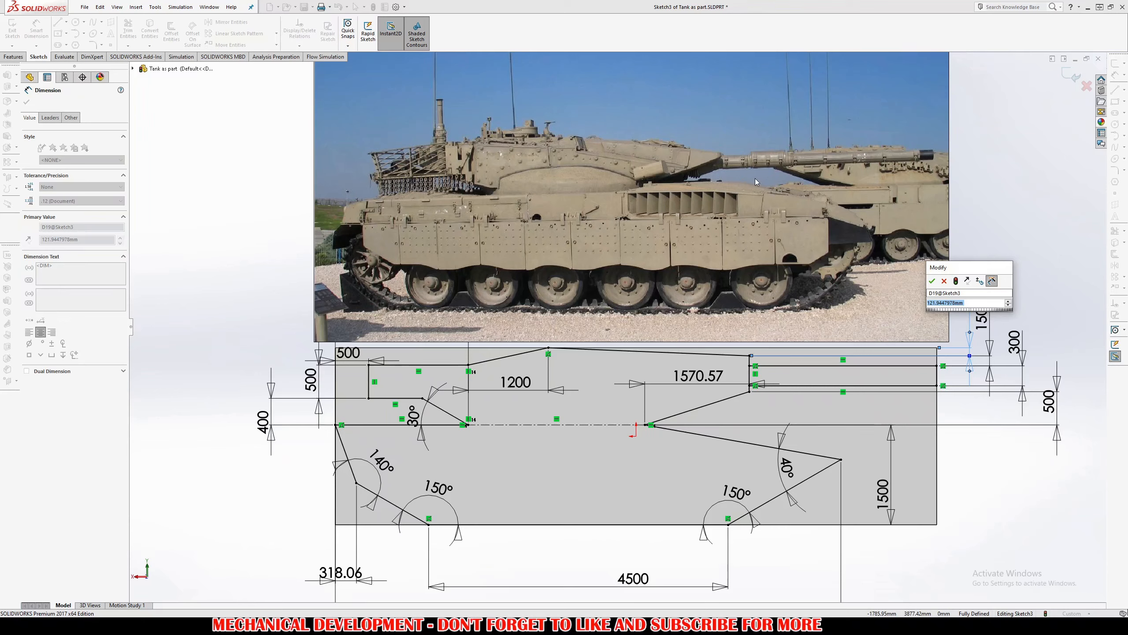
{"action": "type", "text": "300"}
{"action": "key", "text": "Return"}
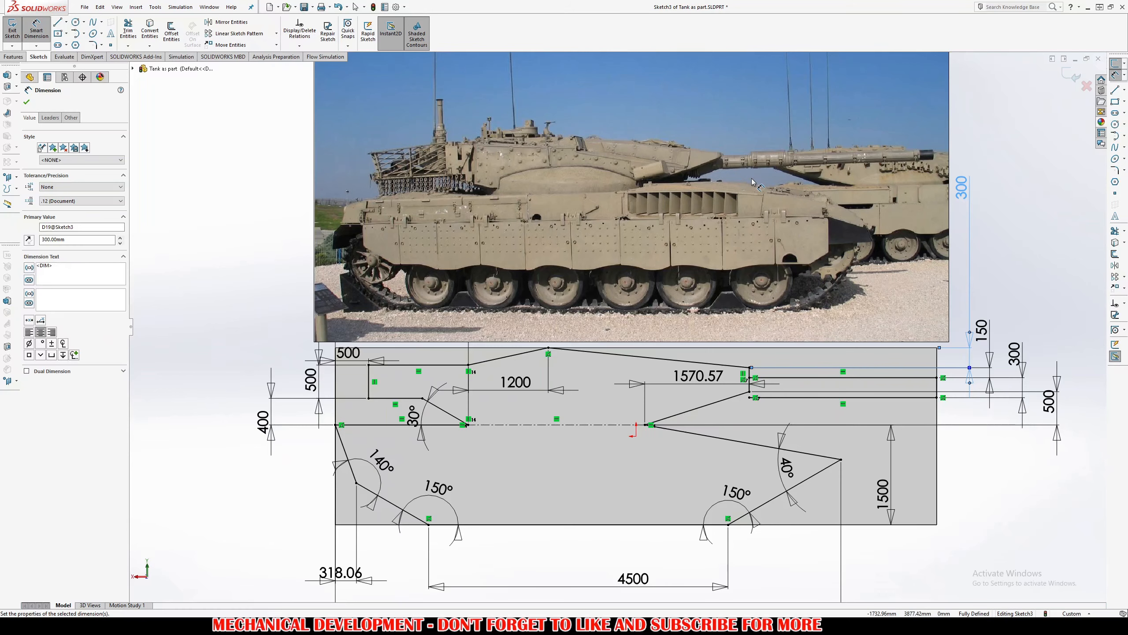
{"action": "key", "text": "Escape"}
{"action": "scroll", "coordinate": [786, 362], "scroll_direction": "up", "scroll_amount": 1}
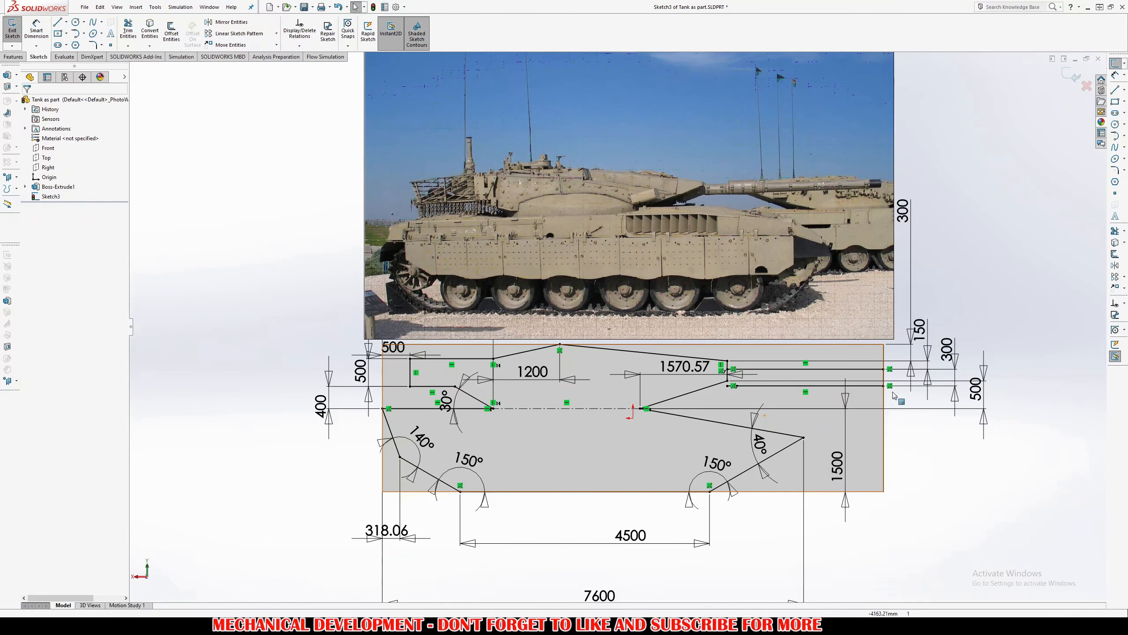
{"action": "middle_click_drag", "start_coordinate": [894, 393], "coordinate": [796, 393], "text": "ctrl"}
{"action": "left_click", "coordinate": [1066, 80]}
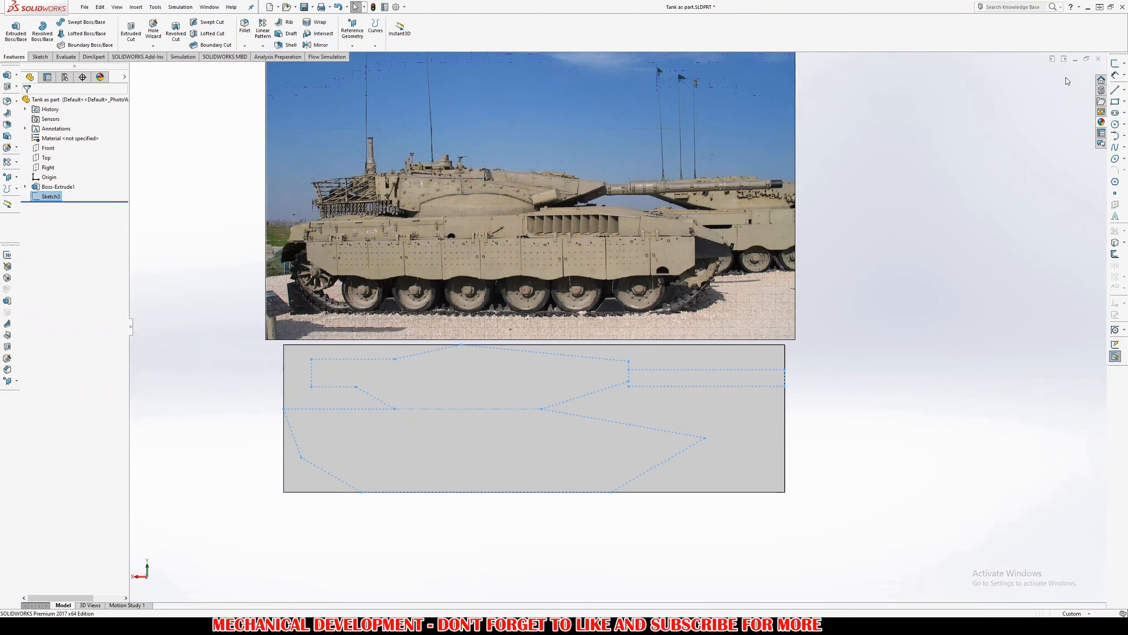
Reopen the side-profile sketch and set the height of the turret's front lower corner above the hull line to 300 mm
{"action": "double_click", "coordinate": [43, 197]}
{"action": "scroll", "coordinate": [687, 385], "scroll_direction": "up", "scroll_amount": 10}
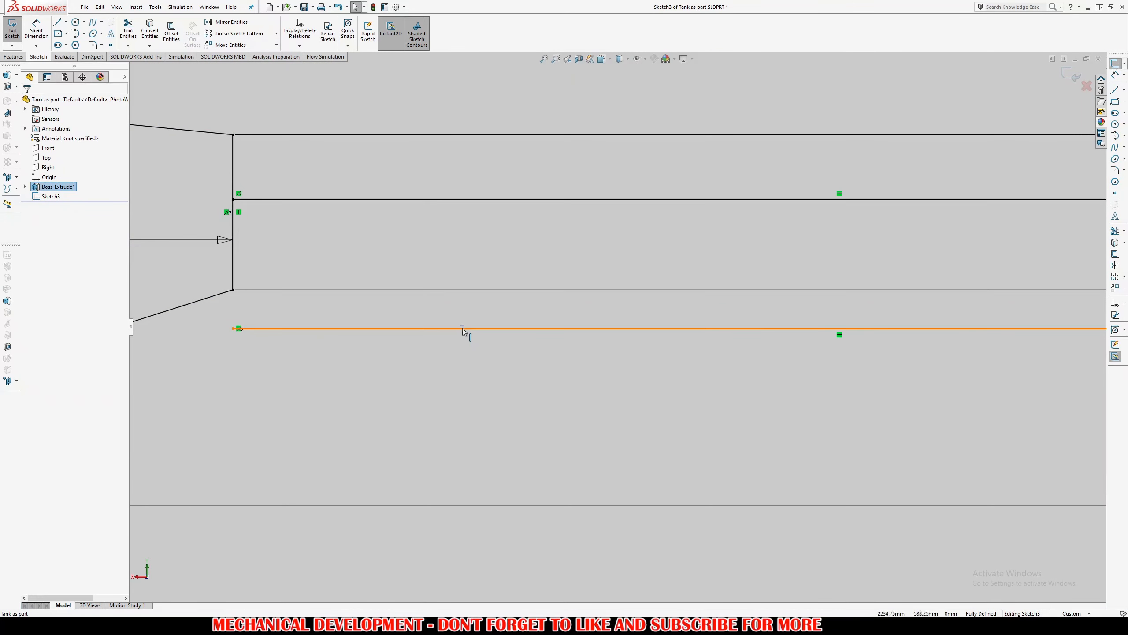
{"action": "scroll", "coordinate": [462, 328], "scroll_direction": "down", "scroll_amount": 5}
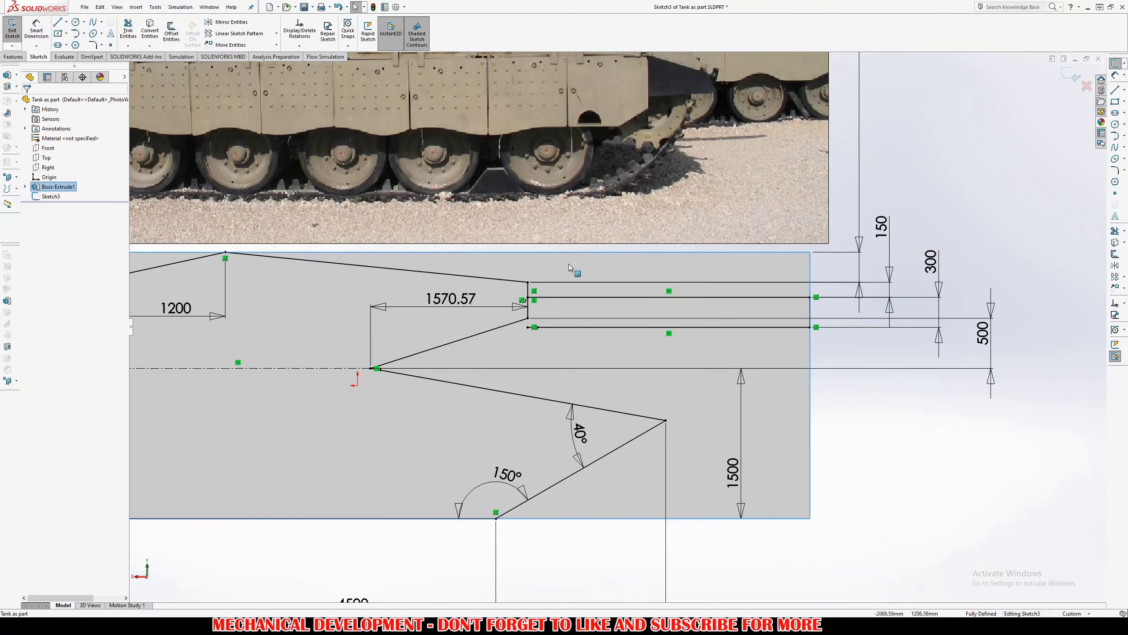
{"action": "scroll", "coordinate": [804, 250], "scroll_direction": "down", "scroll_amount": 4}
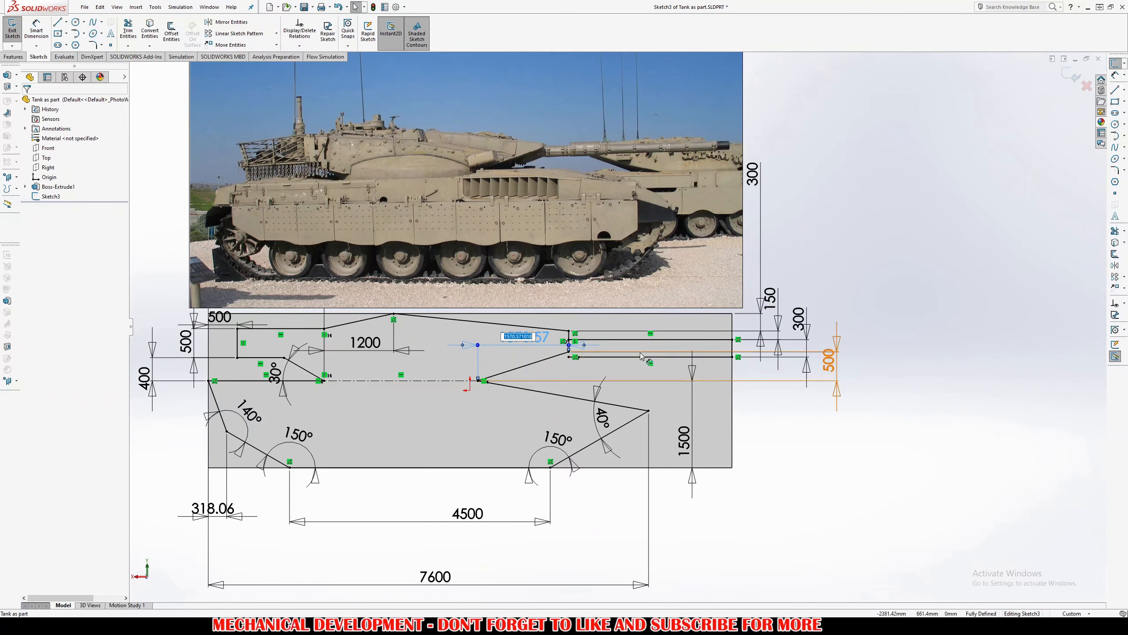
{"action": "double_click", "coordinate": [828, 359]}
{"action": "type", "text": "4"}
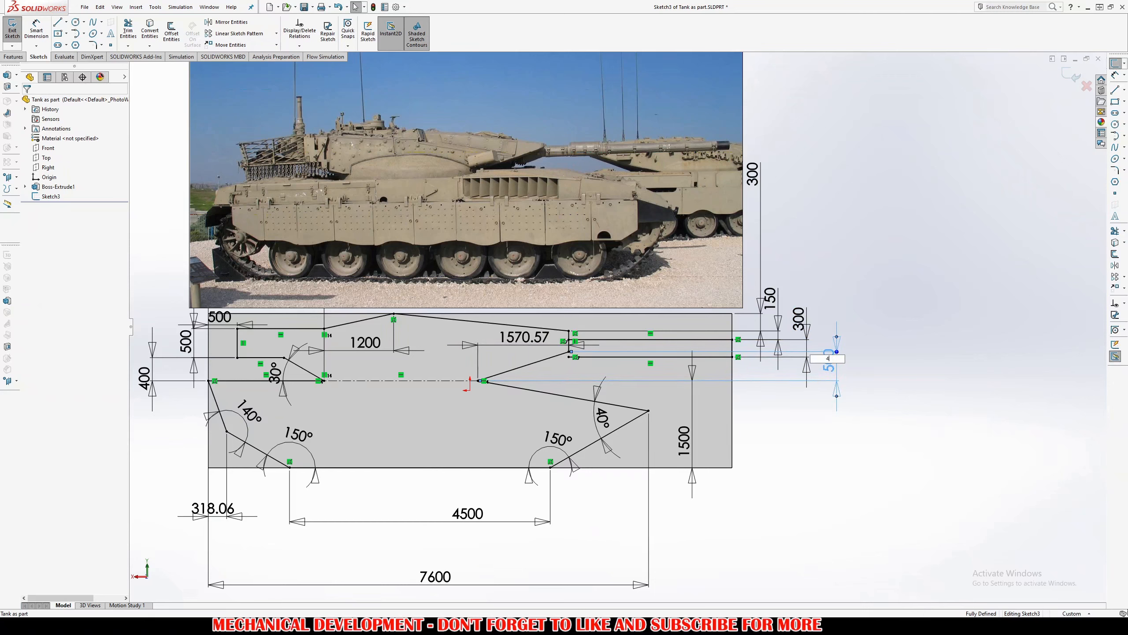
{"action": "type", "text": "00"}
{"action": "key", "text": "Return"}
{"action": "double_click", "coordinate": [829, 362]}
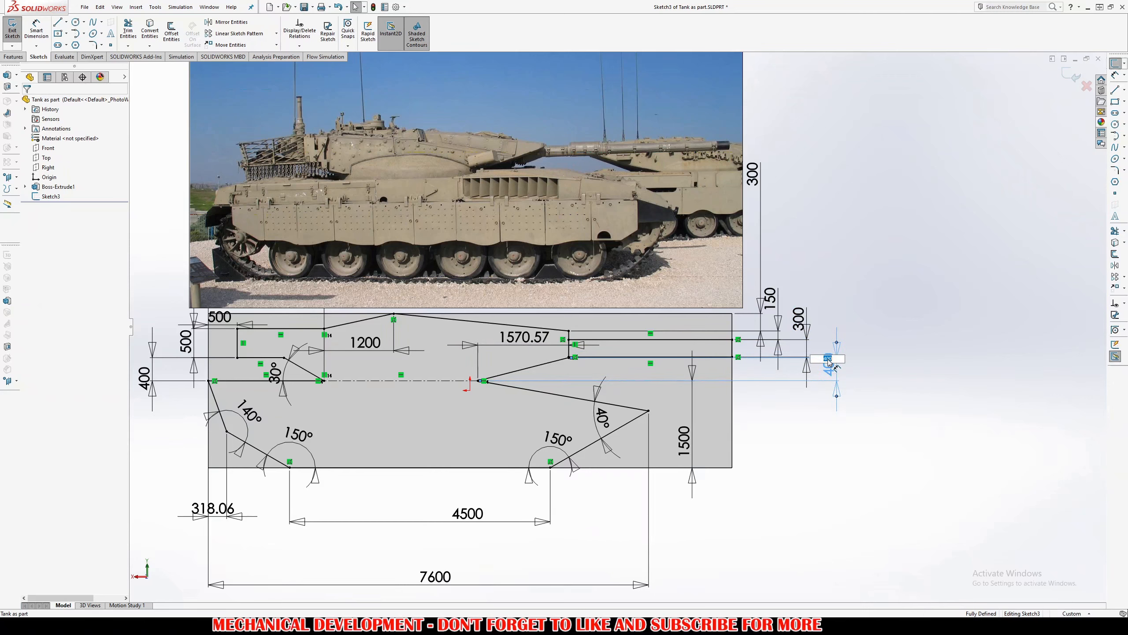
{"action": "key", "text": "Return"}
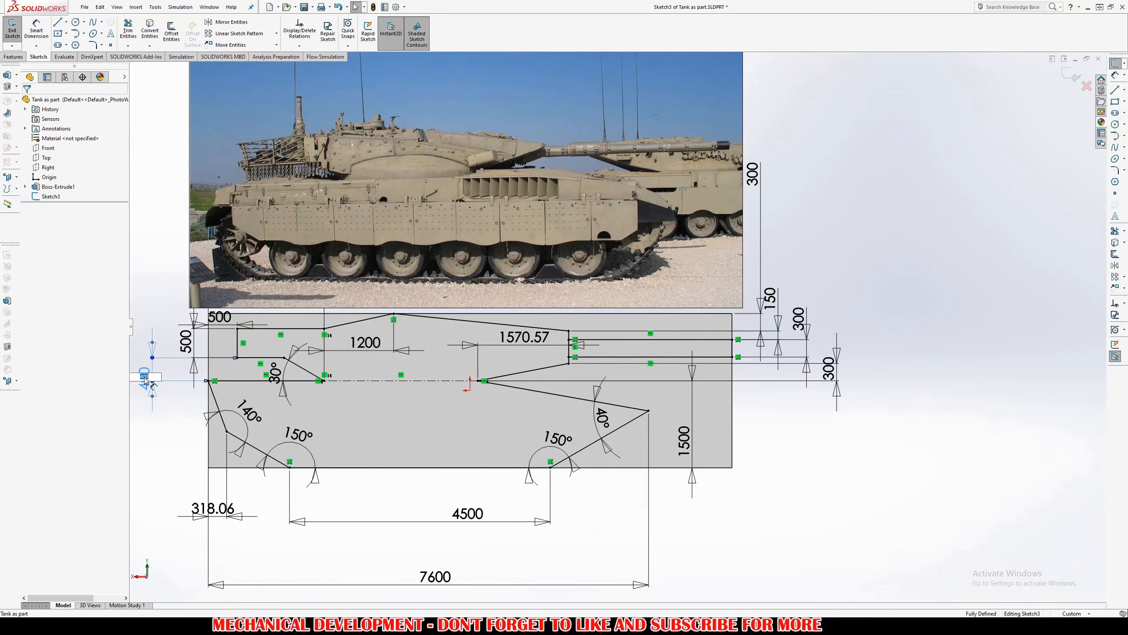
Set the turret's rear underside to 250 mm above the hull line and its rear wall height to 700 mm
{"action": "key", "text": "Return"}
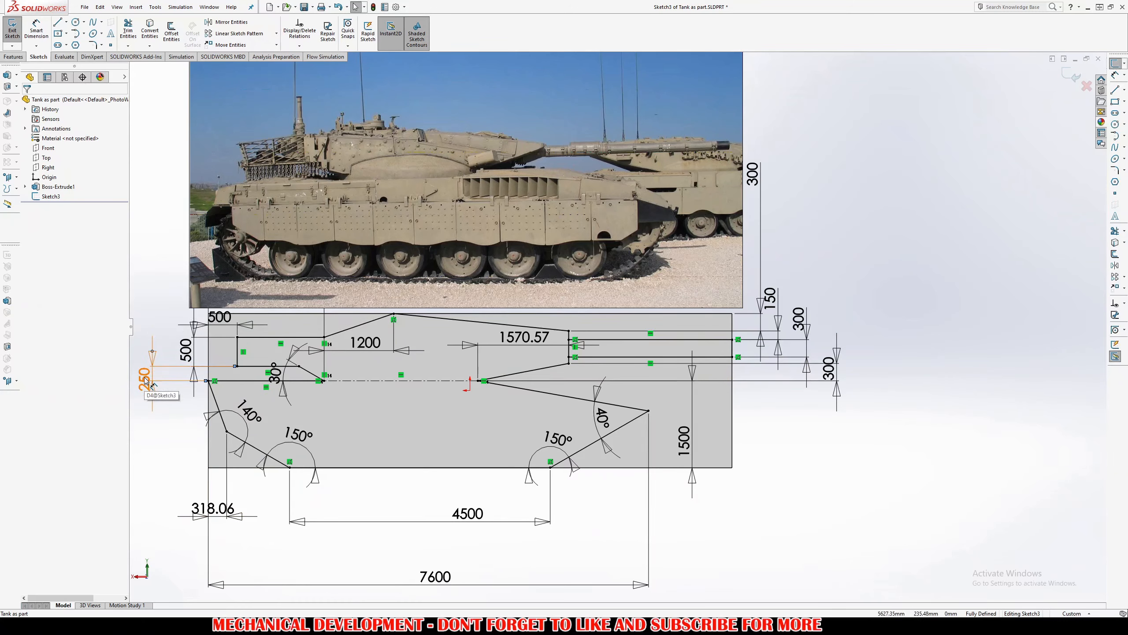
{"action": "double_click", "coordinate": [184, 353]}
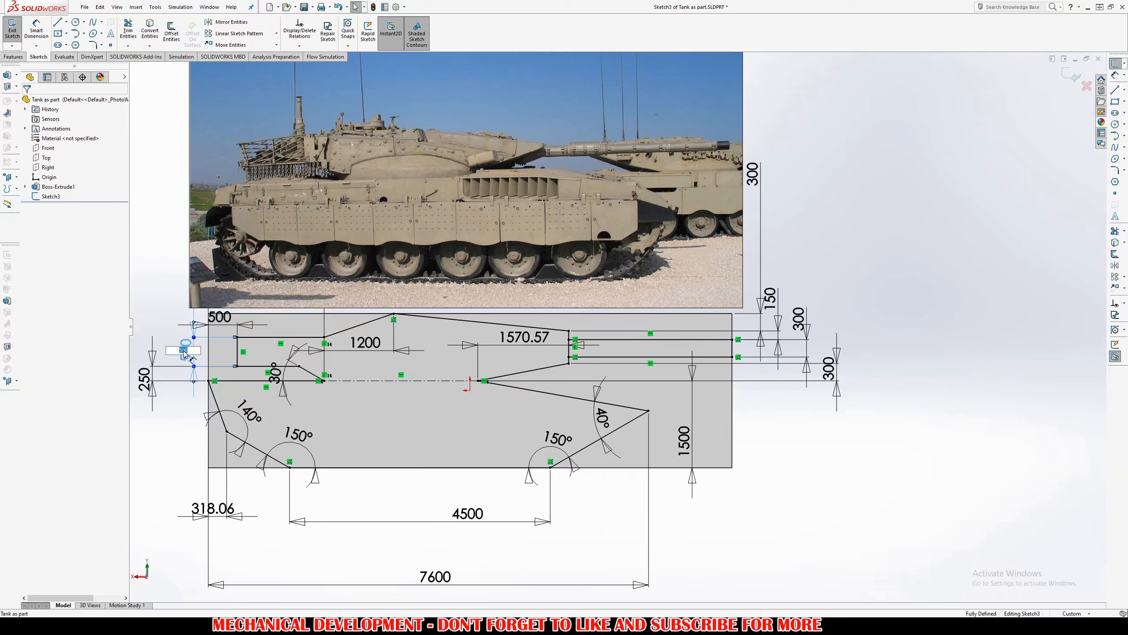
{"action": "type", "text": "600"}
{"action": "key", "text": "Return"}
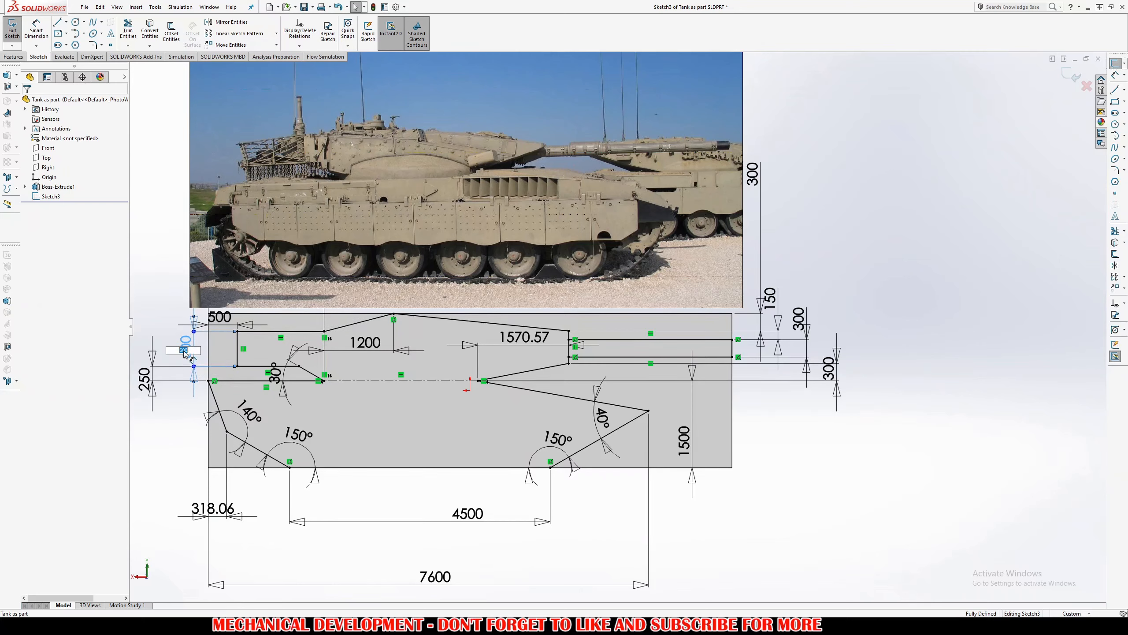
{"action": "key", "text": "Return"}
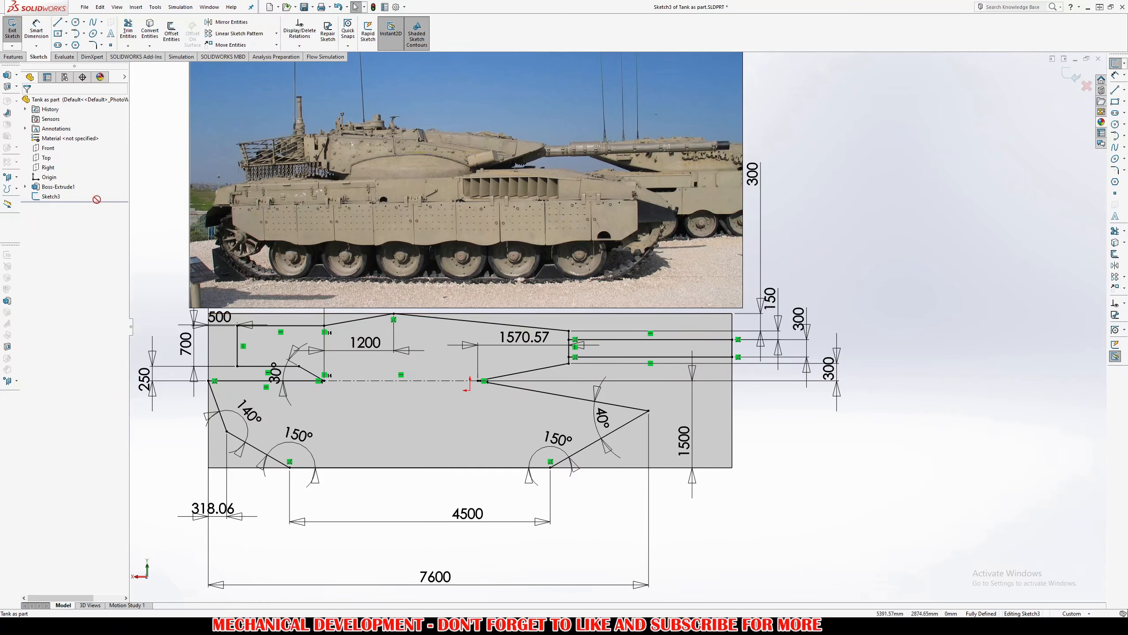
Trim away the part of the turret's vertical front line between the two gun barrel lines and exit the sketch
{"action": "left_click", "coordinate": [127, 29]}
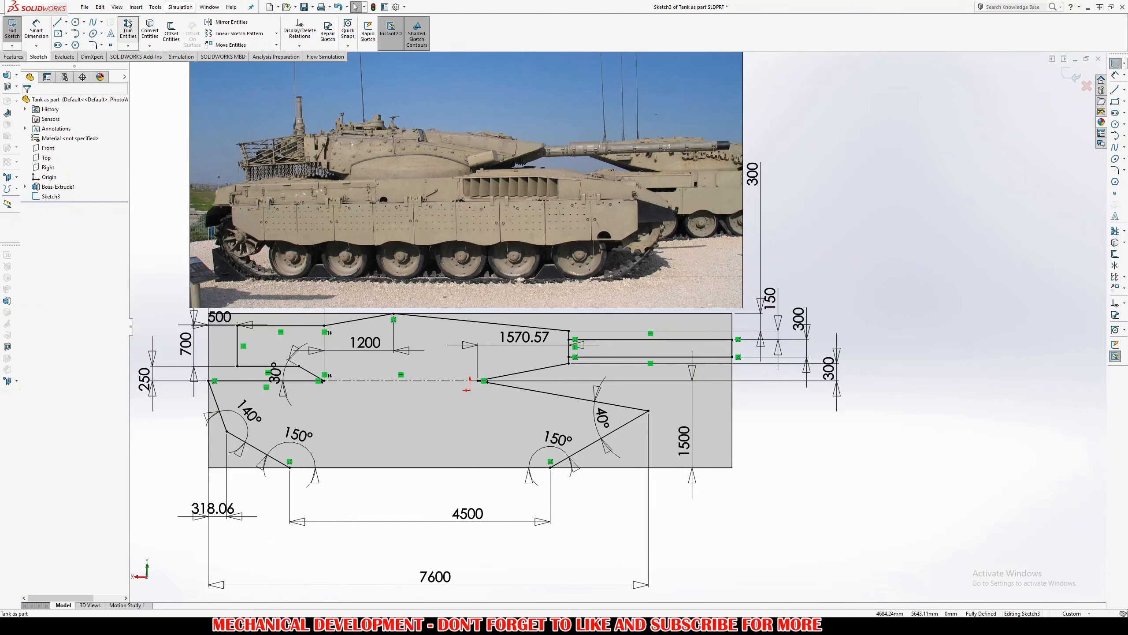
{"action": "scroll", "coordinate": [560, 377], "scroll_direction": "down", "scroll_amount": 6}
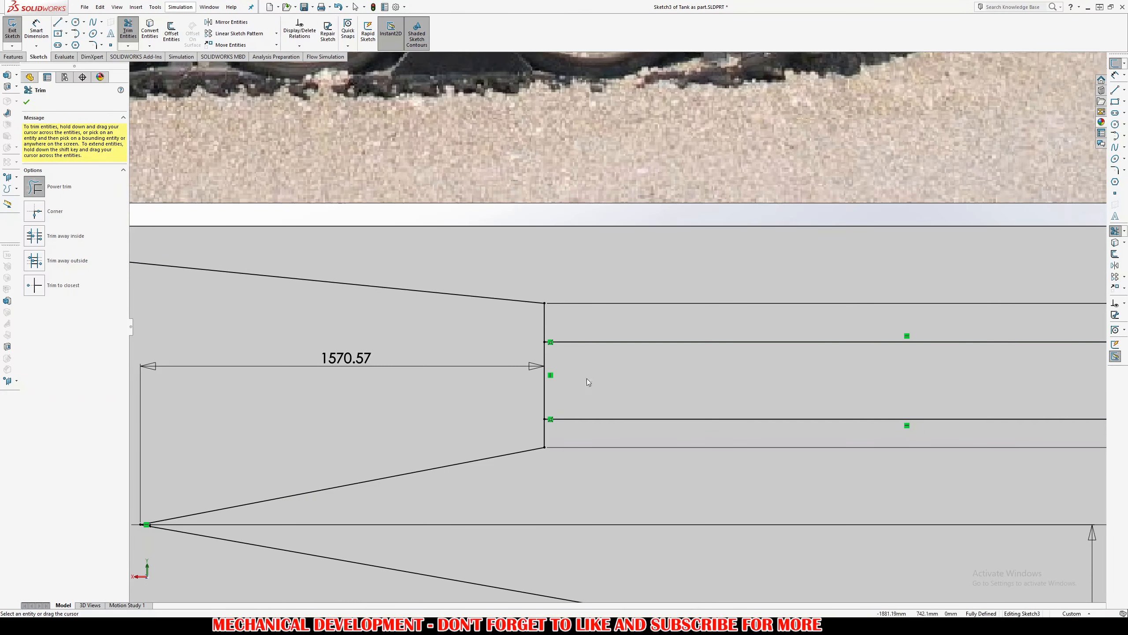
{"action": "left_click_drag", "start_coordinate": [587, 378], "coordinate": [506, 384]}
{"action": "scroll", "coordinate": [612, 381], "scroll_direction": "up", "scroll_amount": 3}
{"action": "scroll", "coordinate": [613, 381], "scroll_direction": "up", "scroll_amount": 4}
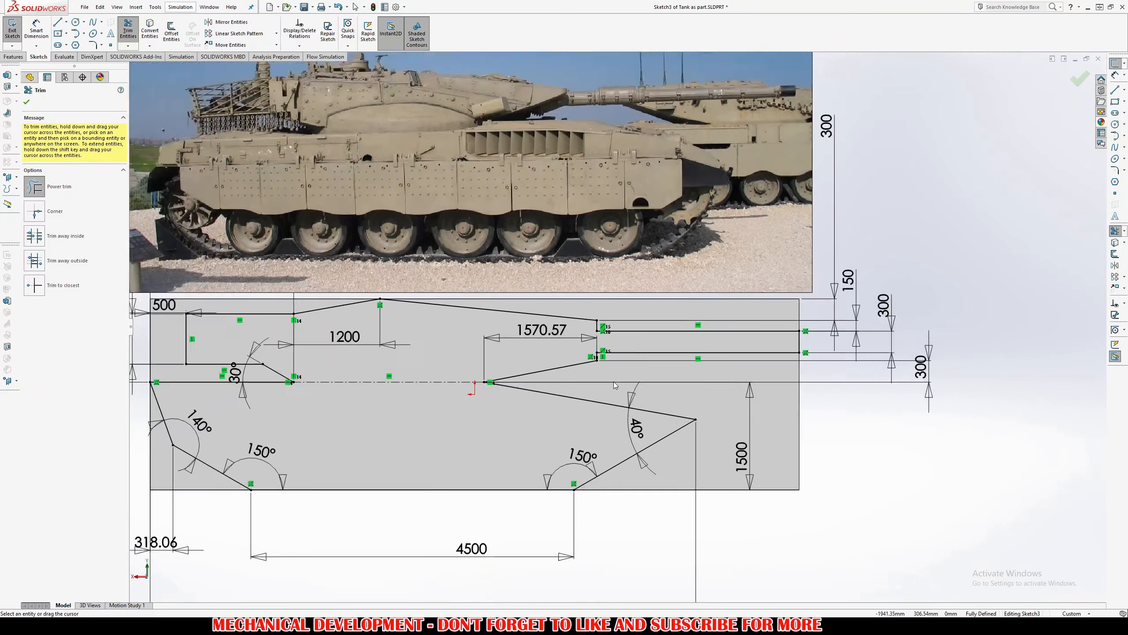
{"action": "mouse_move", "coordinate": [420, 420]}
{"action": "middle_mouse_down", "text": "ctrl"}
{"action": "mouse_move", "coordinate": [451, 438]}
{"action": "mouse_move", "coordinate": [447, 451]}
{"action": "middle_mouse_up", "text": "ctrl"}
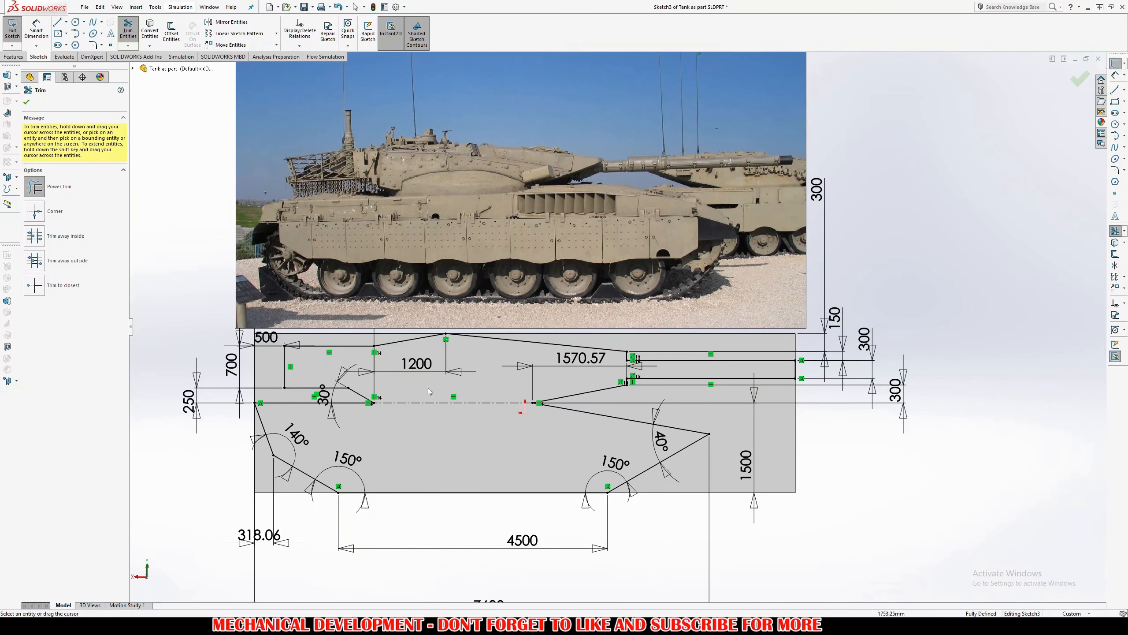
{"action": "scroll", "coordinate": [556, 403], "scroll_direction": "down", "scroll_amount": 6}
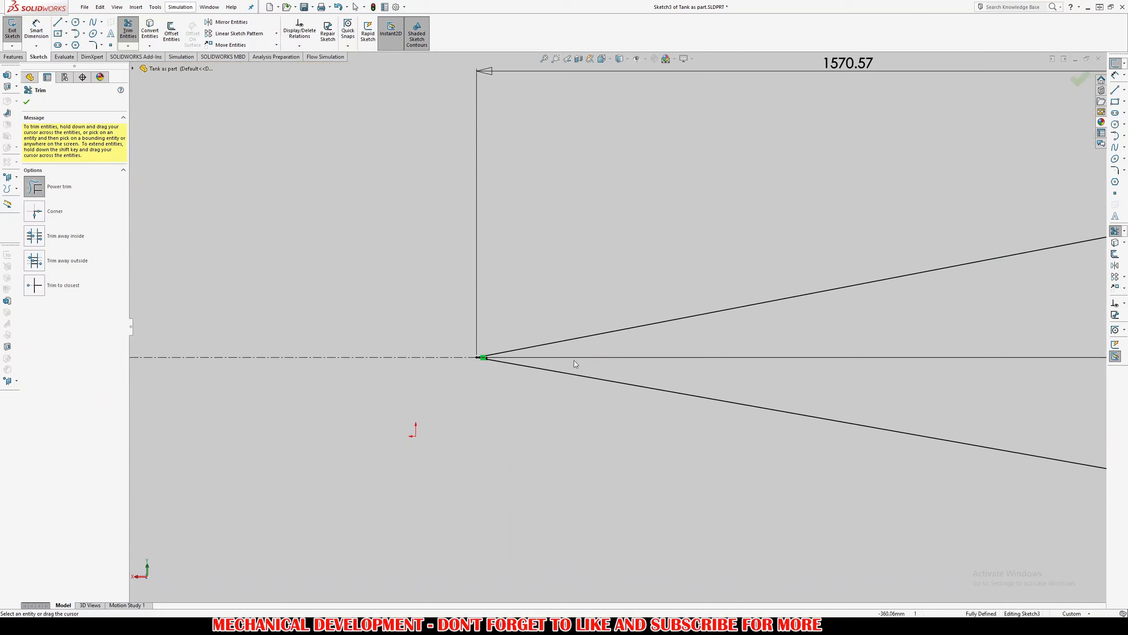
{"action": "scroll", "coordinate": [574, 360], "scroll_direction": "up", "scroll_amount": 2}
{"action": "scroll", "coordinate": [527, 367], "scroll_direction": "up", "scroll_amount": 5}
{"action": "scroll", "coordinate": [677, 402], "scroll_direction": "up", "scroll_amount": 1}
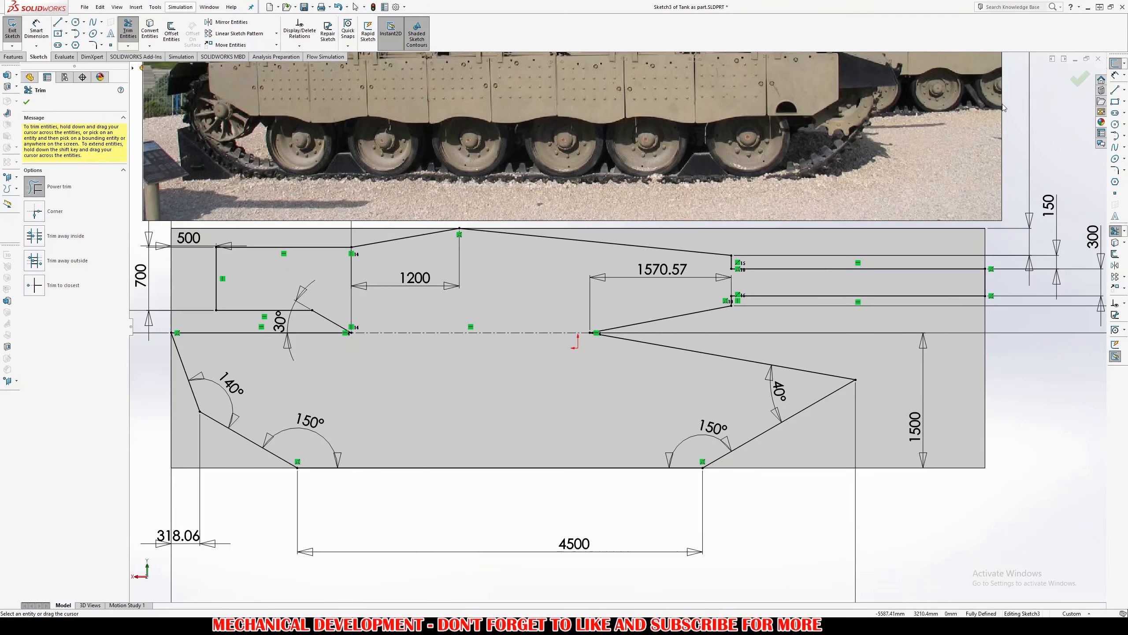
{"action": "scroll", "coordinate": [667, 333], "scroll_direction": "down", "scroll_amount": 1}
{"action": "left_click", "coordinate": [1080, 78]}
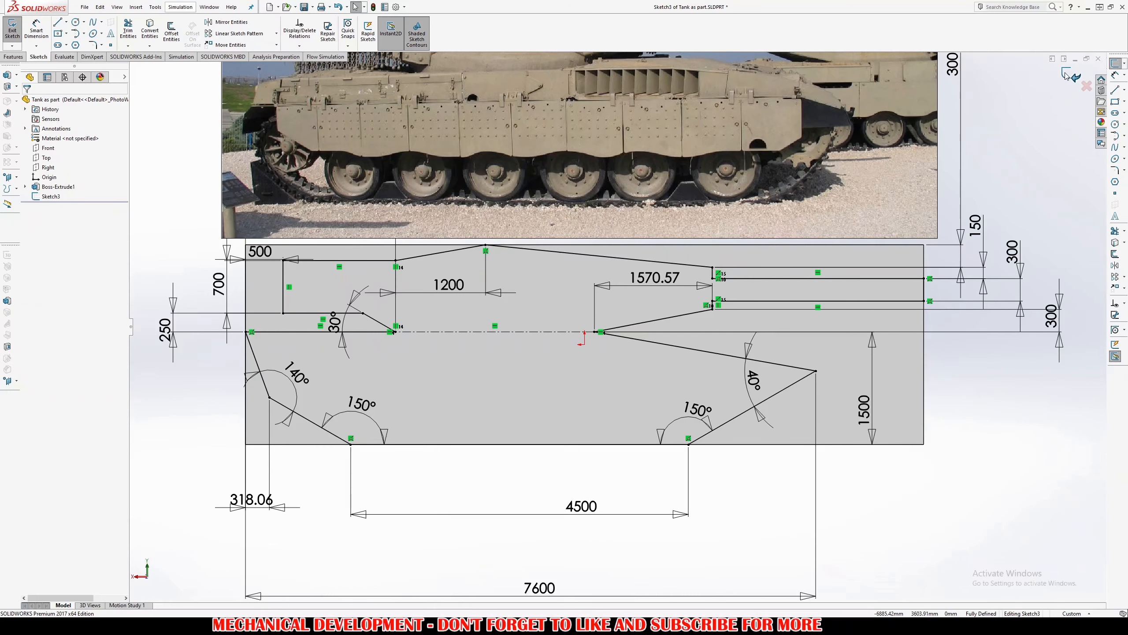
{"action": "left_click", "coordinate": [1067, 75]}
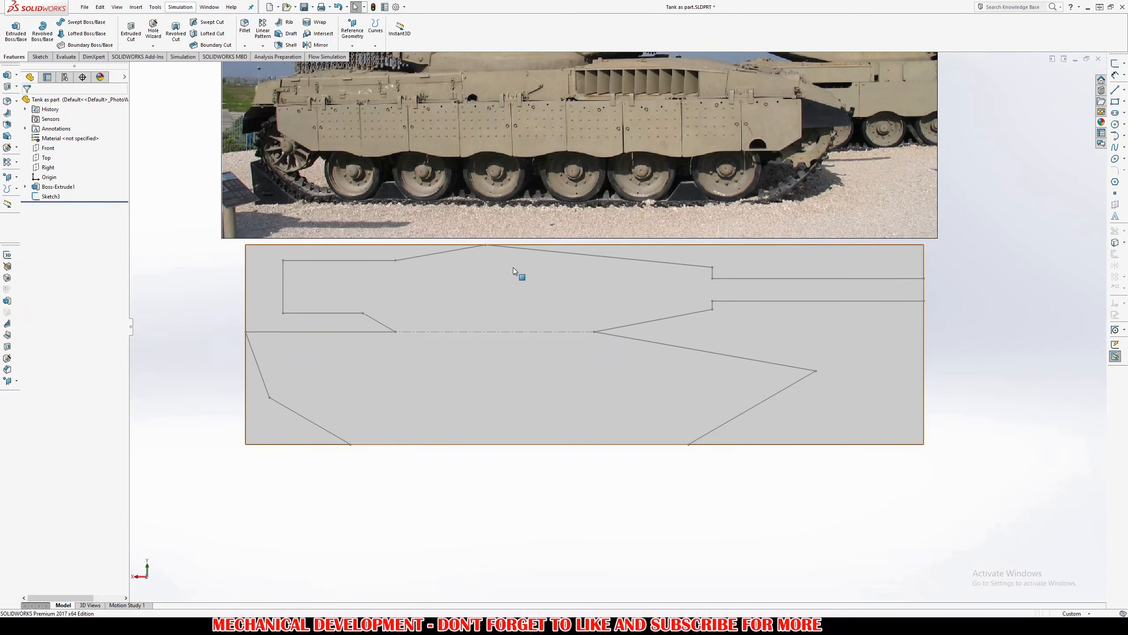
{"action": "scroll", "coordinate": [513, 268], "scroll_direction": "up", "scroll_amount": 1}
{"action": "right_click_drag", "start_coordinate": [513, 267], "coordinate": [543, 323]}
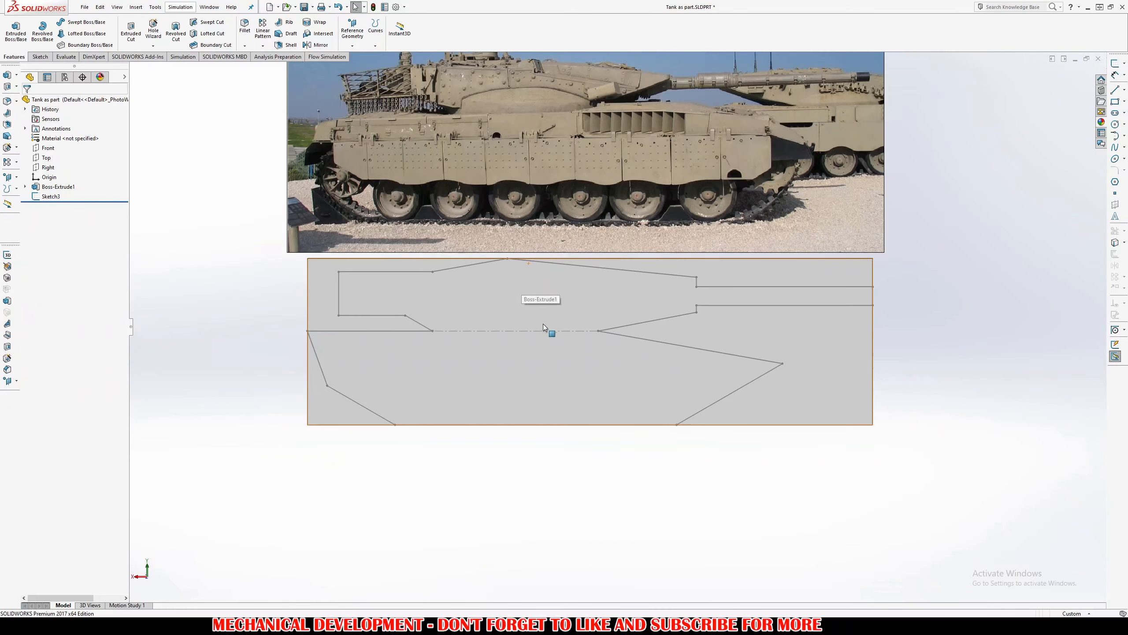
{"action": "left_click", "coordinate": [764, 295]}
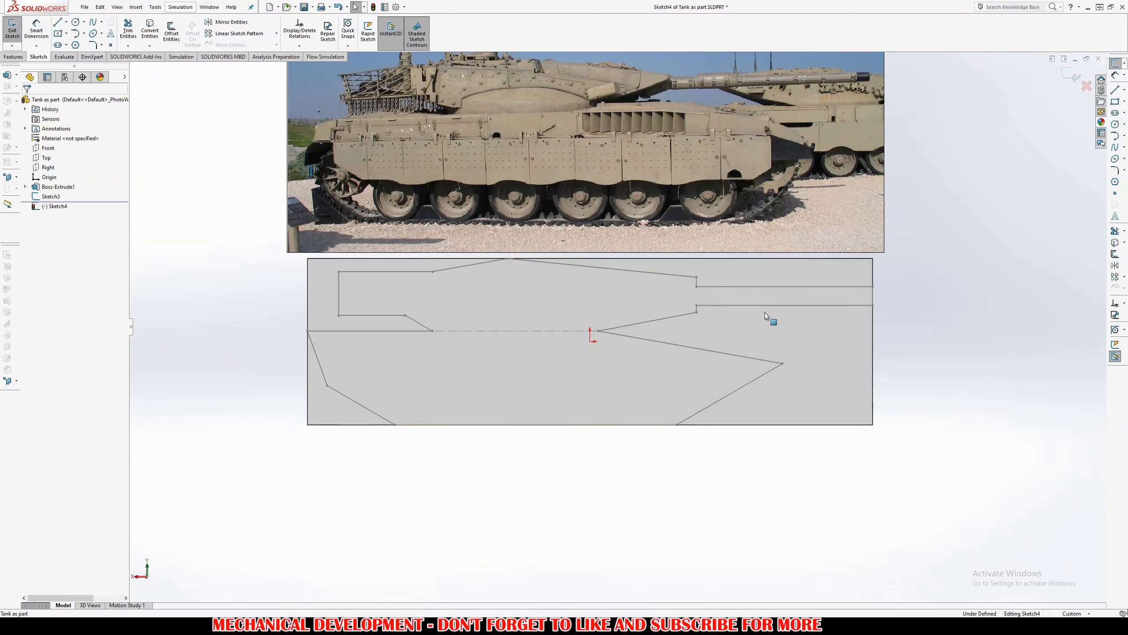
Extrude-cut the block through its full depth with the side-profile sketch, flipping the side to cut so the tank shape remains
{"action": "left_click", "coordinate": [54, 197]}
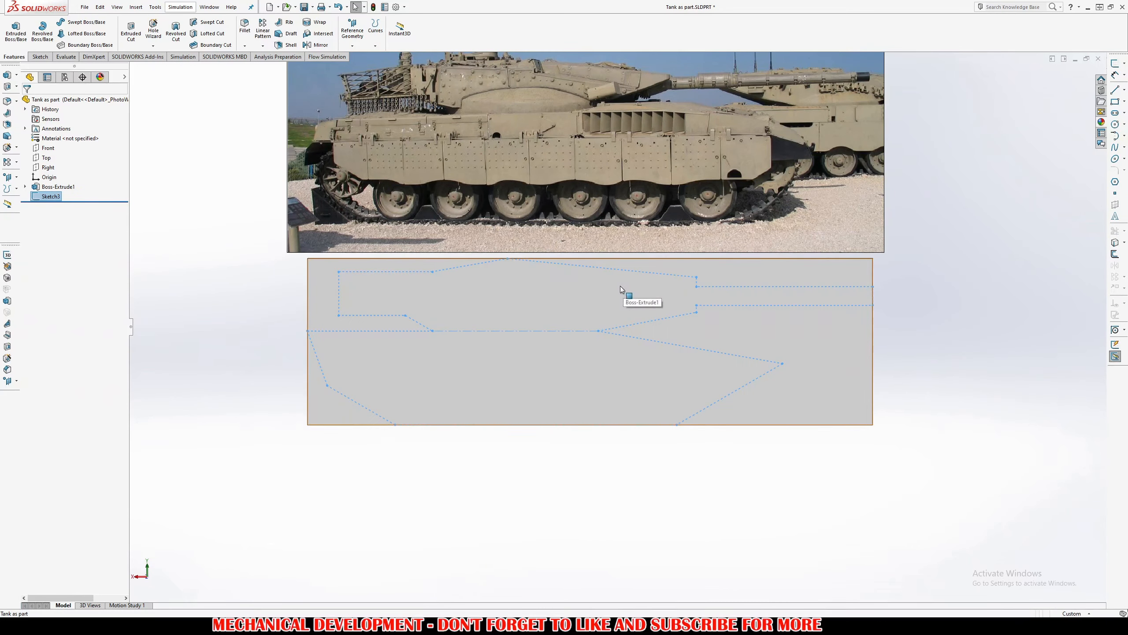
{"action": "key", "text": "e"}
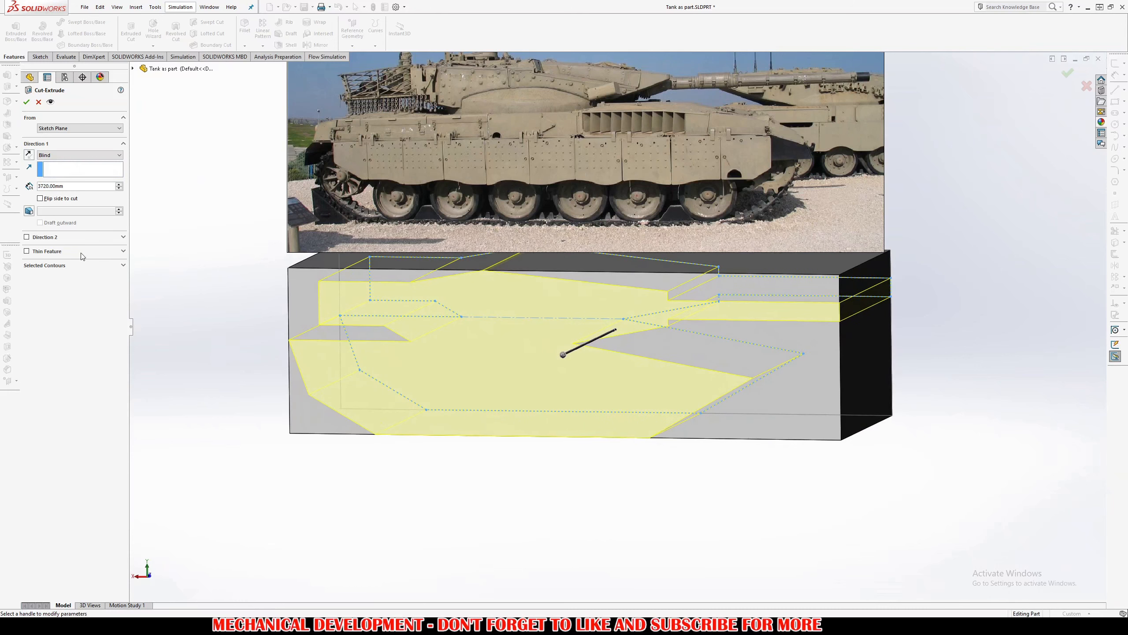
{"action": "left_click", "coordinate": [40, 198]}
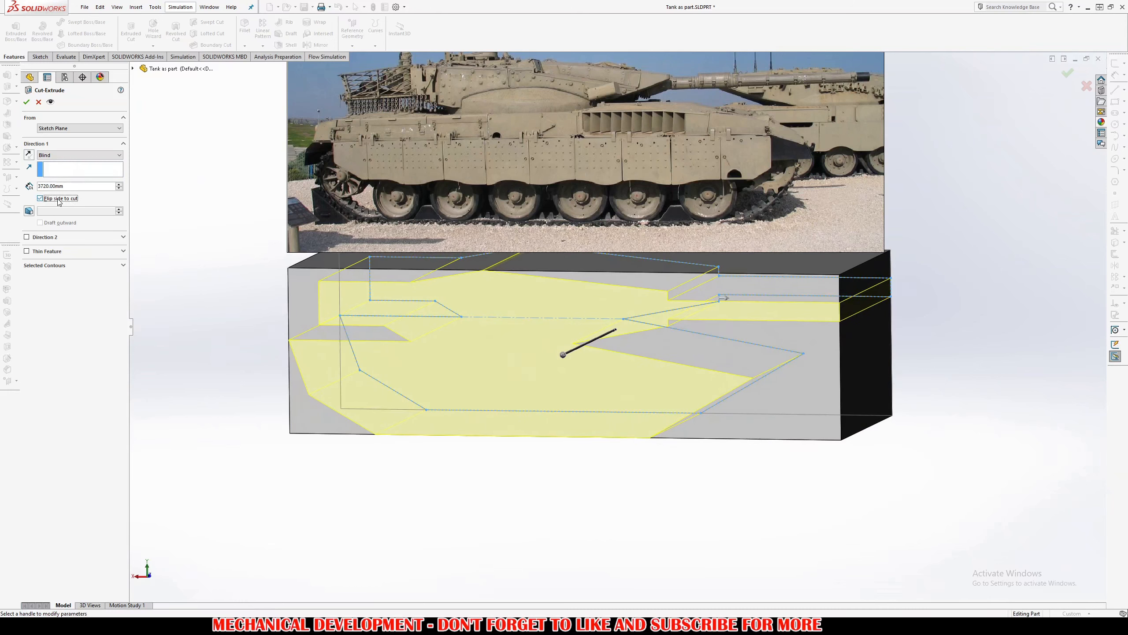
{"action": "left_click", "coordinate": [60, 155]}
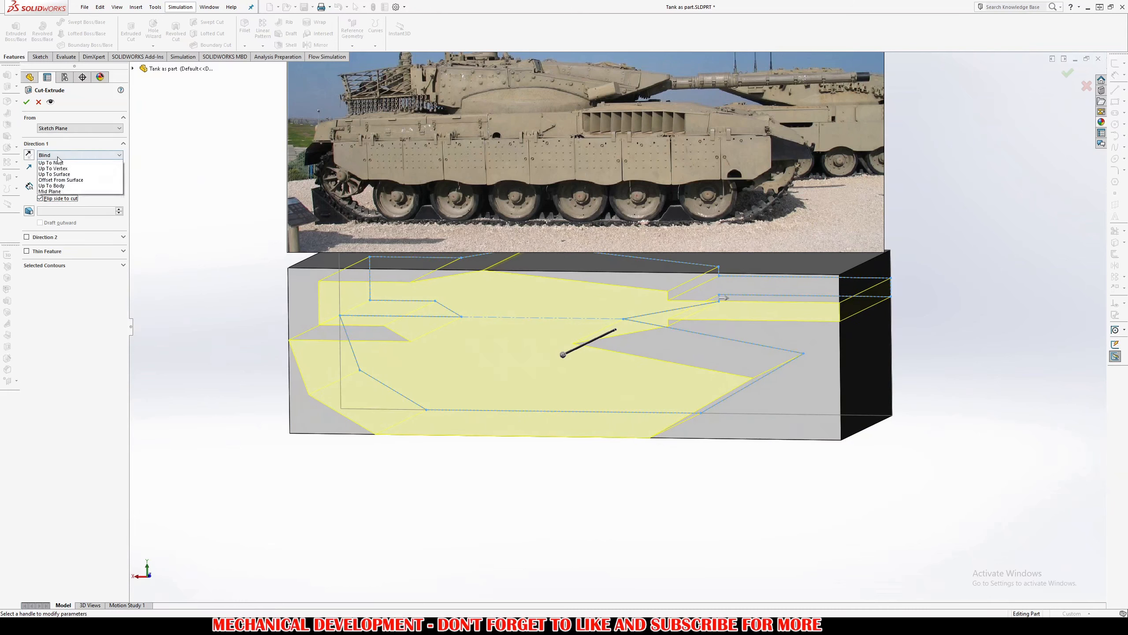
{"action": "left_click", "coordinate": [62, 168]}
{"action": "left_click", "coordinate": [26, 101]}
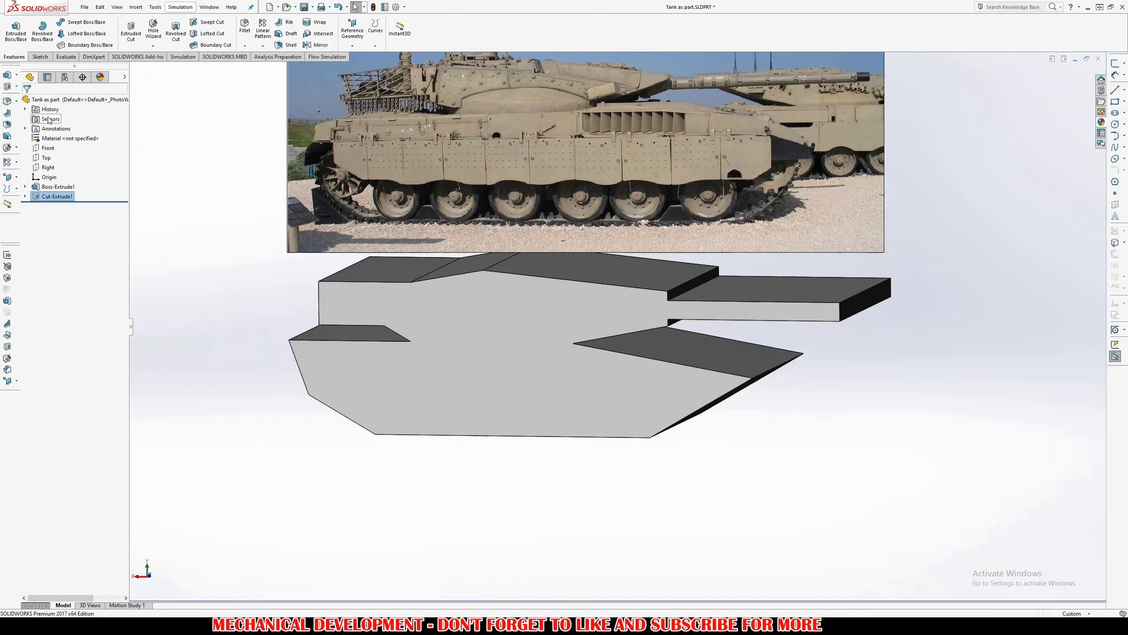
{"action": "mouse_move", "coordinate": [494, 325]}
{"action": "middle_mouse_down"}
{"action": "mouse_move", "coordinate": [551, 272]}
{"action": "mouse_move", "coordinate": [516, 410]}
{"action": "mouse_move", "coordinate": [528, 411]}
{"action": "mouse_move", "coordinate": [550, 316]}
{"action": "mouse_move", "coordinate": [542, 369]}
{"action": "middle_mouse_up"}
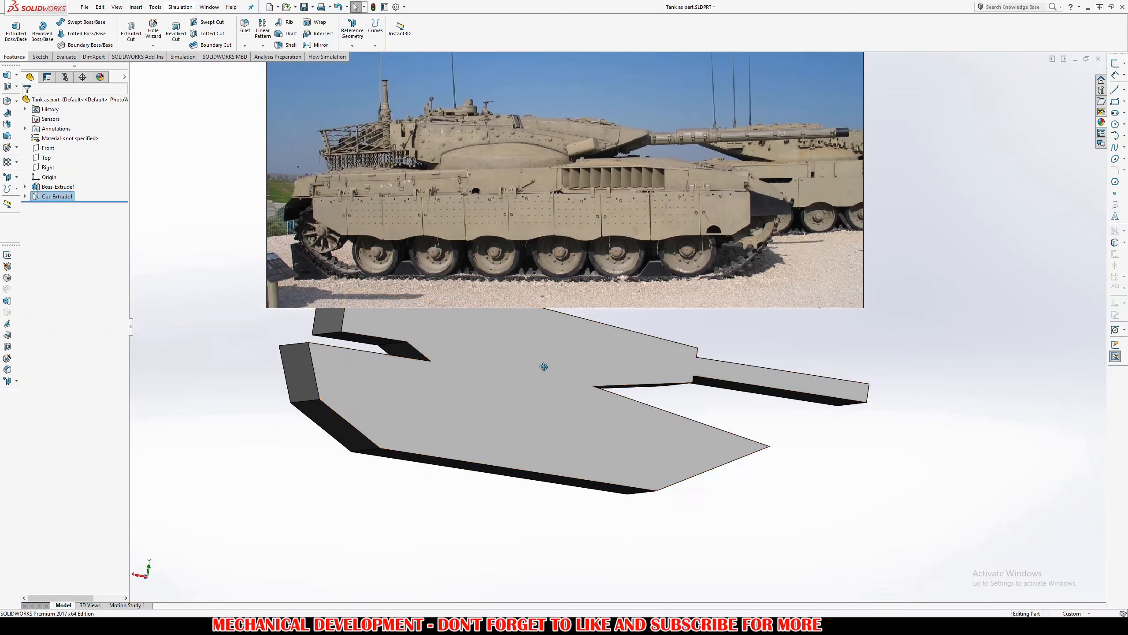
Delete the tank reference photo from the model view
{"action": "left_click", "coordinate": [633, 217]}
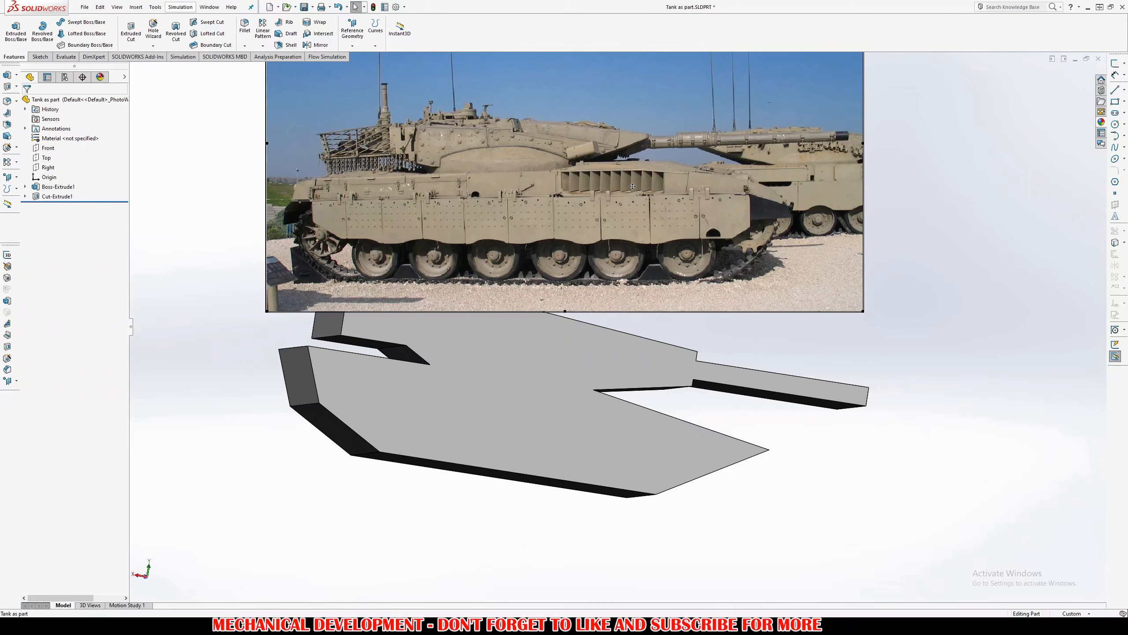
{"action": "key", "text": "Delete"}
{"action": "key", "text": "Return"}
{"action": "middle_click_drag", "start_coordinate": [543, 313], "coordinate": [435, 469]}
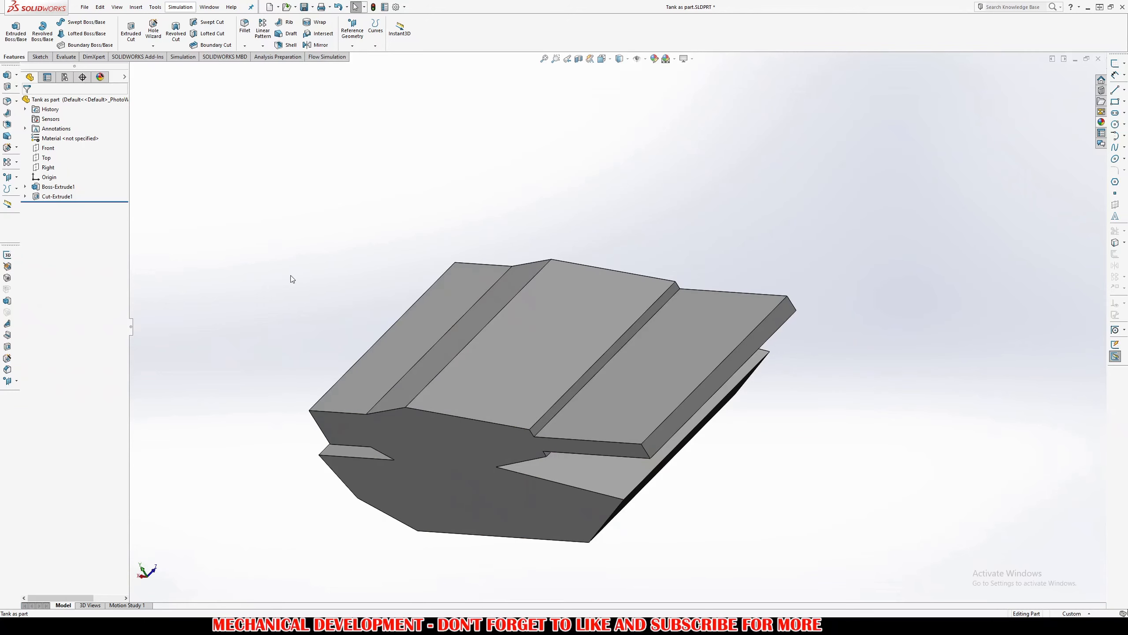
Sketch two corner rectangles on the top face of the full-width gun slab, one from each outer front corner, leaving a strip between them
{"action": "middle_click_drag", "start_coordinate": [697, 373], "coordinate": [725, 406]}
{"action": "left_click", "coordinate": [714, 409]}
{"action": "key", "text": "ctrl+8"}
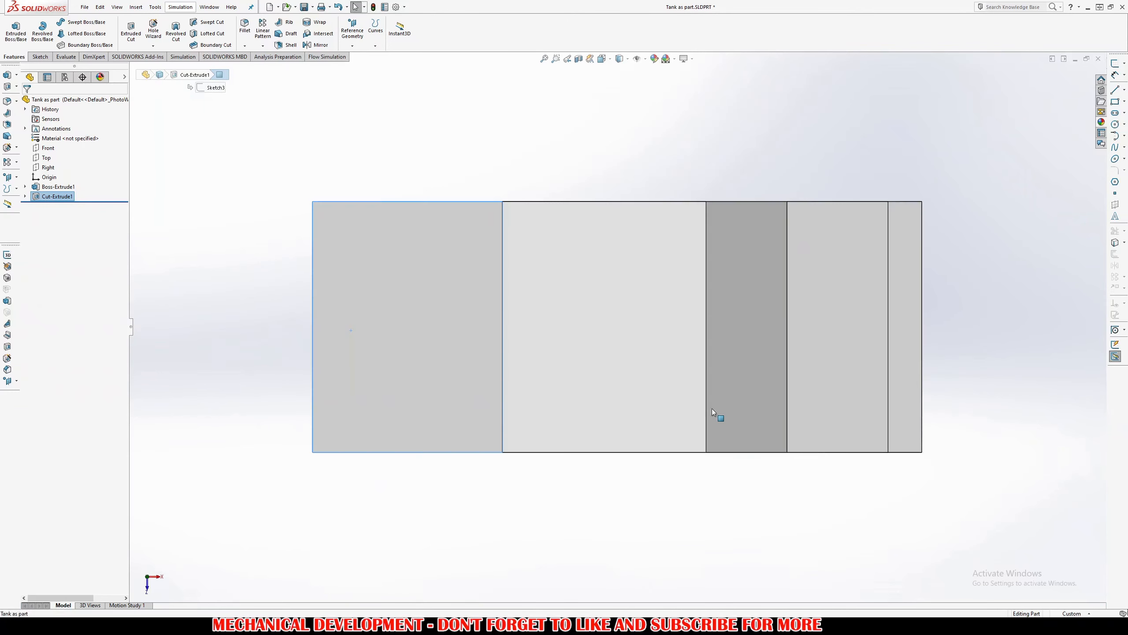
{"action": "left_click", "coordinate": [15, 31]}
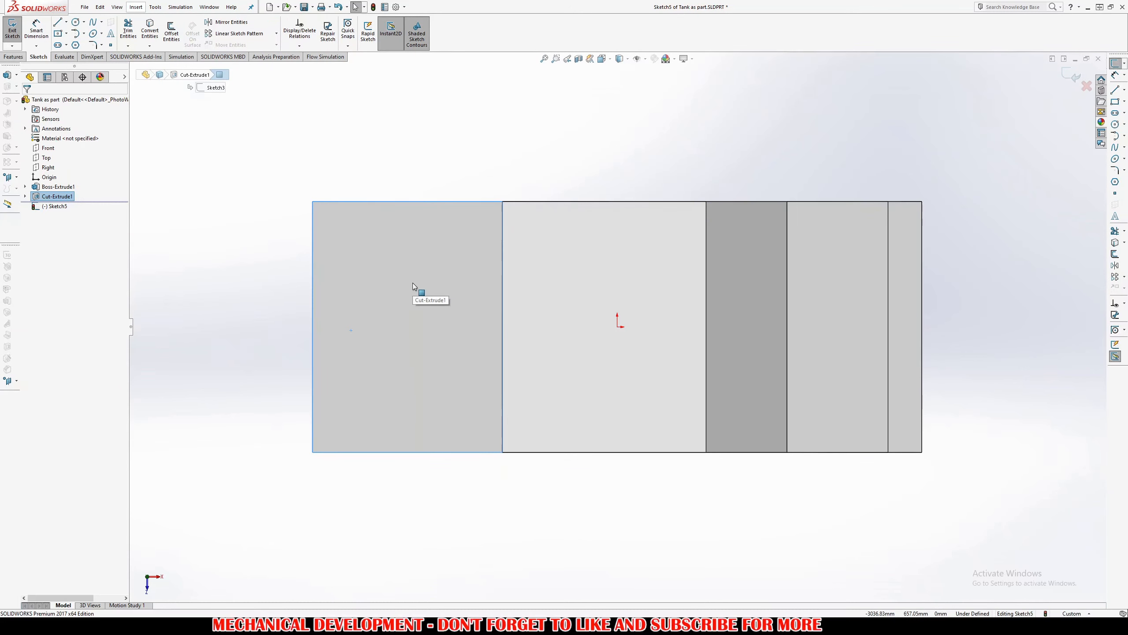
{"action": "left_click", "coordinate": [66, 34]}
{"action": "left_click", "coordinate": [78, 44]}
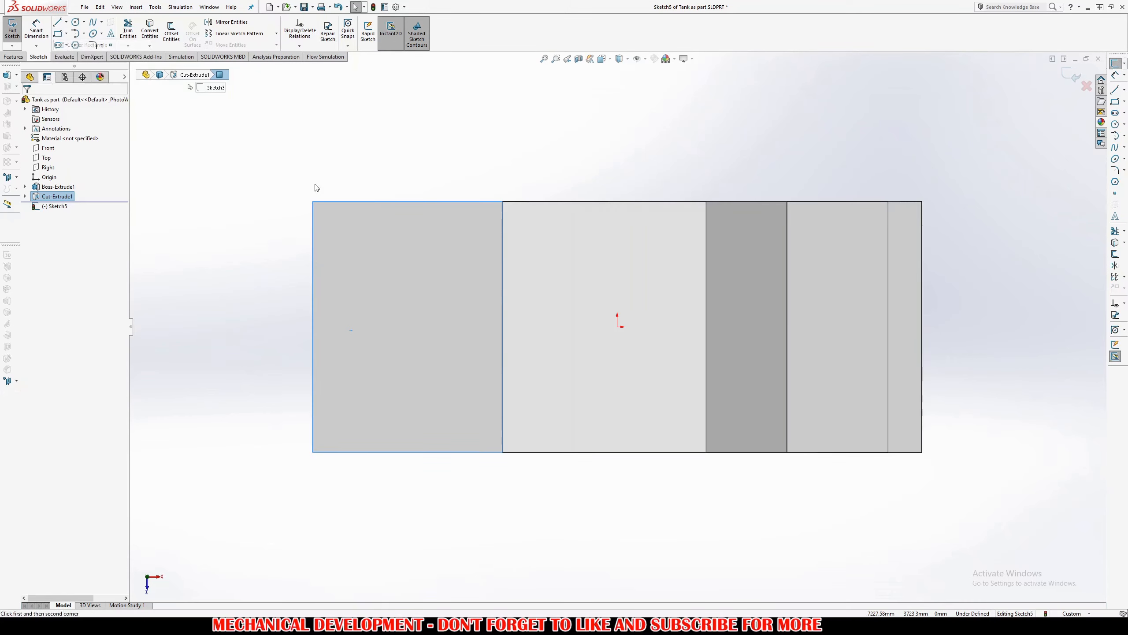
{"action": "left_click", "coordinate": [312, 201]}
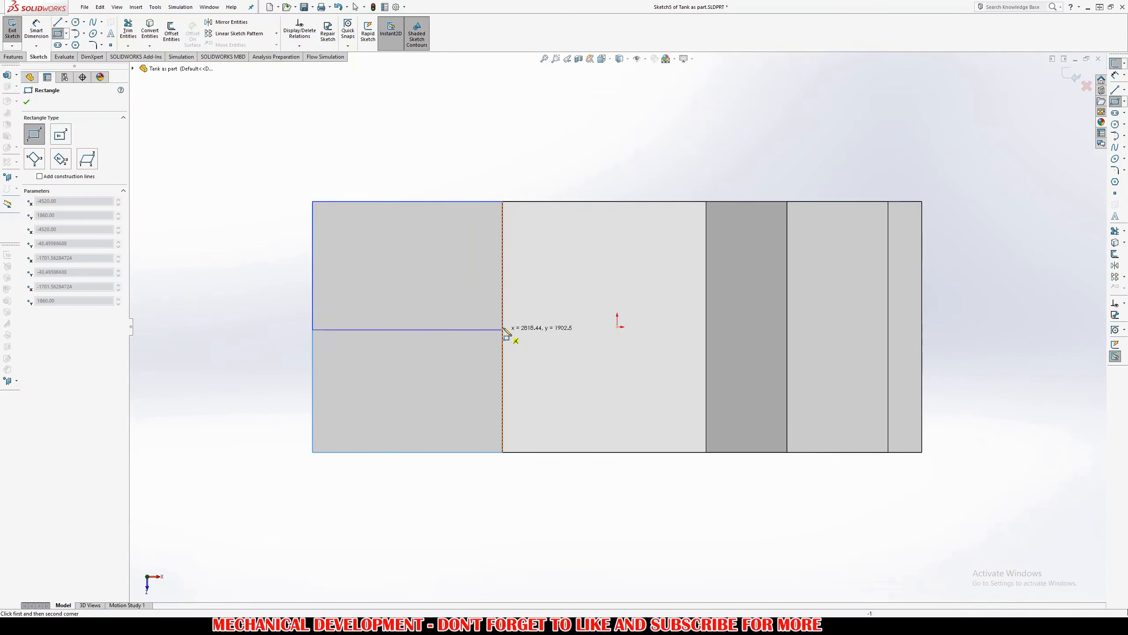
{"action": "left_click", "coordinate": [503, 302]}
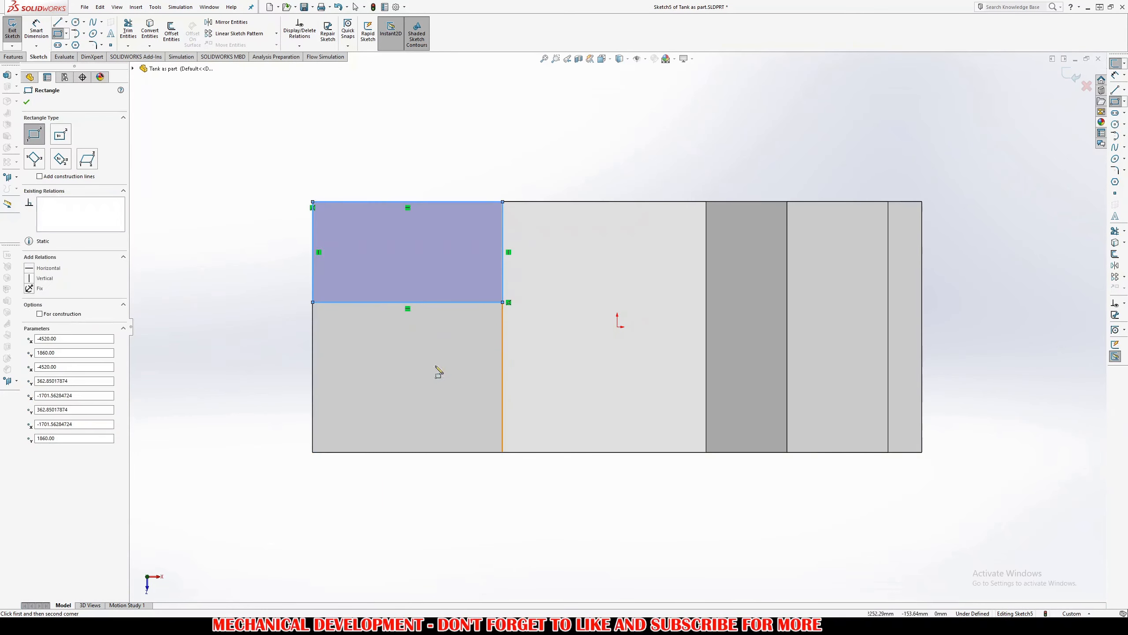
{"action": "left_click", "coordinate": [313, 452]}
{"action": "left_click", "coordinate": [502, 356]}
{"action": "key", "text": "Escape"}
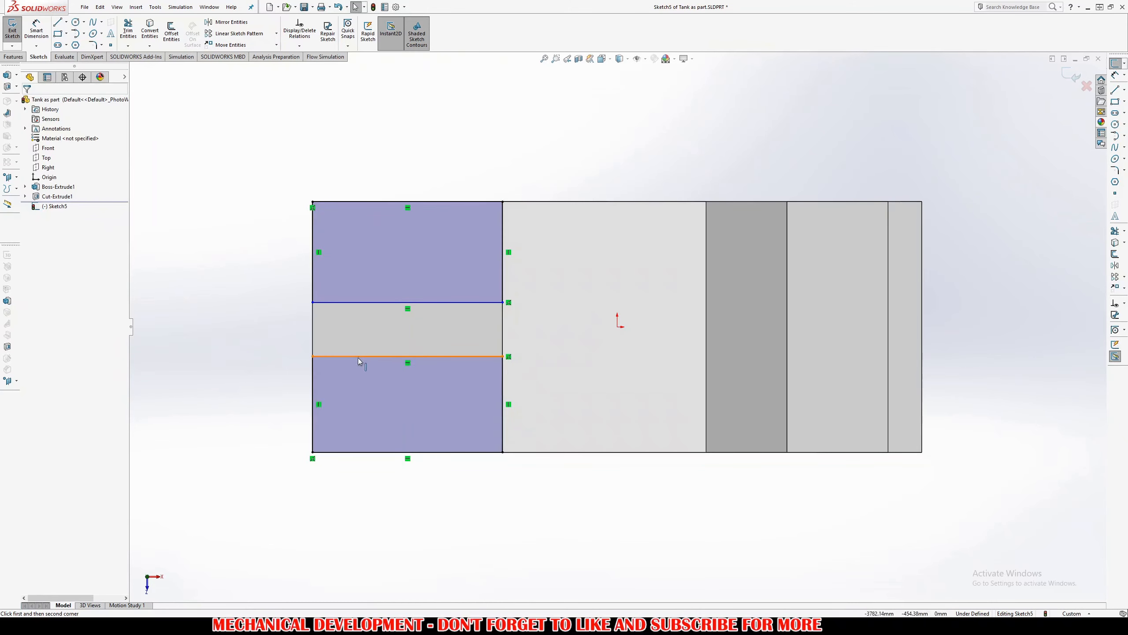
Set the distance between the two rectangles' inner edges to 300 mm and shift the strip towards the middle of the slab
{"action": "key", "text": "d"}
{"action": "left_click", "coordinate": [357, 356]}
{"action": "left_click", "coordinate": [361, 303]}
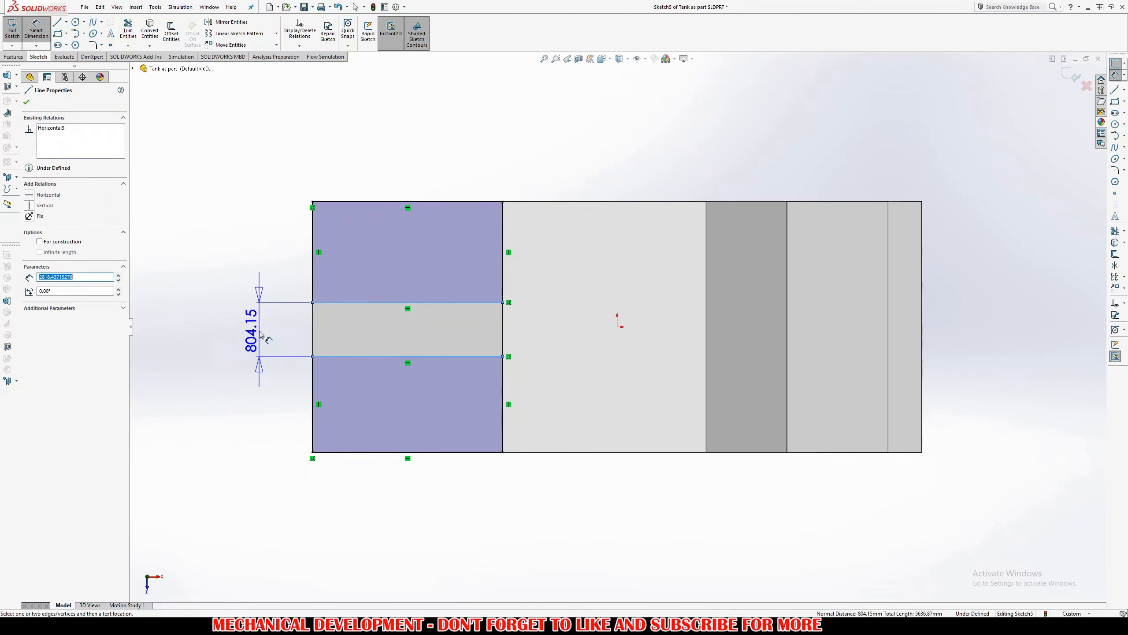
{"action": "left_click", "coordinate": [261, 335]}
{"action": "type", "text": "300"}
{"action": "key", "text": "Return"}
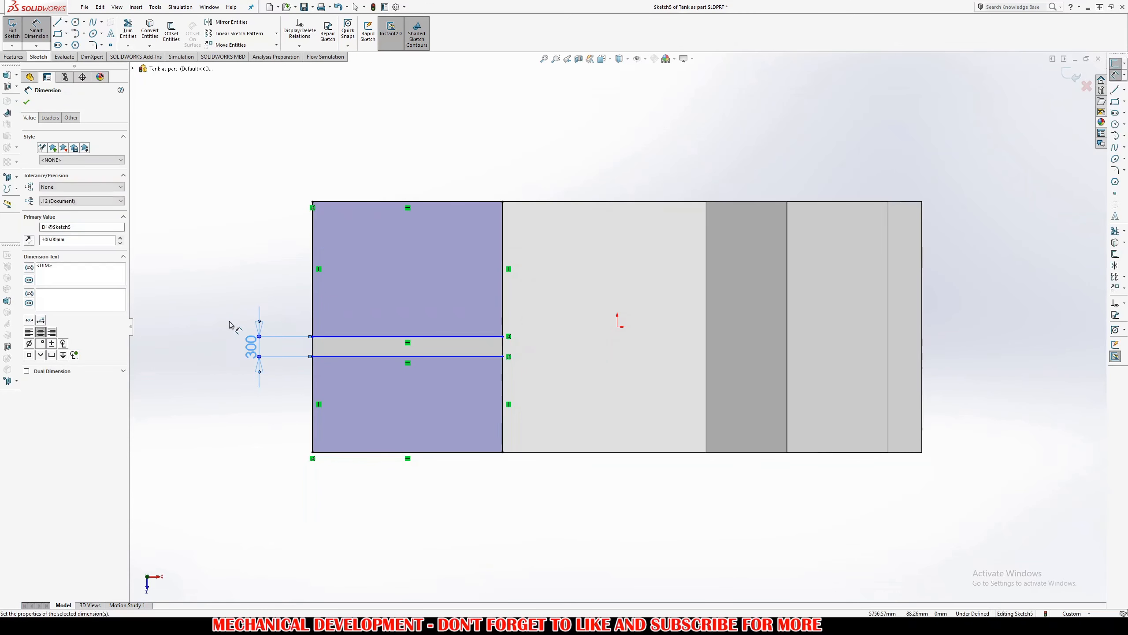
{"action": "key", "text": "Escape"}
{"action": "left_click_drag", "start_coordinate": [319, 356], "coordinate": [329, 336]}
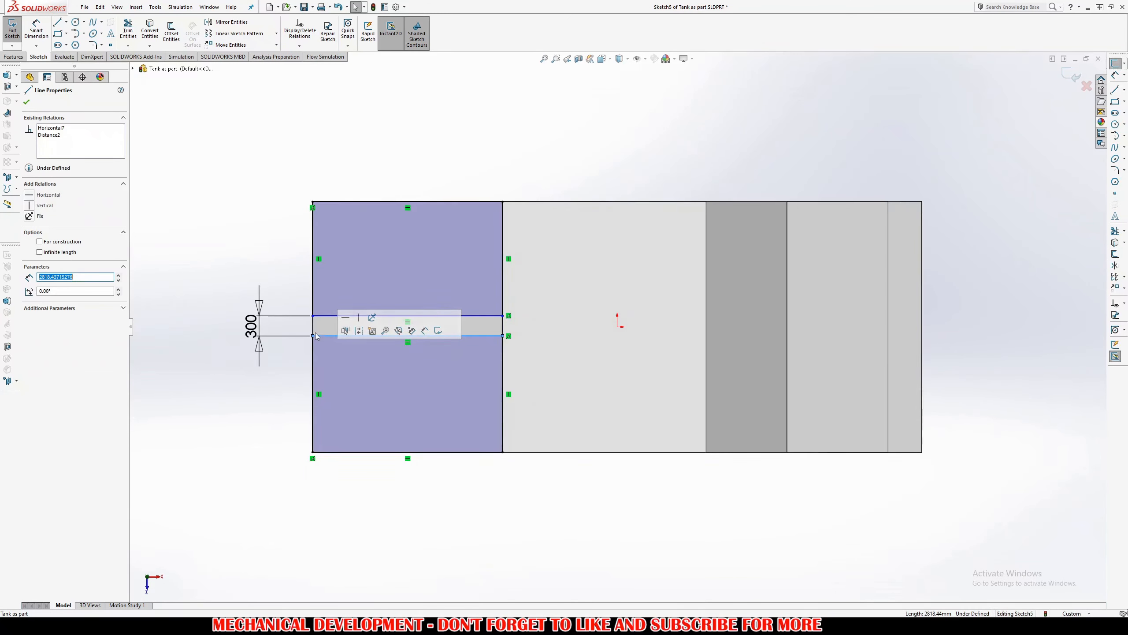
Draw a vertical construction line across the strip between the midpoints of the two rectangles' inner edges
{"action": "key", "text": "l"}
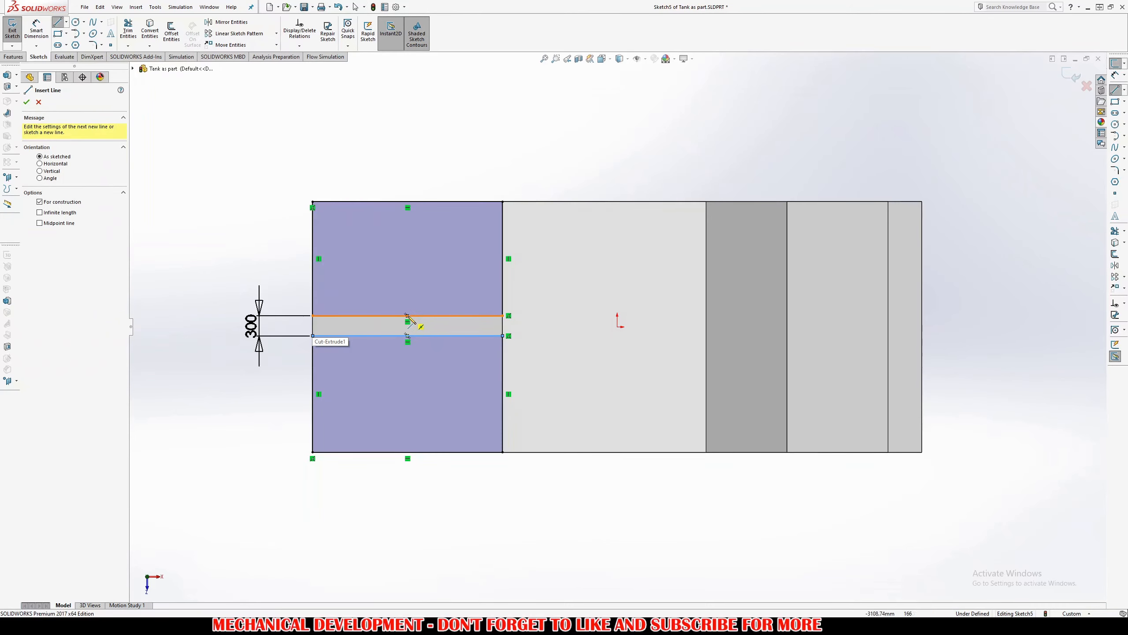
{"action": "left_click", "coordinate": [407, 316]}
{"action": "left_click", "coordinate": [407, 335]}
{"action": "key", "text": "Escape"}
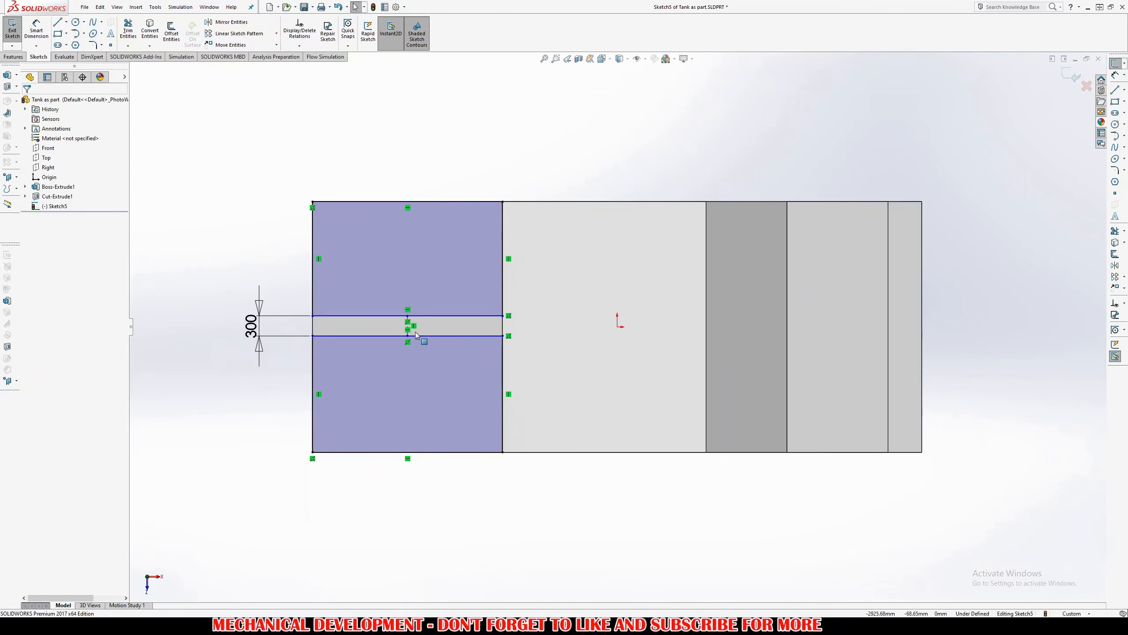
Centre the strip with a horizontal construction line from that line's midpoint to the midpoint of the slab's front edge
{"action": "key", "text": "l"}
{"action": "scroll", "coordinate": [415, 332], "scroll_direction": "down", "scroll_amount": 7}
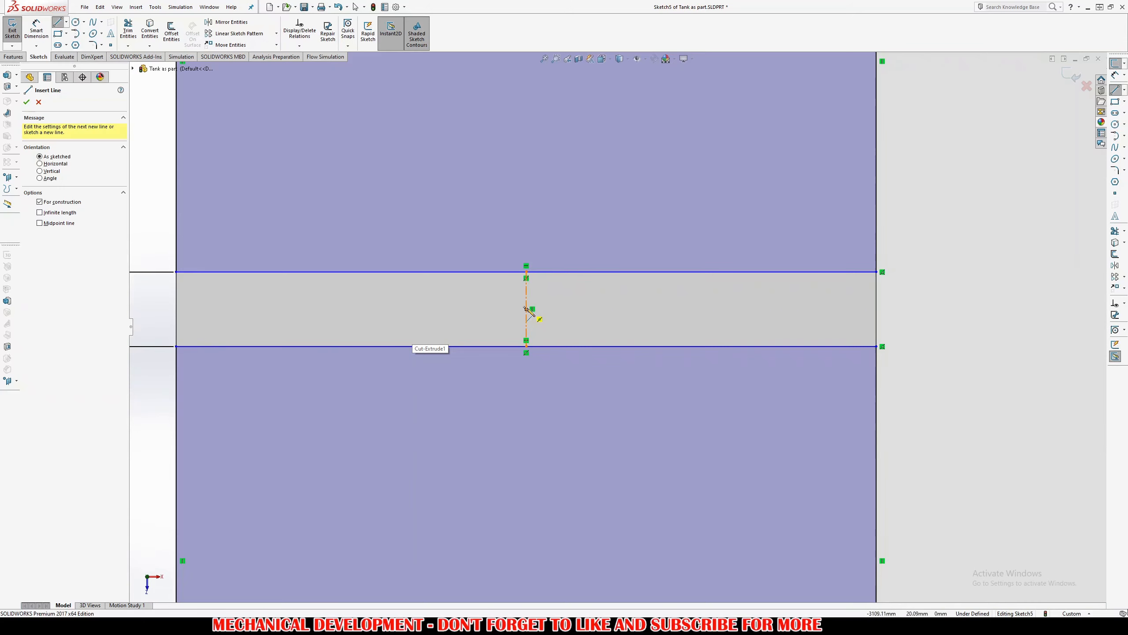
{"action": "left_click", "coordinate": [527, 309]}
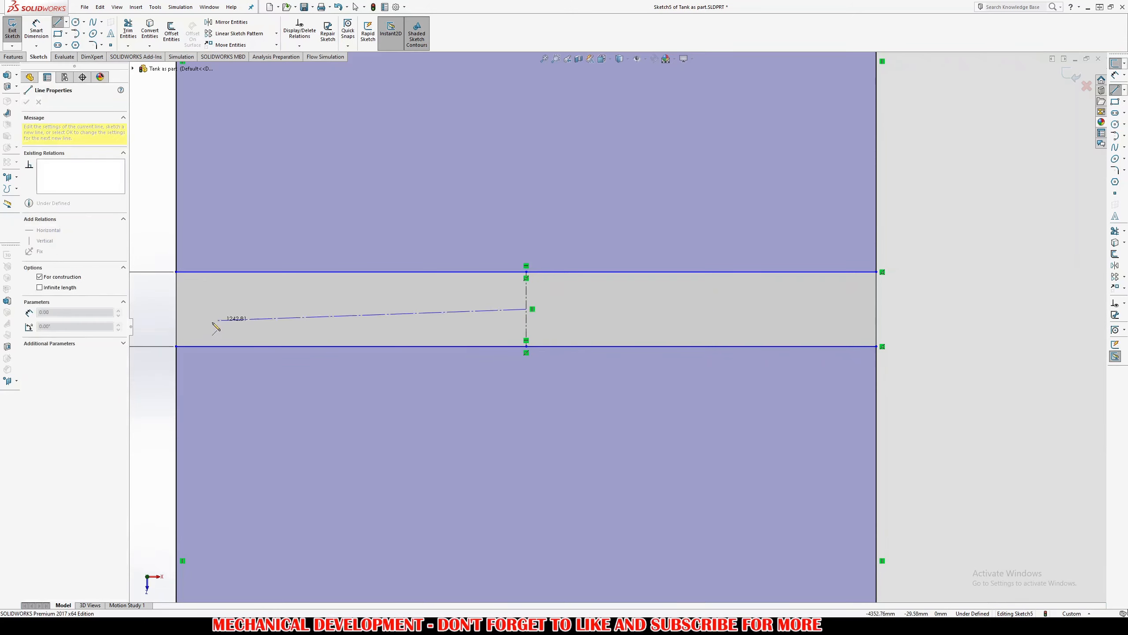
{"action": "left_click", "coordinate": [176, 313]}
{"action": "key", "text": "Escape"}
{"action": "left_click", "coordinate": [223, 313]}
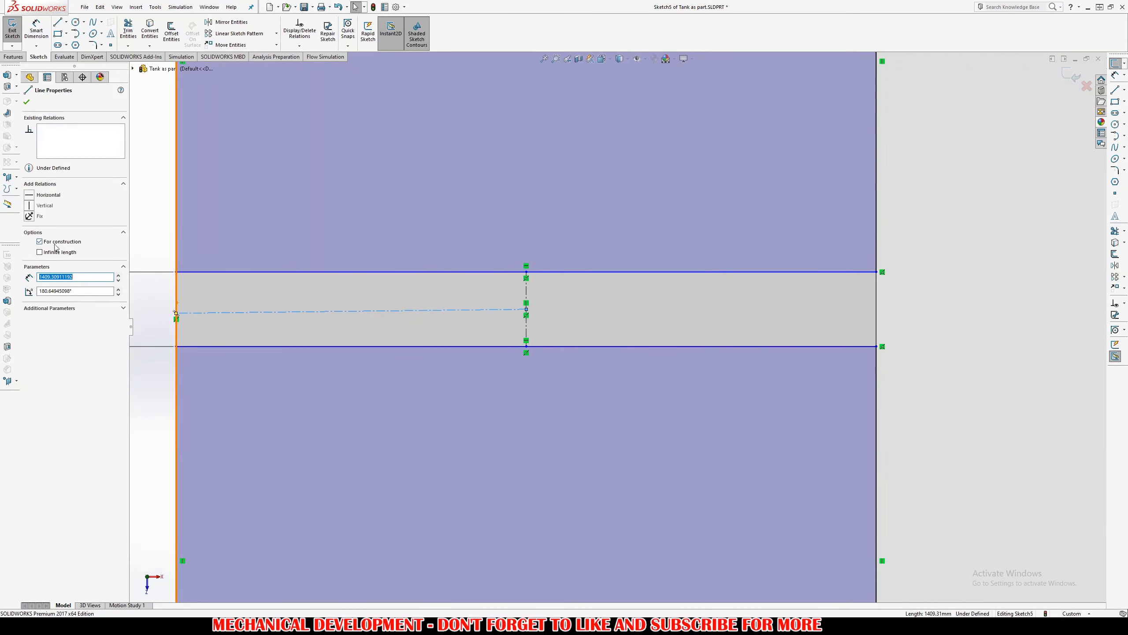
{"action": "left_click", "coordinate": [48, 198]}
{"action": "scroll", "coordinate": [584, 328], "scroll_direction": "up", "scroll_amount": 5}
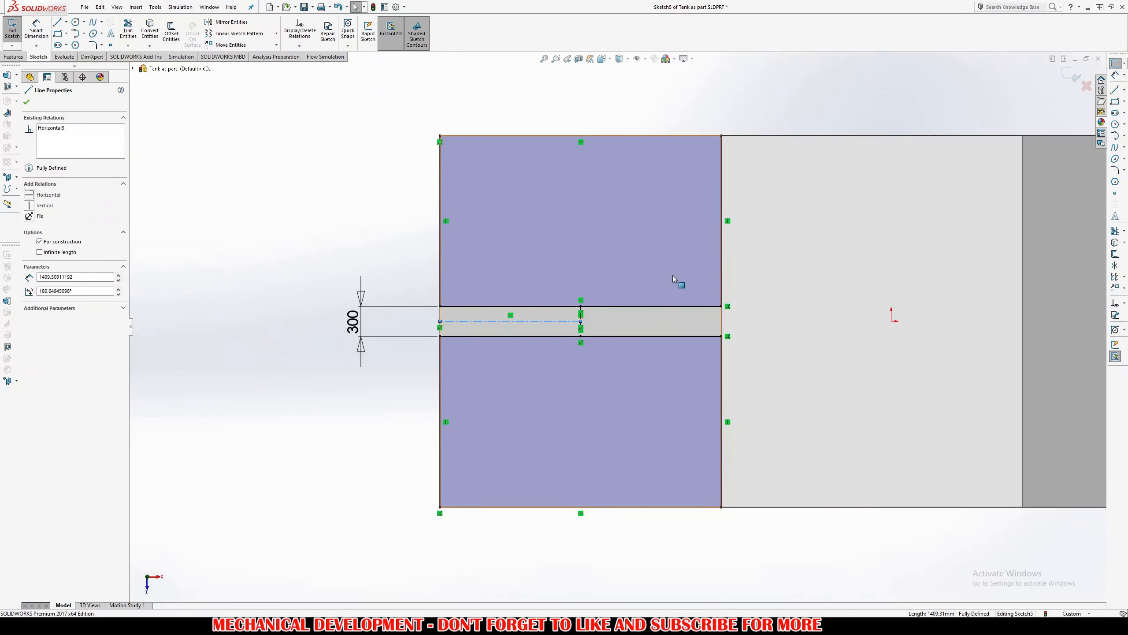
Extrude-cut both rectangles up to the underside face of the gun slab so that only the centre barrel remains
{"action": "left_click", "coordinate": [1074, 75]}
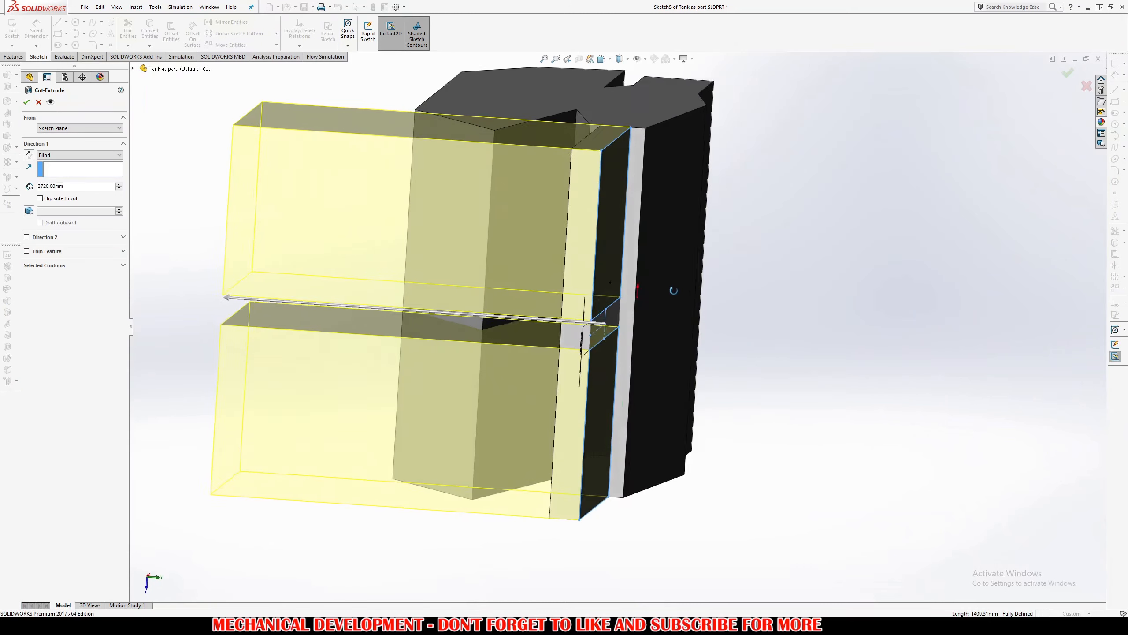
{"action": "left_click", "coordinate": [84, 129]}
{"action": "left_click", "coordinate": [60, 320]}
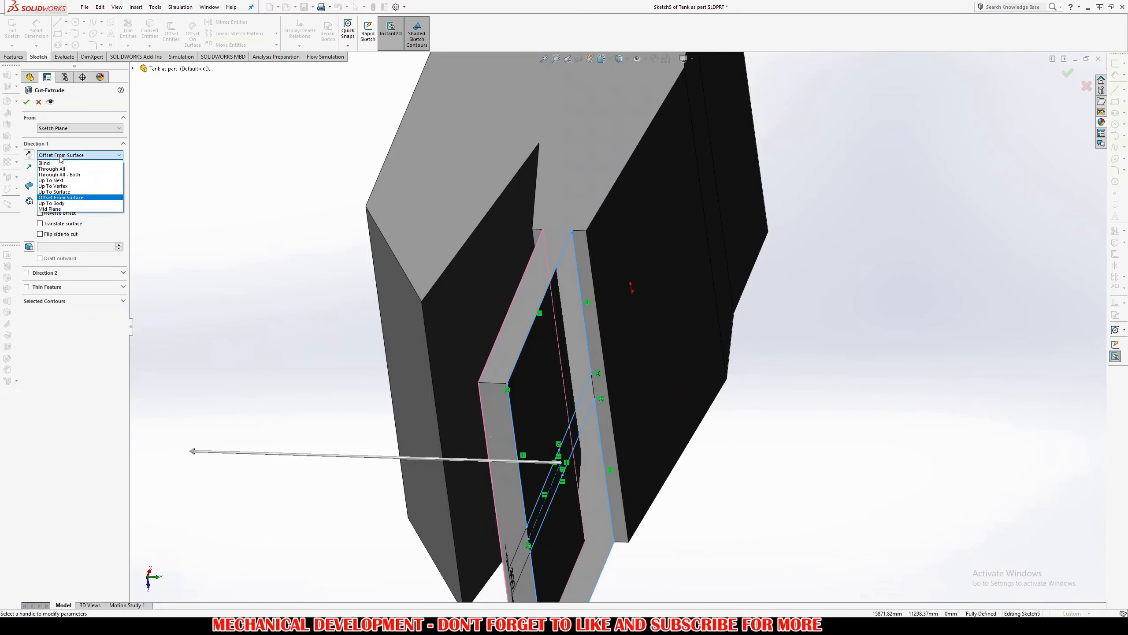
{"action": "left_click", "coordinate": [83, 192]}
{"action": "middle_click_drag", "start_coordinate": [485, 340], "coordinate": [621, 356]}
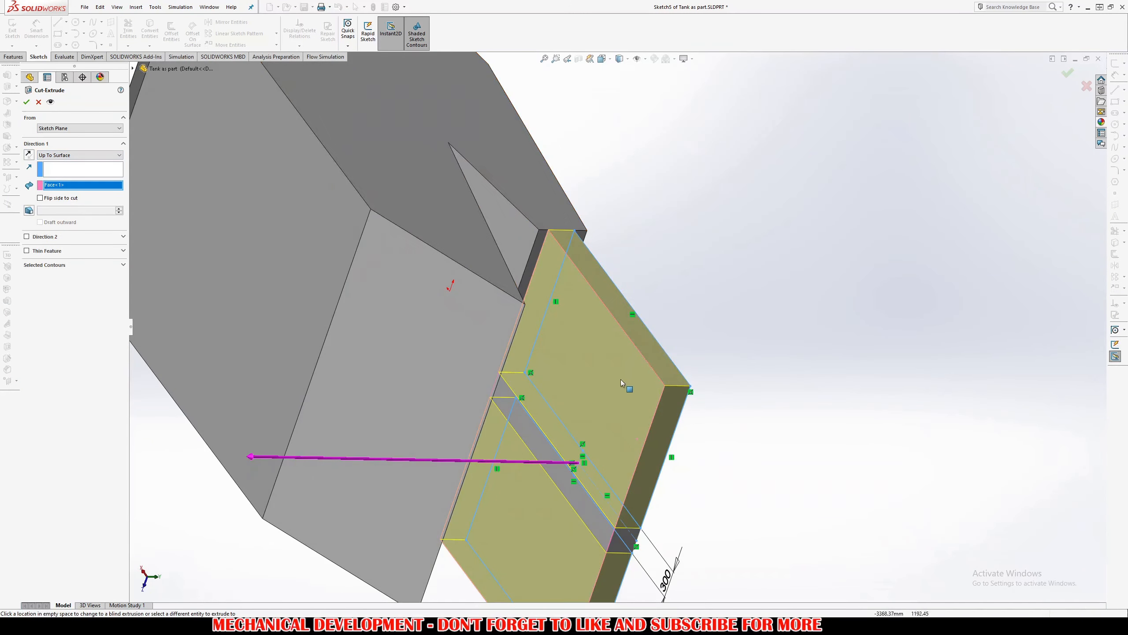
{"action": "left_click", "coordinate": [26, 103]}
Start a sketch on the turret's rear top face and view it from directly above
{"action": "middle_click_drag", "start_coordinate": [577, 312], "coordinate": [618, 351]}
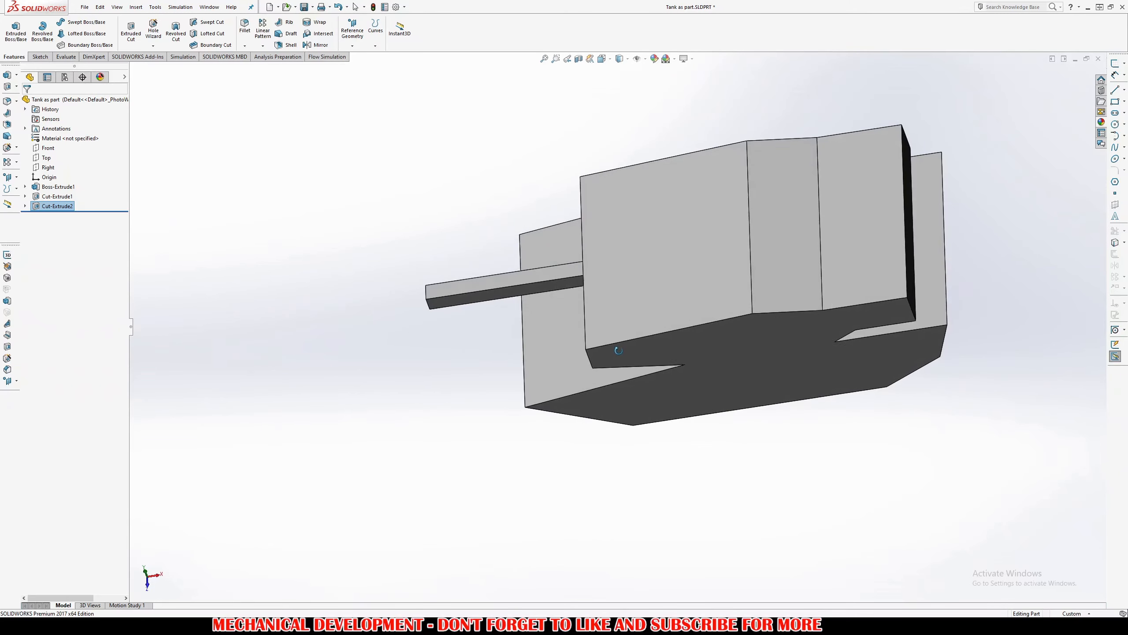
{"action": "scroll", "coordinate": [658, 355], "scroll_direction": "up", "scroll_amount": 8}
{"action": "scroll", "coordinate": [651, 296], "scroll_direction": "down", "scroll_amount": 8}
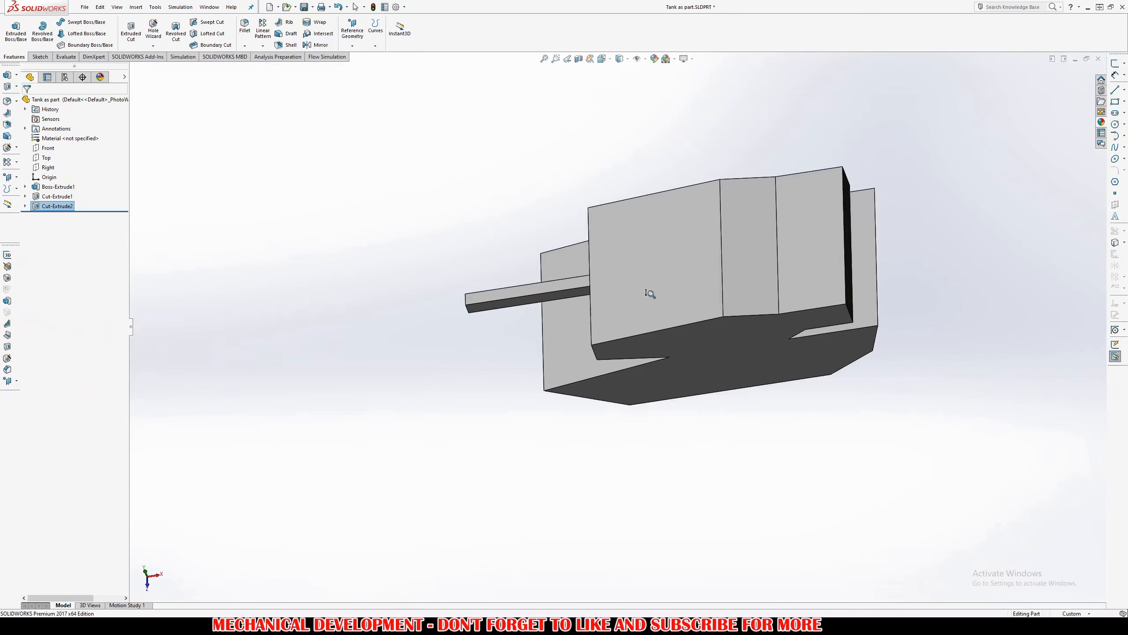
{"action": "middle_click_drag", "start_coordinate": [580, 299], "coordinate": [583, 214]}
{"action": "middle_click_drag", "start_coordinate": [697, 236], "coordinate": [652, 381], "text": "ctrl"}
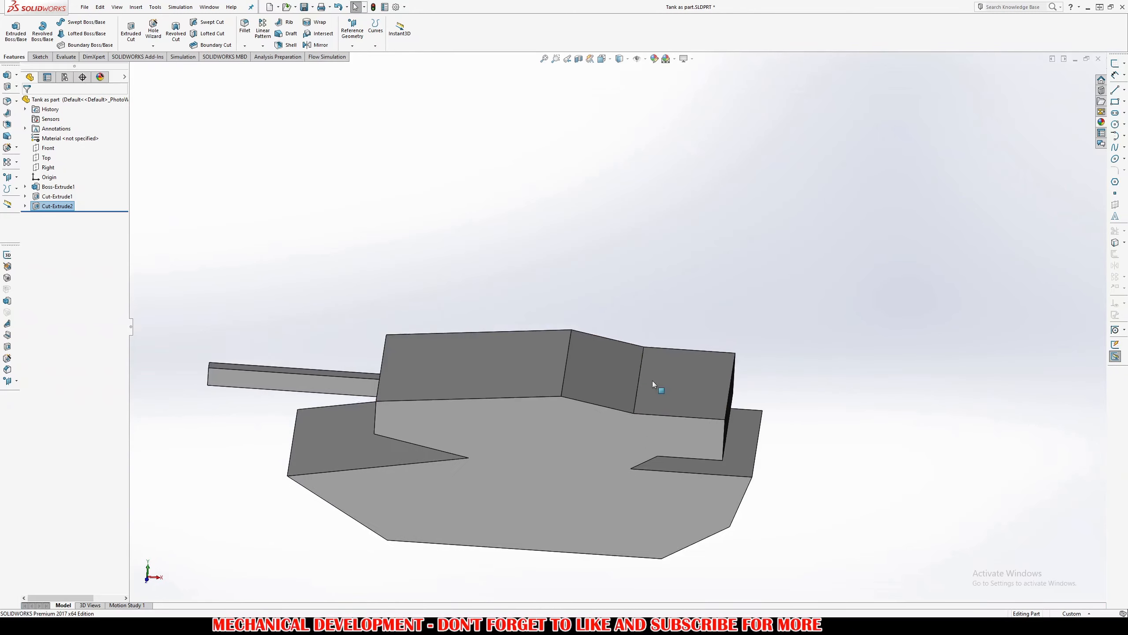
{"action": "key", "text": "e"}
{"action": "left_click", "coordinate": [682, 393]}
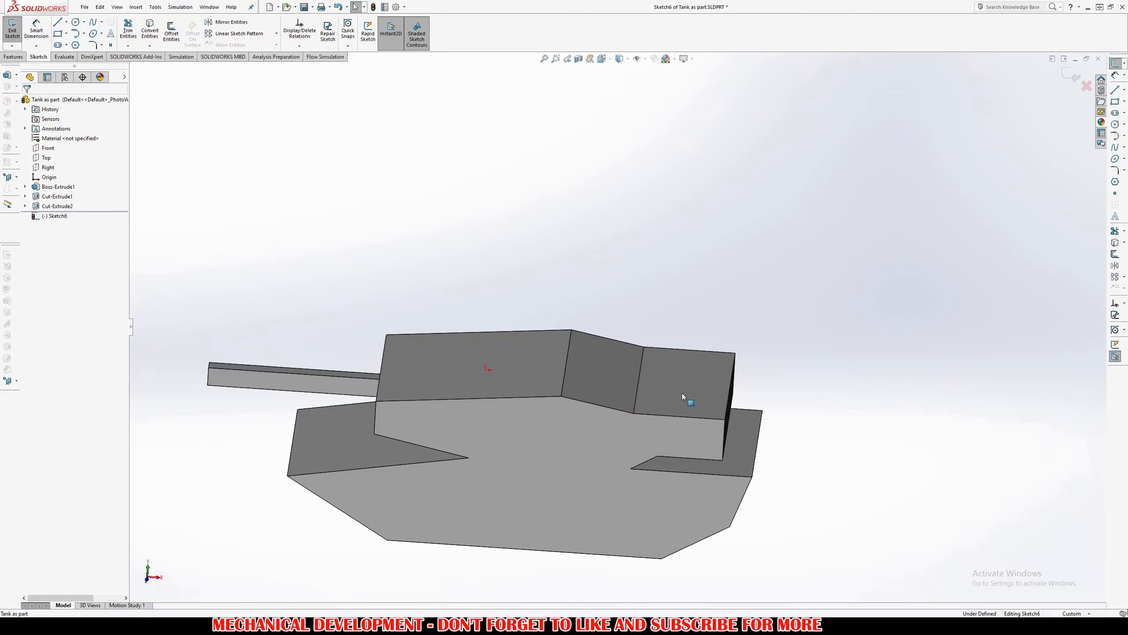
{"action": "middle_click_drag", "start_coordinate": [670, 336], "coordinate": [650, 446]}
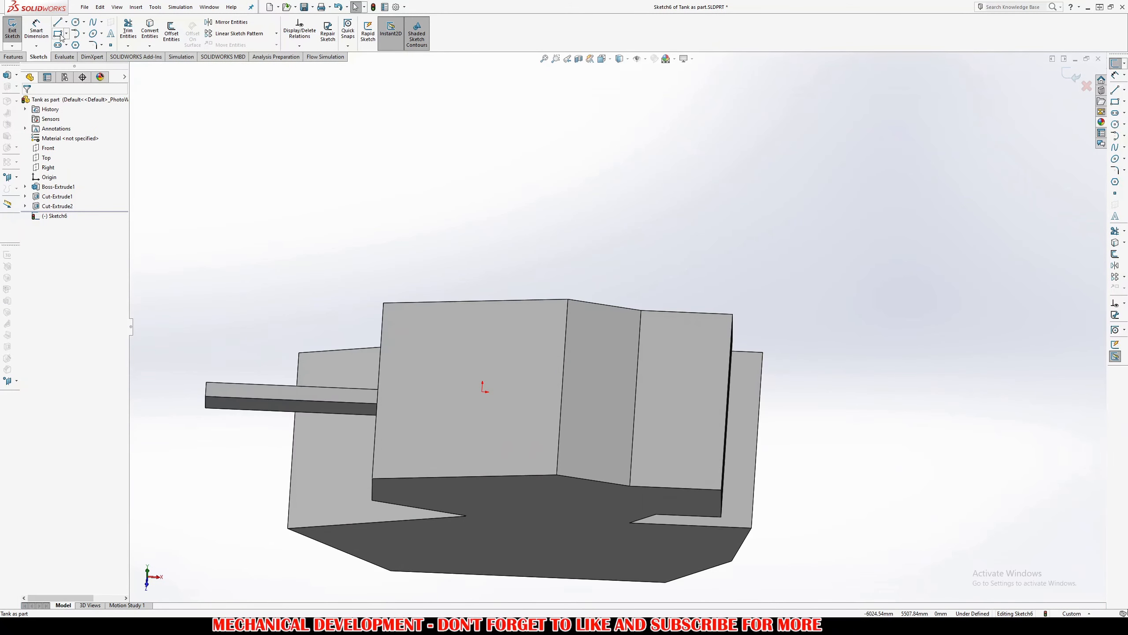
{"action": "middle_click_drag", "start_coordinate": [582, 307], "coordinate": [581, 352]}
{"action": "key", "text": "ctrl+8"}
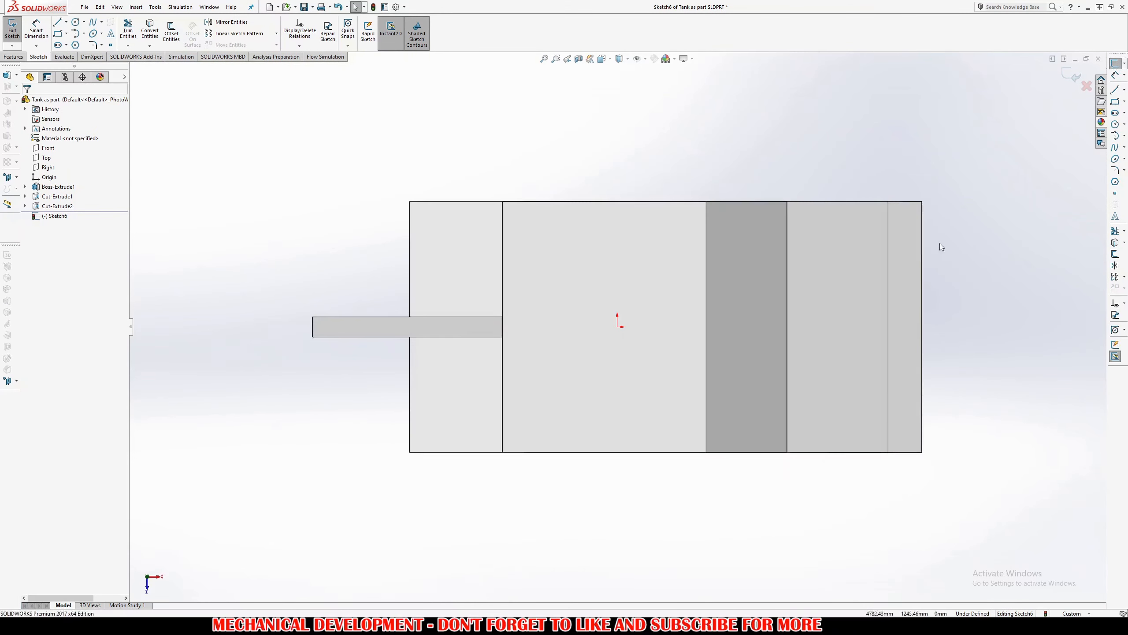
Sketch an open three-line trapezoid on the rear top face, ending on its front edge, with a vertical rear line about 2780 mm long
{"action": "scroll", "coordinate": [937, 246], "scroll_direction": "down", "scroll_amount": 2}
{"action": "key", "text": "alt+Tab"}
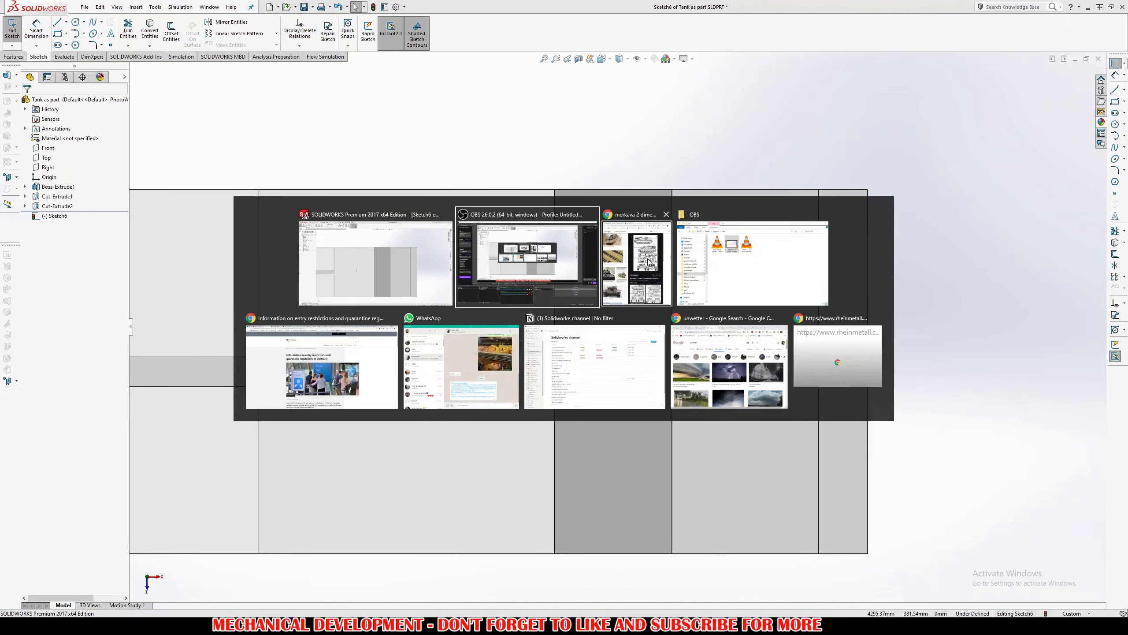
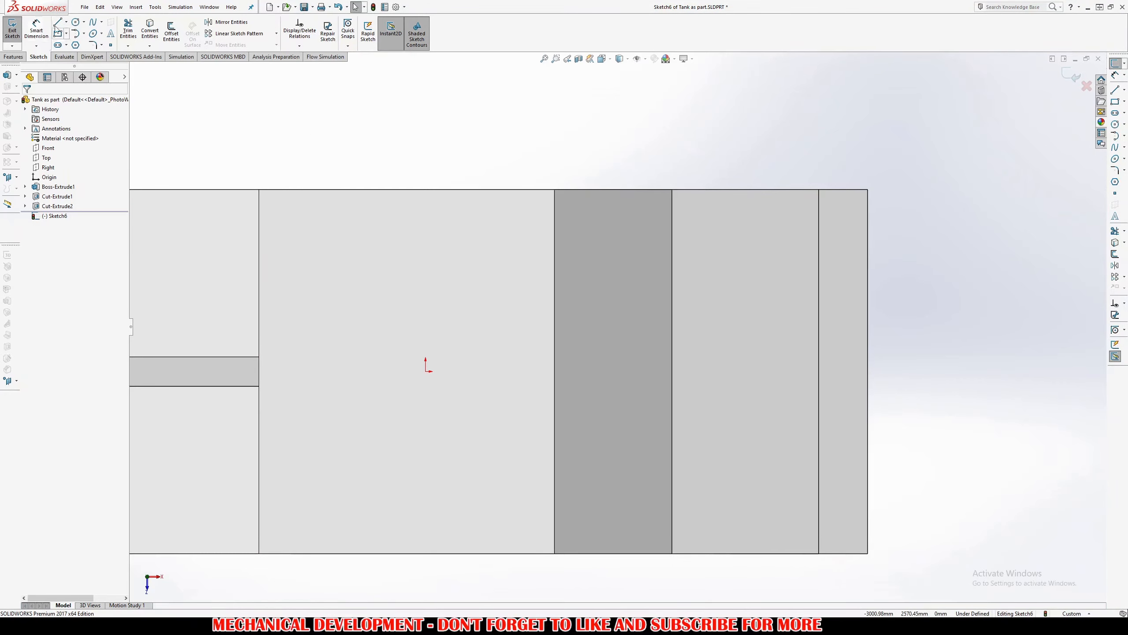
{"action": "left_click", "coordinate": [58, 20]}
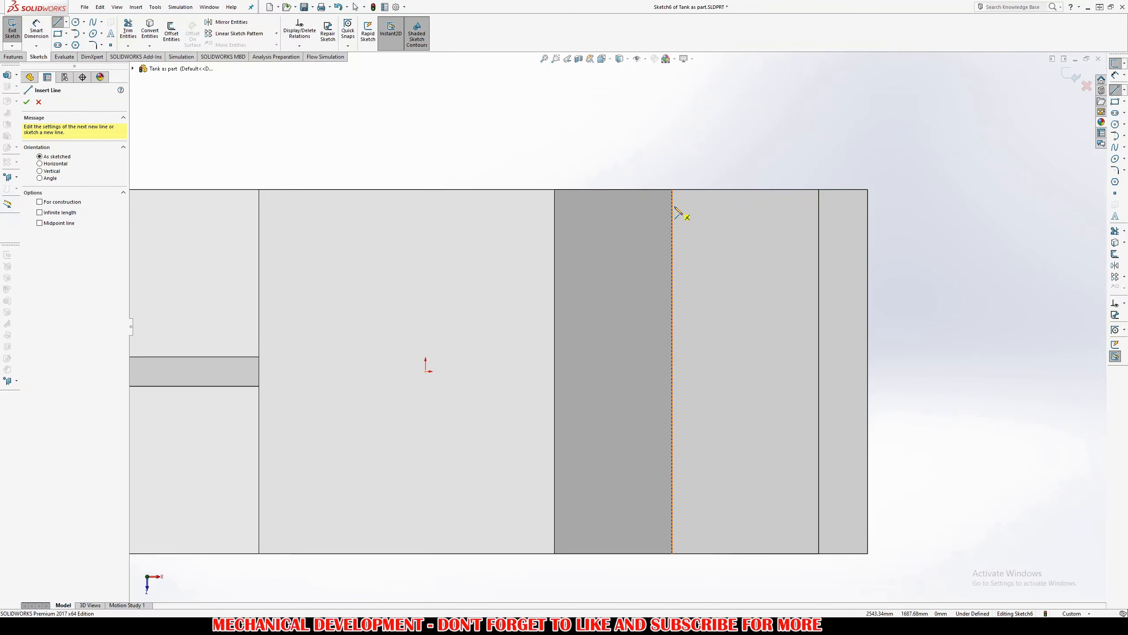
{"action": "middle_click_drag", "start_coordinate": [675, 207], "coordinate": [734, 245]}
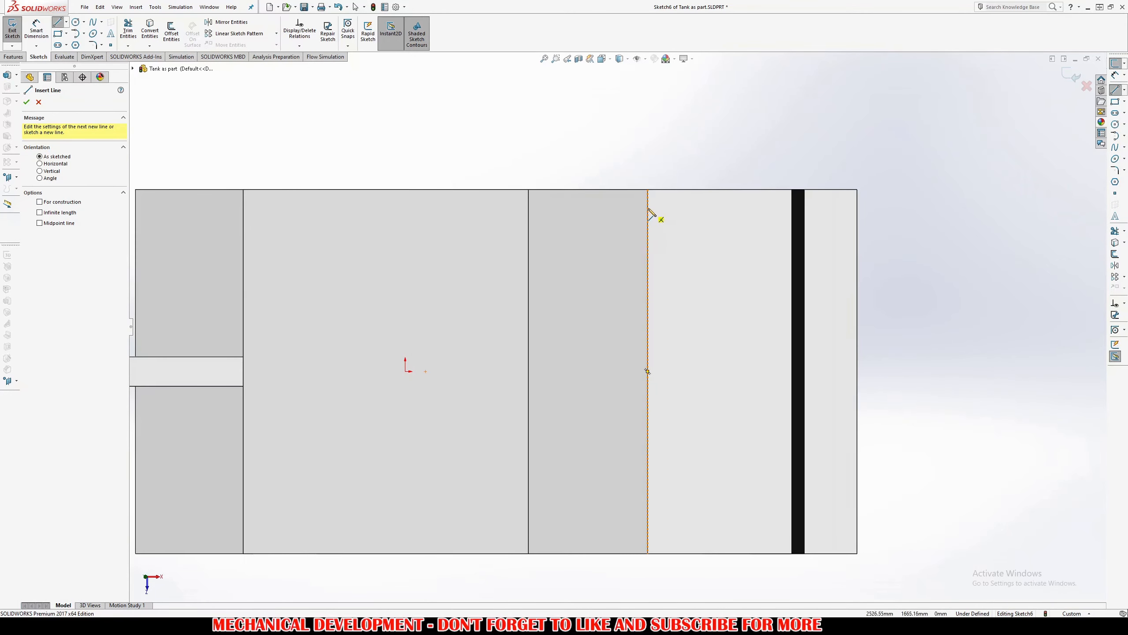
{"action": "left_click", "coordinate": [648, 203]}
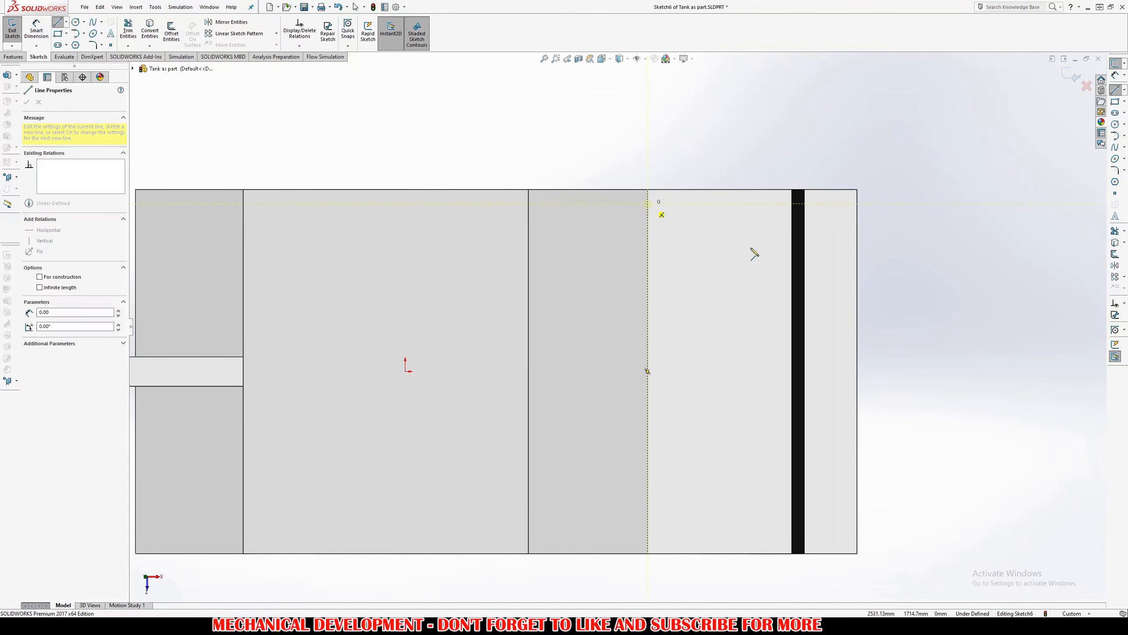
{"action": "left_click", "coordinate": [773, 232]}
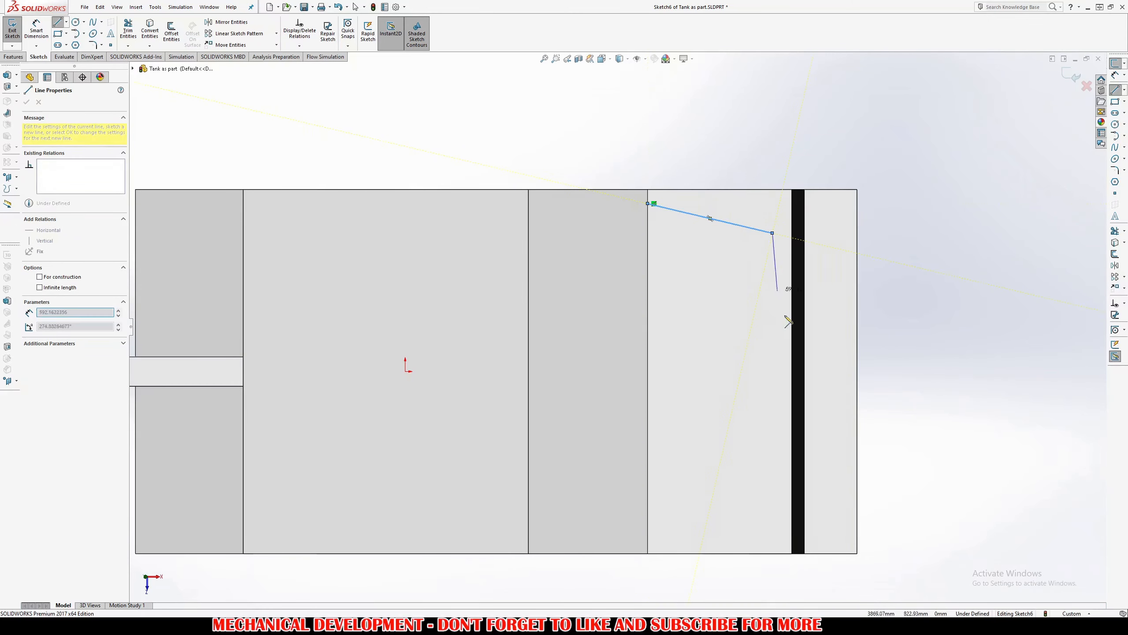
{"action": "left_click", "coordinate": [772, 504]}
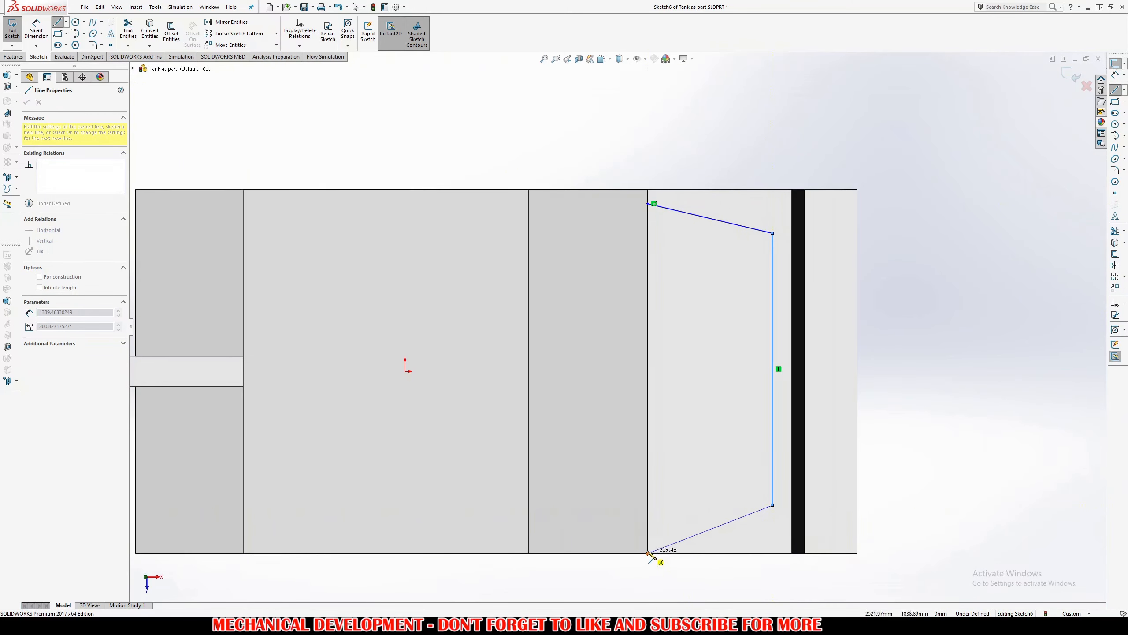
{"action": "left_click", "coordinate": [647, 546]}
{"action": "scroll", "coordinate": [736, 438], "scroll_direction": "up", "scroll_amount": 2}
{"action": "middle_click_drag", "start_coordinate": [735, 435], "coordinate": [734, 412]}
{"action": "key", "text": "Escape"}
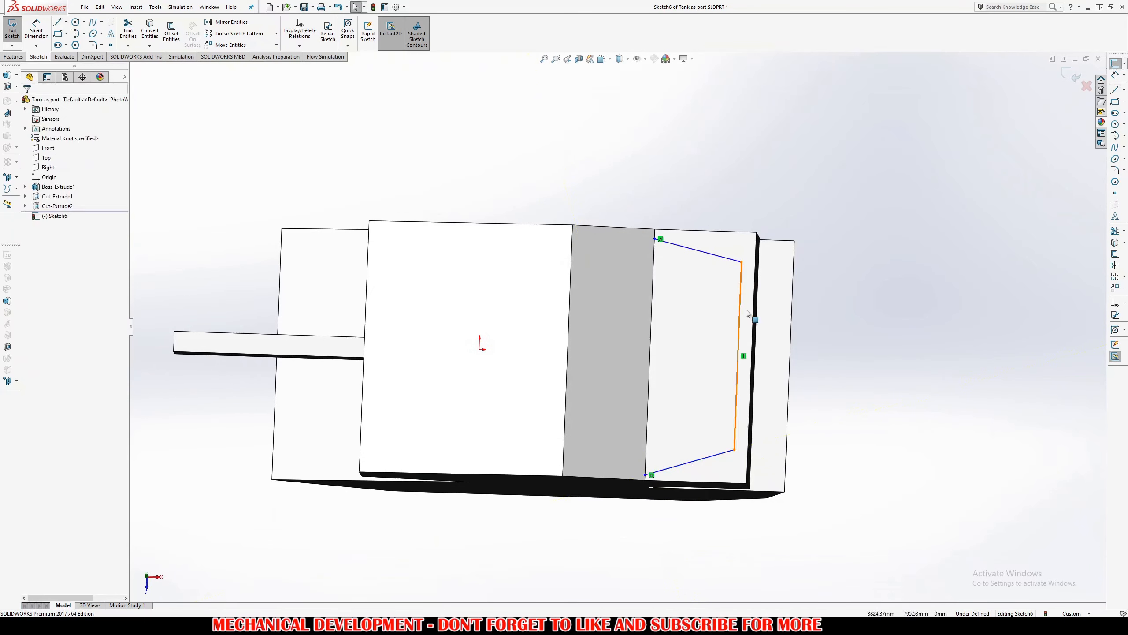
Connect the vertical line's midpoint to the midpoint of the face's rear edge with a horizontal construction line
{"action": "key", "text": "l"}
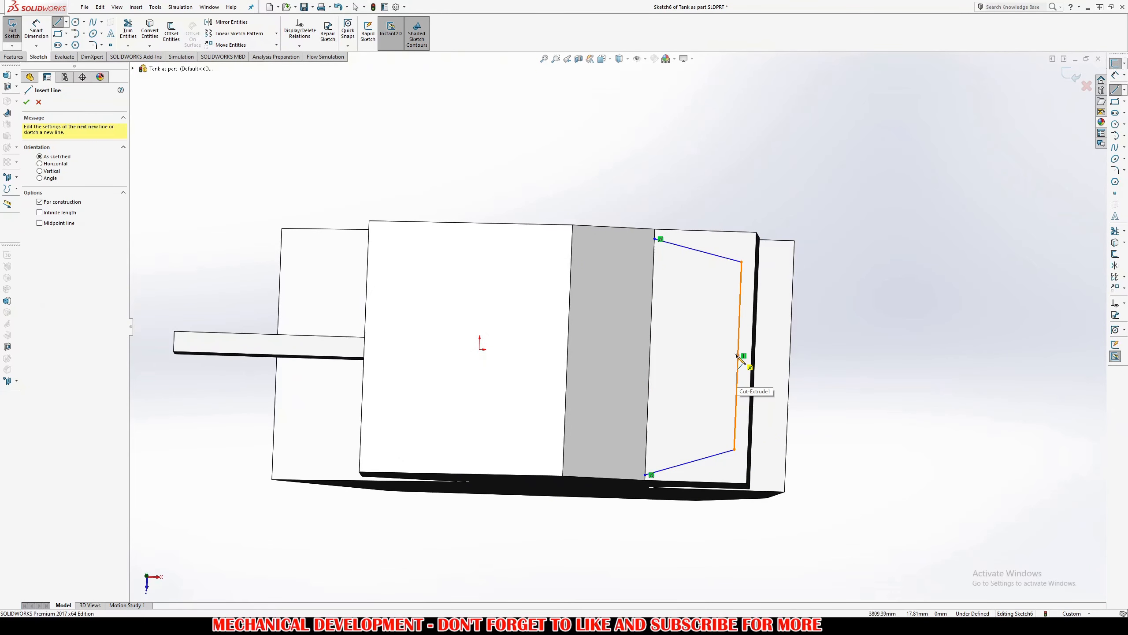
{"action": "left_click", "coordinate": [738, 356]}
{"action": "left_click", "coordinate": [753, 364]}
{"action": "key", "text": "Escape"}
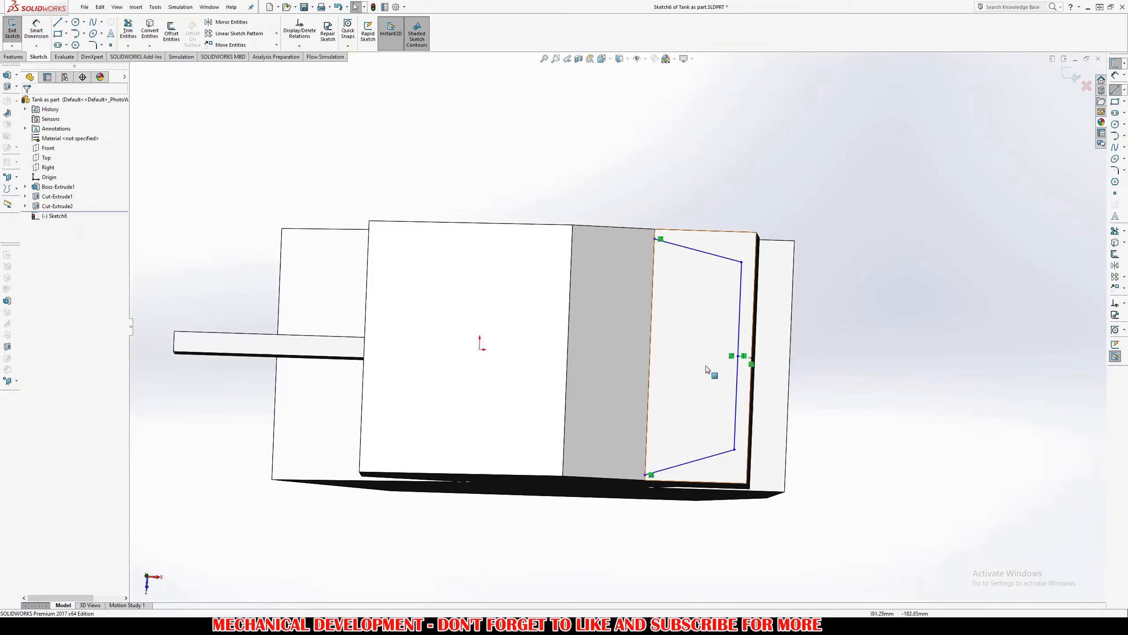
{"action": "scroll", "coordinate": [753, 363], "scroll_direction": "down", "scroll_amount": 5}
{"action": "left_click", "coordinate": [757, 310]}
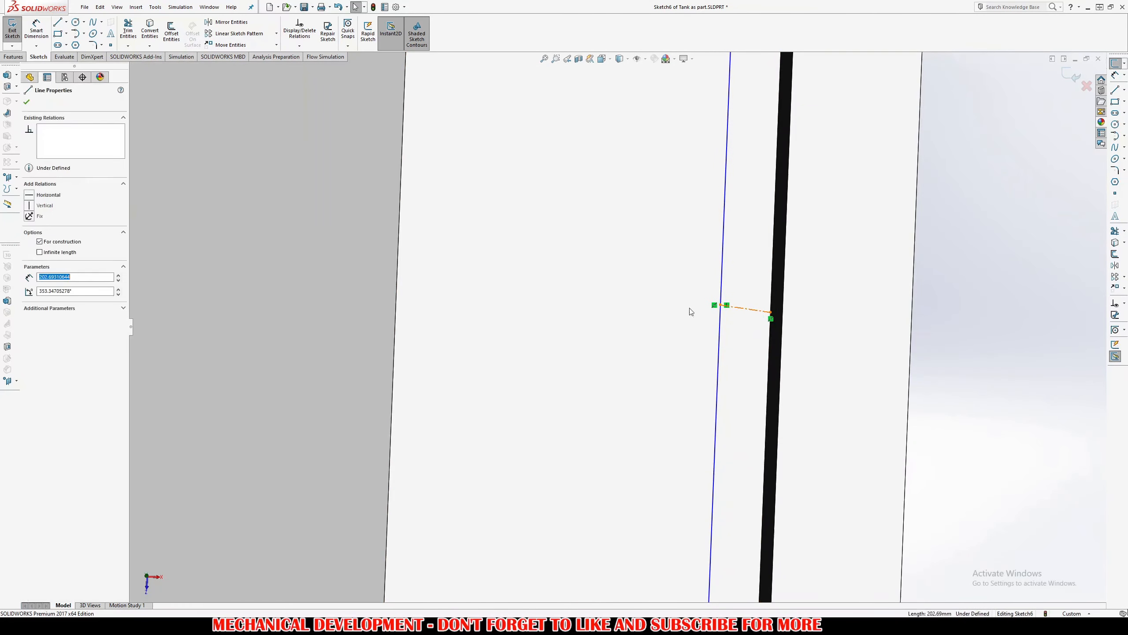
{"action": "left_click", "coordinate": [54, 195]}
{"action": "scroll", "coordinate": [706, 336], "scroll_direction": "up", "scroll_amount": 6}
Dimension the trapezoid's vertical rear line at 2800 mm
{"action": "right_click_drag", "start_coordinate": [706, 335], "coordinate": [702, 306]}
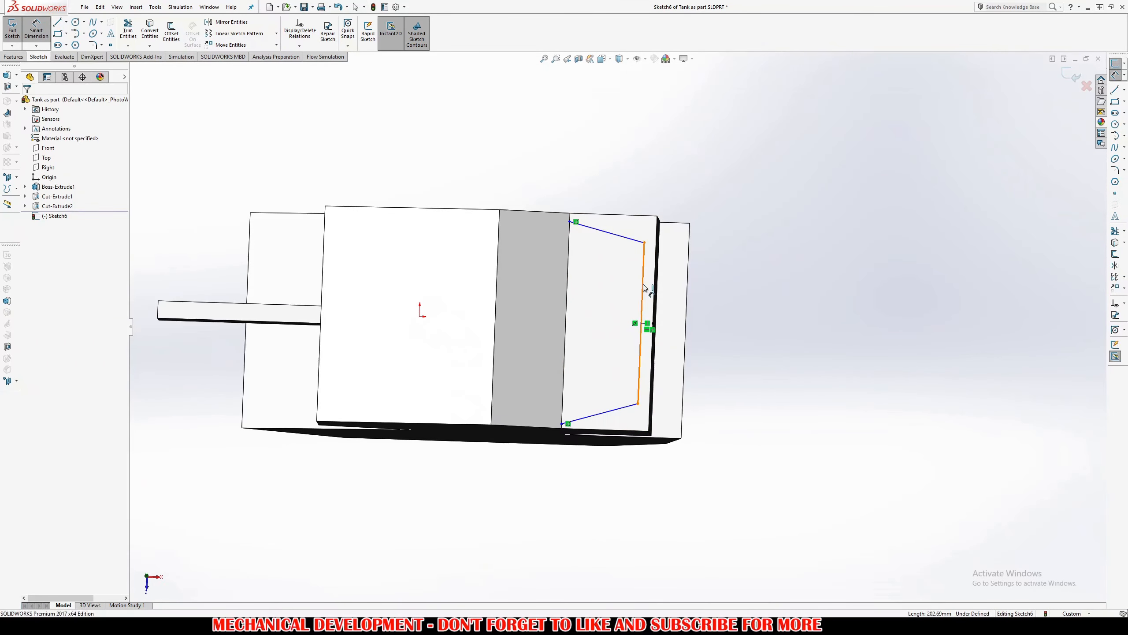
{"action": "left_click", "coordinate": [643, 285]}
{"action": "key", "text": "ctrl+8"}
{"action": "left_click", "coordinate": [983, 307]}
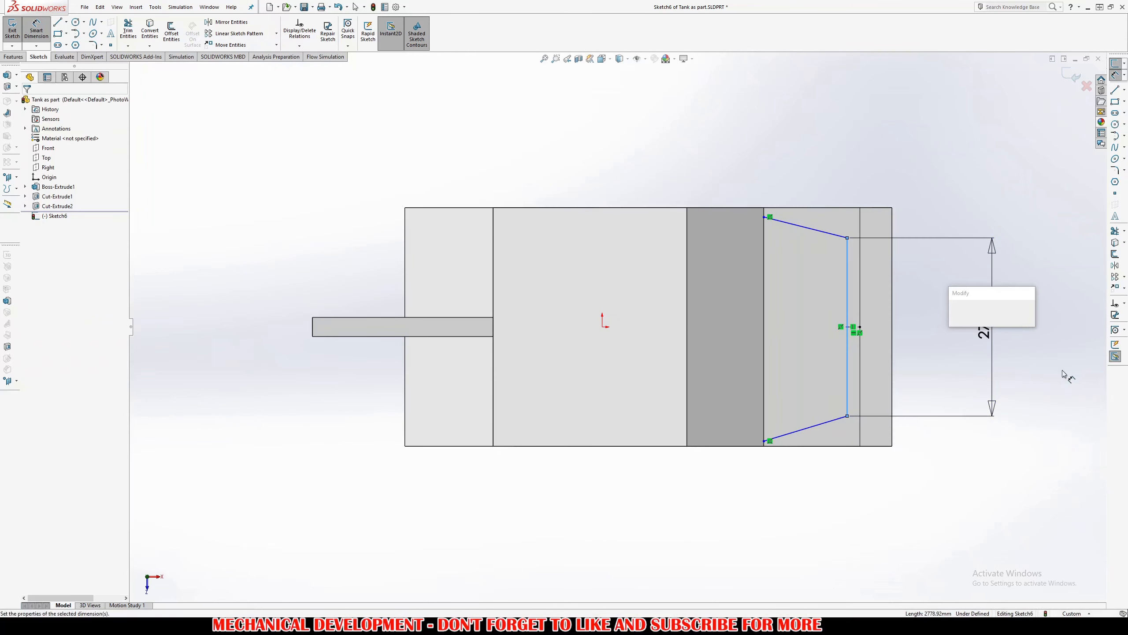
{"action": "type", "text": "288"}
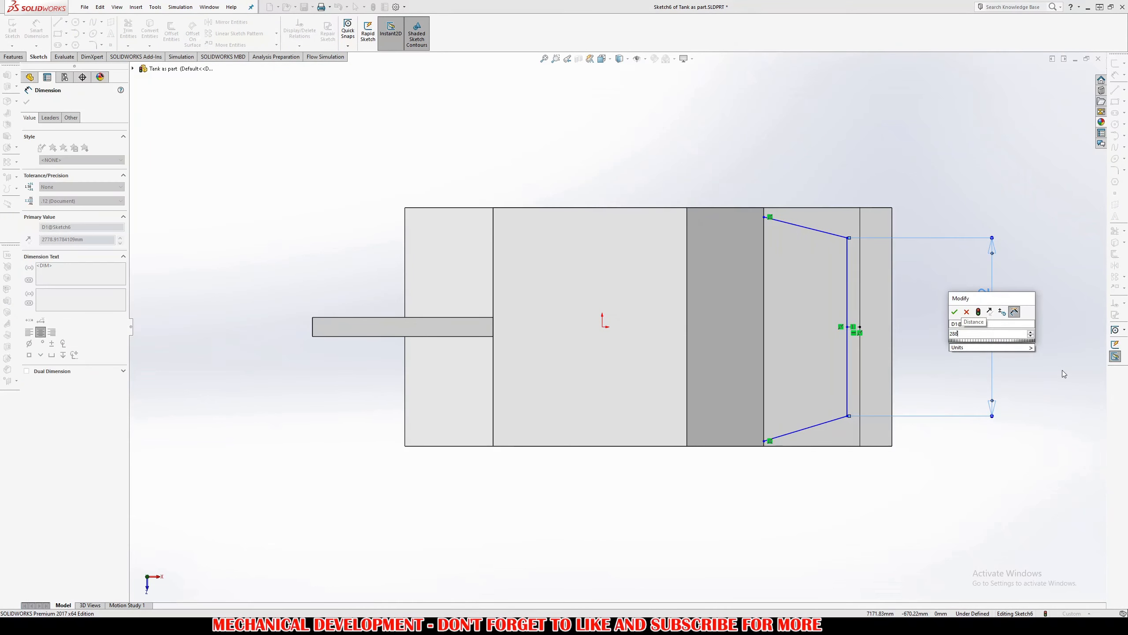
{"action": "type", "text": "0"}
{"action": "key", "text": "Return"}
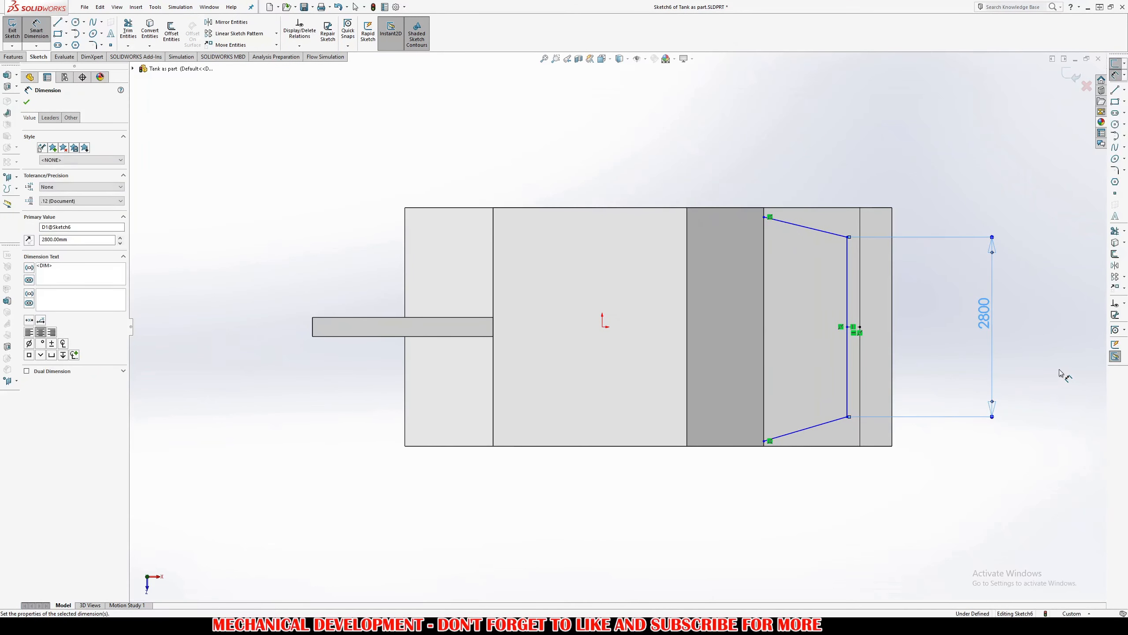
Set the angle between the upper slanted line and the vertical rear line to 100°
{"action": "left_click", "coordinate": [827, 235]}
{"action": "left_click", "coordinate": [848, 260]}
{"action": "left_click", "coordinate": [808, 250]}
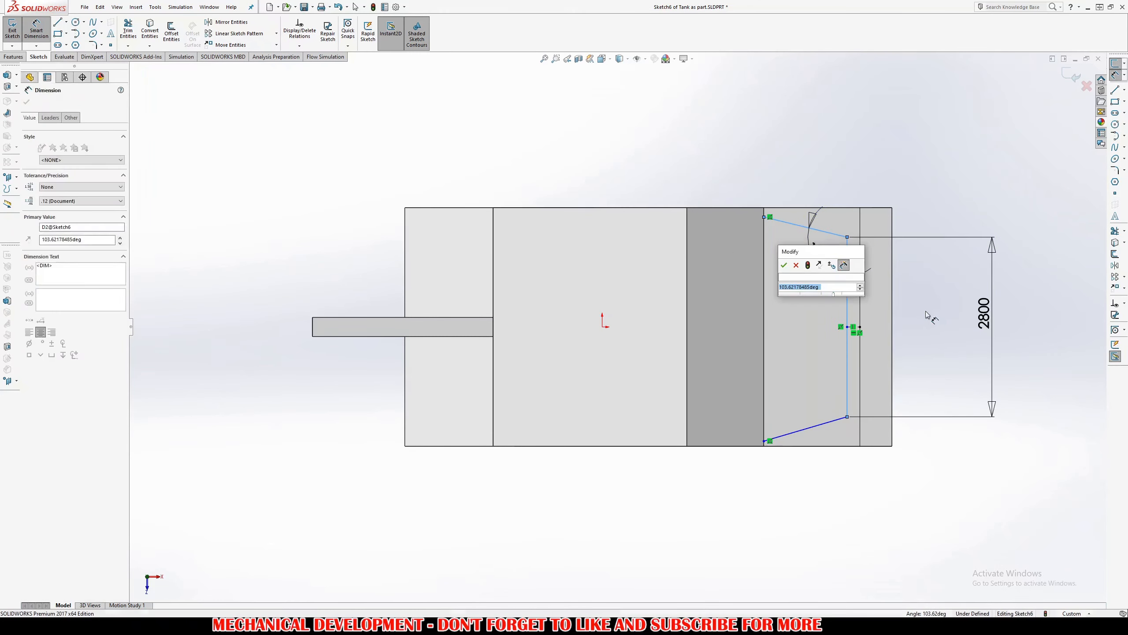
{"action": "type", "text": "100"}
{"action": "key", "text": "Return"}
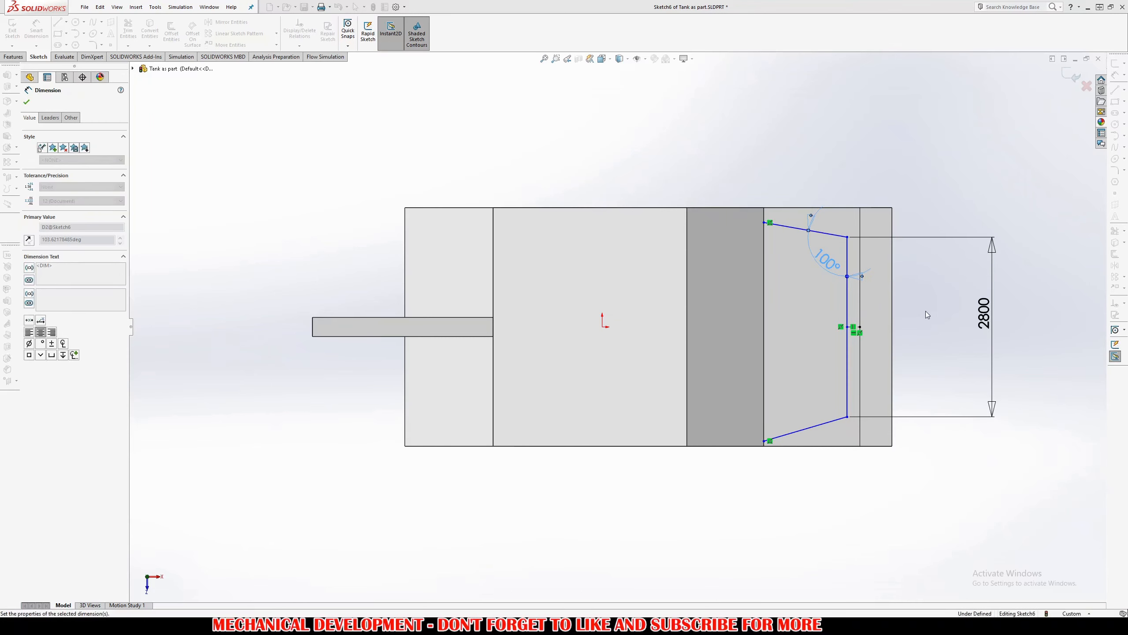
{"action": "key", "text": "Escape"}
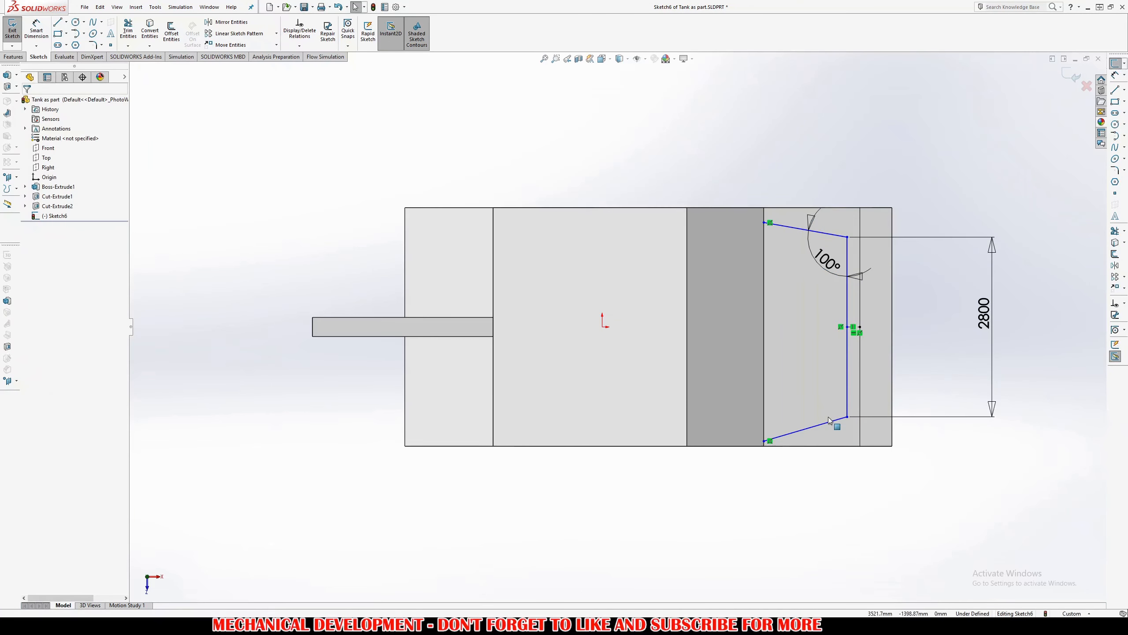
Make the upper and lower slanted lines of the trapezoid equal in length
{"action": "left_click", "coordinate": [830, 425]}
{"action": "left_click", "coordinate": [785, 226], "text": "ctrl"}
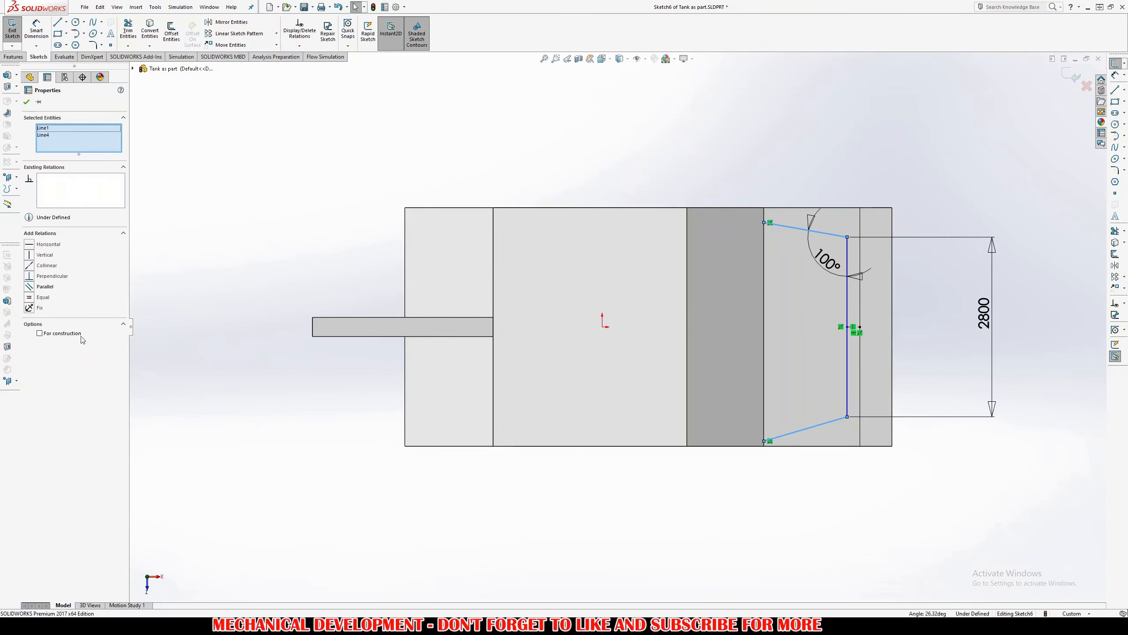
{"action": "left_click", "coordinate": [44, 297]}
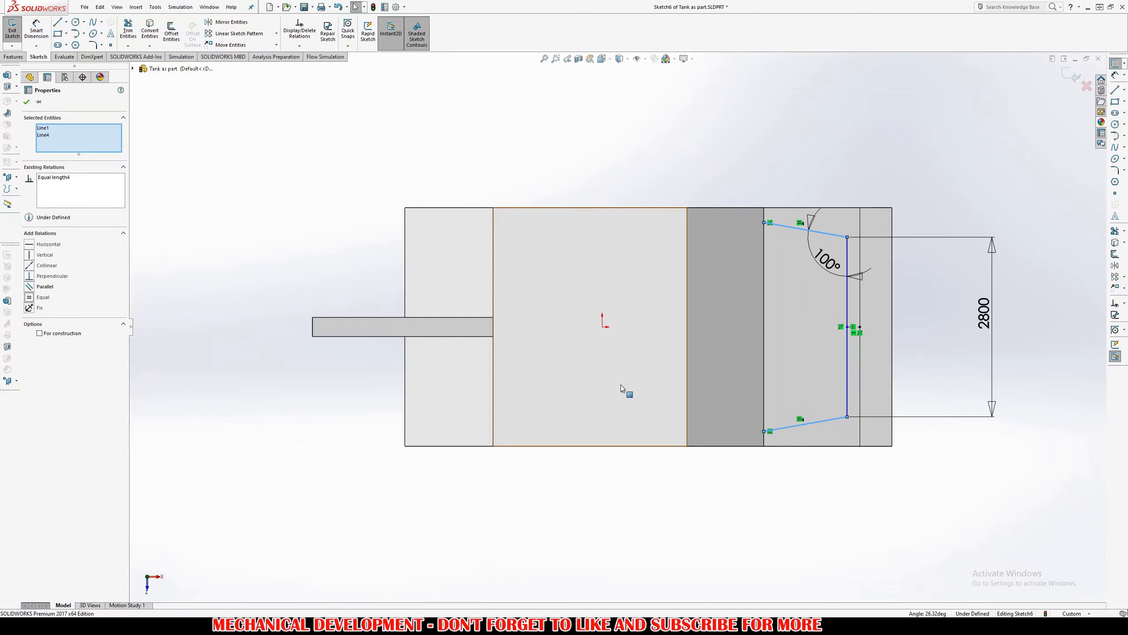
{"action": "key", "text": "Escape"}
{"action": "left_click_drag", "start_coordinate": [848, 236], "coordinate": [847, 269]}
{"action": "key", "text": "Escape"}
Remove the short construction line and make the trapezoid's vertical line collinear with the rear edge of the face
{"action": "middle_click_drag", "start_coordinate": [854, 328], "coordinate": [848, 331]}
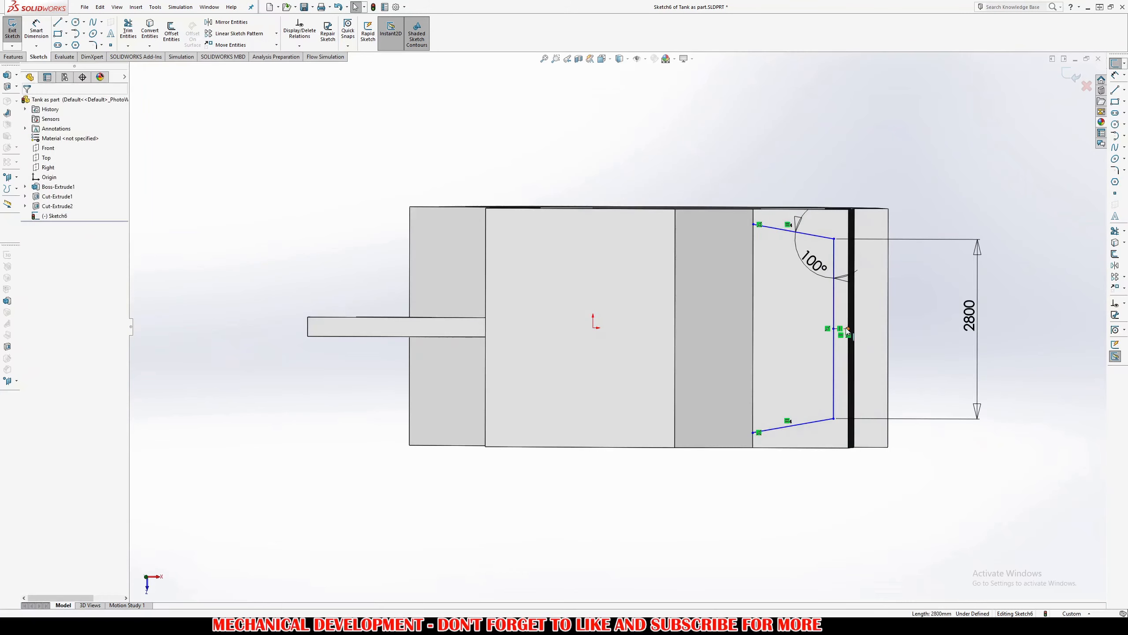
{"action": "left_click", "coordinate": [834, 331]}
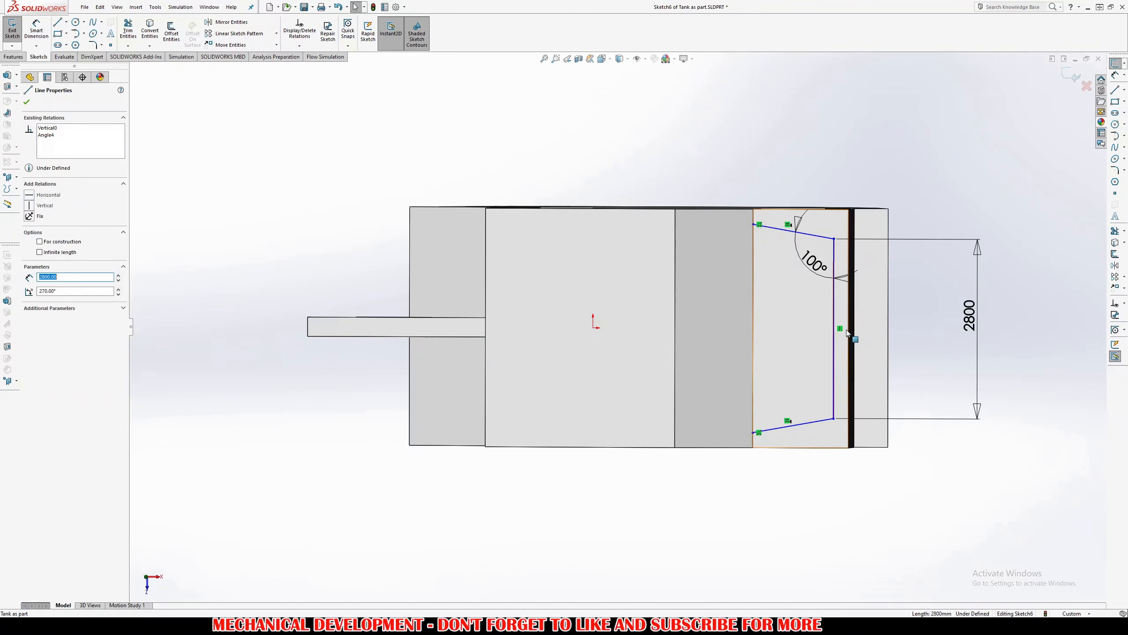
{"action": "left_click", "coordinate": [849, 330], "text": "ctrl"}
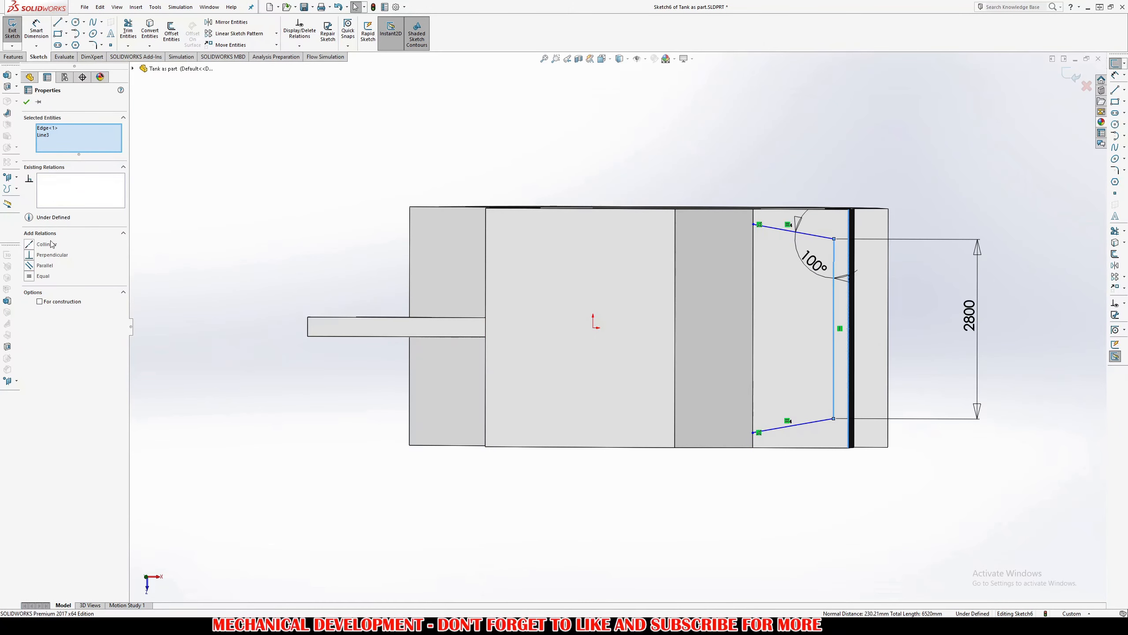
{"action": "left_click", "coordinate": [50, 244]}
{"action": "key", "text": "Escape"}
Centre the trapezoid with a horizontal construction line from its vertical line's midpoint to the midpoint of the face's front edge
{"action": "scroll", "coordinate": [846, 239], "scroll_direction": "down", "scroll_amount": 2}
{"action": "middle_click_drag", "start_coordinate": [755, 297], "coordinate": [764, 296]}
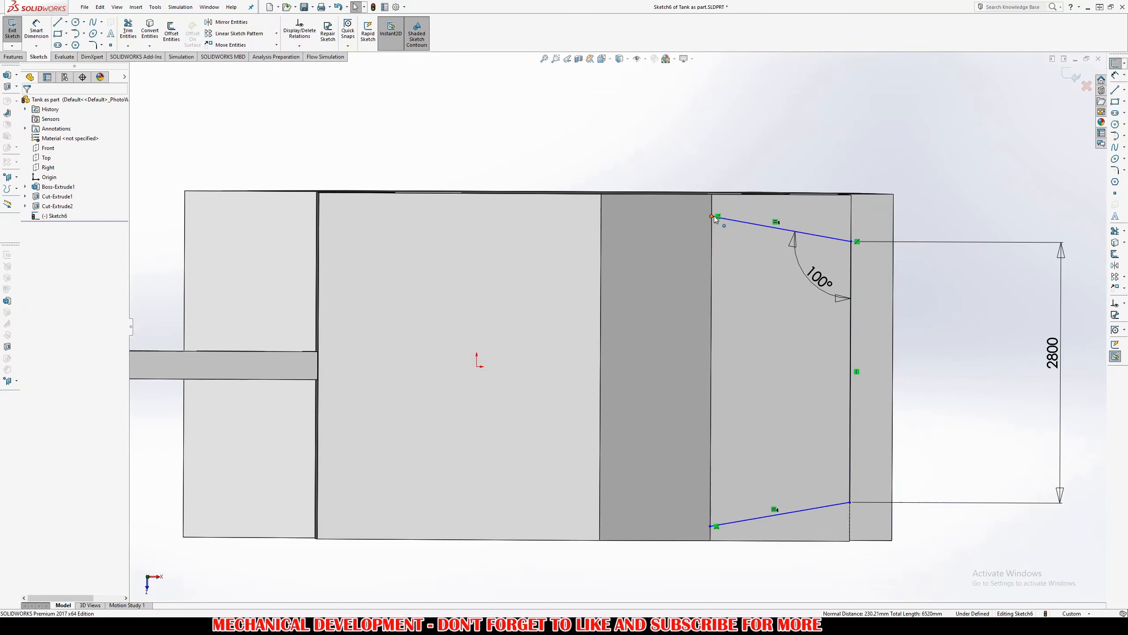
{"action": "key", "text": "l"}
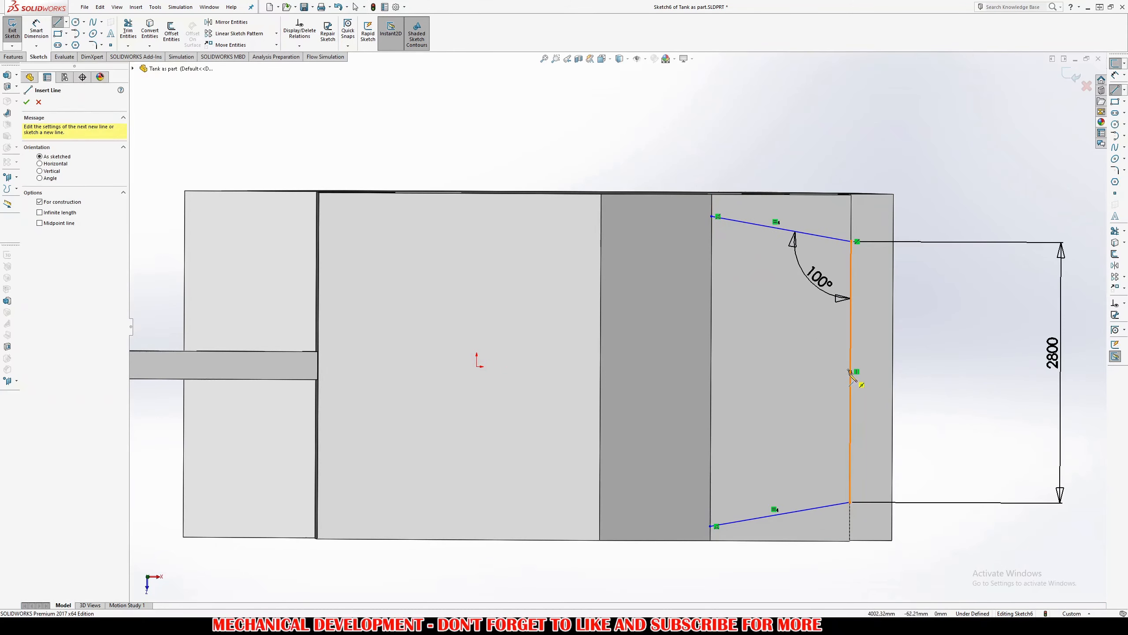
{"action": "left_click", "coordinate": [850, 372]}
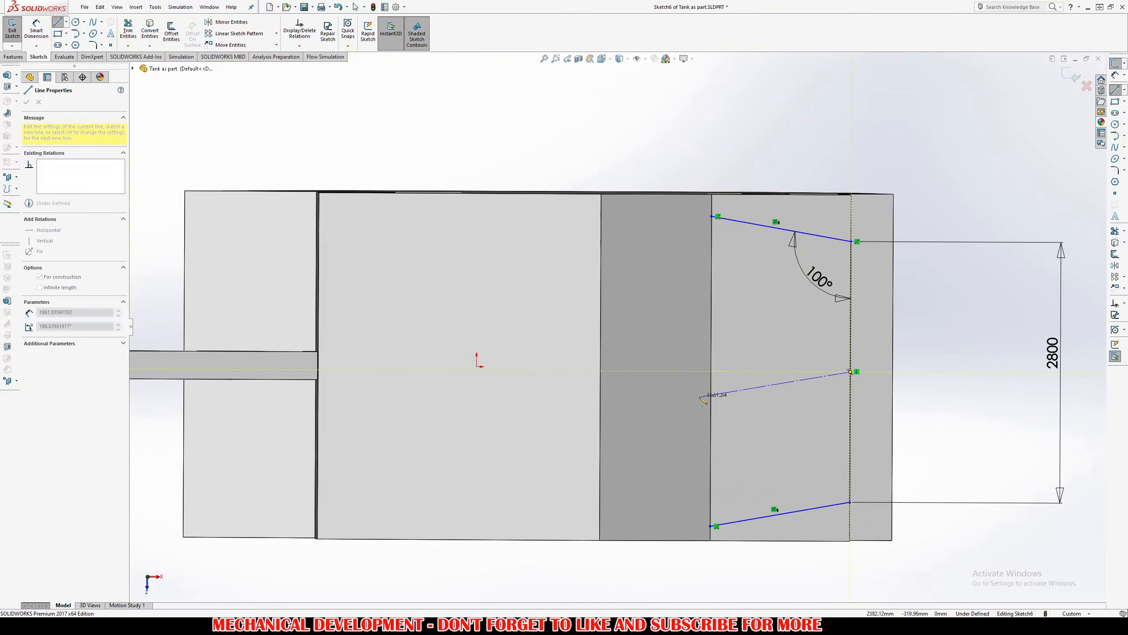
{"action": "left_click", "coordinate": [710, 369]}
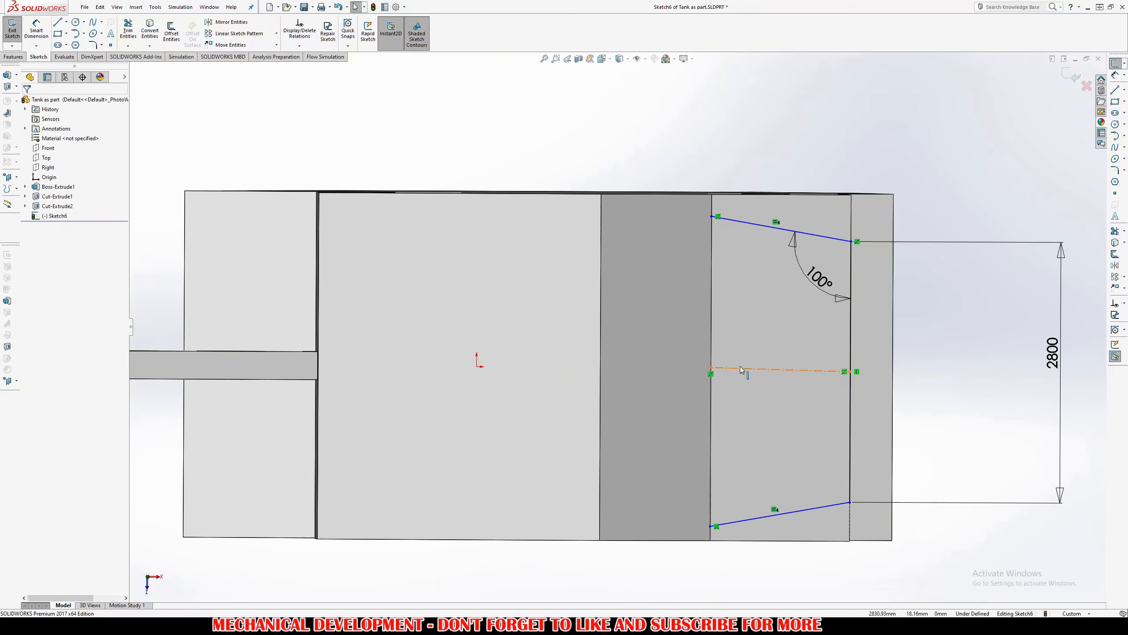
{"action": "key", "text": "Escape"}
{"action": "left_click", "coordinate": [51, 196]}
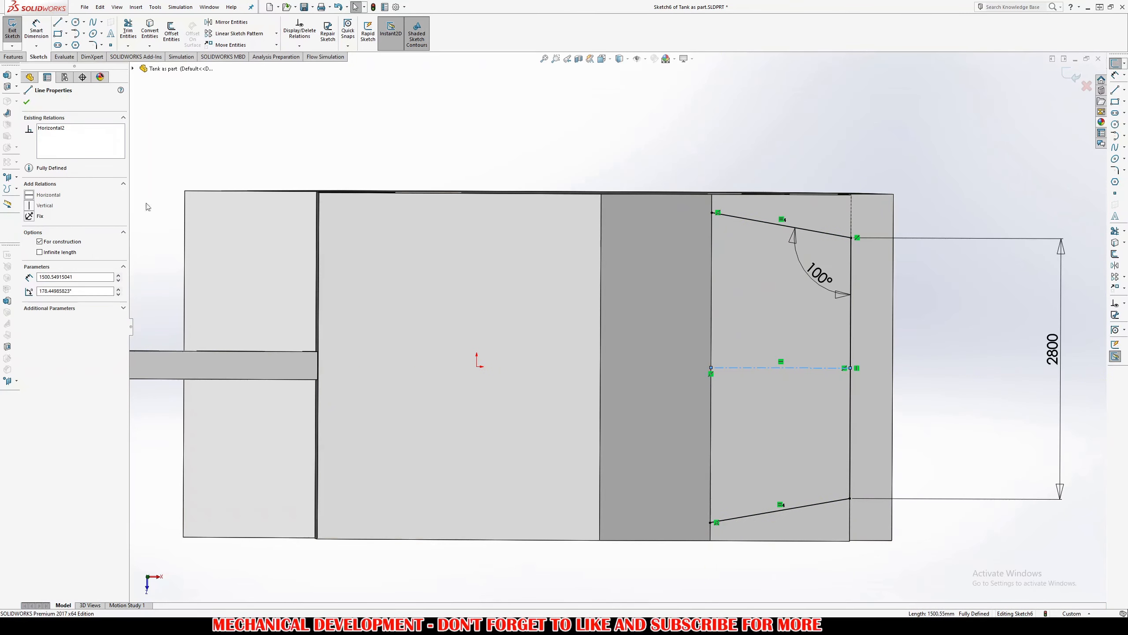
{"action": "key", "text": "Escape"}
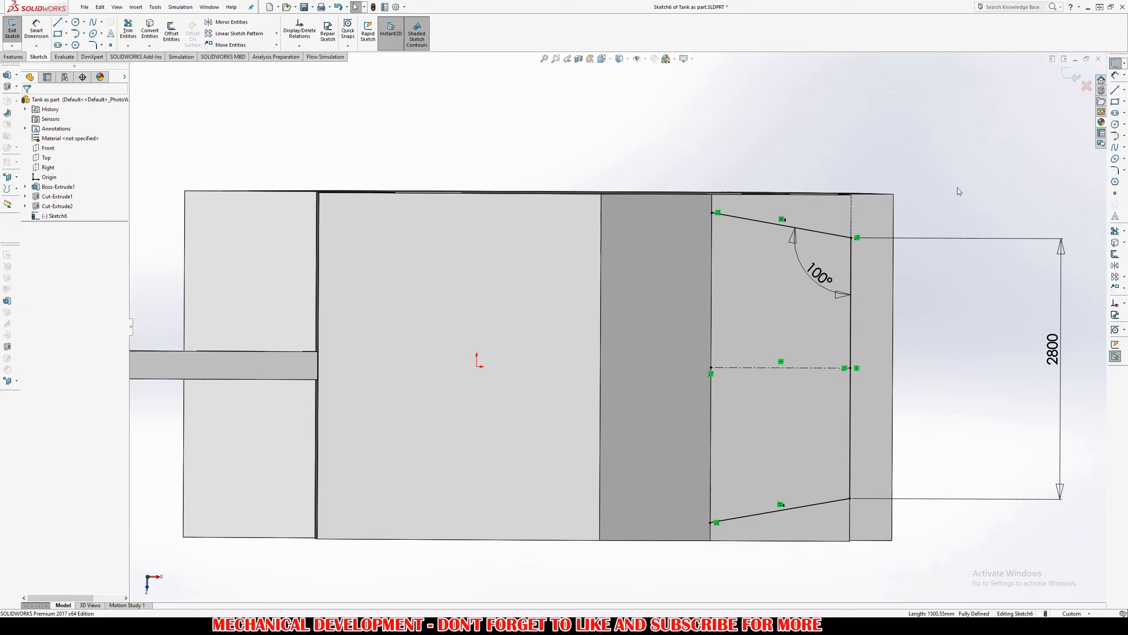
{"action": "left_click", "coordinate": [1070, 81]}
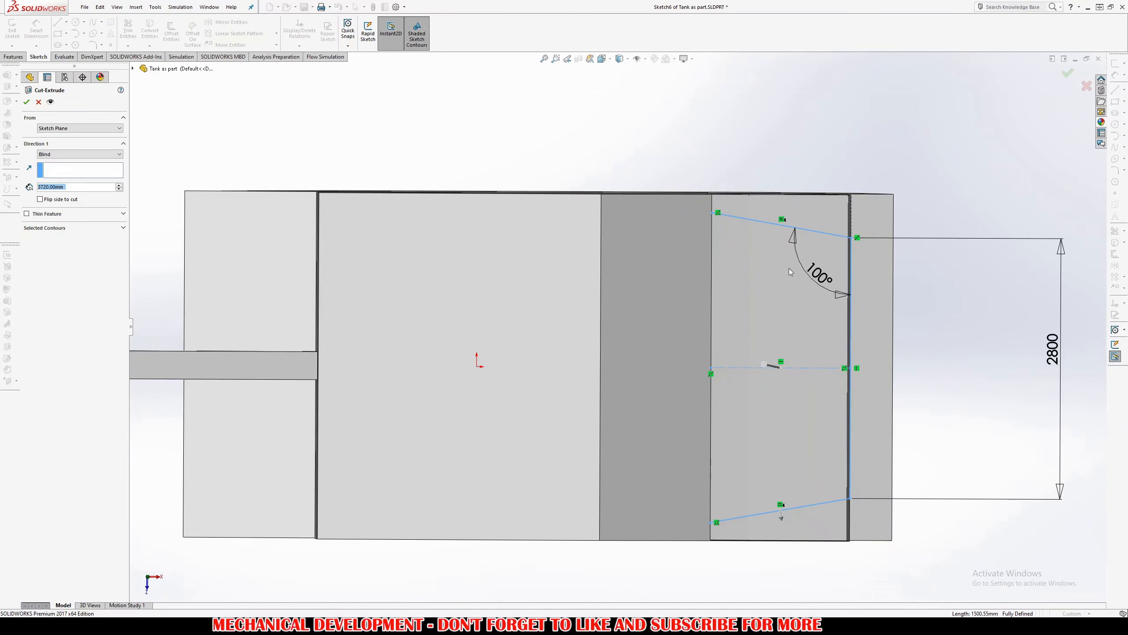
{"action": "mouse_move", "coordinate": [789, 268]}
{"action": "middle_mouse_down"}
{"action": "mouse_move", "coordinate": [815, 313]}
{"action": "mouse_move", "coordinate": [848, 329]}
{"action": "mouse_move", "coordinate": [819, 277]}
{"action": "middle_mouse_up"}
{"action": "key", "text": "Escape"}
Close the trapezoid with a vertical line between the front ends of the two slanted lines and finish the sketch
{"action": "key", "text": "l"}
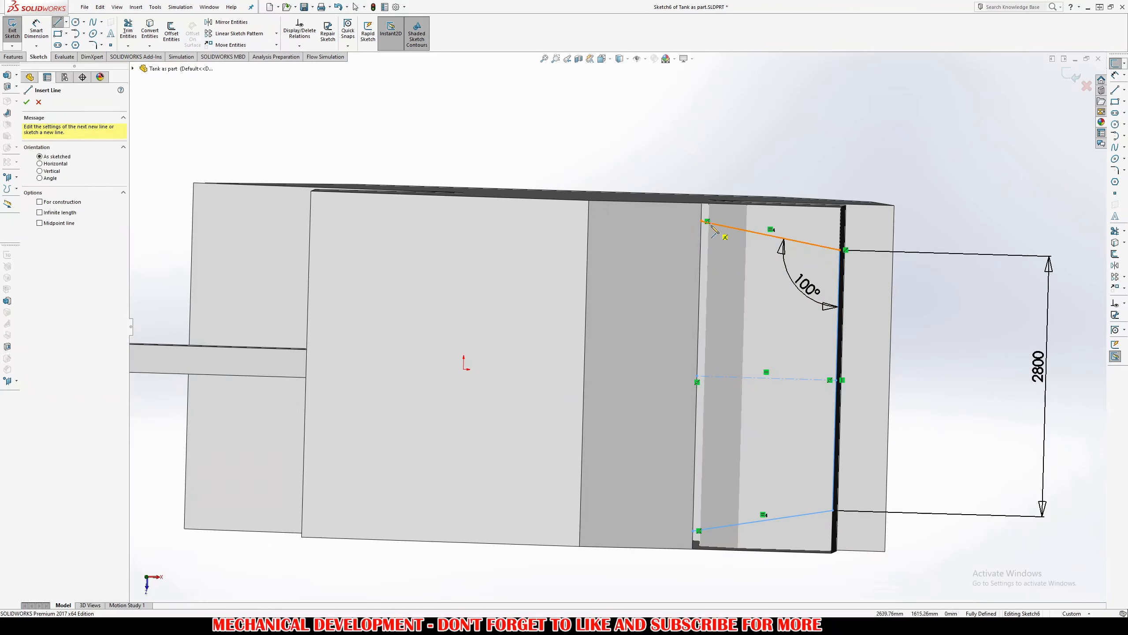
{"action": "left_click", "coordinate": [702, 221]}
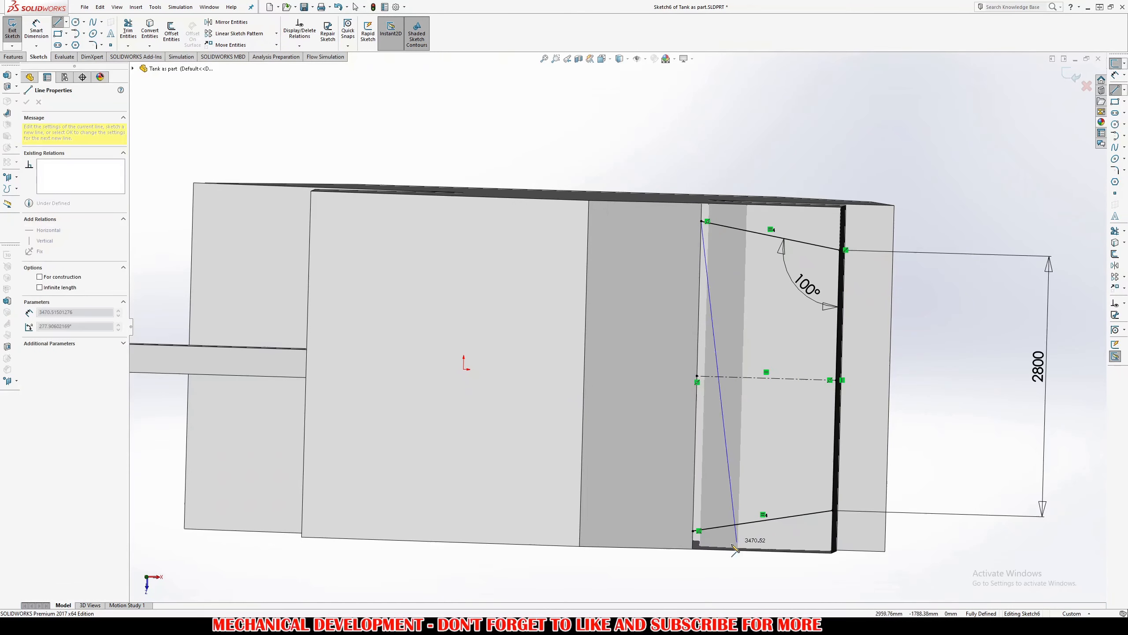
{"action": "left_click", "coordinate": [694, 531]}
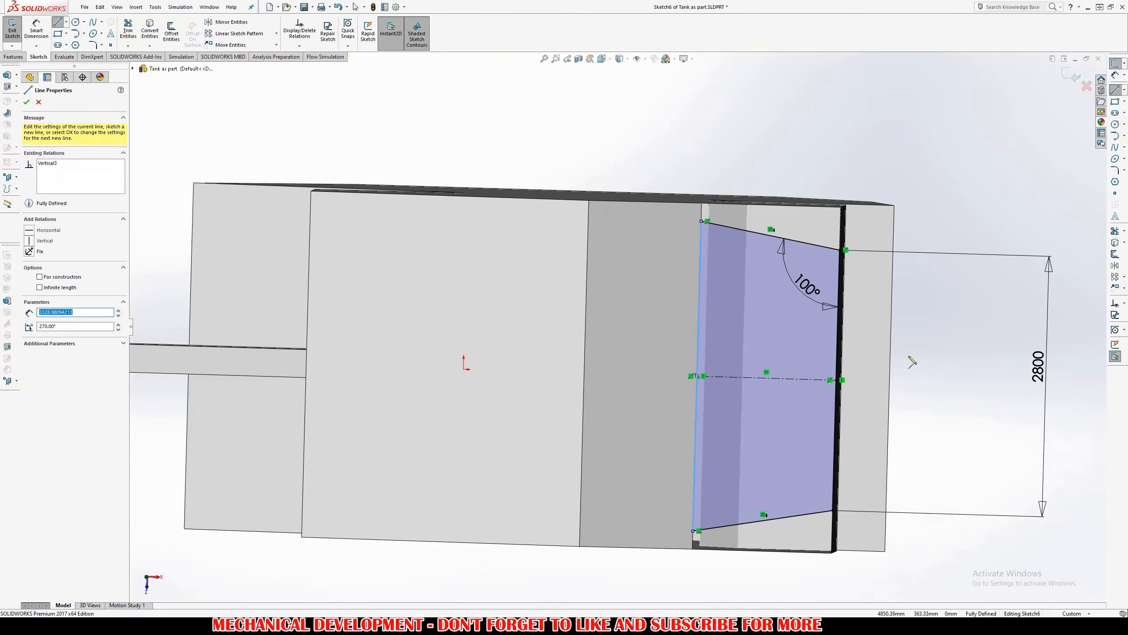
{"action": "left_click", "coordinate": [1066, 78]}
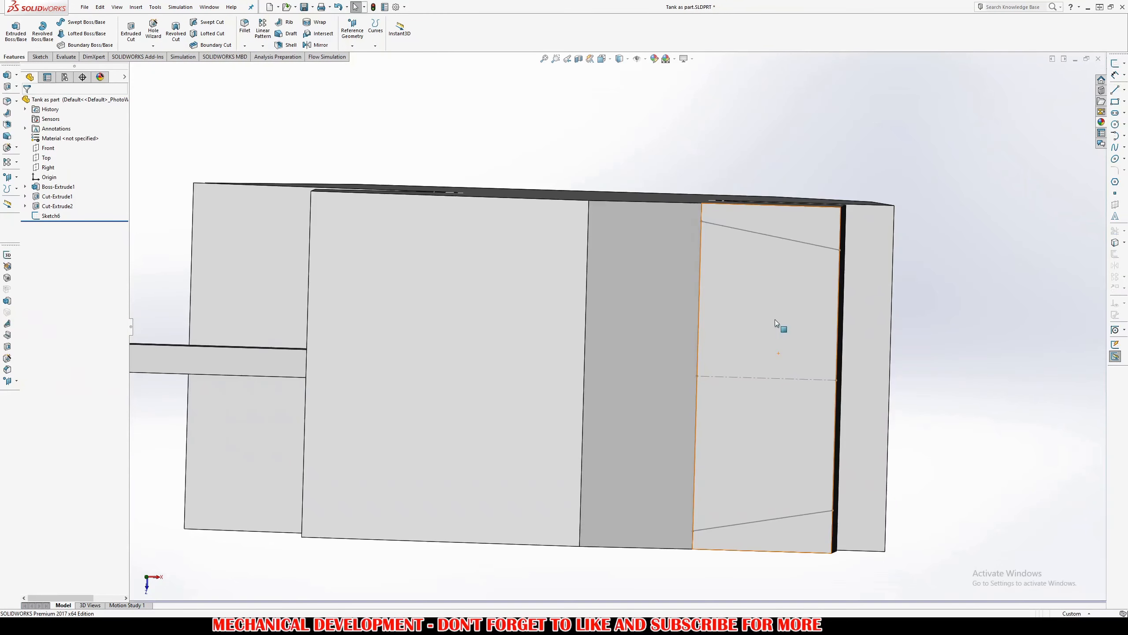
Cut the trapezoid contour 600 mm deep into the turret's rear block with a blind Extruded Cut
{"action": "middle_click_drag", "start_coordinate": [775, 320], "coordinate": [746, 255]}
{"action": "right_click_drag", "start_coordinate": [715, 312], "coordinate": [716, 336]}
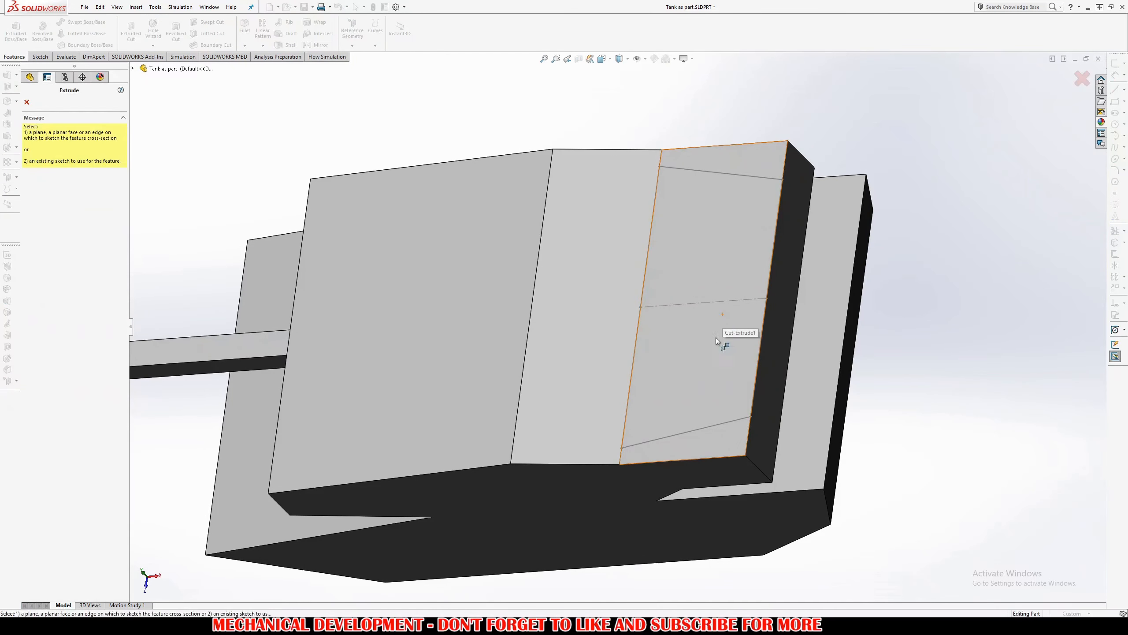
{"action": "left_click", "coordinate": [708, 426]}
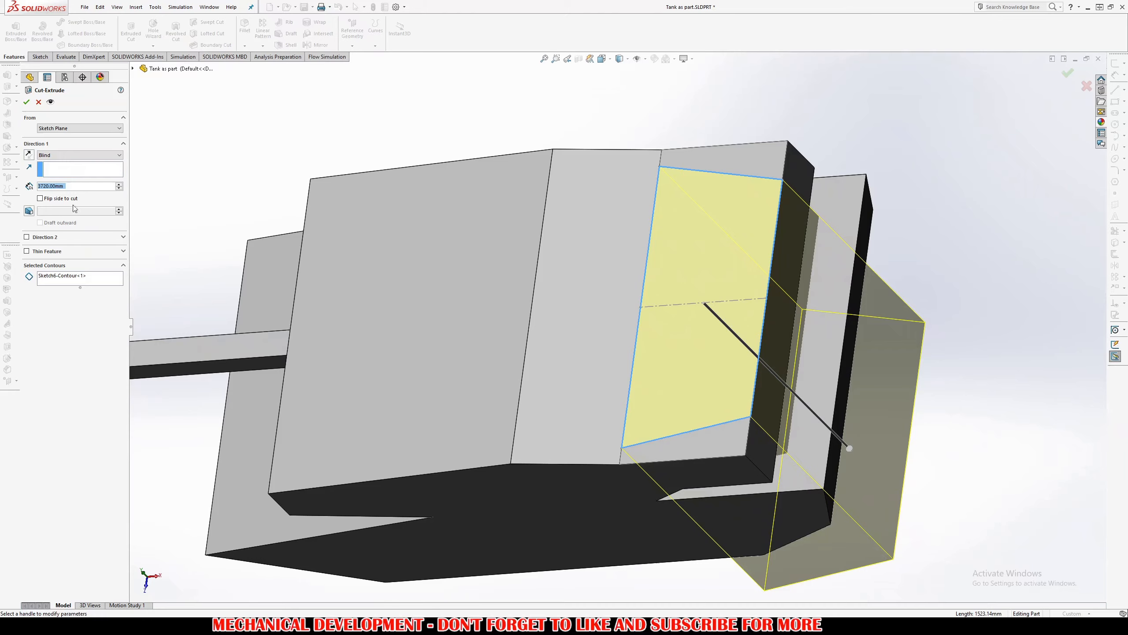
{"action": "type", "text": "100"}
{"action": "key", "text": "Return"}
{"action": "middle_click_drag", "start_coordinate": [704, 305], "coordinate": [618, 301]}
{"action": "scroll", "coordinate": [696, 288], "scroll_direction": "down", "scroll_amount": 3}
{"action": "left_click", "coordinate": [119, 184]}
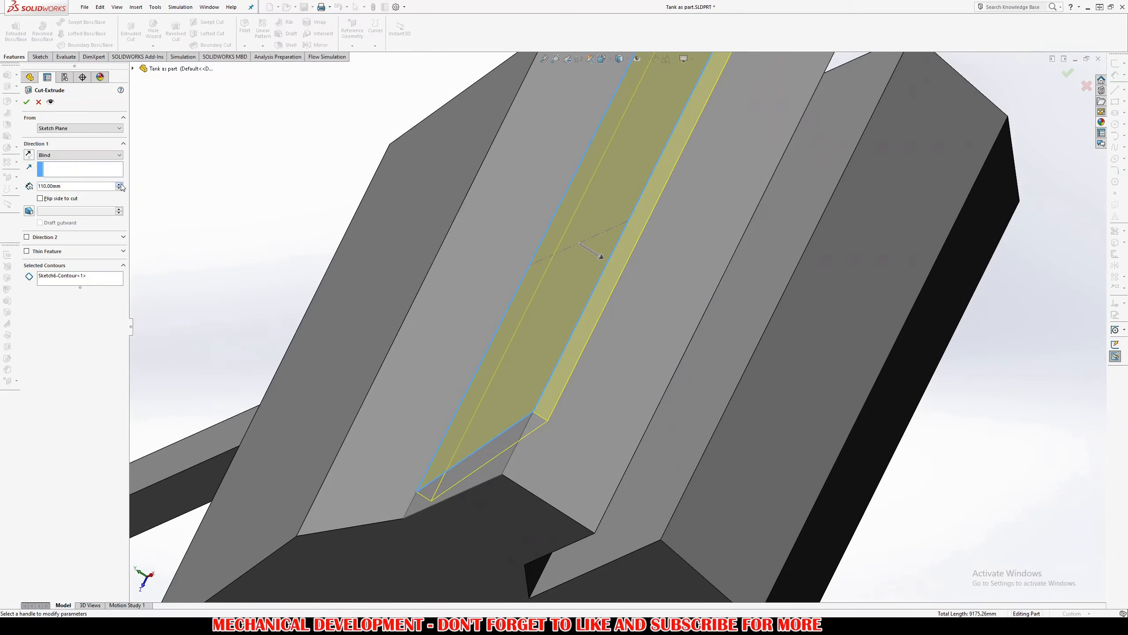
{"action": "scroll", "coordinate": [95, 187], "scroll_direction": "up", "scroll_amount": 20}
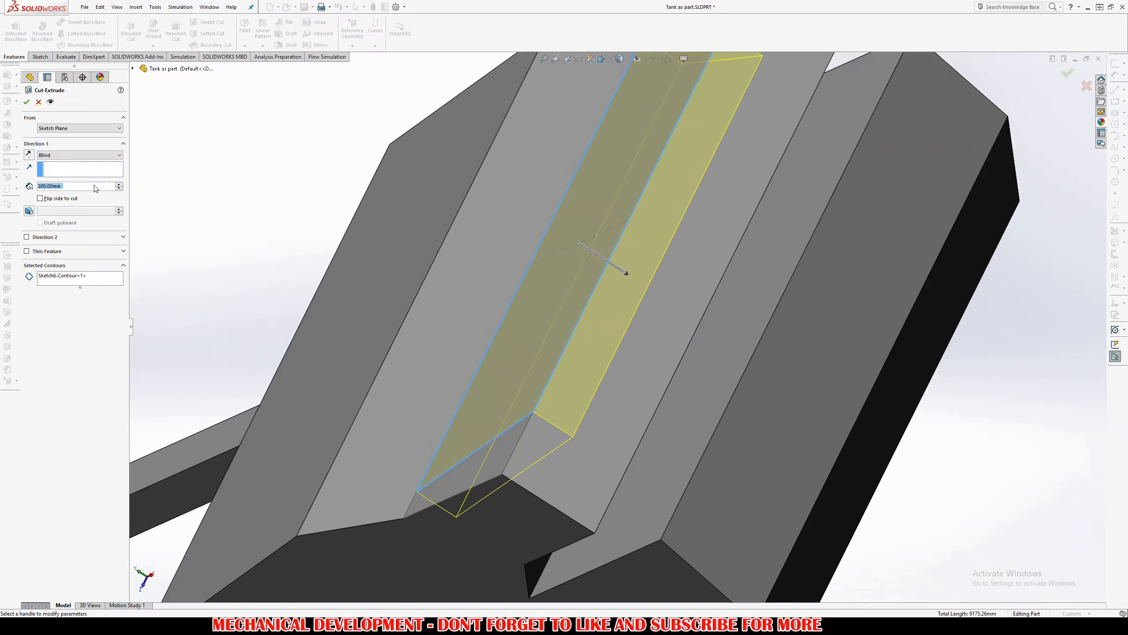
{"action": "scroll", "coordinate": [95, 187], "scroll_direction": "up", "scroll_amount": 8}
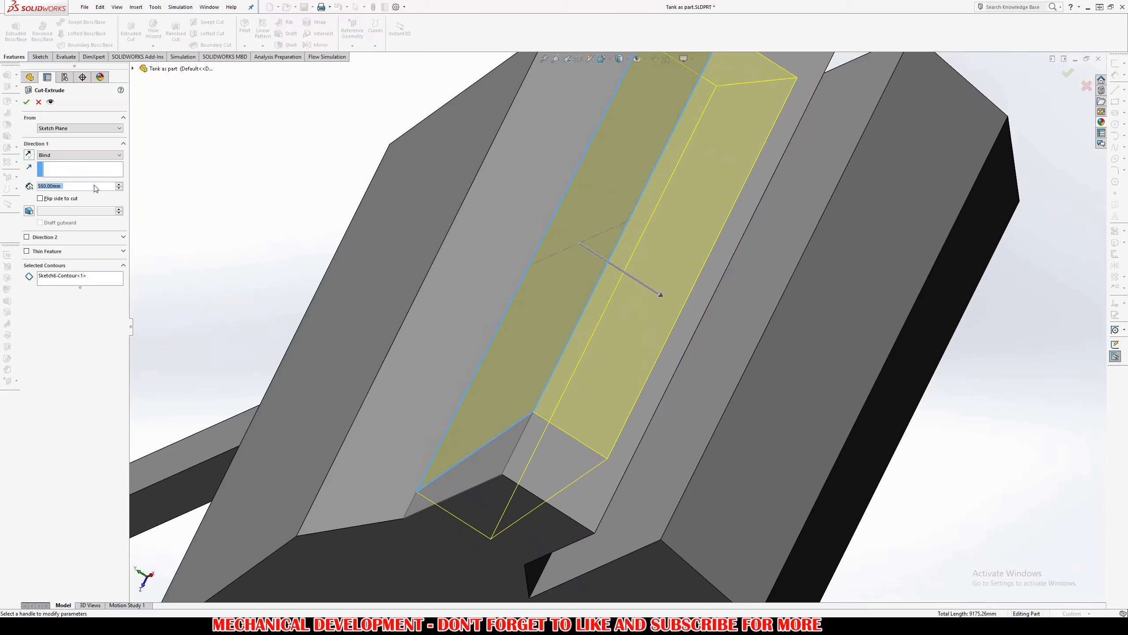
{"action": "scroll", "coordinate": [94, 187], "scroll_direction": "up", "scroll_amount": 1}
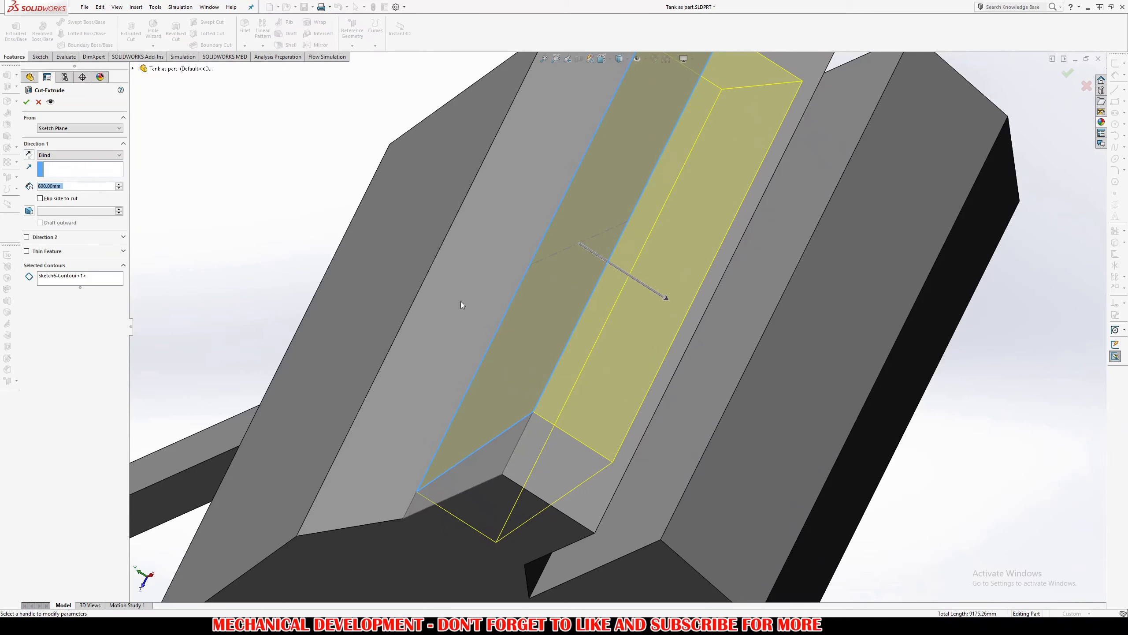
{"action": "scroll", "coordinate": [488, 316], "scroll_direction": "down", "scroll_amount": 3}
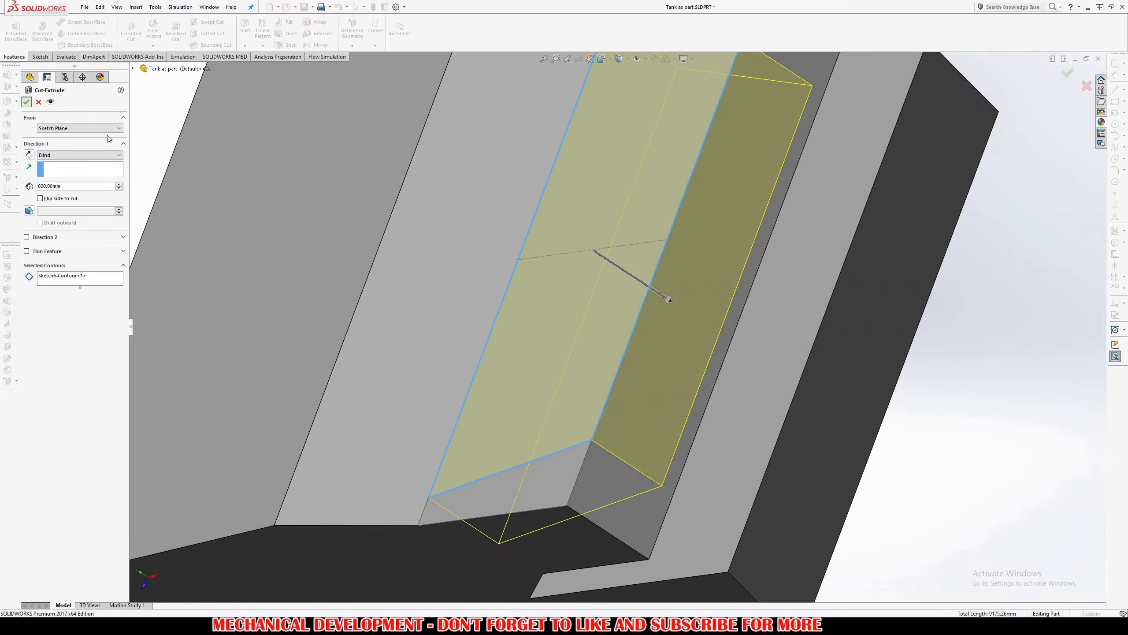
{"action": "left_click", "coordinate": [26, 102]}
{"action": "scroll", "coordinate": [492, 295], "scroll_direction": "up", "scroll_amount": 5}
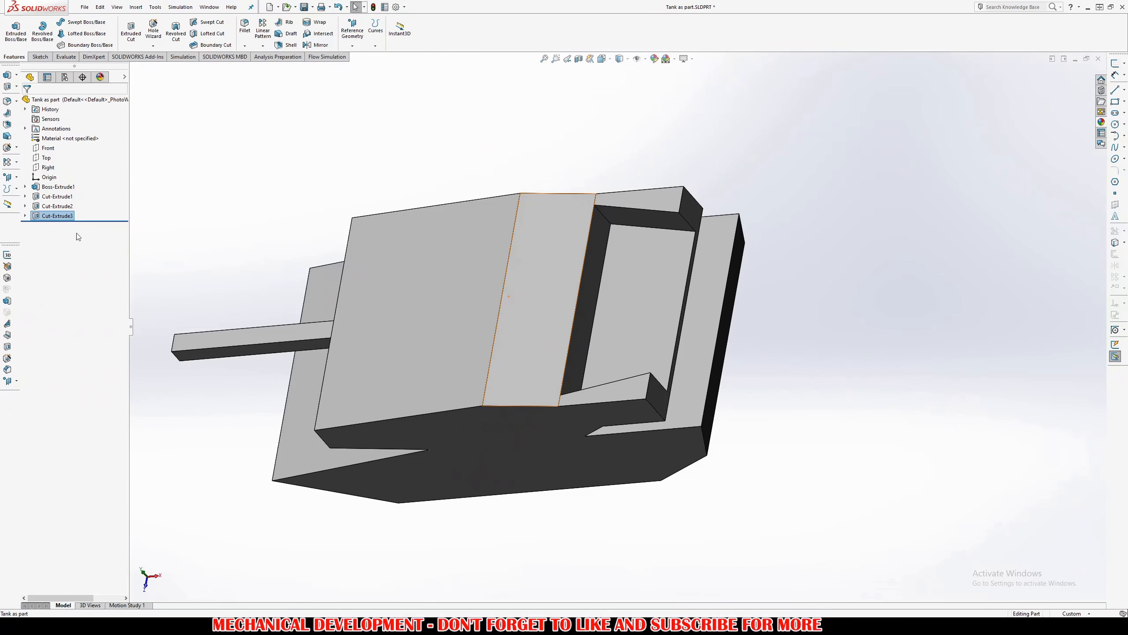
Reopen the cut's trapezoid sketch and move its rear vertical line inward to about 165 mm from the face's rear edge
{"action": "left_click", "coordinate": [25, 216]}
{"action": "left_click", "coordinate": [60, 227]}
{"action": "left_click", "coordinate": [68, 203]}
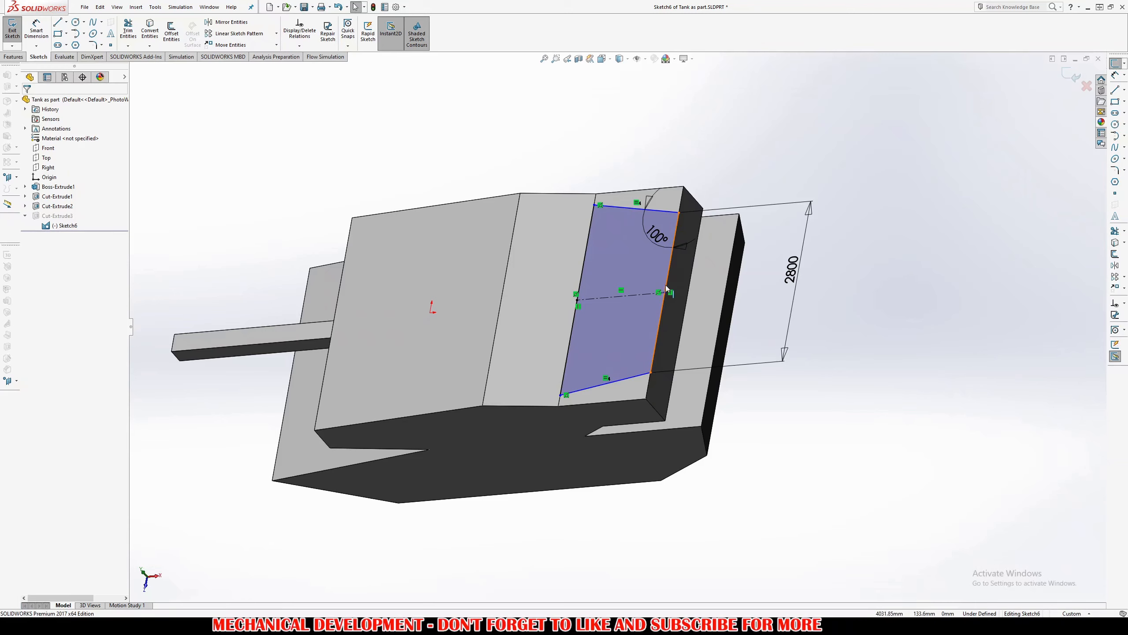
{"action": "left_click_drag", "start_coordinate": [666, 286], "coordinate": [656, 290]}
{"action": "middle_click_drag", "start_coordinate": [657, 291], "coordinate": [673, 307]}
{"action": "right_click_drag", "start_coordinate": [674, 309], "coordinate": [675, 293]}
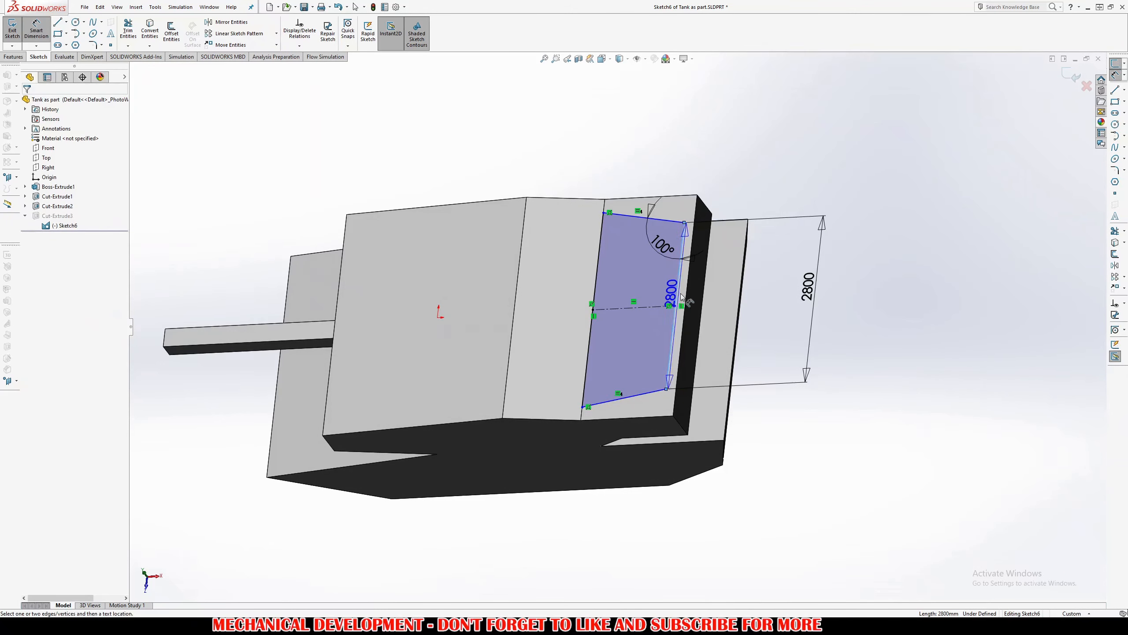
{"action": "left_click", "coordinate": [685, 298]}
{"action": "key", "text": "Escape"}
{"action": "key", "text": "Escape"}
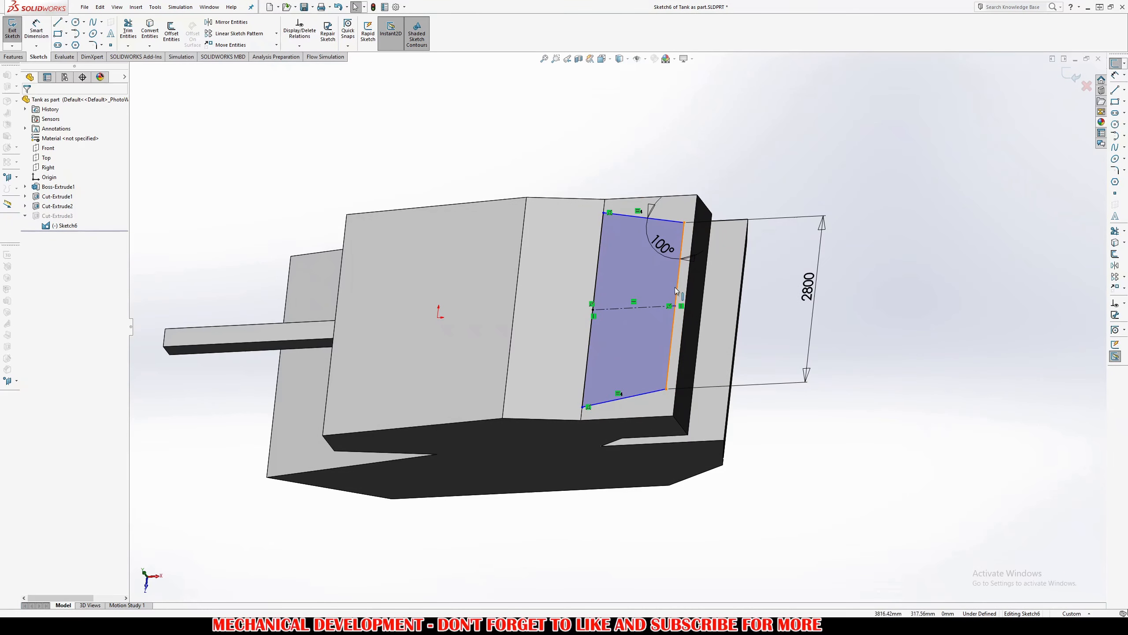
Dimension the distance between the trapezoid's rear vertical line and the face's rear edge, and finish the sketch
{"action": "key", "text": "d"}
{"action": "left_click", "coordinate": [678, 288]}
{"action": "left_click", "coordinate": [687, 295]}
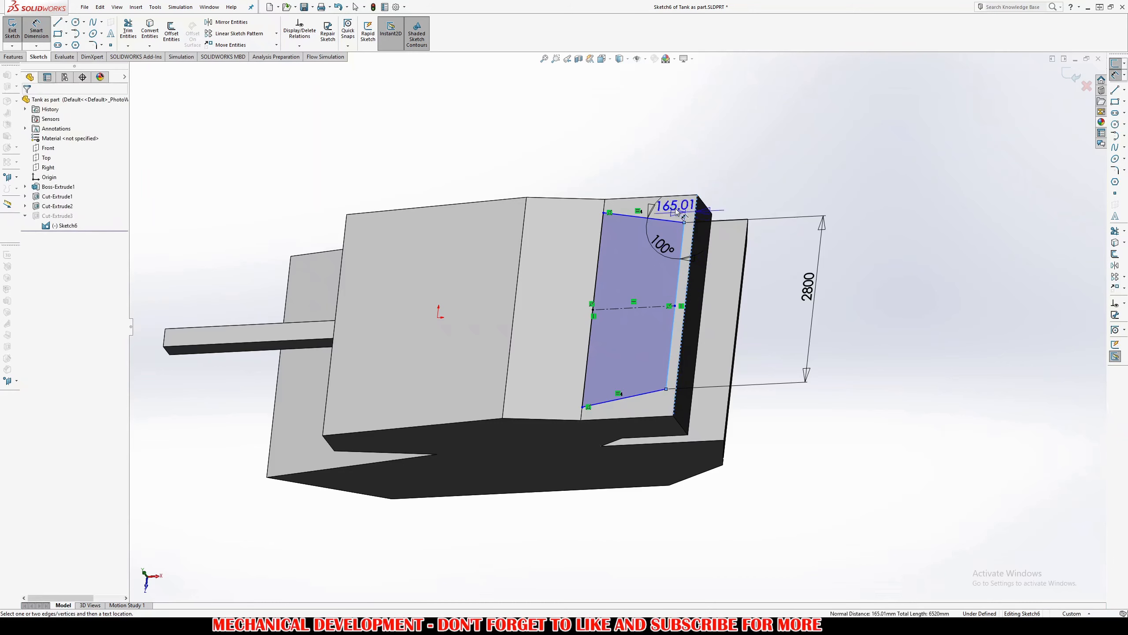
{"action": "left_click", "coordinate": [687, 191]}
{"action": "key", "text": "Return"}
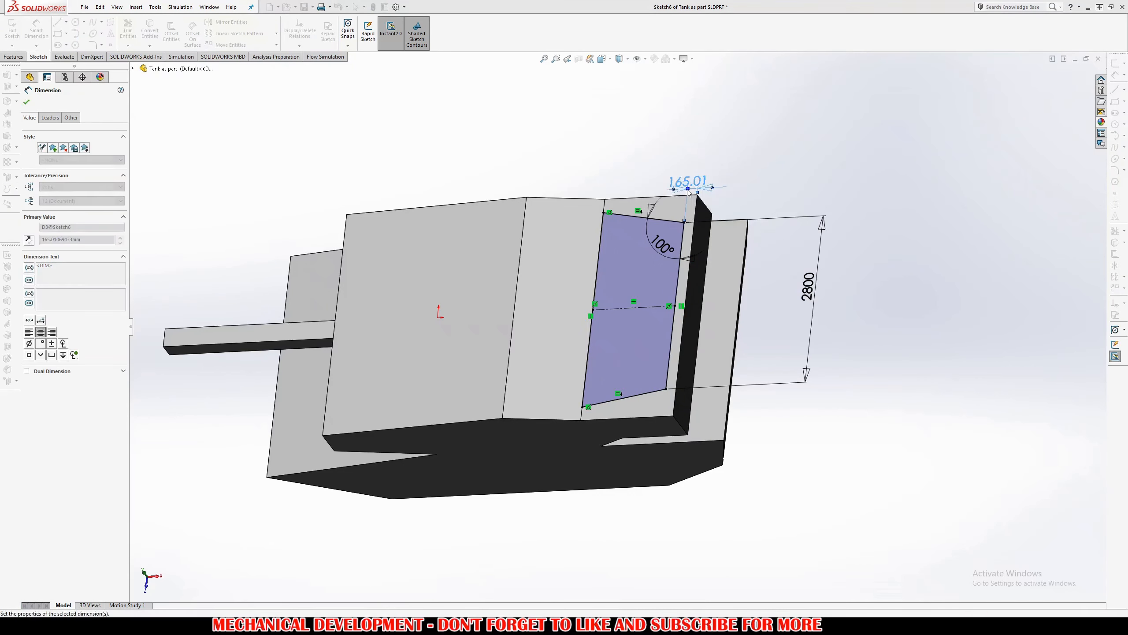
{"action": "left_click", "coordinate": [1072, 77]}
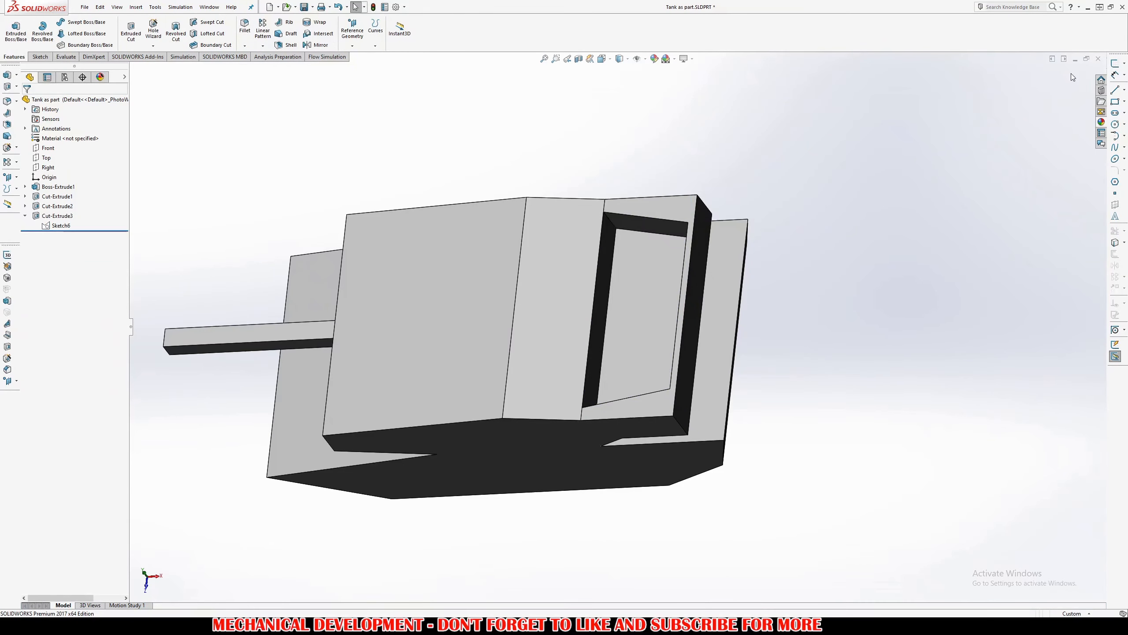
Start a new sketch on the rim face surrounding the trapezoidal pocket
{"action": "middle_click_drag", "start_coordinate": [782, 231], "coordinate": [536, 365]}
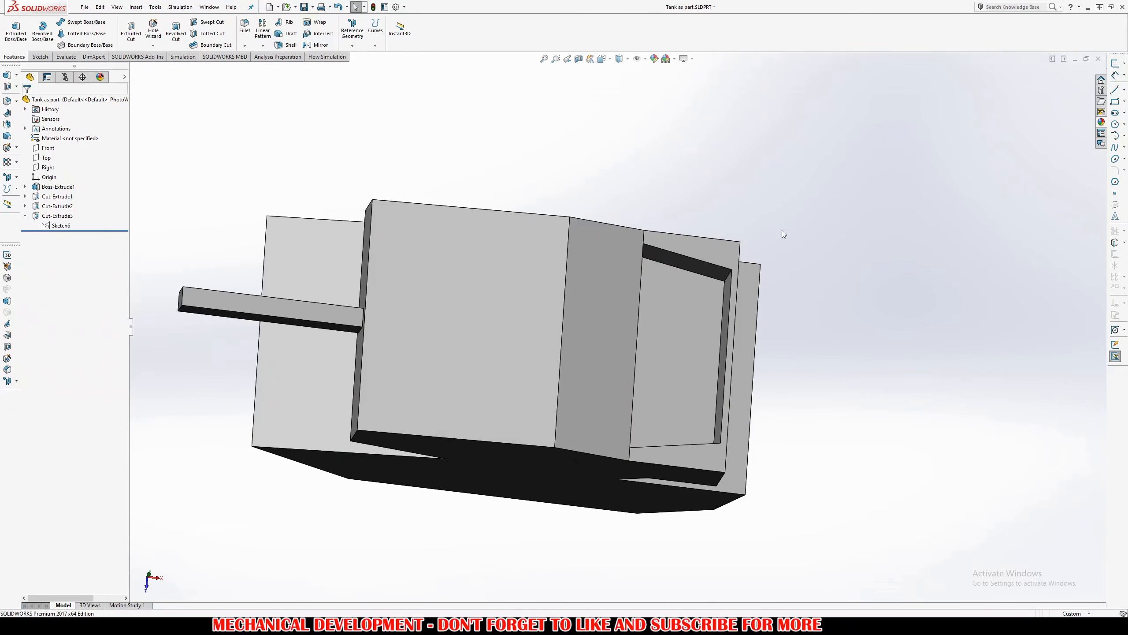
{"action": "left_click", "coordinate": [691, 249]}
{"action": "key", "text": "s"}
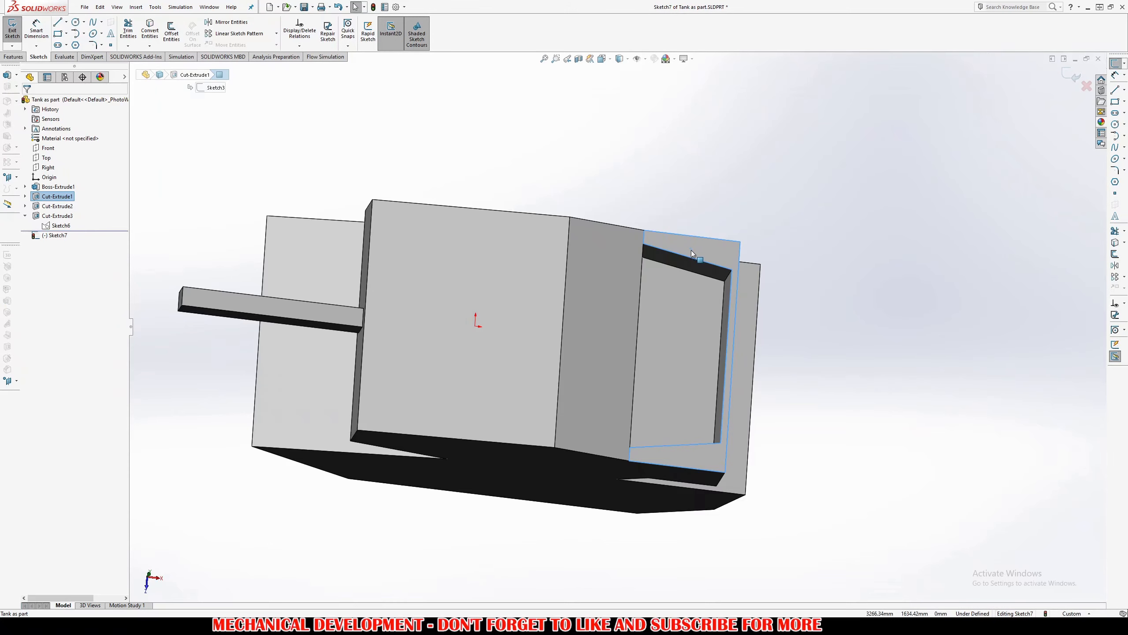
{"action": "middle_click_drag", "start_coordinate": [773, 334], "coordinate": [618, 356], "text": "ctrl"}
{"action": "scroll", "coordinate": [686, 327], "scroll_direction": "down", "scroll_amount": 2}
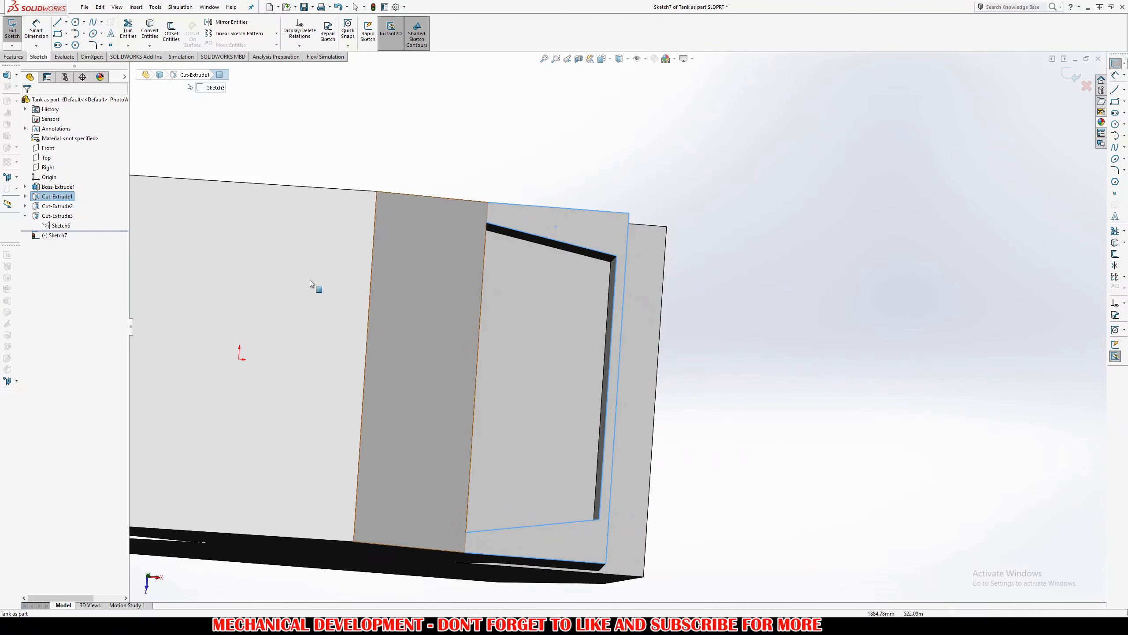
Try to offset the rim face's whole outline by 10 mm, and delete the resulting sketch lines
{"action": "left_click", "coordinate": [173, 32]}
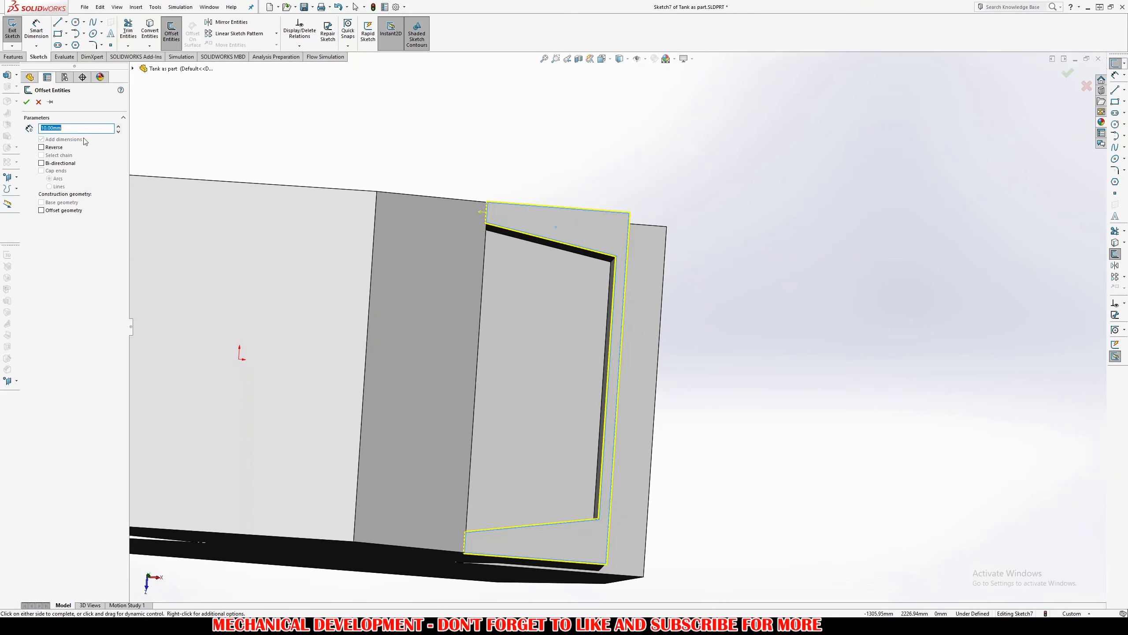
{"action": "left_click", "coordinate": [560, 246]}
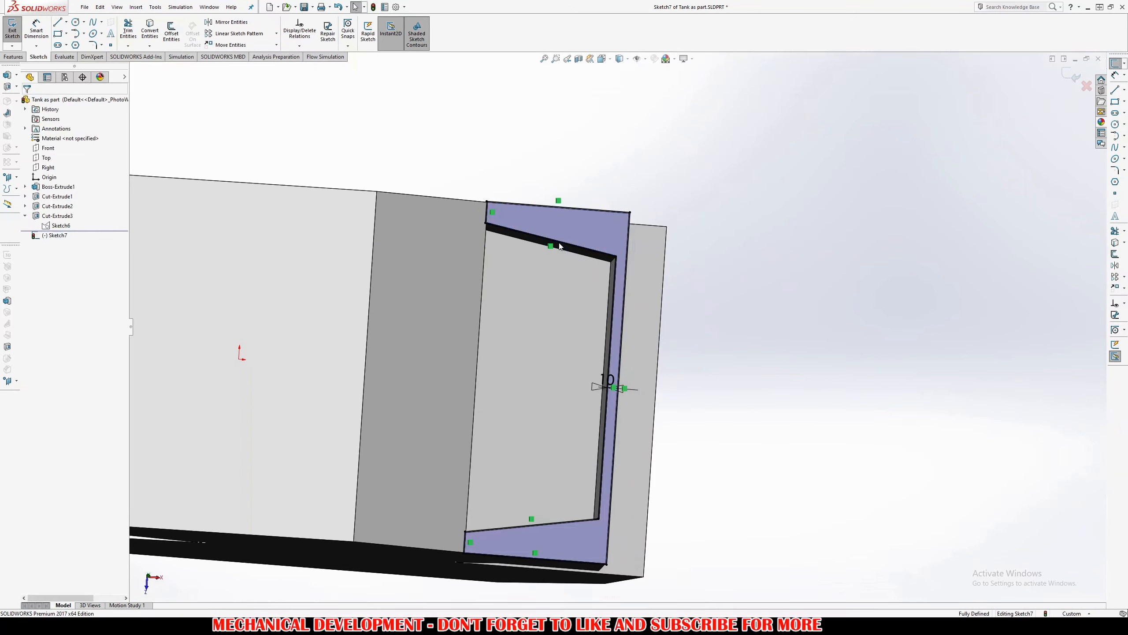
{"action": "mouse_move", "coordinate": [769, 145]}
{"action": "left_mouse_down"}
{"action": "mouse_move", "coordinate": [421, 559]}
{"action": "mouse_move", "coordinate": [401, 598]}
{"action": "left_mouse_up"}
{"action": "key", "text": "Delete"}
{"action": "key", "text": "Return"}
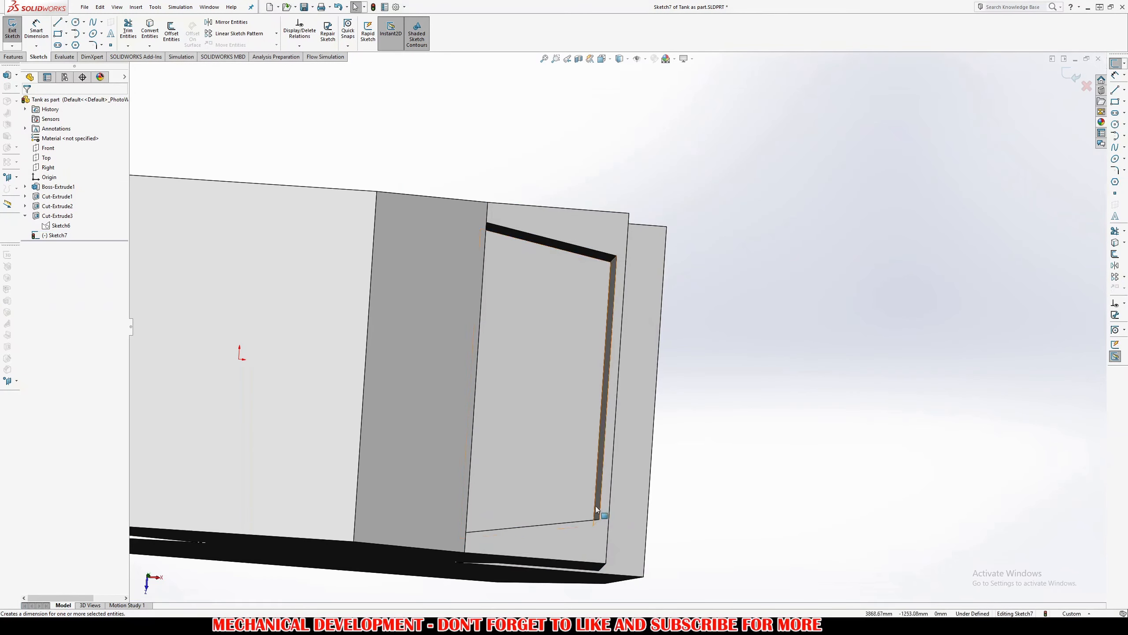
Offset the pocket's two slanted edges and its rear edge 30 mm outward, using the reversed direction
{"action": "left_click", "coordinate": [575, 524]}
{"action": "left_click", "coordinate": [602, 506], "text": "ctrl"}
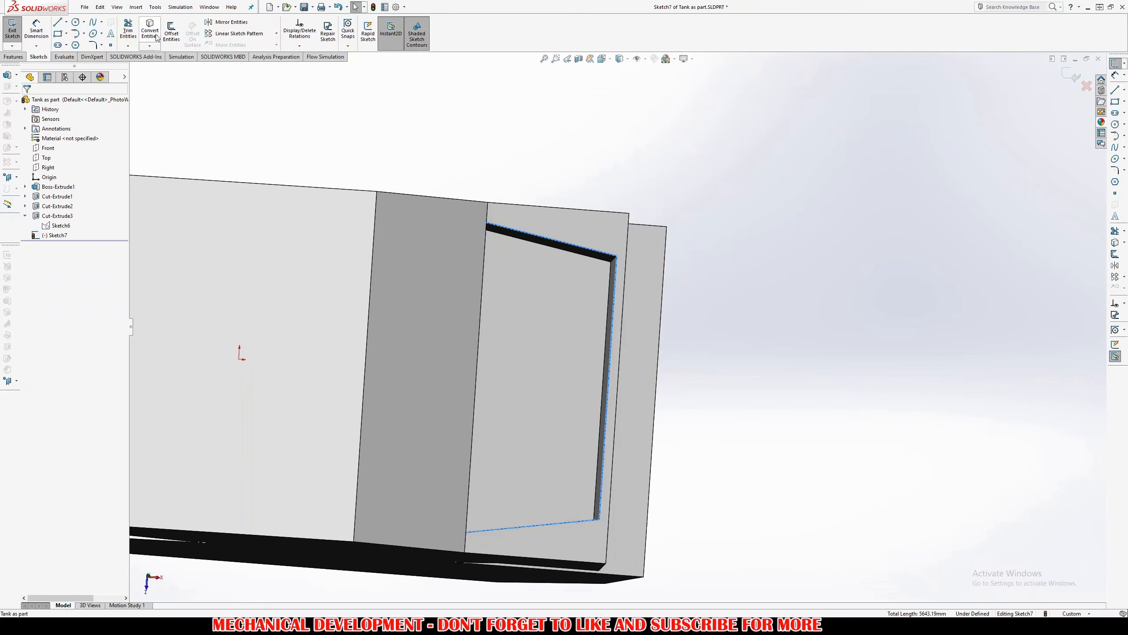
{"action": "left_click", "coordinate": [171, 31]}
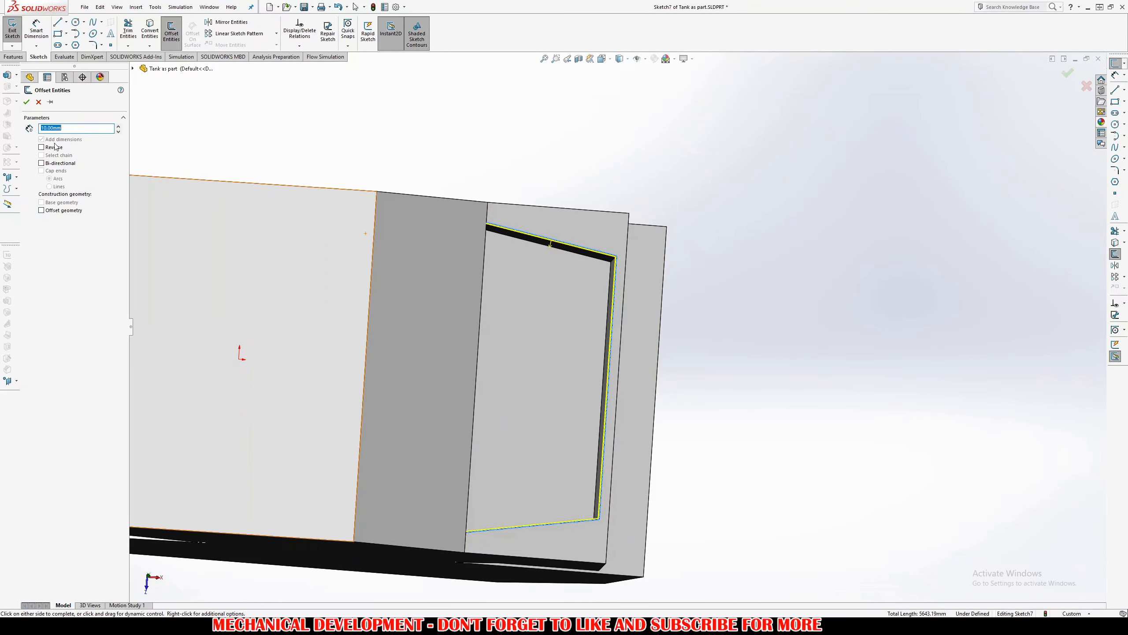
{"action": "left_click", "coordinate": [41, 147]}
{"action": "scroll", "coordinate": [651, 285], "scroll_direction": "down", "scroll_amount": 5}
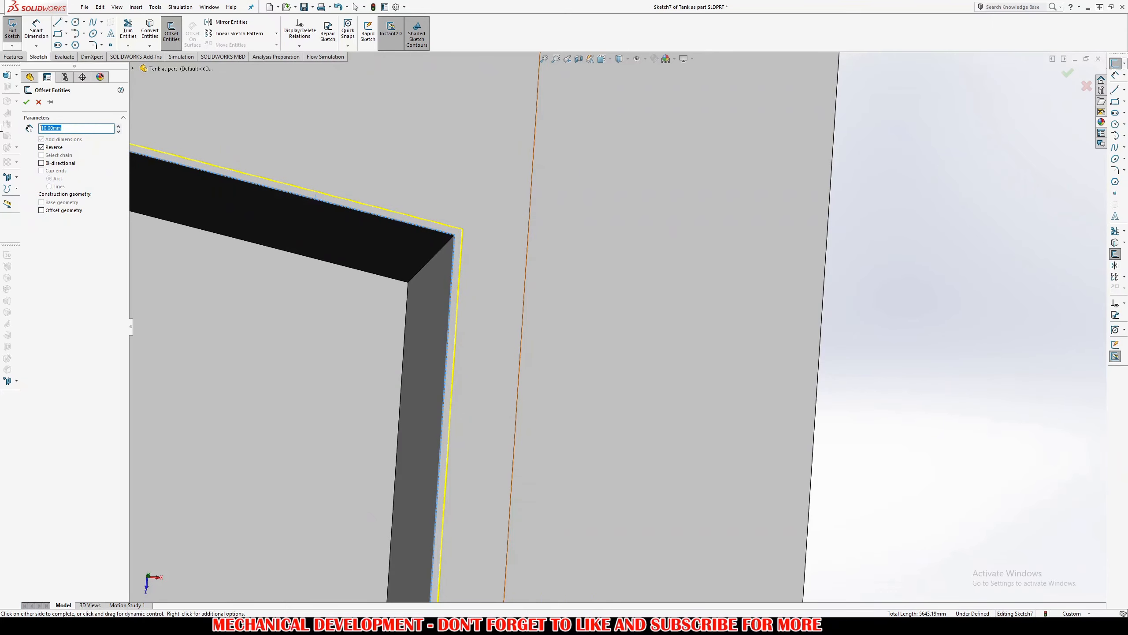
{"action": "type", "text": "30"}
{"action": "key", "text": "Return"}
{"action": "scroll", "coordinate": [467, 258], "scroll_direction": "up", "scroll_amount": 6}
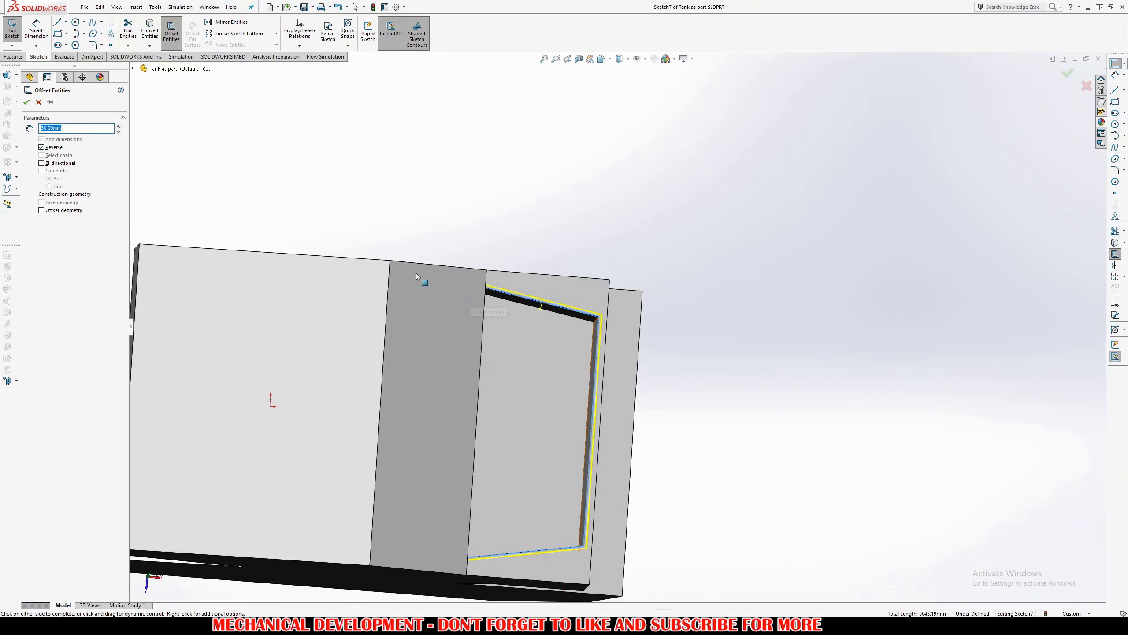
{"action": "middle_click_drag", "start_coordinate": [555, 290], "coordinate": [543, 294]}
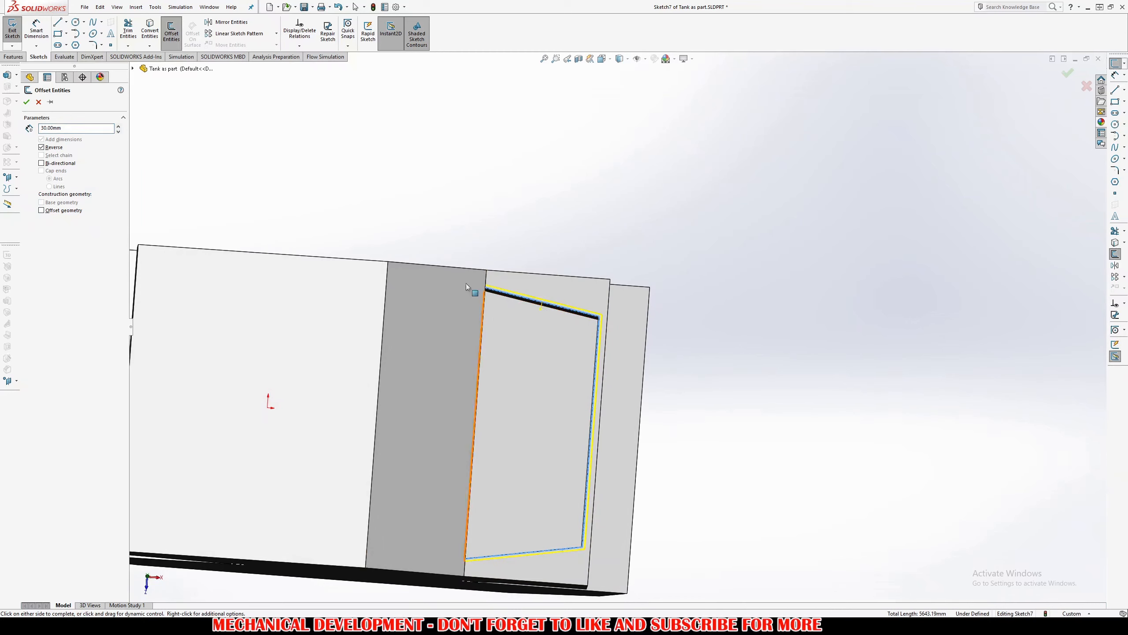
{"action": "left_click", "coordinate": [27, 103]}
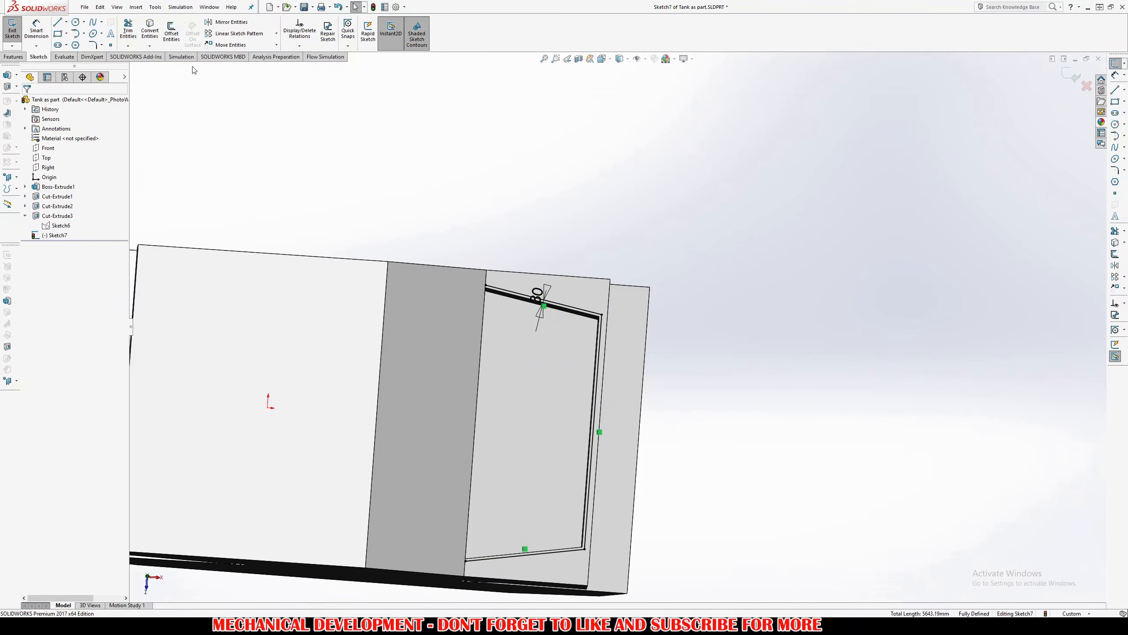
Convert the rim face's two outer side edges, its rear edge and its two short front edges into sketch lines
{"action": "left_click", "coordinate": [149, 27]}
{"action": "left_click", "coordinate": [600, 302]}
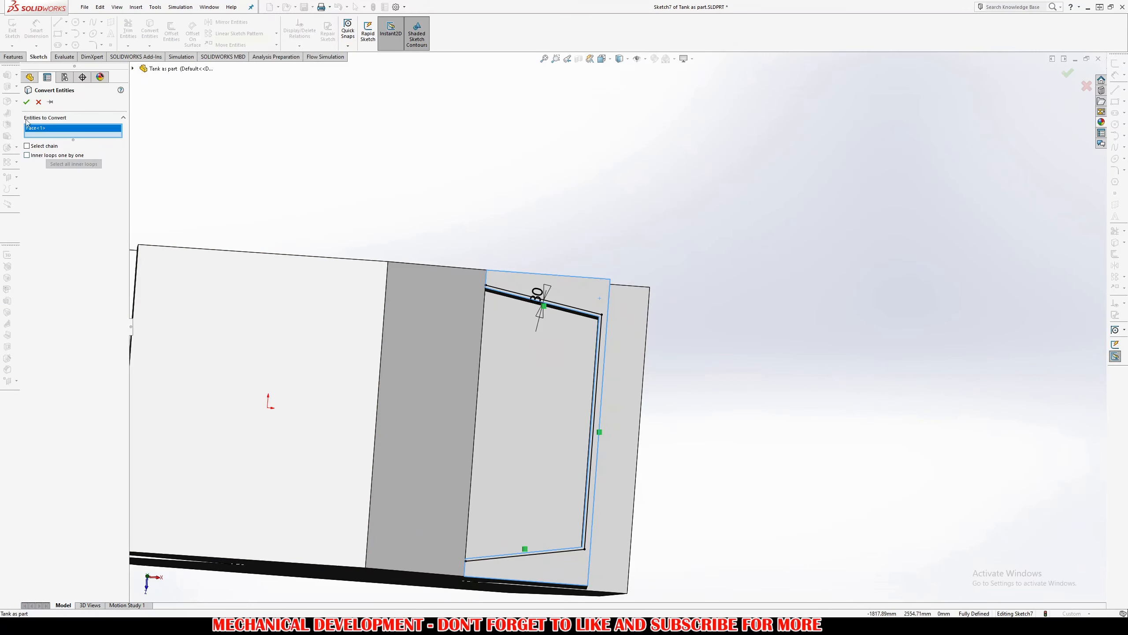
{"action": "key", "text": "Delete"}
{"action": "scroll", "coordinate": [602, 299], "scroll_direction": "down", "scroll_amount": 4}
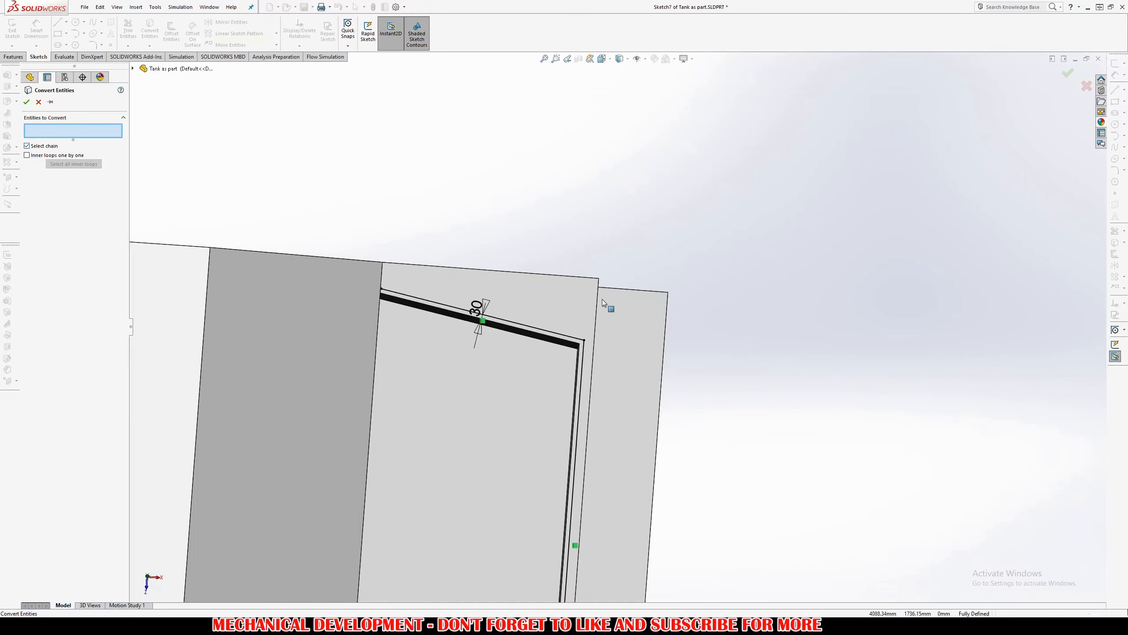
{"action": "left_click", "coordinate": [587, 275]}
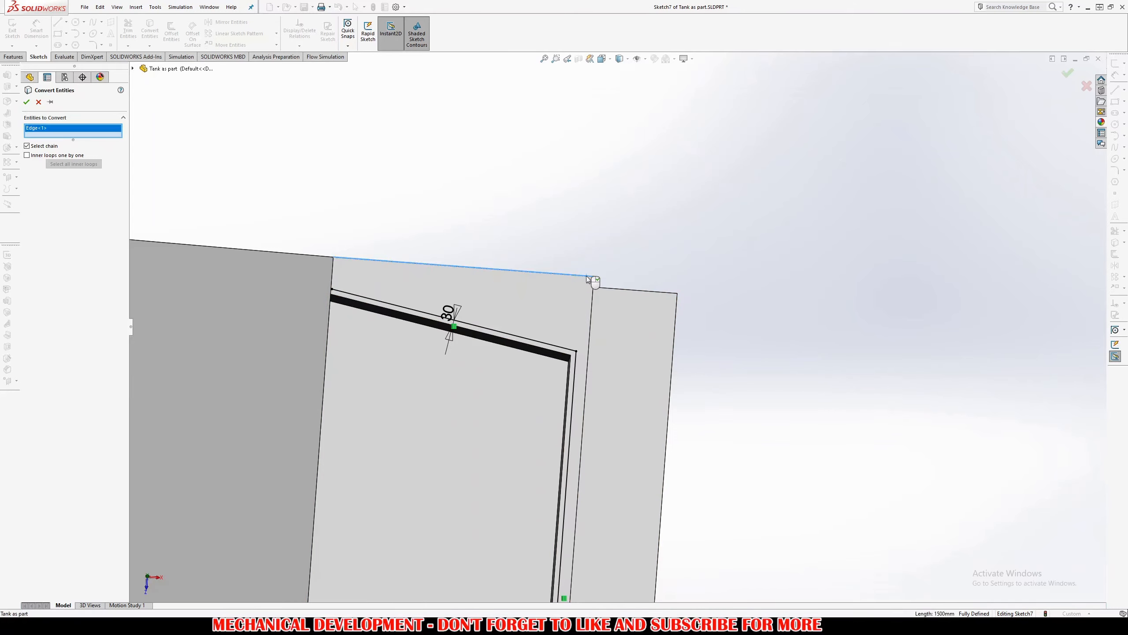
{"action": "left_click", "coordinate": [592, 301]}
{"action": "scroll", "coordinate": [590, 301], "scroll_direction": "up", "scroll_amount": 5}
{"action": "scroll", "coordinate": [622, 511], "scroll_direction": "down", "scroll_amount": 5}
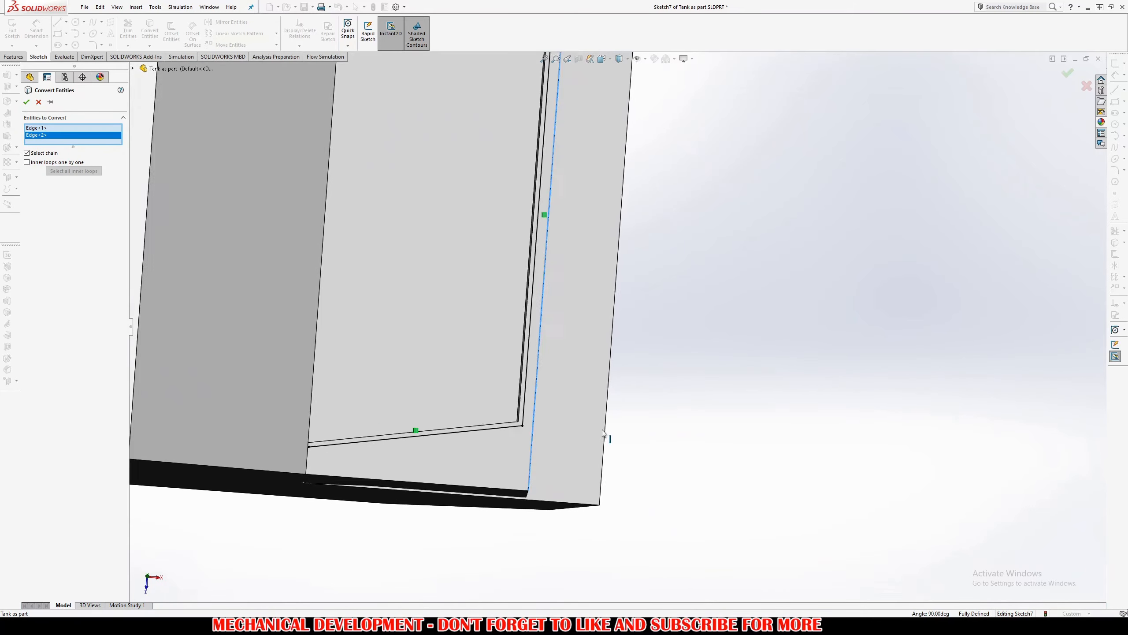
{"action": "left_click", "coordinate": [456, 497]}
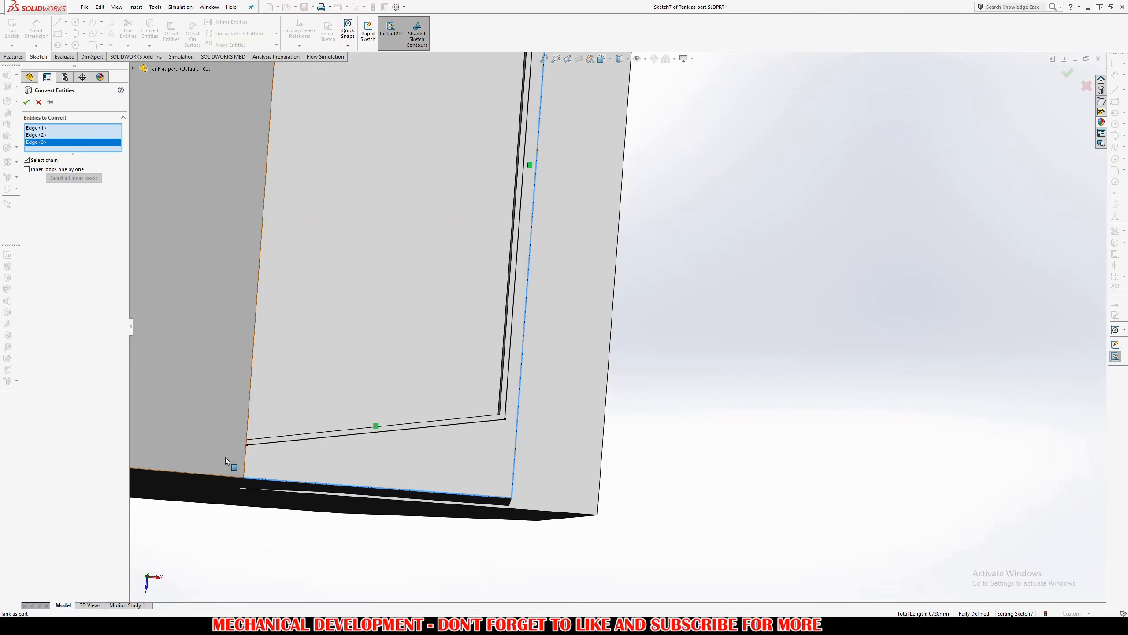
{"action": "left_click", "coordinate": [244, 458]}
{"action": "scroll", "coordinate": [552, 253], "scroll_direction": "down", "scroll_amount": 5}
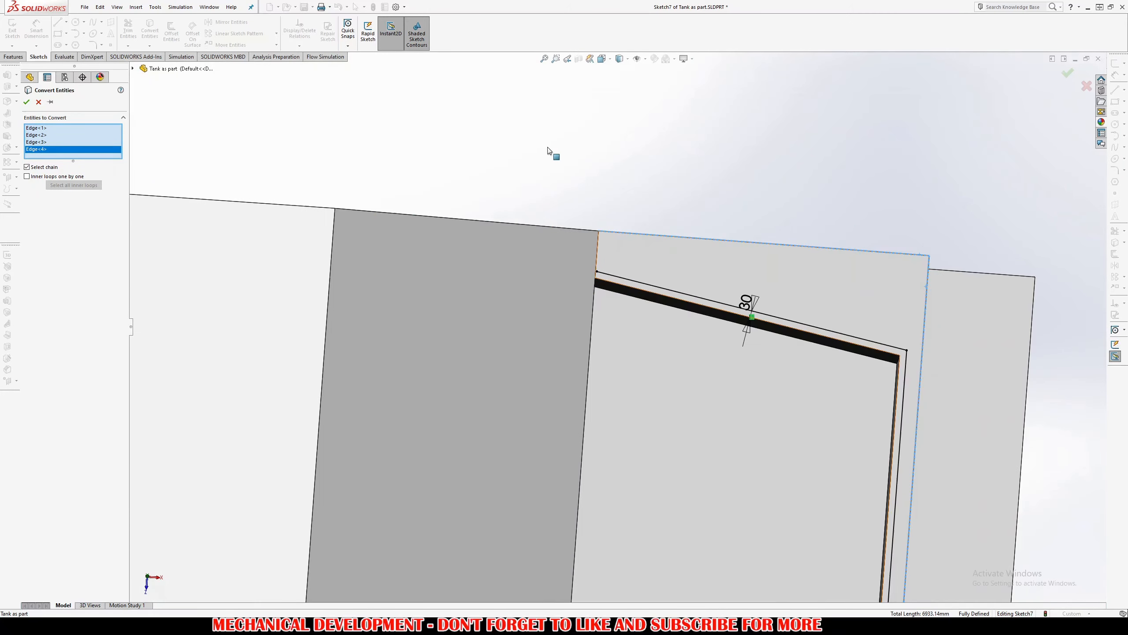
{"action": "left_click", "coordinate": [533, 229]}
{"action": "scroll", "coordinate": [566, 239], "scroll_direction": "up", "scroll_amount": 3}
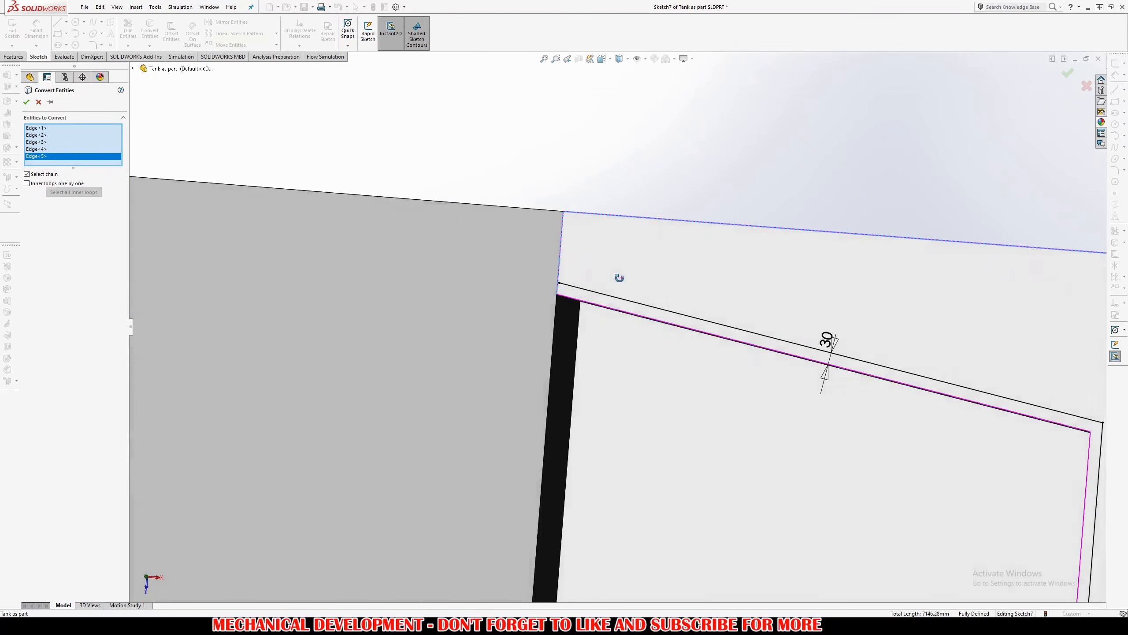
{"action": "middle_click_drag", "start_coordinate": [586, 292], "coordinate": [520, 292]}
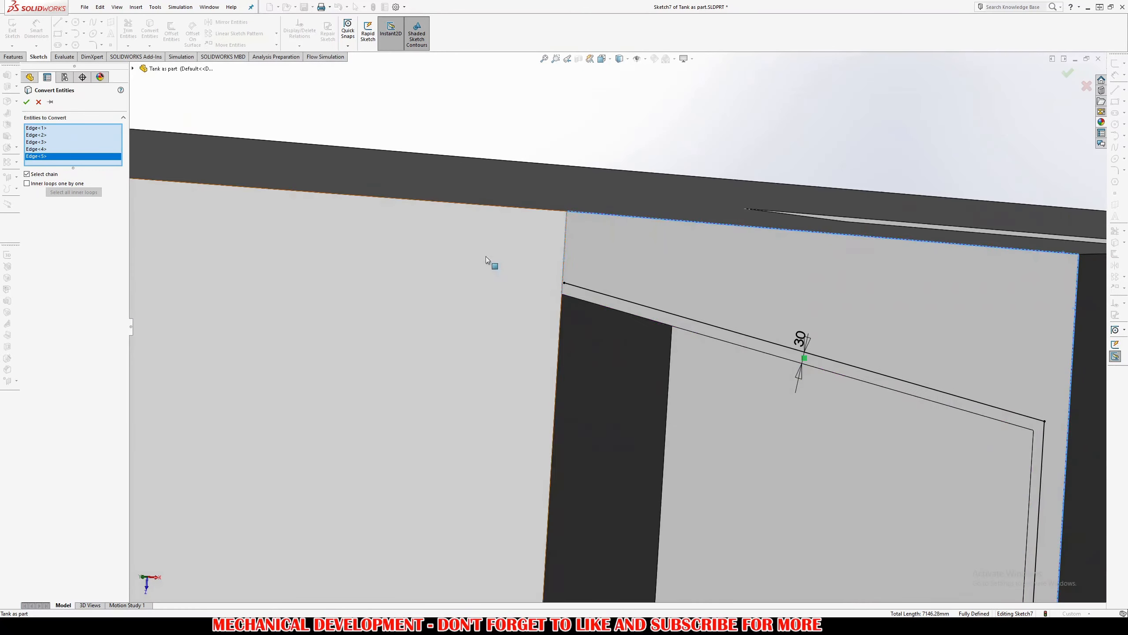
{"action": "left_click", "coordinate": [26, 102]}
{"action": "middle_click_drag", "start_coordinate": [570, 256], "coordinate": [635, 244]}
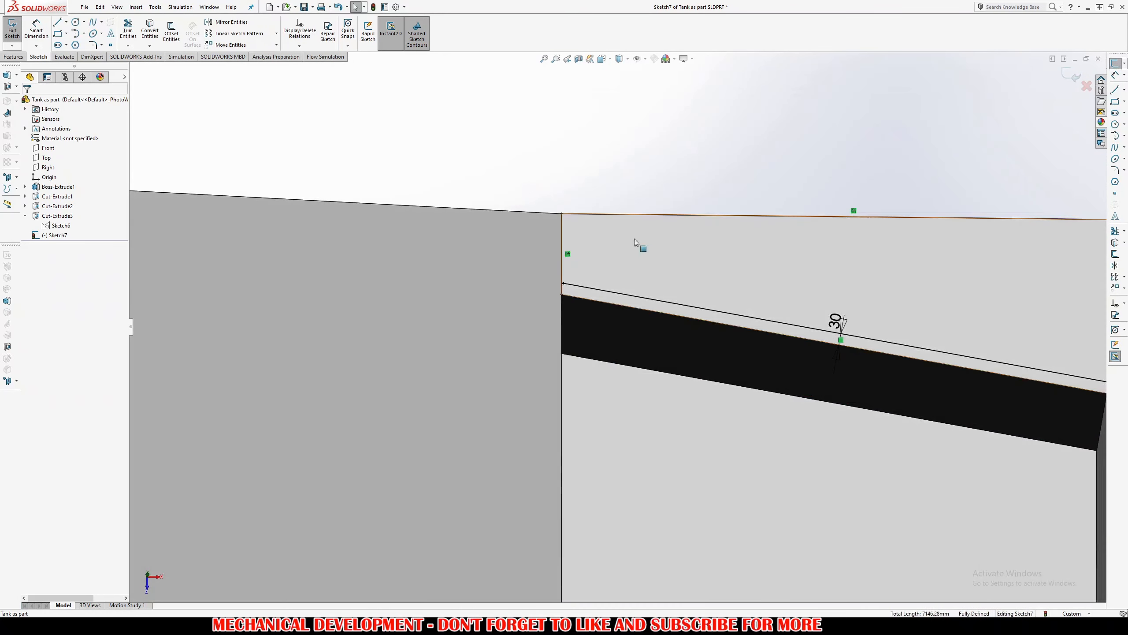
Extend the two slanted offset lines forward to meet the rim face's short front edge lines
{"action": "scroll", "coordinate": [586, 263], "scroll_direction": "down", "scroll_amount": 6}
{"action": "left_click", "coordinate": [505, 338]}
{"action": "left_click", "coordinate": [497, 335], "text": "ctrl"}
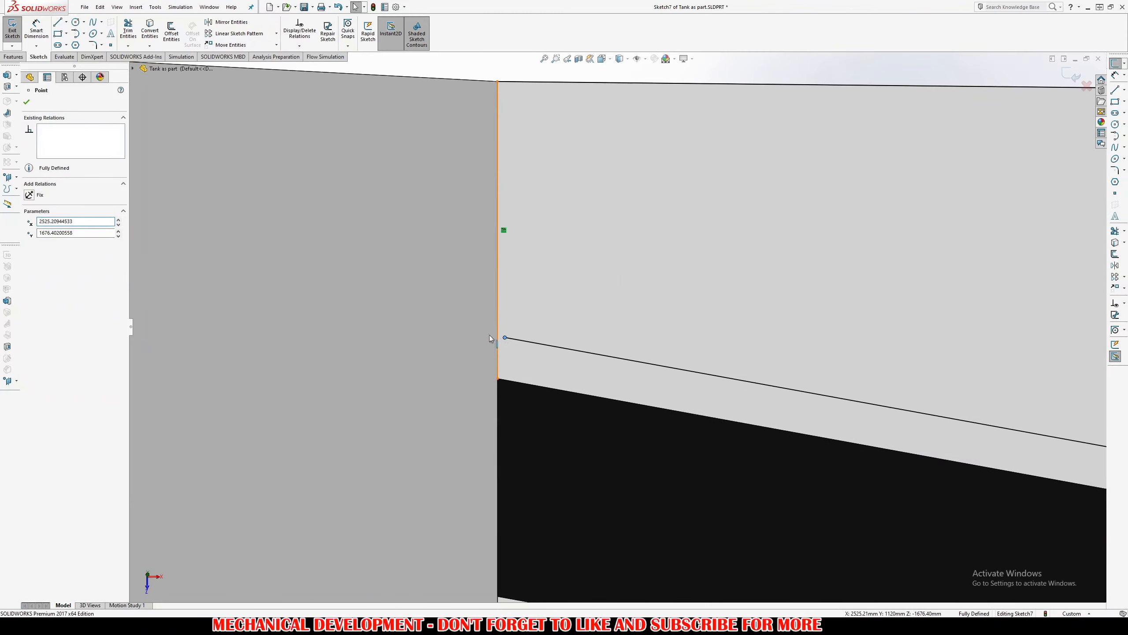
{"action": "left_click", "coordinate": [128, 46]}
{"action": "left_click", "coordinate": [150, 66]}
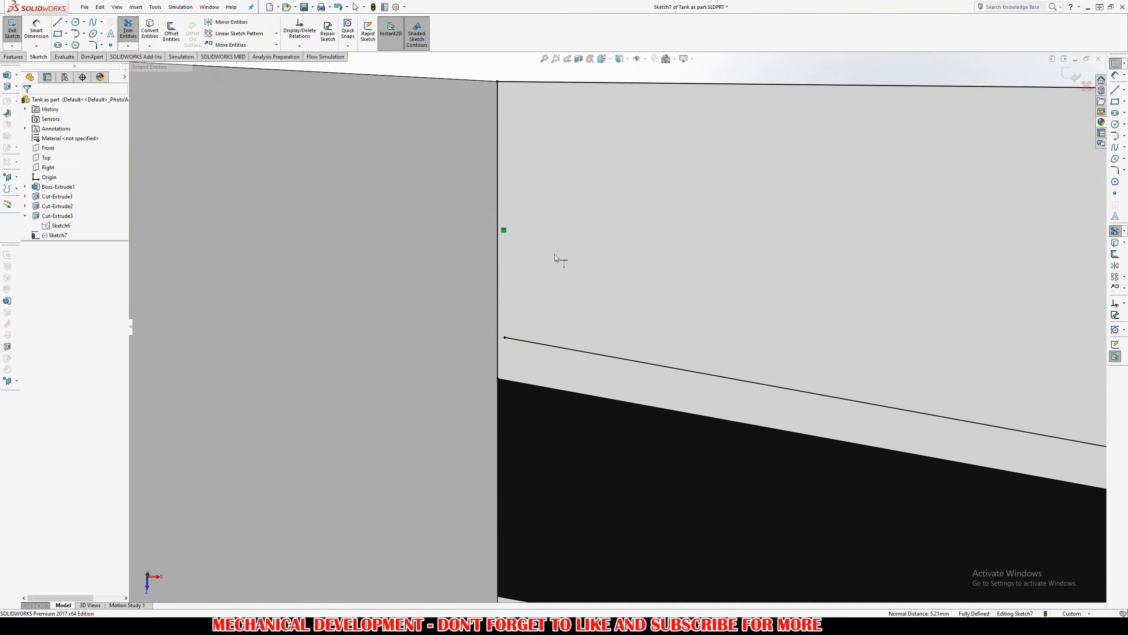
{"action": "left_click", "coordinate": [564, 346]}
{"action": "scroll", "coordinate": [622, 324], "scroll_direction": "up", "scroll_amount": 6}
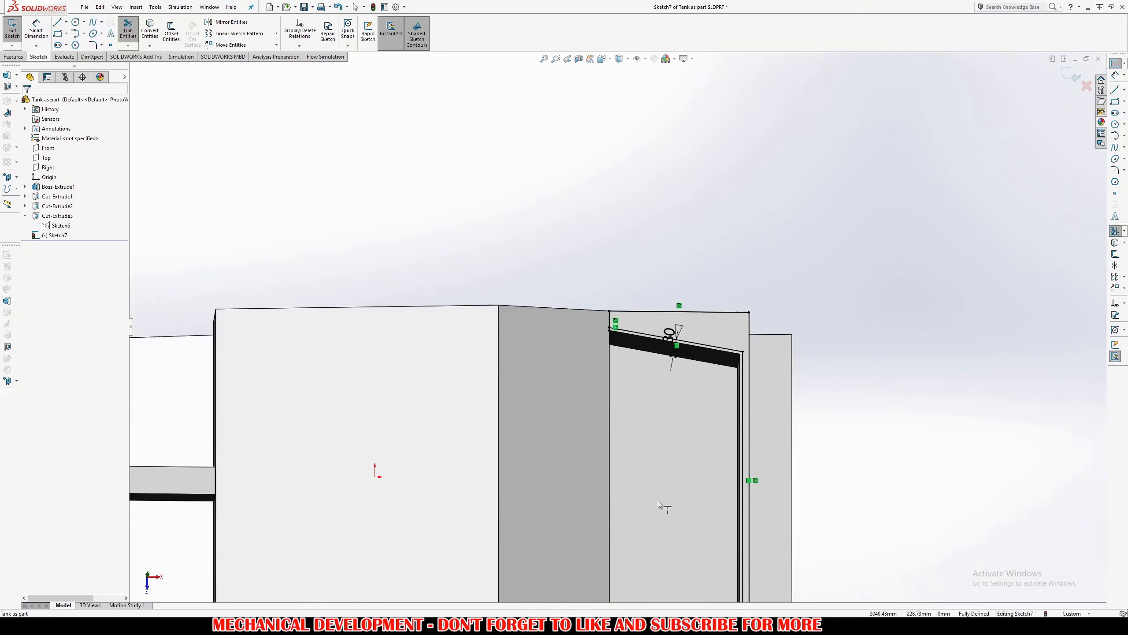
{"action": "scroll", "coordinate": [658, 501], "scroll_direction": "up", "scroll_amount": 2}
{"action": "scroll", "coordinate": [585, 297], "scroll_direction": "down", "scroll_amount": 8}
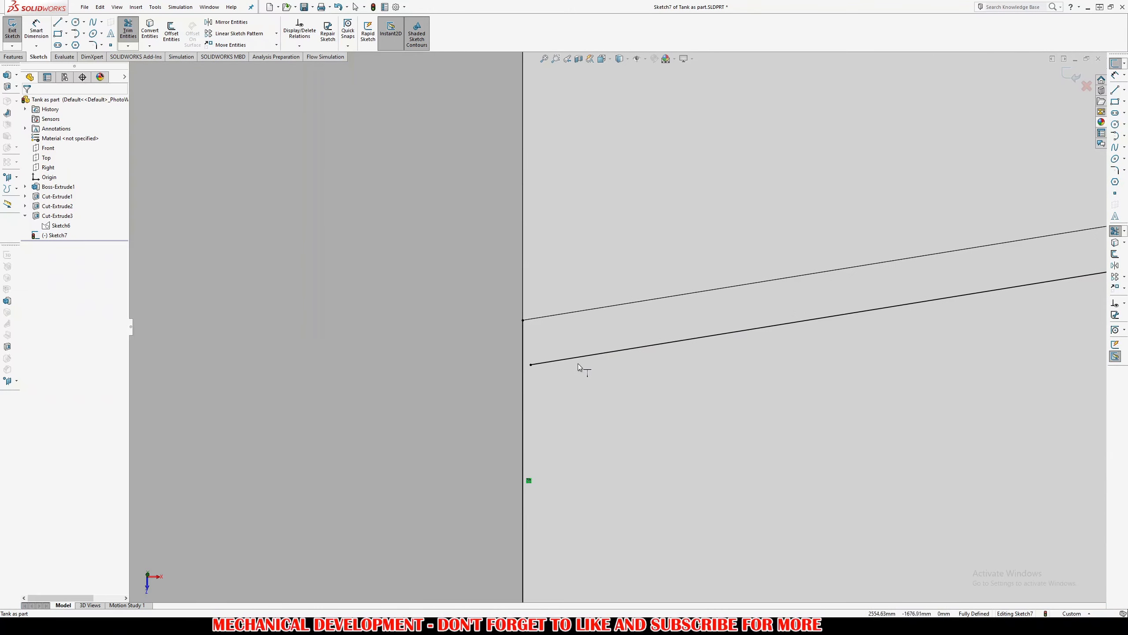
{"action": "left_click", "coordinate": [579, 359]}
{"action": "key", "text": "Escape"}
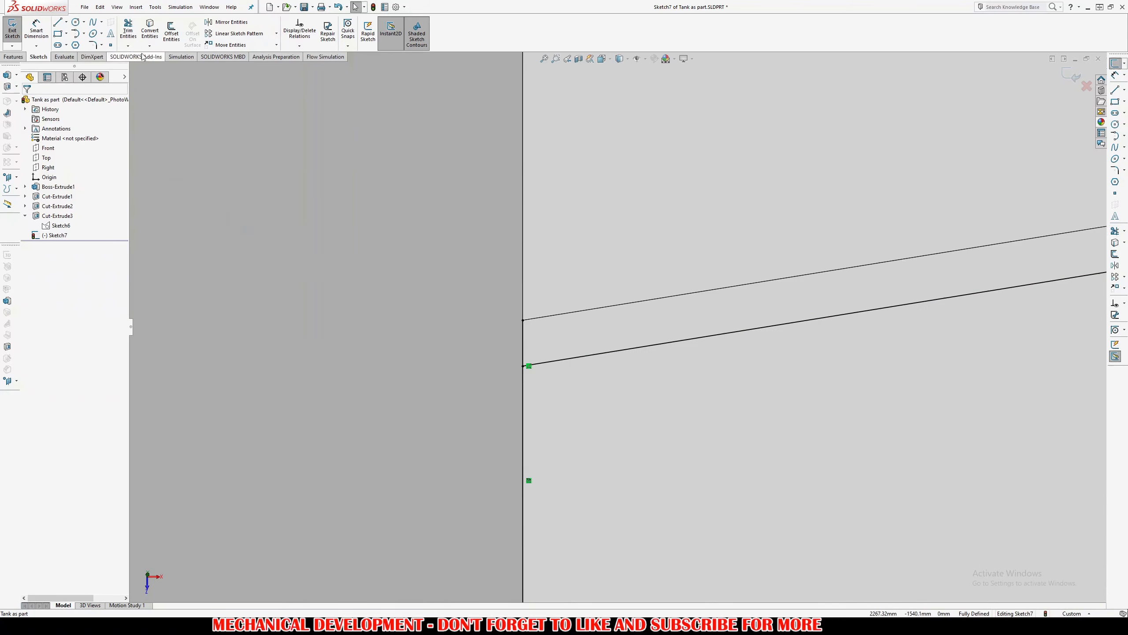
Trim away the short front edge segments between the slanted offset lines and the pocket with Power trim
{"action": "left_click", "coordinate": [128, 28]}
{"action": "scroll", "coordinate": [588, 461], "scroll_direction": "up", "scroll_amount": 5}
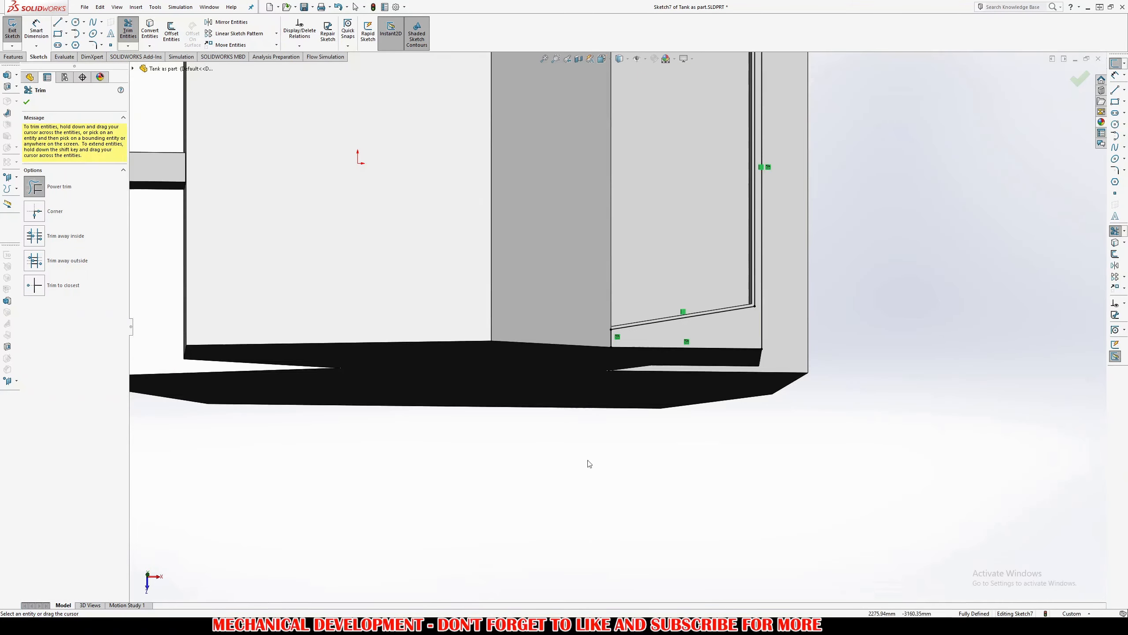
{"action": "scroll", "coordinate": [654, 244], "scroll_direction": "up", "scroll_amount": 3}
{"action": "scroll", "coordinate": [651, 155], "scroll_direction": "down", "scroll_amount": 8}
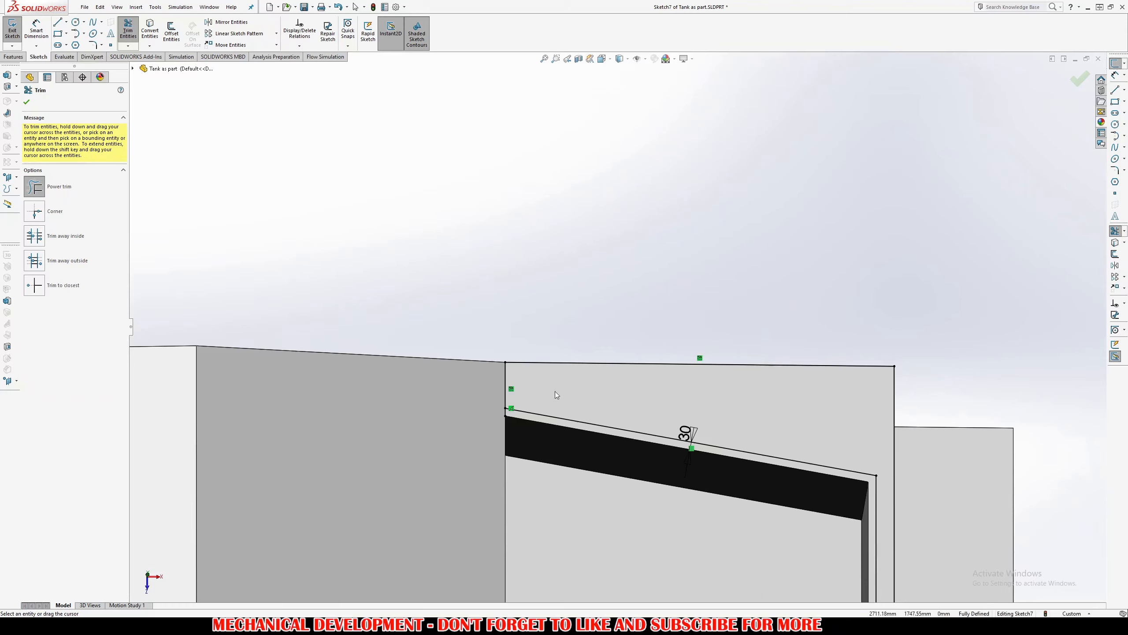
{"action": "left_click", "coordinate": [1075, 81]}
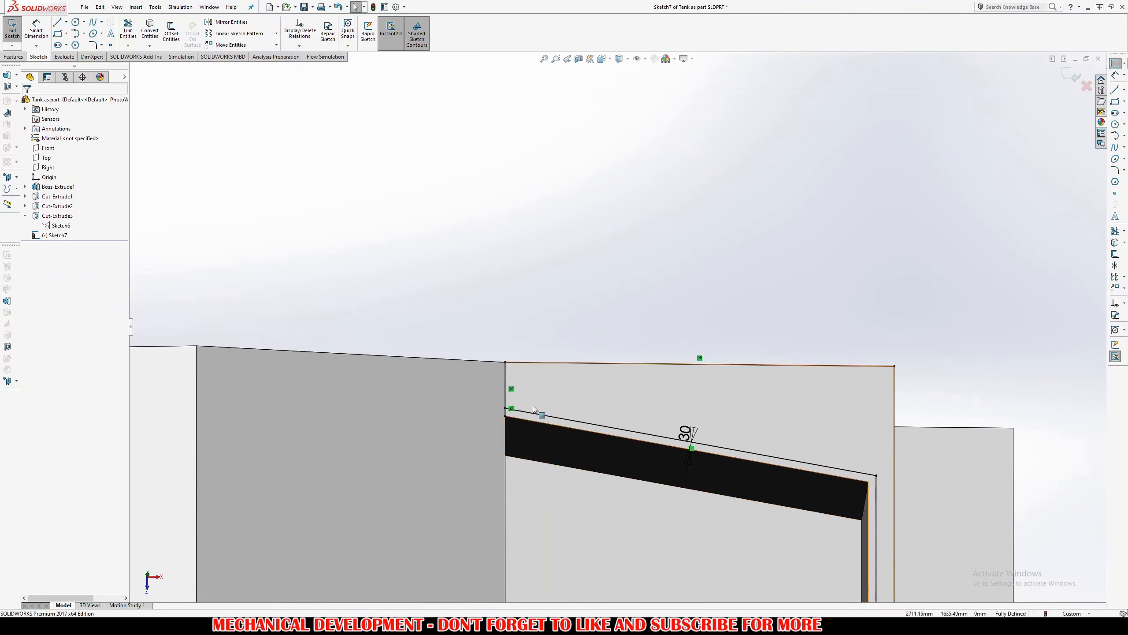
{"action": "scroll", "coordinate": [449, 412], "scroll_direction": "down", "scroll_amount": 6}
{"action": "left_click", "coordinate": [135, 25]}
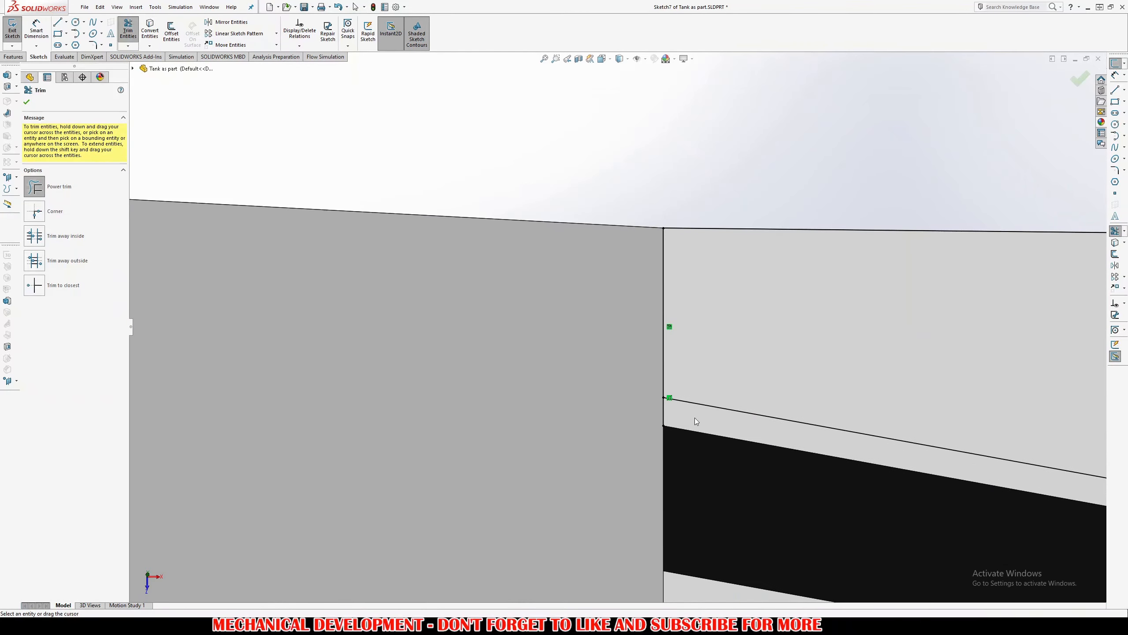
{"action": "left_click", "coordinate": [1080, 80]}
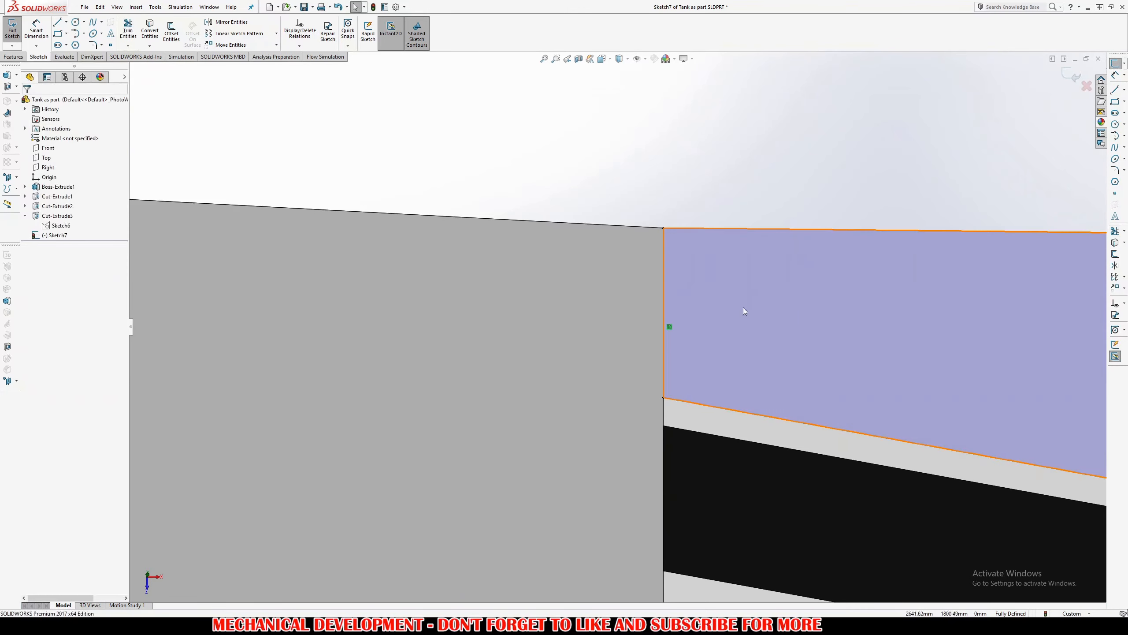
Extrude-cut the sketched outer rim region using Up To Surface, ending at the underside face of the turret's rear overhang
{"action": "scroll", "coordinate": [617, 327], "scroll_direction": "up", "scroll_amount": 6}
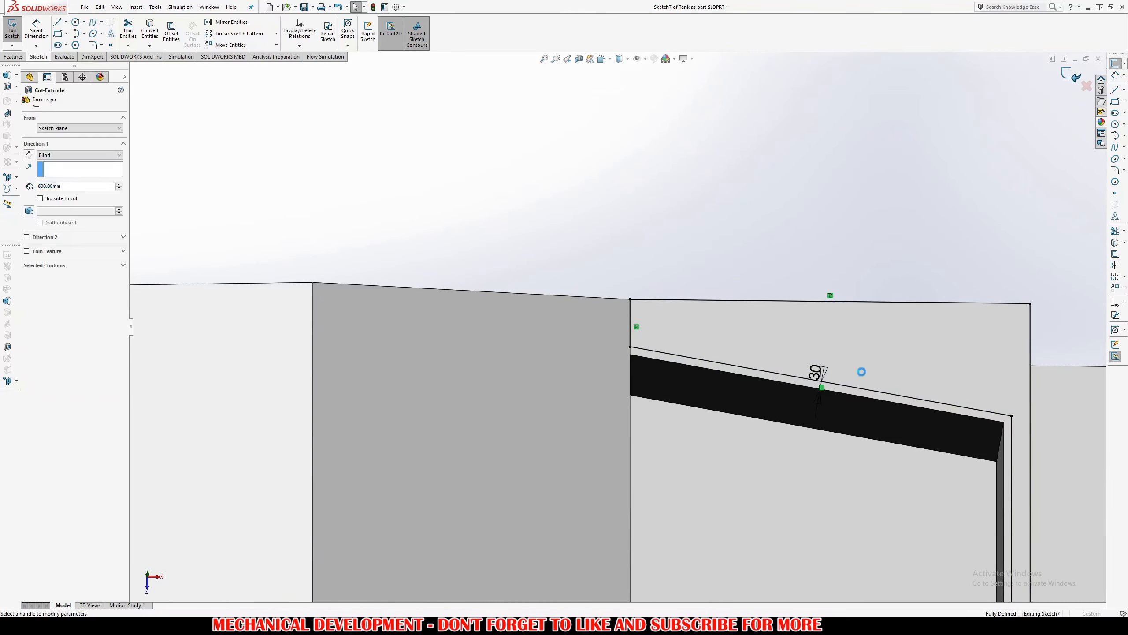
{"action": "middle_click_drag", "start_coordinate": [862, 370], "coordinate": [306, 226]}
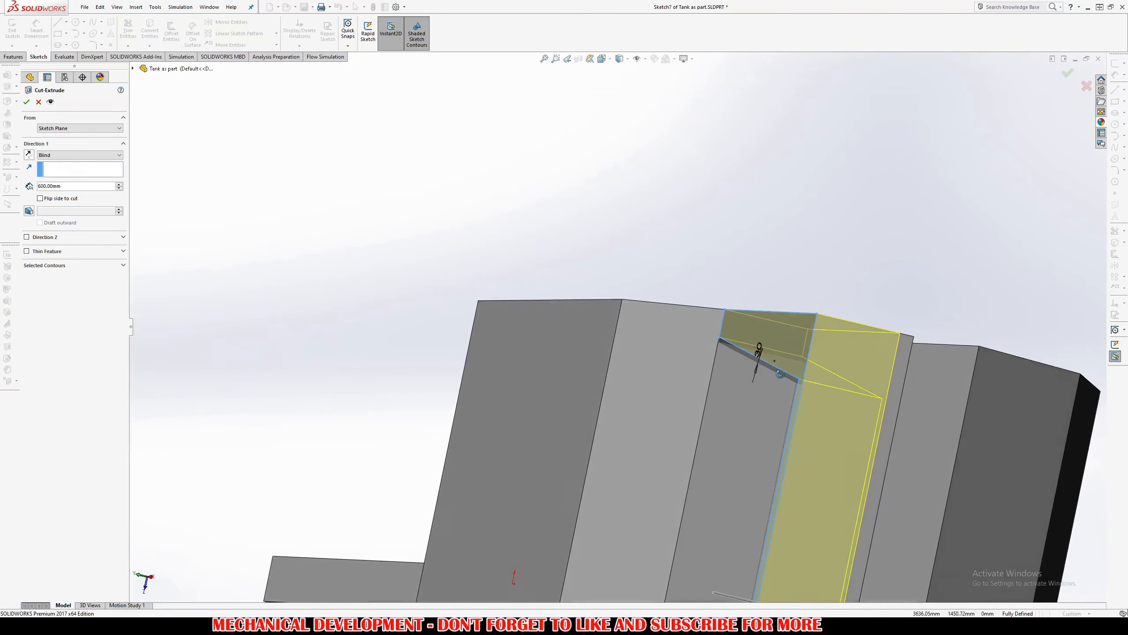
{"action": "left_click", "coordinate": [80, 155]}
{"action": "left_click", "coordinate": [67, 190]}
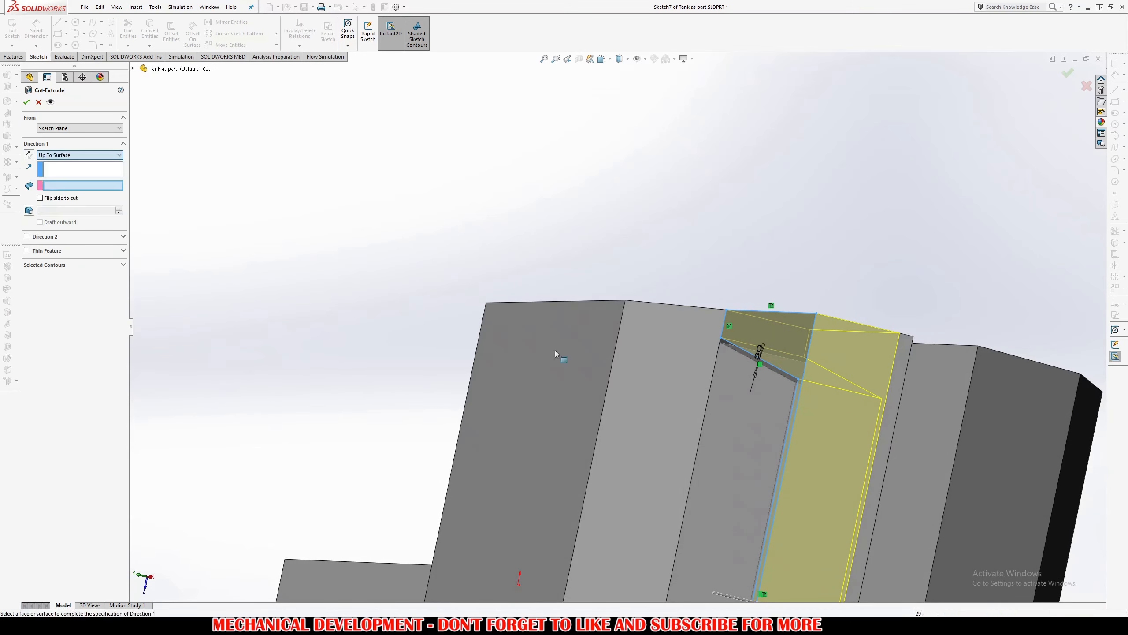
{"action": "middle_click_drag", "start_coordinate": [555, 351], "coordinate": [715, 383]}
{"action": "middle_click_drag", "start_coordinate": [719, 328], "coordinate": [736, 356]}
{"action": "scroll", "coordinate": [736, 356], "scroll_direction": "down", "scroll_amount": 4}
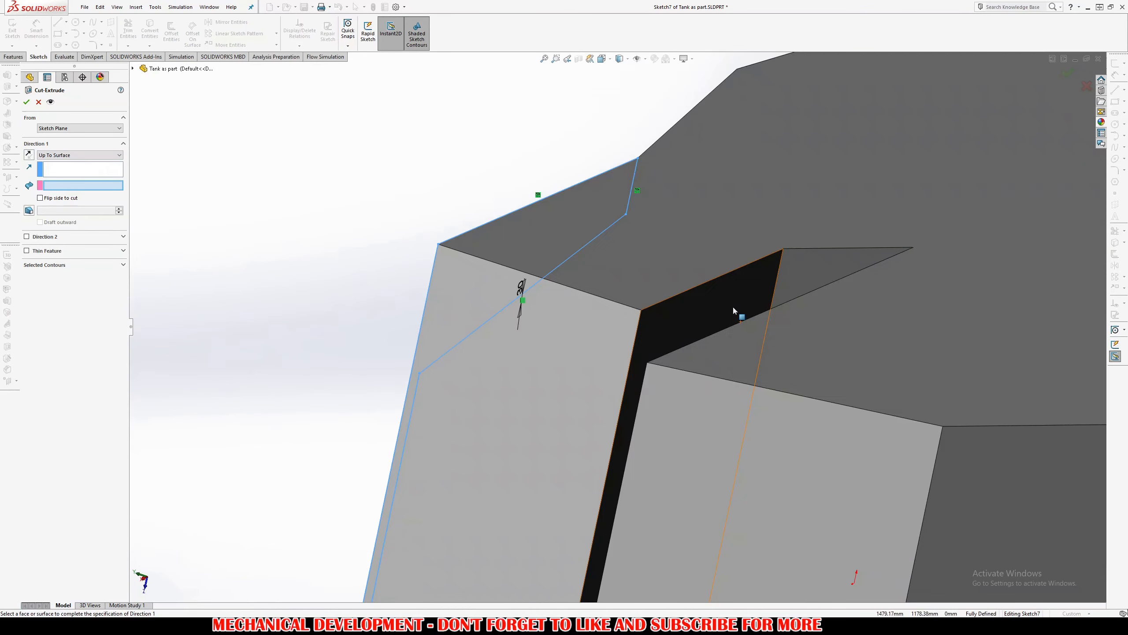
{"action": "left_click", "coordinate": [724, 305]}
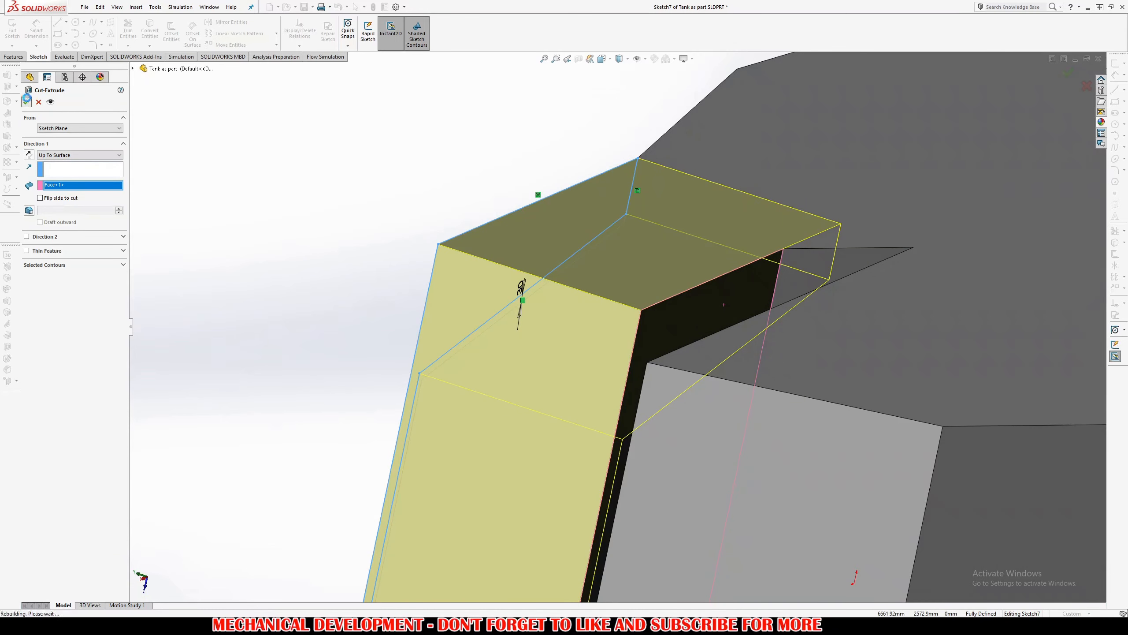
{"action": "scroll", "coordinate": [567, 290], "scroll_direction": "up", "scroll_amount": 3}
{"action": "middle_click_drag", "start_coordinate": [567, 289], "coordinate": [622, 329]}
Edit the rim cut so that it ends at the hull's rear deck face instead of the overhang's underside
{"action": "left_click", "coordinate": [37, 234]}
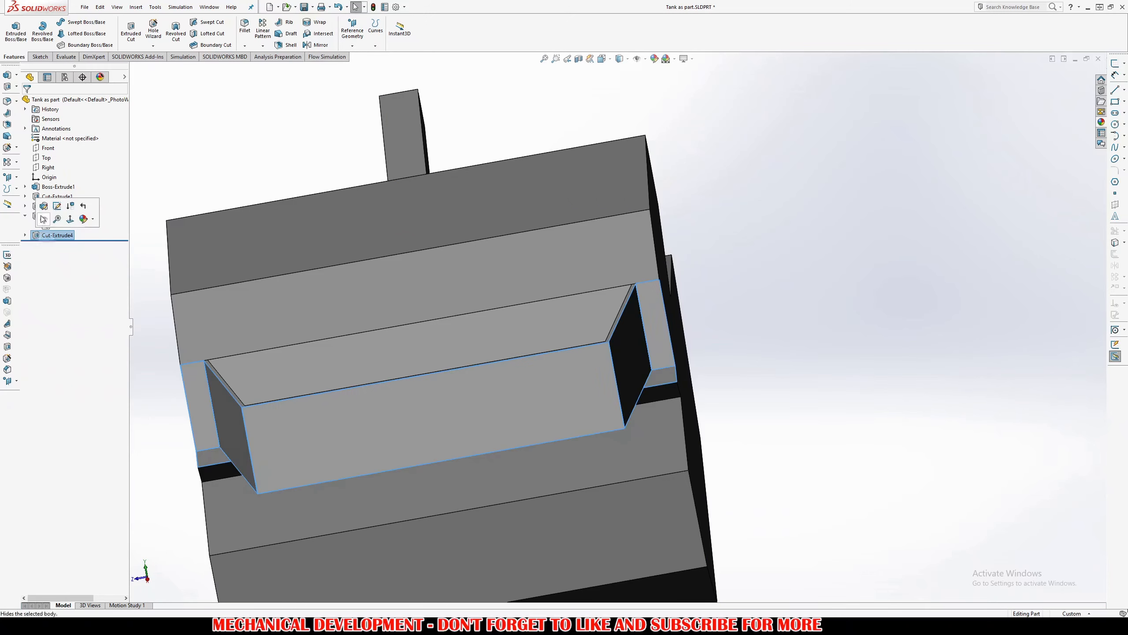
{"action": "left_click", "coordinate": [43, 207]}
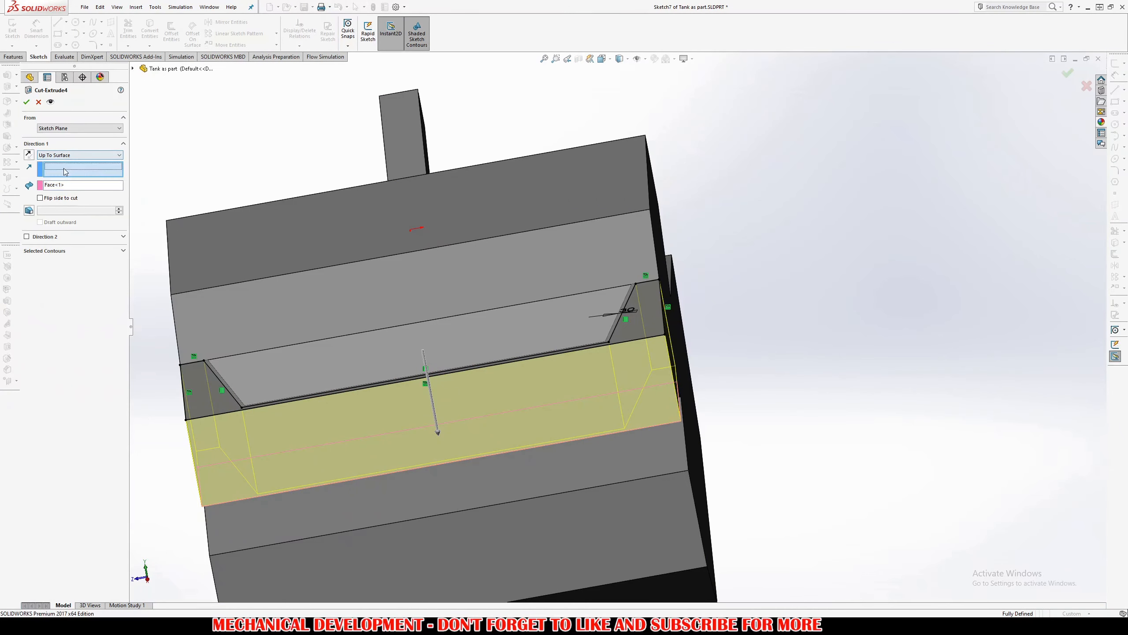
{"action": "left_click", "coordinate": [66, 185]}
{"action": "key", "text": "Delete"}
{"action": "middle_click_drag", "start_coordinate": [680, 405], "coordinate": [645, 479]}
{"action": "left_click", "coordinate": [662, 439]}
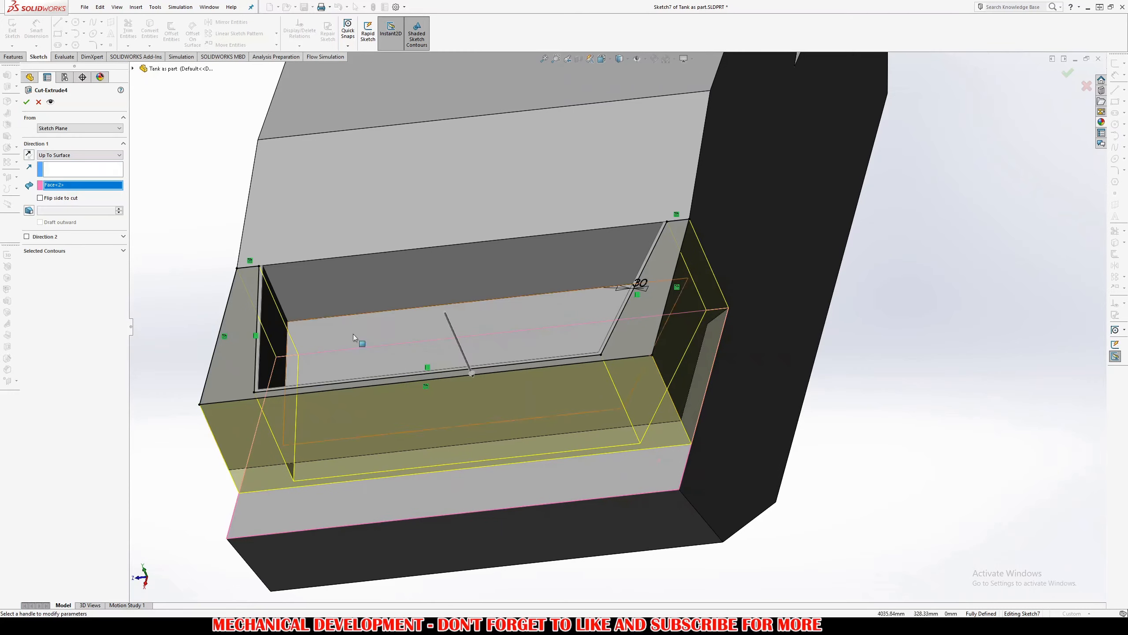
{"action": "left_click", "coordinate": [26, 102]}
{"action": "middle_click_drag", "start_coordinate": [611, 316], "coordinate": [811, 442]}
{"action": "scroll", "coordinate": [622, 317], "scroll_direction": "up", "scroll_amount": 6}
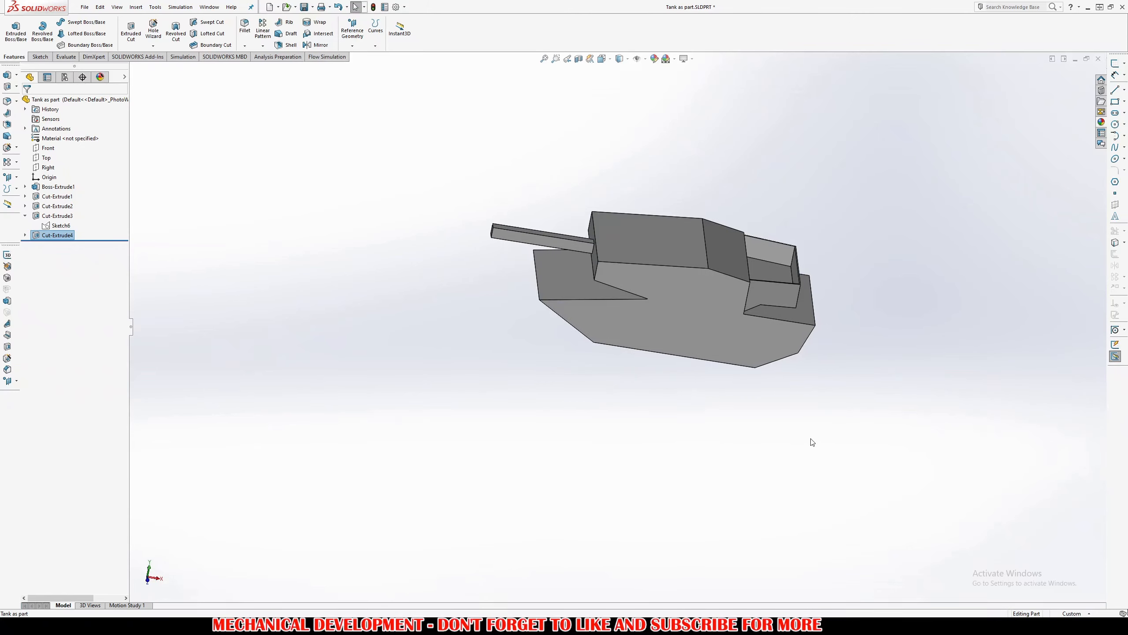
{"action": "scroll", "coordinate": [633, 209], "scroll_direction": "down", "scroll_amount": 4}
{"action": "middle_click_drag", "start_coordinate": [630, 218], "coordinate": [600, 377]}
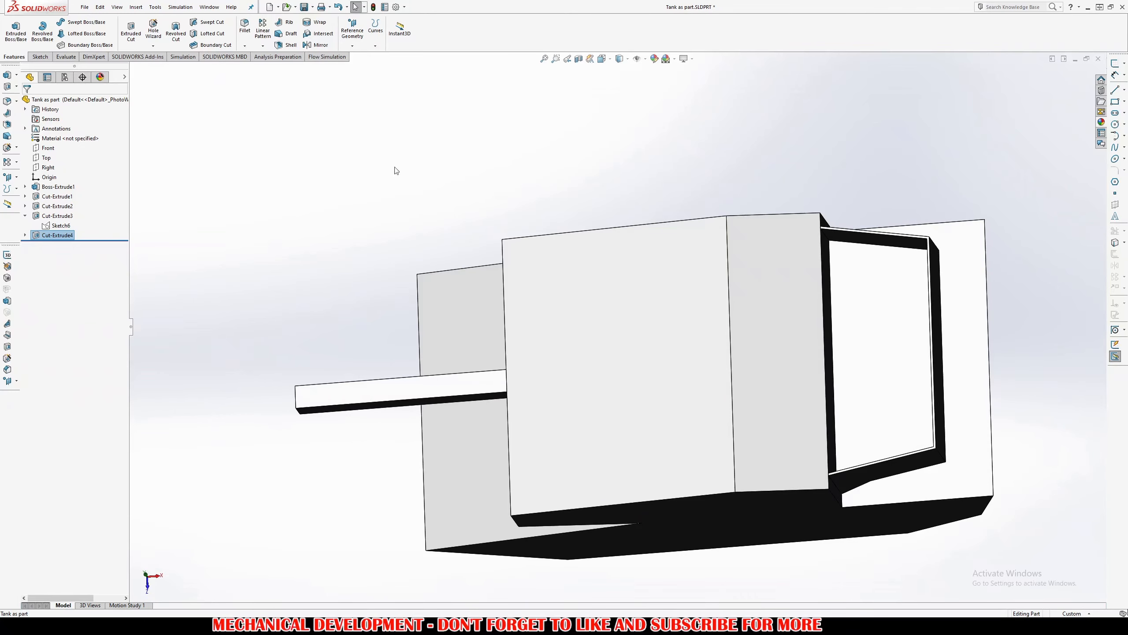
Create a reference plane parallel to the Top plane and coincident with the transverse ridge edge of the turret roof
{"action": "left_click", "coordinate": [47, 157]}
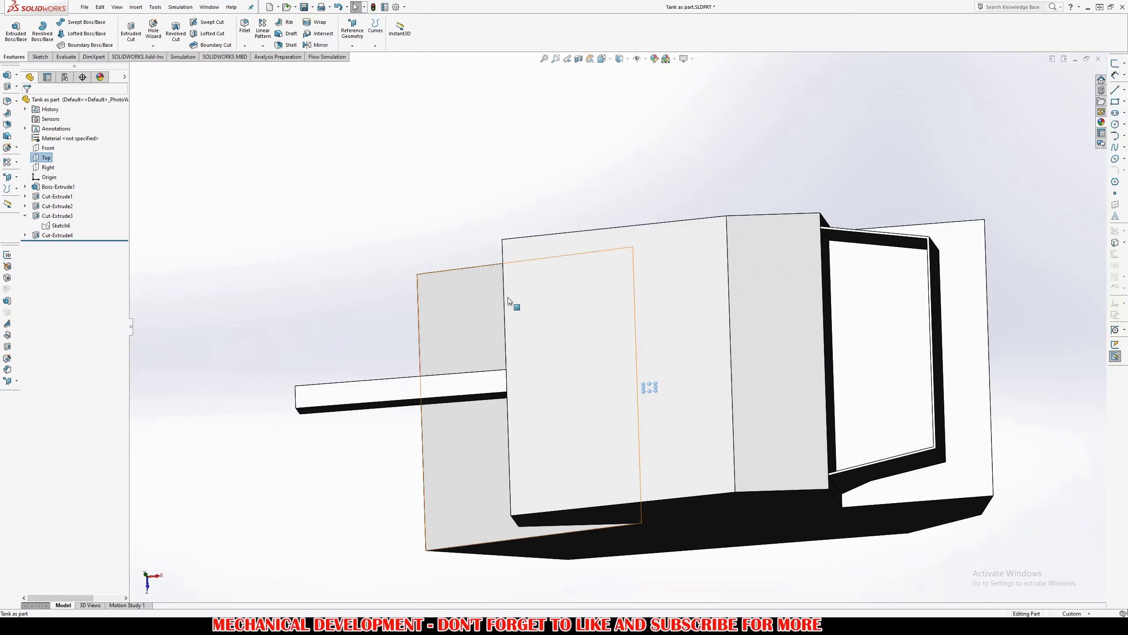
{"action": "middle_click_drag", "start_coordinate": [508, 298], "coordinate": [567, 76]}
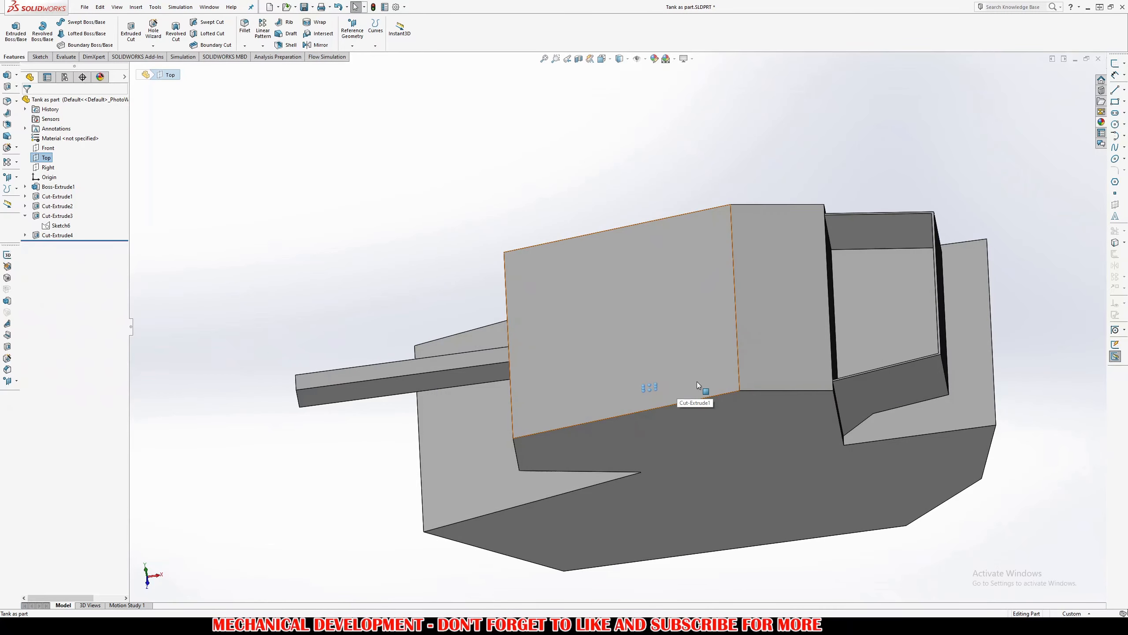
{"action": "middle_click_drag", "start_coordinate": [696, 381], "coordinate": [661, 473]}
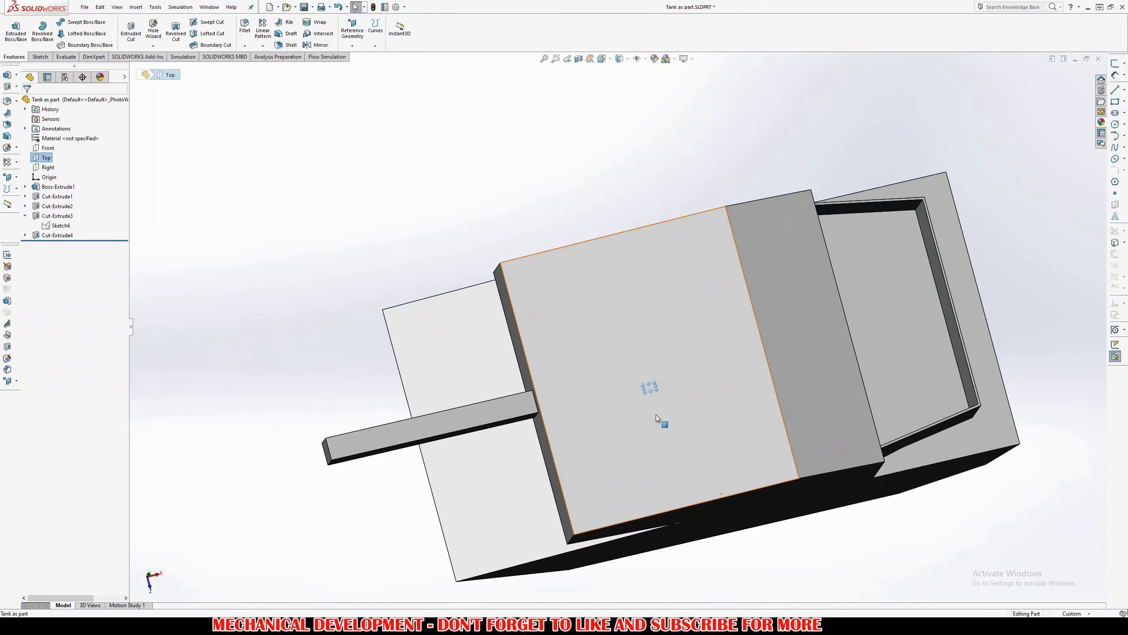
{"action": "middle_click_drag", "start_coordinate": [615, 313], "coordinate": [516, 280]}
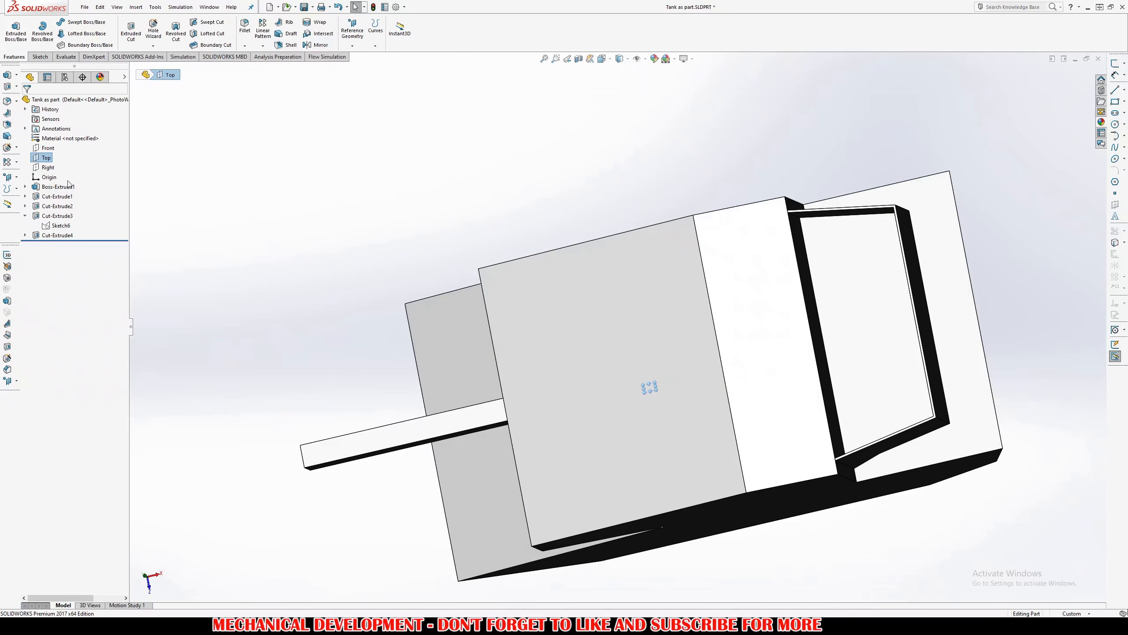
{"action": "middle_click_drag", "start_coordinate": [593, 306], "coordinate": [611, 282]}
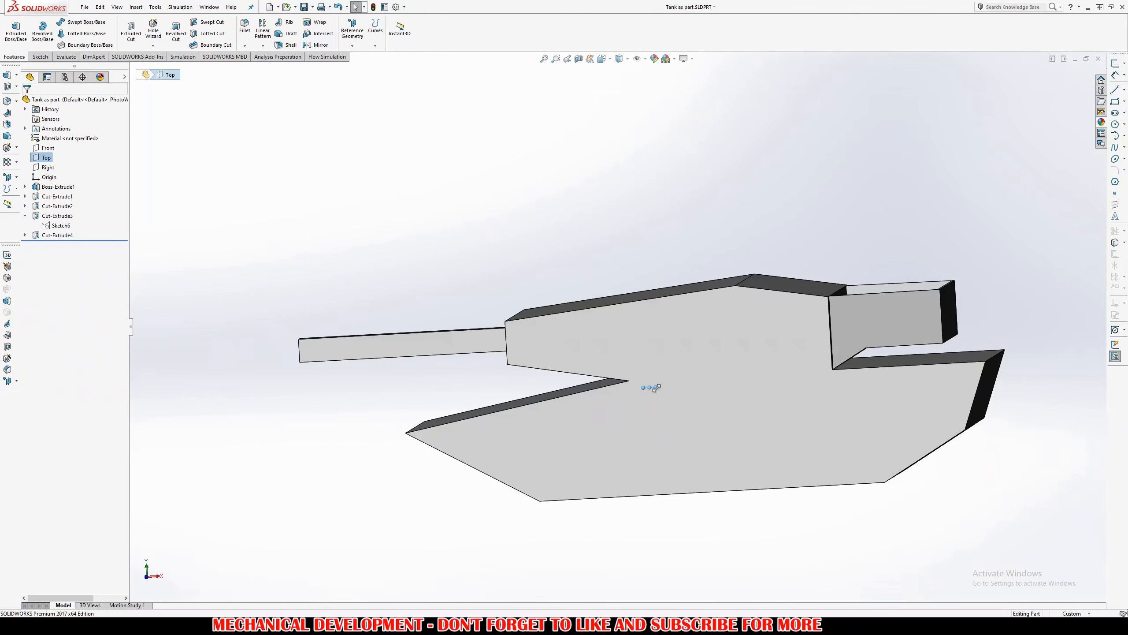
{"action": "left_click", "coordinate": [354, 39]}
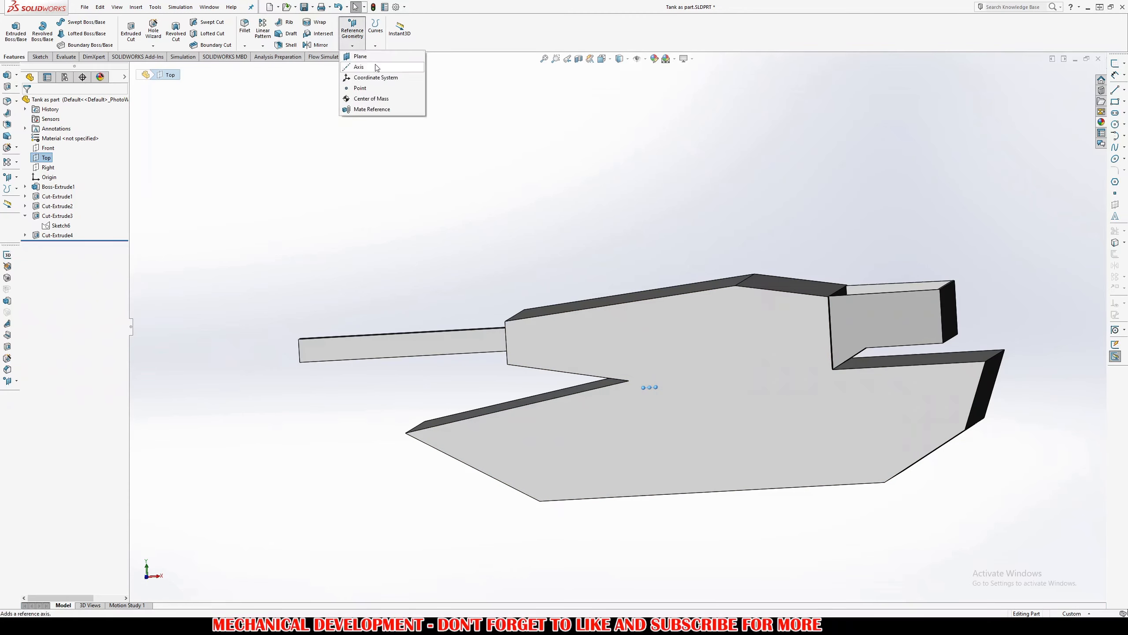
{"action": "left_click", "coordinate": [362, 67]}
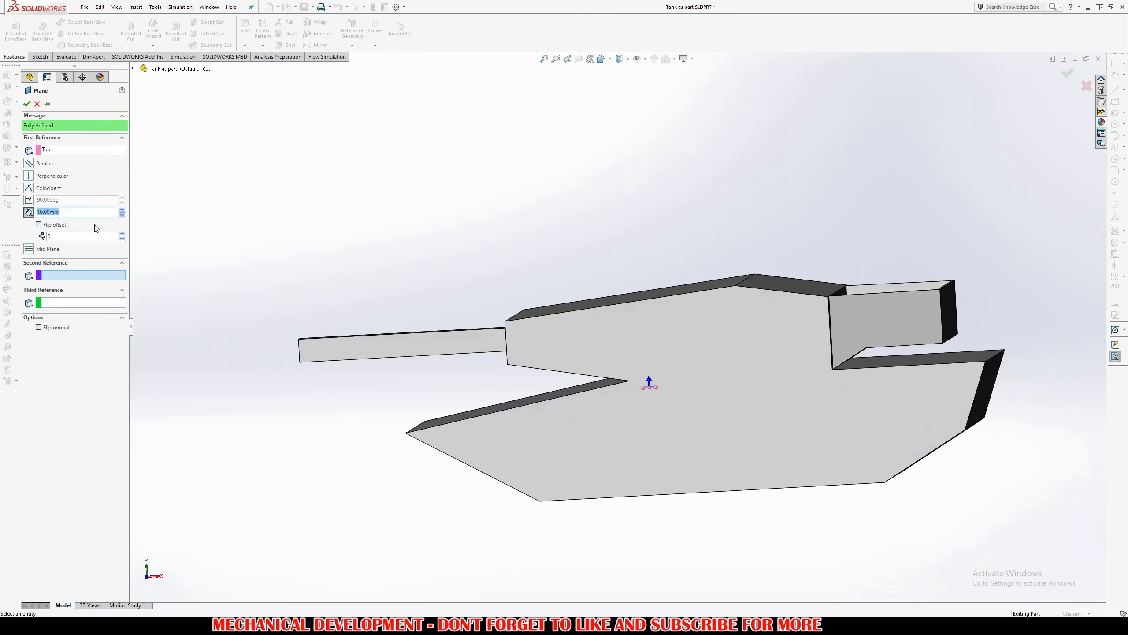
{"action": "left_click", "coordinate": [74, 277]}
{"action": "middle_click_drag", "start_coordinate": [763, 273], "coordinate": [748, 292]}
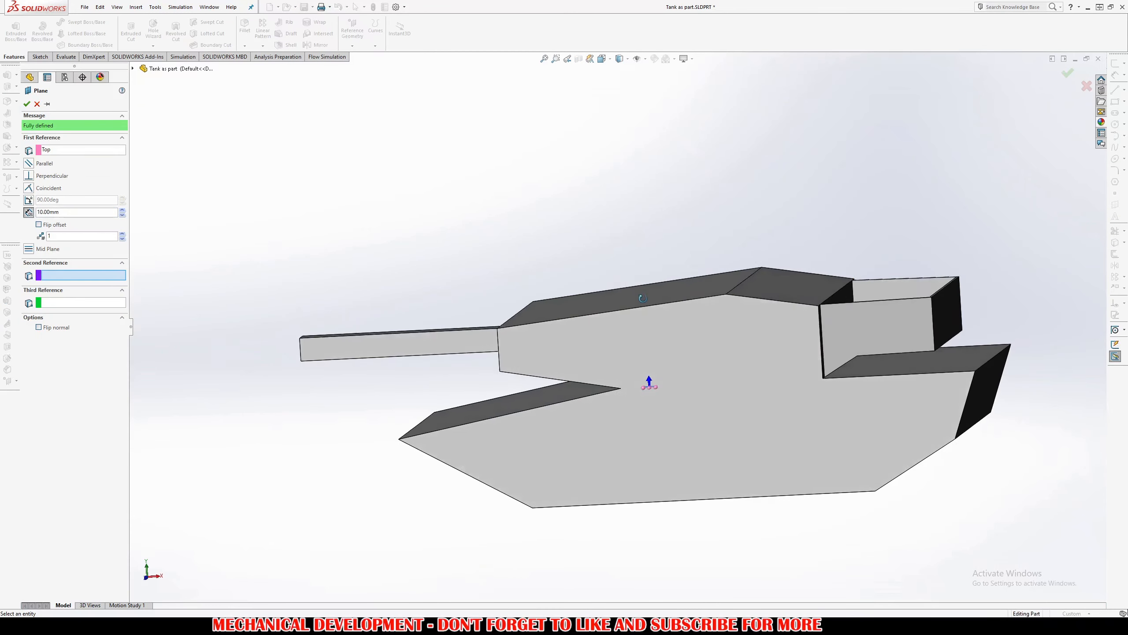
{"action": "left_click", "coordinate": [740, 288]}
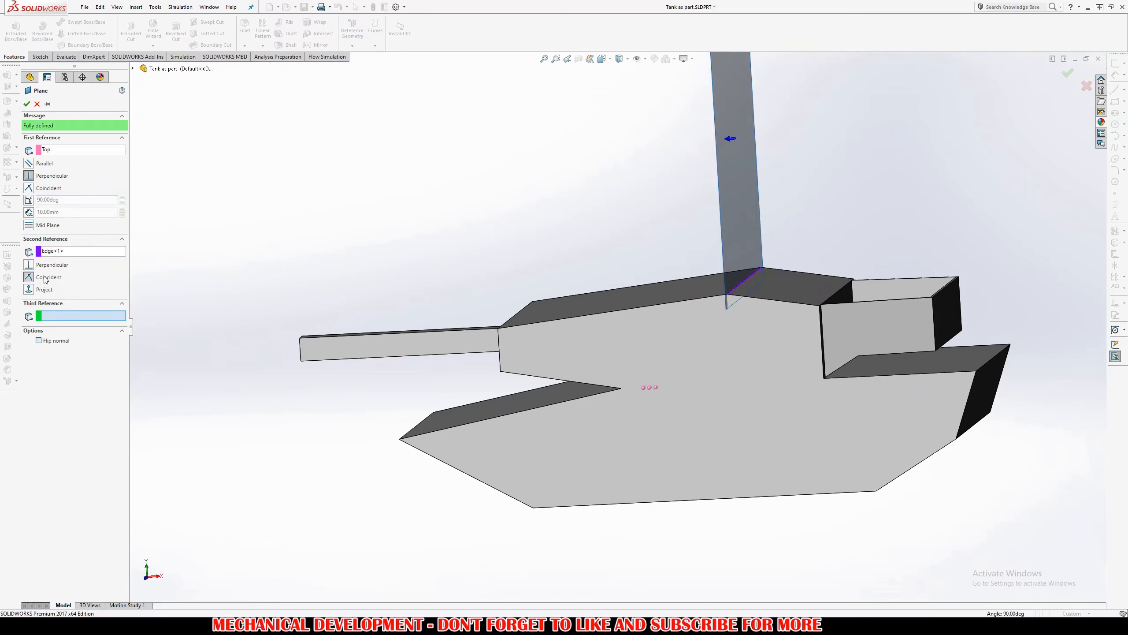
{"action": "left_click", "coordinate": [29, 164]}
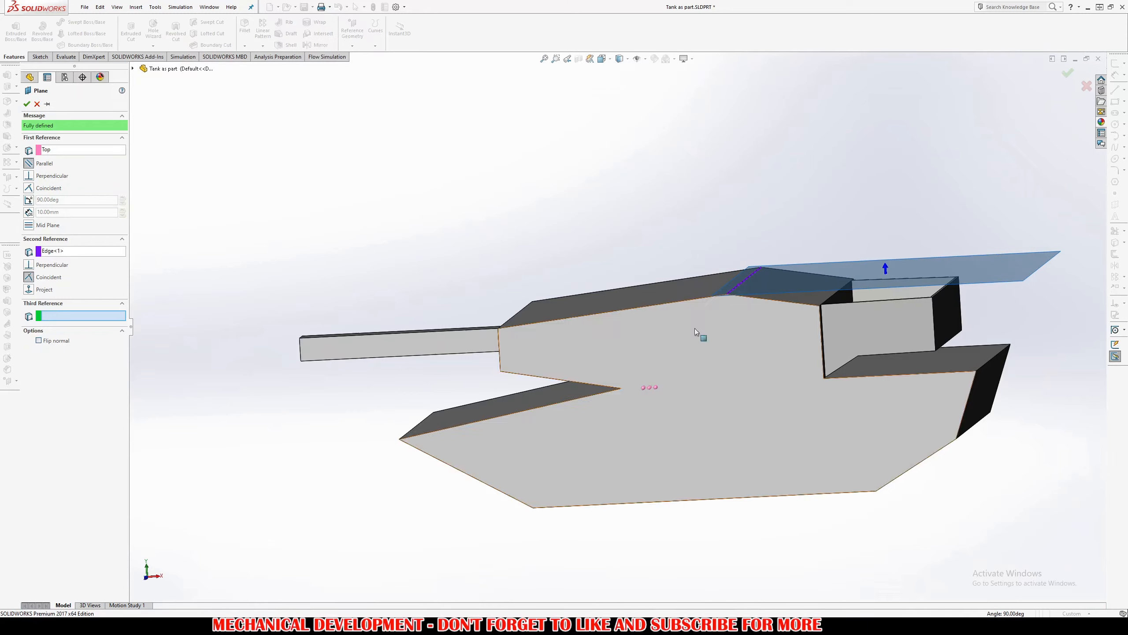
{"action": "middle_click_drag", "start_coordinate": [700, 330], "coordinate": [713, 415]}
{"action": "left_click", "coordinate": [27, 104]}
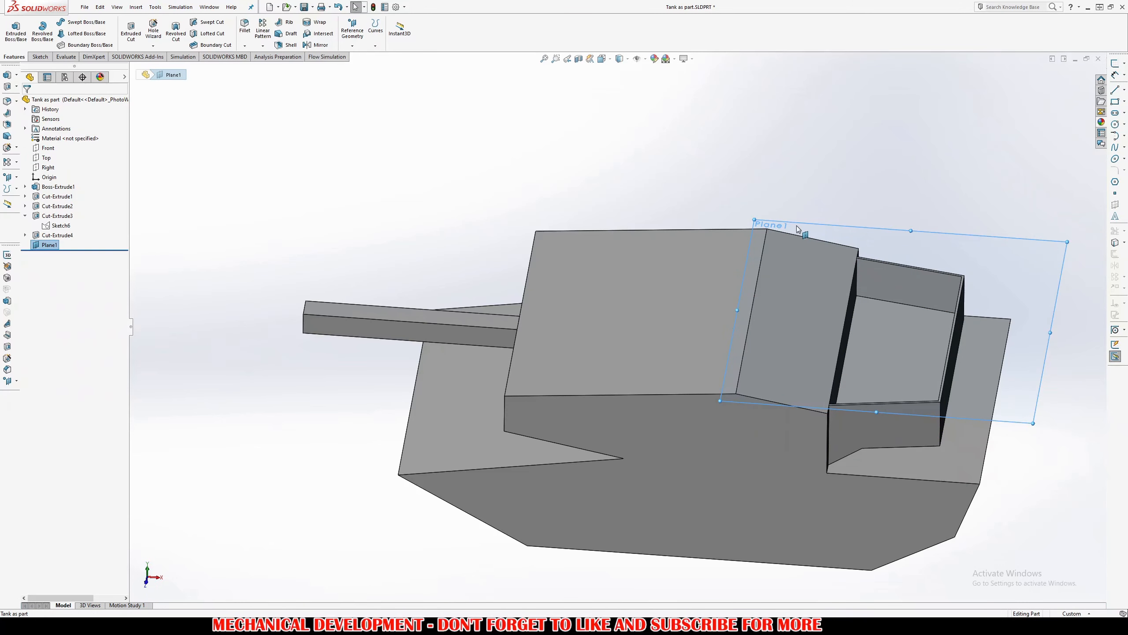
Move the new reference plane's outline forward over the turret roof and start a sketch on that plane
{"action": "left_click_drag", "start_coordinate": [795, 226], "coordinate": [574, 214]}
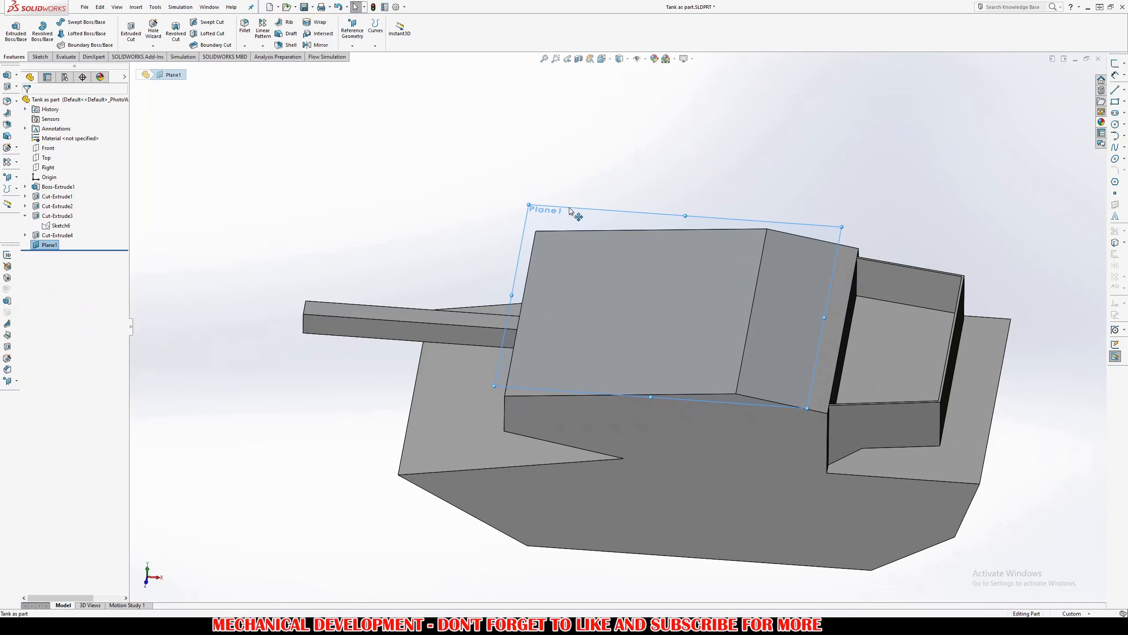
{"action": "middle_click_drag", "start_coordinate": [574, 214], "coordinate": [541, 341]}
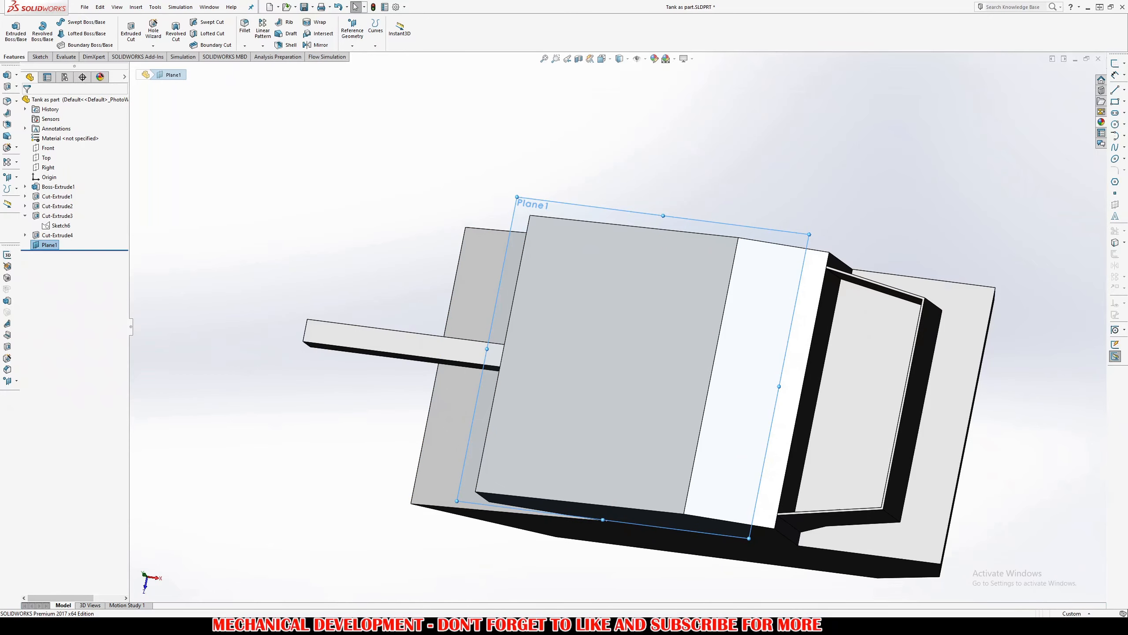
{"action": "mouse_move", "coordinate": [107, 626]}
{"action": "left_click", "coordinate": [38, 586]}
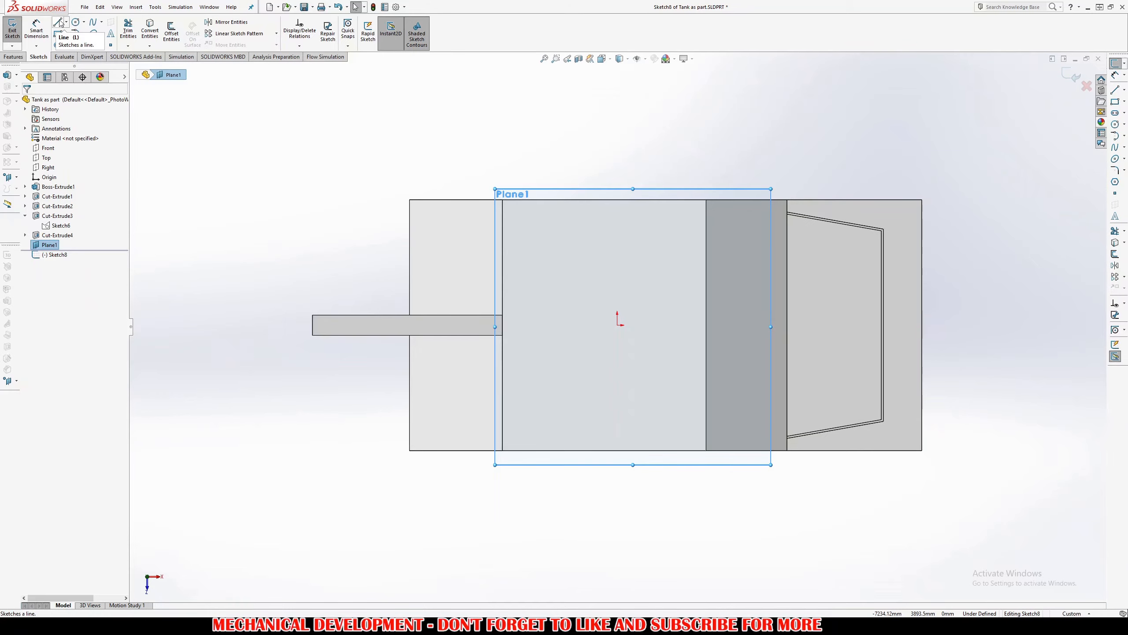
Draw connected lines from the barrel's upper corner: about 939 mm horizontally rearward, slanting back to the turret's front edge, and a short segment up that edge
{"action": "left_click", "coordinate": [59, 22]}
{"action": "scroll", "coordinate": [555, 318], "scroll_direction": "down", "scroll_amount": 5}
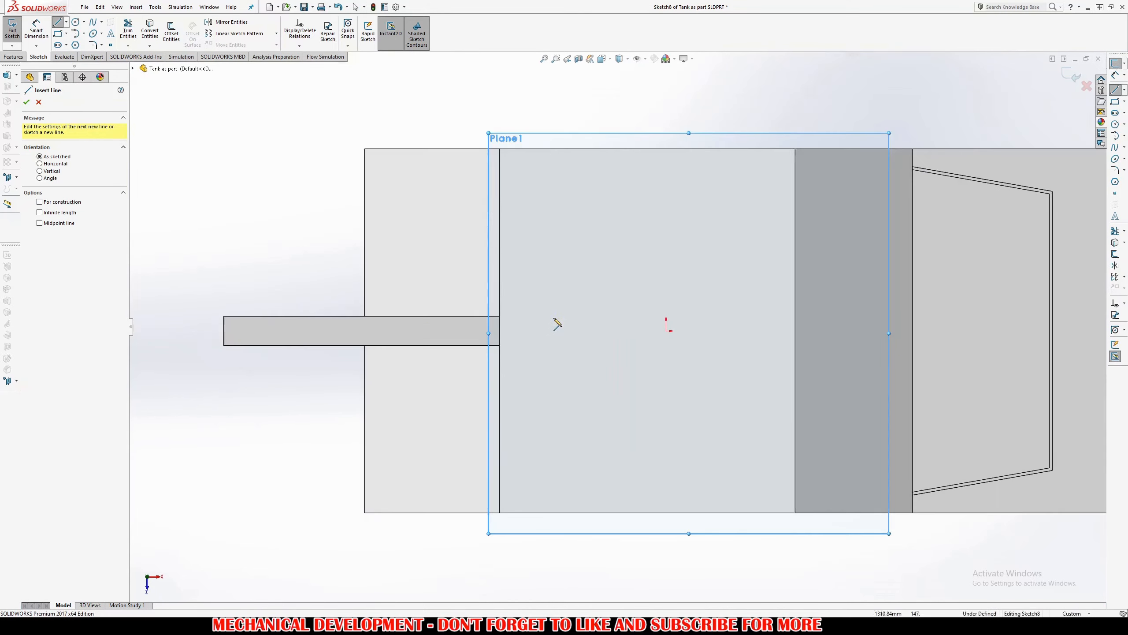
{"action": "scroll", "coordinate": [880, 326], "scroll_direction": "up", "scroll_amount": 5}
{"action": "mouse_move", "coordinate": [797, 353]}
{"action": "middle_mouse_down"}
{"action": "mouse_move", "coordinate": [797, 130]}
{"action": "mouse_move", "coordinate": [808, 418]}
{"action": "middle_mouse_up"}
{"action": "key", "text": "ctrl+8"}
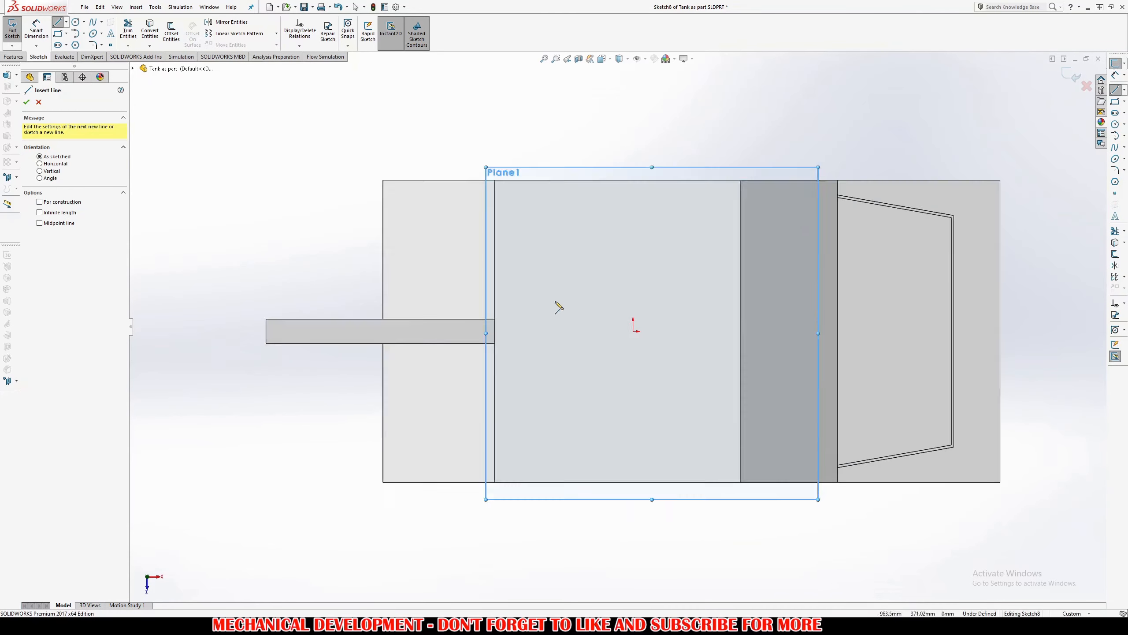
{"action": "scroll", "coordinate": [524, 307], "scroll_direction": "down", "scroll_amount": 4}
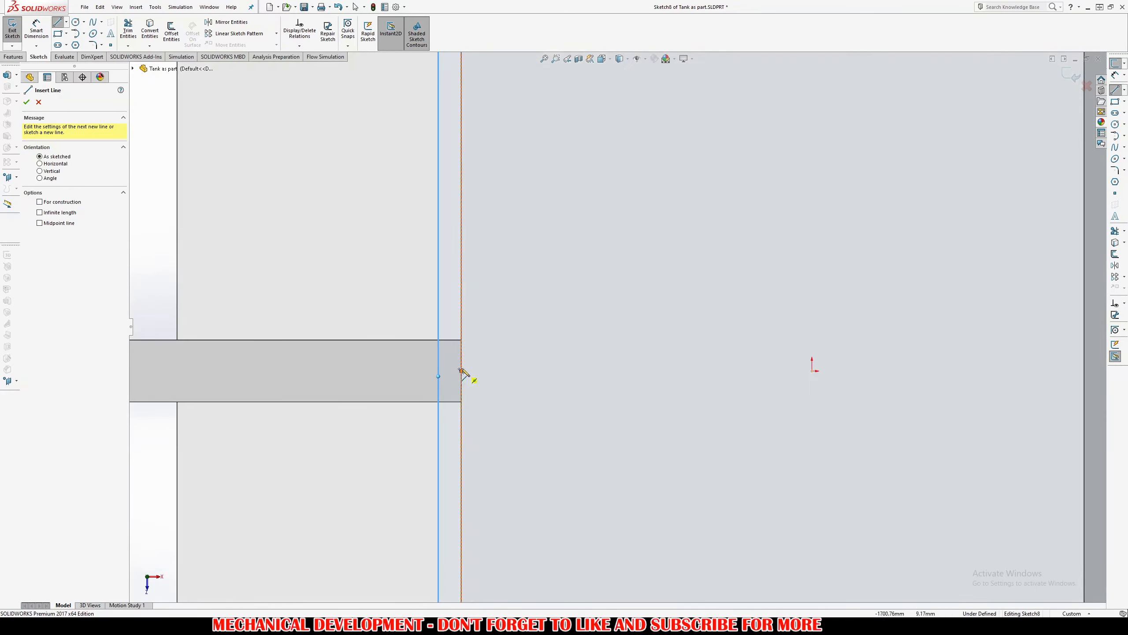
{"action": "left_click", "coordinate": [460, 340]}
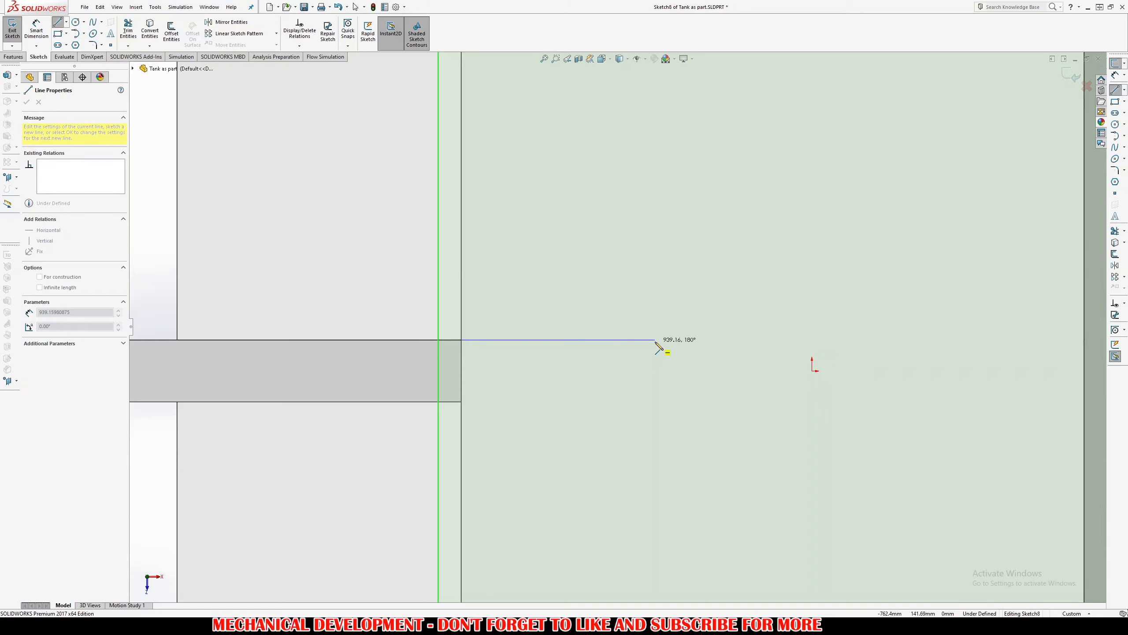
{"action": "left_click", "coordinate": [655, 340]}
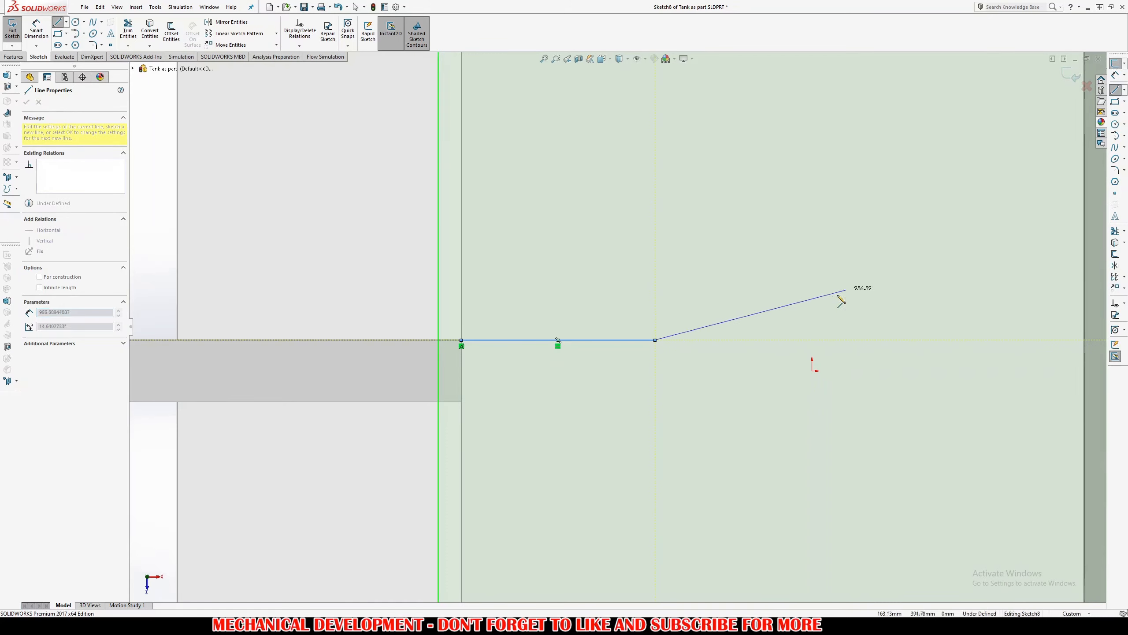
{"action": "left_click", "coordinate": [463, 296]}
{"action": "left_click", "coordinate": [462, 236]}
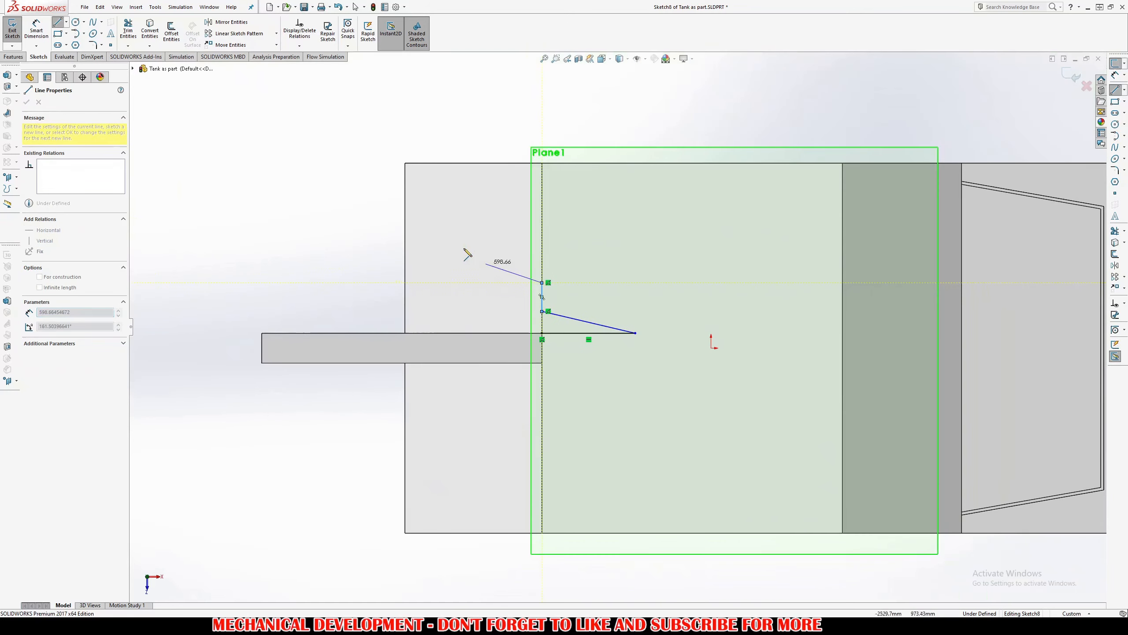
Continue the outline with a slanted line to above the origin, a short vertical line and a line to the rear pocket's upper outer corner
{"action": "scroll", "coordinate": [467, 251], "scroll_direction": "up", "scroll_amount": 3}
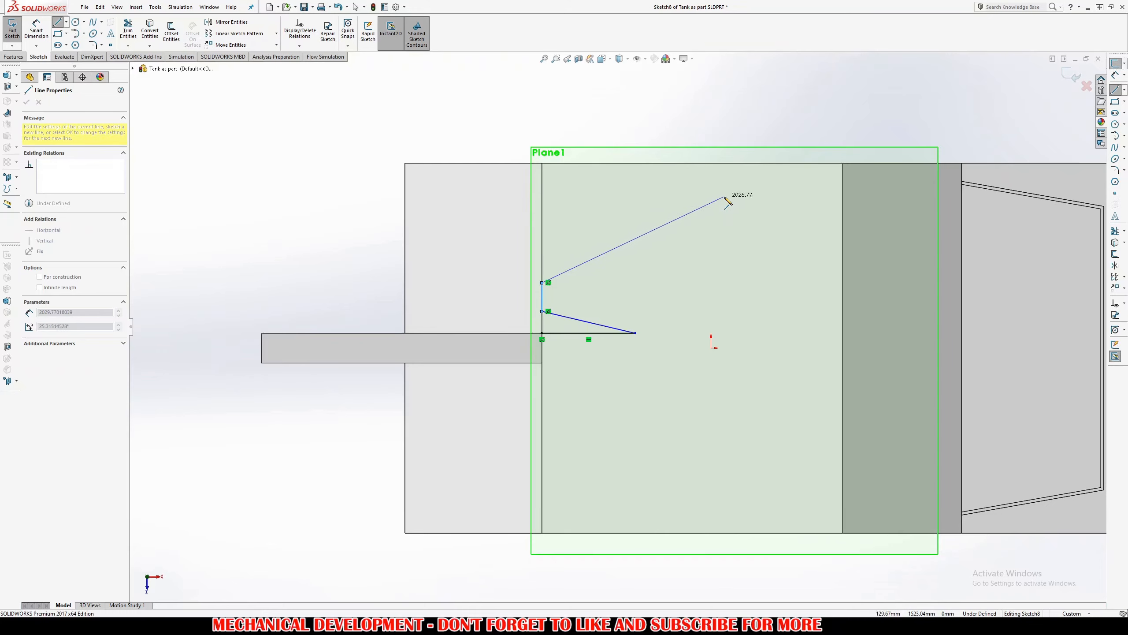
{"action": "left_click", "coordinate": [711, 225]}
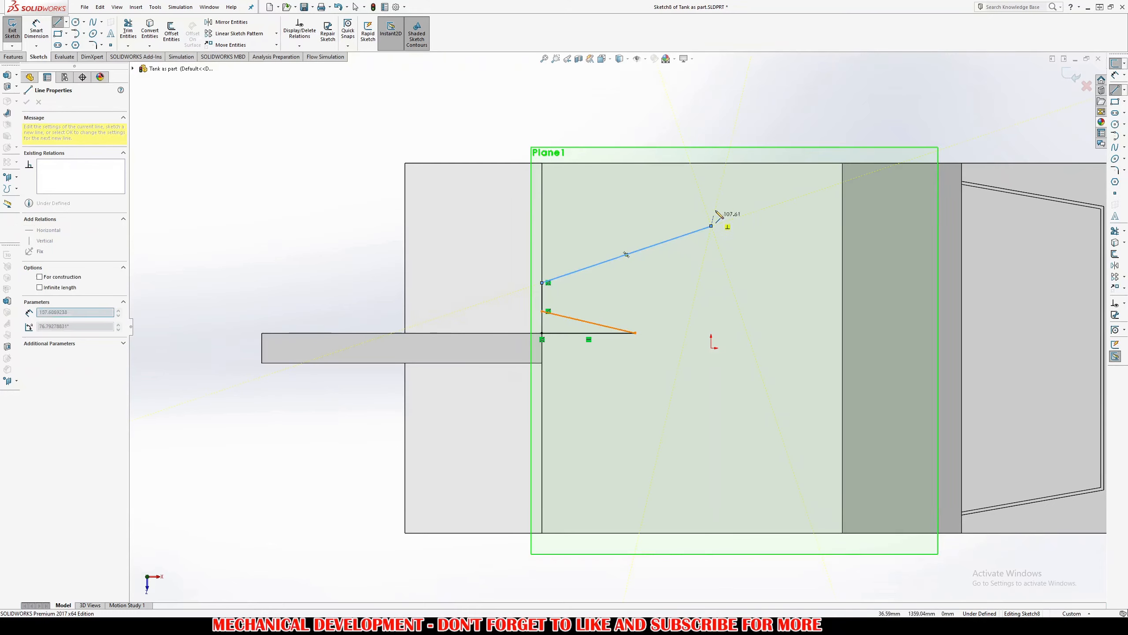
{"action": "left_click", "coordinate": [711, 186]}
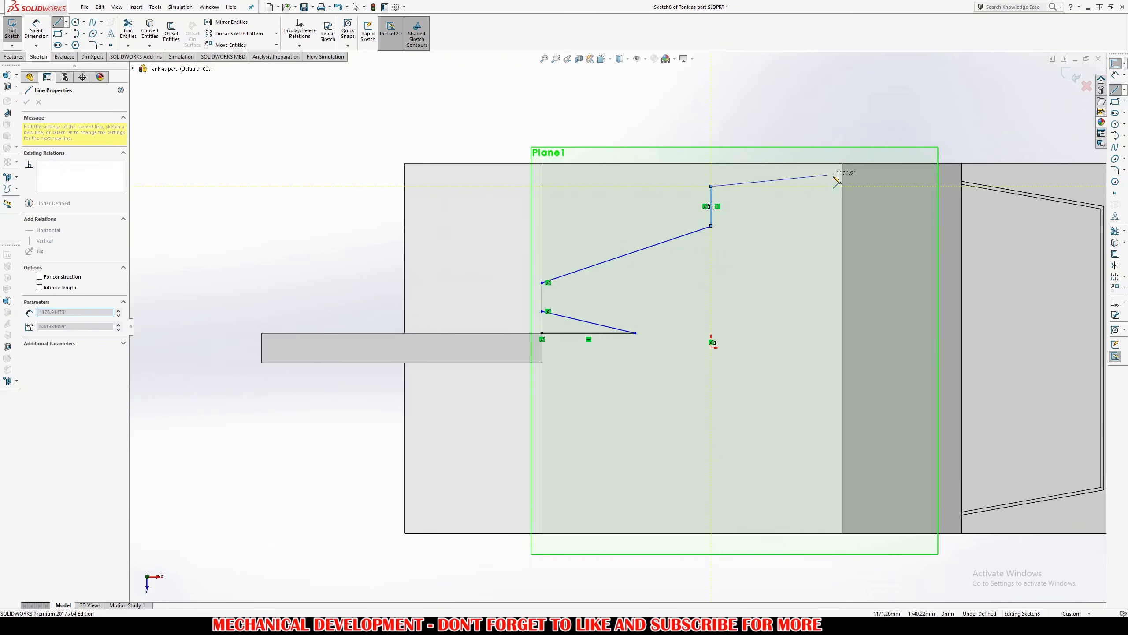
{"action": "left_click", "coordinate": [963, 182]}
{"action": "key", "text": "Escape"}
{"action": "key", "text": "Escape"}
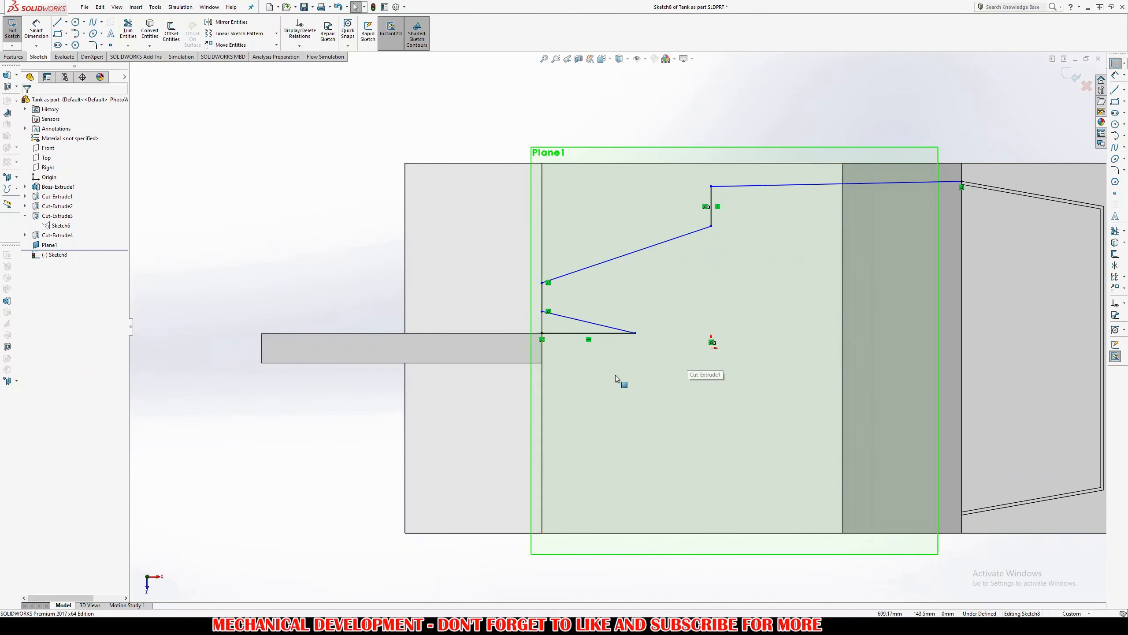
{"action": "key", "text": "l"}
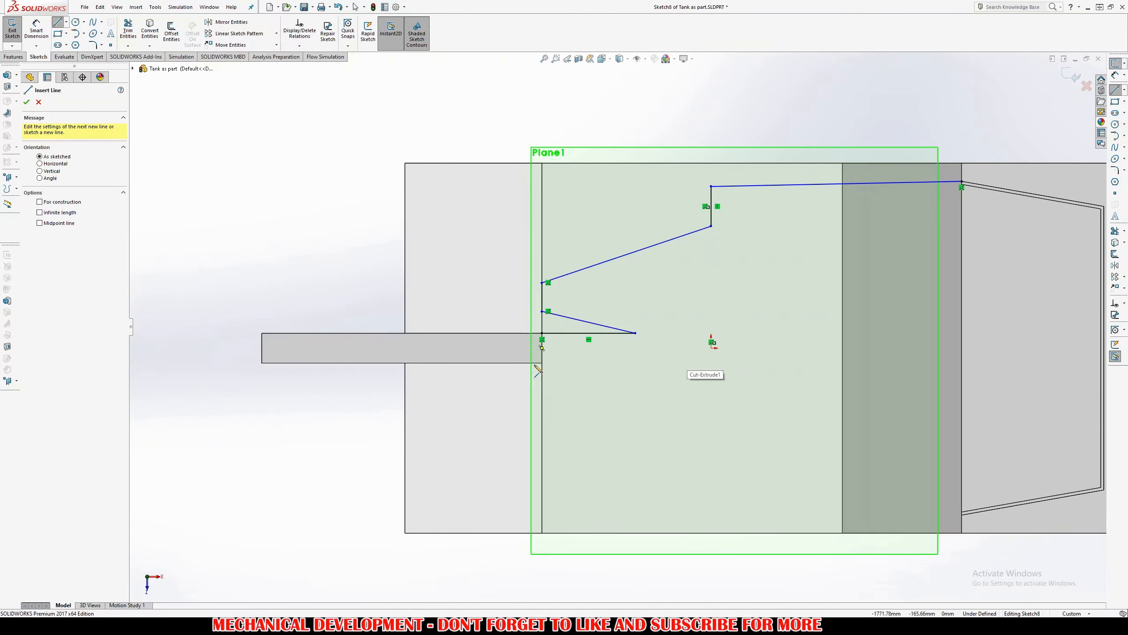
{"action": "scroll", "coordinate": [546, 369], "scroll_direction": "down", "scroll_amount": 6}
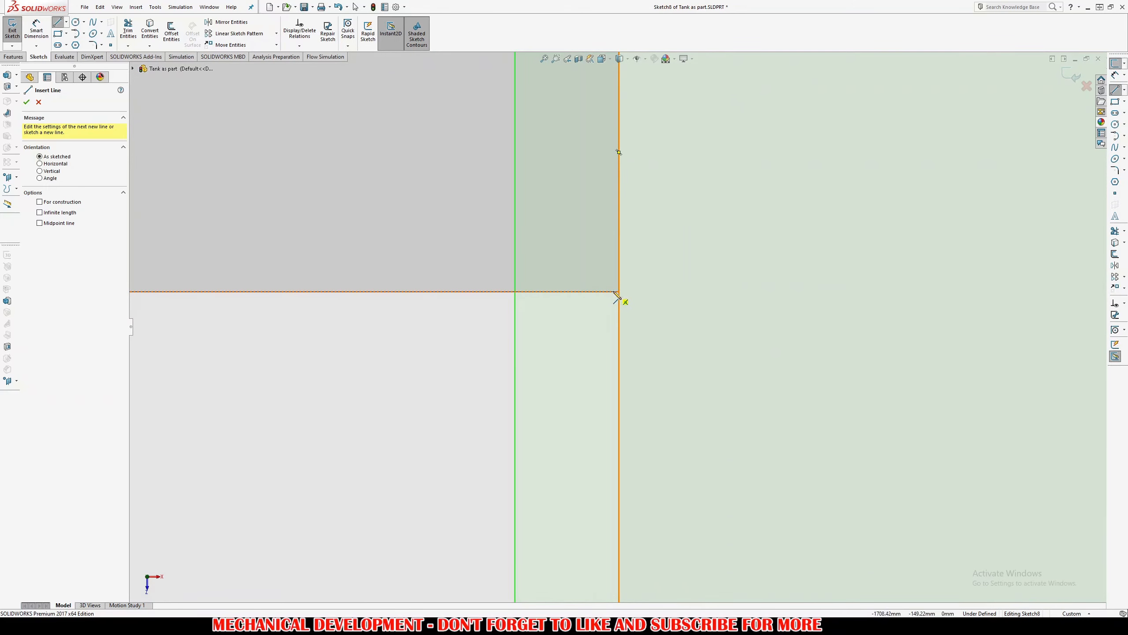
{"action": "left_click", "coordinate": [619, 291]}
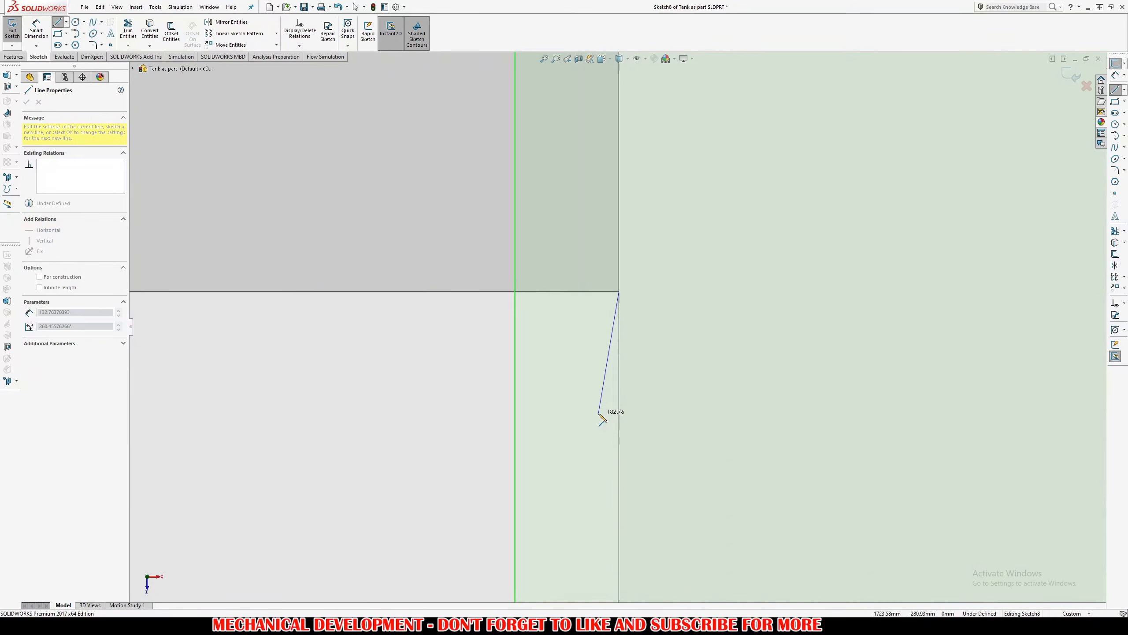
{"action": "key", "text": "Escape"}
{"action": "scroll", "coordinate": [642, 390], "scroll_direction": "up", "scroll_amount": 5}
{"action": "key", "text": "Escape"}
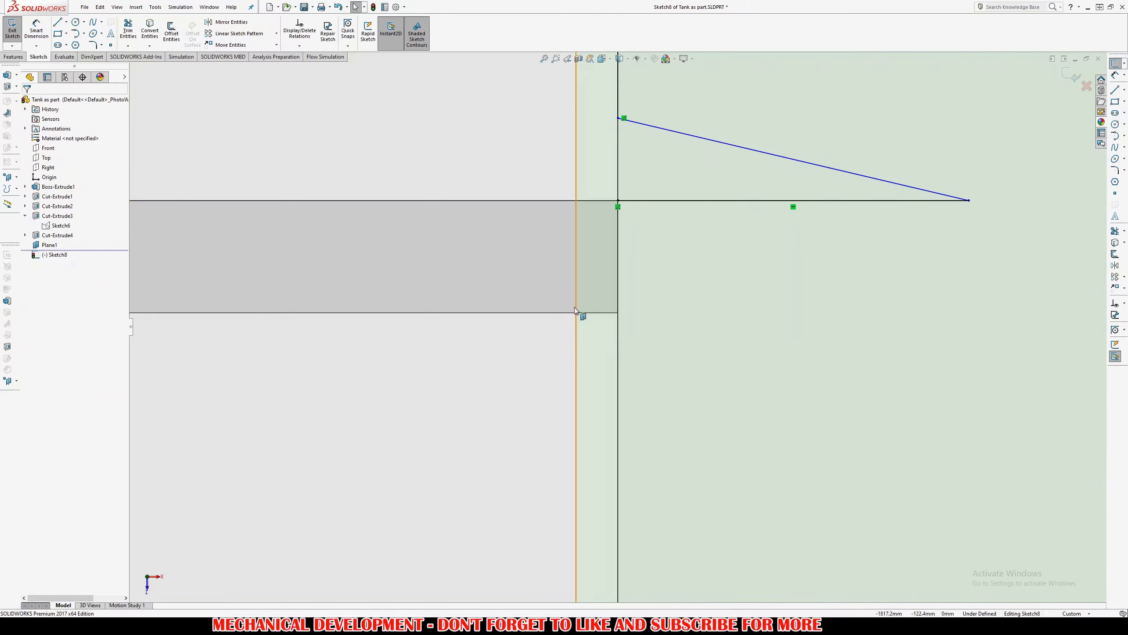
Place a sketch point where the barrel's lower edge meets the turret's front edge
{"action": "key", "text": "s"}
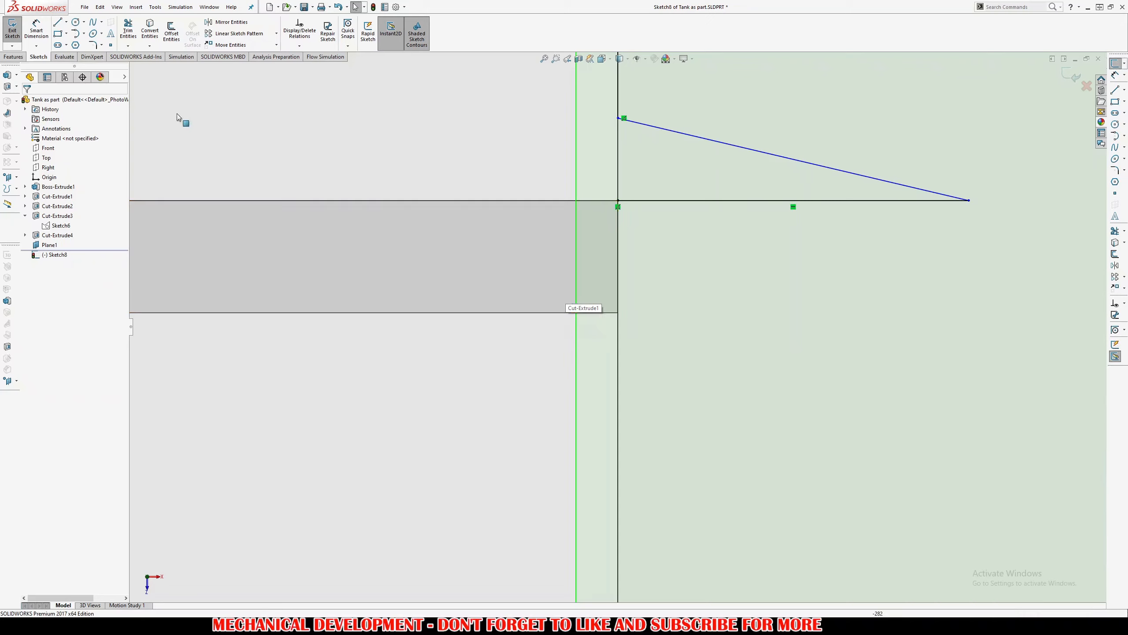
{"action": "left_click", "coordinate": [114, 48]}
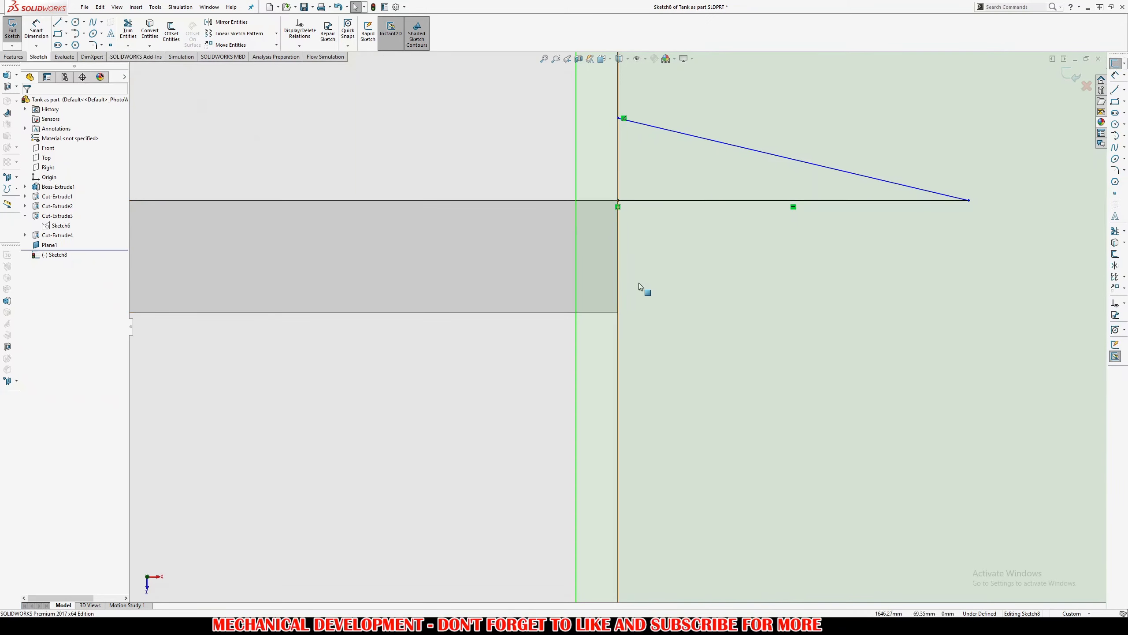
{"action": "left_click", "coordinate": [618, 313]}
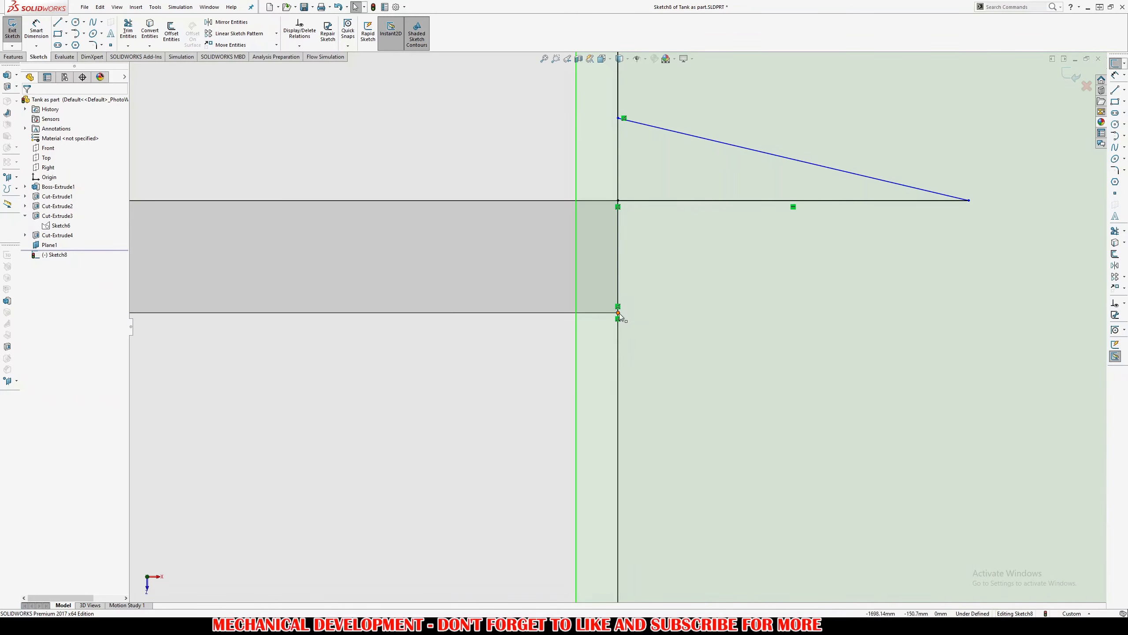
Draw the lower notch from that point: a horizontal line matching the upper notch's depth, a slanted line back to the front edge, and a segment down that edge
{"action": "key", "text": "l"}
{"action": "left_click", "coordinate": [618, 313]}
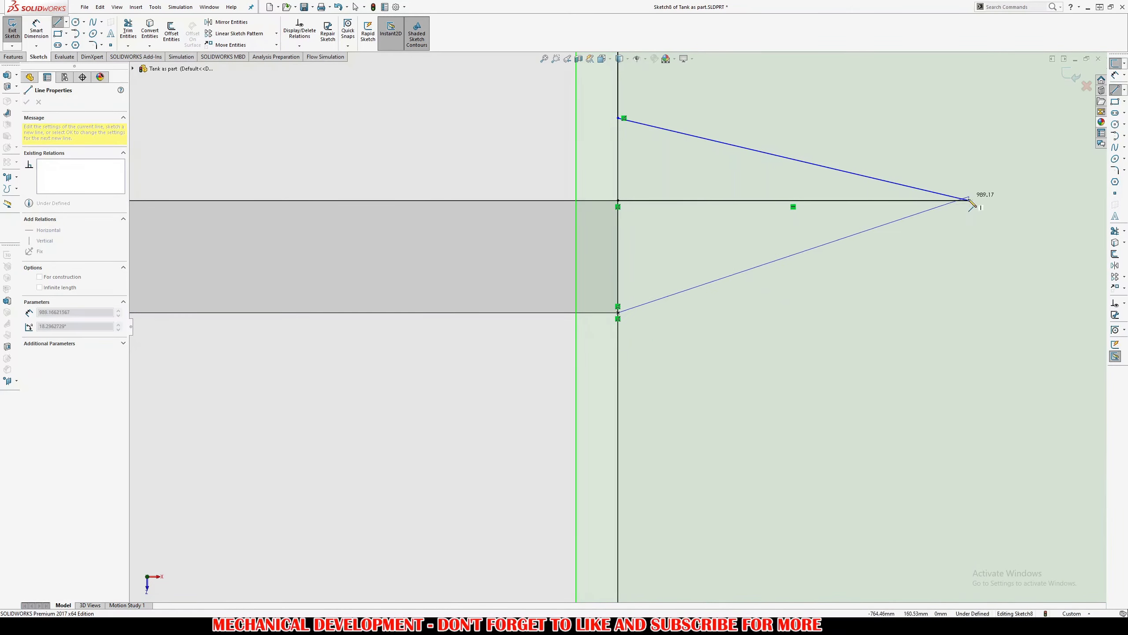
{"action": "scroll", "coordinate": [978, 325], "scroll_direction": "up", "scroll_amount": 5}
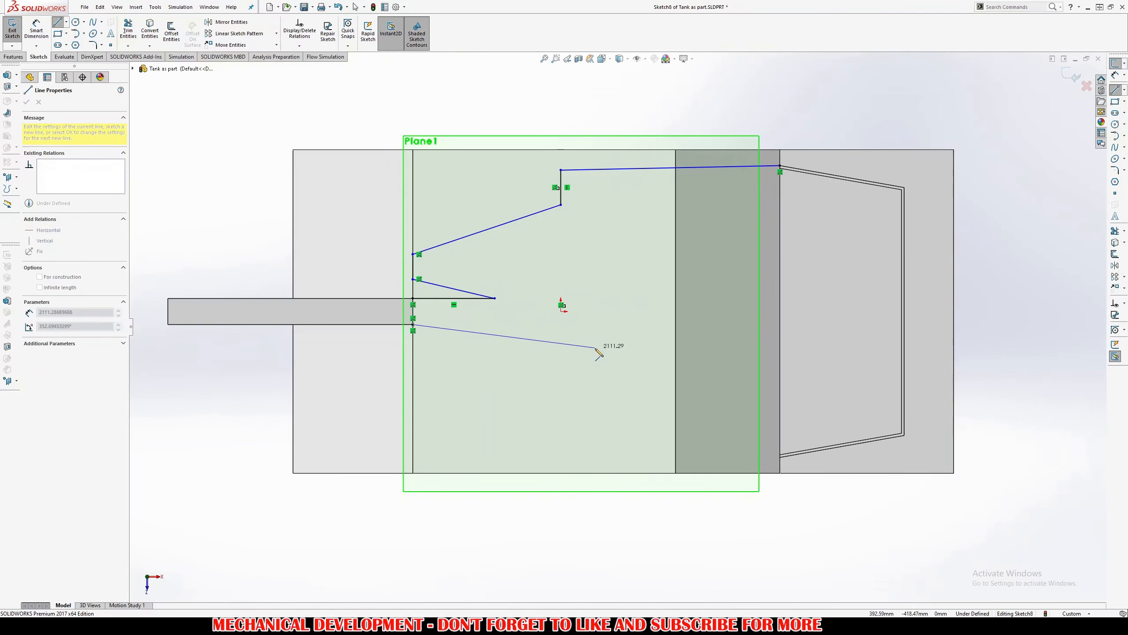
{"action": "left_click", "coordinate": [495, 325]}
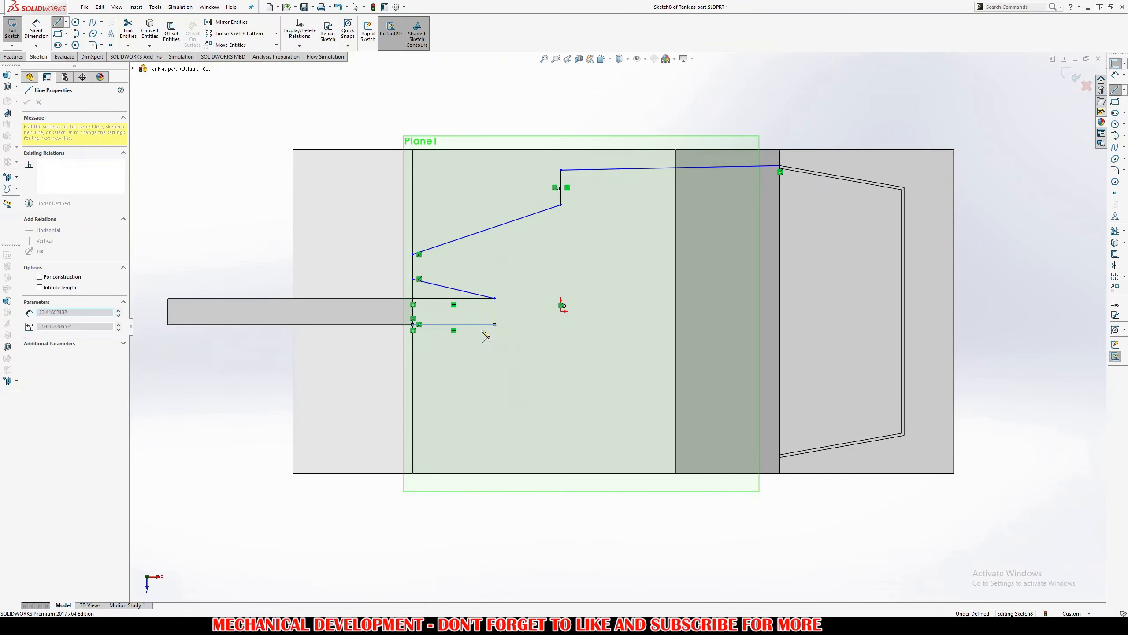
{"action": "left_click", "coordinate": [413, 354]}
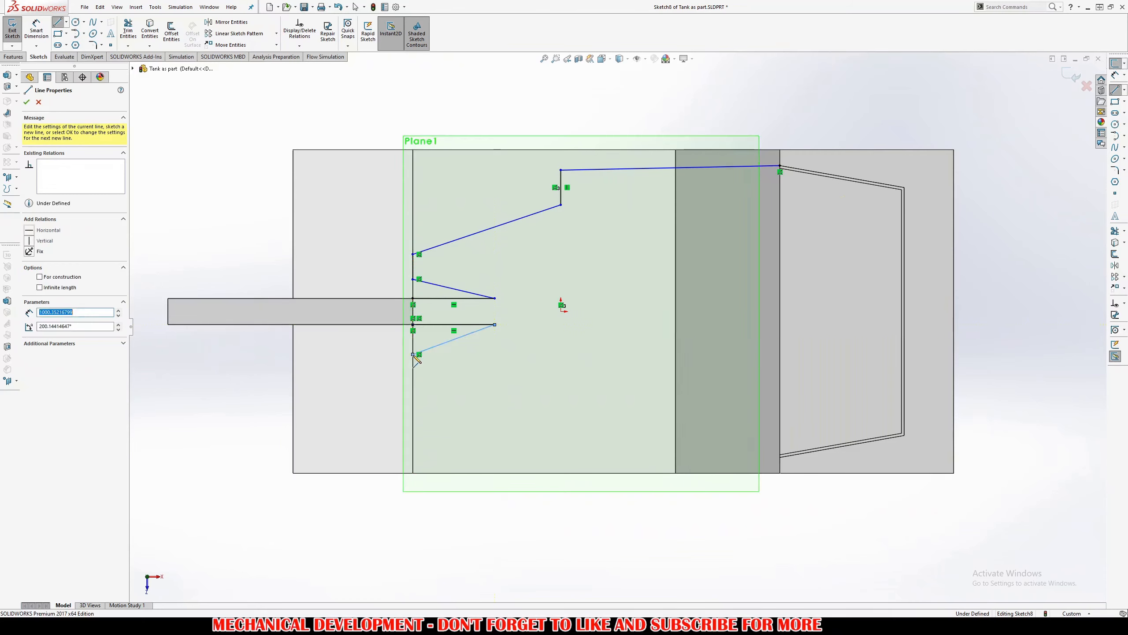
{"action": "left_click", "coordinate": [413, 399]}
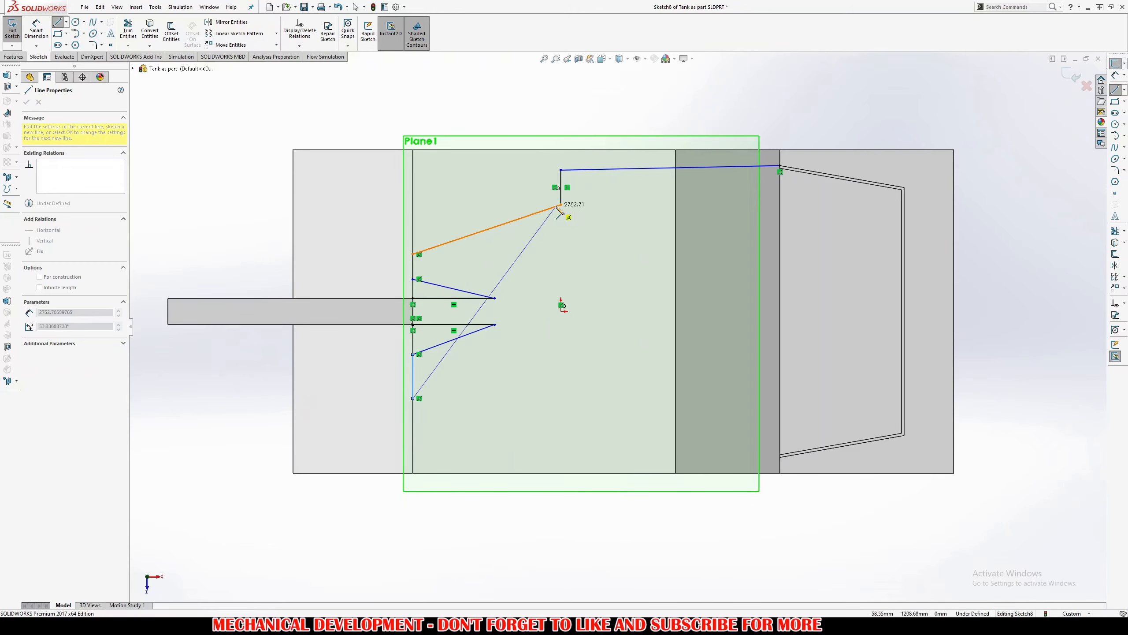
Draw a slanted line from the lower front segment's end to below the origin, and extend its free end farther rearward and outward
{"action": "left_click", "coordinate": [561, 435]}
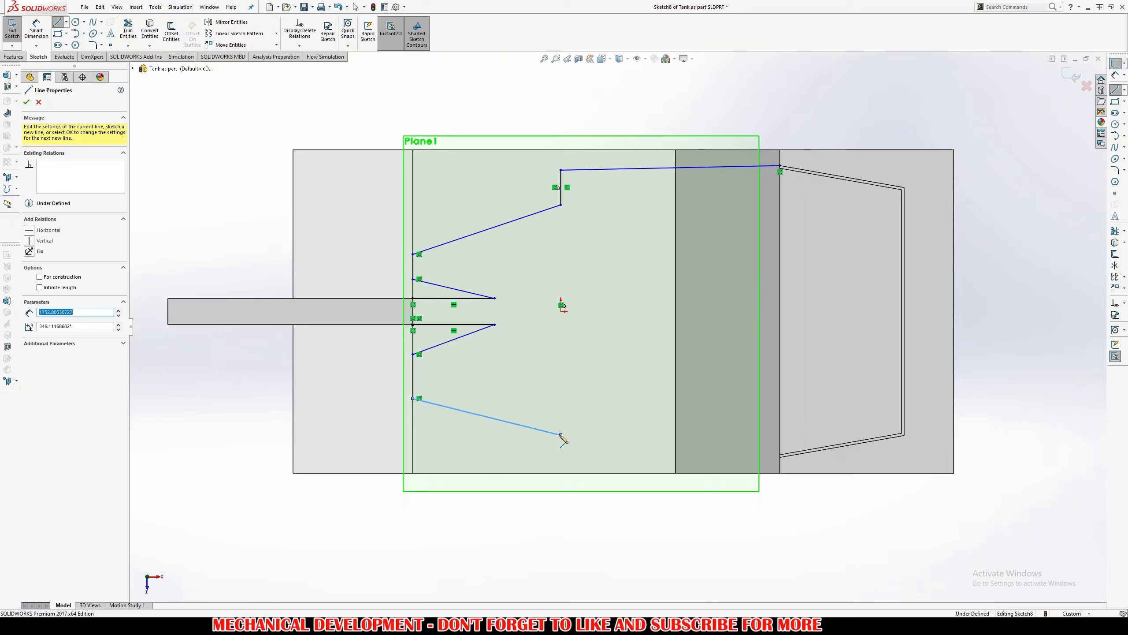
{"action": "key", "text": "Escape"}
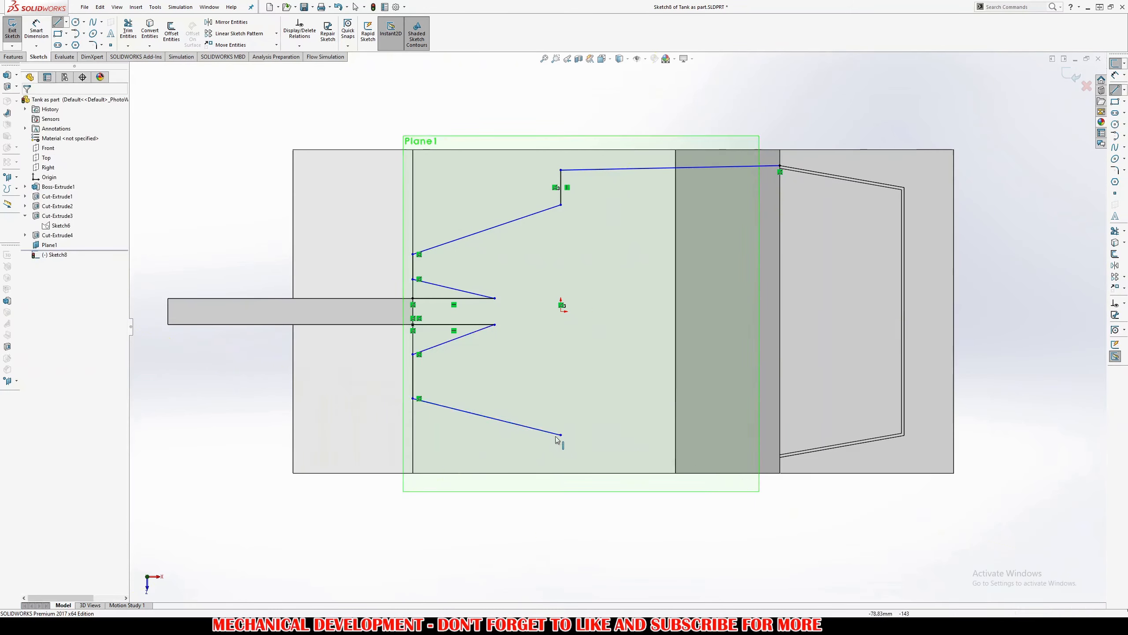
{"action": "left_click_drag", "start_coordinate": [561, 435], "coordinate": [627, 457]}
Connect the lower slanted line's rear end to the rear pocket's lower outer corner with a nearly horizontal line
{"action": "key", "text": "l"}
{"action": "left_click", "coordinate": [627, 456]}
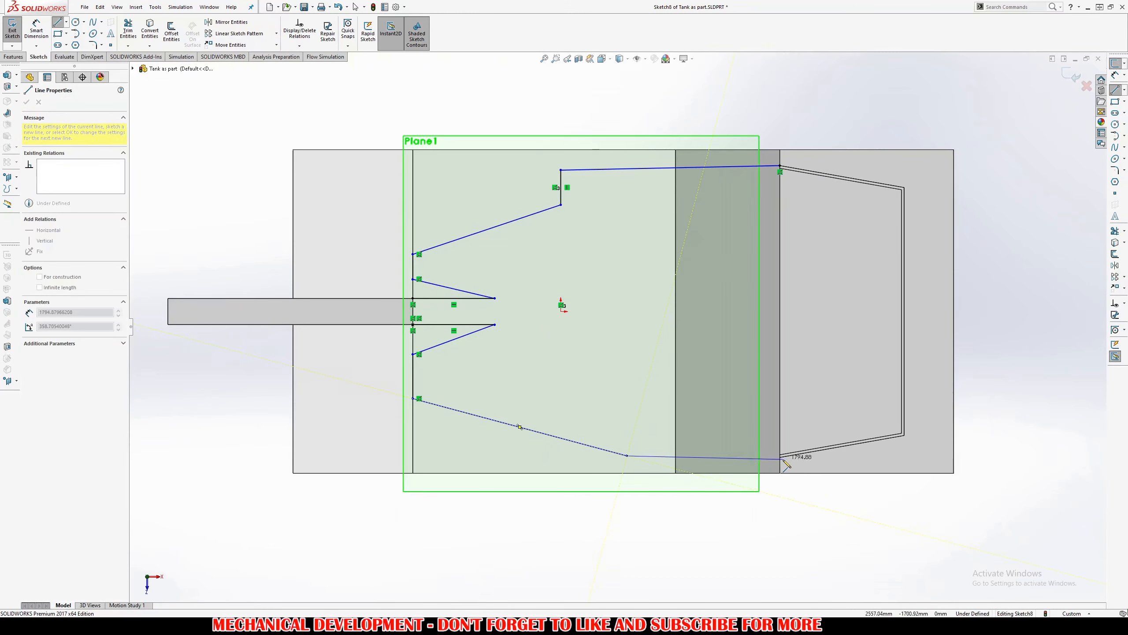
{"action": "scroll", "coordinate": [781, 464], "scroll_direction": "down", "scroll_amount": 5}
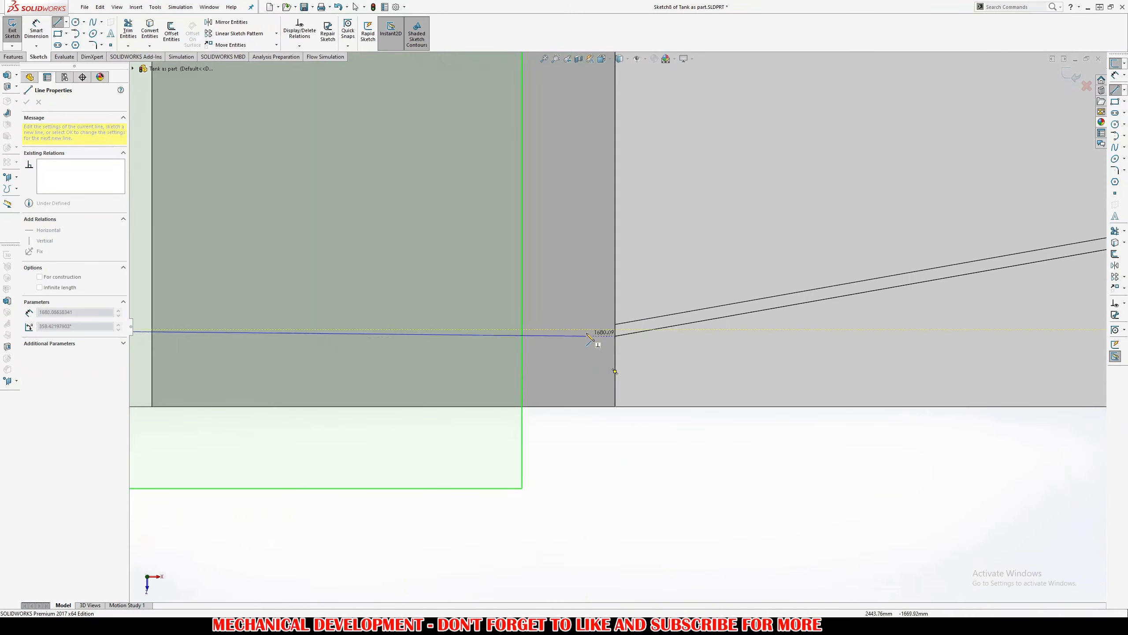
{"action": "left_click", "coordinate": [616, 336]}
{"action": "key", "text": "Escape"}
{"action": "scroll", "coordinate": [804, 418], "scroll_direction": "up", "scroll_amount": 9}
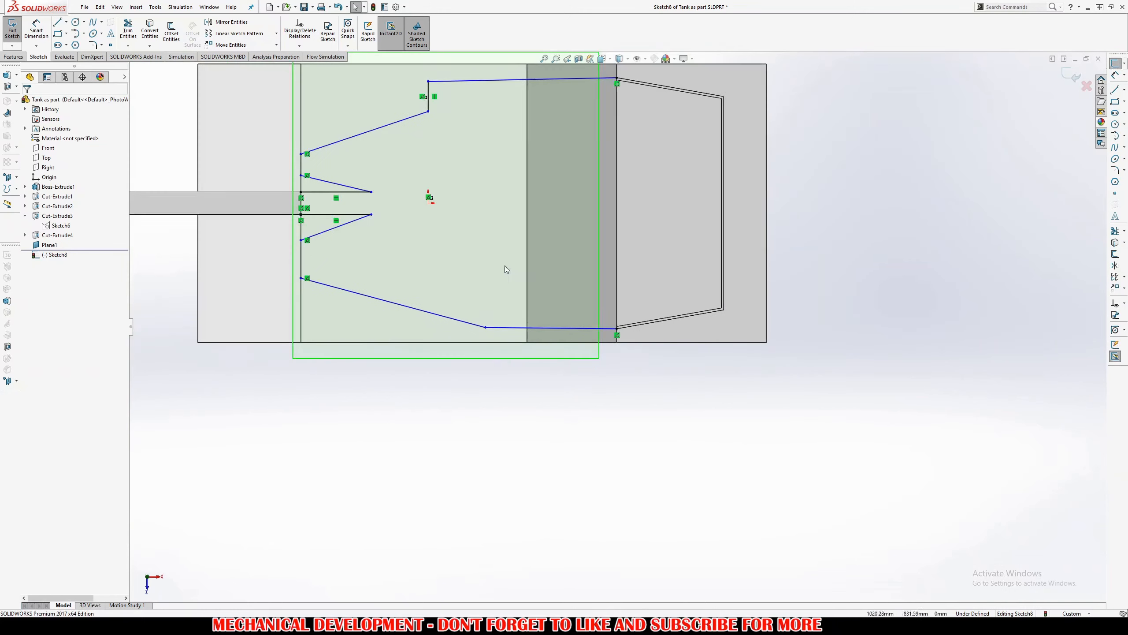
Dimension the length of the upper short horizontal line beside the barrel, keeping its drawn length
{"action": "middle_click_drag", "start_coordinate": [505, 265], "coordinate": [630, 361], "text": "ctrl"}
{"action": "key", "text": "d"}
{"action": "scroll", "coordinate": [440, 293], "scroll_direction": "down", "scroll_amount": 1}
{"action": "scroll", "coordinate": [469, 314], "scroll_direction": "down", "scroll_amount": 2}
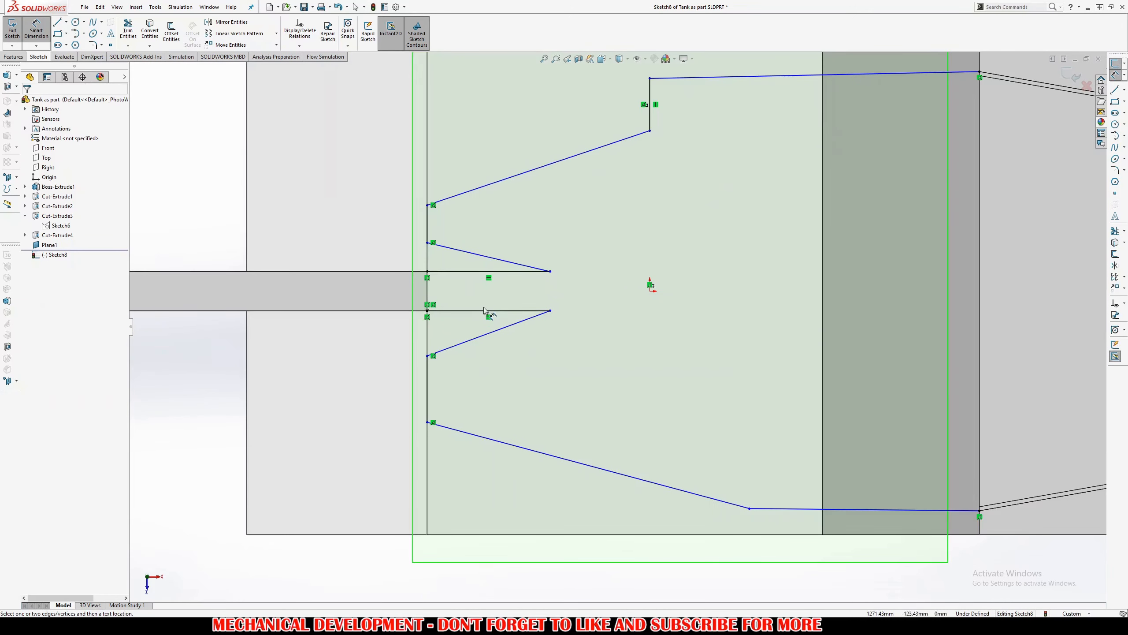
{"action": "left_click", "coordinate": [545, 272]}
{"action": "left_click", "coordinate": [512, 143]}
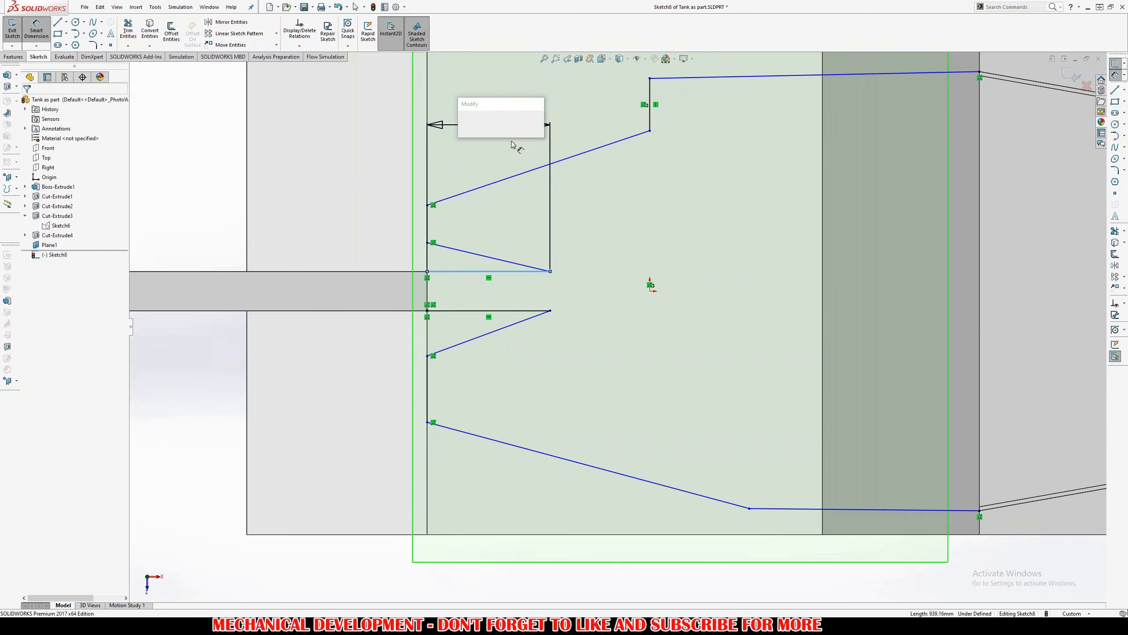
{"action": "key", "text": "Return"}
{"action": "key", "text": "Escape"}
Align the inner endpoints of the two short horizontal lines beside the barrel with a vertical relation
{"action": "left_click", "coordinate": [551, 310]}
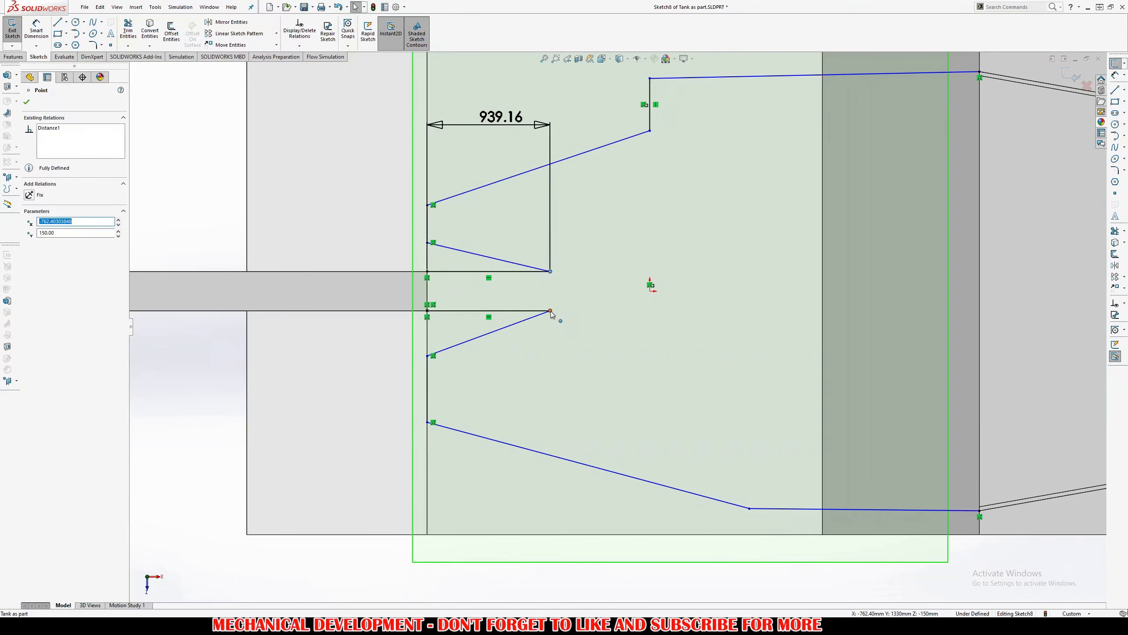
{"action": "left_click", "coordinate": [551, 271], "text": "ctrl"}
{"action": "left_click", "coordinate": [52, 257]}
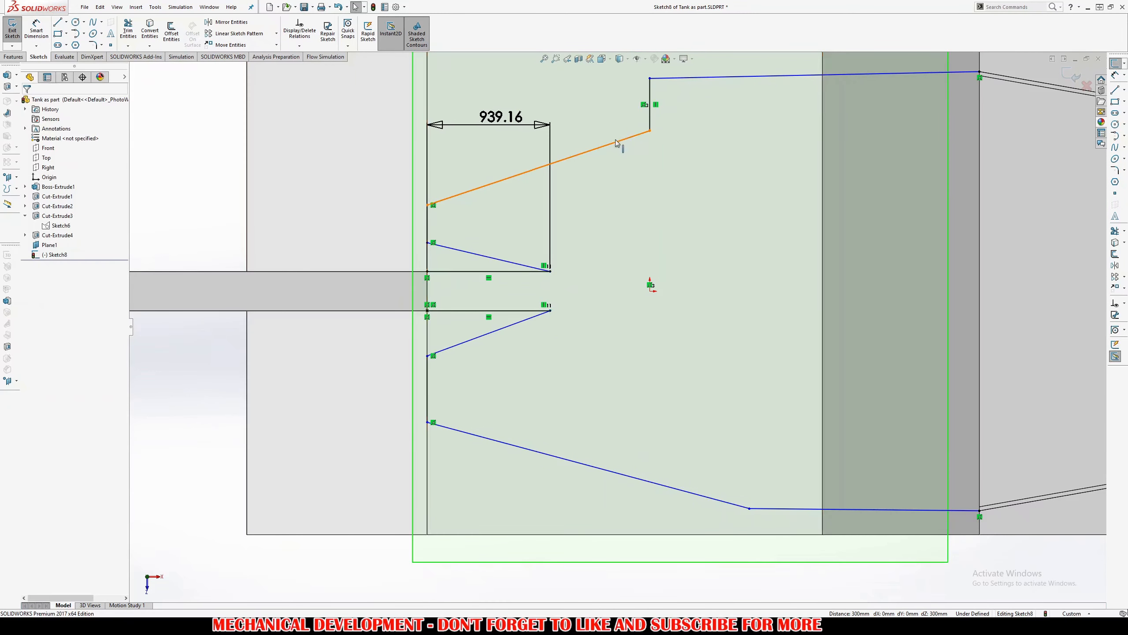
{"action": "left_click", "coordinate": [650, 130]}
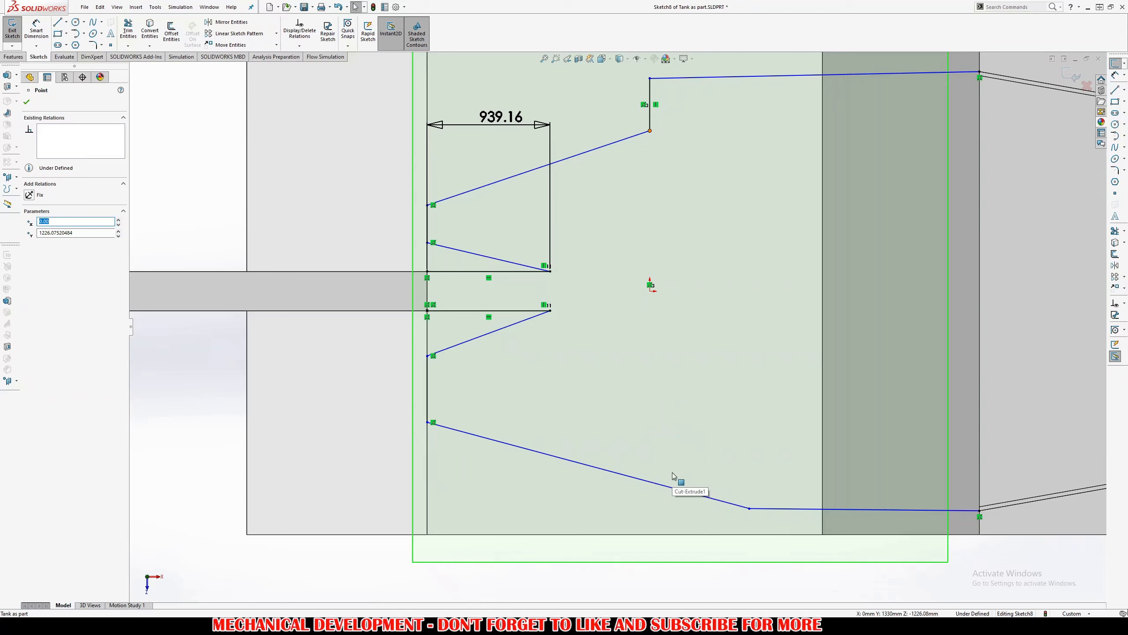
{"action": "scroll", "coordinate": [672, 473], "scroll_direction": "up", "scroll_amount": 2}
{"action": "key", "text": "Escape"}
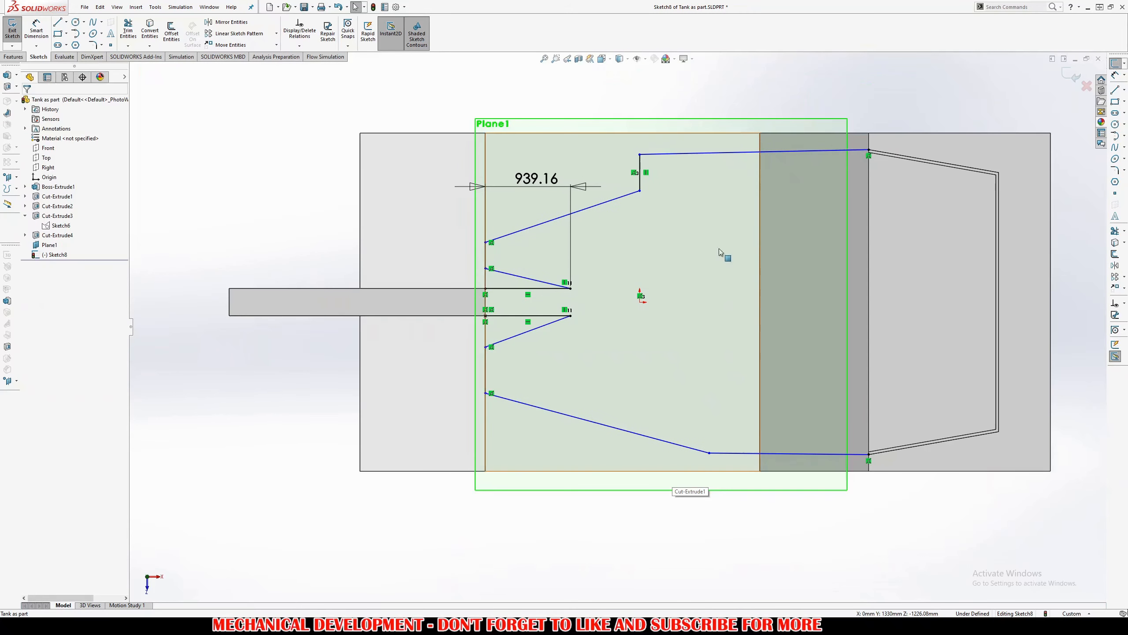
{"action": "left_click", "coordinate": [863, 460]}
{"action": "left_click", "coordinate": [894, 454], "text": "ctrl"}
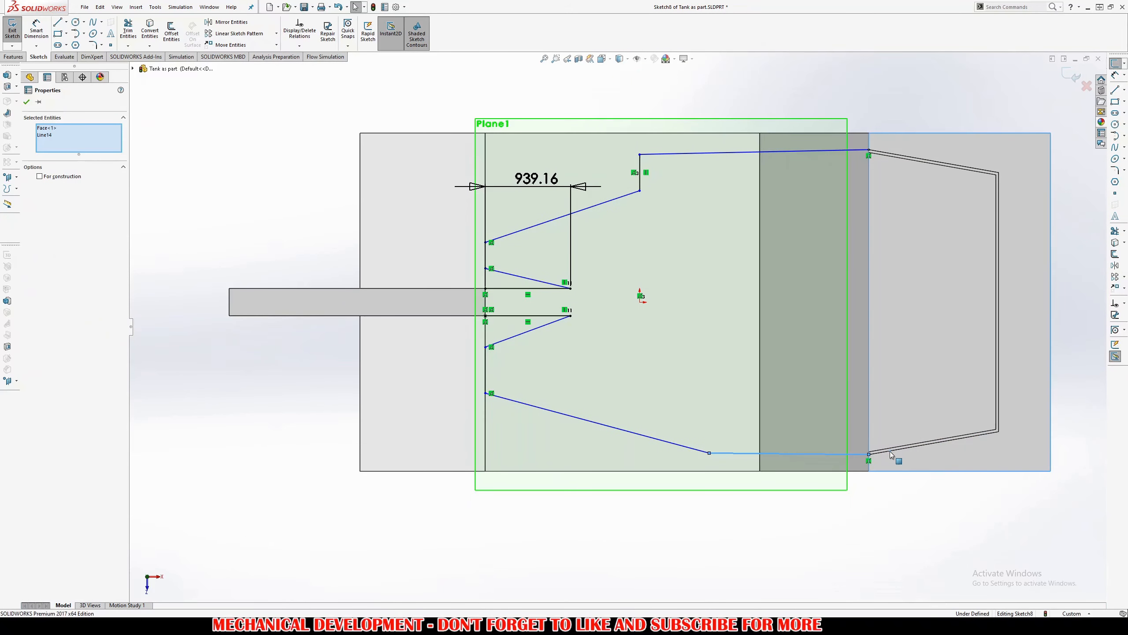
{"action": "scroll", "coordinate": [895, 453], "scroll_direction": "down", "scroll_amount": 10}
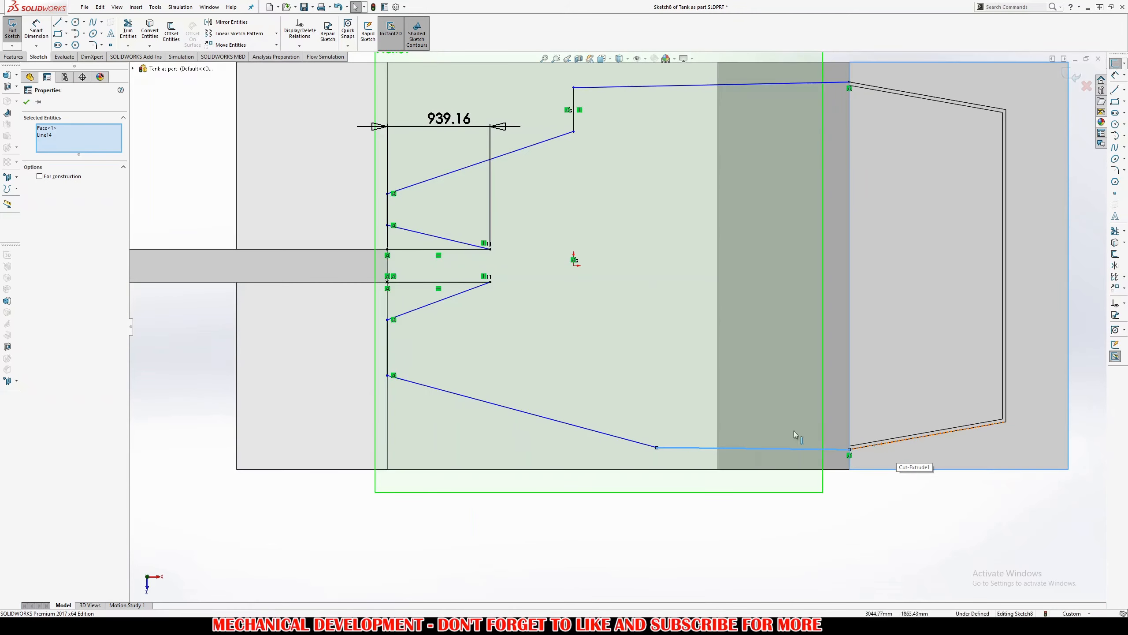
{"action": "key", "text": "Escape"}
Make the nearly horizontal line at the profile's lower right collinear with the outer slanted edge next to it
{"action": "left_click", "coordinate": [438, 290]}
{"action": "left_click", "coordinate": [398, 294], "text": "ctrl"}
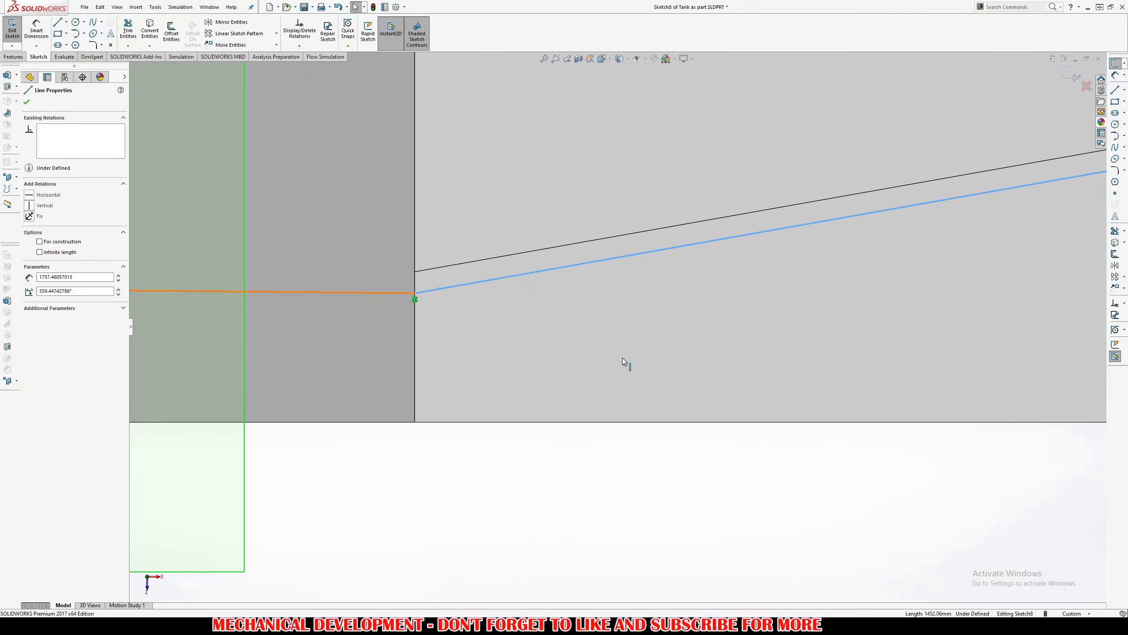
{"action": "scroll", "coordinate": [621, 337], "scroll_direction": "up", "scroll_amount": 5}
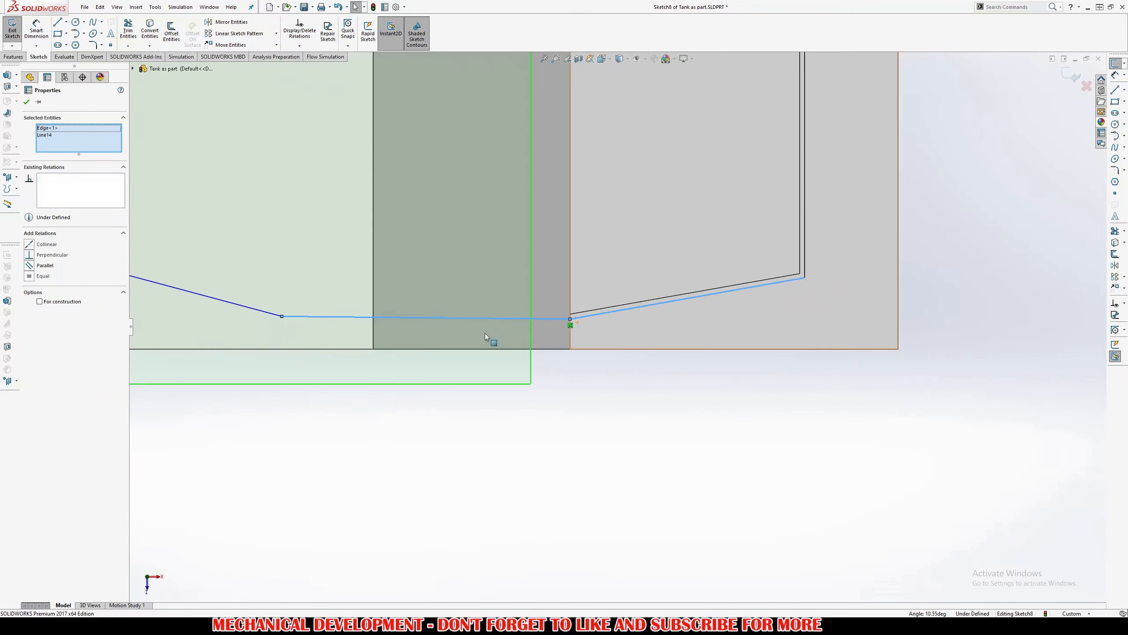
{"action": "left_click", "coordinate": [47, 244]}
{"action": "scroll", "coordinate": [554, 332], "scroll_direction": "up", "scroll_amount": 4}
{"action": "key", "text": "Escape"}
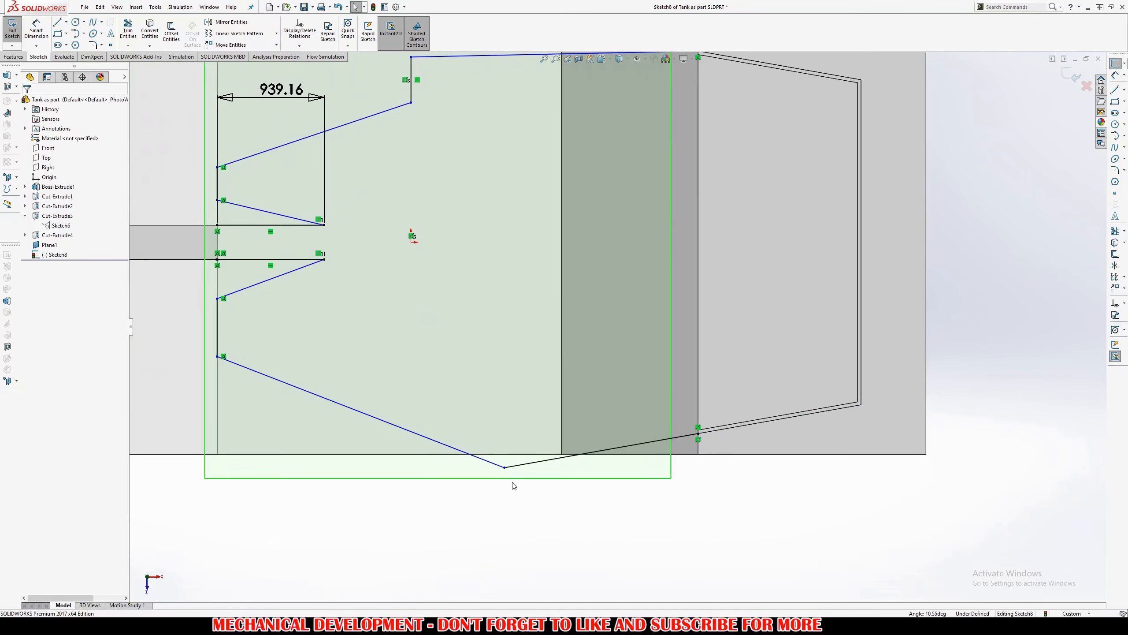
Shorten the lower collinear line by moving its free corner toward the slanted edge, and raise the long sloped line's other end along the vertical edge
{"action": "left_click_drag", "start_coordinate": [505, 470], "coordinate": [625, 440]}
{"action": "scroll", "coordinate": [626, 431], "scroll_direction": "up", "scroll_amount": 1}
{"action": "middle_click_drag", "start_coordinate": [599, 349], "coordinate": [576, 383], "text": "ctrl"}
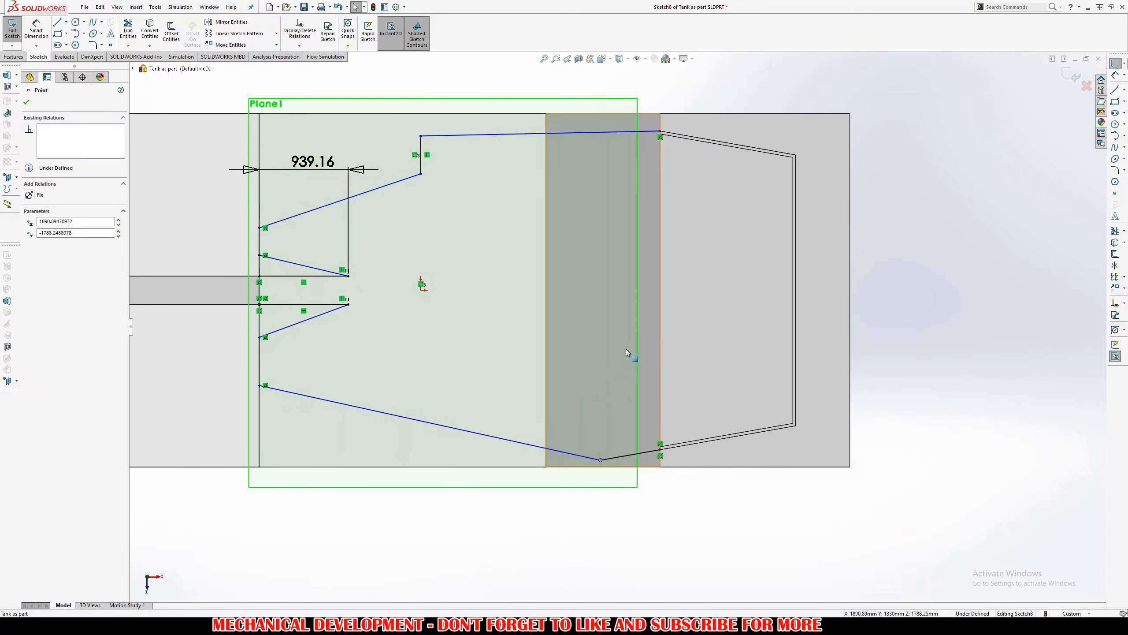
{"action": "middle_click_drag", "start_coordinate": [266, 390], "coordinate": [284, 425], "text": "ctrl"}
{"action": "left_click", "coordinate": [284, 425]}
{"action": "left_click_drag", "start_coordinate": [284, 425], "coordinate": [282, 405]}
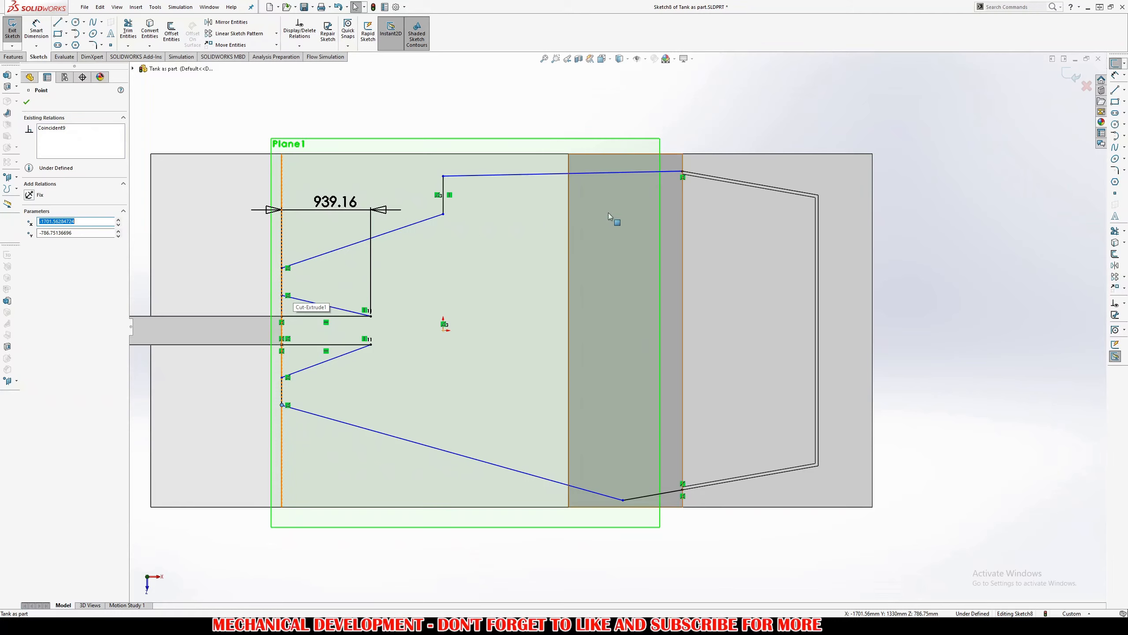
{"action": "left_click", "coordinate": [683, 171]}
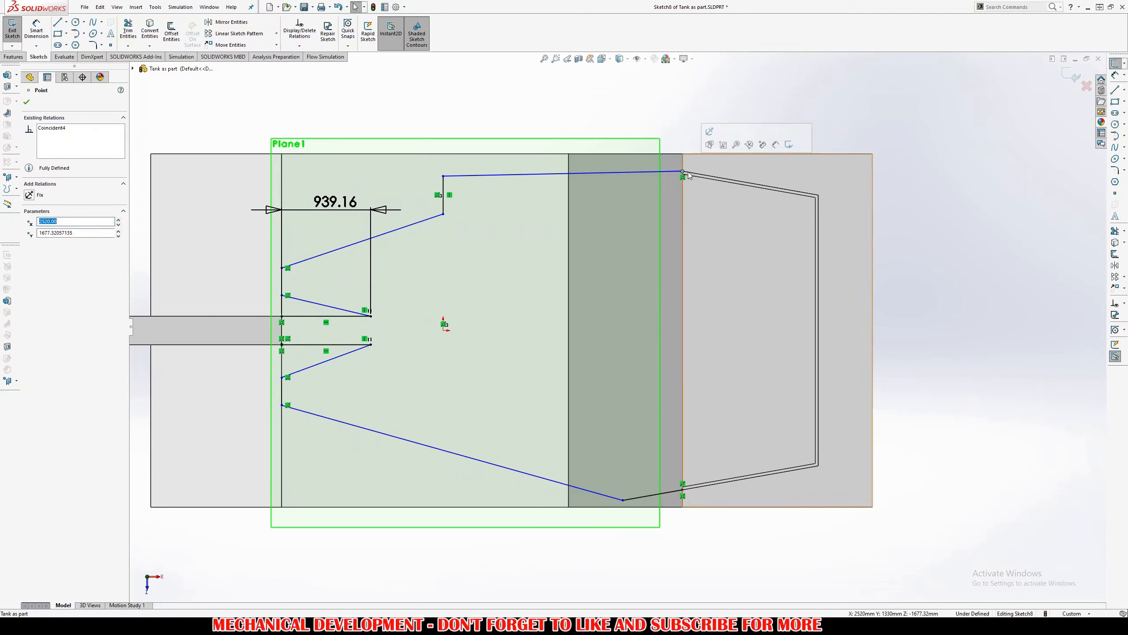
{"action": "left_click", "coordinate": [691, 173]}
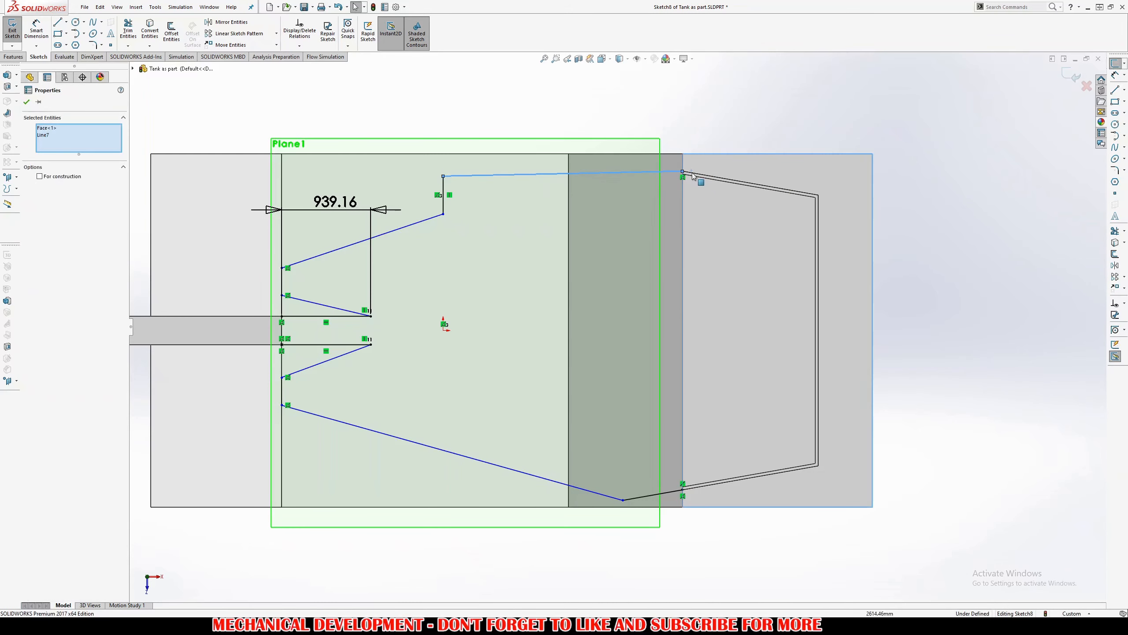
{"action": "key", "text": "alt+Tab"}
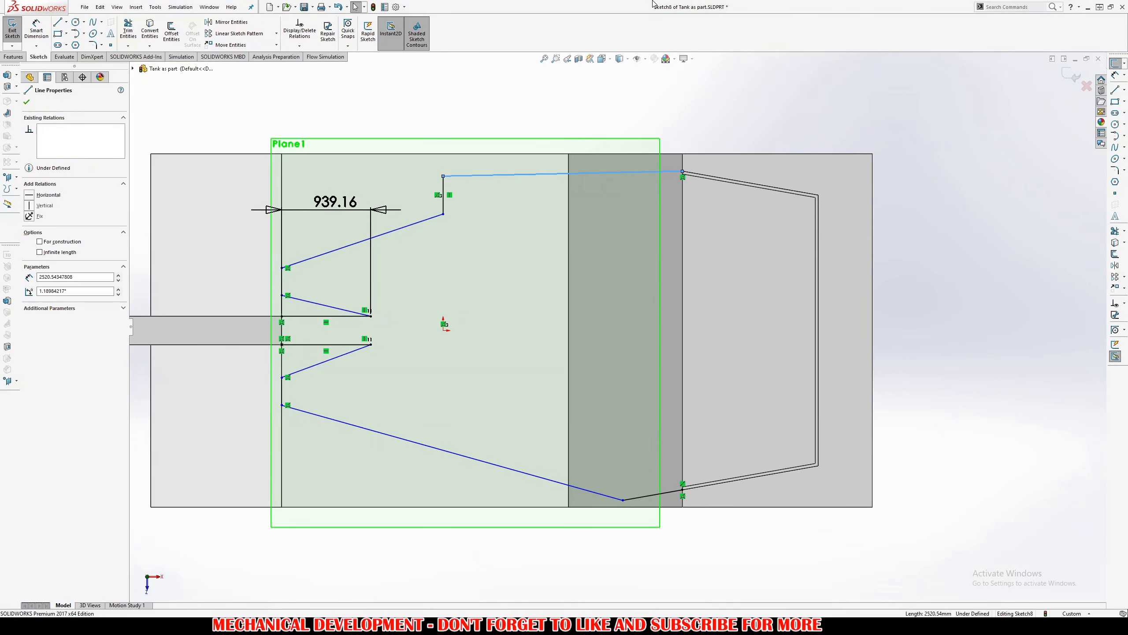
{"action": "left_click", "coordinate": [731, 276]}
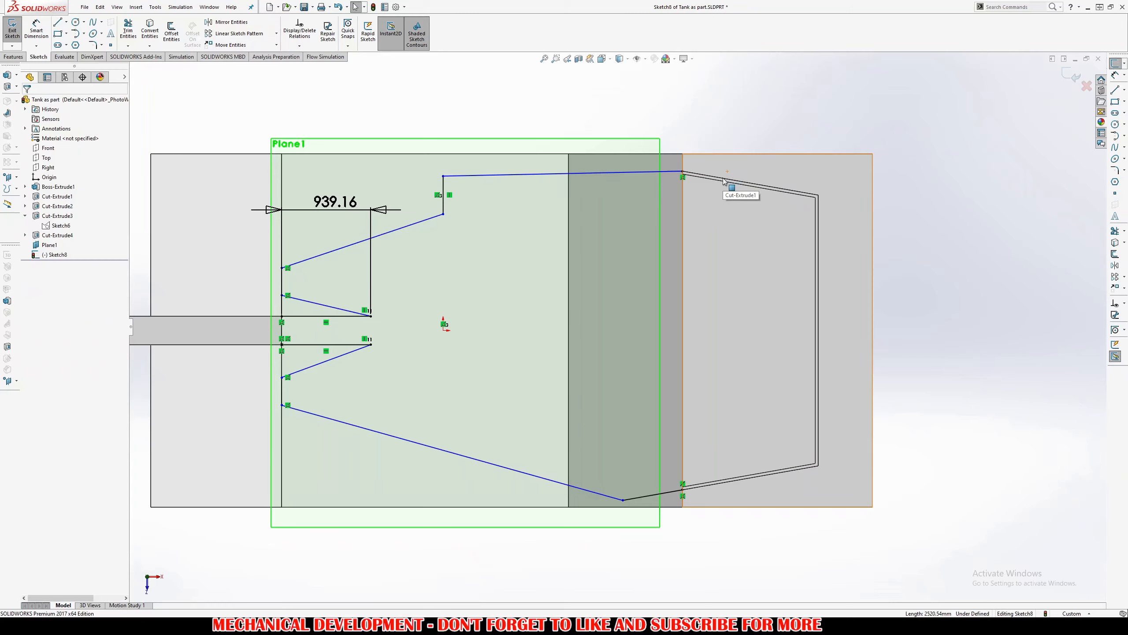
{"action": "scroll", "coordinate": [693, 191], "scroll_direction": "down", "scroll_amount": 5}
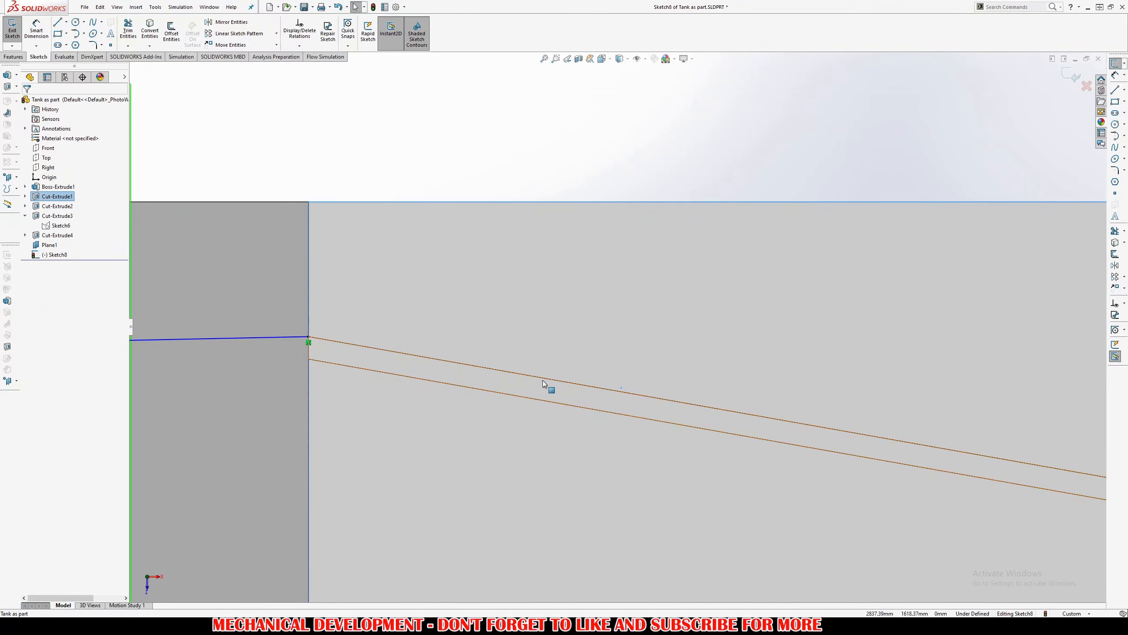
{"action": "left_click", "coordinate": [270, 339], "text": "ctrl"}
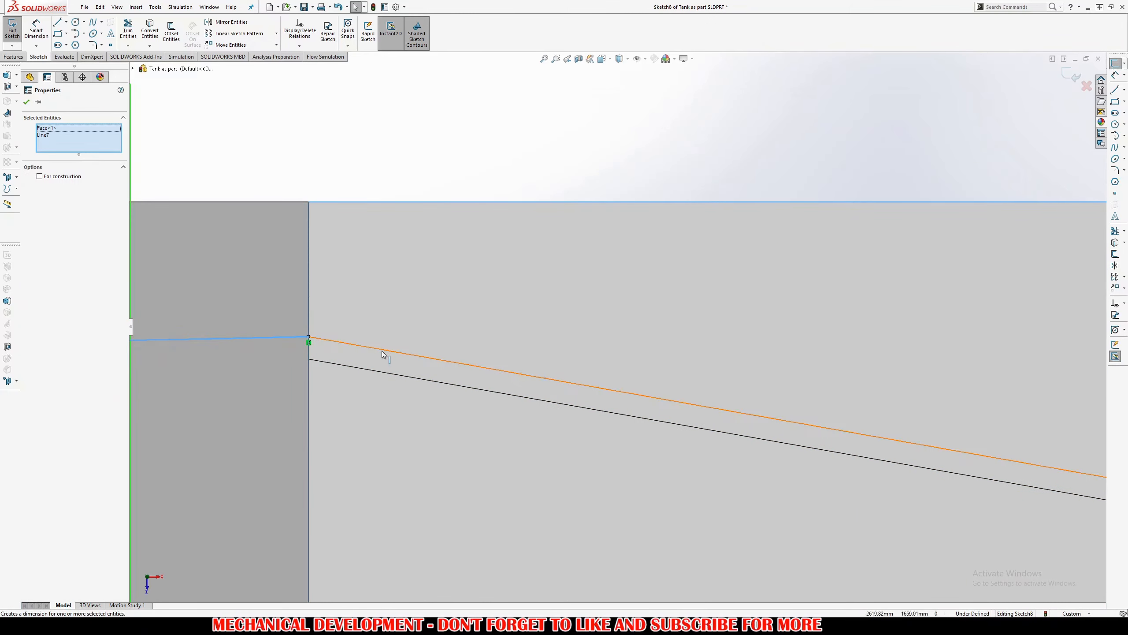
{"action": "key", "text": "Escape"}
{"action": "scroll", "coordinate": [568, 310], "scroll_direction": "up", "scroll_amount": 3}
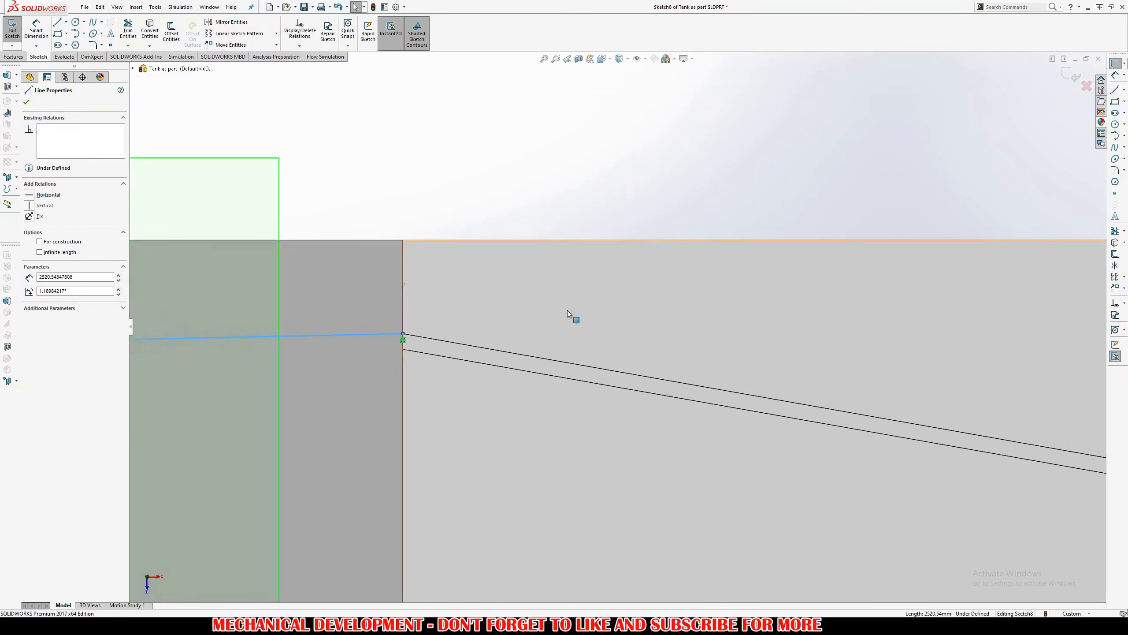
Try to make the profile's top line parallel to the upper outer slanted edge and move its free corner inward
{"action": "left_click", "coordinate": [550, 333]}
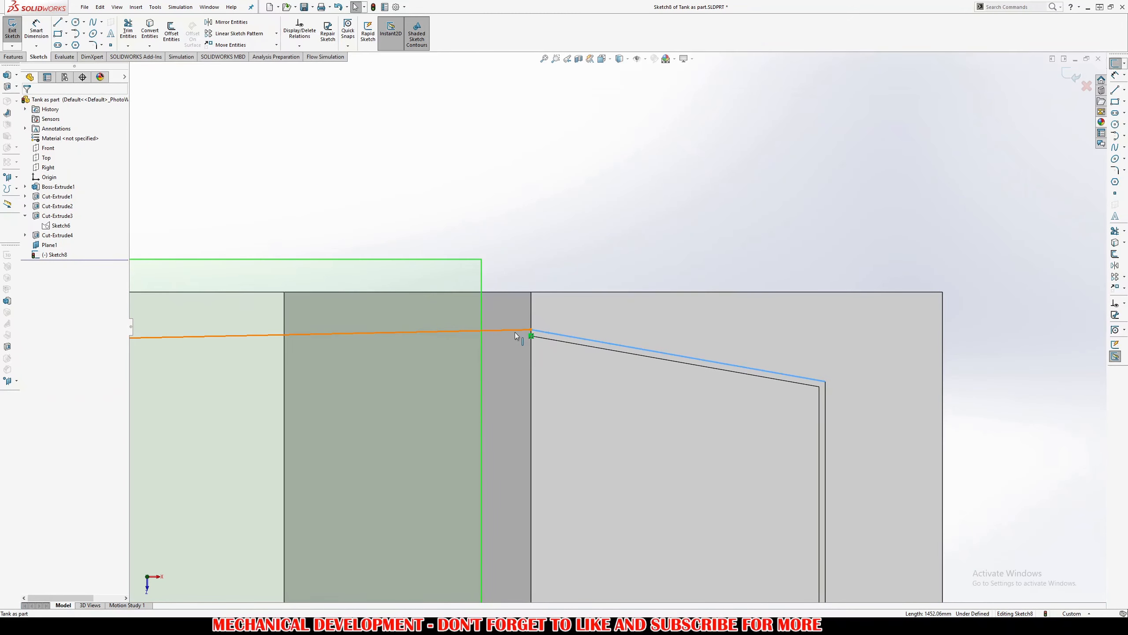
{"action": "left_click", "coordinate": [515, 331], "text": "ctrl"}
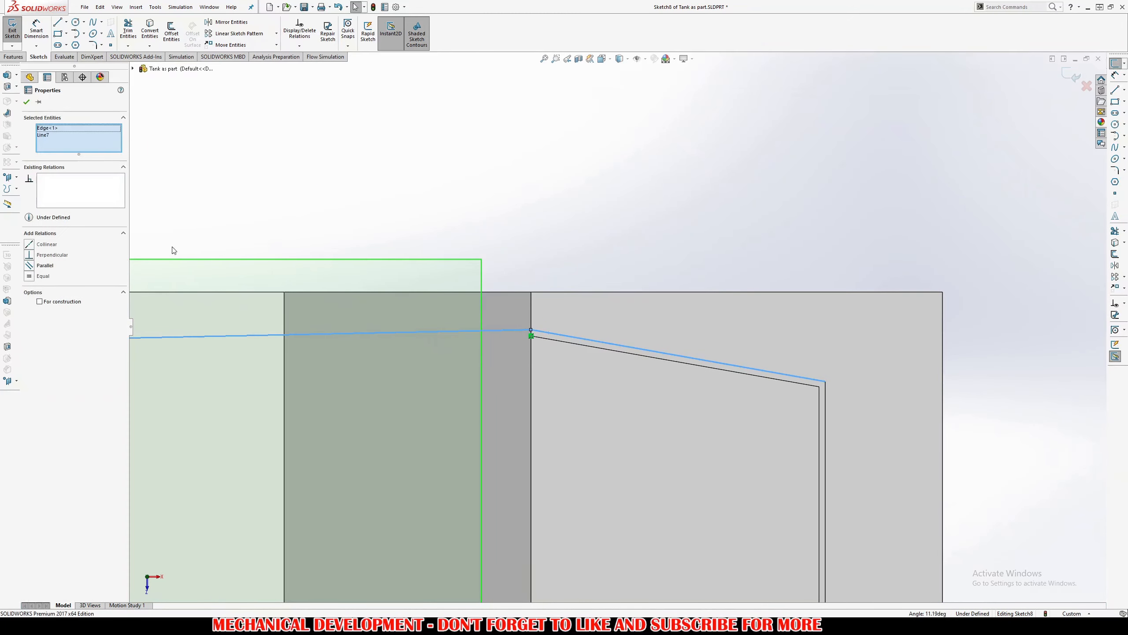
{"action": "left_click", "coordinate": [44, 266]}
{"action": "scroll", "coordinate": [617, 326], "scroll_direction": "up", "scroll_amount": 5}
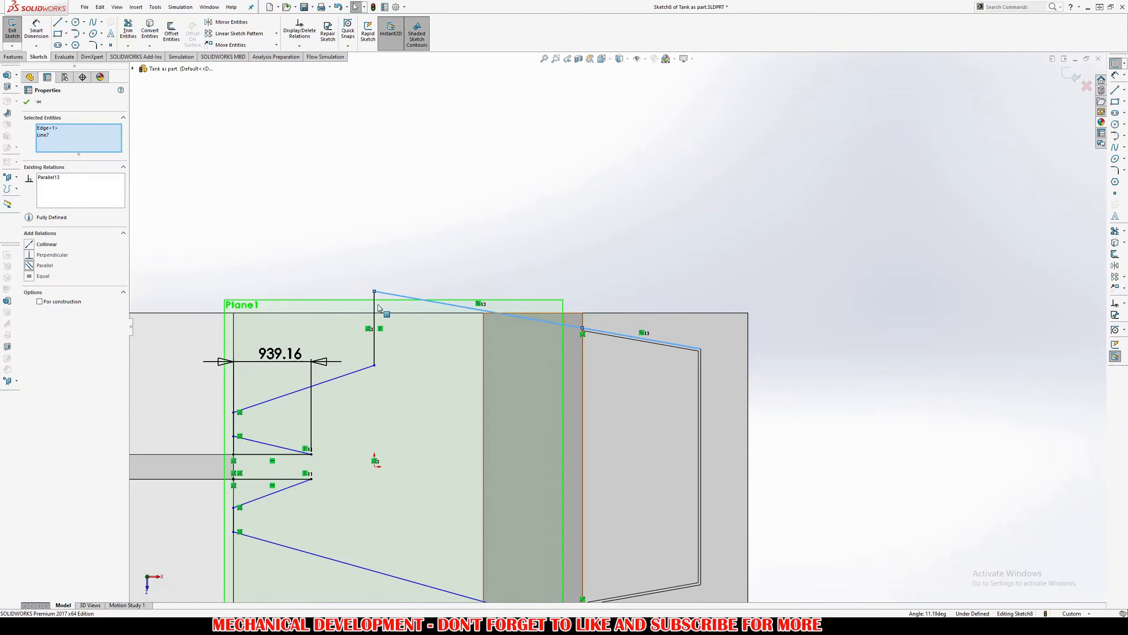
{"action": "key", "text": "Escape"}
{"action": "mouse_move", "coordinate": [375, 292]}
{"action": "left_mouse_down"}
{"action": "mouse_move", "coordinate": [411, 308]}
{"action": "mouse_move", "coordinate": [415, 350]}
{"action": "left_mouse_up"}
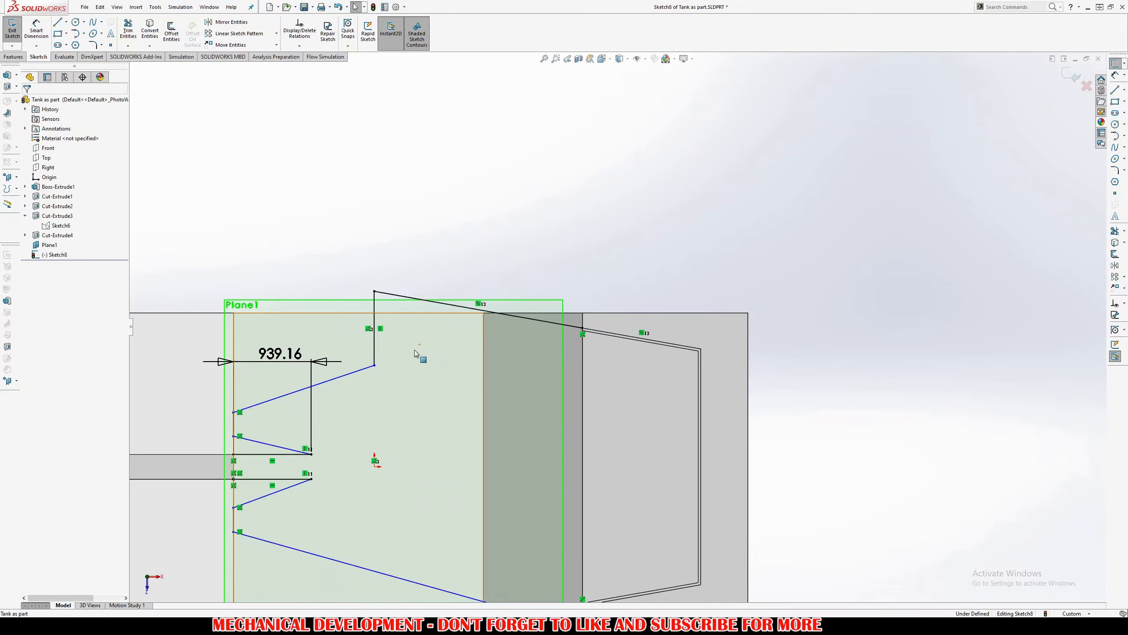
{"action": "scroll", "coordinate": [400, 324], "scroll_direction": "down", "scroll_amount": 3}
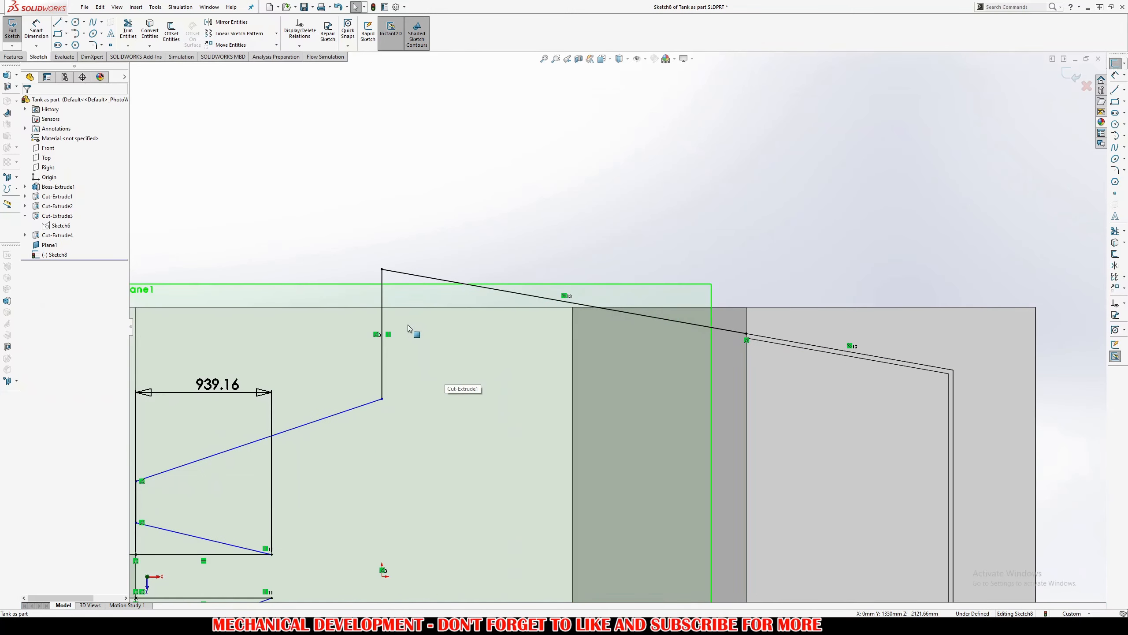
{"action": "left_click", "coordinate": [382, 269]}
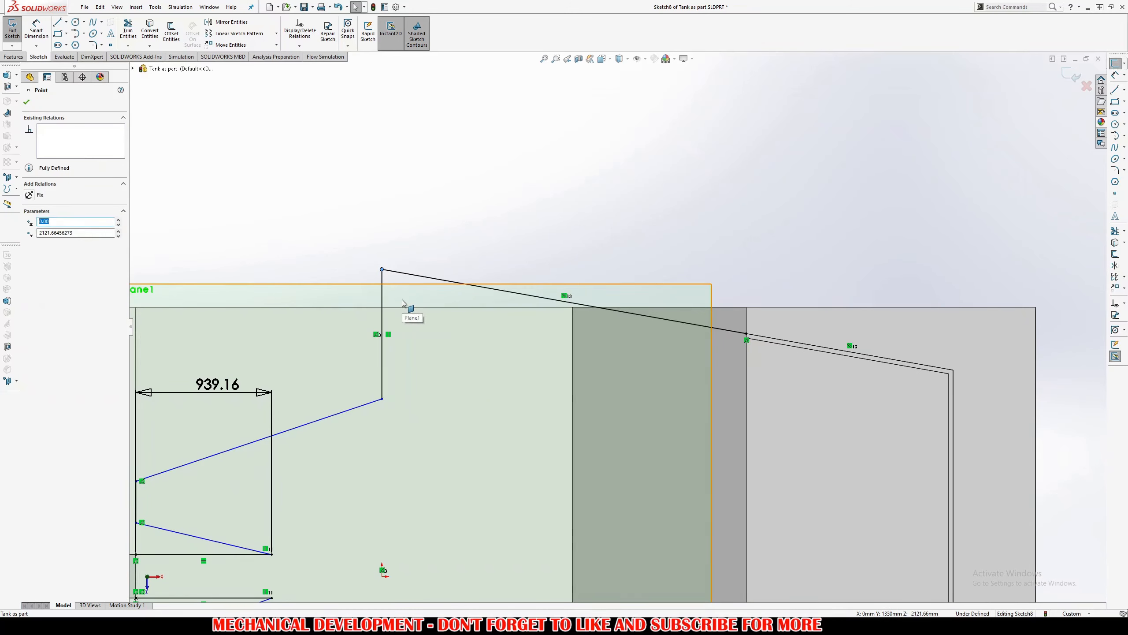
Undo the parallel relation between the top line and the slanted edge, and clear the selection
{"action": "key", "text": "ctrl+z"}
{"action": "key", "text": "ctrl+z"}
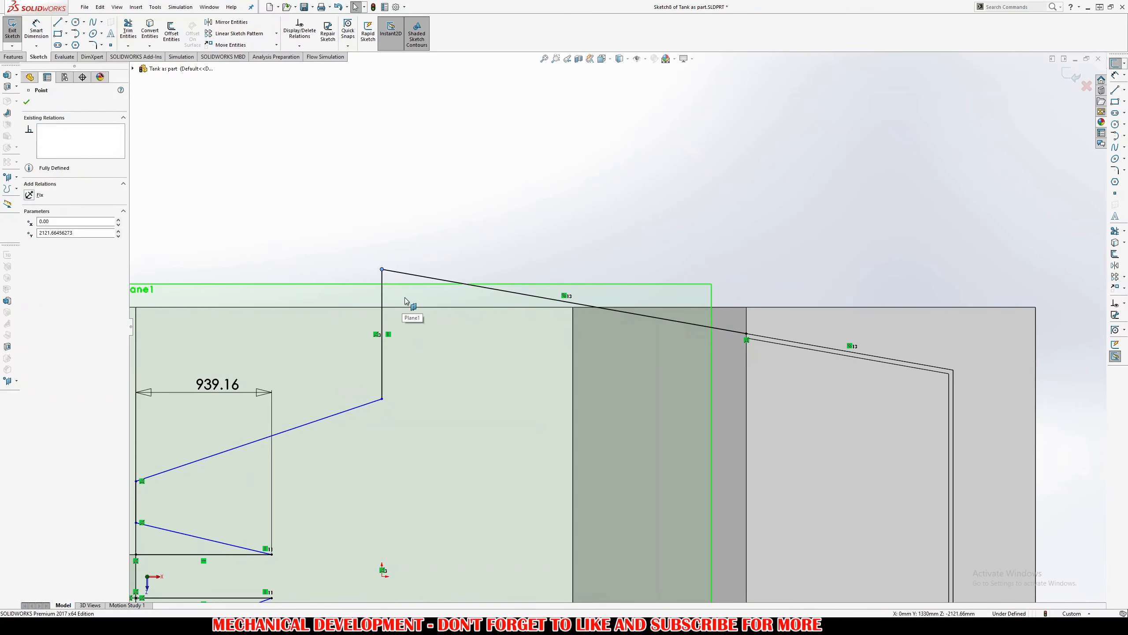
{"action": "key", "text": "ctrl+z"}
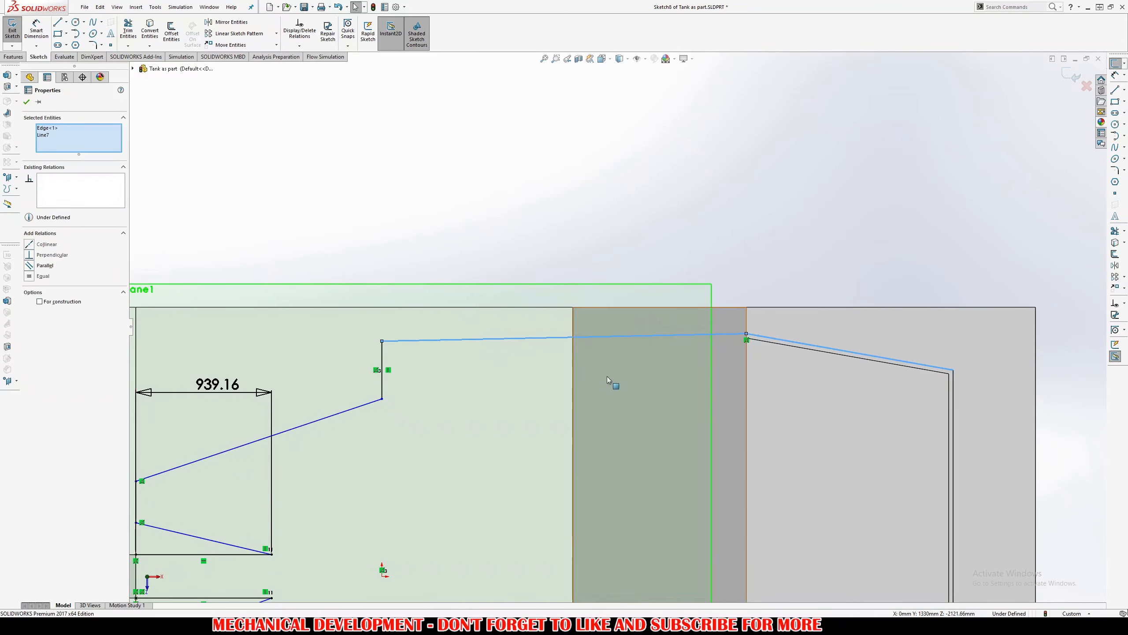
{"action": "key", "text": "Escape"}
Replace the top line with two connected lines from the short vertical line's upper end to the outer slanted edge's corner, the second about 1538 mm long
{"action": "left_click", "coordinate": [397, 344]}
{"action": "key", "text": "Delete"}
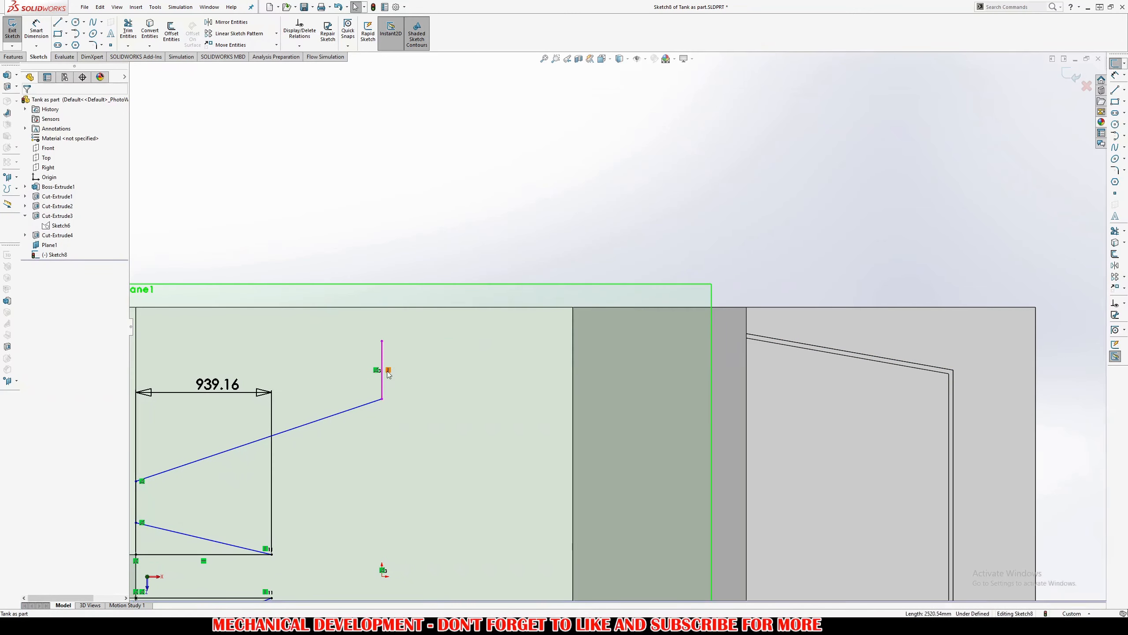
{"action": "key", "text": "l"}
{"action": "left_click", "coordinate": [382, 341]}
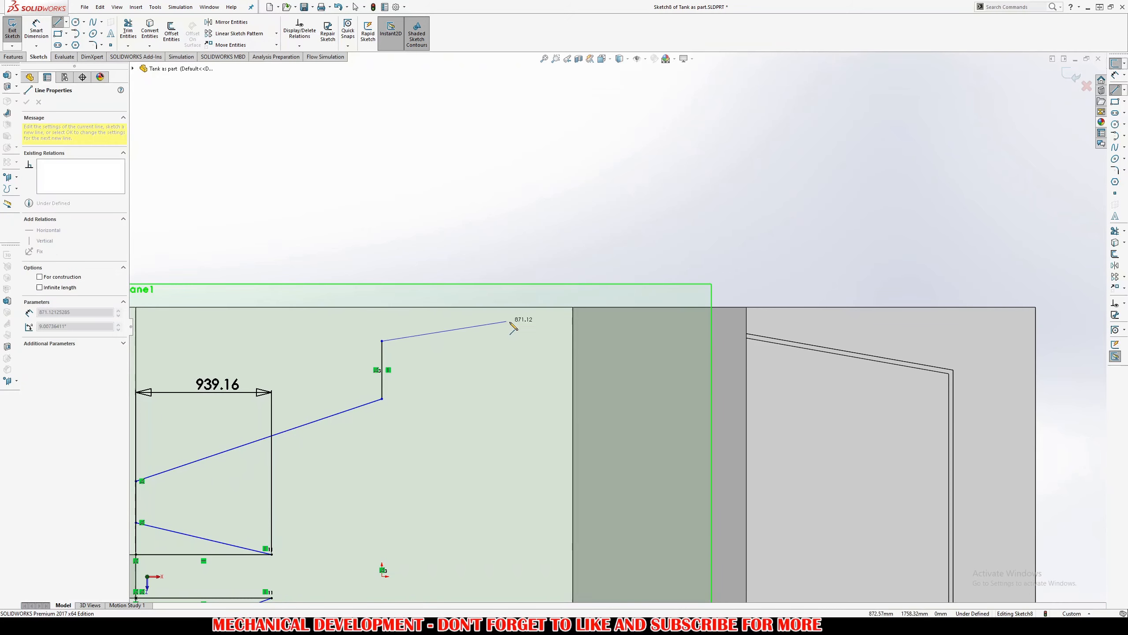
{"action": "left_click", "coordinate": [525, 319]}
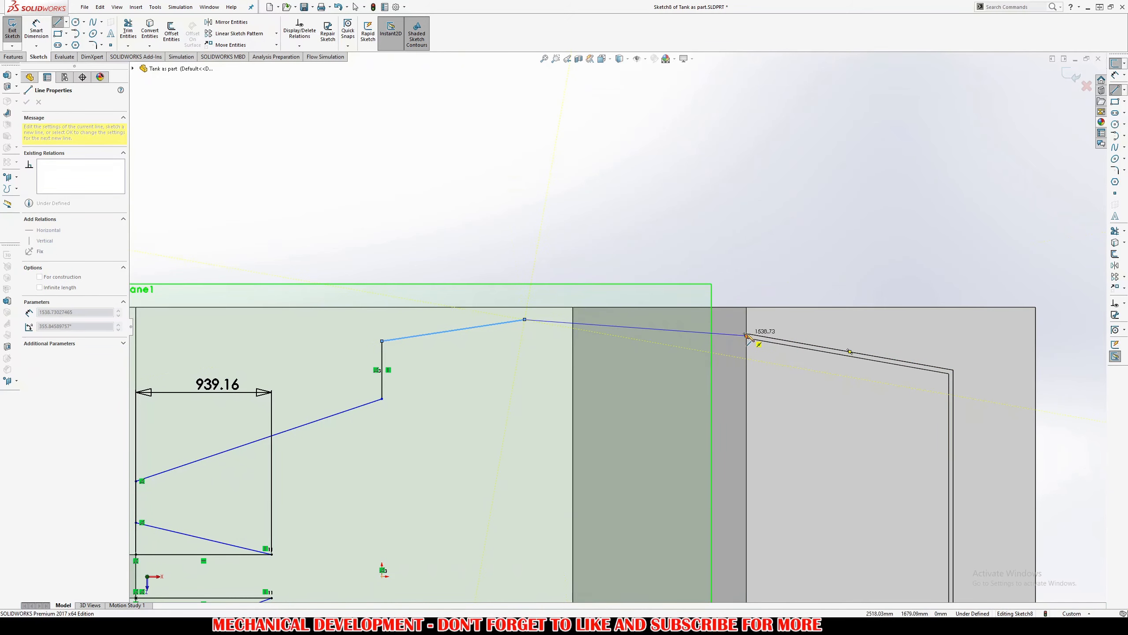
{"action": "scroll", "coordinate": [750, 337], "scroll_direction": "down", "scroll_amount": 5}
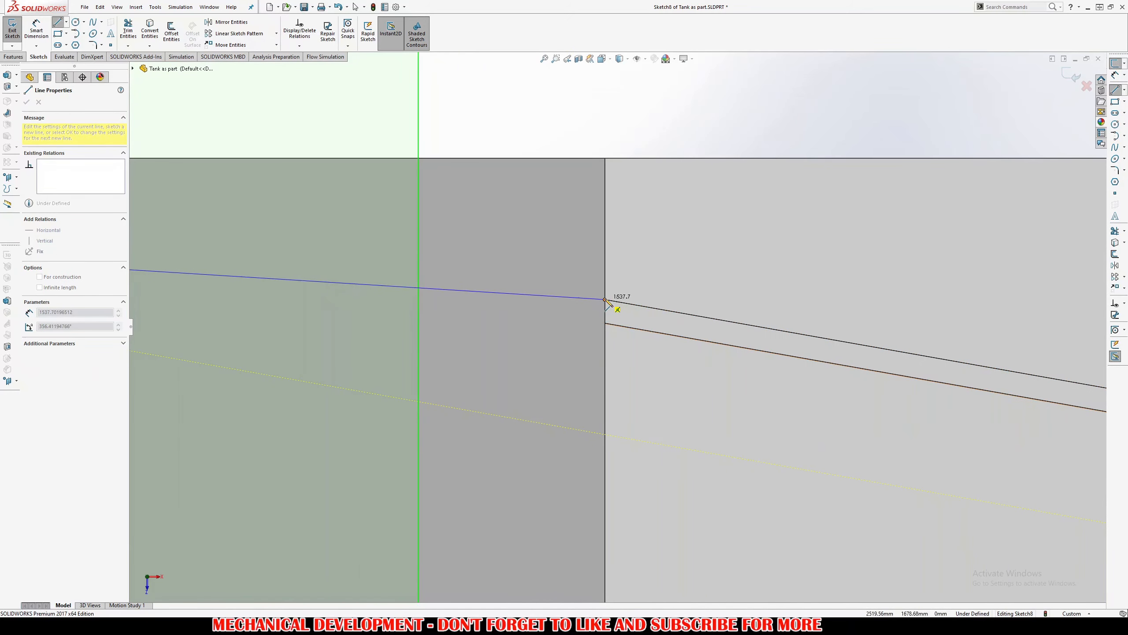
{"action": "left_click", "coordinate": [605, 299]}
{"action": "key", "text": "Escape"}
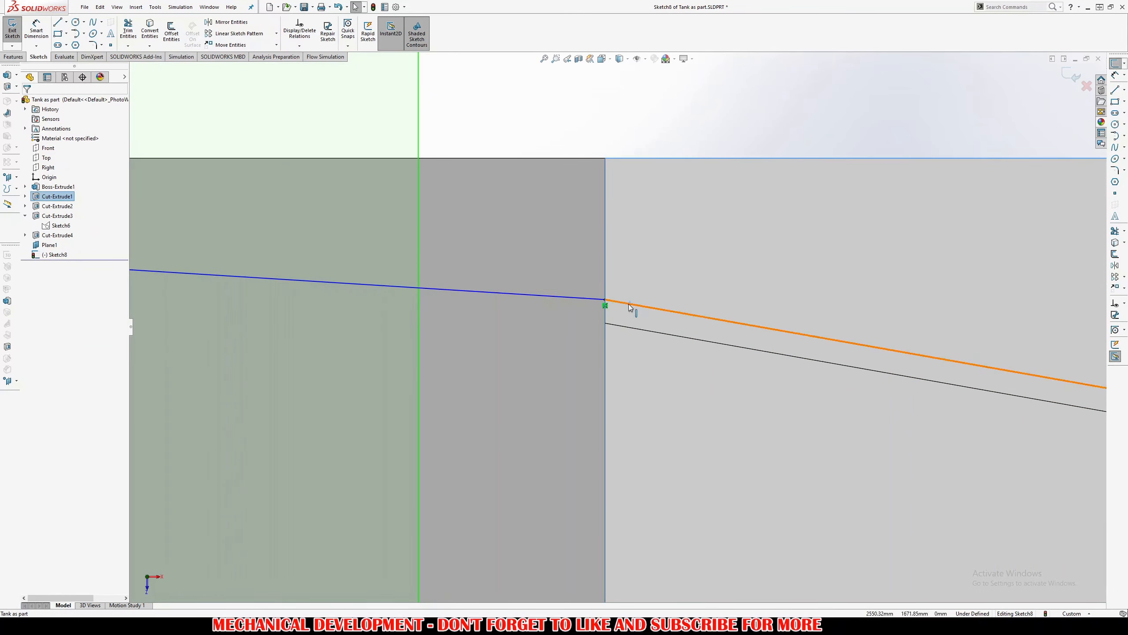
Make the new line that ends at the corner collinear with the upper outer slanted edge
{"action": "left_click", "coordinate": [630, 304]}
{"action": "left_click", "coordinate": [588, 301], "text": "ctrl"}
{"action": "scroll", "coordinate": [577, 342], "scroll_direction": "up", "scroll_amount": 8}
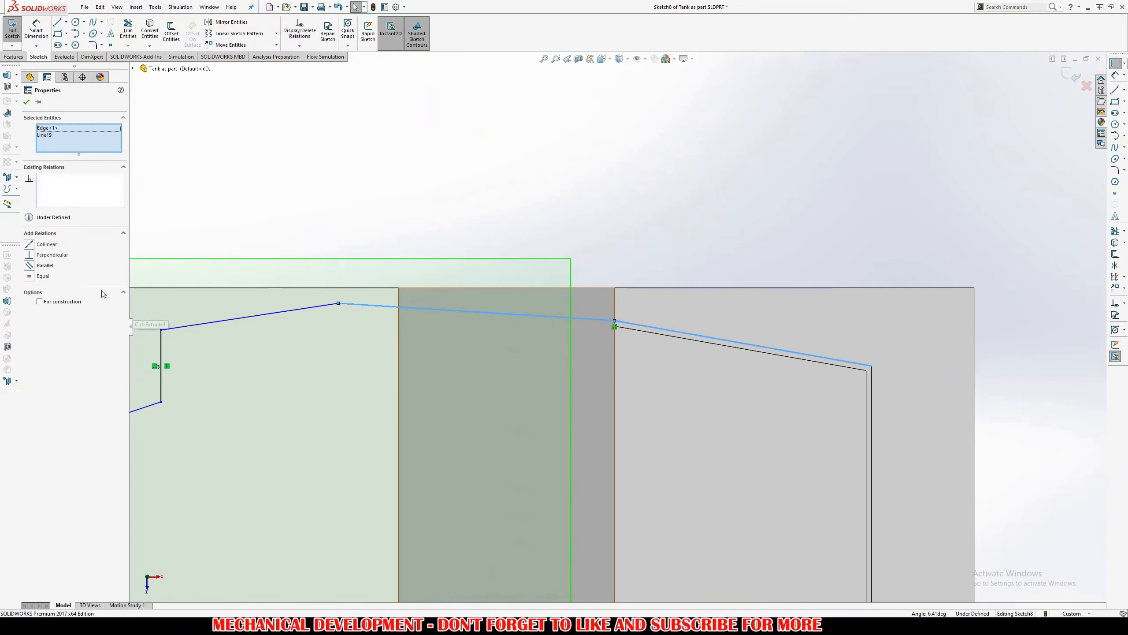
{"action": "left_click", "coordinate": [46, 244]}
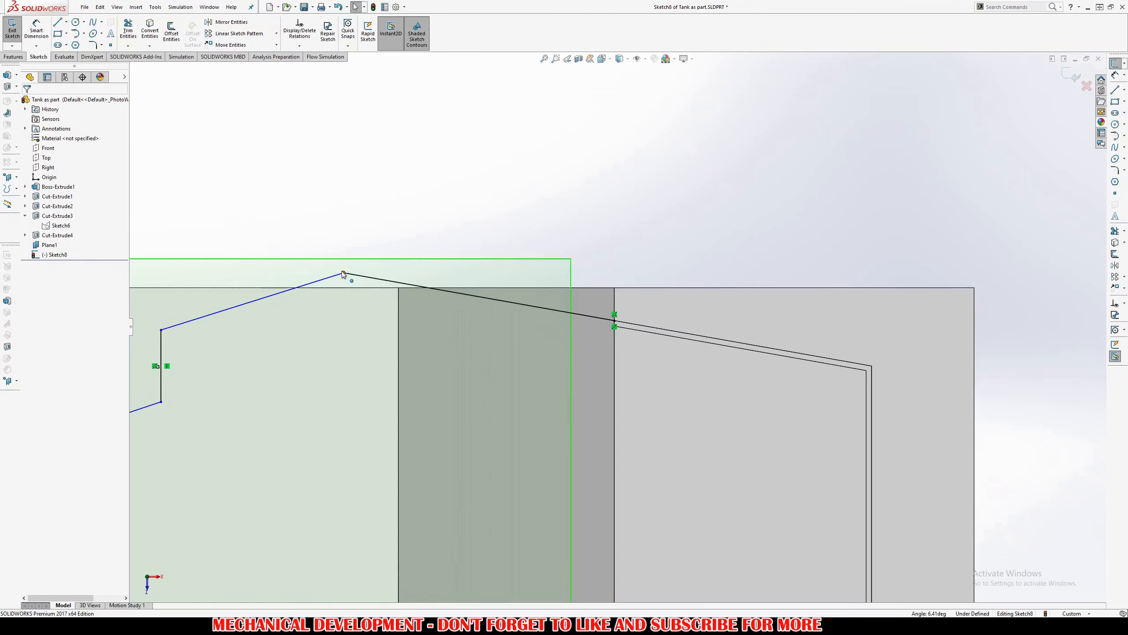
Move the peak corner of the outline's upper edge along the collinear slanted line toward the rear of the tank
{"action": "left_click_drag", "start_coordinate": [344, 273], "coordinate": [490, 307]}
{"action": "scroll", "coordinate": [562, 321], "scroll_direction": "up", "scroll_amount": 3}
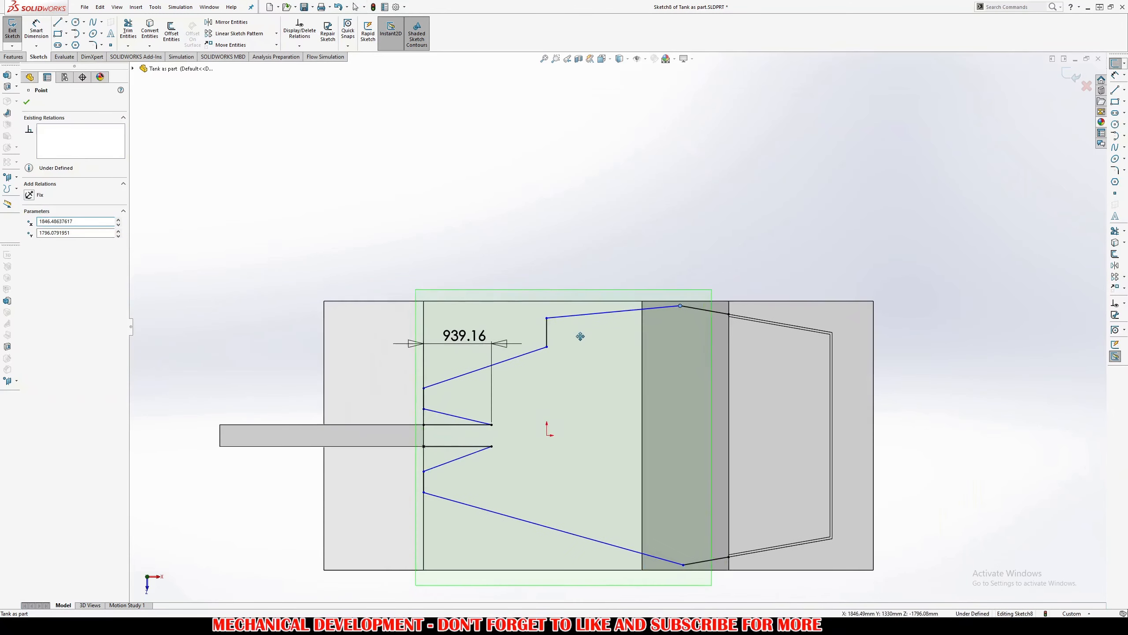
Dimension the short vertical front line above the gun barrel and set its length to 150 mm
{"action": "scroll", "coordinate": [438, 446], "scroll_direction": "down", "scroll_amount": 4}
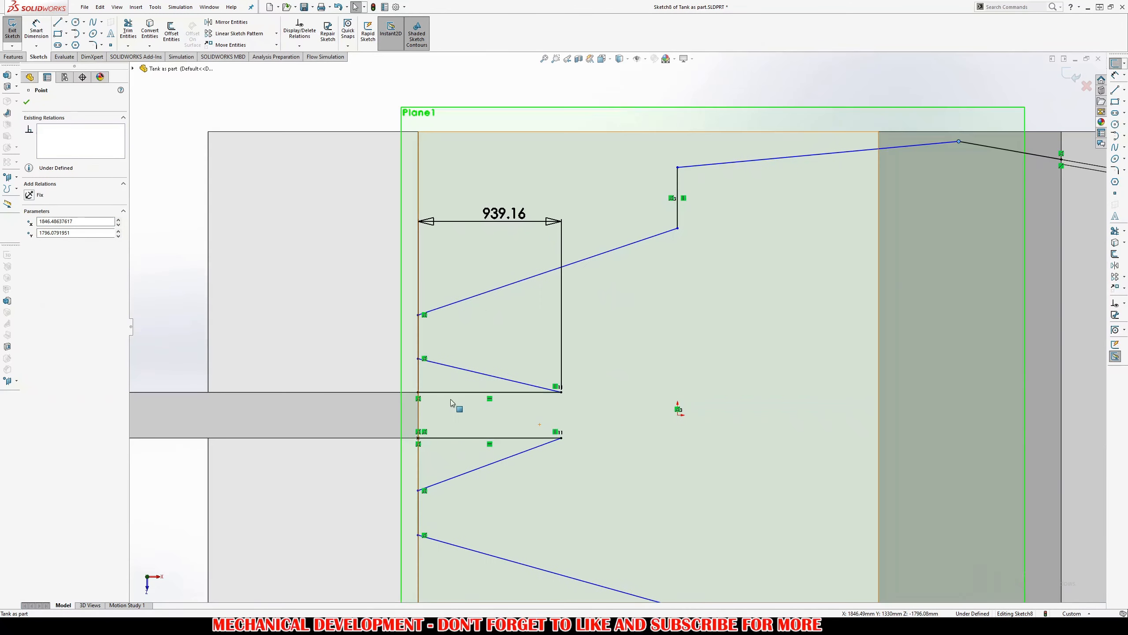
{"action": "right_click_drag", "start_coordinate": [450, 399], "coordinate": [440, 365]}
{"action": "left_click", "coordinate": [417, 343]}
{"action": "left_click", "coordinate": [362, 341]}
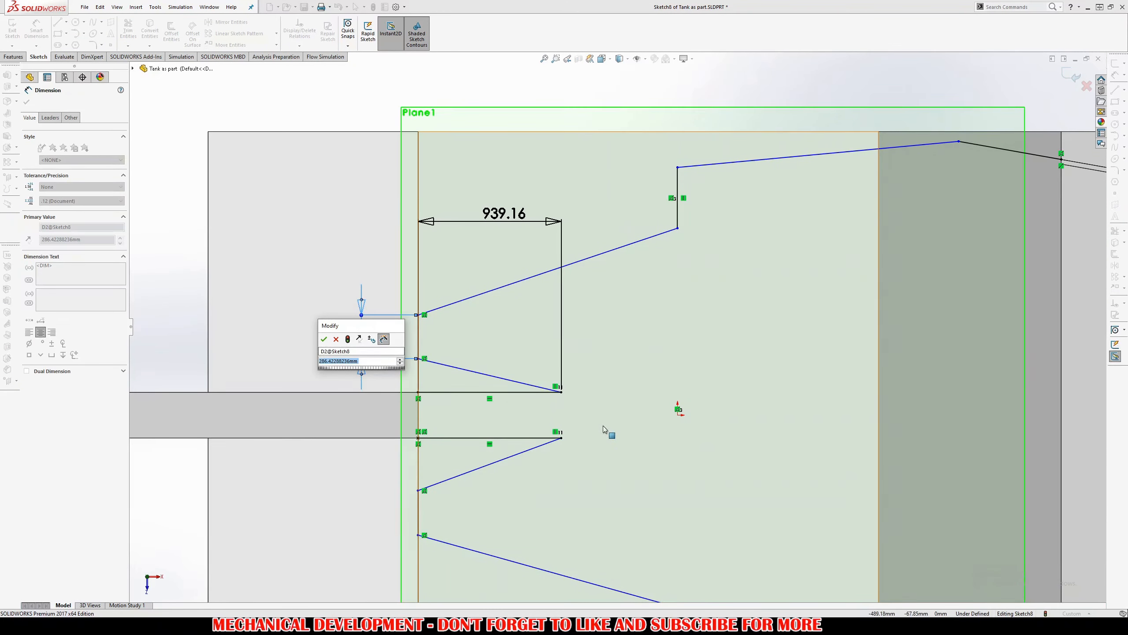
{"action": "type", "text": "150"}
{"action": "key", "text": "Return"}
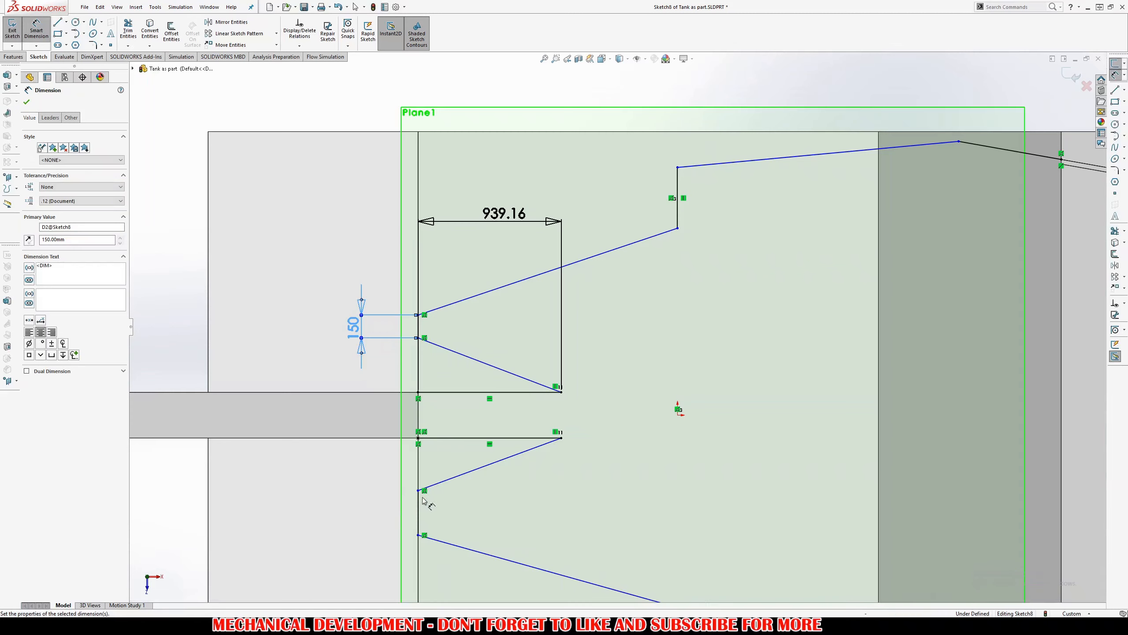
Make the short vertical front line below the barrel equal in length to the one above it
{"action": "left_click", "coordinate": [417, 510]}
{"action": "key", "text": "Escape"}
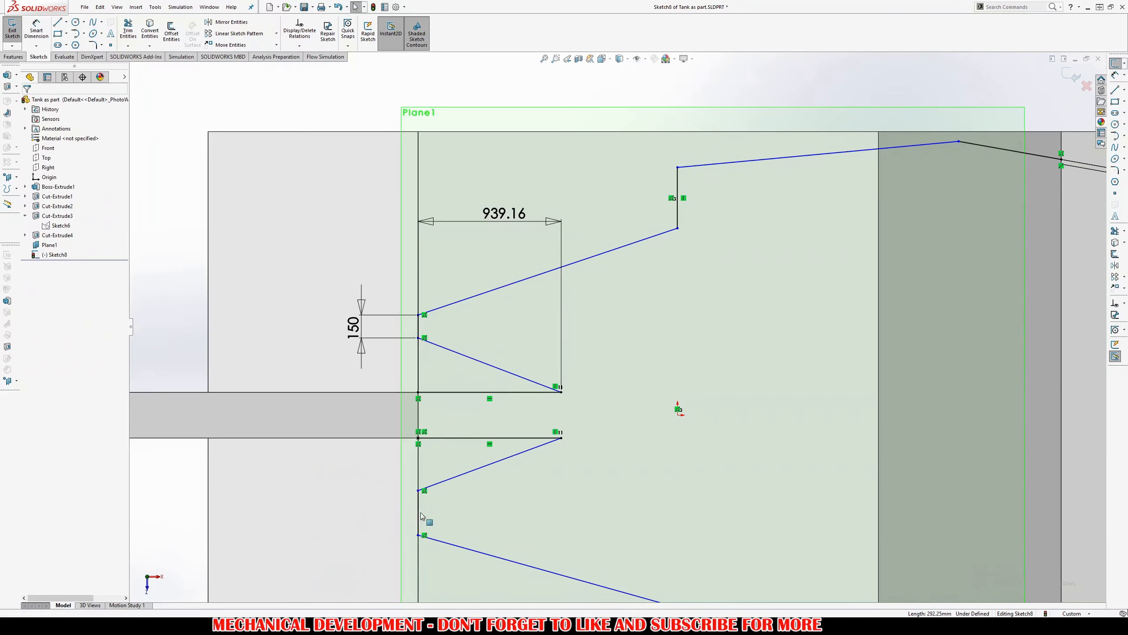
{"action": "left_click", "coordinate": [418, 513]}
{"action": "left_click", "coordinate": [418, 329], "text": "ctrl"}
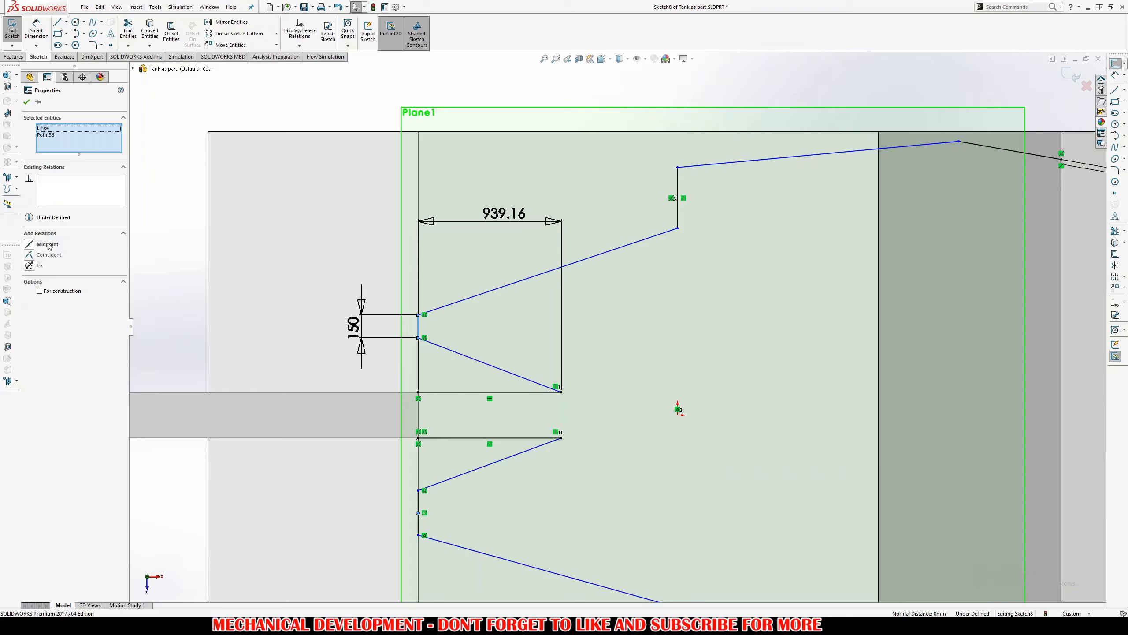
{"action": "left_click", "coordinate": [48, 245]}
{"action": "left_click", "coordinate": [418, 324]}
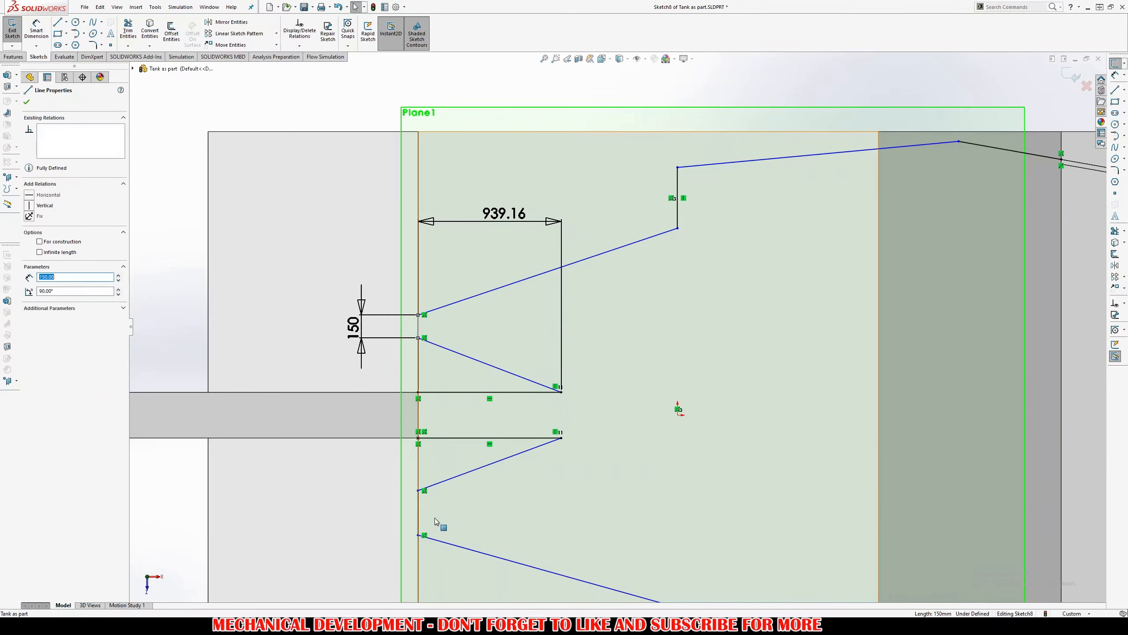
{"action": "left_click", "coordinate": [418, 516], "text": "ctrl"}
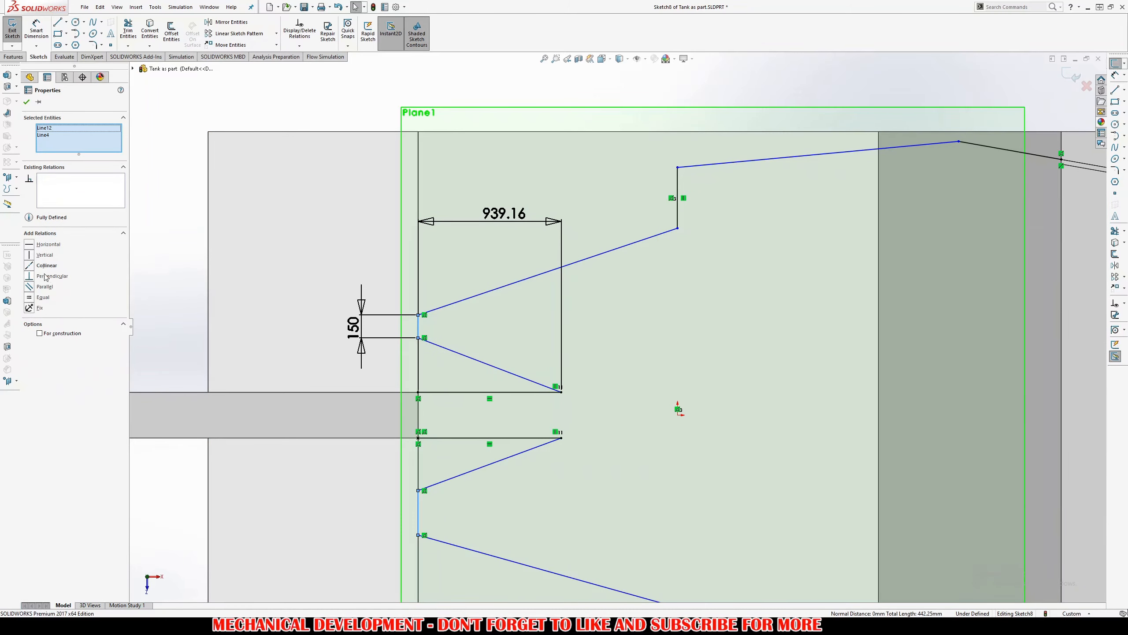
{"action": "left_click", "coordinate": [35, 299]}
{"action": "left_click", "coordinate": [179, 309]}
Set the angle between the lower notch's slanted line and its horizontal barrel line to 15 degrees
{"action": "right_click_drag", "start_coordinate": [422, 493], "coordinate": [423, 471]}
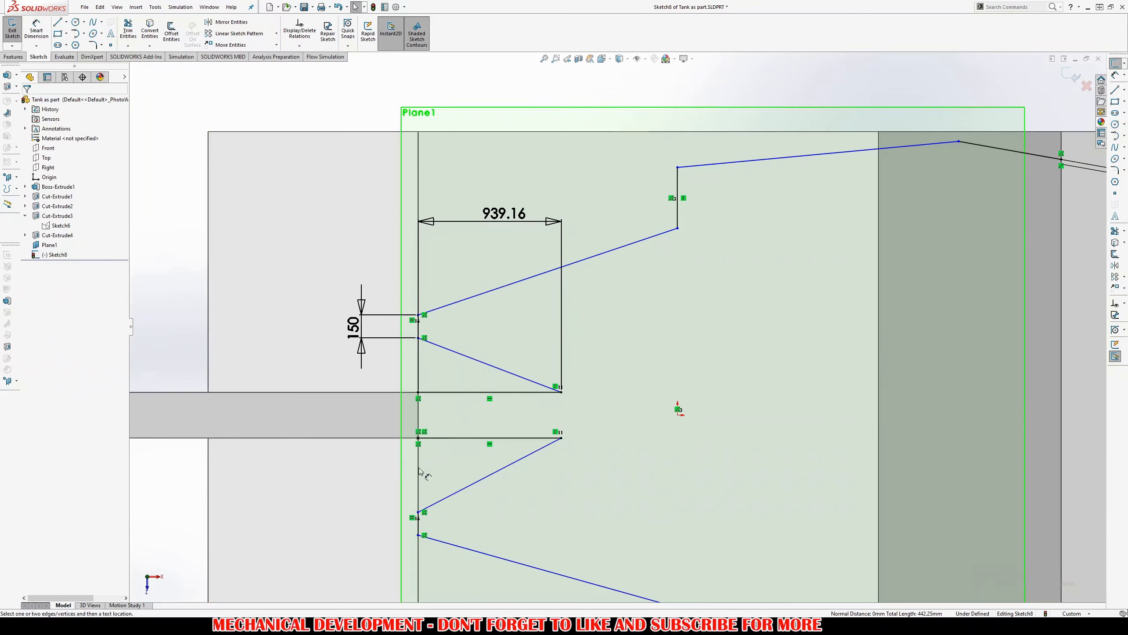
{"action": "left_click", "coordinate": [458, 491]}
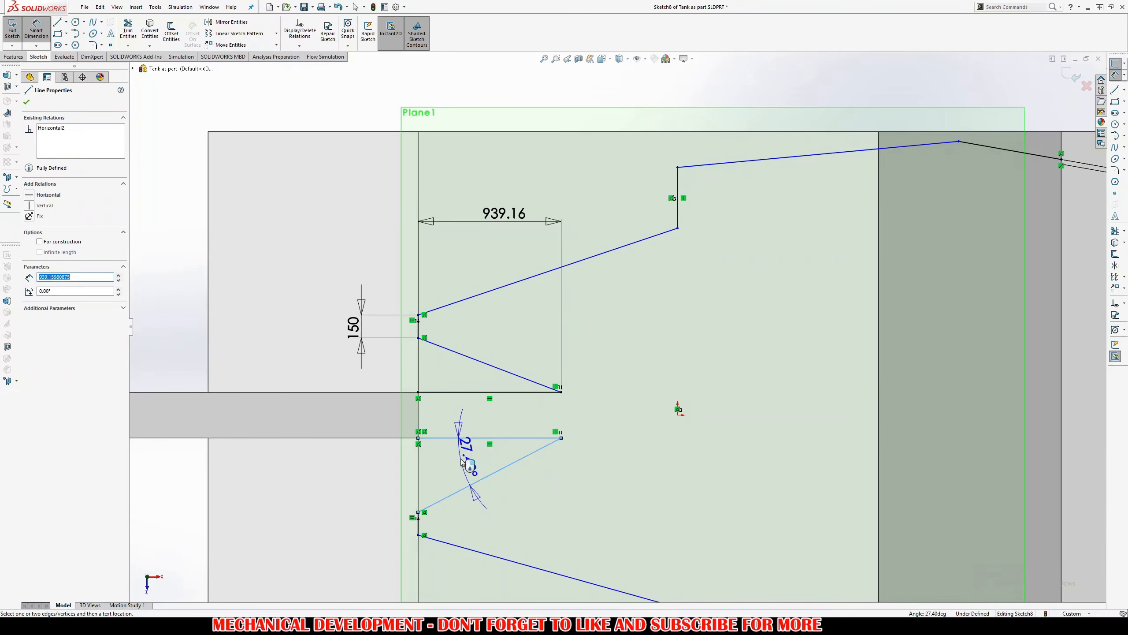
{"action": "left_click", "coordinate": [462, 463]}
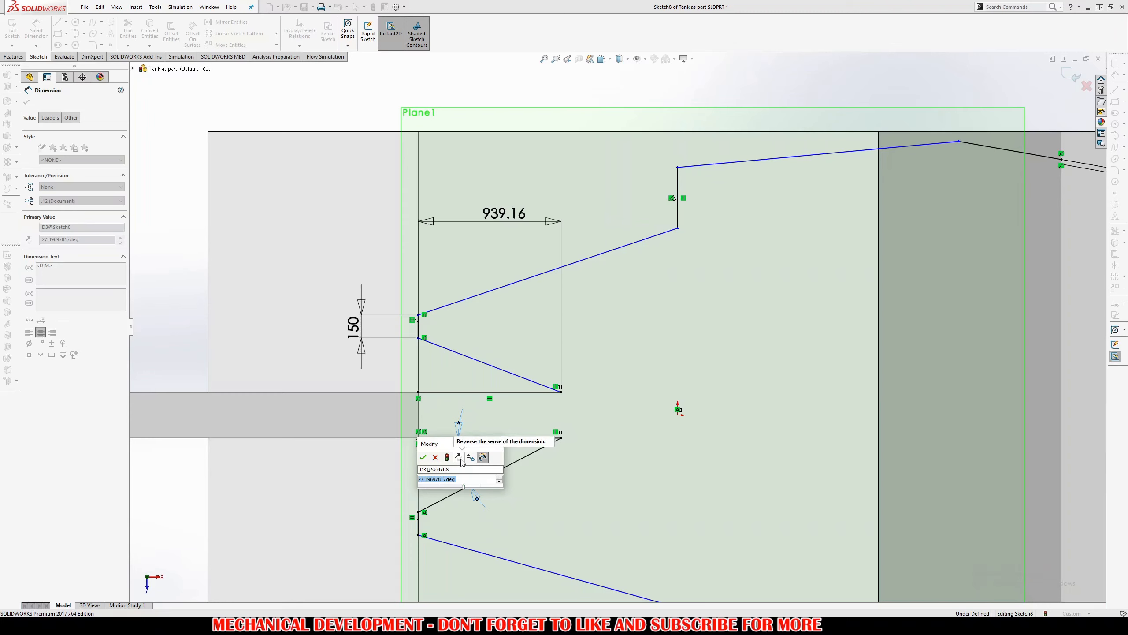
{"action": "type", "text": "15"}
{"action": "key", "text": "Return"}
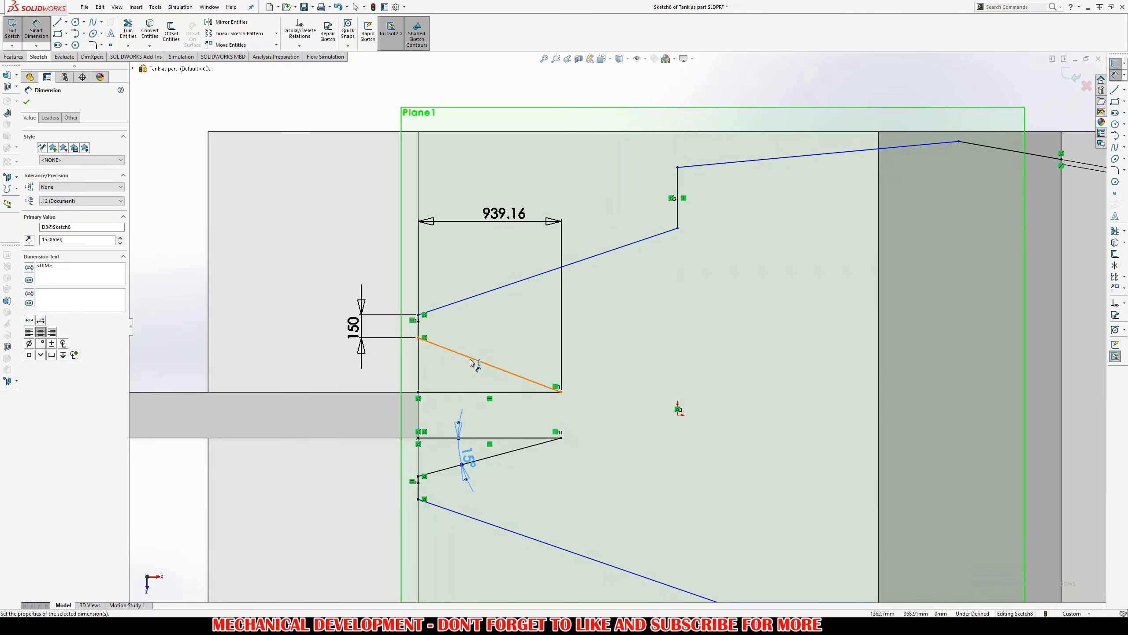
Set the angle between the upper notch's slanted line and its horizontal barrel line to 15 degrees
{"action": "left_click", "coordinate": [472, 362]}
{"action": "left_click", "coordinate": [445, 391]}
{"action": "left_click", "coordinate": [449, 378]}
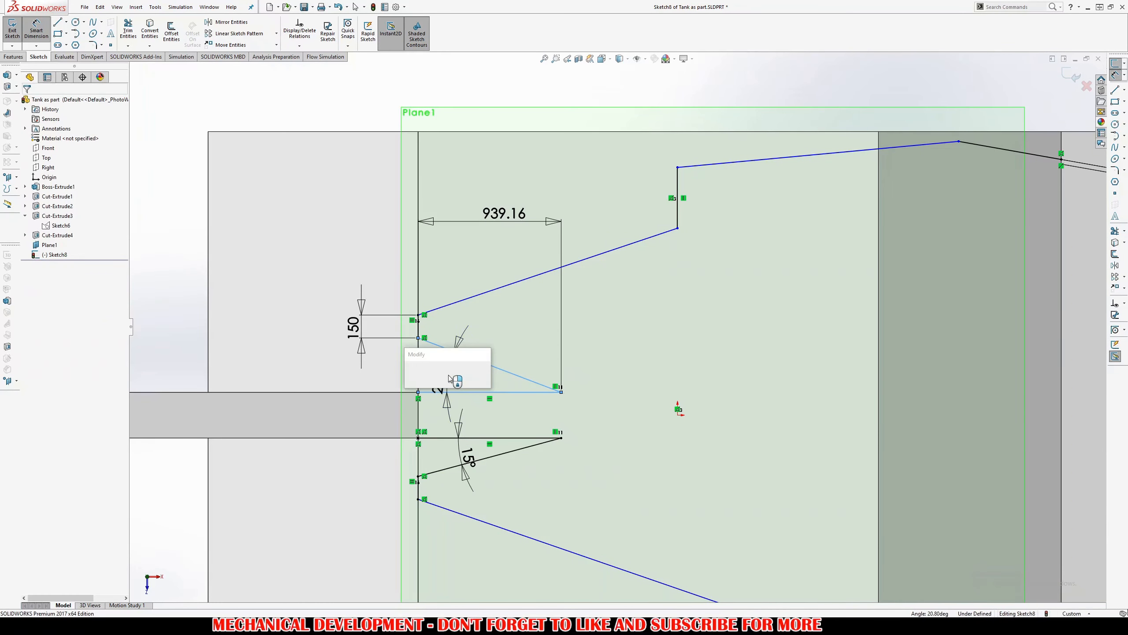
{"action": "type", "text": "15"}
{"action": "key", "text": "Return"}
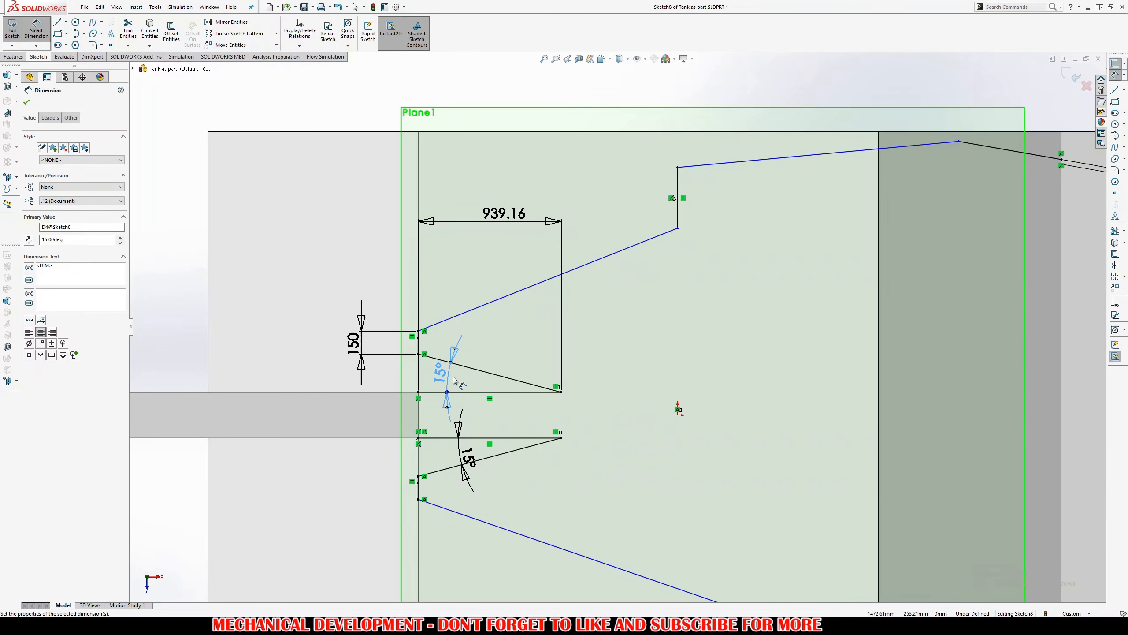
Dimension the horizontal span of the upper front slanted line and try to edit its value
{"action": "scroll", "coordinate": [616, 328], "scroll_direction": "up", "scroll_amount": 3}
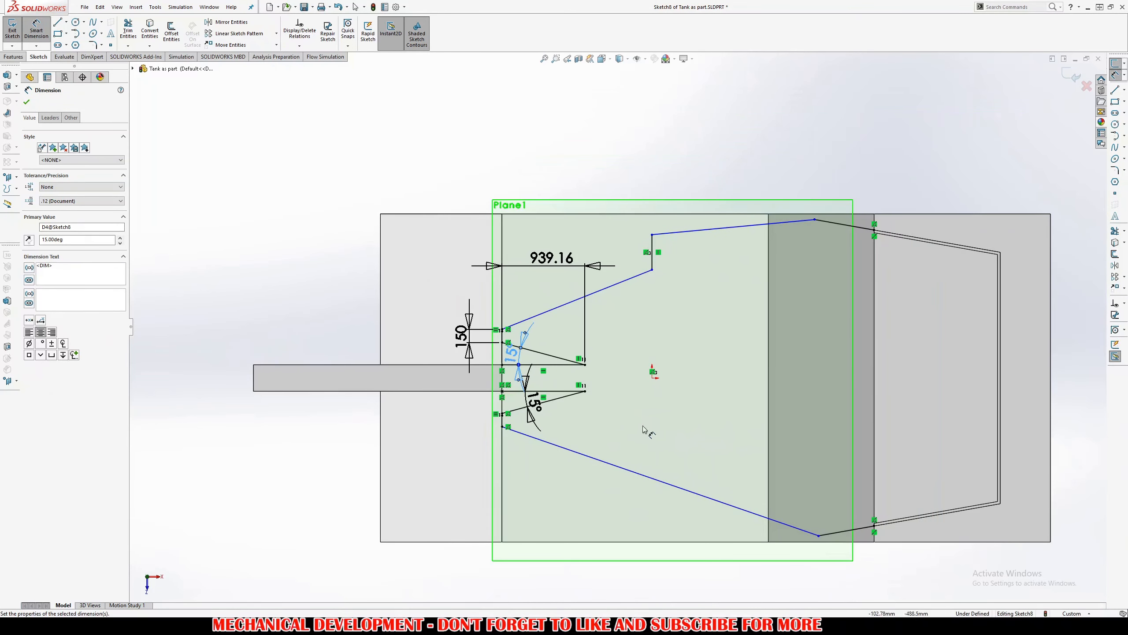
{"action": "left_click", "coordinate": [610, 286]}
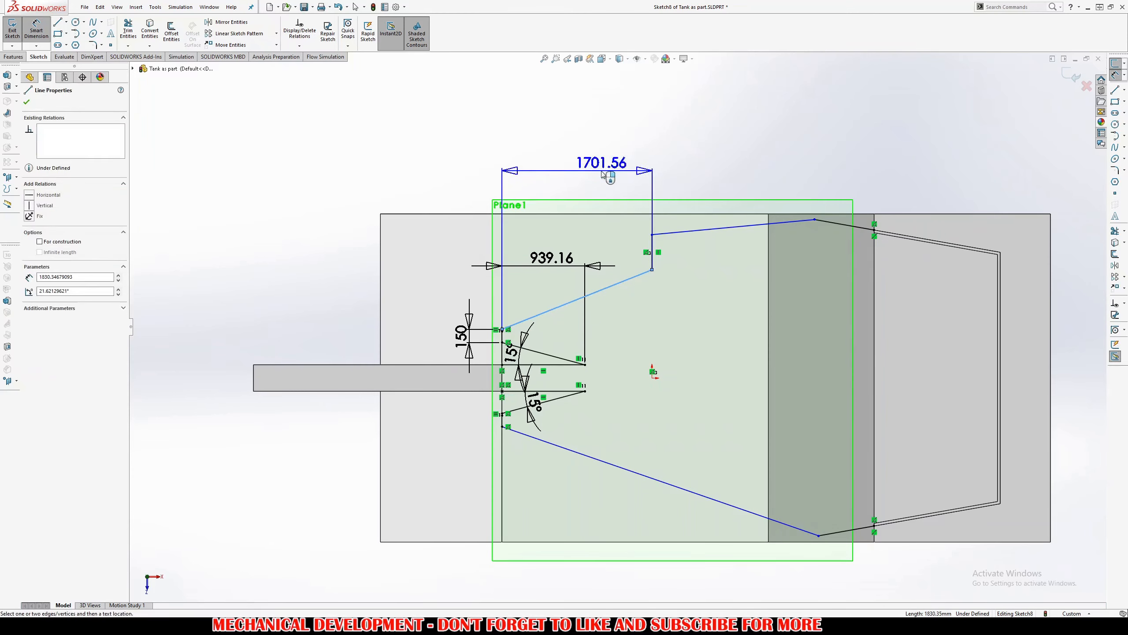
{"action": "left_click", "coordinate": [602, 174]}
{"action": "key", "text": "Return"}
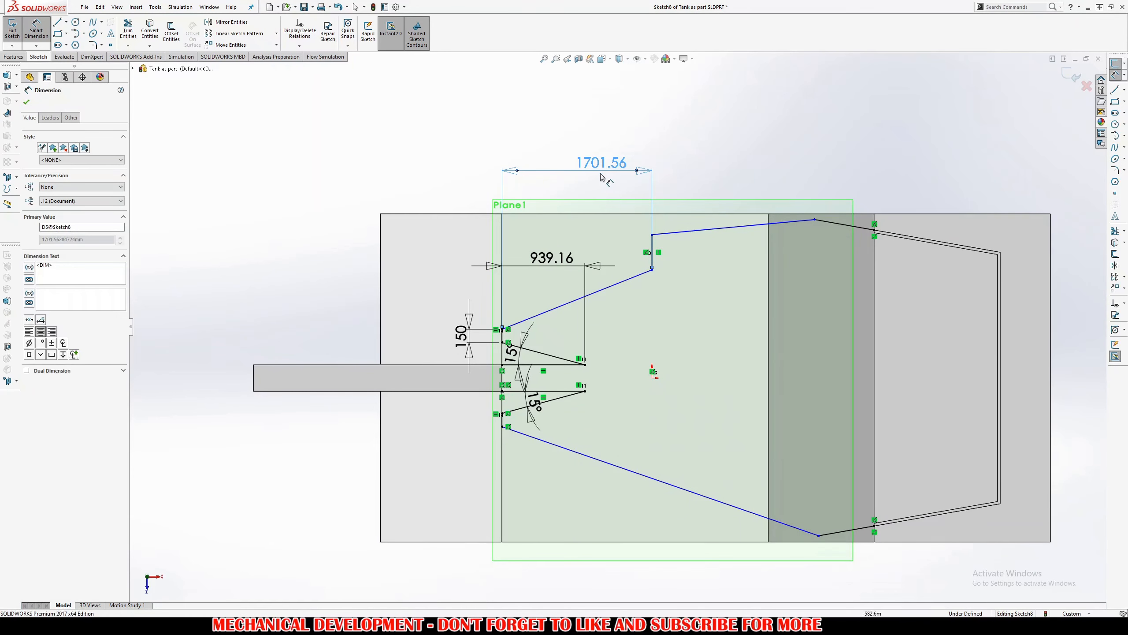
{"action": "key", "text": "Escape"}
{"action": "double_click", "coordinate": [601, 171]}
{"action": "key", "text": "Return"}
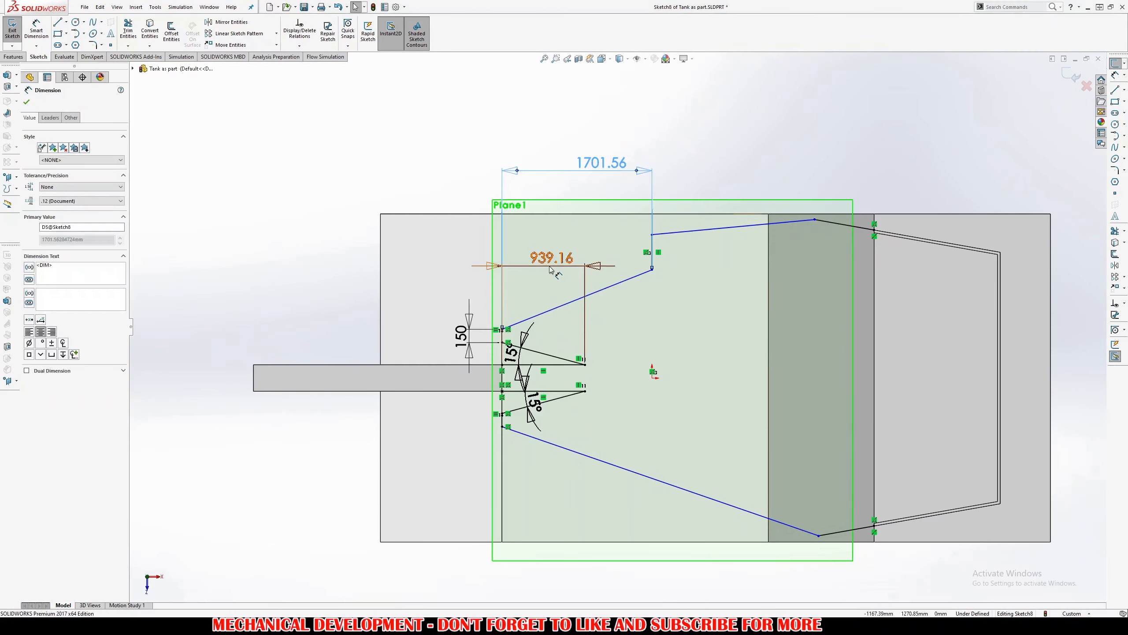
Delete the 939.16 mm notch dimension and the driven horizontal dimension of the upper front slanted line
{"action": "left_click", "coordinate": [552, 265]}
{"action": "key", "text": "Delete"}
{"action": "double_click", "coordinate": [593, 158]}
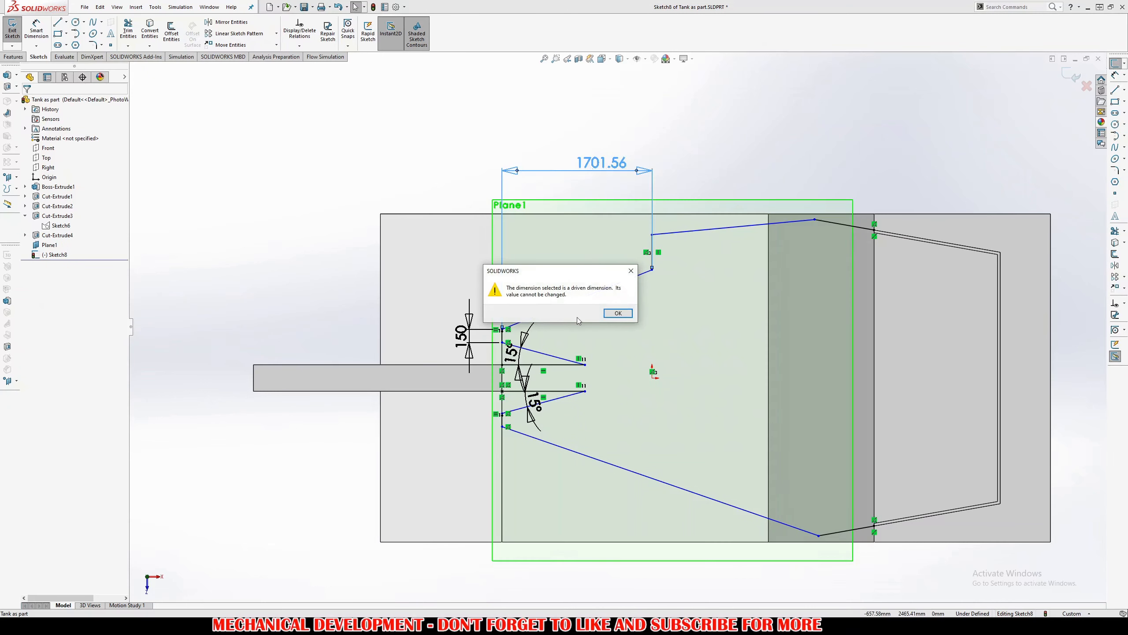
{"action": "key", "text": "Return"}
{"action": "double_click", "coordinate": [593, 165]}
{"action": "key", "text": "Return"}
{"action": "double_click", "coordinate": [593, 166]}
{"action": "key", "text": "Return"}
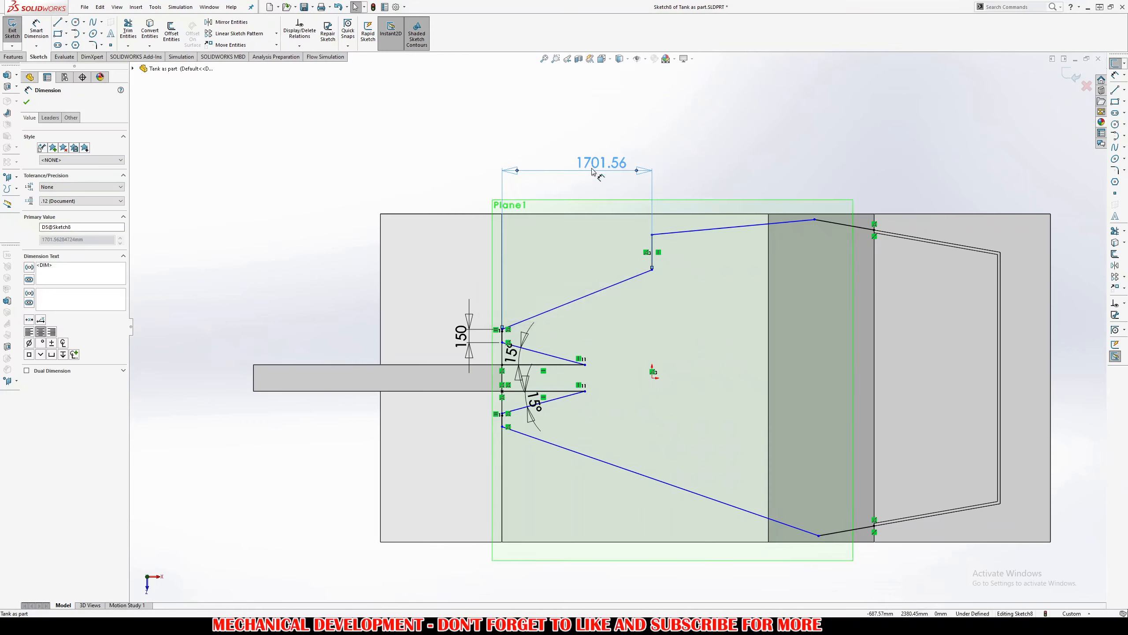
{"action": "key", "text": "Escape"}
{"action": "left_click_drag", "start_coordinate": [727, 111], "coordinate": [449, 182]}
{"action": "key", "text": "Delete"}
Dimension the upper notch's horizontal barrel line and set its length to 500 mm
{"action": "key", "text": "d"}
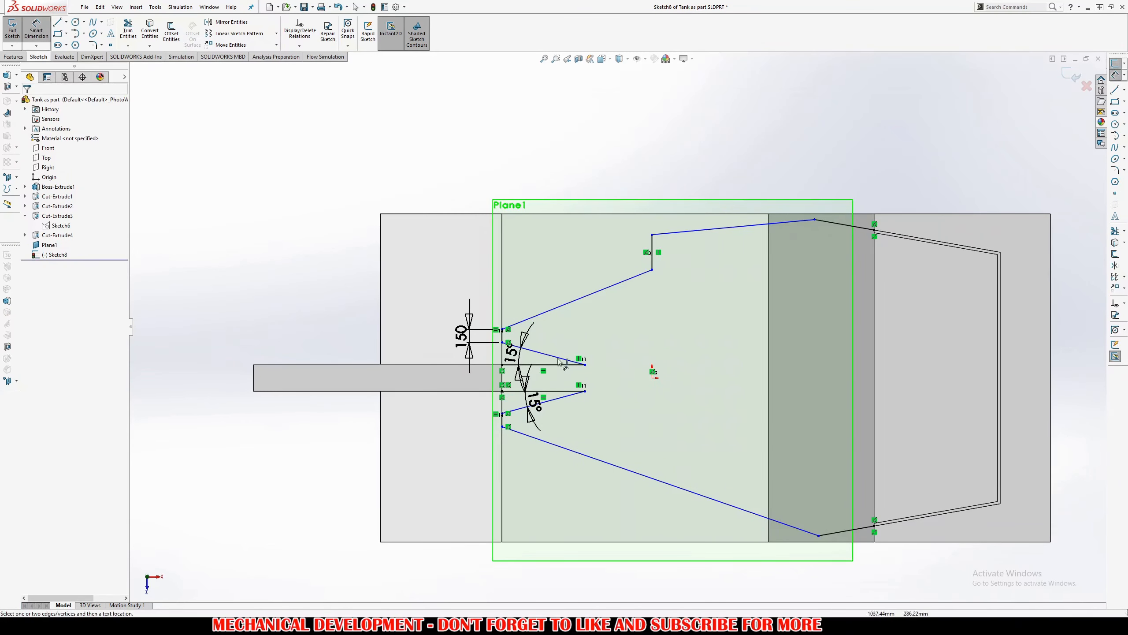
{"action": "left_click", "coordinate": [561, 365]}
{"action": "left_click", "coordinate": [553, 152]}
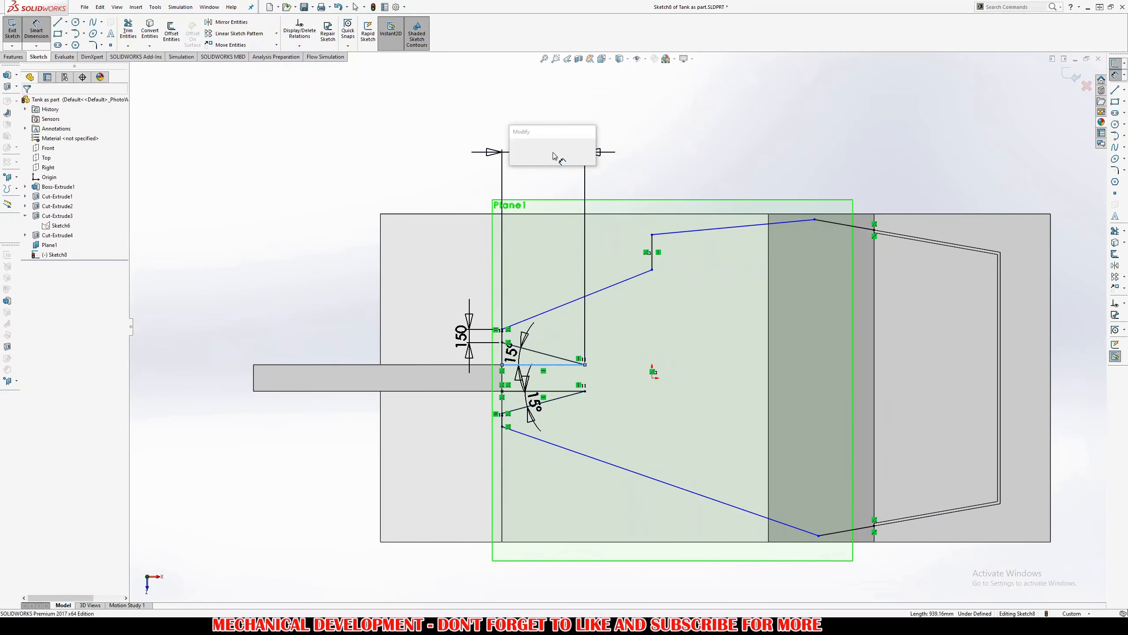
{"action": "type", "text": "1"}
{"action": "key", "text": "BackSpace"}
{"action": "type", "text": "500"}
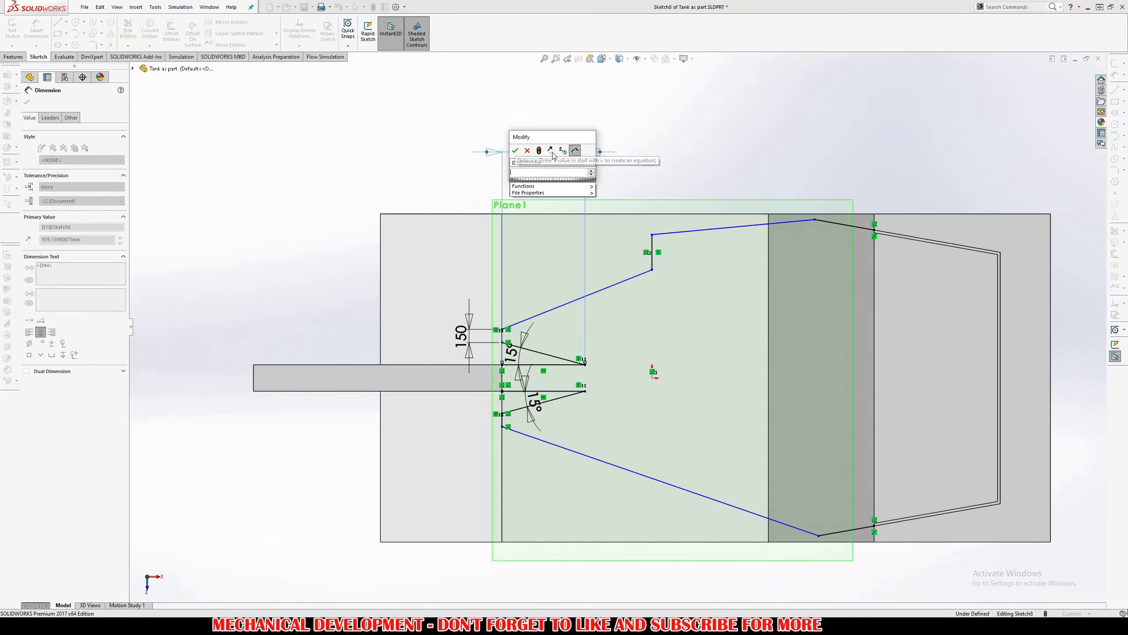
{"action": "key", "text": "Return"}
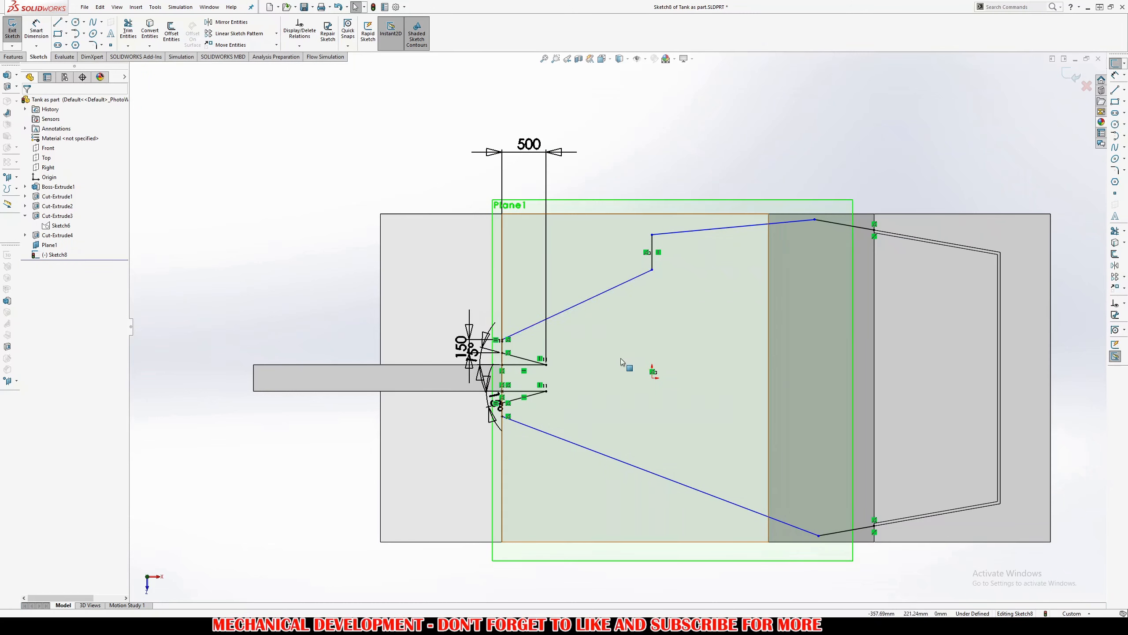
Replace the long lower slanted line with two connected lines from the rear corner to the short front line, the front one about 2715 mm long
{"action": "left_click", "coordinate": [807, 536]}
{"action": "key", "text": "Delete"}
{"action": "key", "text": "l"}
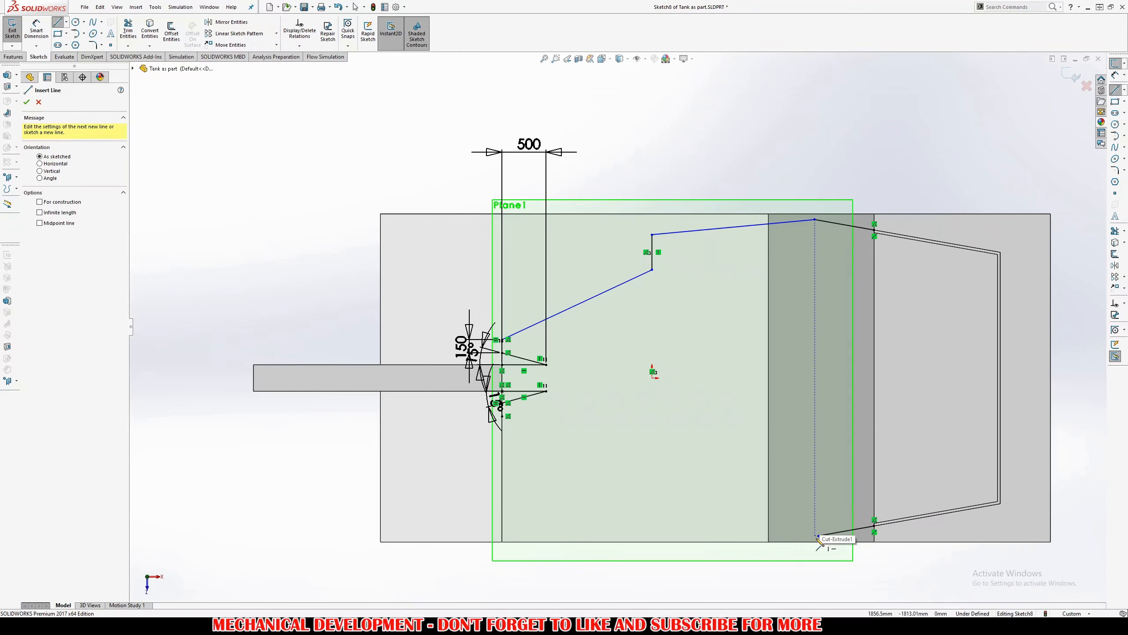
{"action": "left_click", "coordinate": [819, 536]}
{"action": "left_click", "coordinate": [717, 522]}
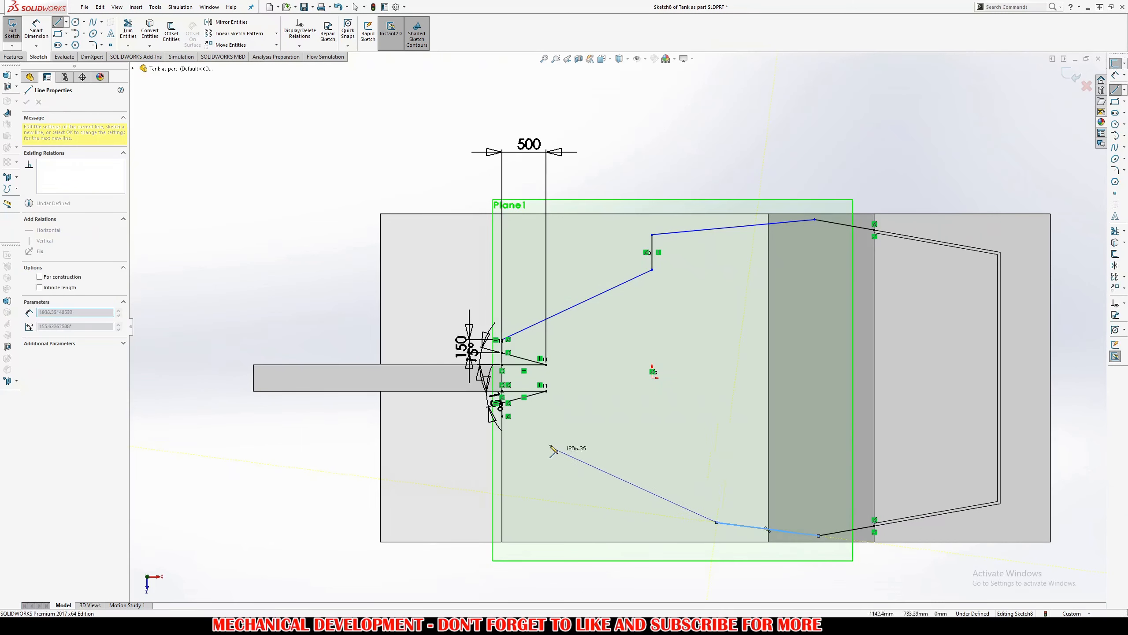
{"action": "left_click", "coordinate": [502, 417]}
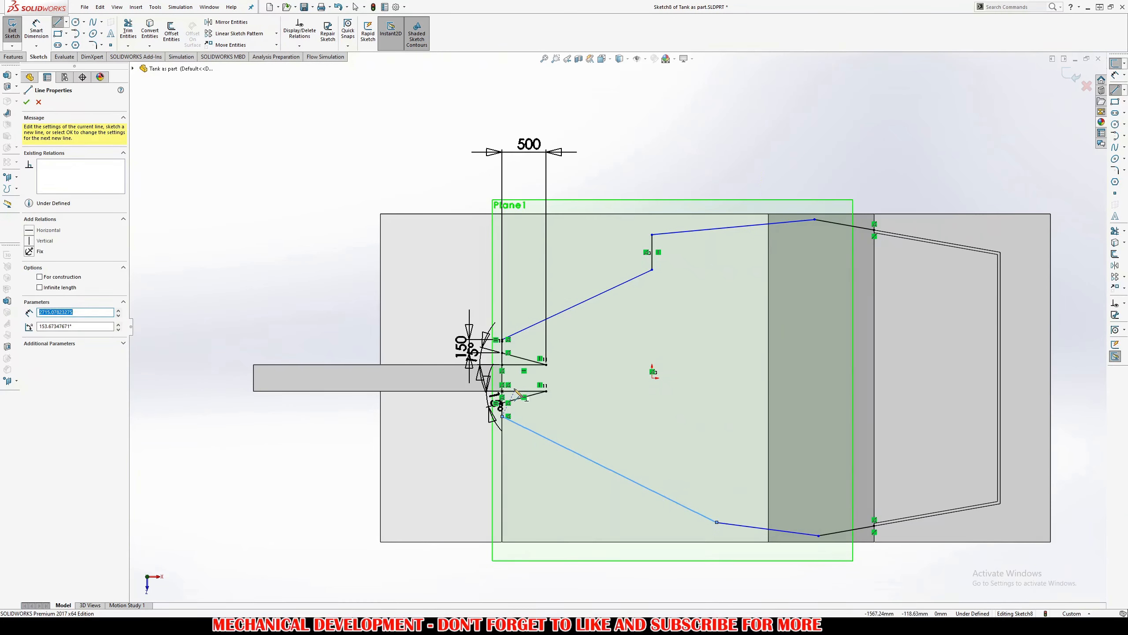
{"action": "key", "text": "Escape"}
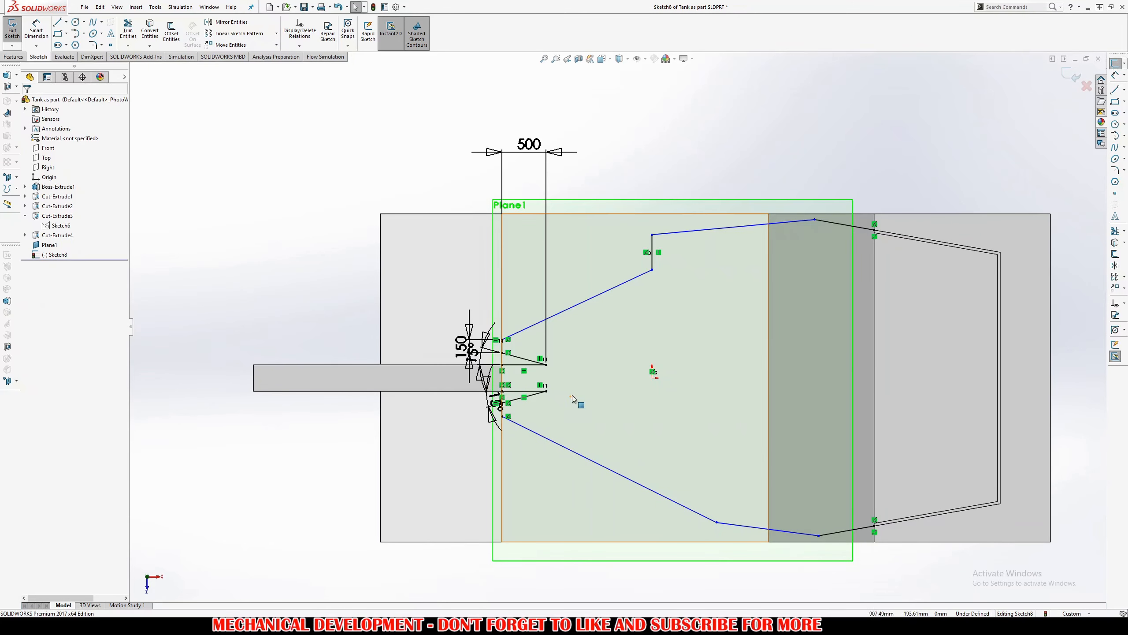
Lengthen the short vertical step line in the upper outline to about 624 mm by moving its lower end toward the centre
{"action": "right_click_drag", "start_coordinate": [572, 395], "coordinate": [573, 342]}
{"action": "key", "text": "Escape"}
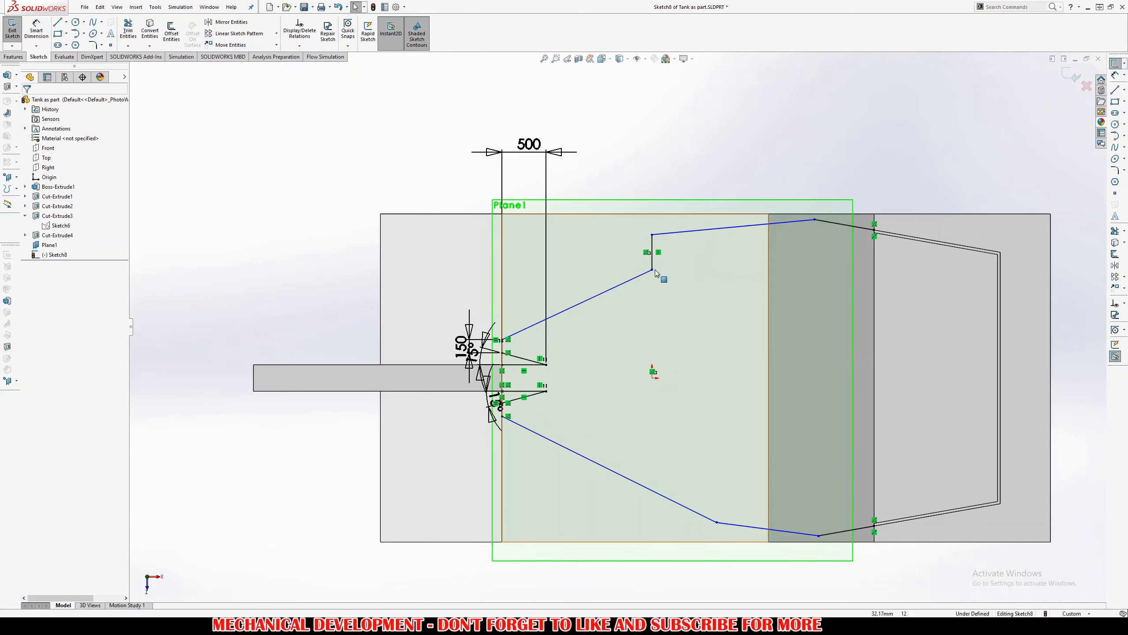
{"action": "left_click_drag", "start_coordinate": [652, 269], "coordinate": [652, 289]}
Dimension the vertical step line in the upper outline and set its length to 400 mm
{"action": "right_click_drag", "start_coordinate": [660, 258], "coordinate": [653, 247]}
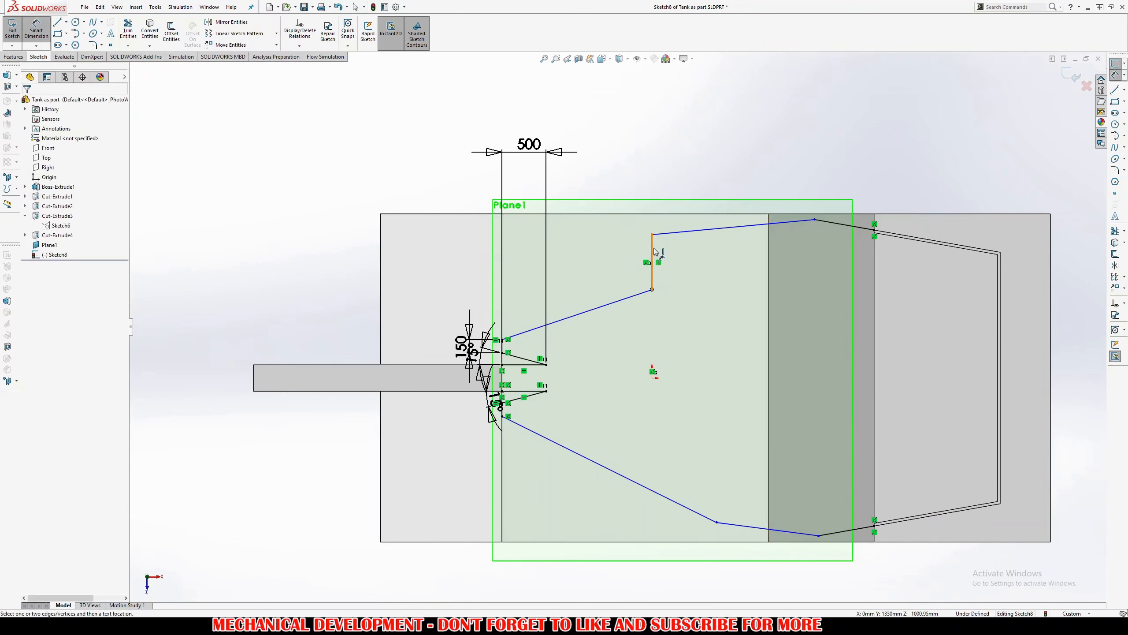
{"action": "left_click", "coordinate": [653, 249]}
{"action": "key", "text": "Escape"}
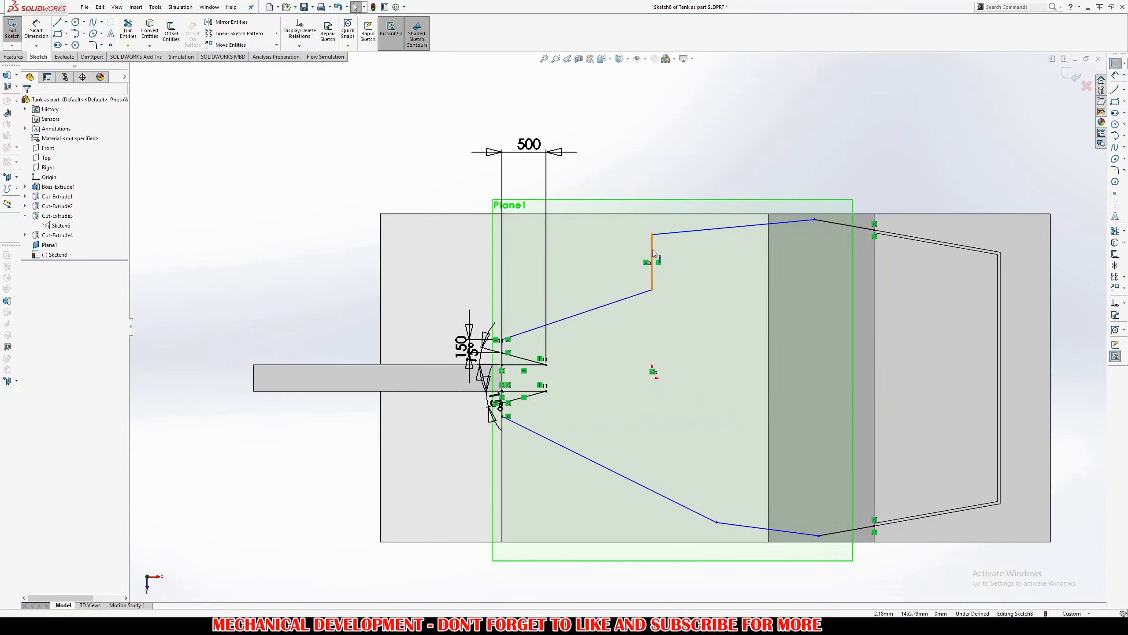
{"action": "left_click", "coordinate": [652, 258]}
{"action": "left_click", "coordinate": [605, 265]}
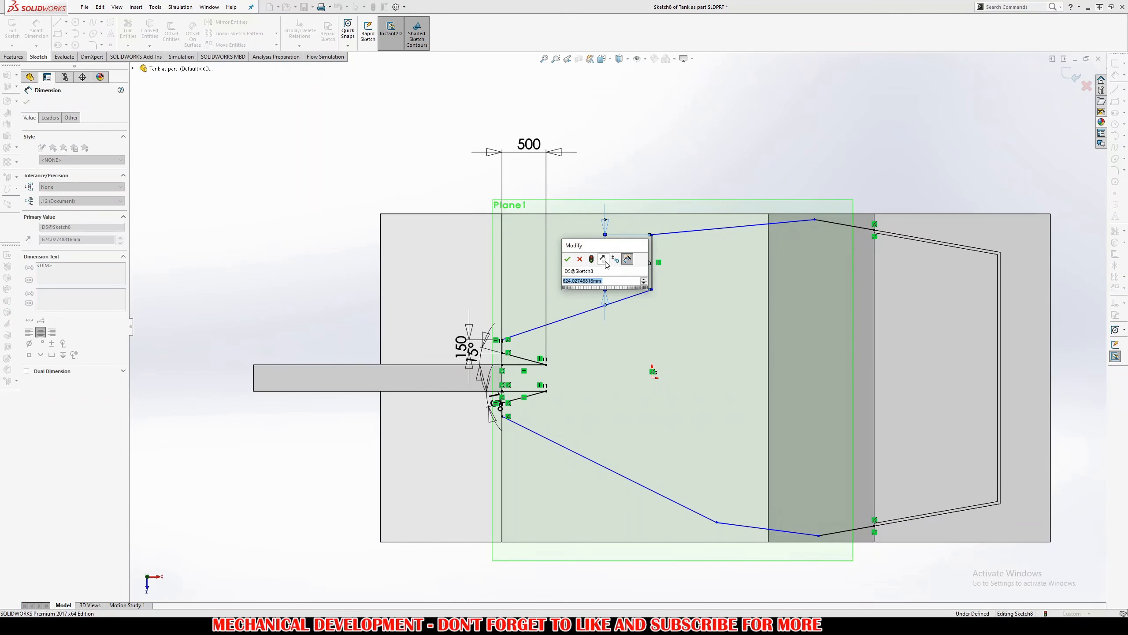
{"action": "type", "text": "400"}
{"action": "key", "text": "Return"}
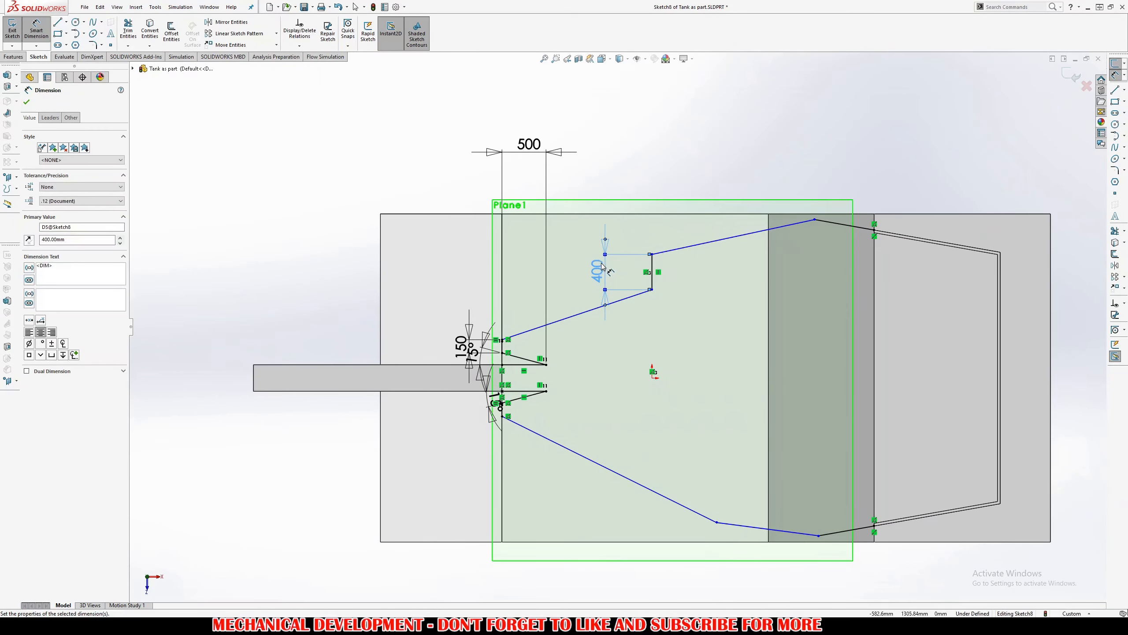
{"action": "key", "text": "Escape"}
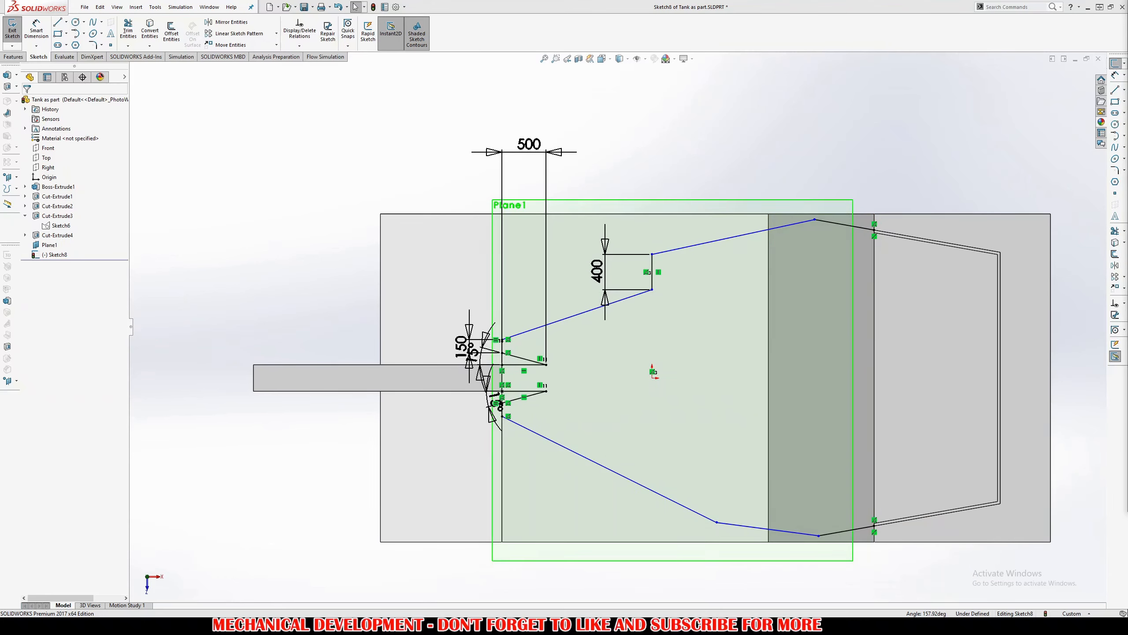
Switch to the Chrome window with the tank reference photo to examine the turret's shape
{"action": "left_click_drag", "start_coordinate": [1127, 355], "coordinate": [404, 74]}
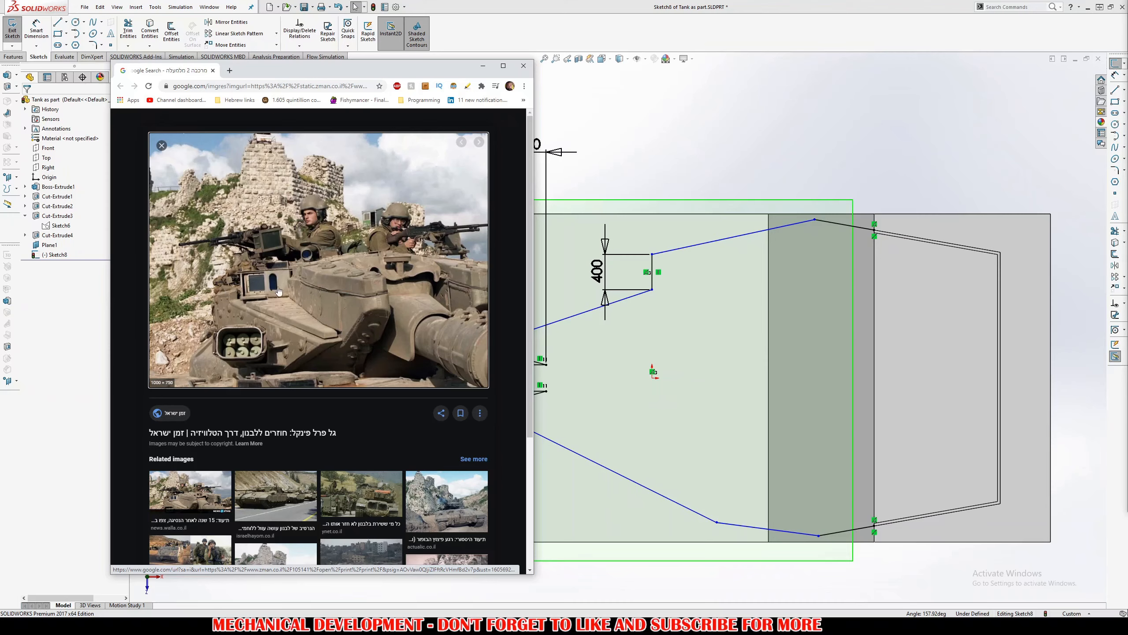
Compare the turret outline with the tank reference photo once more and close the Chrome window
{"action": "scroll", "coordinate": [922, 245], "scroll_direction": "up", "scroll_amount": 3}
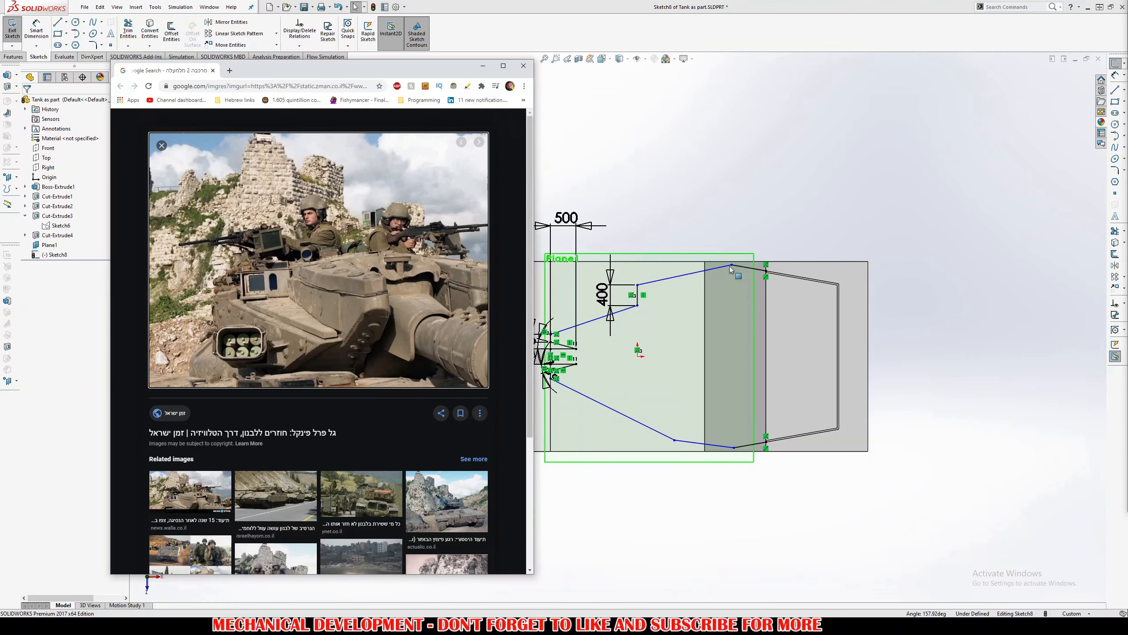
{"action": "middle_click_drag", "start_coordinate": [735, 209], "coordinate": [876, 190], "text": "ctrl"}
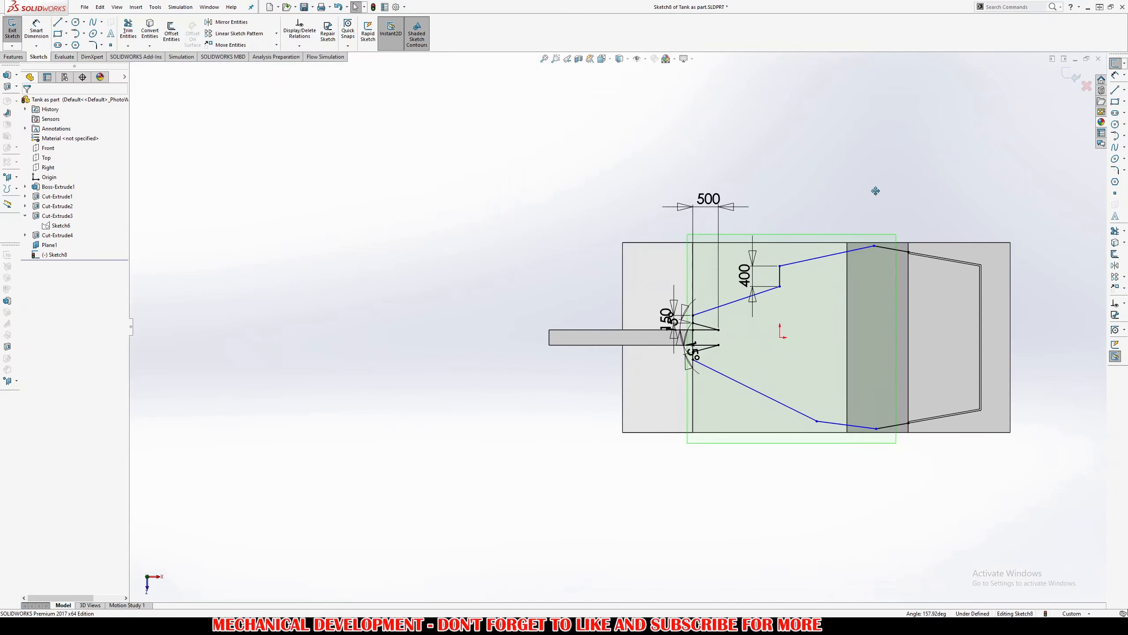
{"action": "scroll", "coordinate": [785, 271], "scroll_direction": "down", "scroll_amount": 5}
{"action": "scroll", "coordinate": [750, 295], "scroll_direction": "up", "scroll_amount": 4}
{"action": "scroll", "coordinate": [808, 275], "scroll_direction": "up", "scroll_amount": 1}
{"action": "key", "text": "alt+Tab"}
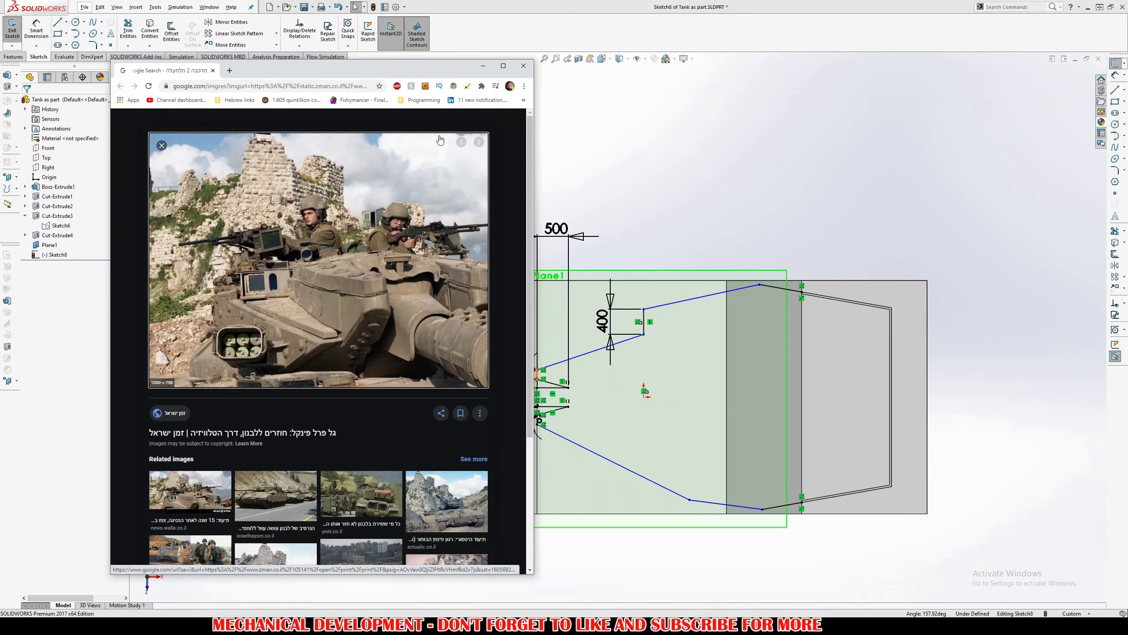
{"action": "left_click", "coordinate": [524, 66]}
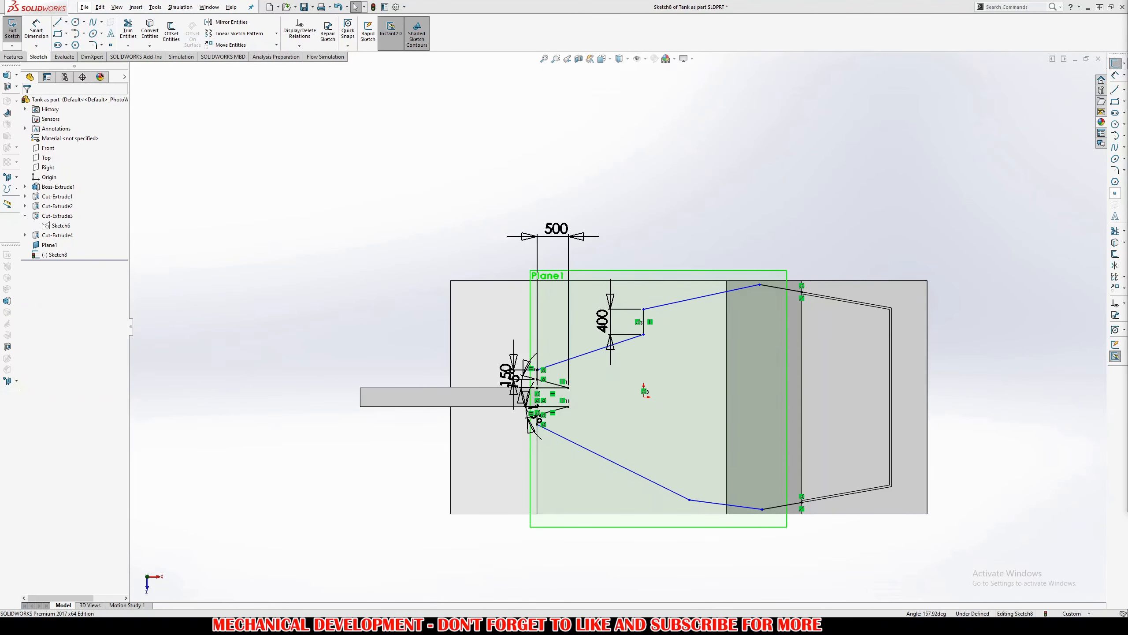
{"action": "left_click_drag", "start_coordinate": [1127, 27], "coordinate": [517, 108]}
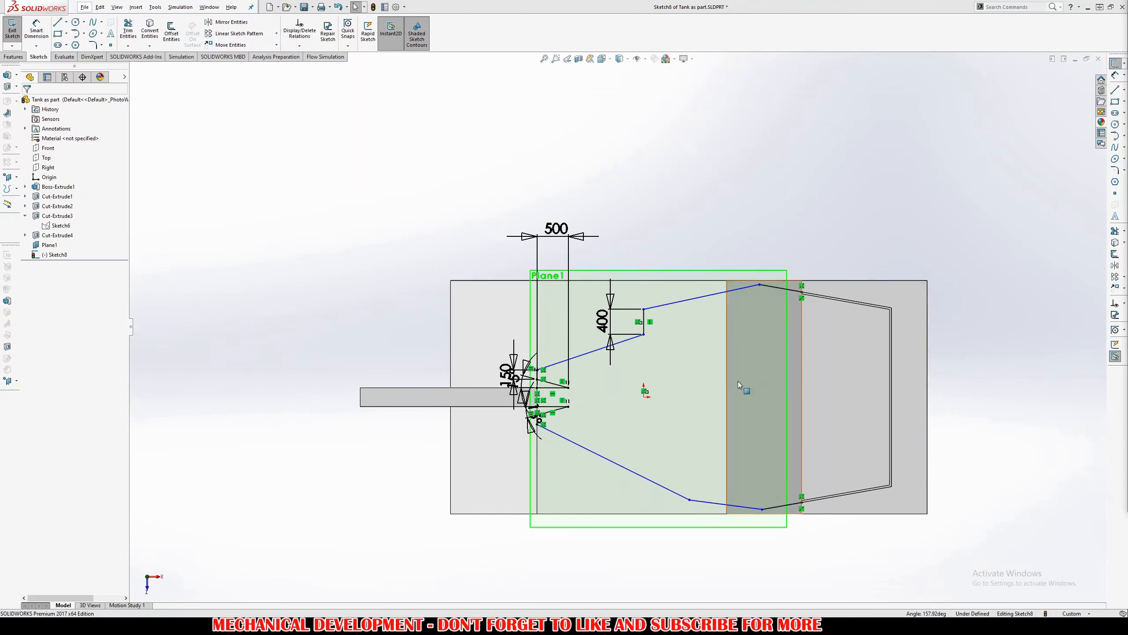
Dimension the angle between the upper slanted line and the vertical step line and set it to 110 degrees
{"action": "scroll", "coordinate": [733, 381], "scroll_direction": "down", "scroll_amount": 2}
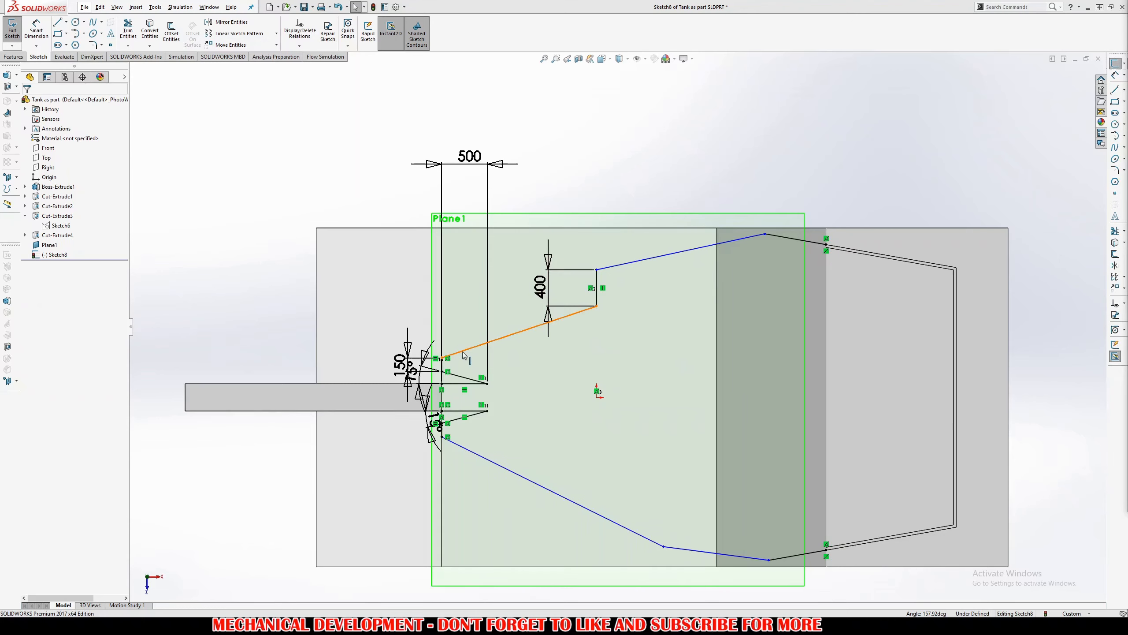
{"action": "left_click", "coordinate": [589, 309]}
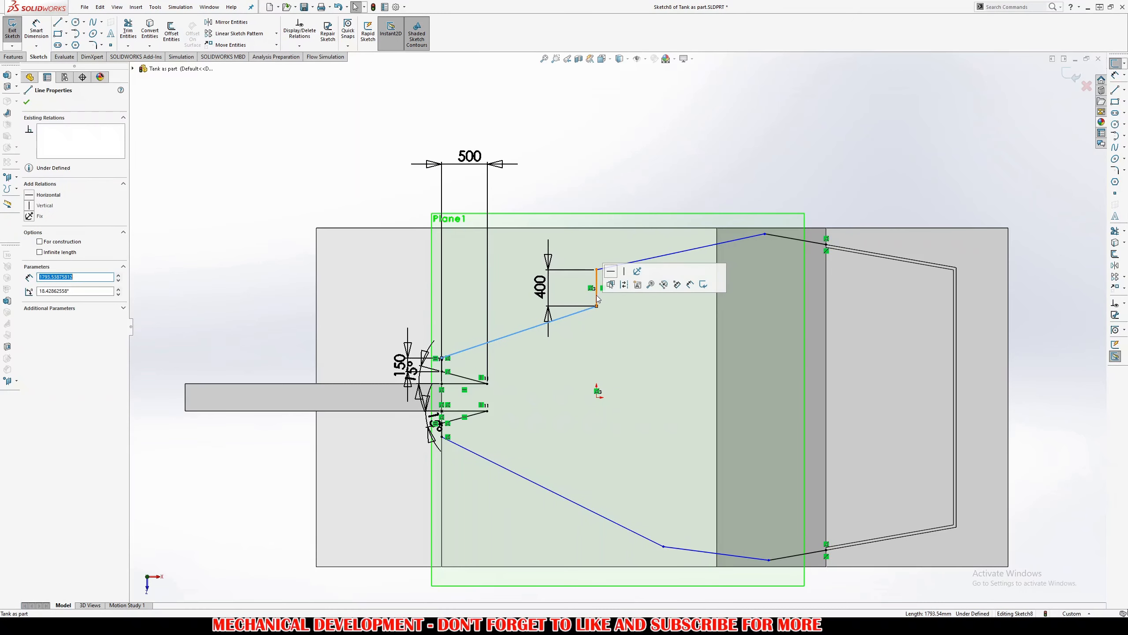
{"action": "left_click", "coordinate": [36, 30]}
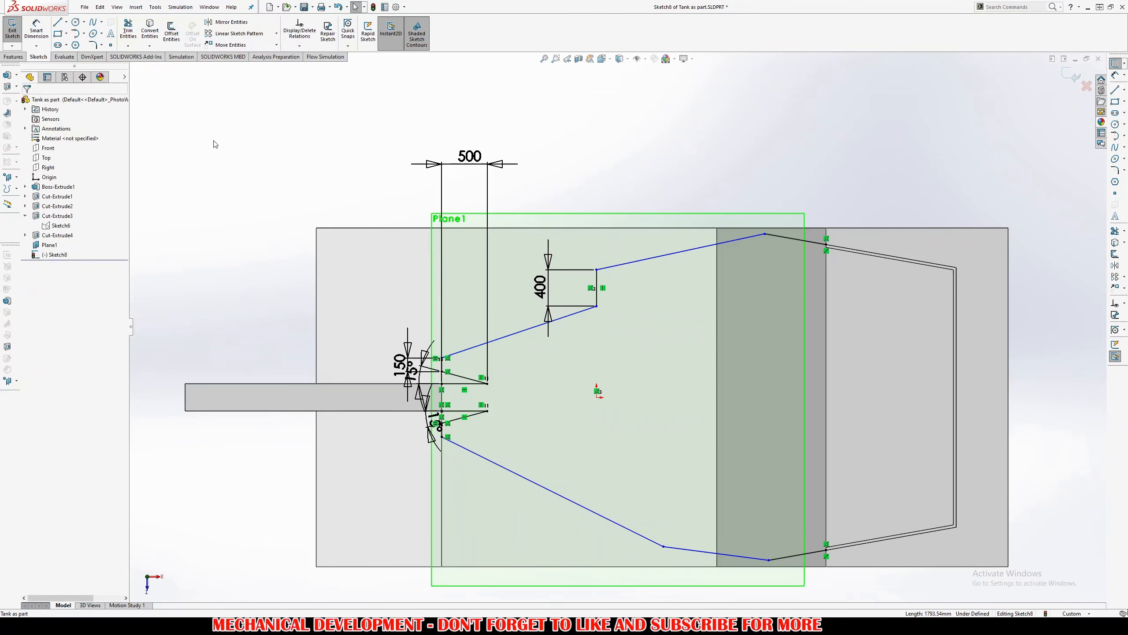
{"action": "left_click", "coordinate": [597, 281]}
{"action": "left_click", "coordinate": [556, 321]}
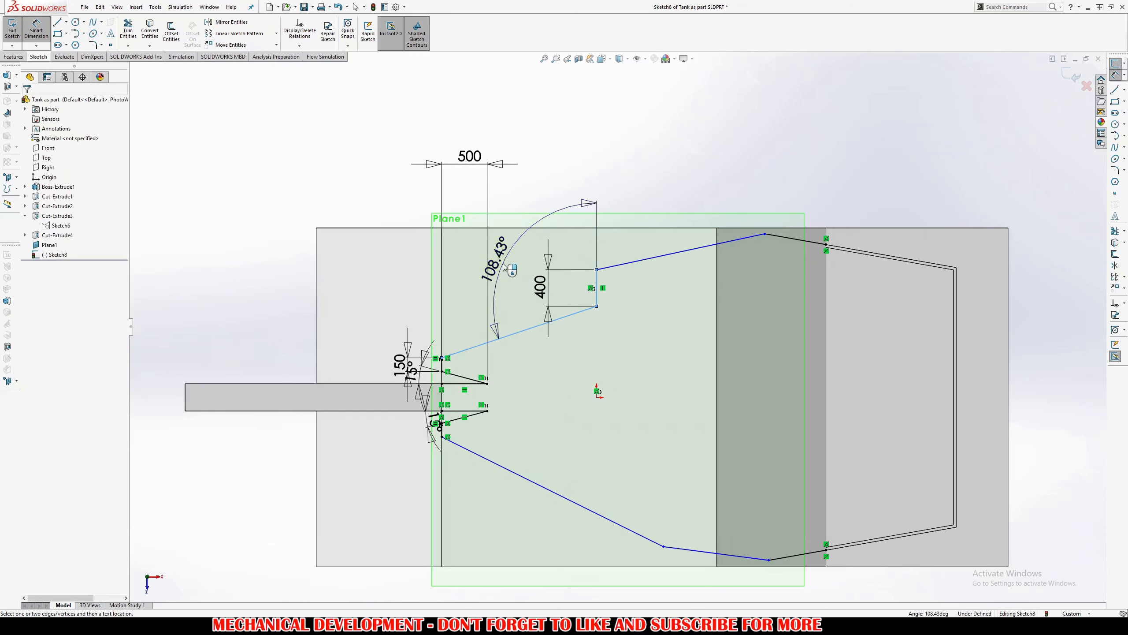
{"action": "left_click", "coordinate": [505, 265]}
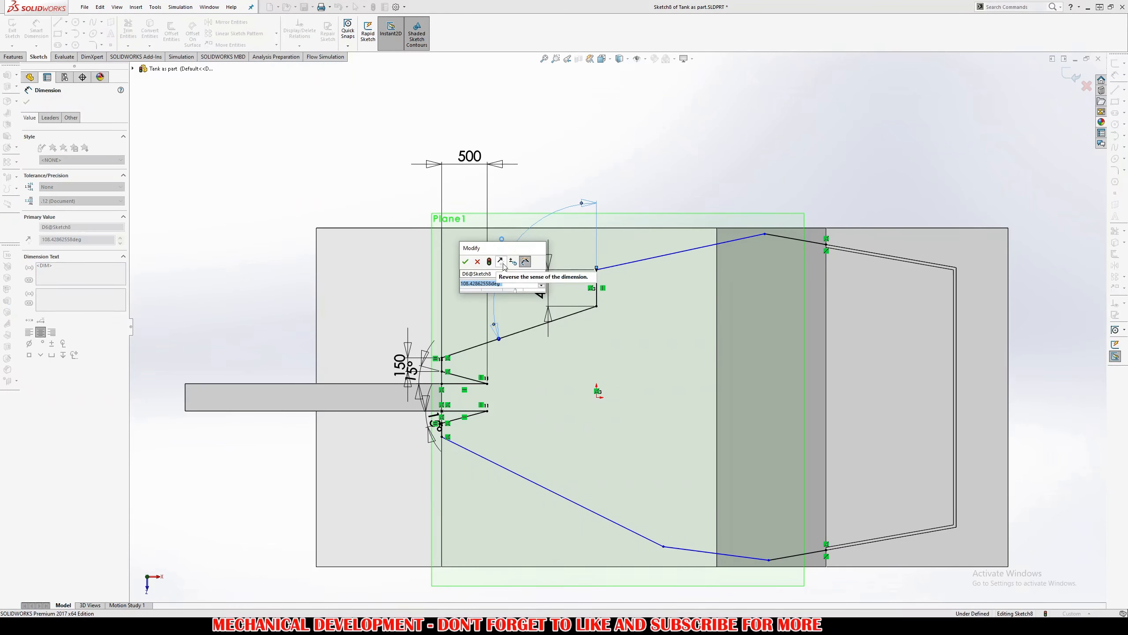
{"action": "type", "text": "110"}
{"action": "key", "text": "Return"}
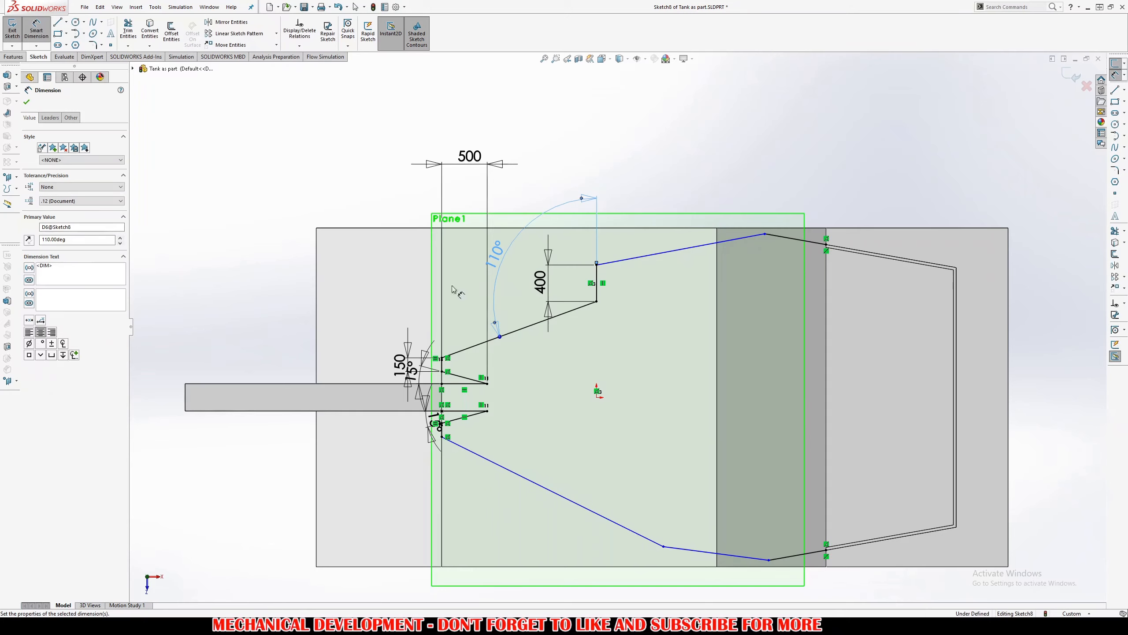
Dimension the angle between the lower slanted line and the short vertical line beside the barrel, setting it to 110 degrees
{"action": "left_click", "coordinate": [460, 443]}
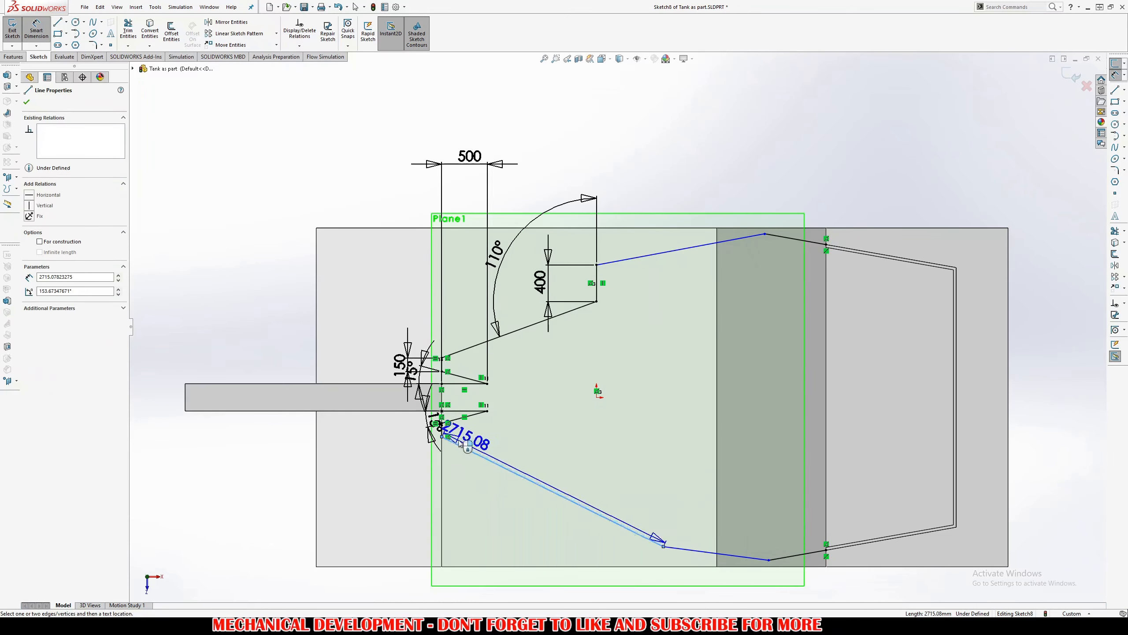
{"action": "left_click", "coordinate": [440, 429]}
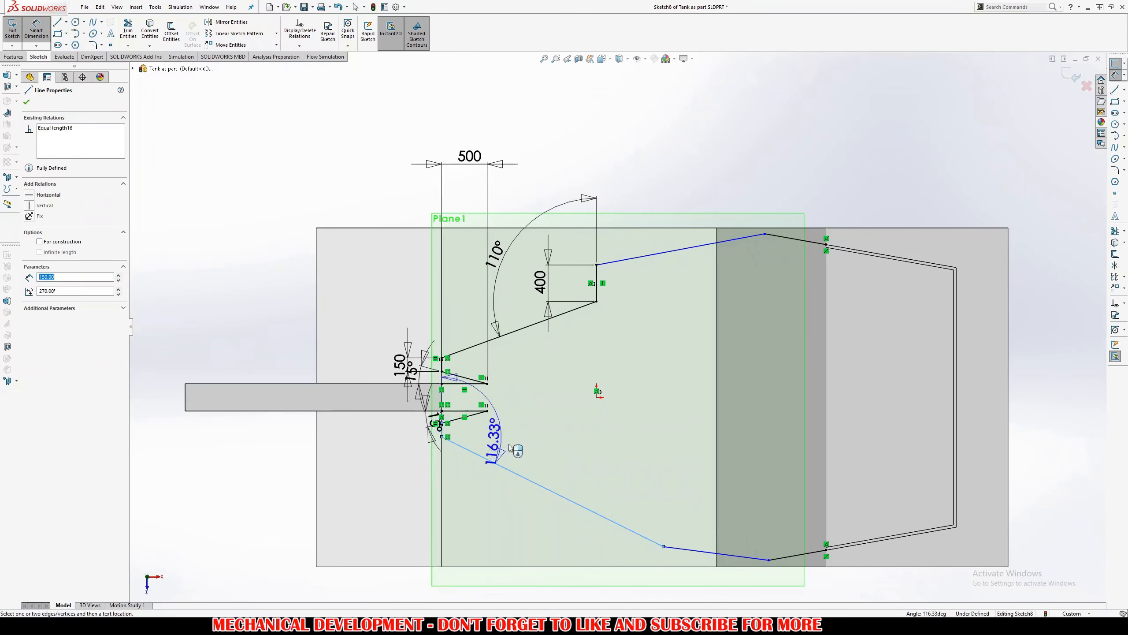
{"action": "left_click", "coordinate": [494, 418]}
{"action": "key", "text": "Escape"}
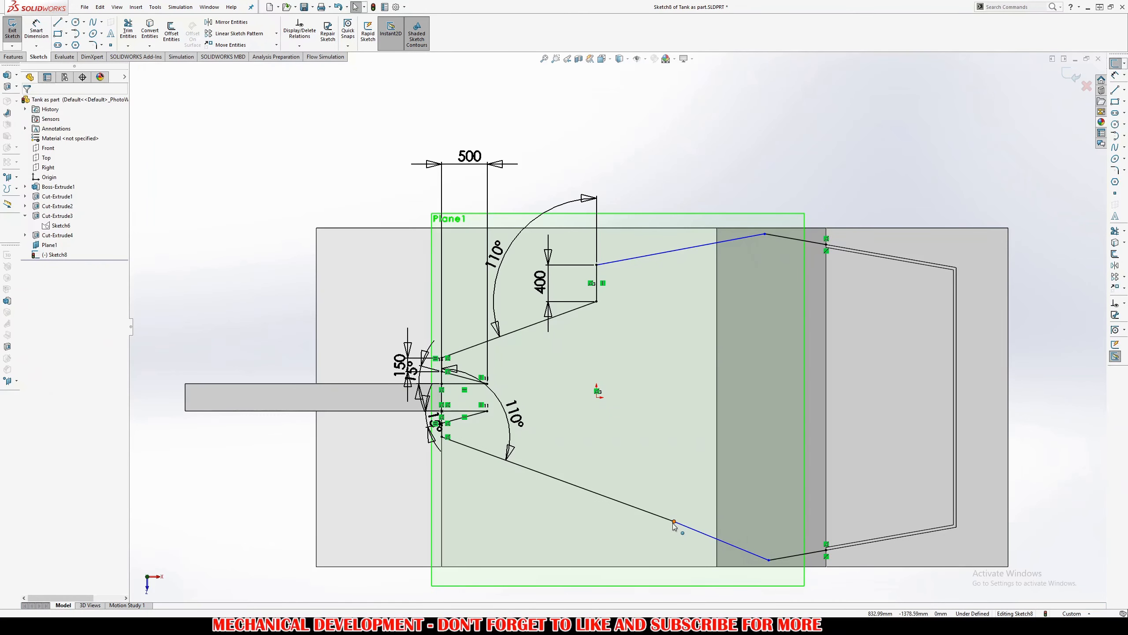
Shorten the lower slanted line by moving its far end toward the barrel and set its angle to 130 degrees
{"action": "left_click_drag", "start_coordinate": [674, 523], "coordinate": [569, 483]}
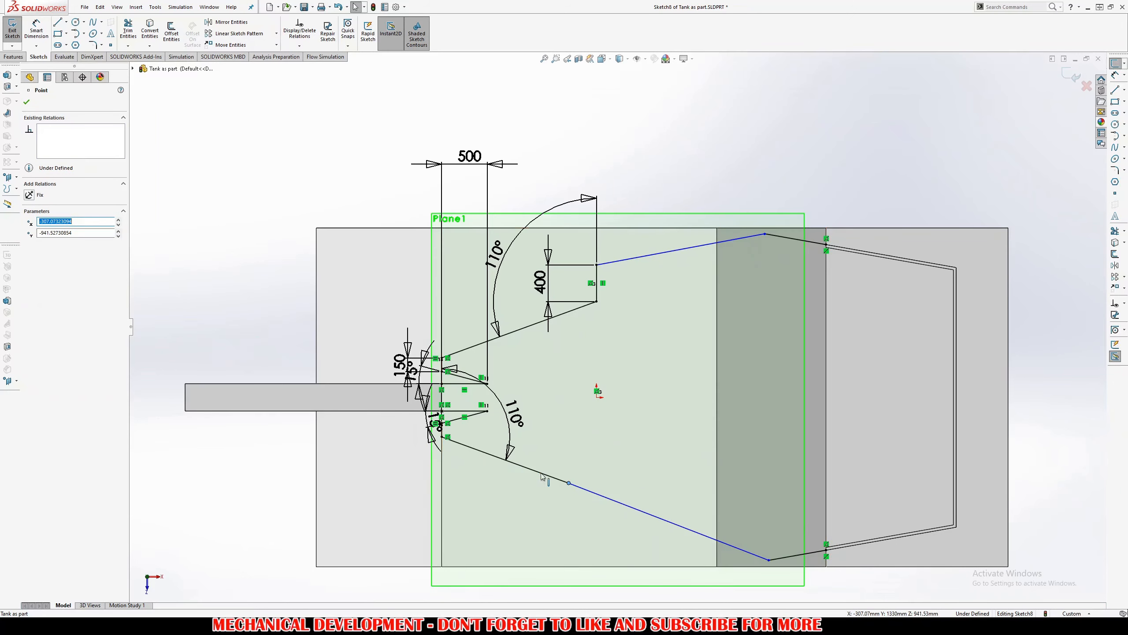
{"action": "double_click", "coordinate": [515, 416]}
{"action": "type", "text": "130"}
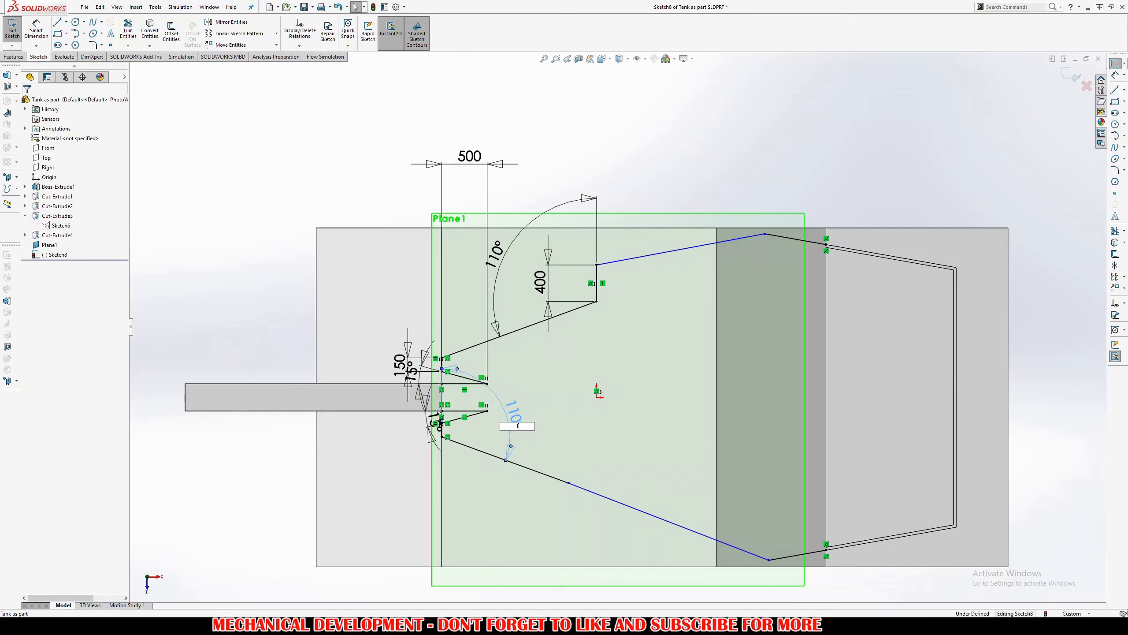
{"action": "key", "text": "Return"}
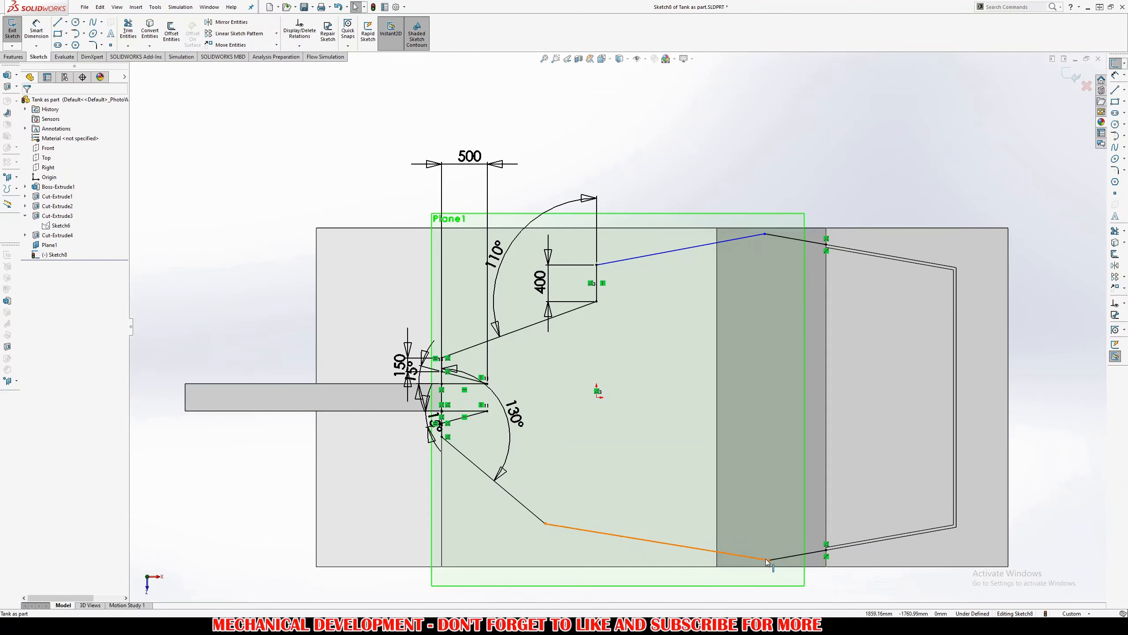
Delete the short line at the rear of the lower outline and attach the long line's free end to the rear recess corner
{"action": "left_click", "coordinate": [783, 558]}
{"action": "key", "text": "Delete"}
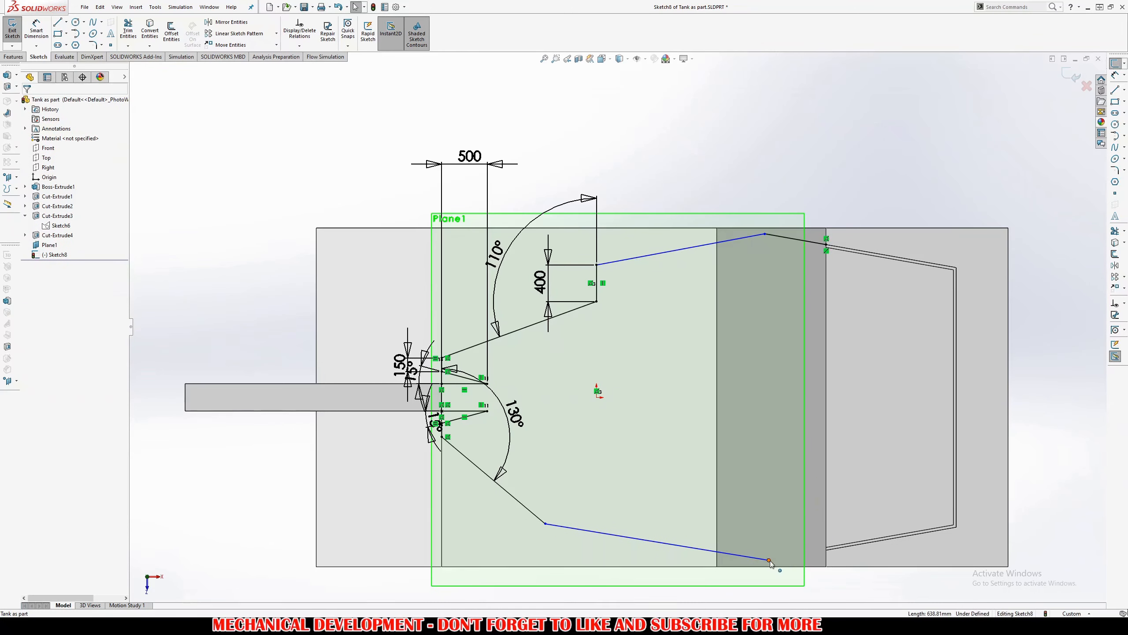
{"action": "left_click_drag", "start_coordinate": [771, 561], "coordinate": [826, 549]}
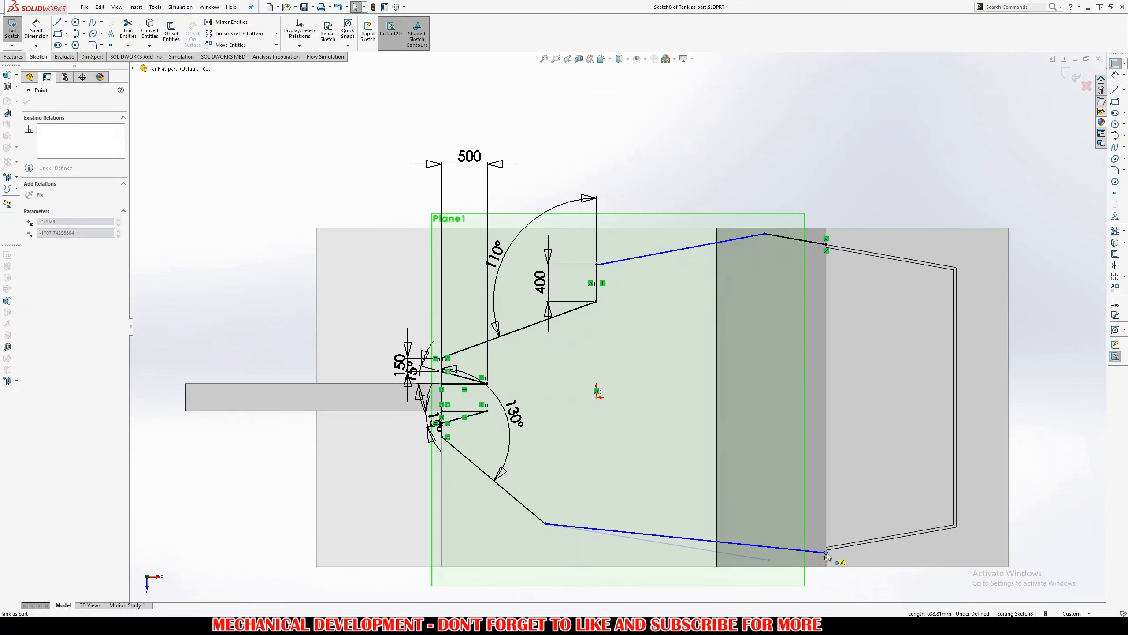
{"action": "key", "text": "Escape"}
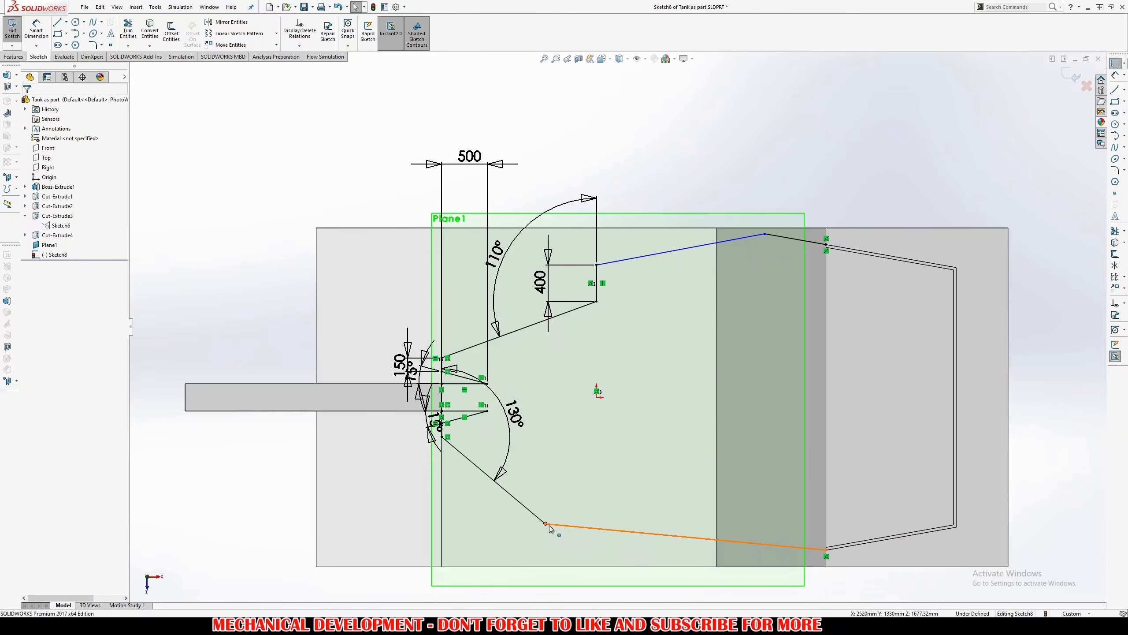
Move the corner between the two lower outline lines slightly closer to the barrel along the 130-degree line
{"action": "left_click_drag", "start_coordinate": [545, 523], "coordinate": [536, 516]}
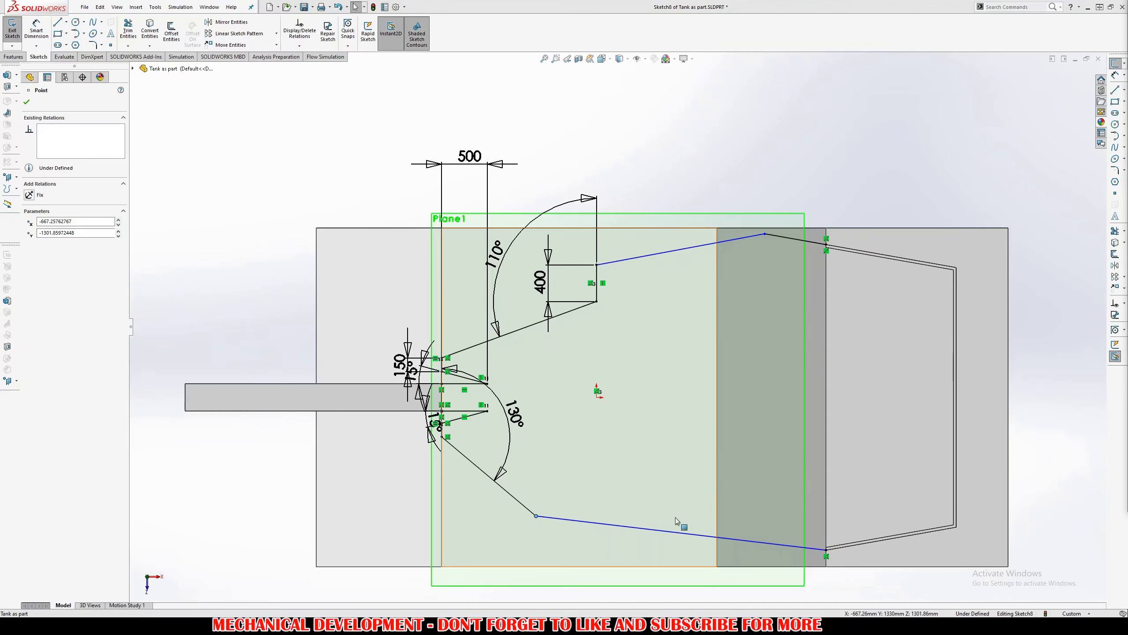
{"action": "left_click", "coordinate": [660, 529]}
{"action": "key", "text": "Escape"}
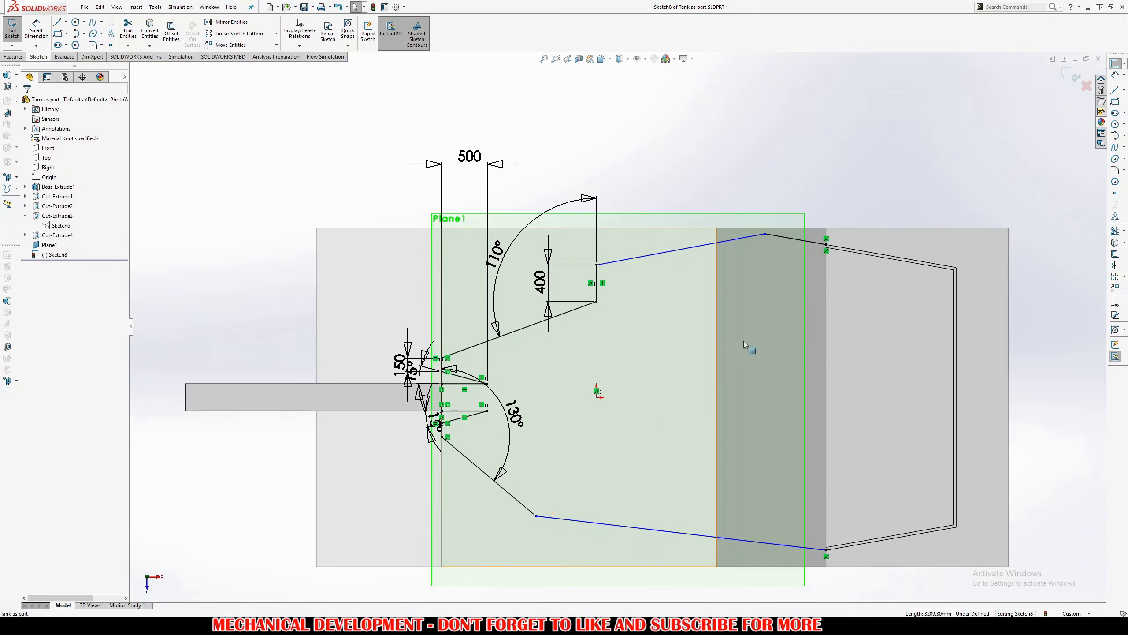
Try to close the turret outline with a straight line between its upper and lower rear endpoints
{"action": "left_click", "coordinate": [1071, 77]}
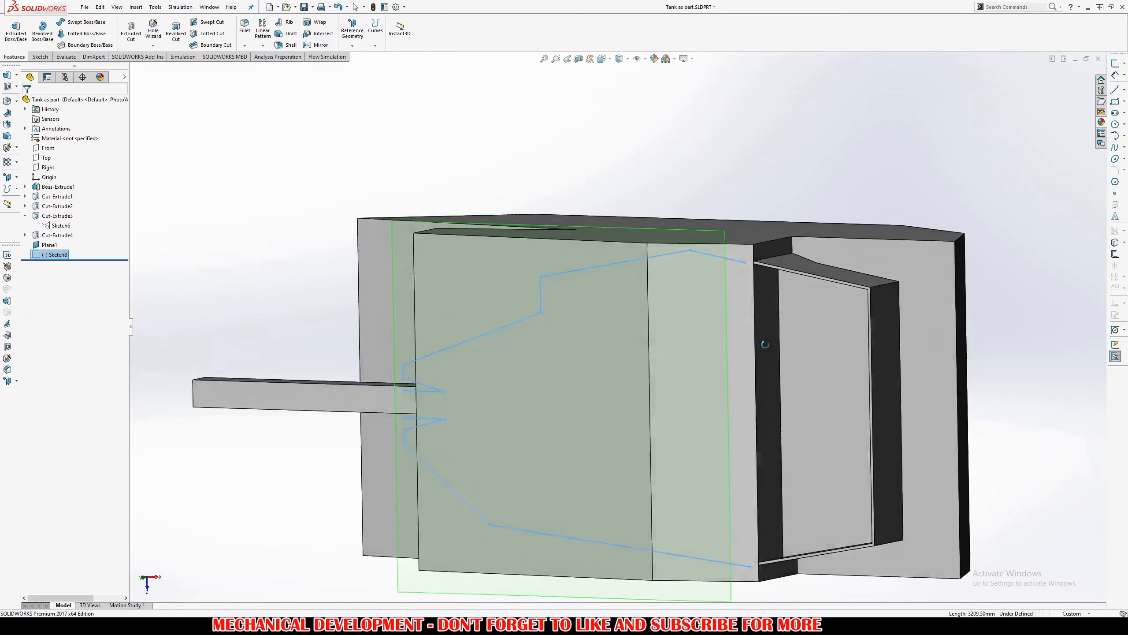
{"action": "mouse_move", "coordinate": [765, 344]}
{"action": "middle_mouse_down"}
{"action": "mouse_move", "coordinate": [745, 366]}
{"action": "mouse_move", "coordinate": [800, 315]}
{"action": "mouse_move", "coordinate": [839, 235]}
{"action": "mouse_move", "coordinate": [843, 111]}
{"action": "mouse_move", "coordinate": [770, 293]}
{"action": "mouse_move", "coordinate": [783, 209]}
{"action": "mouse_move", "coordinate": [794, 314]}
{"action": "middle_mouse_up"}
{"action": "left_click", "coordinate": [7, 255]}
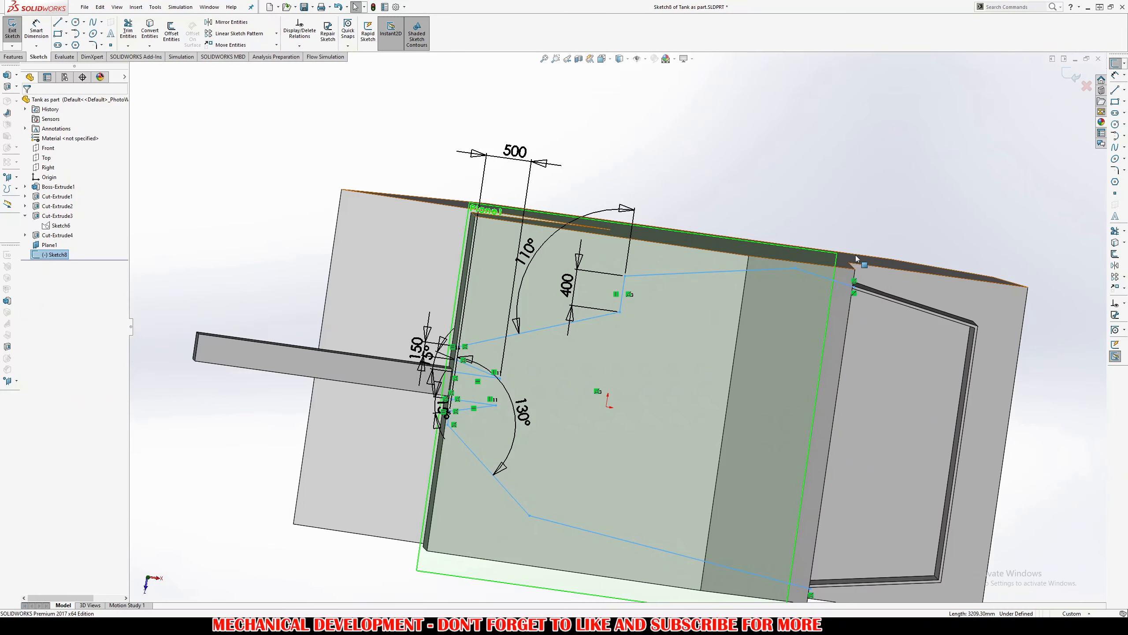
{"action": "key", "text": "l"}
{"action": "left_click", "coordinate": [854, 288]}
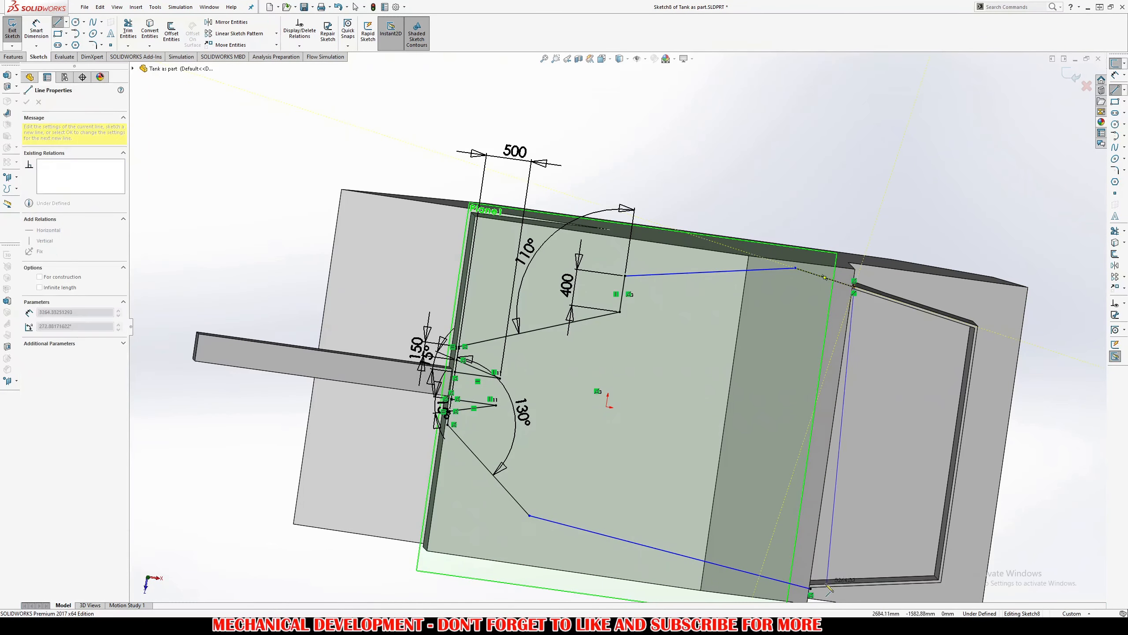
{"action": "left_click", "coordinate": [811, 589]}
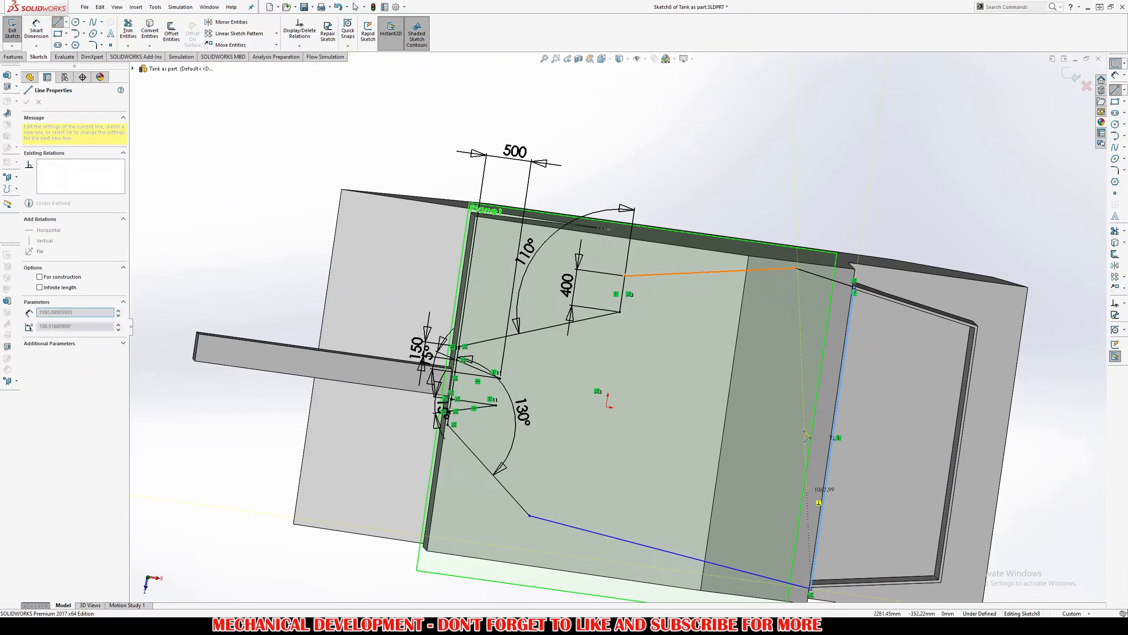
{"action": "middle_click_drag", "start_coordinate": [695, 364], "coordinate": [688, 313]}
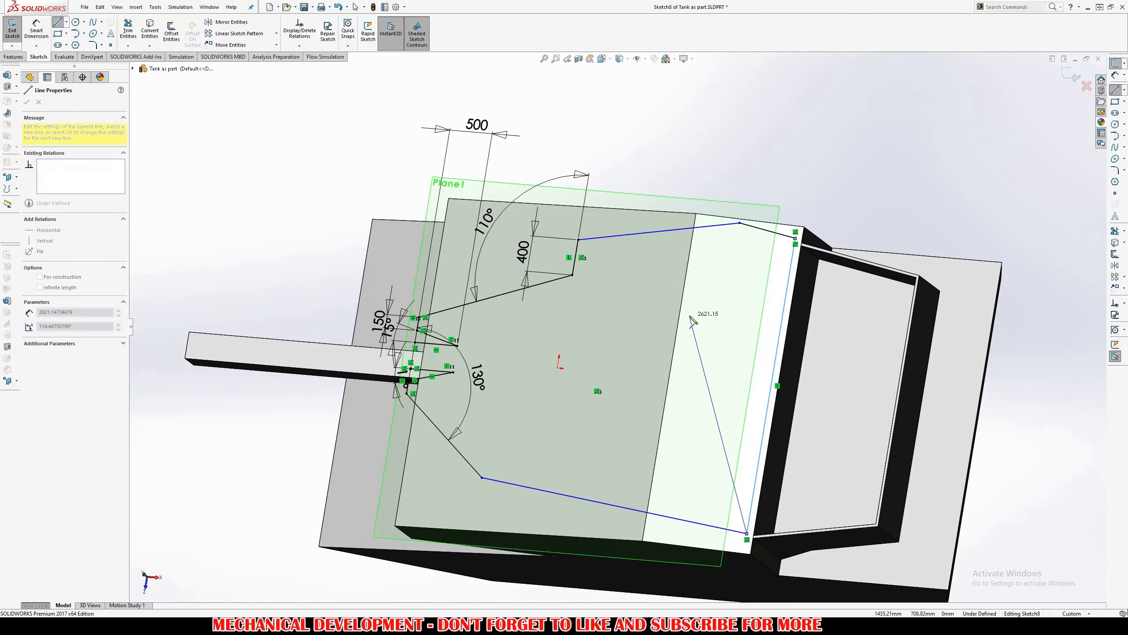
{"action": "key", "text": "Escape"}
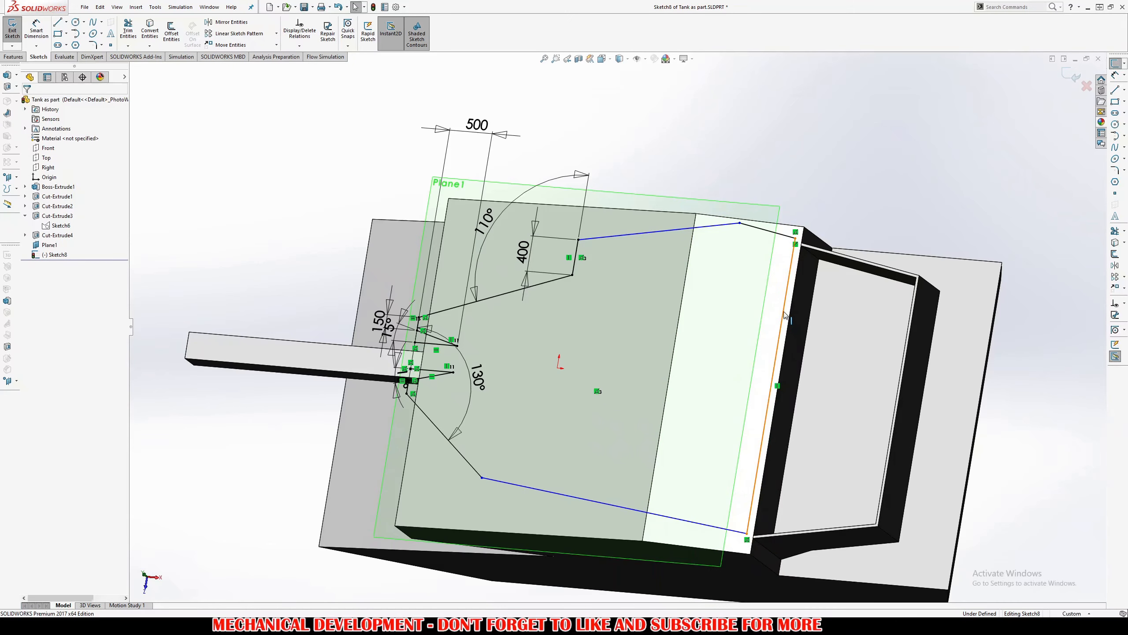
Close the outline with connected lines from the upper rear endpoint around the hull's rear edges to the lower endpoint, and exit the sketch
{"action": "left_click", "coordinate": [796, 239]}
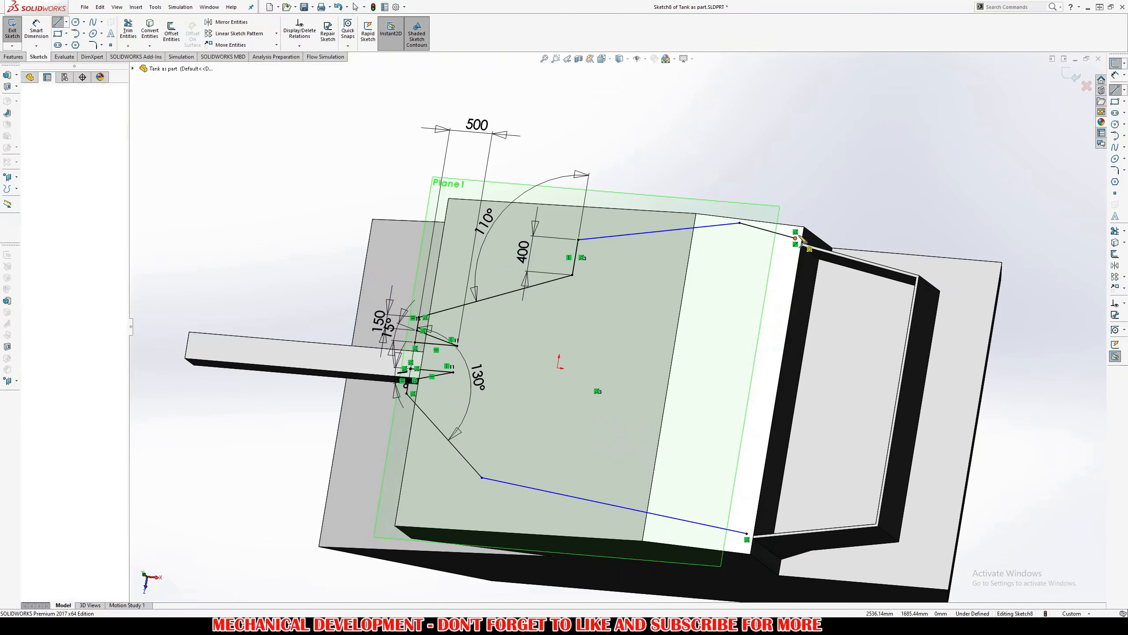
{"action": "key", "text": "ctrl+8"}
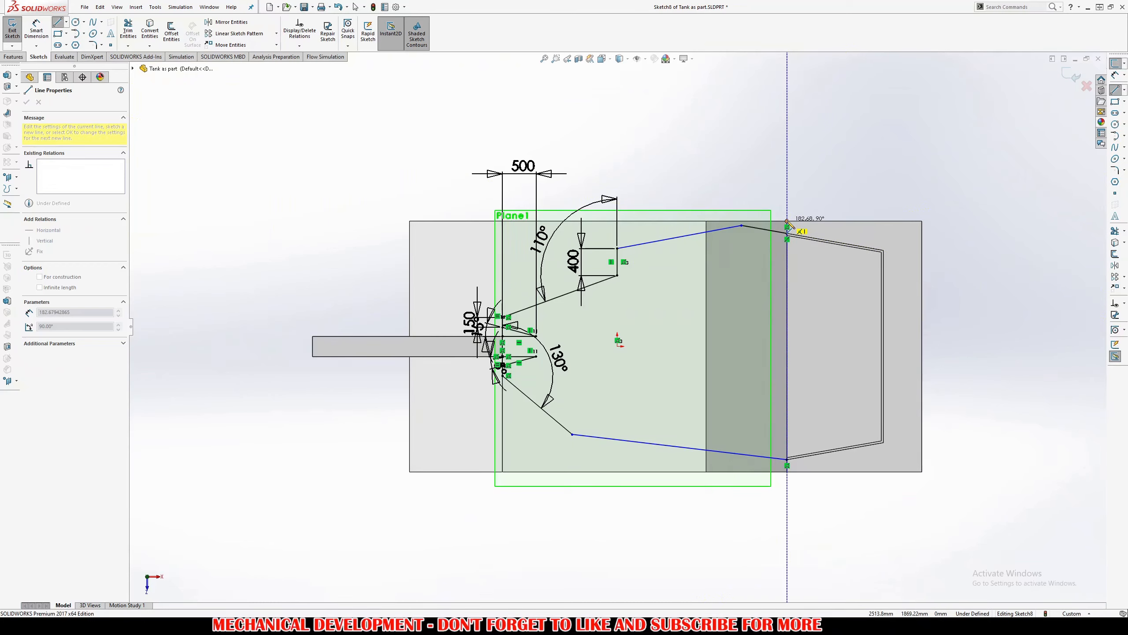
{"action": "left_click", "coordinate": [787, 222]}
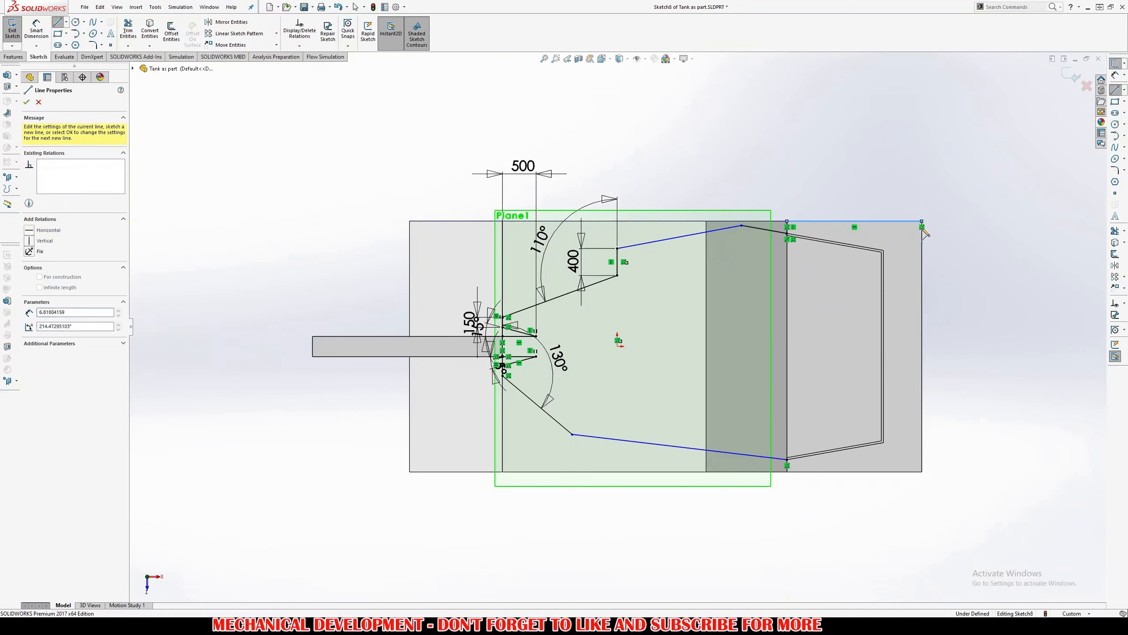
{"action": "left_click", "coordinate": [922, 221]}
{"action": "left_click", "coordinate": [922, 471]}
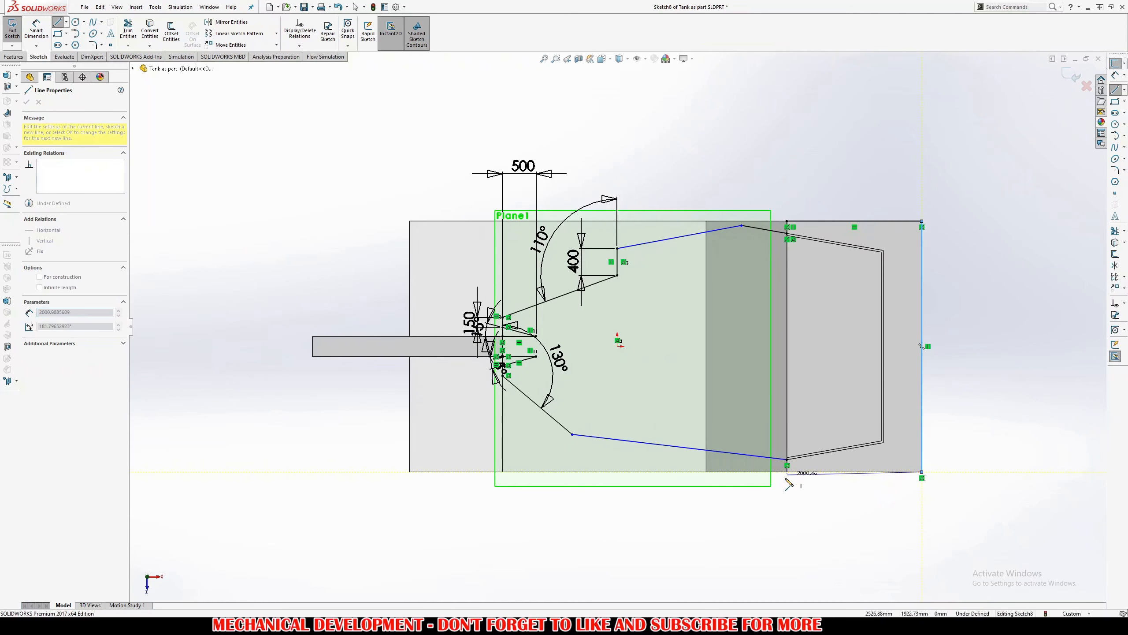
{"action": "left_click", "coordinate": [787, 471]}
{"action": "left_click", "coordinate": [1071, 76]}
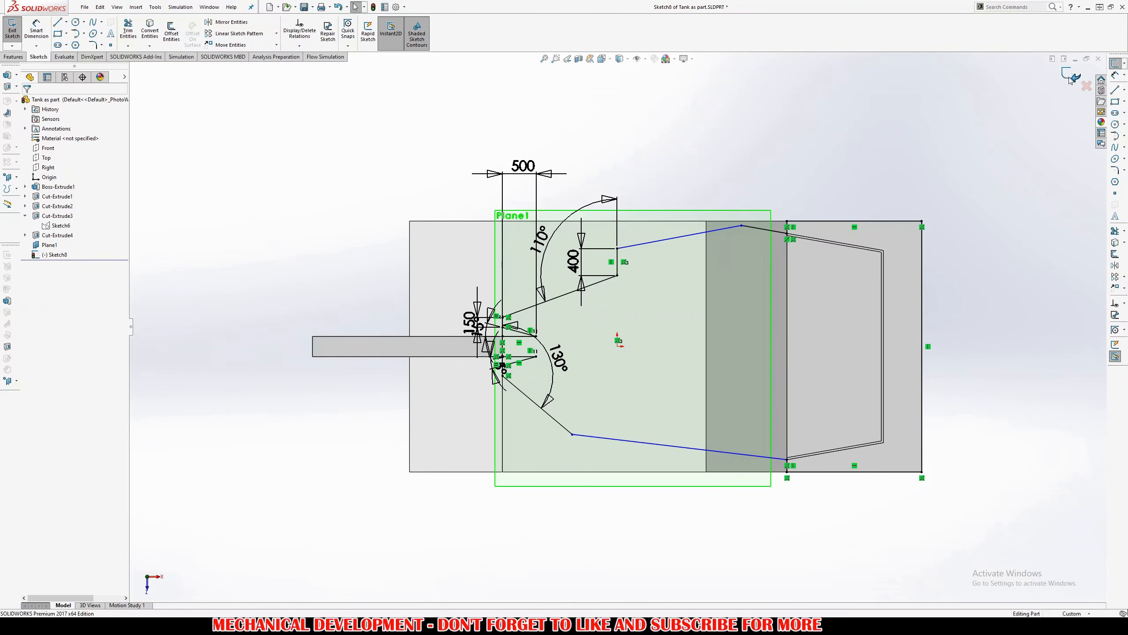
{"action": "left_click", "coordinate": [1071, 77]}
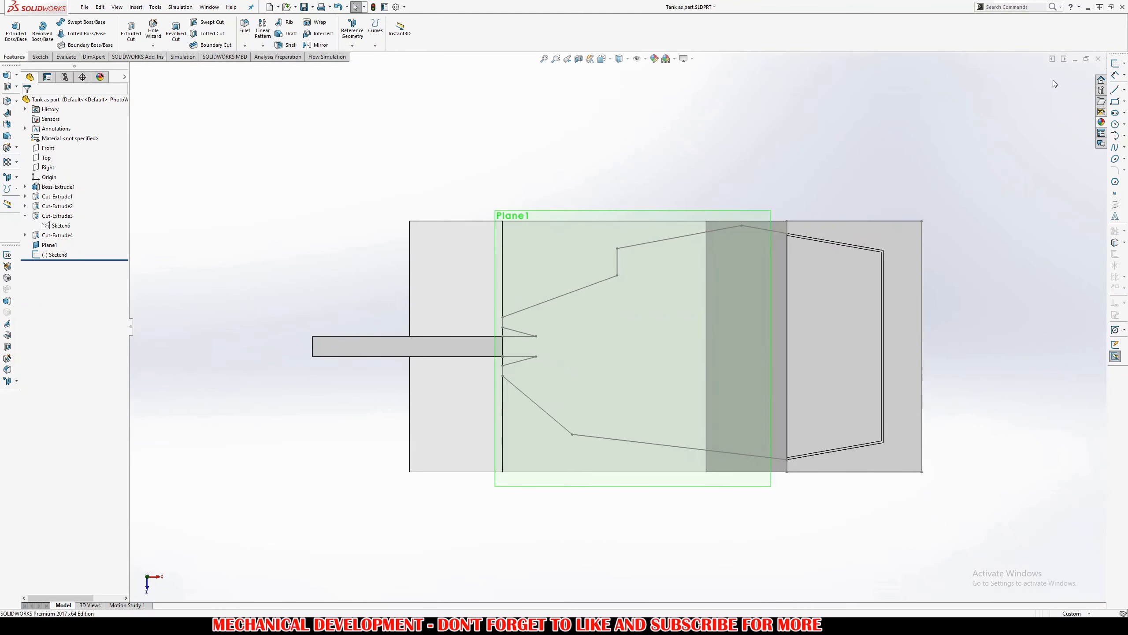
{"action": "left_click", "coordinate": [61, 256]}
{"action": "left_click", "coordinate": [130, 32]}
{"action": "mouse_move", "coordinate": [590, 277]}
{"action": "middle_mouse_down"}
{"action": "mouse_move", "coordinate": [586, 179]}
{"action": "mouse_move", "coordinate": [569, 182]}
{"action": "middle_mouse_up"}
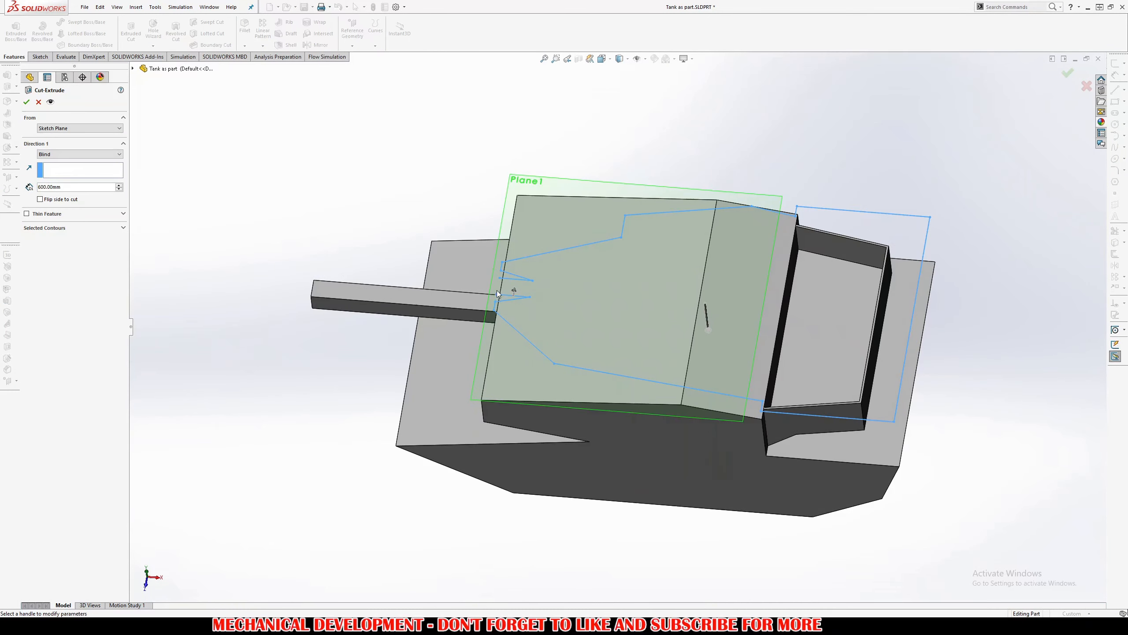
{"action": "key", "text": "Escape"}
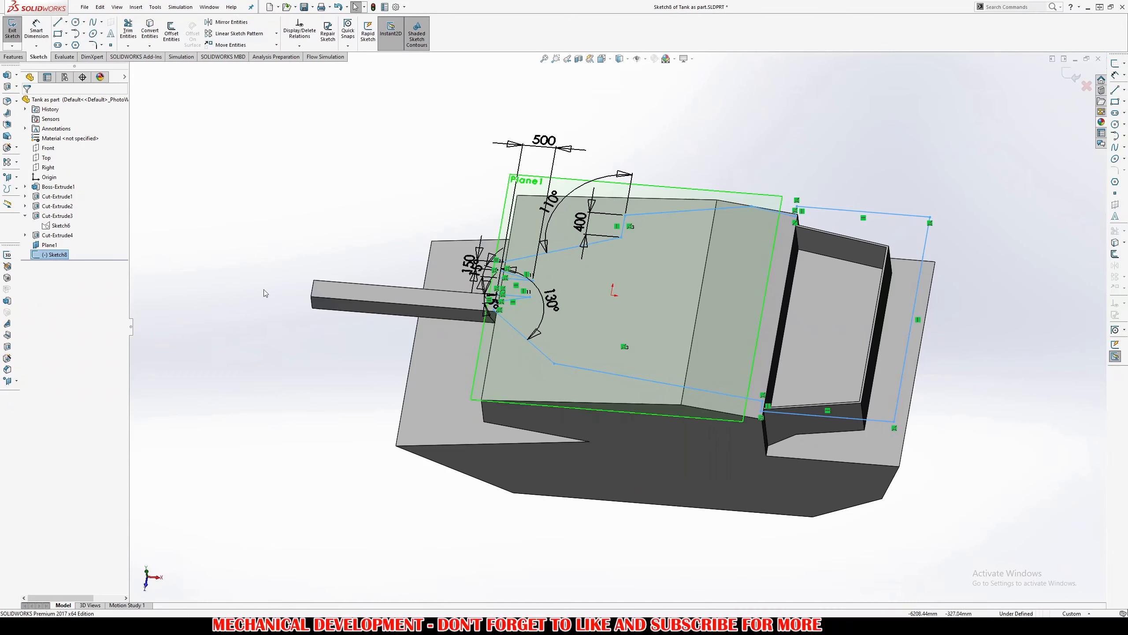
Close the gap between the two notches at the barrel's root with a vertical 300 mm line along the turret front
{"action": "middle_click_drag", "start_coordinate": [491, 291], "coordinate": [481, 310]}
{"action": "scroll", "coordinate": [481, 309], "scroll_direction": "down", "scroll_amount": 6}
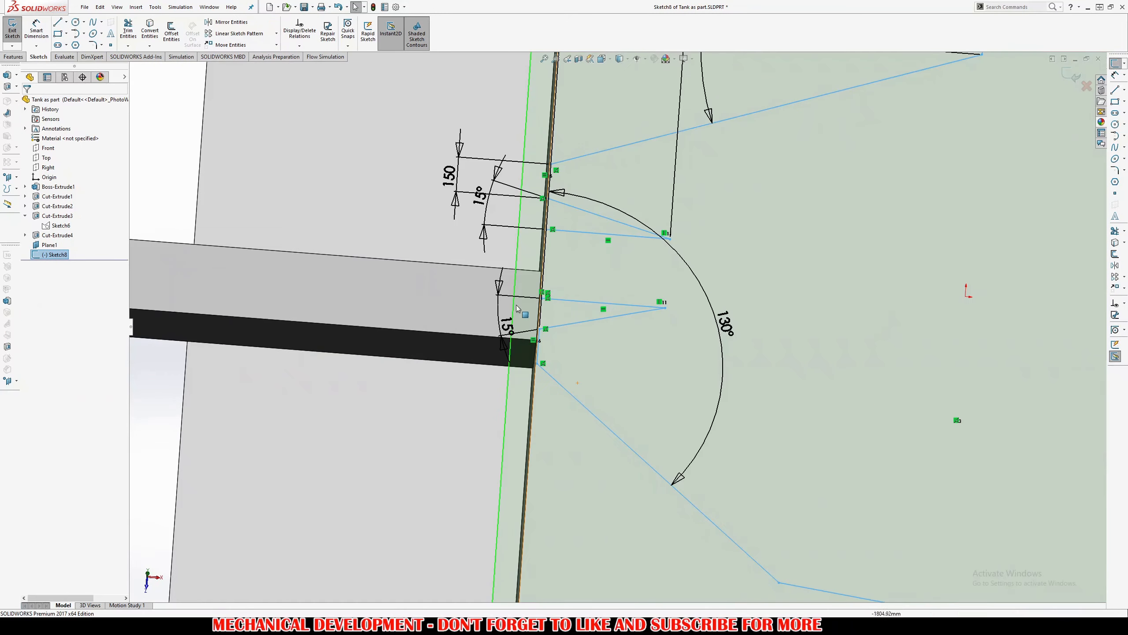
{"action": "key", "text": "l"}
{"action": "left_click", "coordinate": [543, 301]}
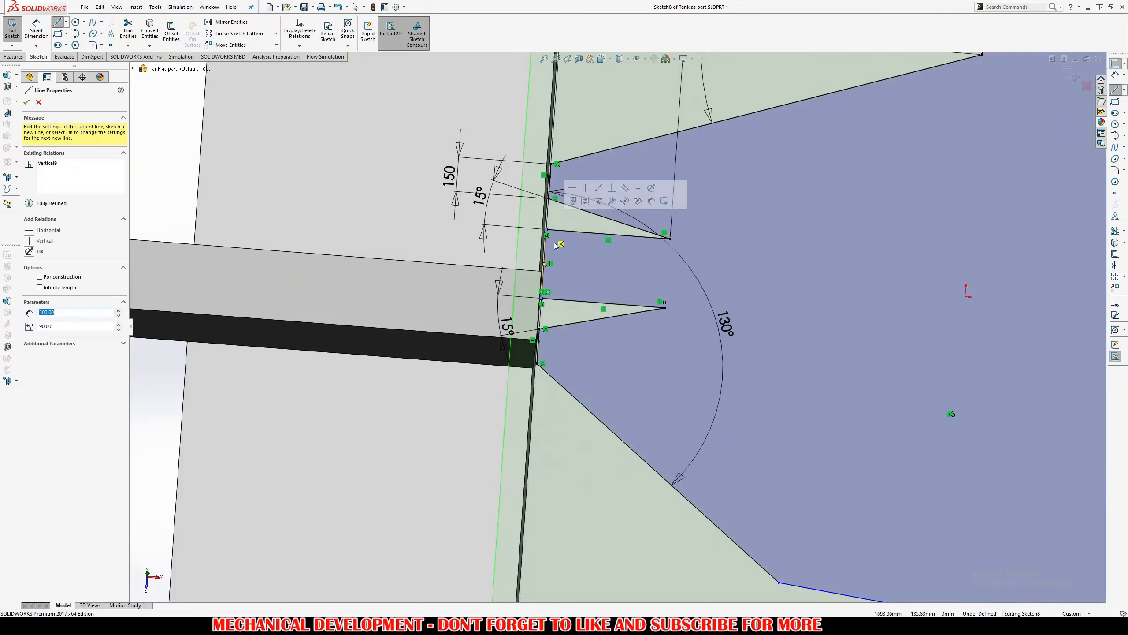
{"action": "scroll", "coordinate": [615, 315], "scroll_direction": "up", "scroll_amount": 6}
{"action": "middle_click_drag", "start_coordinate": [615, 315], "coordinate": [618, 355]}
{"action": "key", "text": "Escape"}
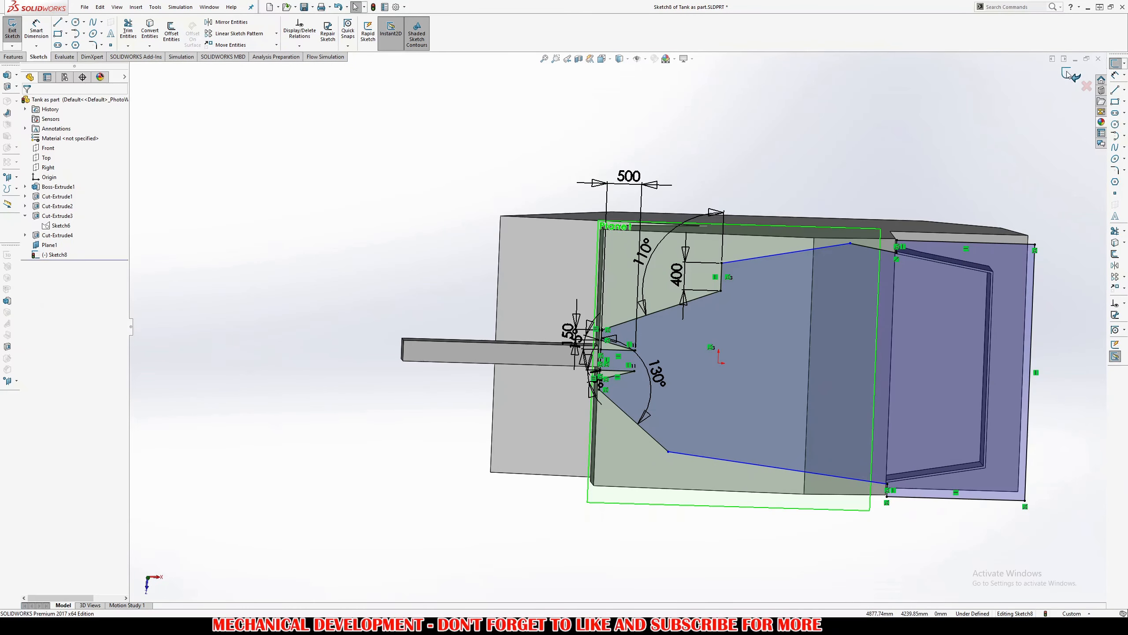
Trace the barrel's upper edge, free end and lower edge with lines that meet the turret front
{"action": "key", "text": "ctrl+8"}
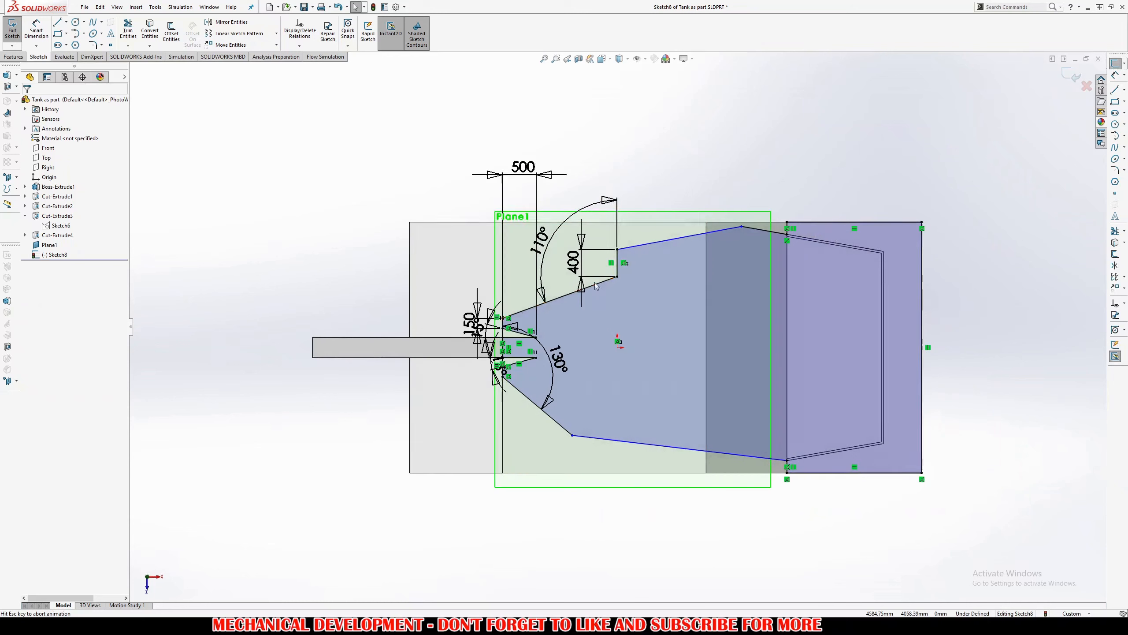
{"action": "scroll", "coordinate": [391, 391], "scroll_direction": "down", "scroll_amount": 3}
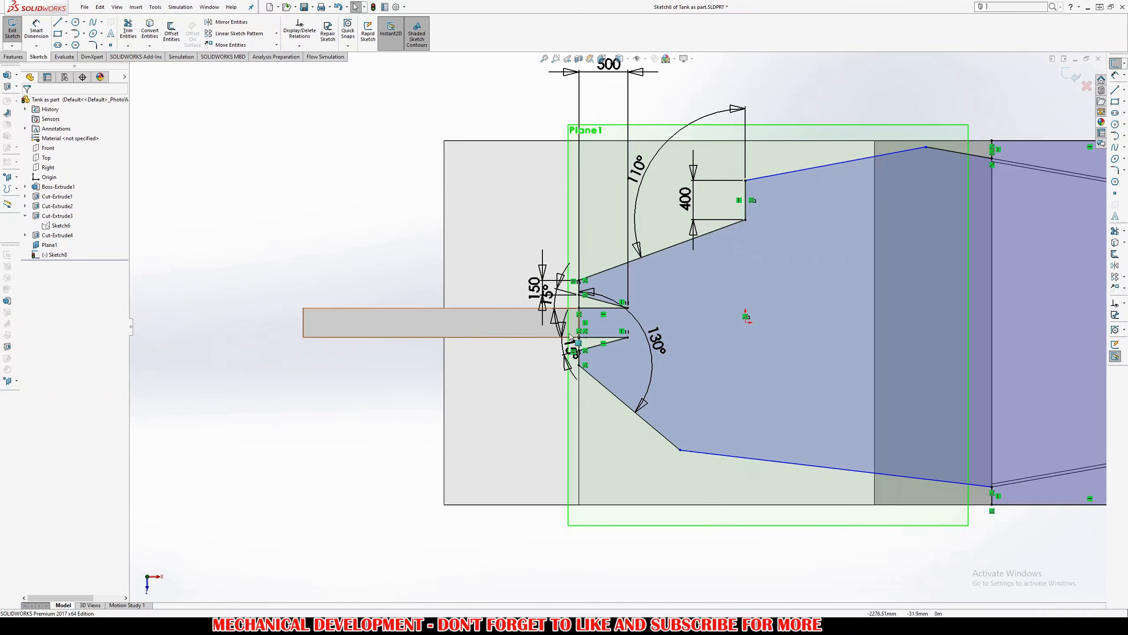
{"action": "key", "text": "l"}
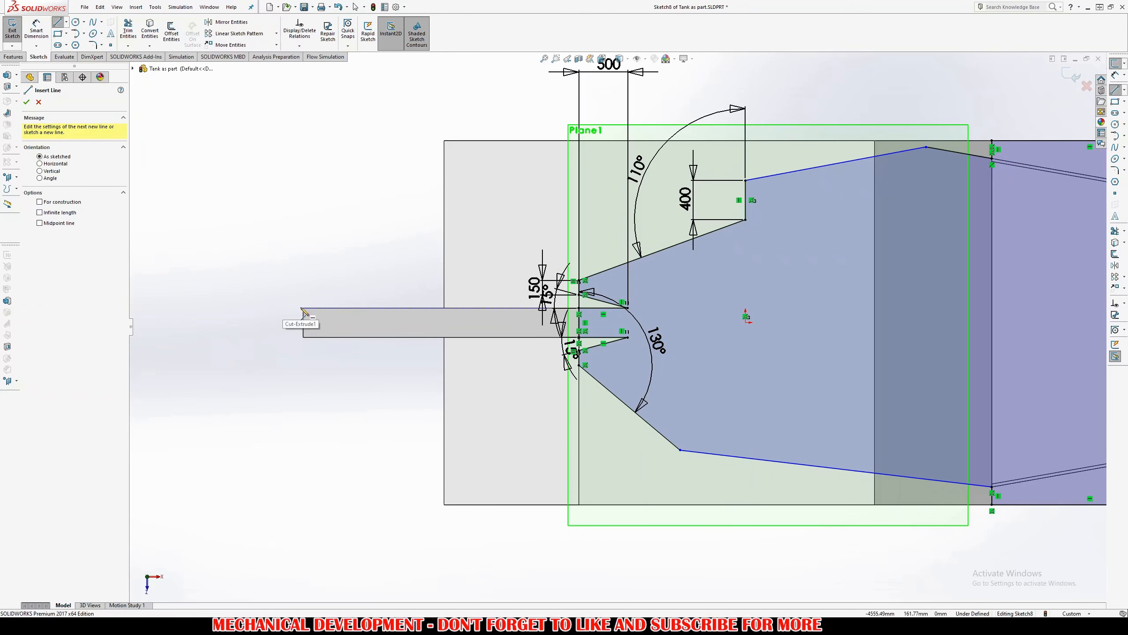
{"action": "left_click", "coordinate": [303, 308]}
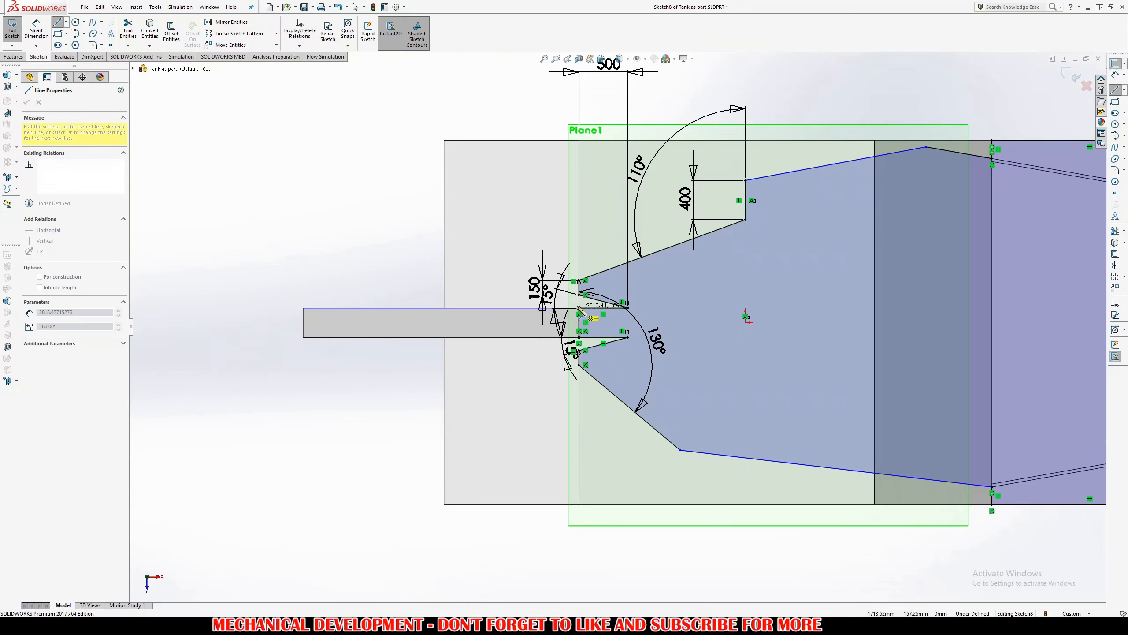
{"action": "left_click", "coordinate": [579, 308]}
{"action": "key", "text": "Escape"}
{"action": "key", "text": "l"}
{"action": "left_click", "coordinate": [303, 308]}
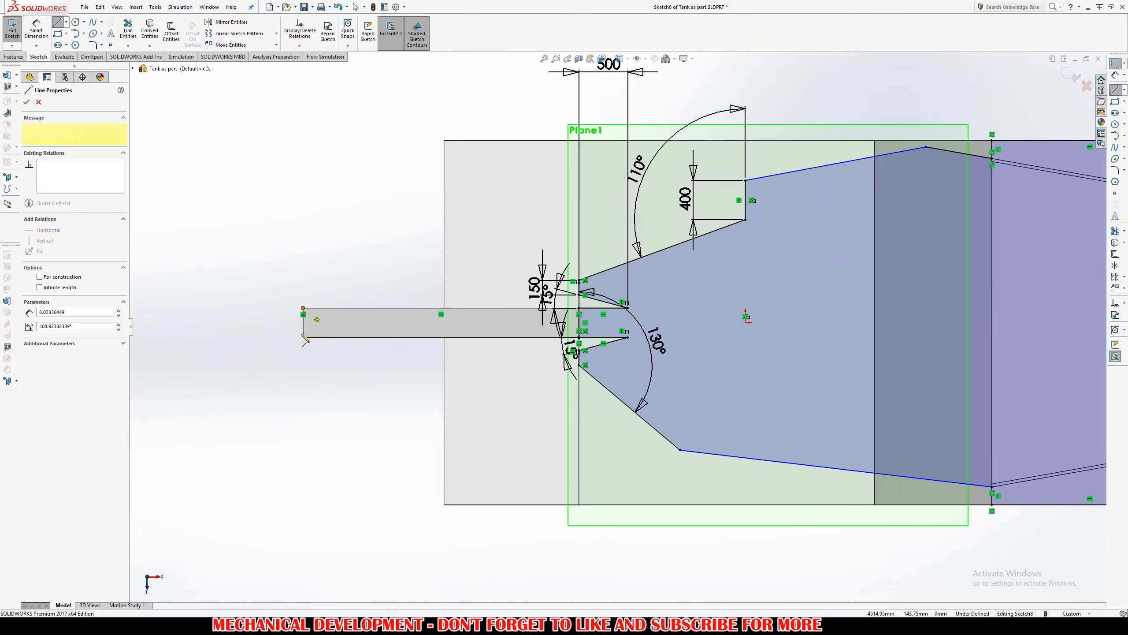
{"action": "left_click", "coordinate": [303, 337]}
{"action": "left_click", "coordinate": [579, 337]}
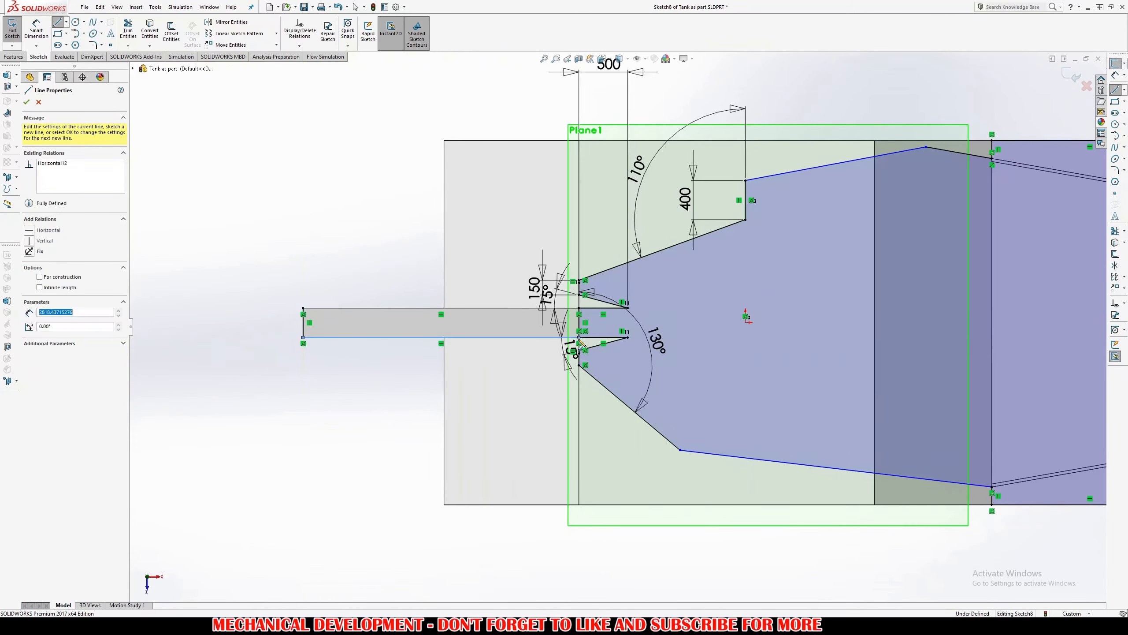
{"action": "key", "text": "Escape"}
Convert the short vertical line across the barrel's root to construction geometry and exit the sketch
{"action": "left_click", "coordinate": [579, 325]}
{"action": "left_click", "coordinate": [41, 241]}
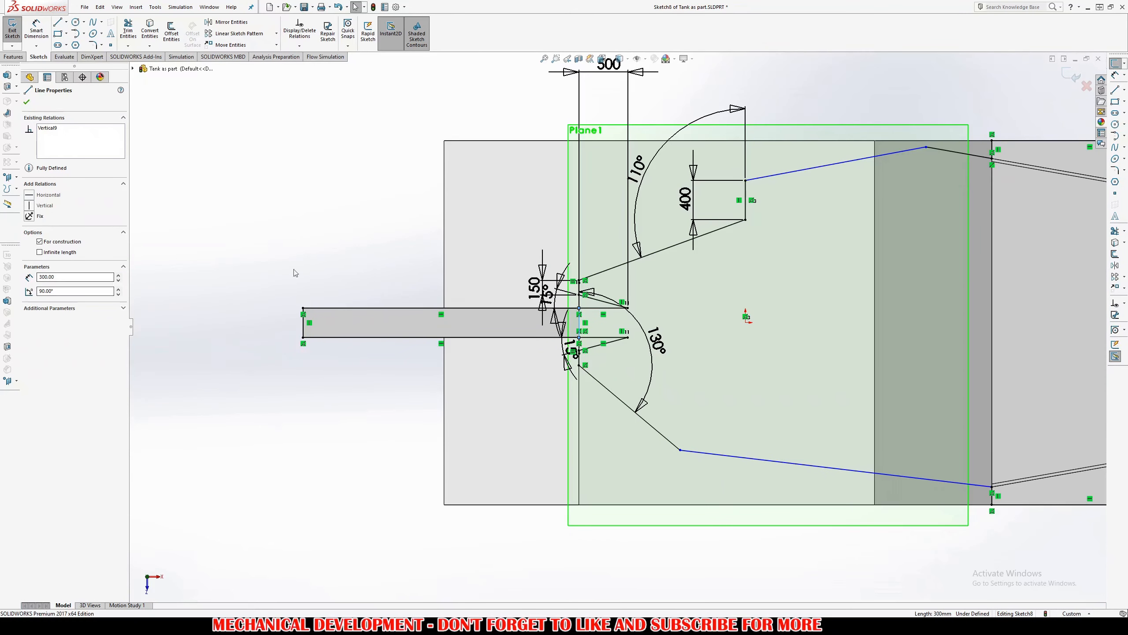
{"action": "left_click", "coordinate": [294, 272]}
{"action": "scroll", "coordinate": [573, 318], "scroll_direction": "down", "scroll_amount": 6}
{"action": "left_click", "coordinate": [591, 321]}
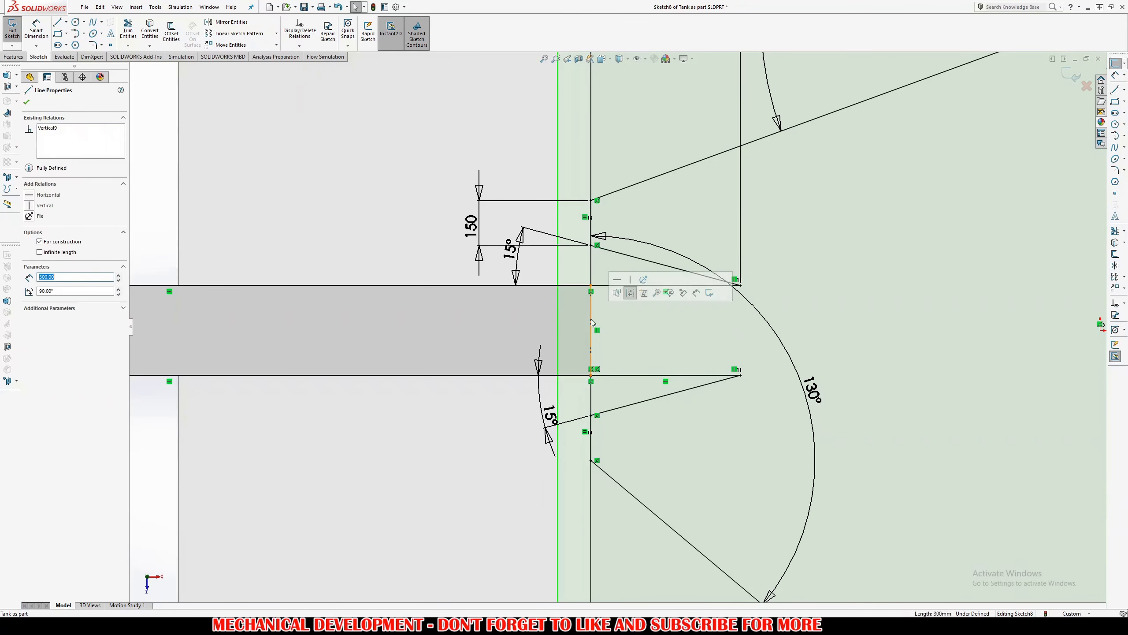
{"action": "scroll", "coordinate": [591, 320], "scroll_direction": "up", "scroll_amount": 3}
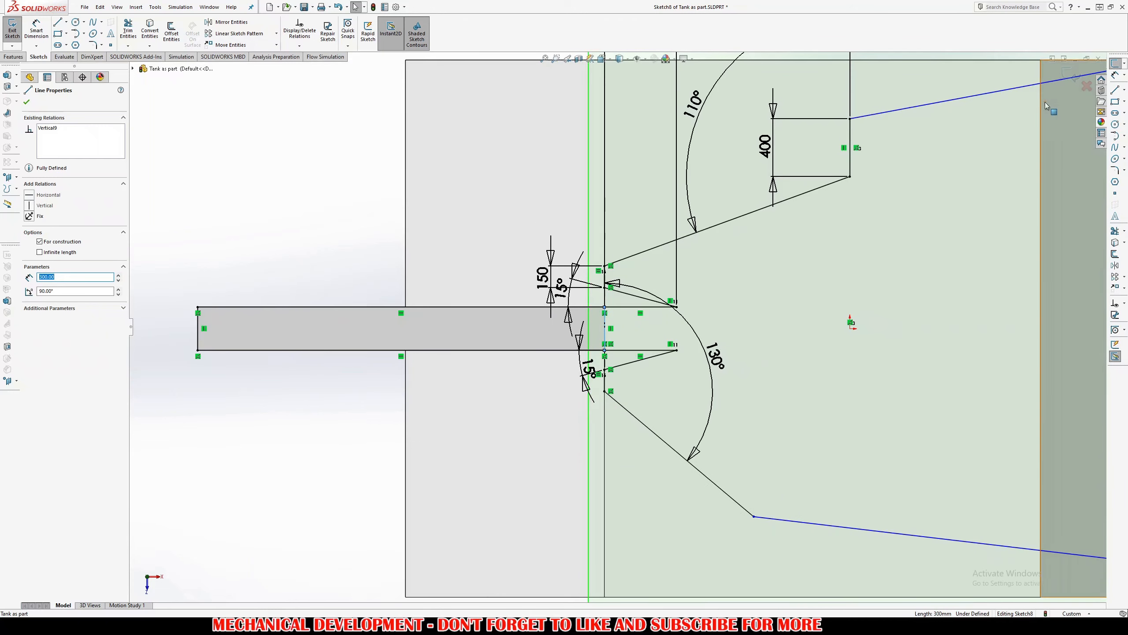
{"action": "left_click", "coordinate": [836, 225]}
{"action": "scroll", "coordinate": [589, 332], "scroll_direction": "up", "scroll_amount": 3}
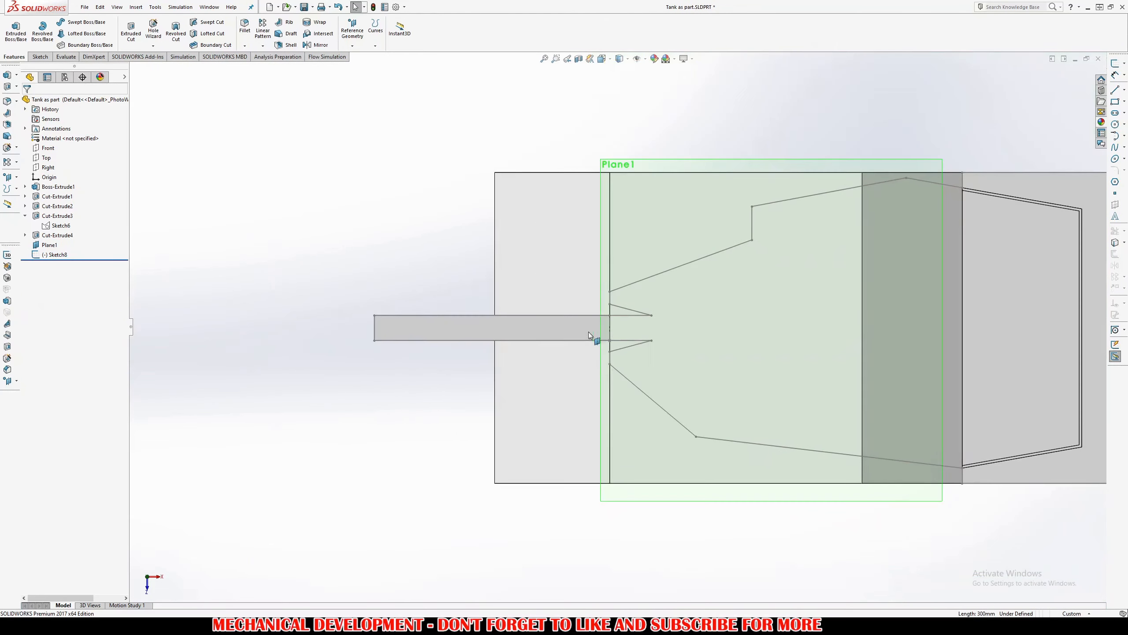
Set up an extruded cut from the turret and barrel outline, 700 mm deep, flipped to remove the material outside it
{"action": "left_click", "coordinate": [641, 340]}
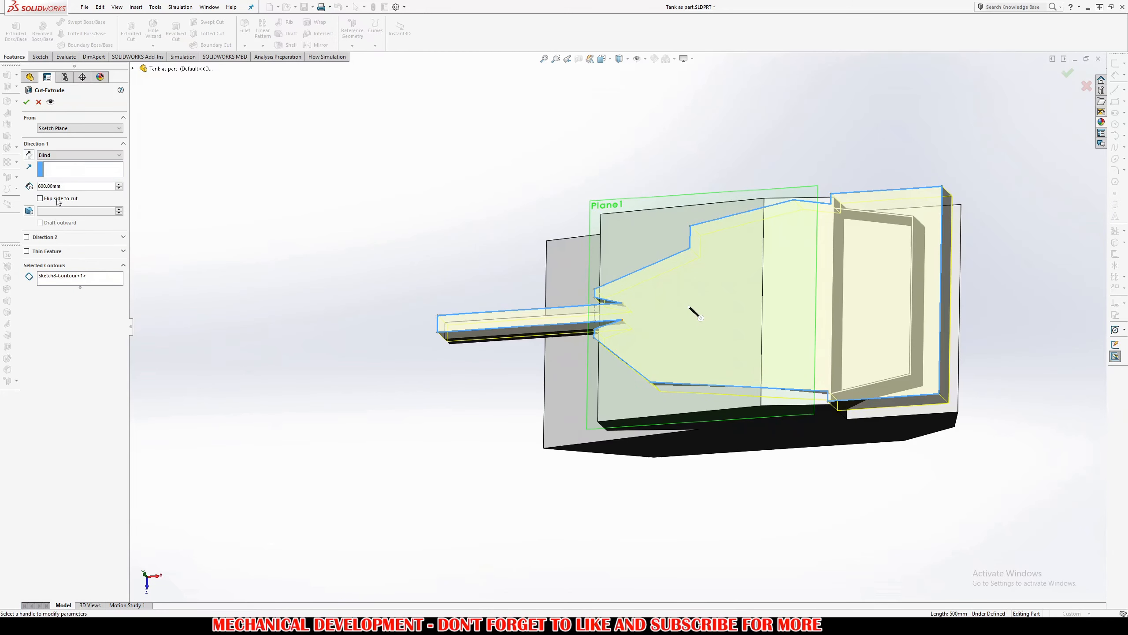
{"action": "middle_click_drag", "start_coordinate": [505, 334], "coordinate": [598, 189]}
{"action": "middle_click_drag", "start_coordinate": [725, 294], "coordinate": [719, 327]}
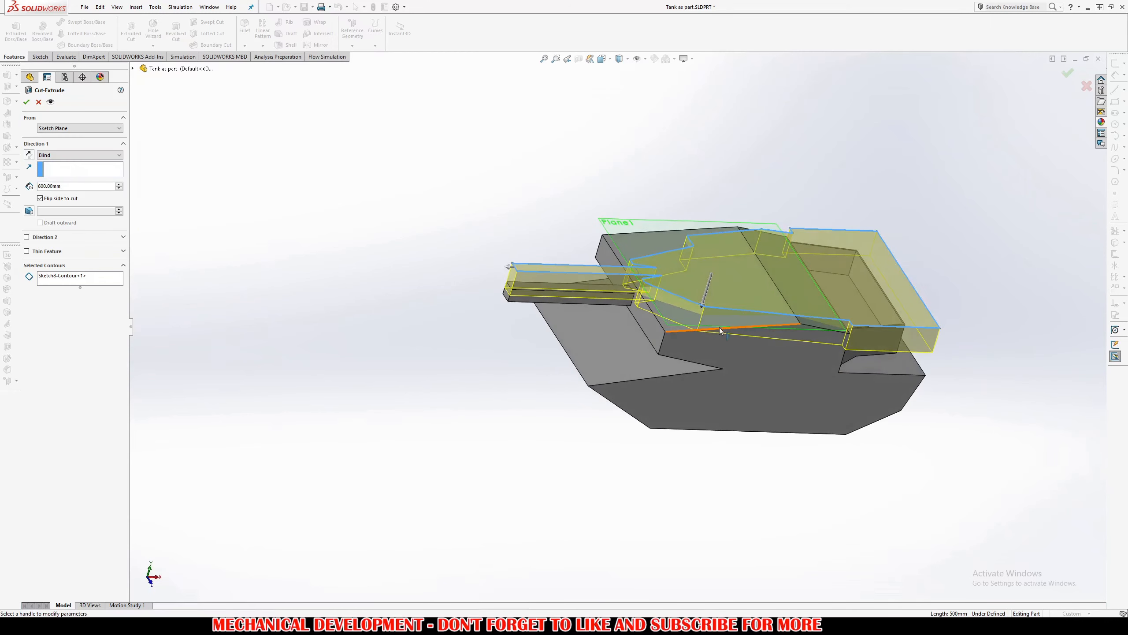
{"action": "middle_click_drag", "start_coordinate": [621, 280], "coordinate": [615, 200]}
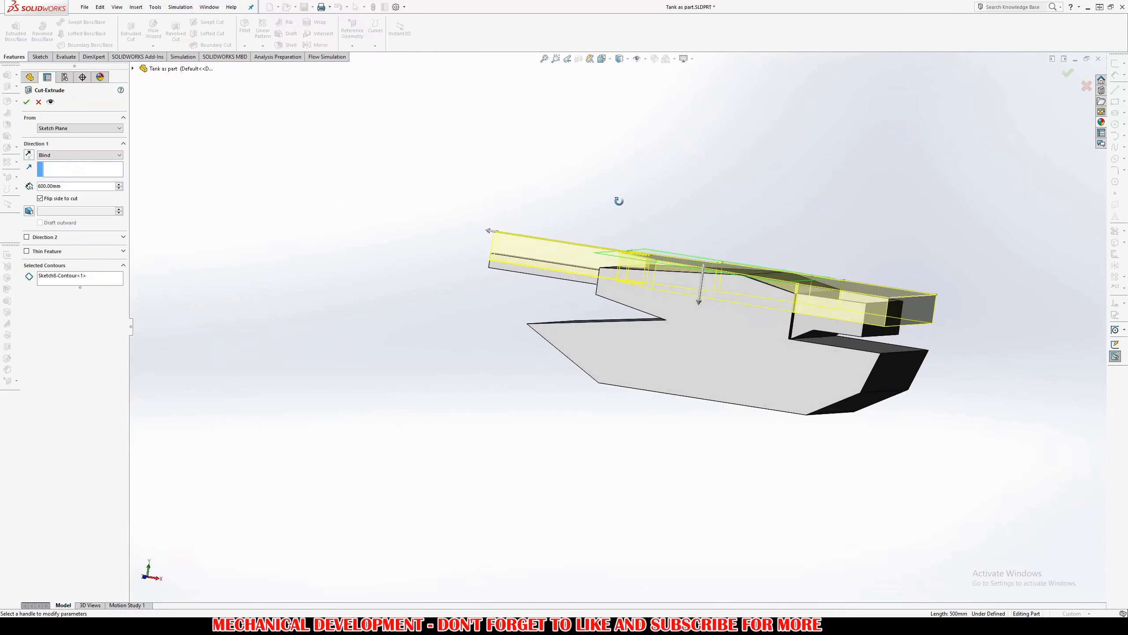
{"action": "left_click", "coordinate": [119, 184]}
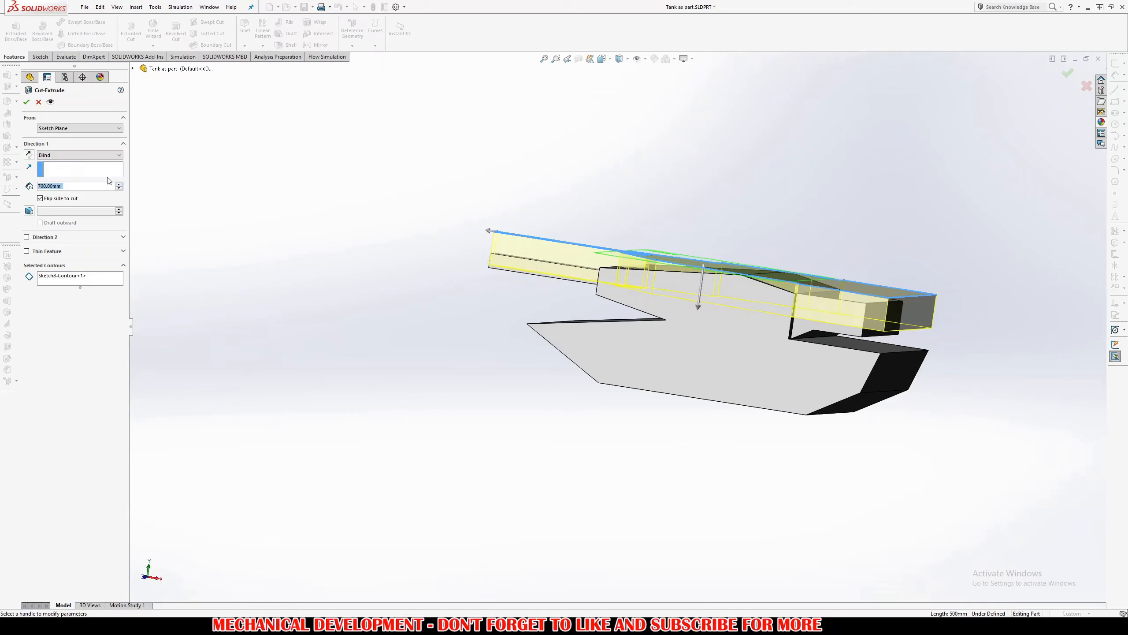
End the cut up to the surface of the hull's rear deck and complete the feature
{"action": "left_click", "coordinate": [81, 155]}
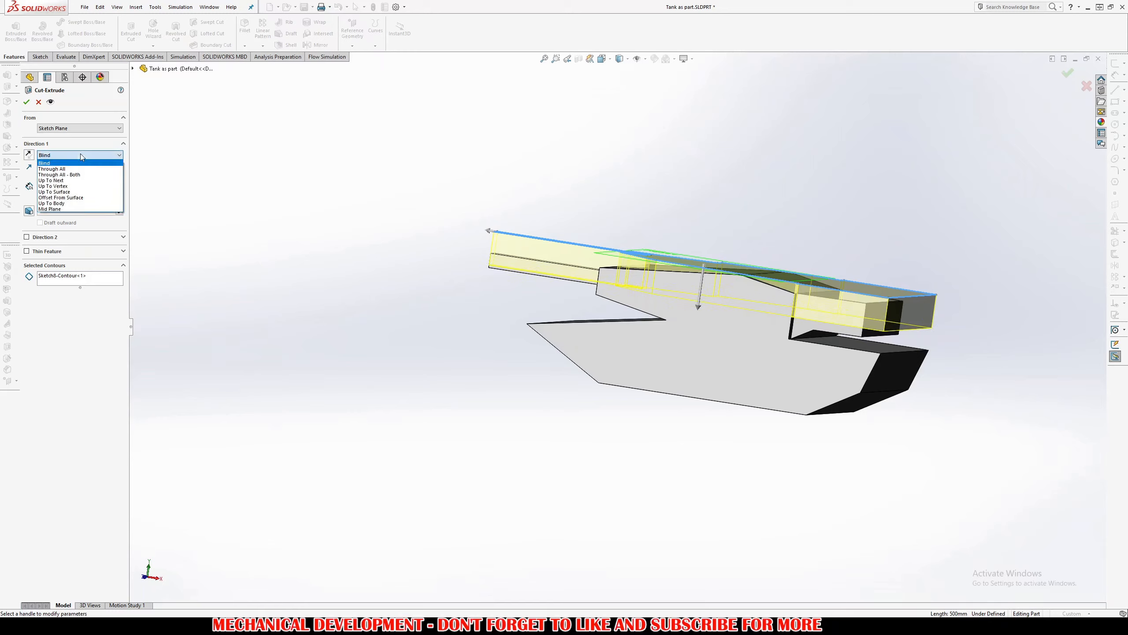
{"action": "left_click", "coordinate": [78, 192]}
{"action": "left_click", "coordinate": [845, 345]}
{"action": "middle_click_drag", "start_coordinate": [846, 345], "coordinate": [847, 430]}
{"action": "left_click", "coordinate": [26, 102]}
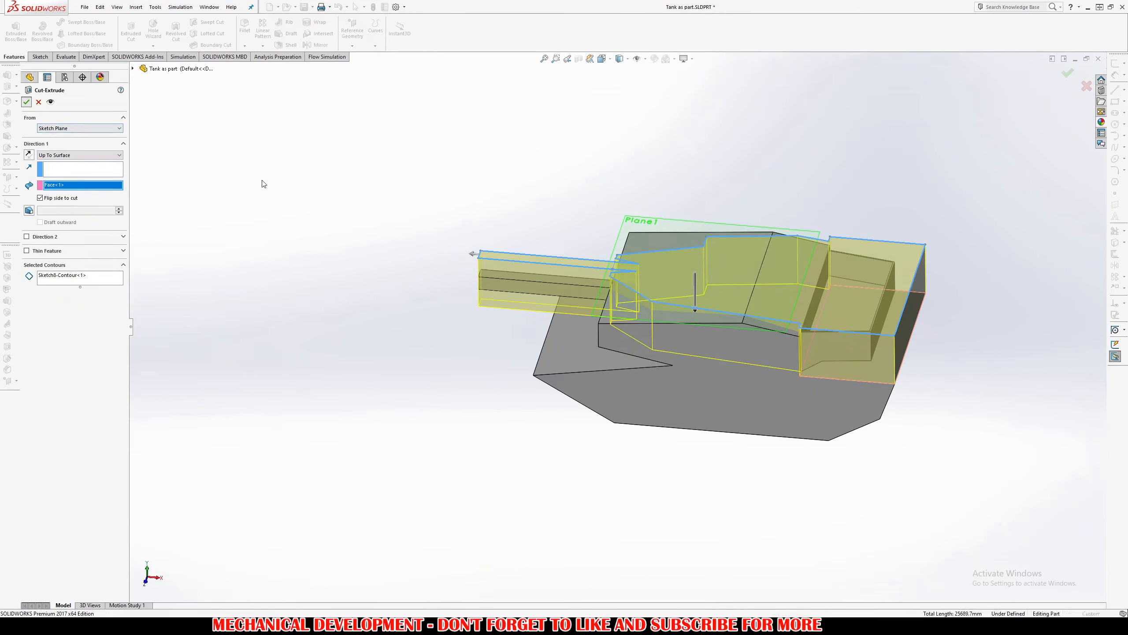
Open the sketch of the cut that forms the recess at the turret's rear for editing
{"action": "middle_click_drag", "start_coordinate": [610, 292], "coordinate": [688, 464]}
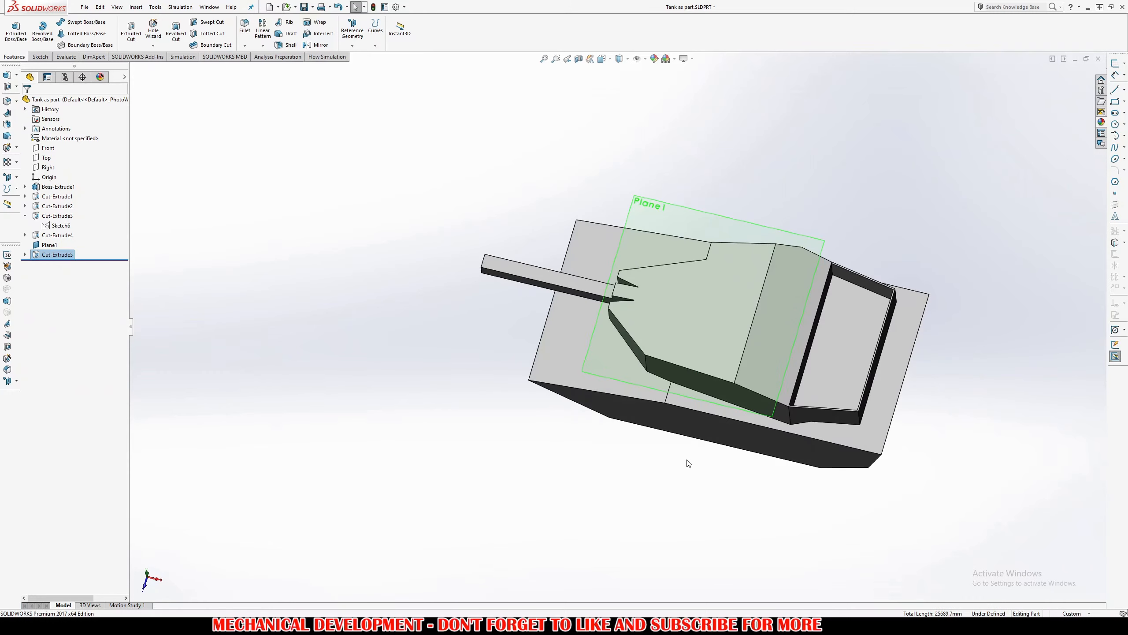
{"action": "middle_click_drag", "start_coordinate": [645, 379], "coordinate": [613, 521]}
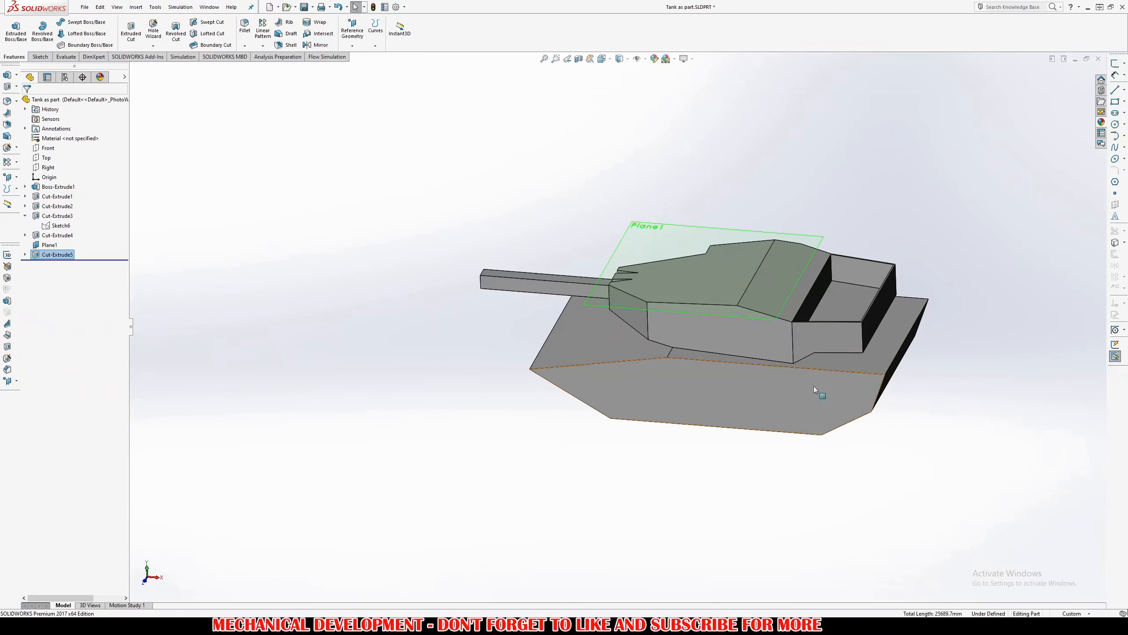
{"action": "scroll", "coordinate": [815, 388], "scroll_direction": "down", "scroll_amount": 3}
{"action": "middle_click_drag", "start_coordinate": [790, 311], "coordinate": [714, 472]}
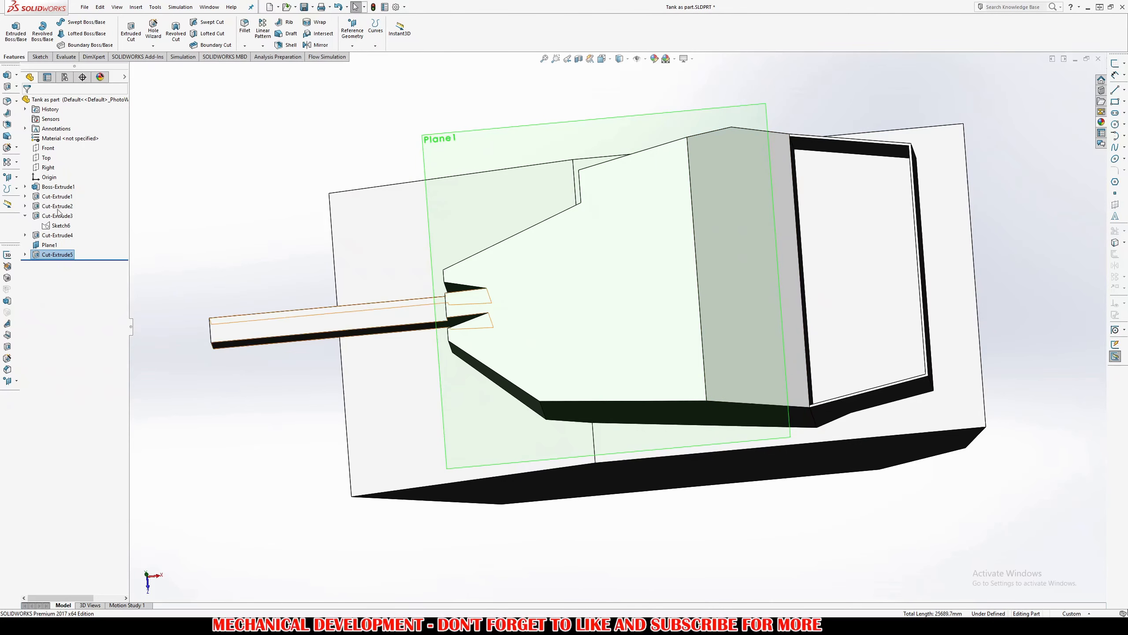
{"action": "left_click", "coordinate": [819, 245]}
{"action": "middle_click_drag", "start_coordinate": [819, 245], "coordinate": [806, 188]}
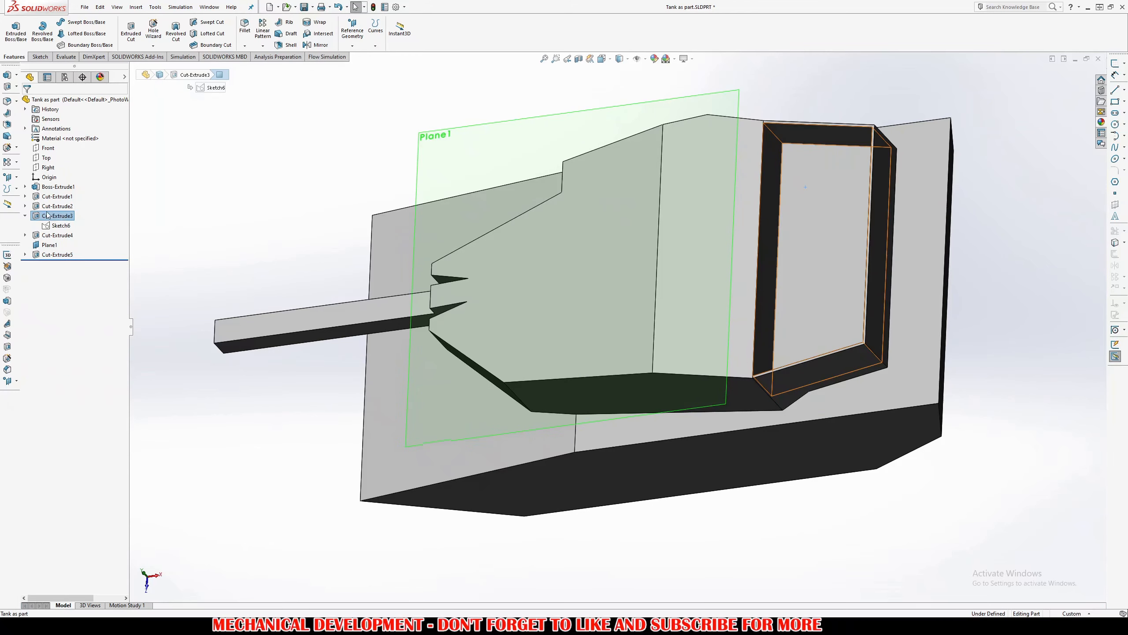
{"action": "left_click", "coordinate": [25, 216]}
{"action": "left_click", "coordinate": [26, 216]}
{"action": "left_click", "coordinate": [52, 227]}
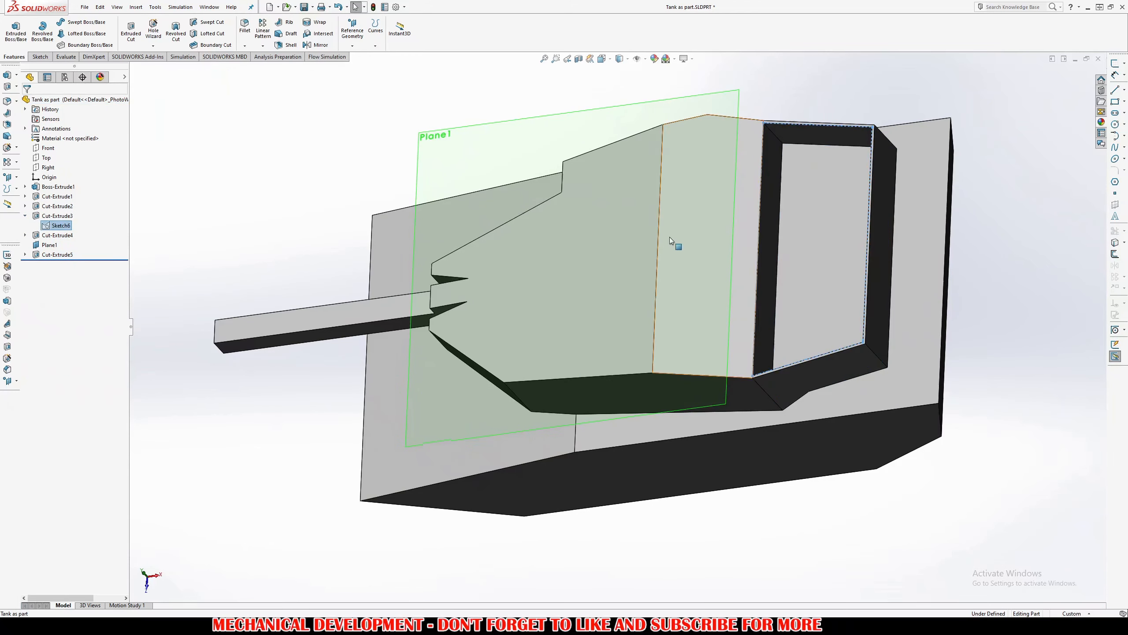
{"action": "mouse_move", "coordinate": [675, 245]}
{"action": "middle_mouse_down"}
{"action": "mouse_move", "coordinate": [668, 308]}
{"action": "mouse_move", "coordinate": [760, 282]}
{"action": "mouse_move", "coordinate": [784, 294]}
{"action": "mouse_move", "coordinate": [547, 289]}
{"action": "middle_mouse_up"}
{"action": "key", "text": "e"}
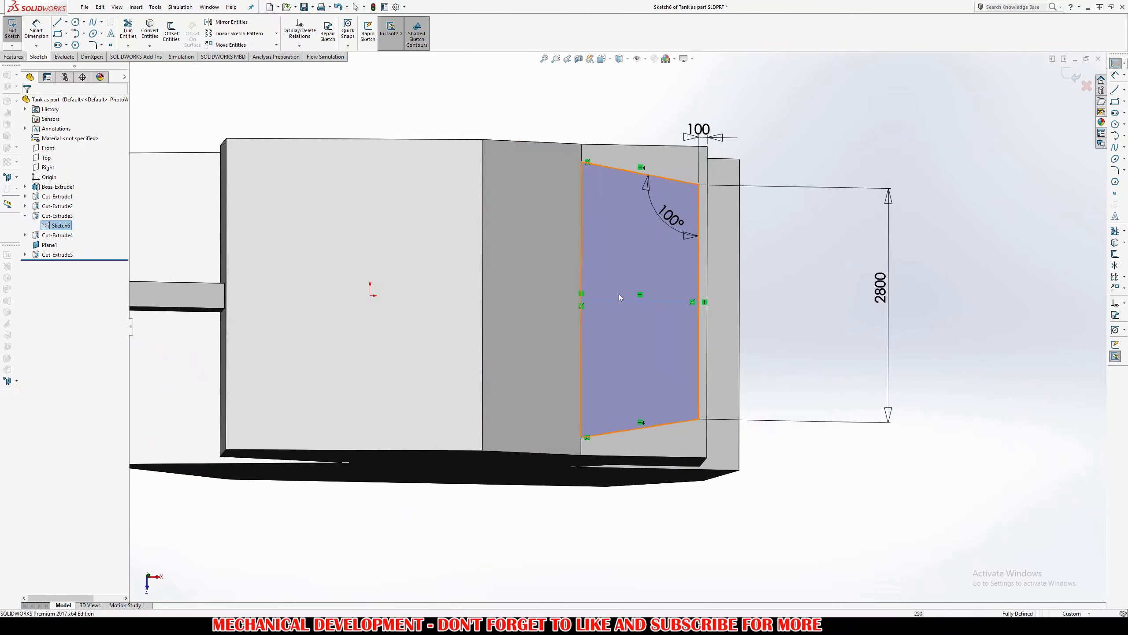
Try a 110-degree angle between the recess profile's slanted and rear edges, and restore it to 100 degrees
{"action": "left_click", "coordinate": [881, 291]}
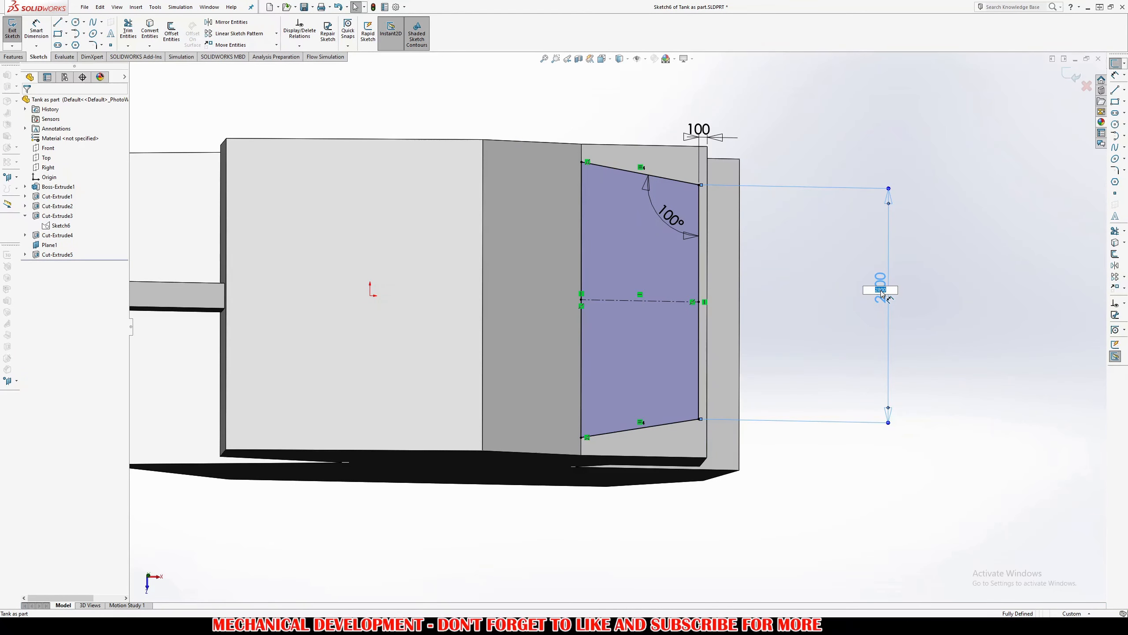
{"action": "left_click", "coordinate": [903, 356]}
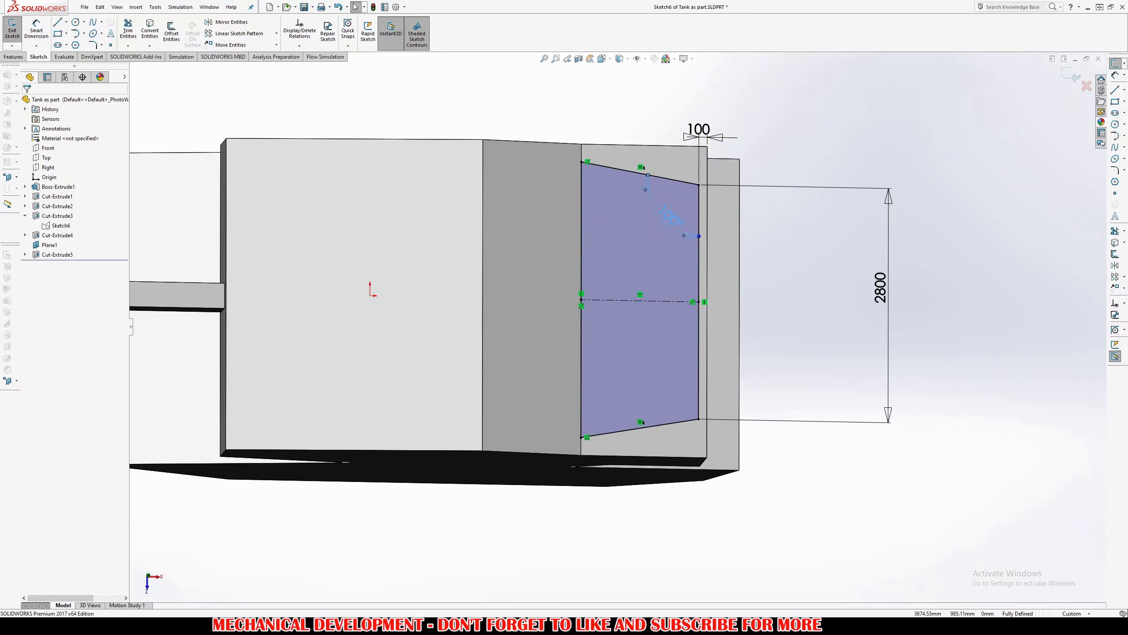
{"action": "left_click", "coordinate": [679, 222]}
{"action": "double_click", "coordinate": [679, 222]}
{"action": "type", "text": "110"}
{"action": "key", "text": "Return"}
{"action": "double_click", "coordinate": [679, 222]}
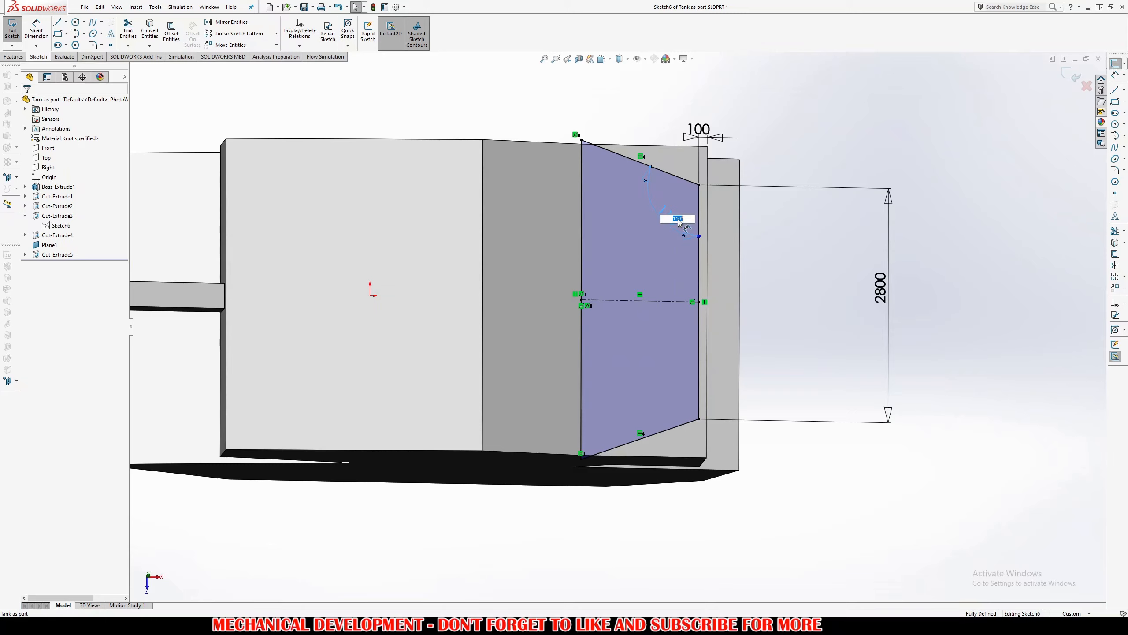
{"action": "type", "text": "100"}
{"action": "key", "text": "Return"}
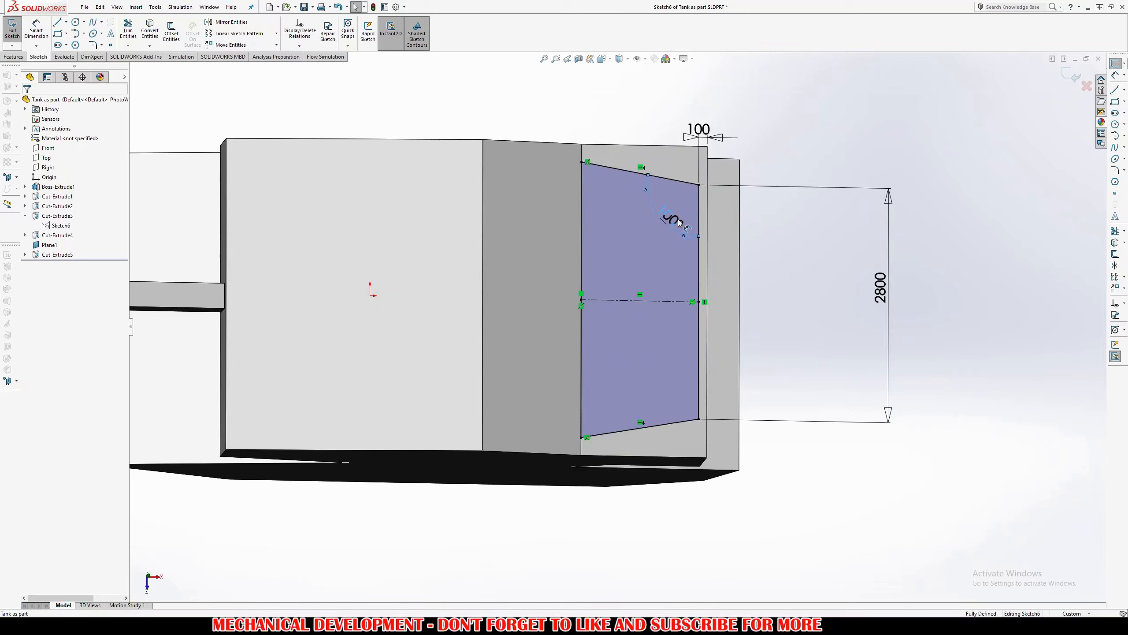
Set the length of the recess profile's rear edge to 2500 mm and exit the sketch
{"action": "double_click", "coordinate": [880, 287]}
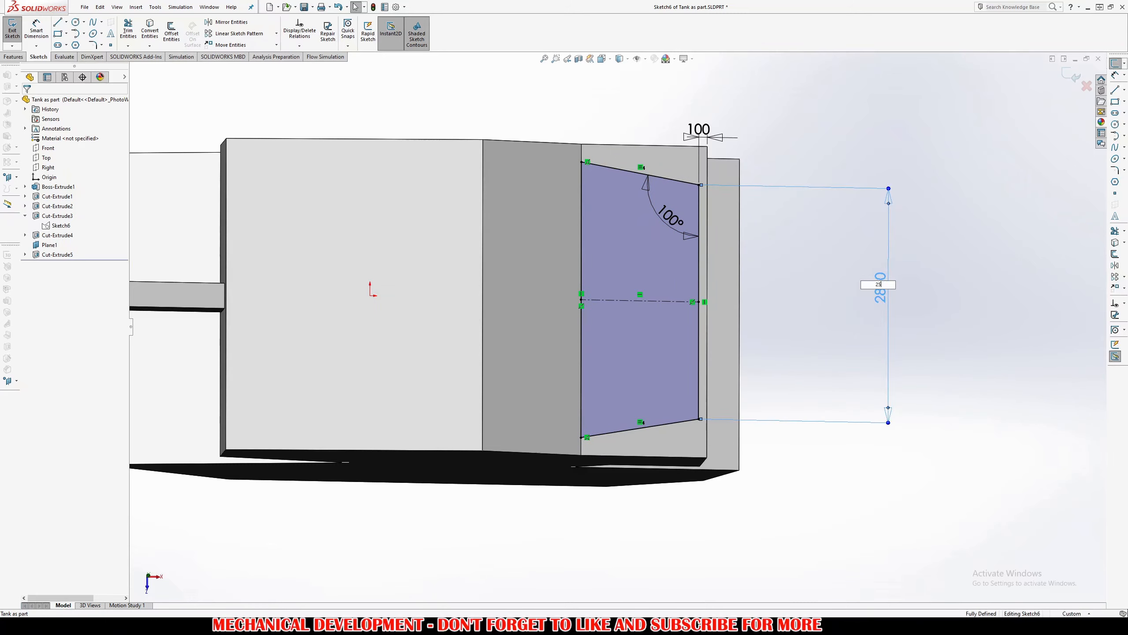
{"action": "type", "text": "2500"}
{"action": "key", "text": "Return"}
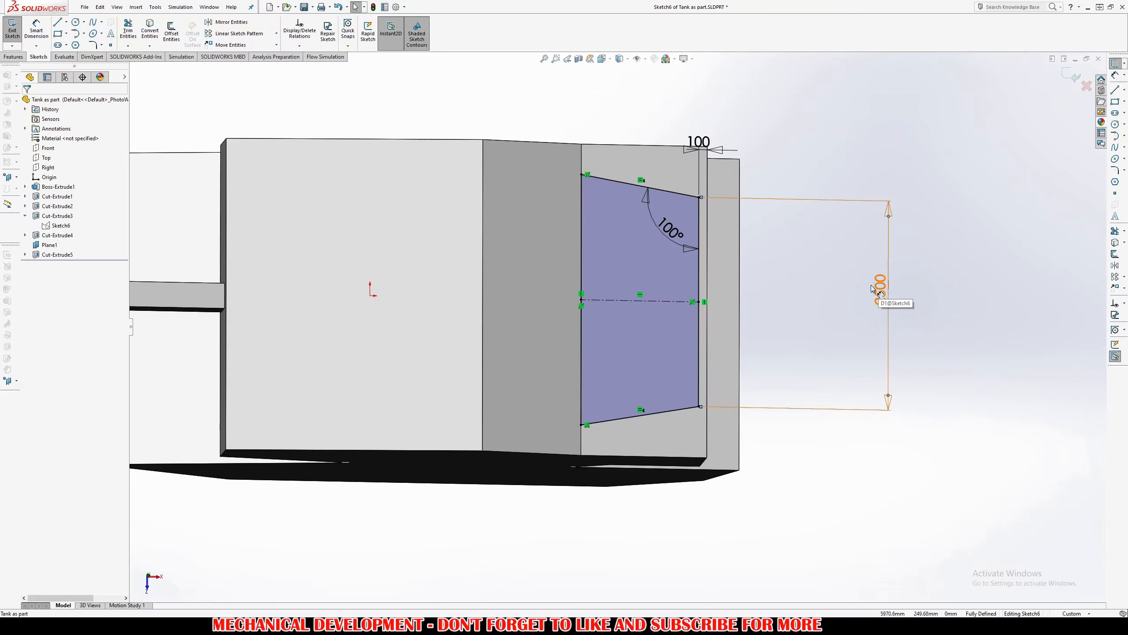
{"action": "left_click", "coordinate": [964, 253]}
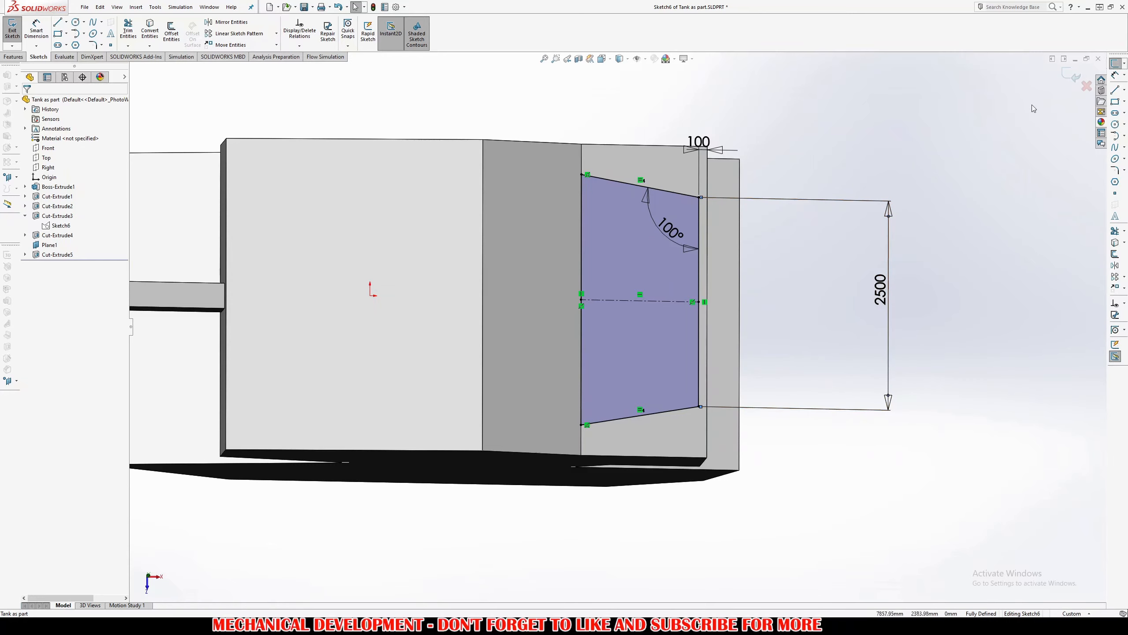
{"action": "left_click", "coordinate": [1072, 75]}
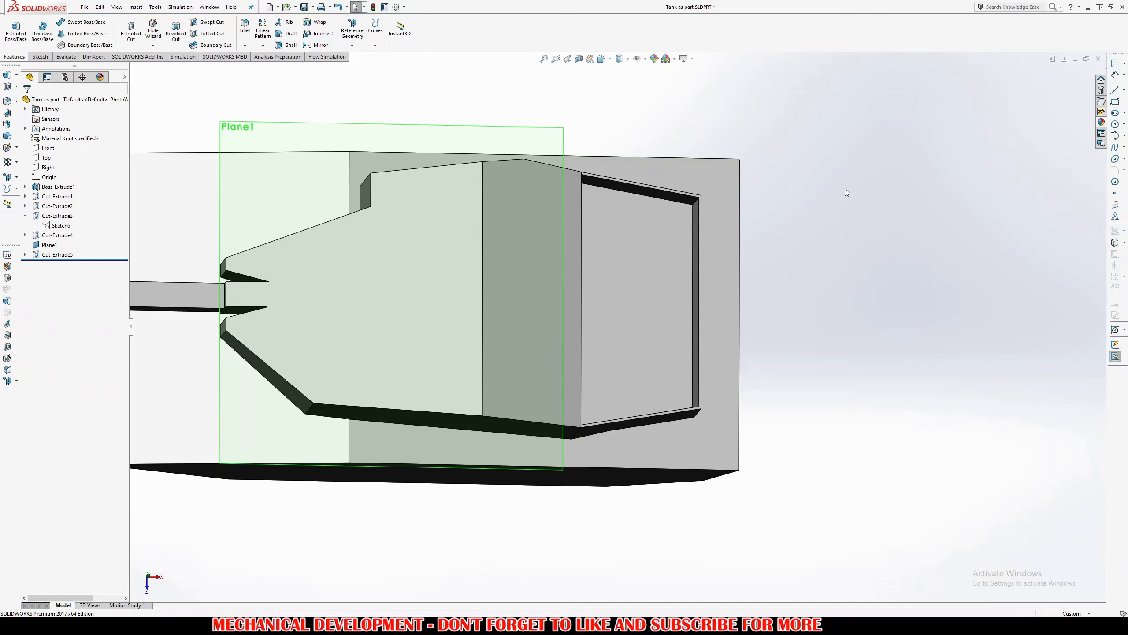
Reopen the rear recess sketch, set the length of the profile's rear edge to 2000 mm and exit the sketch
{"action": "middle_click_drag", "start_coordinate": [495, 341], "coordinate": [529, 377]}
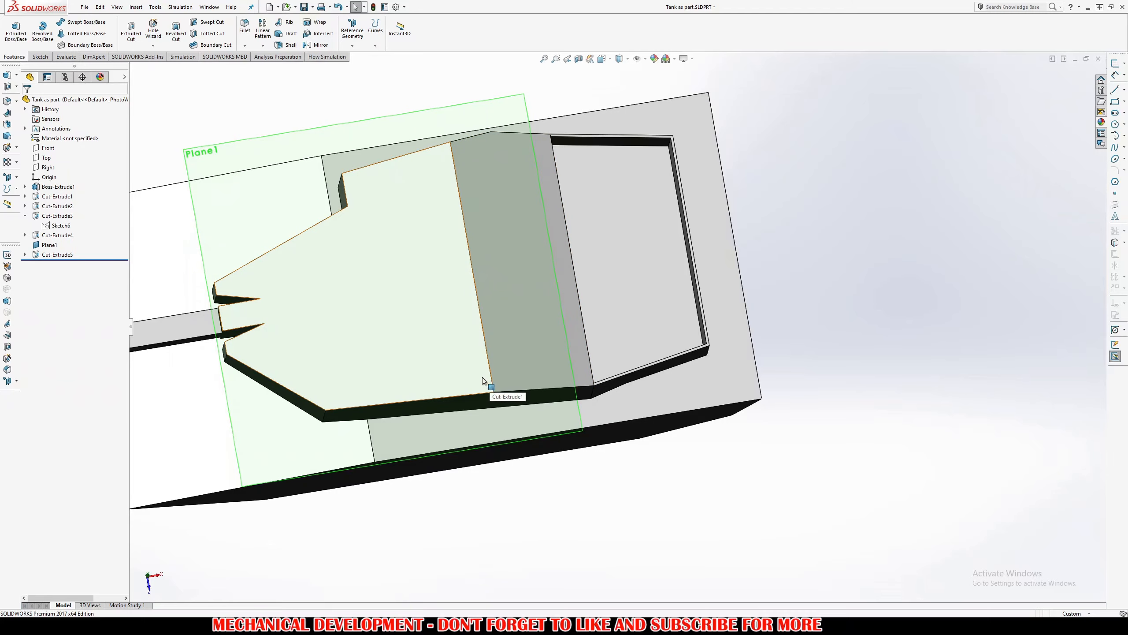
{"action": "middle_click_drag", "start_coordinate": [580, 377], "coordinate": [600, 350]}
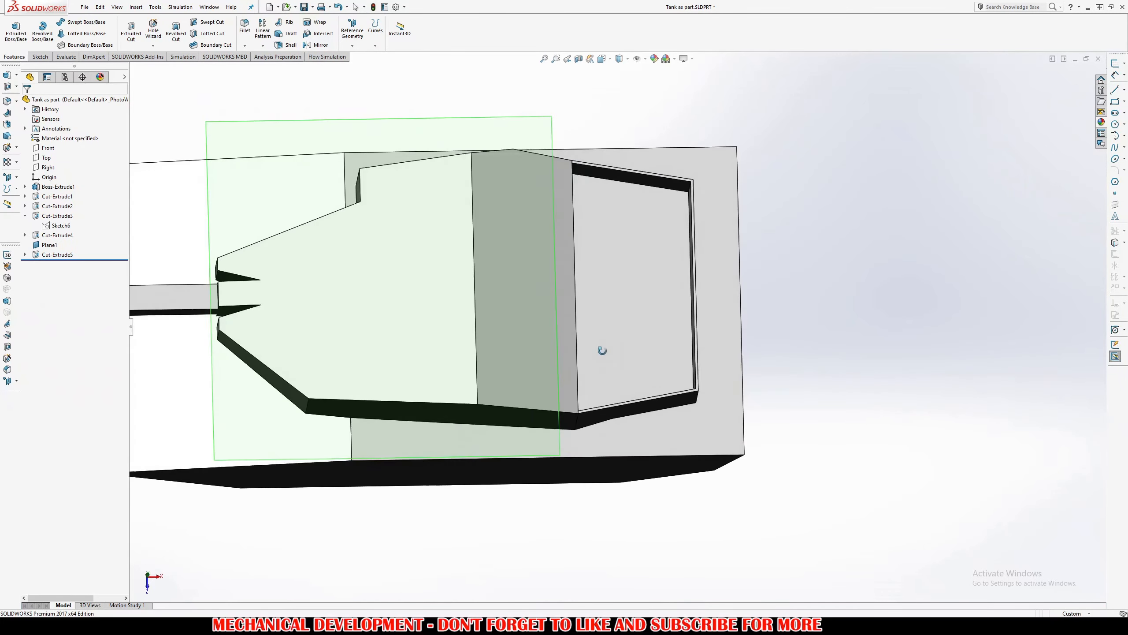
{"action": "left_click", "coordinate": [61, 225]}
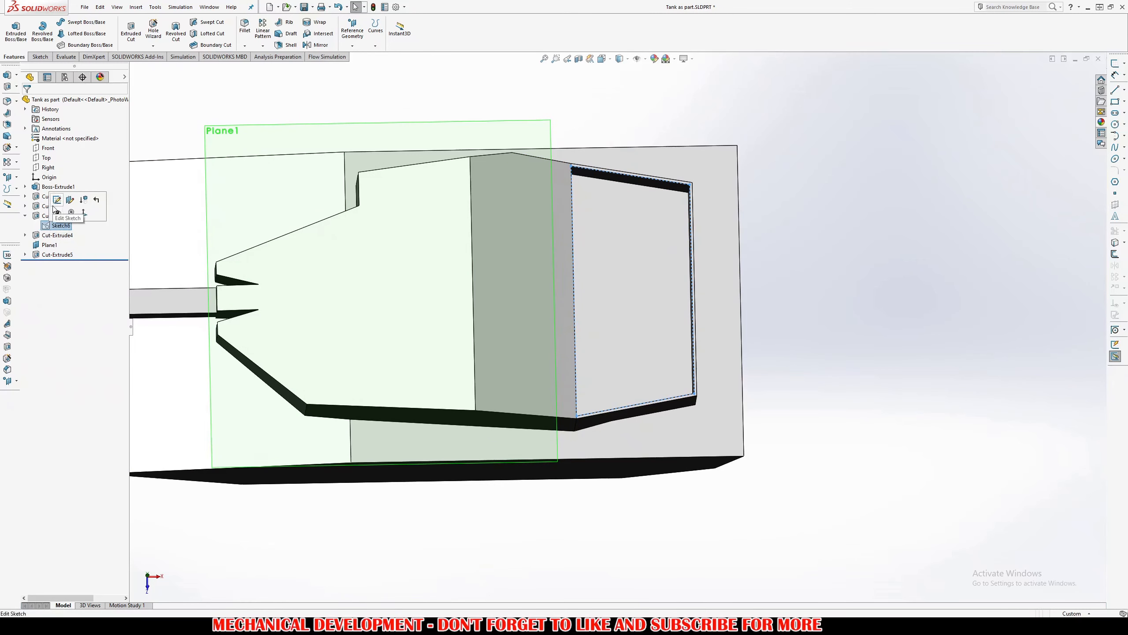
{"action": "left_click", "coordinate": [888, 266]}
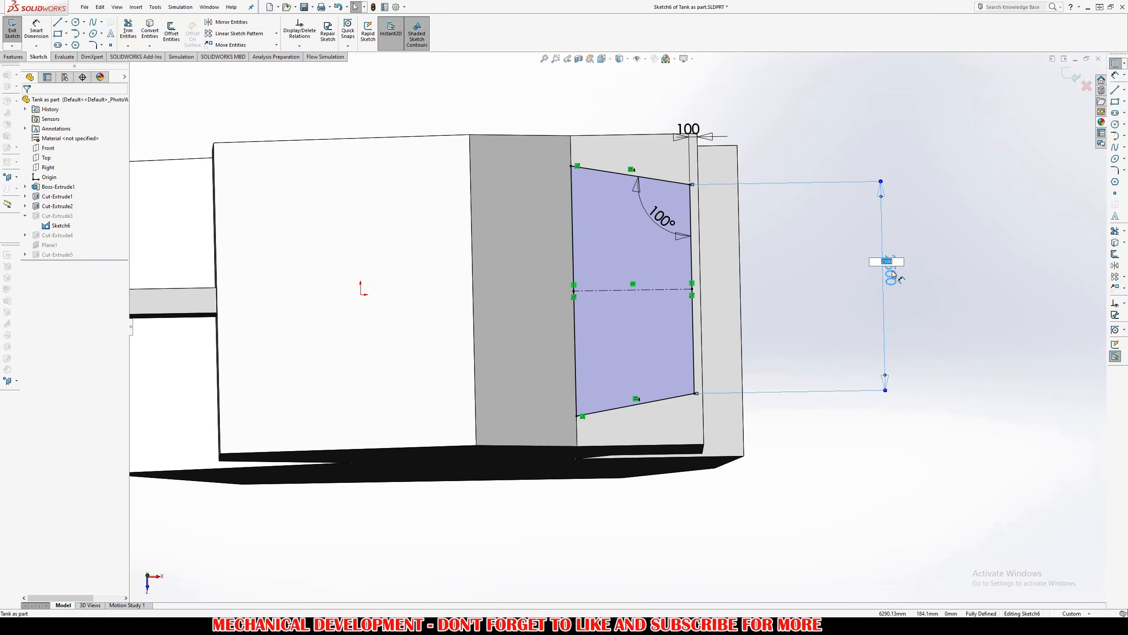
{"action": "left_click", "coordinate": [1073, 78]}
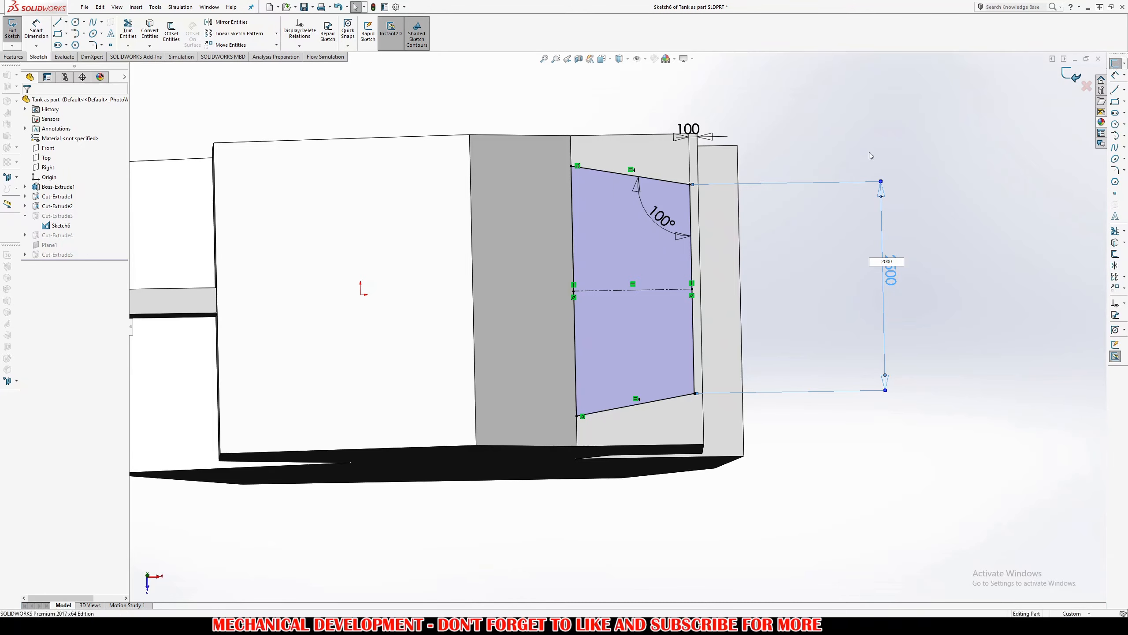
Open the Merkava-2-latrun-2.jpg photo at full size in the browser and compare the real turret's shape with the SOLIDWORKS model
{"action": "middle_click_drag", "start_coordinate": [869, 156], "coordinate": [493, 244]}
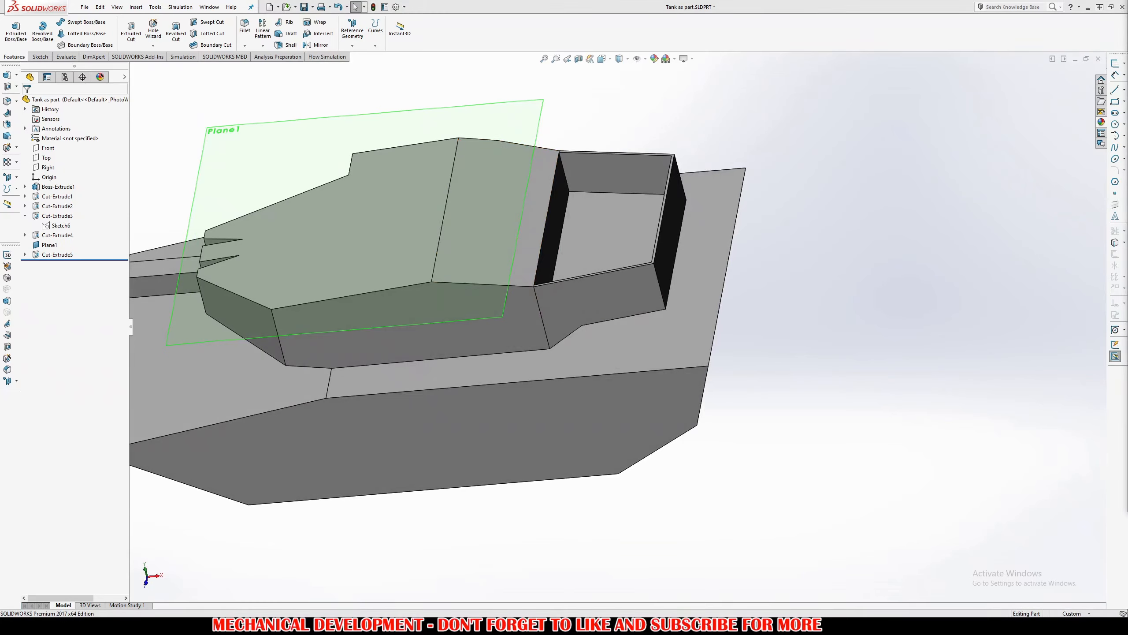
{"action": "key", "text": "alt+Tab"}
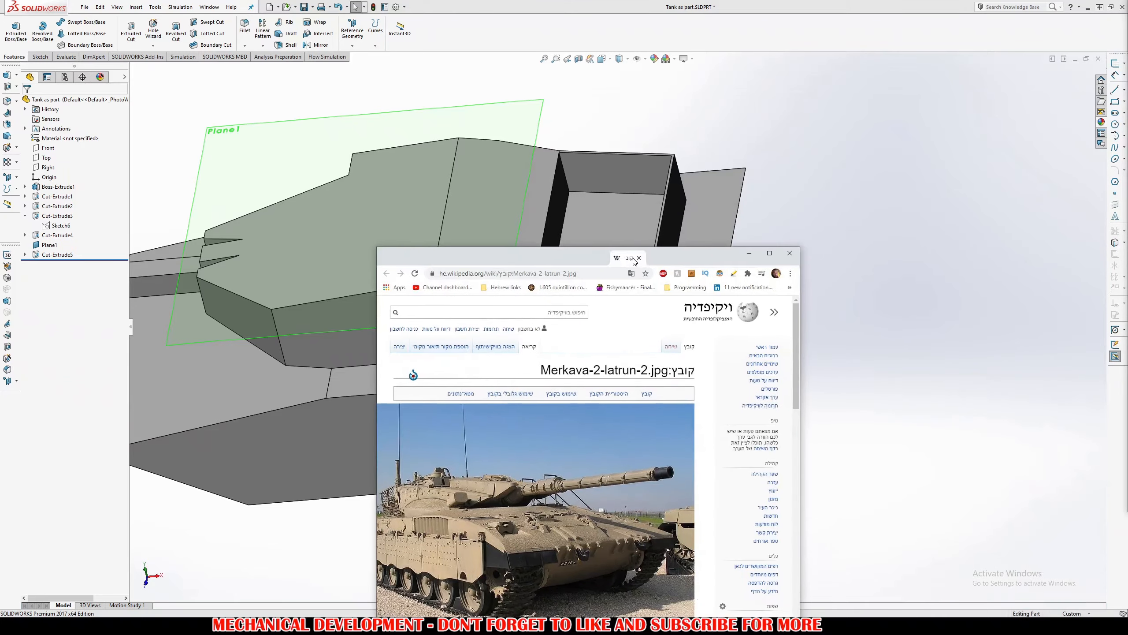
{"action": "left_click_drag", "start_coordinate": [633, 254], "coordinate": [631, 1]}
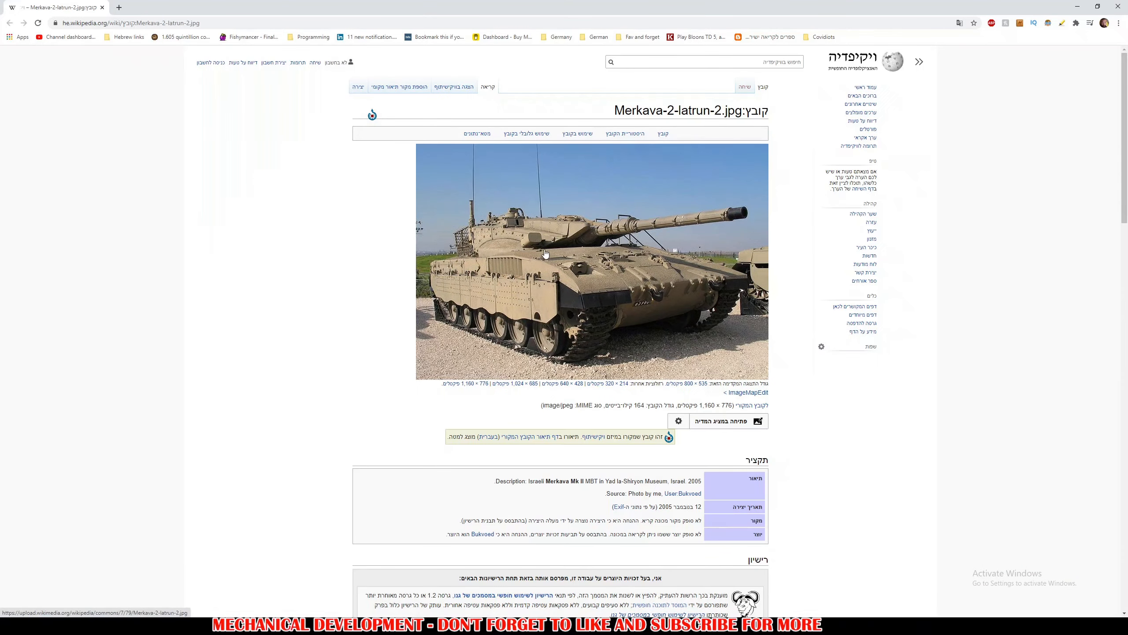
{"action": "left_click", "coordinate": [558, 240]}
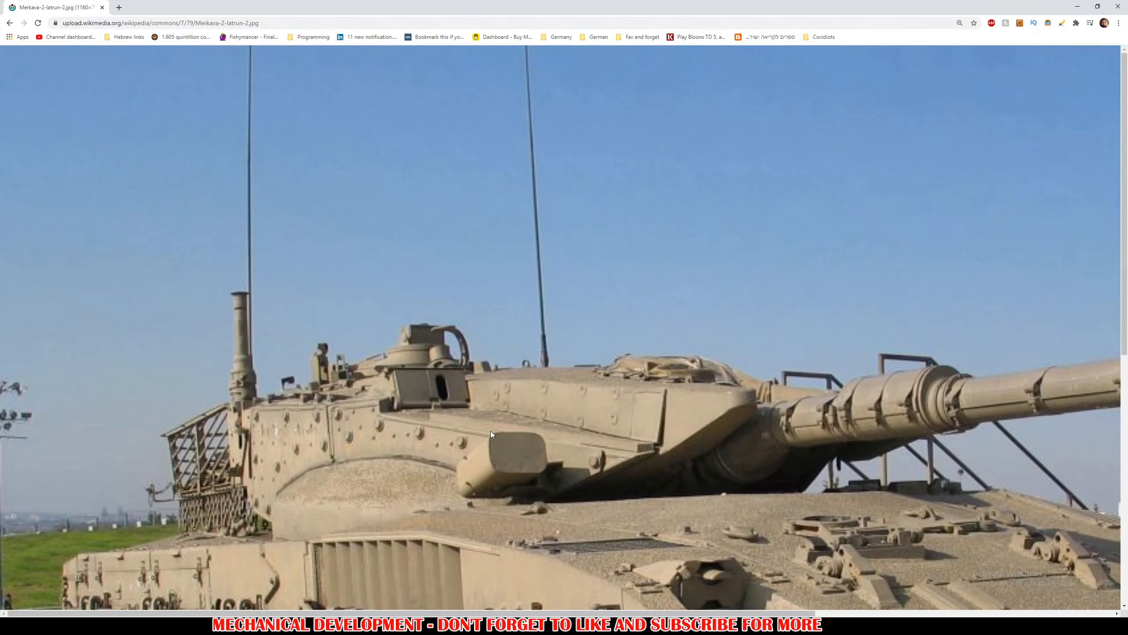
{"action": "scroll", "coordinate": [491, 432], "scroll_direction": "down", "scroll_amount": 3}
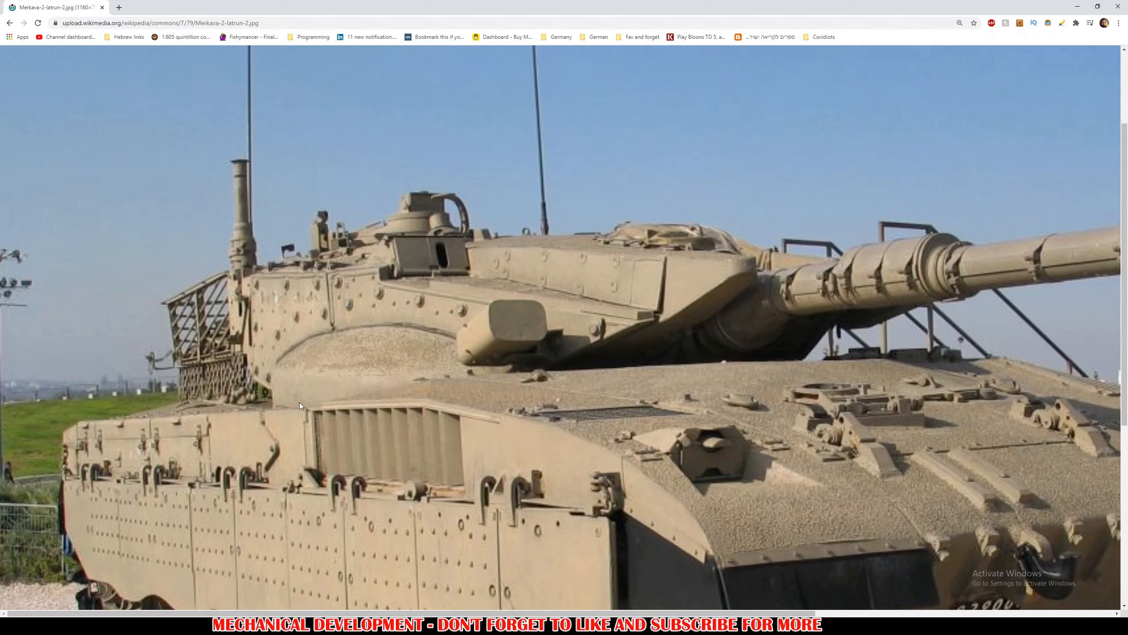
{"action": "left_click", "coordinate": [279, 388]}
{"action": "key", "text": "alt+Tab"}
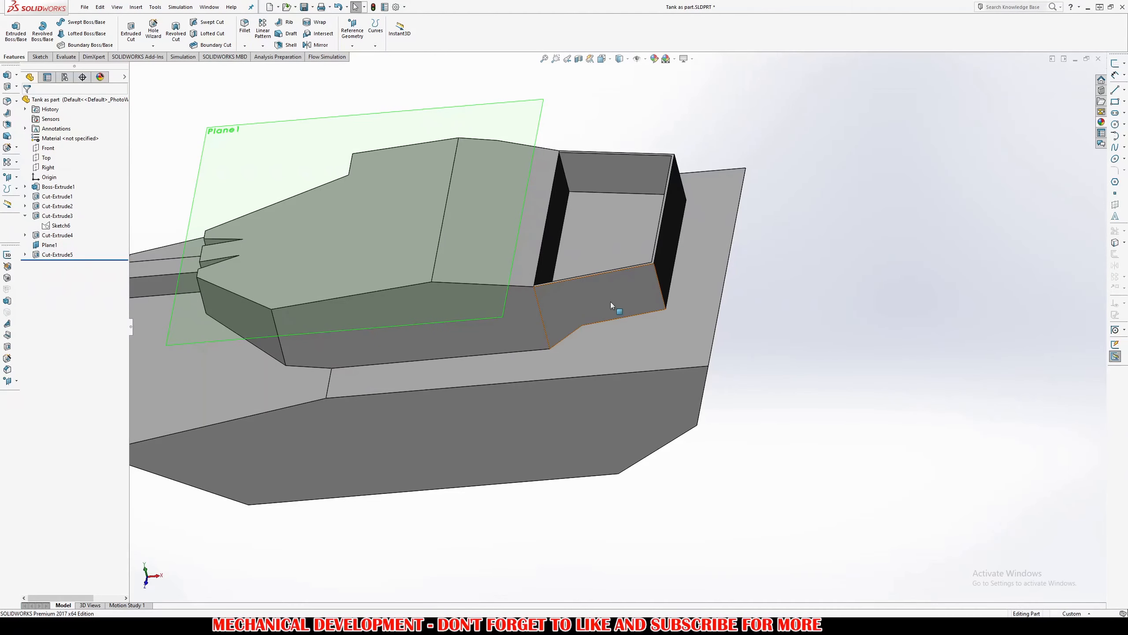
{"action": "middle_click_drag", "start_coordinate": [610, 302], "coordinate": [634, 442]}
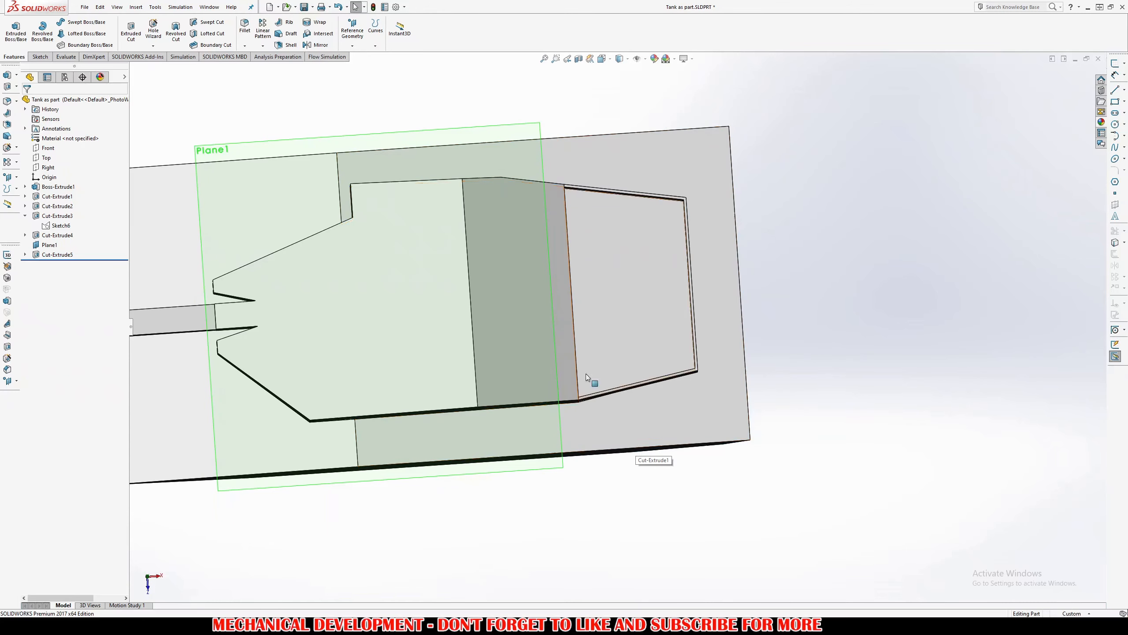
{"action": "key", "text": "alt+Tab"}
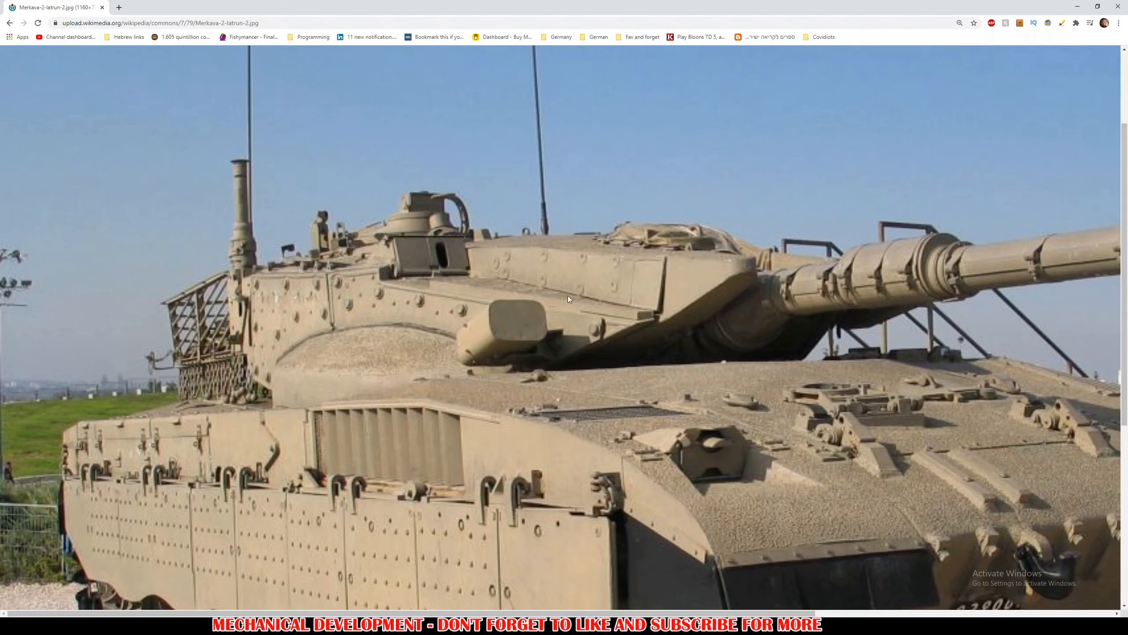
{"action": "key", "text": "alt+Tab"}
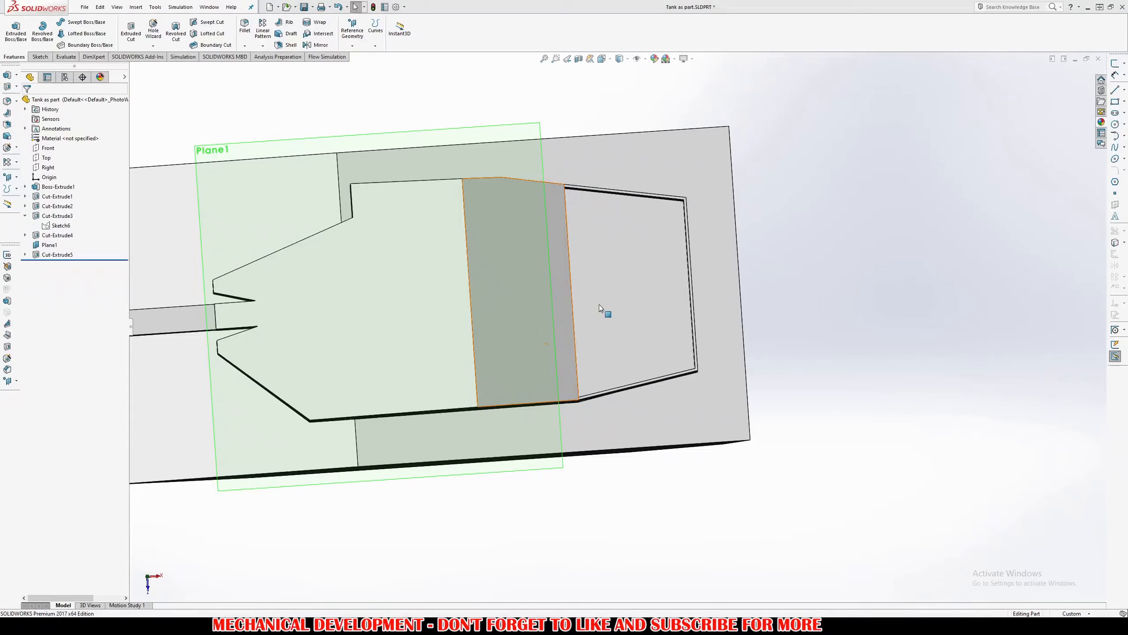
{"action": "middle_click_drag", "start_coordinate": [604, 310], "coordinate": [412, 301]}
{"action": "key", "text": "alt+Tab"}
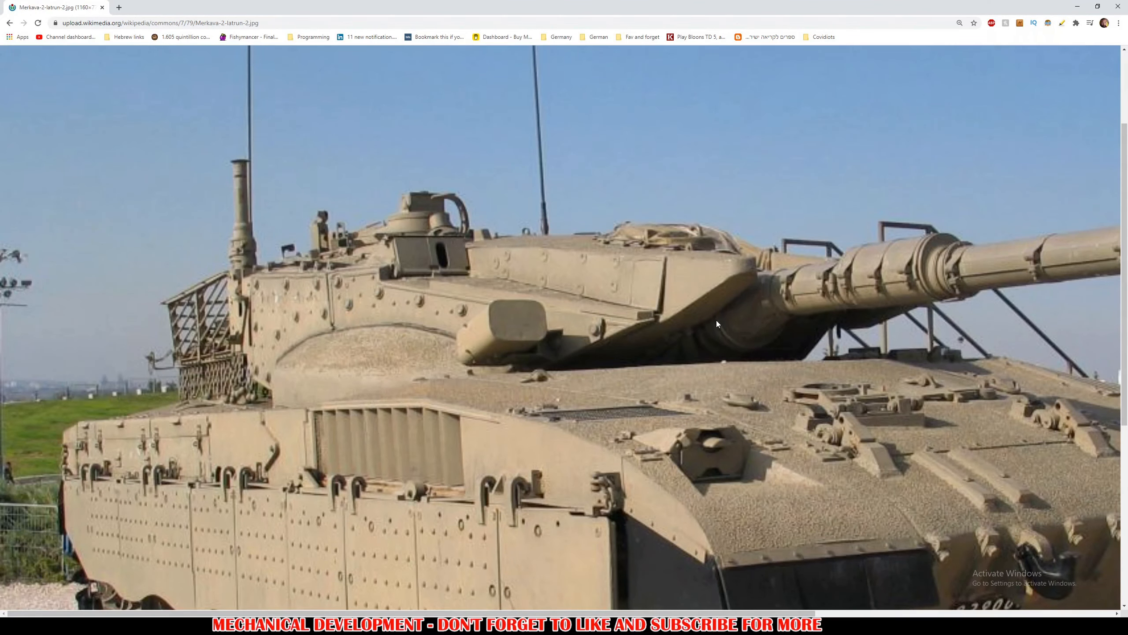
{"action": "key", "text": "alt+Tab"}
{"action": "middle_click_drag", "start_coordinate": [717, 320], "coordinate": [735, 304]}
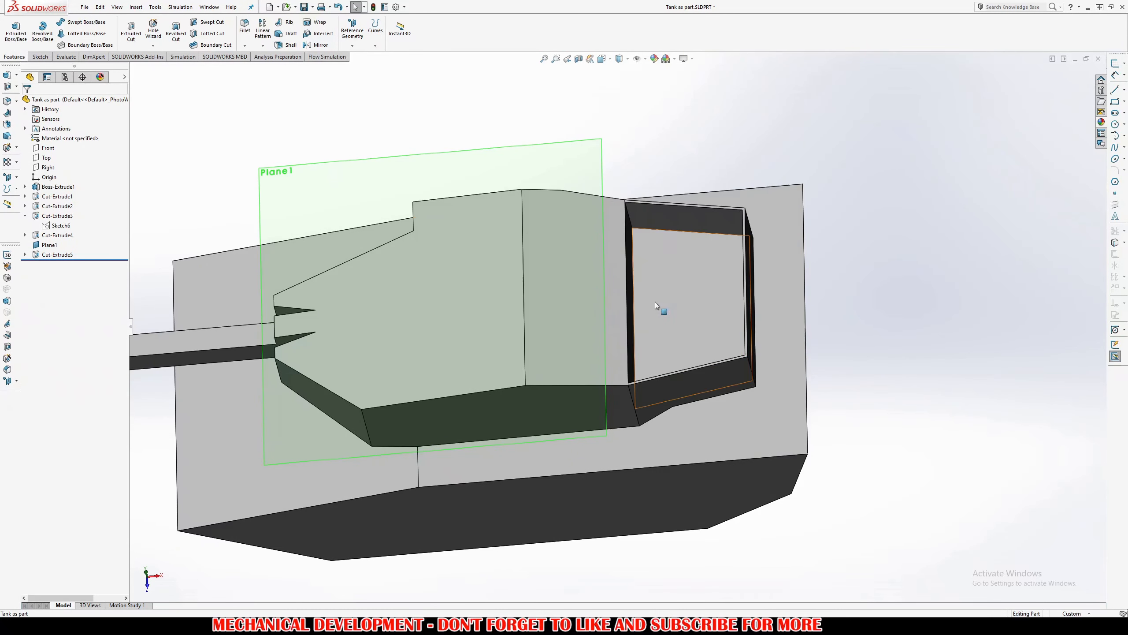
In the rear recess sketch, set the profile's offset from the turret's rear edge to 500 mm and its rear edge to 2500 mm
{"action": "left_click", "coordinate": [62, 229]}
{"action": "left_click", "coordinate": [70, 202]}
{"action": "middle_click_drag", "start_coordinate": [709, 289], "coordinate": [722, 313]}
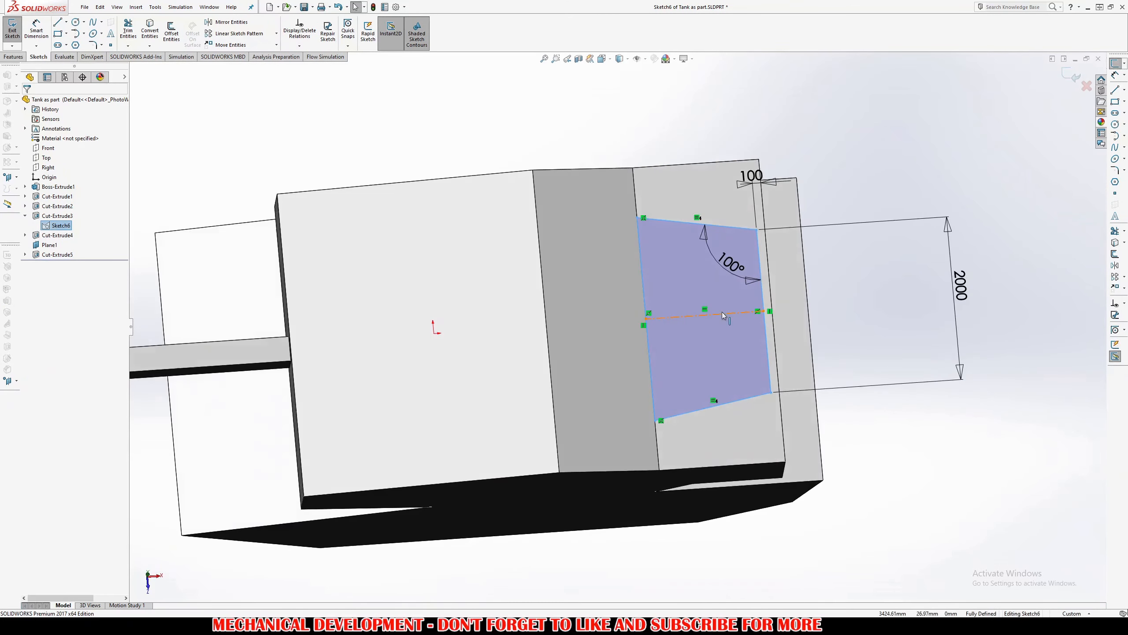
{"action": "left_click", "coordinate": [756, 183]}
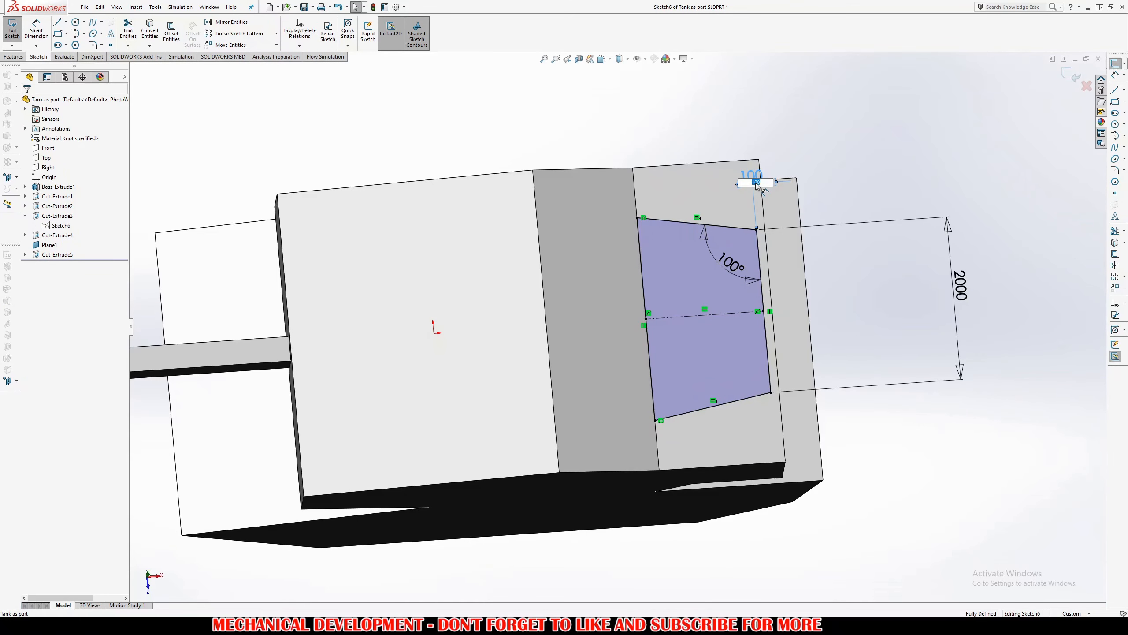
{"action": "key", "text": "Return"}
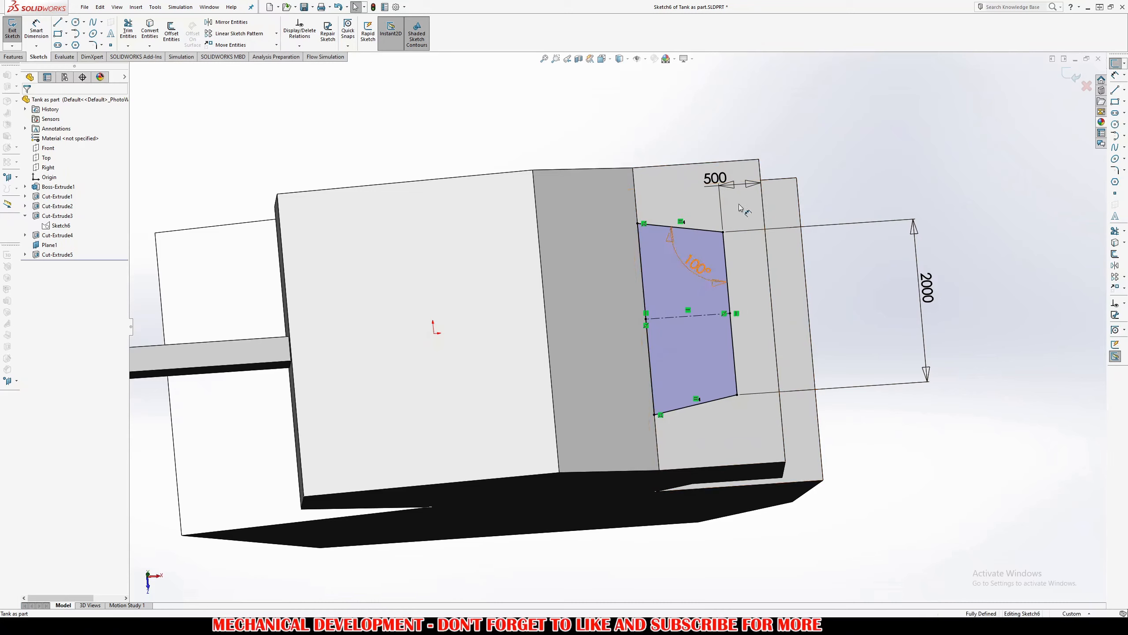
{"action": "left_click", "coordinate": [926, 297]}
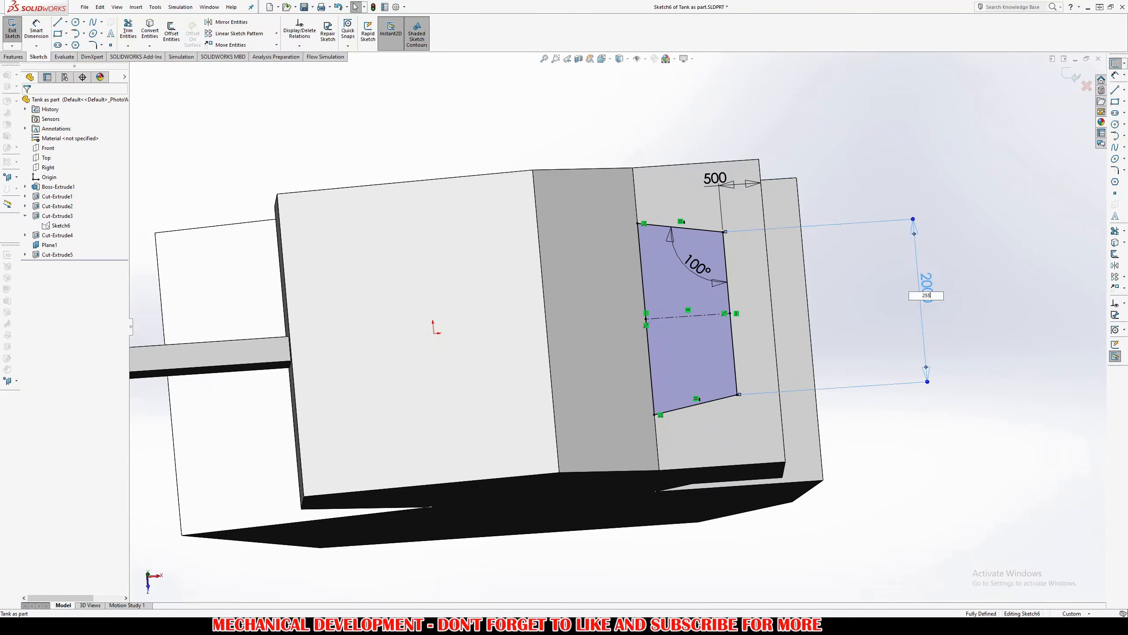
{"action": "type", "text": "2500"}
{"action": "key", "text": "Return"}
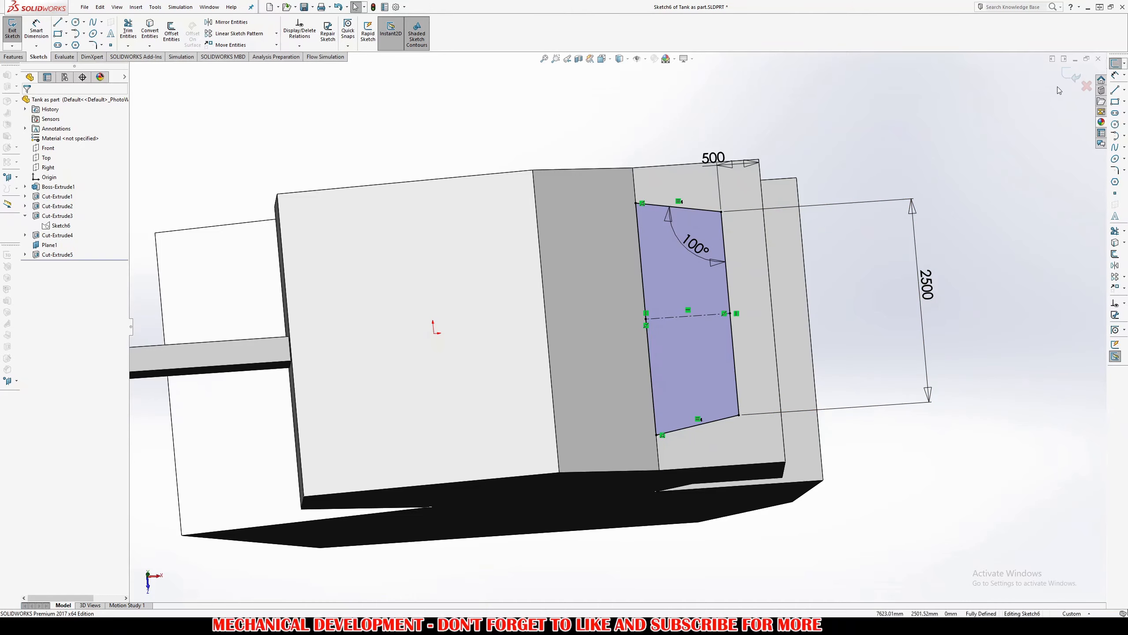
{"action": "left_click", "coordinate": [1067, 74]}
{"action": "mouse_move", "coordinate": [872, 251]}
{"action": "middle_mouse_down"}
{"action": "mouse_move", "coordinate": [713, 310]}
{"action": "mouse_move", "coordinate": [647, 184]}
{"action": "mouse_move", "coordinate": [628, 297]}
{"action": "mouse_move", "coordinate": [650, 384]}
{"action": "mouse_move", "coordinate": [801, 269]}
{"action": "mouse_move", "coordinate": [738, 423]}
{"action": "mouse_move", "coordinate": [752, 498]}
{"action": "mouse_move", "coordinate": [700, 414]}
{"action": "mouse_move", "coordinate": [687, 433]}
{"action": "middle_mouse_up"}
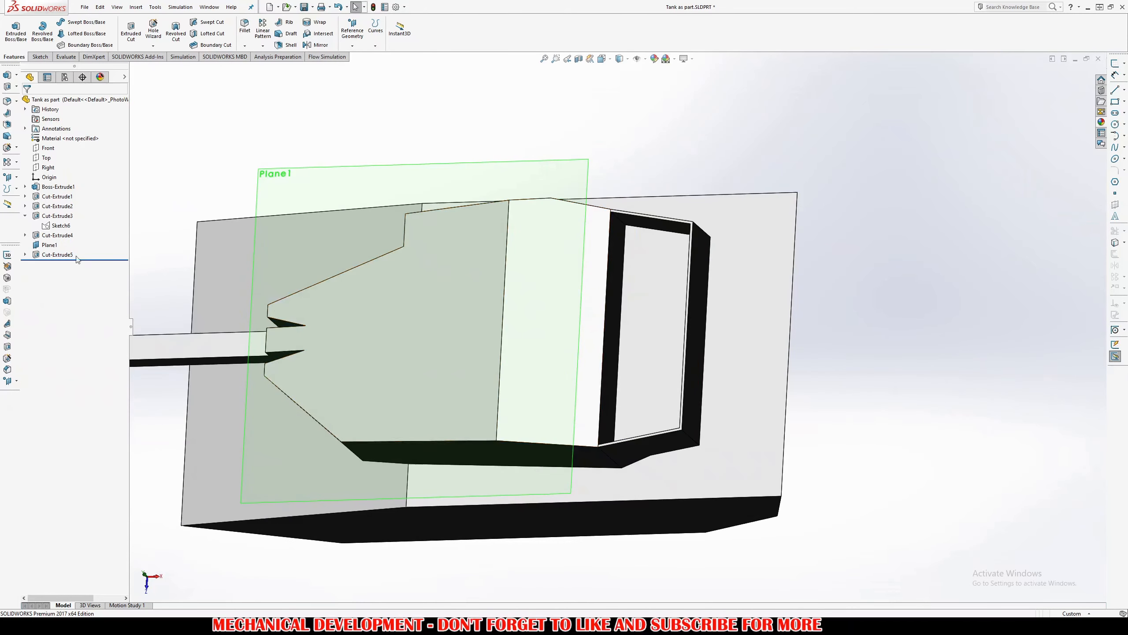
Edit the rear recess sketch again, setting the profile's rear edge to 2000 mm and its offset from the turret's rear edge to 150 mm
{"action": "double_click", "coordinate": [62, 226]}
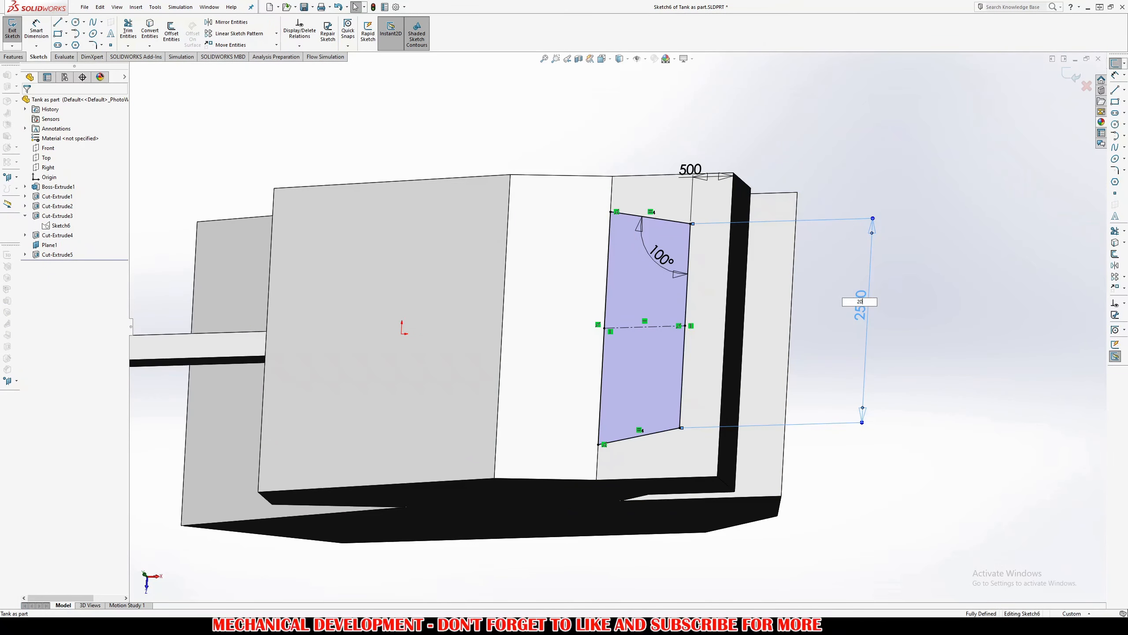
{"action": "type", "text": "2000"}
{"action": "key", "text": "Return"}
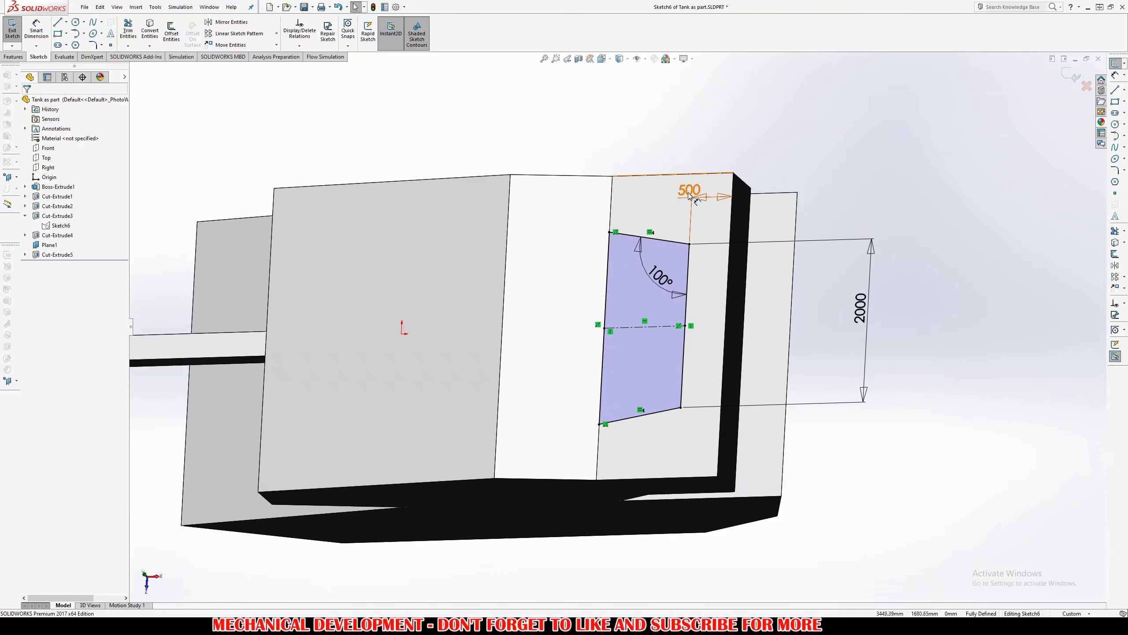
{"action": "left_click", "coordinate": [693, 192]}
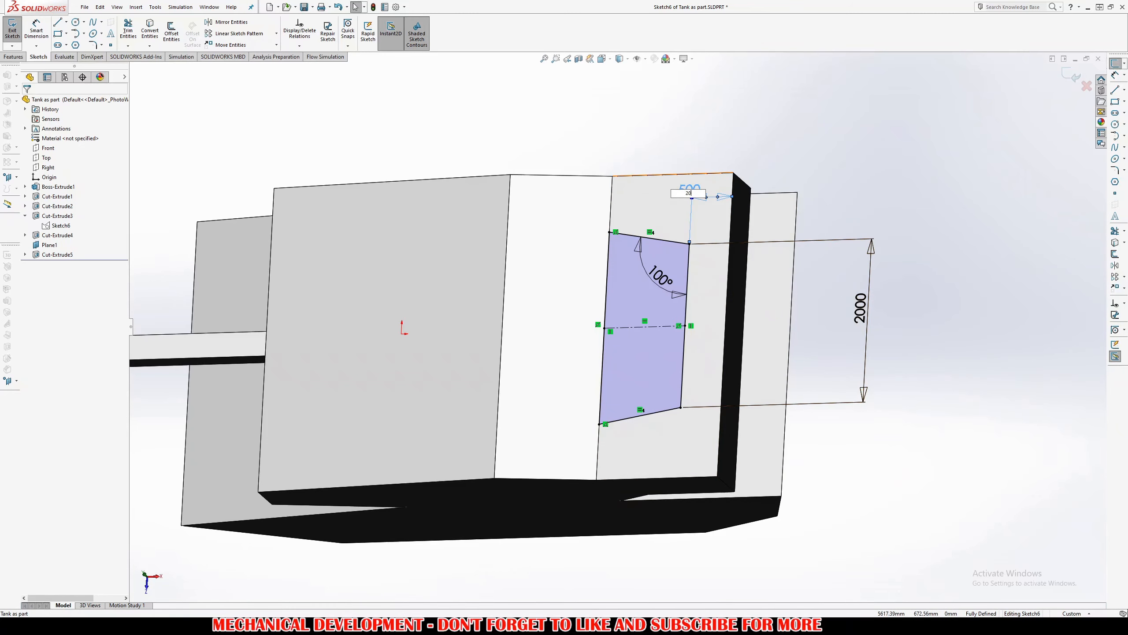
{"action": "type", "text": "0"}
{"action": "key", "text": "Return"}
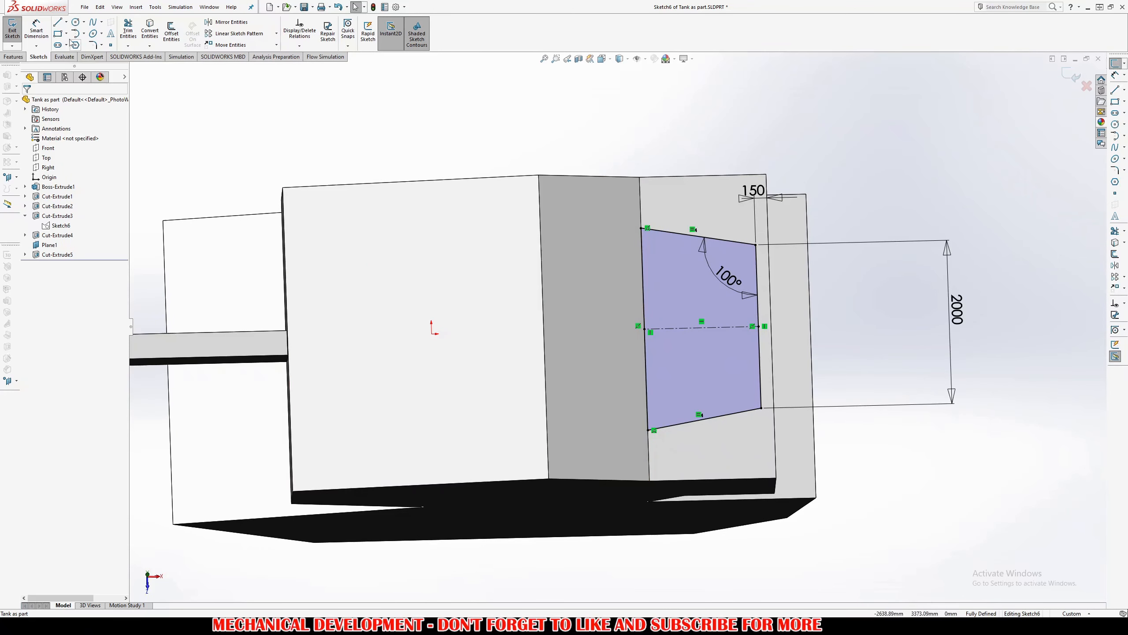
Trim the upper half of the recess profile's front edge and sketch a smaller inner outline with slanted sides about 782 mm and 816 mm long
{"action": "left_click", "coordinate": [128, 29]}
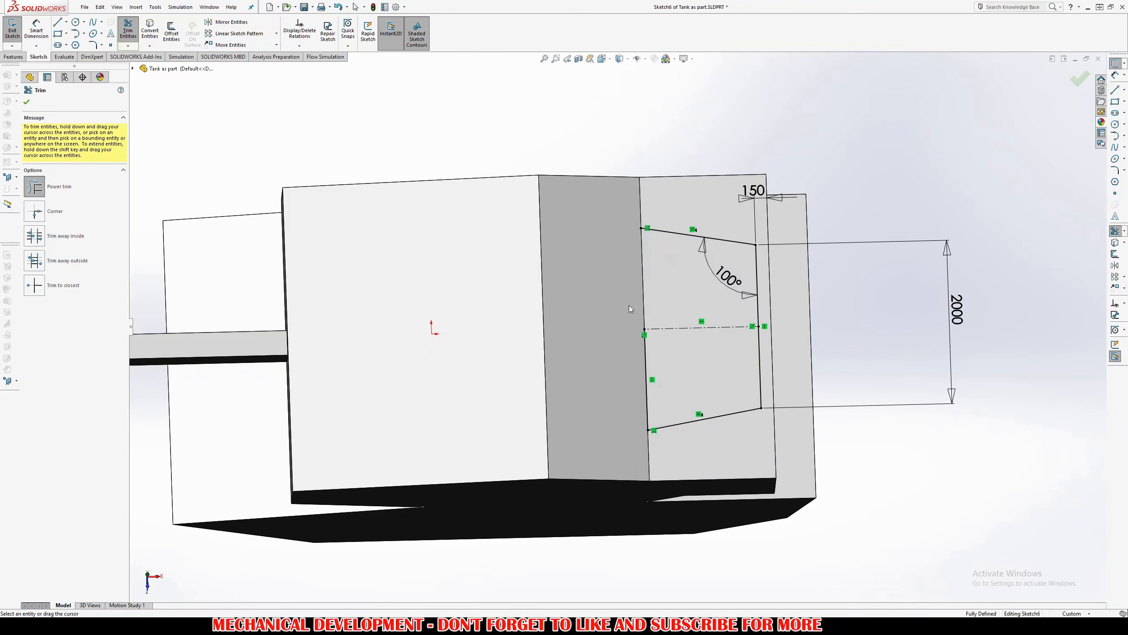
{"action": "key", "text": "l"}
{"action": "left_click", "coordinate": [641, 228]}
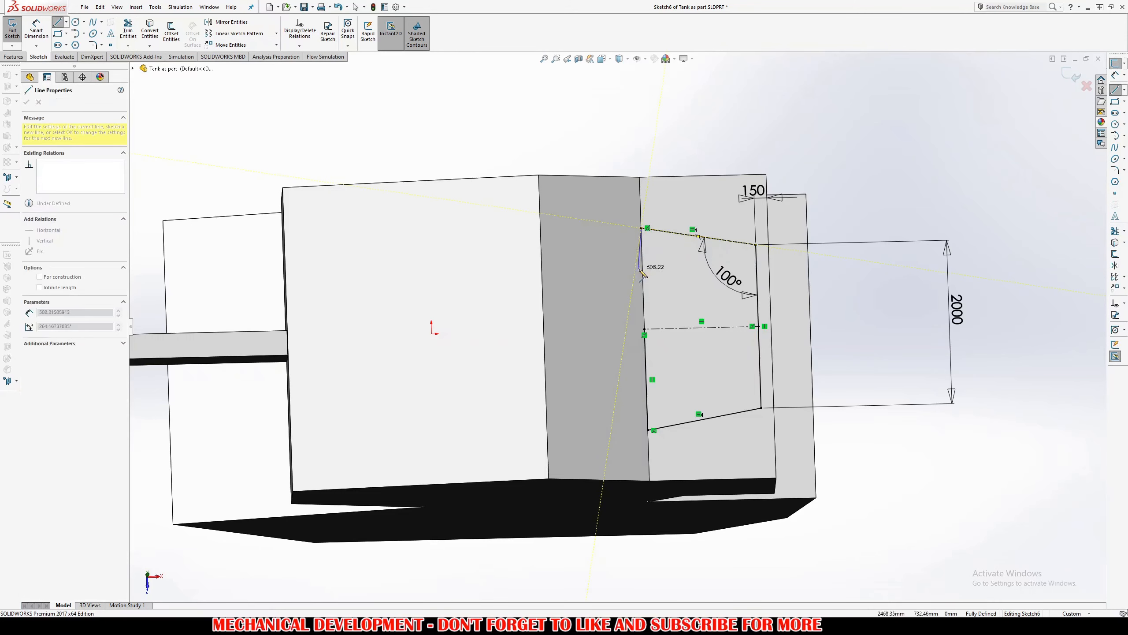
{"action": "left_click", "coordinate": [643, 269]}
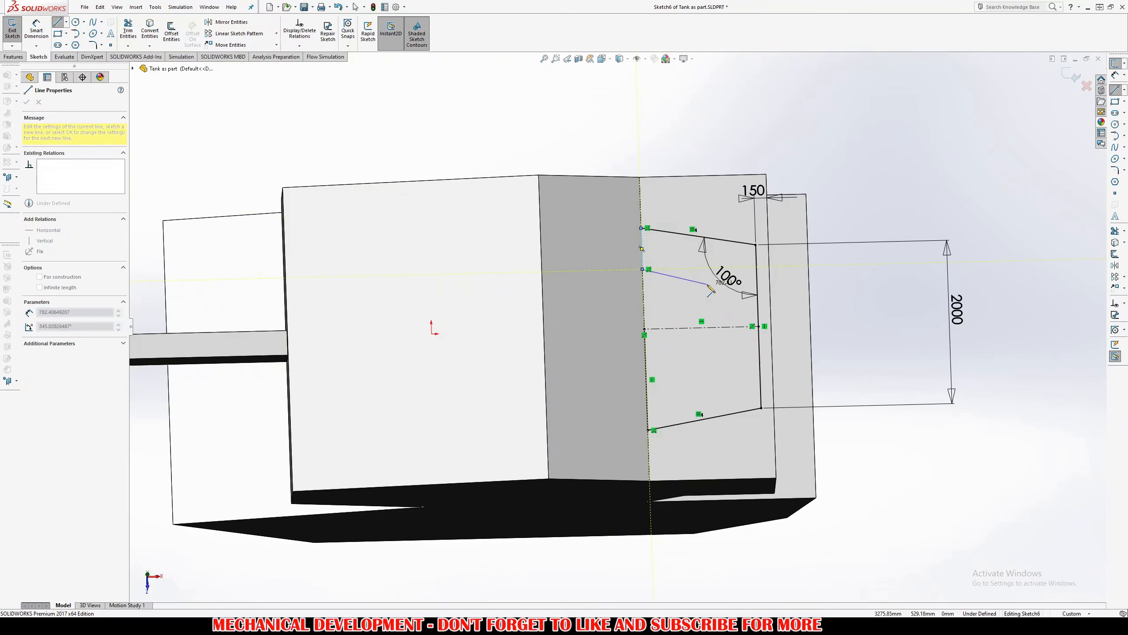
{"action": "left_click", "coordinate": [707, 283]}
{"action": "left_click", "coordinate": [709, 366]}
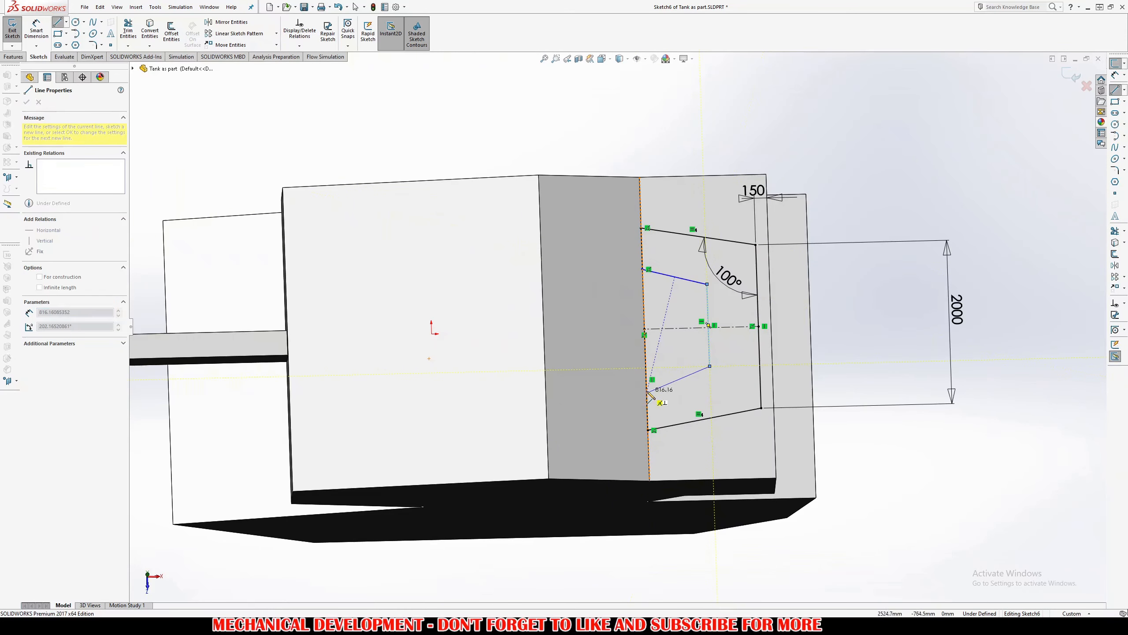
{"action": "left_click", "coordinate": [647, 393]}
{"action": "key", "text": "Escape"}
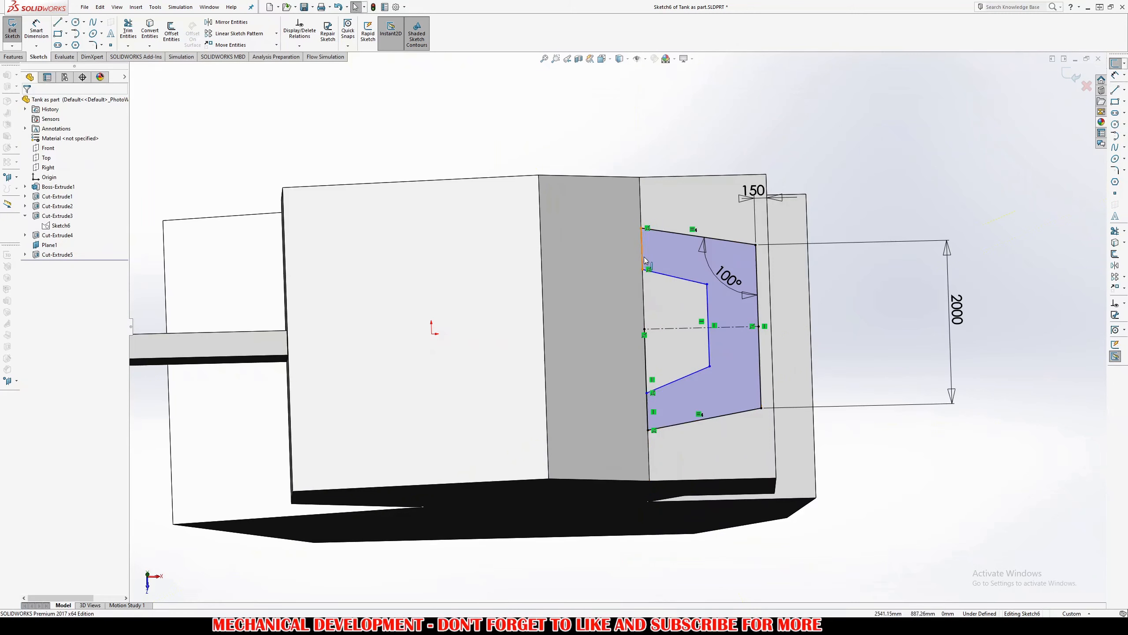
Add an equal relation between the short upper segment and the lower segment of the recess profile's front edge
{"action": "left_click", "coordinate": [644, 260]}
{"action": "left_click", "coordinate": [651, 416], "text": "ctrl"}
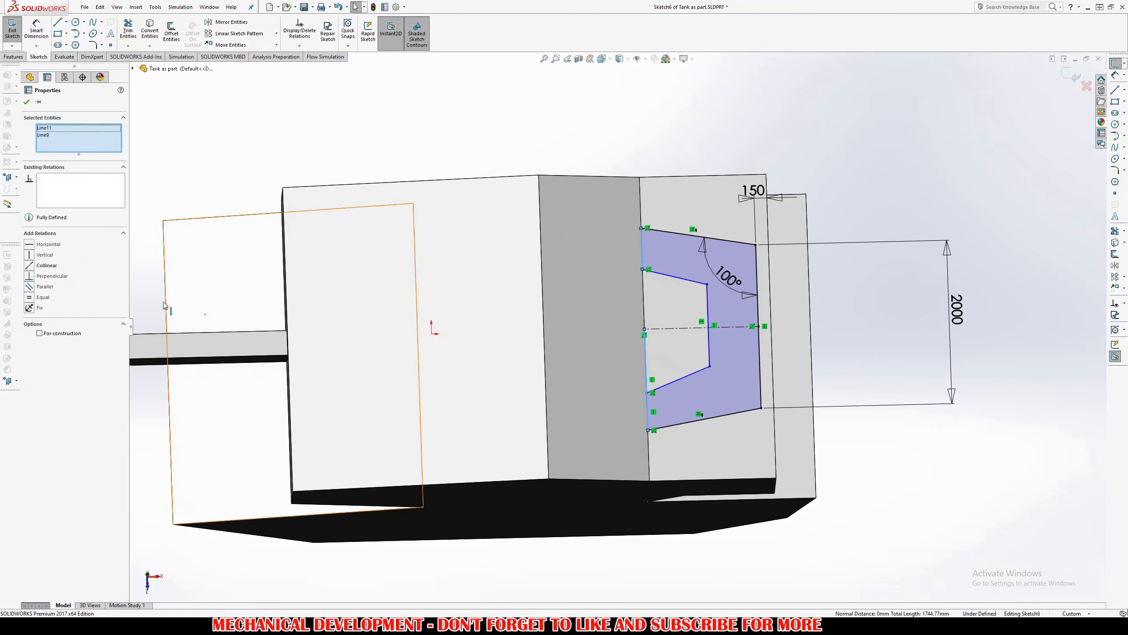
{"action": "left_click", "coordinate": [30, 297]}
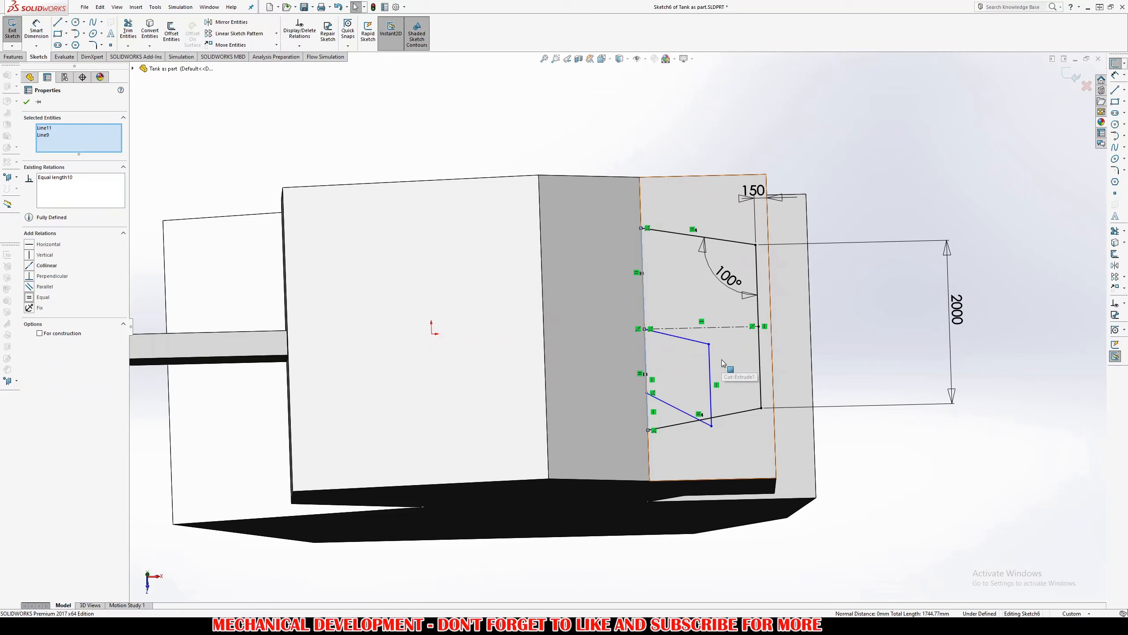
Try to move the centreline's front endpoint along the recess profile's front edge, deleting its relation there
{"action": "key", "text": "ctrl+8"}
{"action": "scroll", "coordinate": [723, 368], "scroll_direction": "down", "scroll_amount": 5}
{"action": "key", "text": "Escape"}
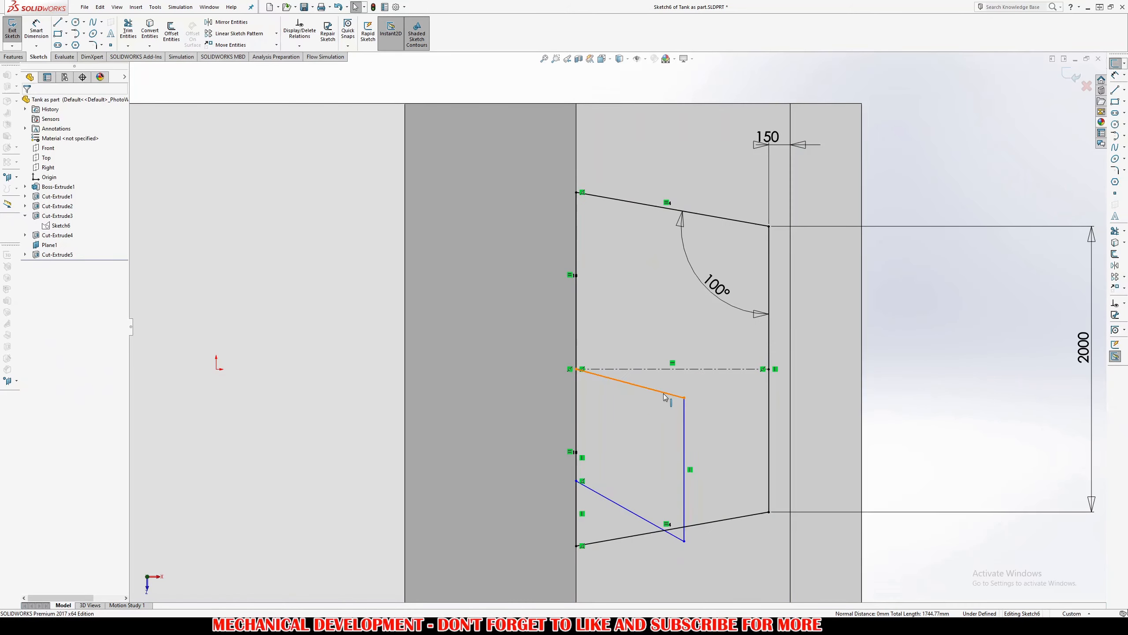
{"action": "left_click", "coordinate": [665, 396]}
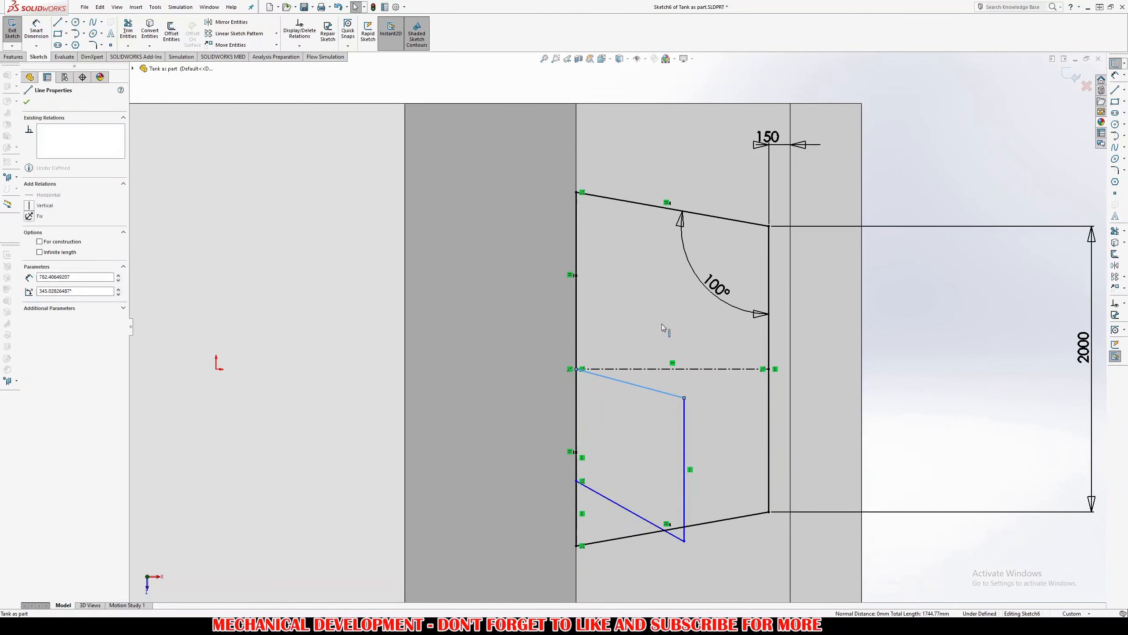
{"action": "left_click_drag", "start_coordinate": [576, 369], "coordinate": [582, 278]}
{"action": "left_click", "coordinate": [569, 370]}
{"action": "key", "text": "Delete"}
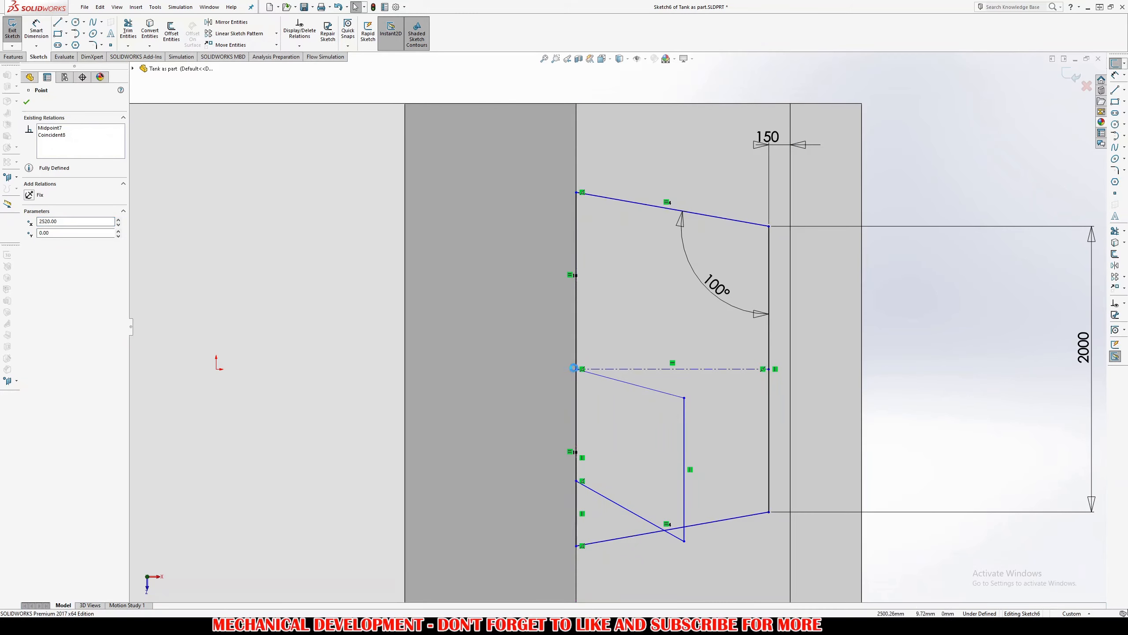
{"action": "mouse_move", "coordinate": [576, 370]}
{"action": "left_mouse_down"}
{"action": "mouse_move", "coordinate": [577, 298]}
{"action": "mouse_move", "coordinate": [579, 358]}
{"action": "left_mouse_up"}
Undo the last sketch edits, including the equal relation between the two segments of the recess profile's front edge
{"action": "key", "text": "ctrl+z"}
{"action": "key", "text": "ctrl+z"}
{"action": "key", "text": "ctrl+z"}
{"action": "key", "text": "ctrl+z"}
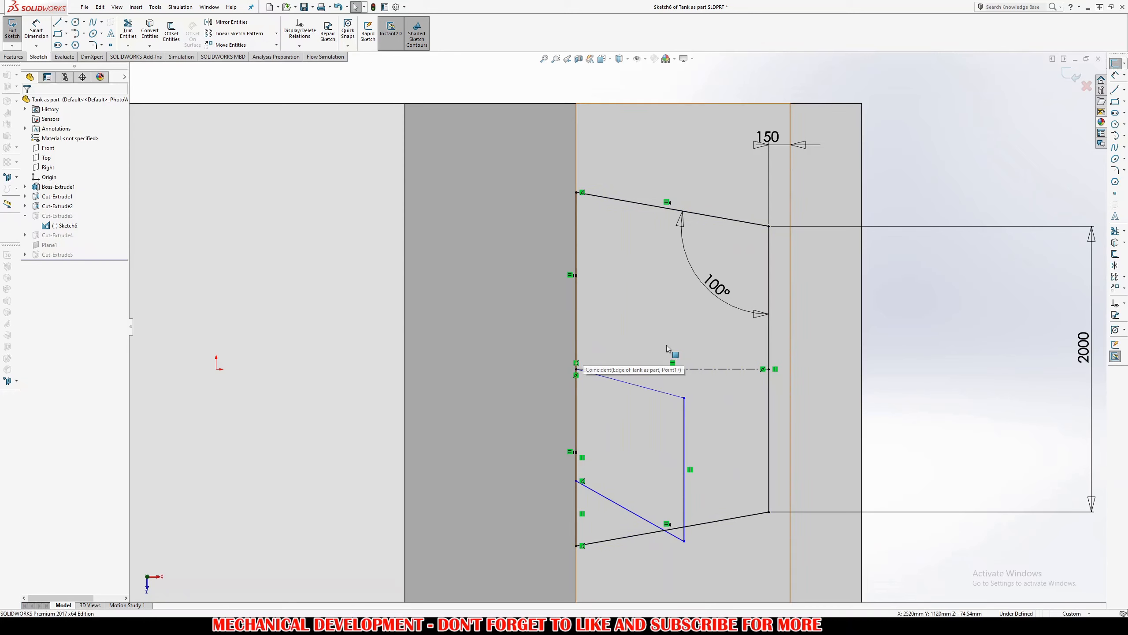
{"action": "key", "text": "ctrl+z"}
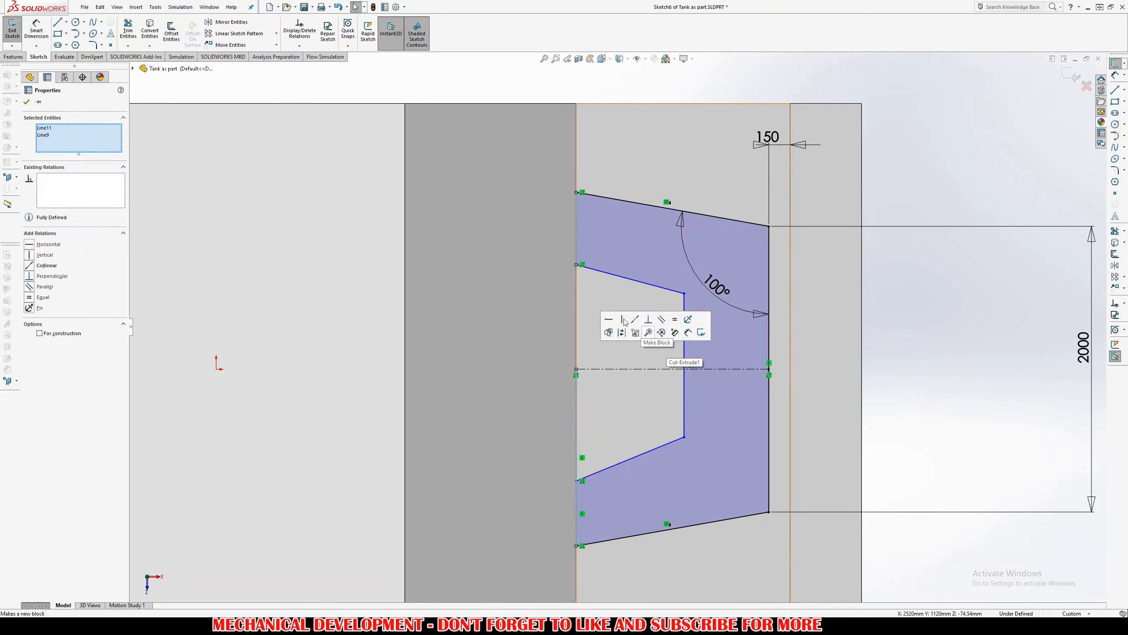
Trim the recess profile's front edge between the centreline and the inner outline's lower corner
{"action": "key", "text": "Escape"}
{"action": "left_click", "coordinate": [576, 408]}
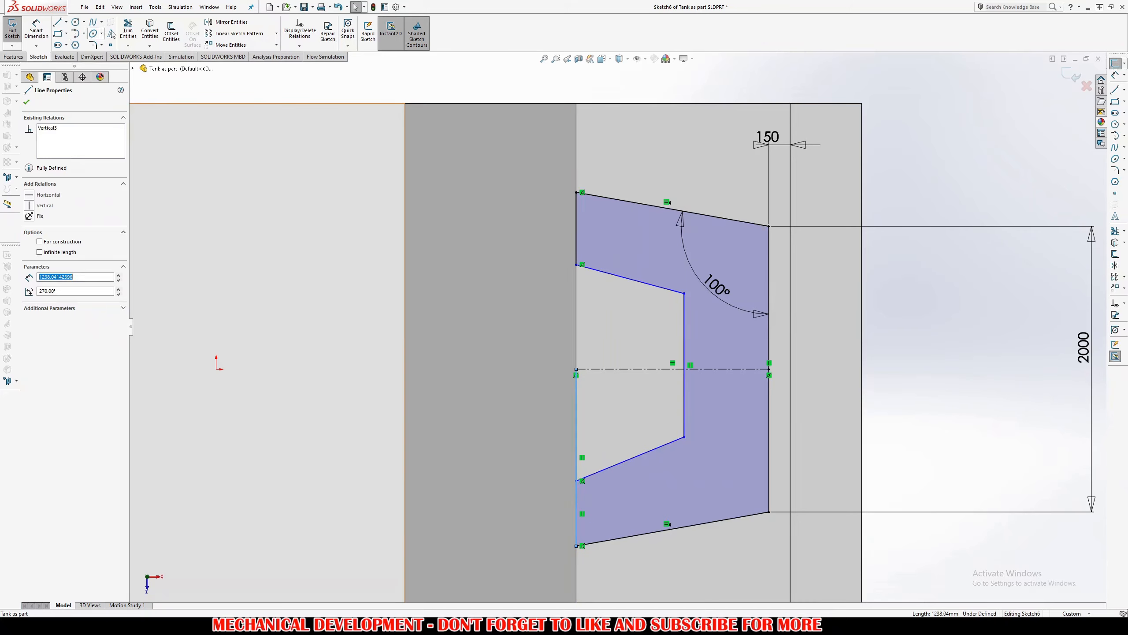
{"action": "left_click", "coordinate": [125, 30]}
{"action": "key", "text": "Escape"}
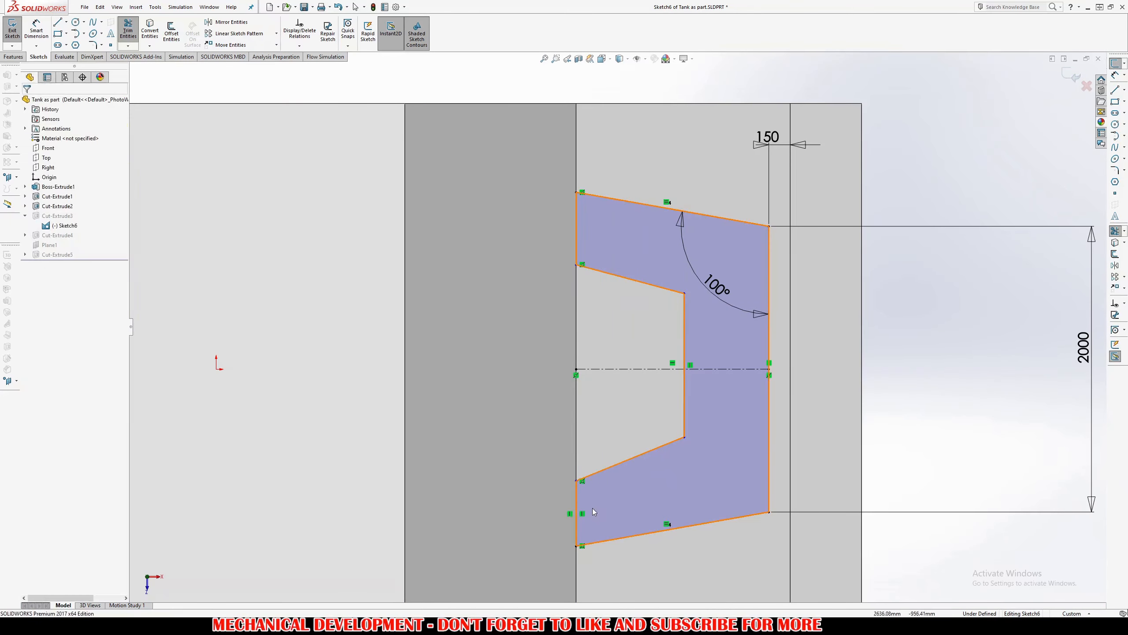
Add an equal relation between the two remaining upper and lower segments of the recess profile's front edge
{"action": "left_click", "coordinate": [576, 506]}
{"action": "left_click", "coordinate": [575, 244], "text": "ctrl"}
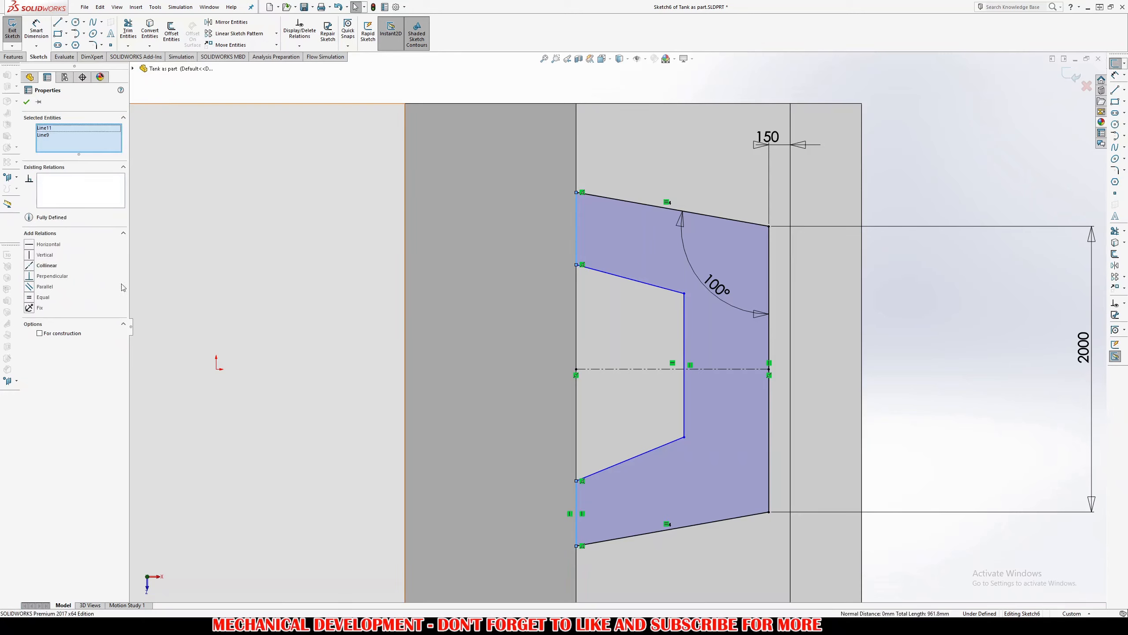
{"action": "left_click", "coordinate": [42, 297]}
{"action": "key", "text": "Escape"}
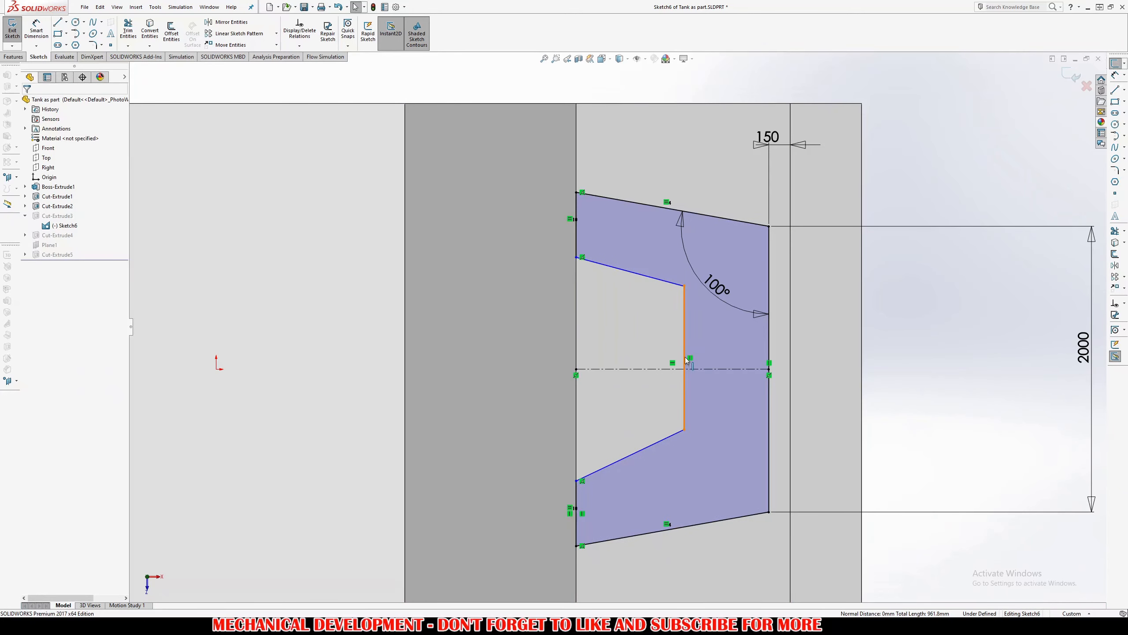
Make the midpoint of the inner outline's vertical edge coincident with the horizontal centreline
{"action": "left_click", "coordinate": [685, 358]}
{"action": "left_click", "coordinate": [684, 357], "text": "ctrl"}
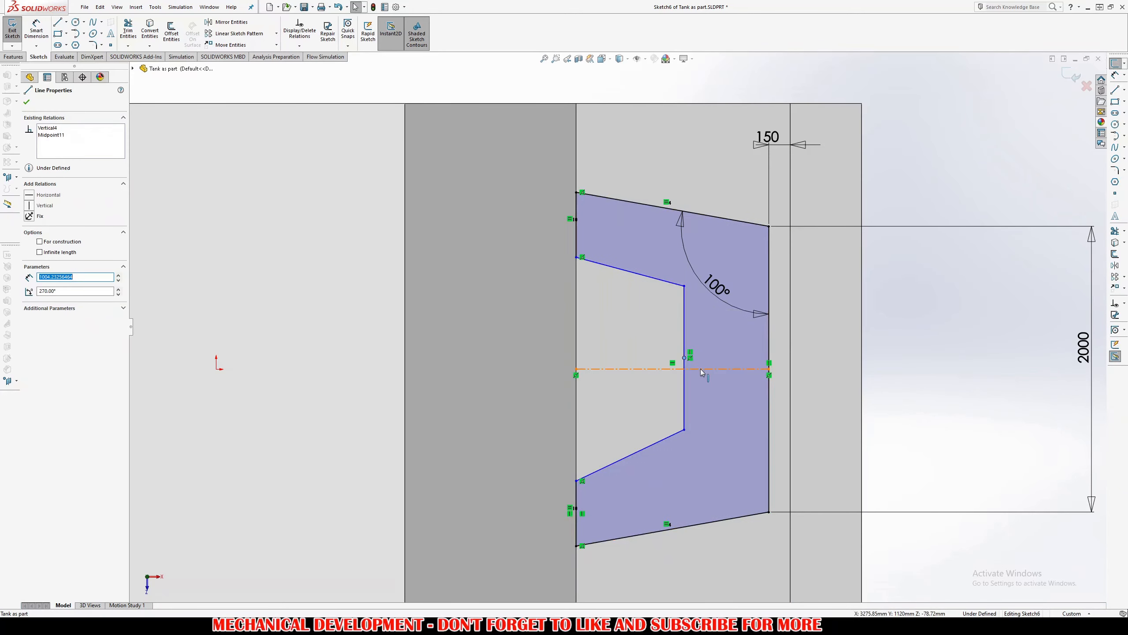
{"action": "left_click", "coordinate": [696, 369], "text": "ctrl"}
{"action": "left_click", "coordinate": [38, 254]}
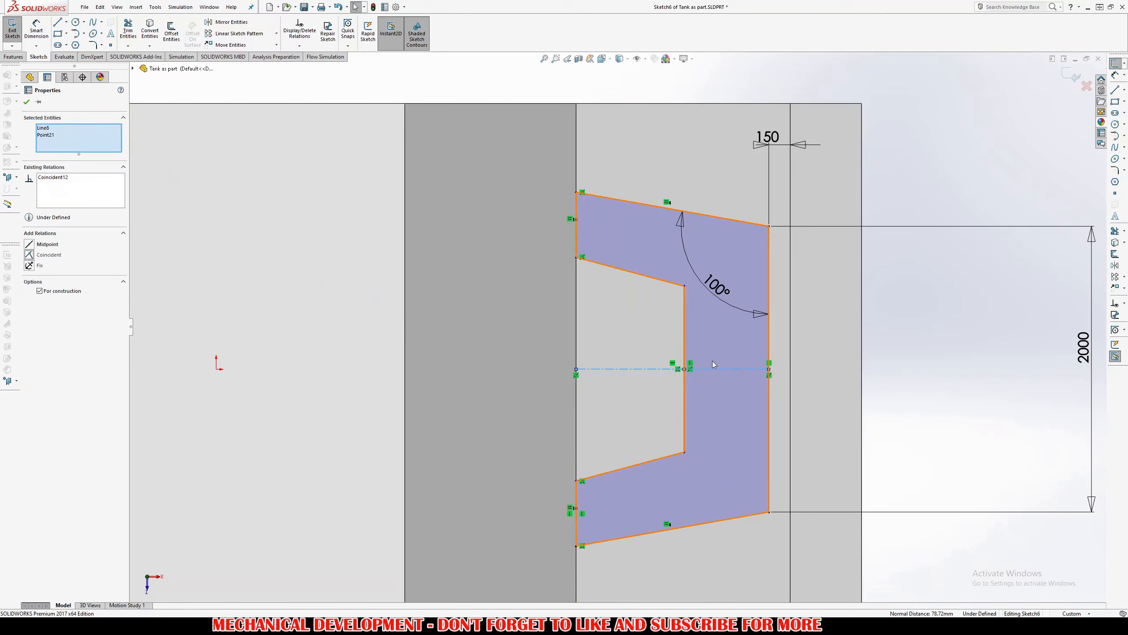
{"action": "scroll", "coordinate": [712, 361], "scroll_direction": "up", "scroll_amount": 4}
{"action": "scroll", "coordinate": [712, 361], "scroll_direction": "down", "scroll_amount": 1}
{"action": "key", "text": "Escape"}
Dimension the inner outline's vertical edge 500 mm from the recess profile's front edge
{"action": "key", "text": "d"}
{"action": "left_click", "coordinate": [634, 318]}
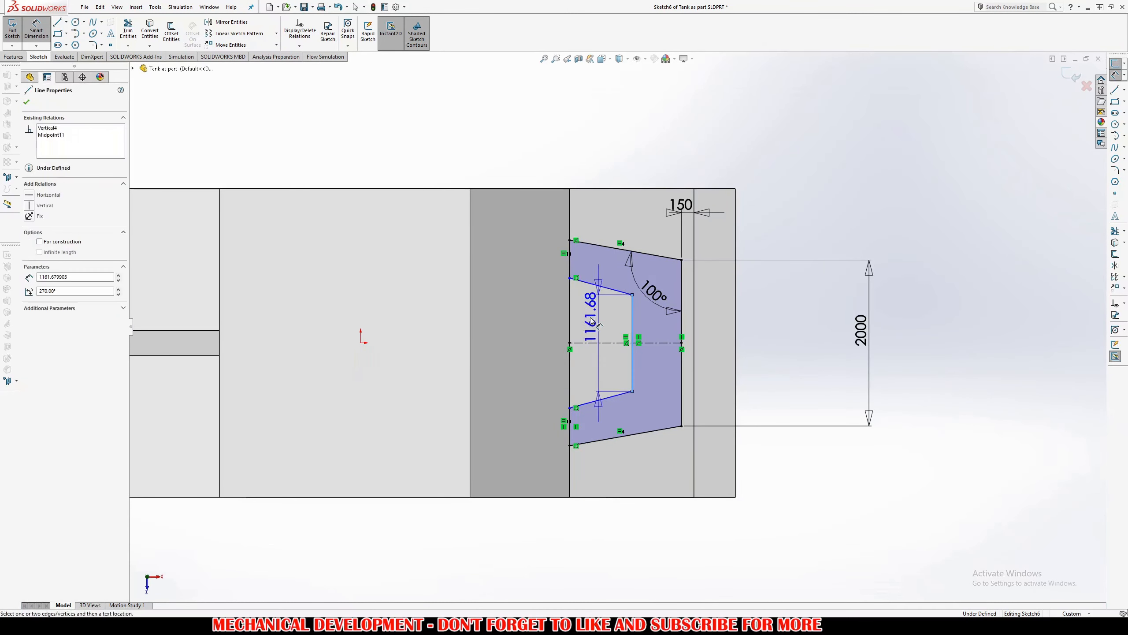
{"action": "left_click", "coordinate": [570, 319]}
{"action": "left_click", "coordinate": [599, 319]}
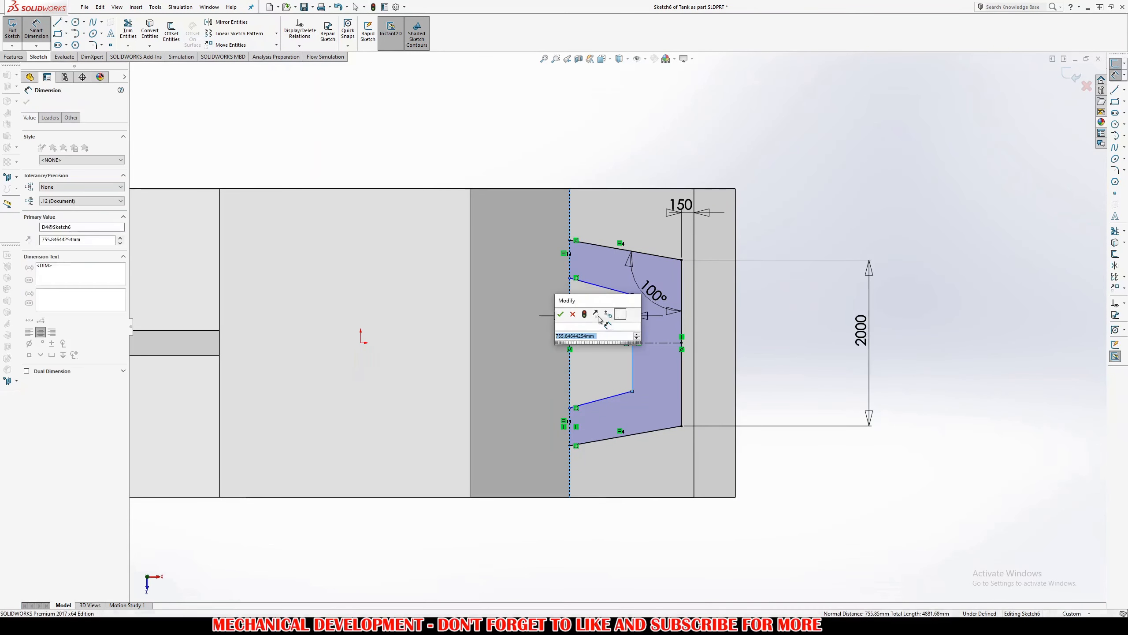
{"action": "type", "text": "500"}
{"action": "key", "text": "Return"}
{"action": "key", "text": "Escape"}
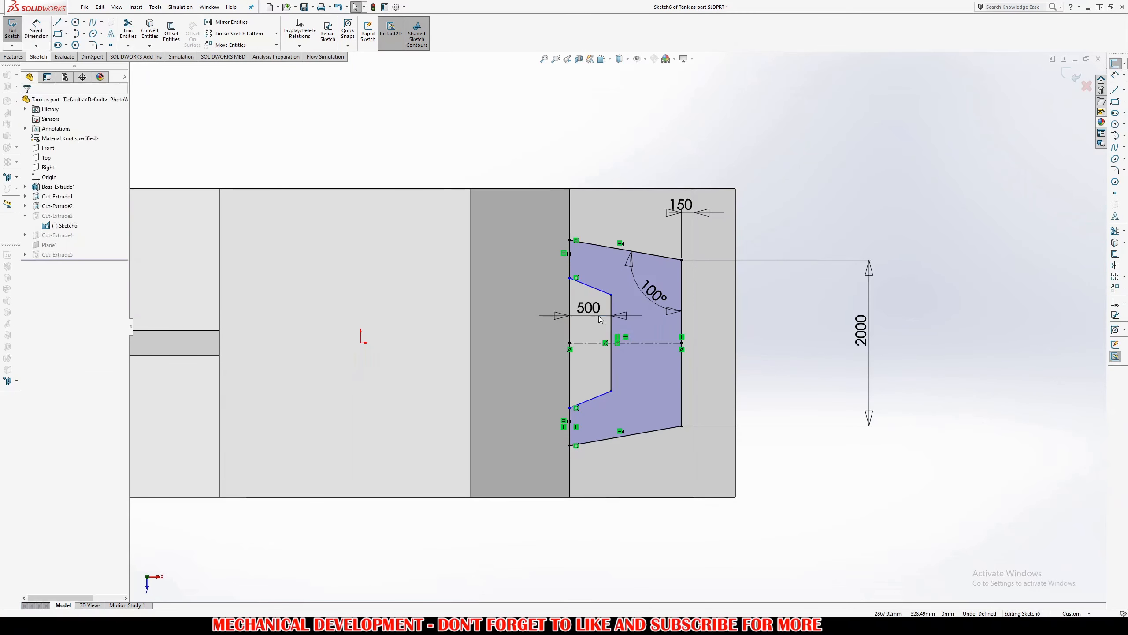
Add a parallel relation between the inner outline's upper slanted edge and the recess profile's upper outer edge
{"action": "scroll", "coordinate": [611, 302], "scroll_direction": "down", "scroll_amount": 3}
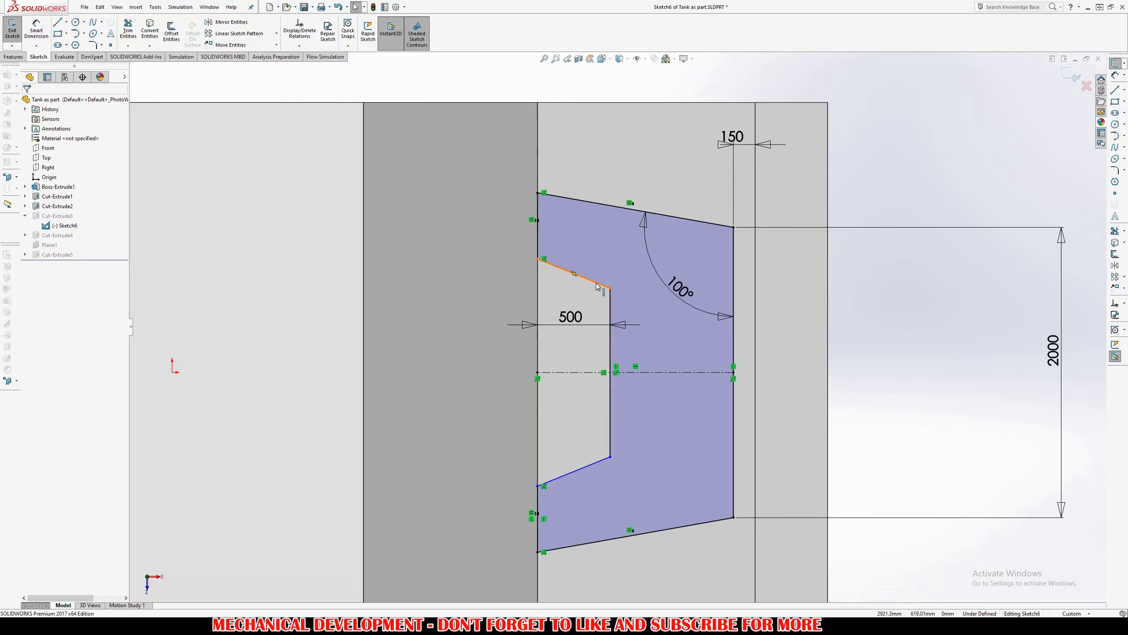
{"action": "left_click", "coordinate": [596, 283]}
{"action": "left_click", "coordinate": [591, 202], "text": "ctrl"}
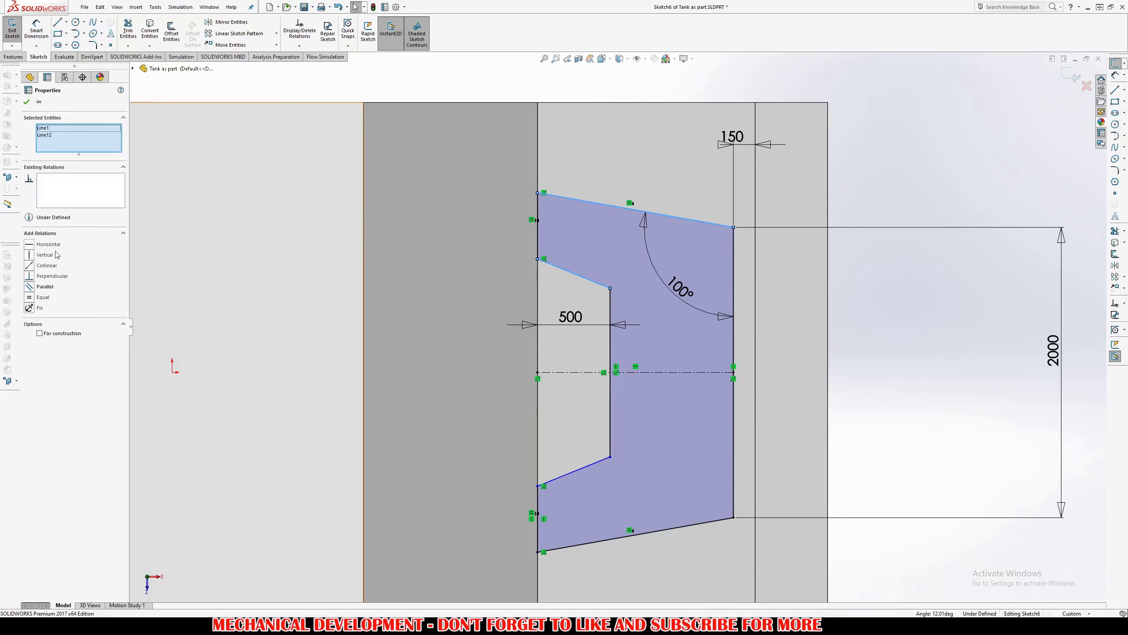
{"action": "left_click", "coordinate": [44, 286]}
{"action": "left_click", "coordinate": [599, 445]}
{"action": "left_click", "coordinate": [591, 475]}
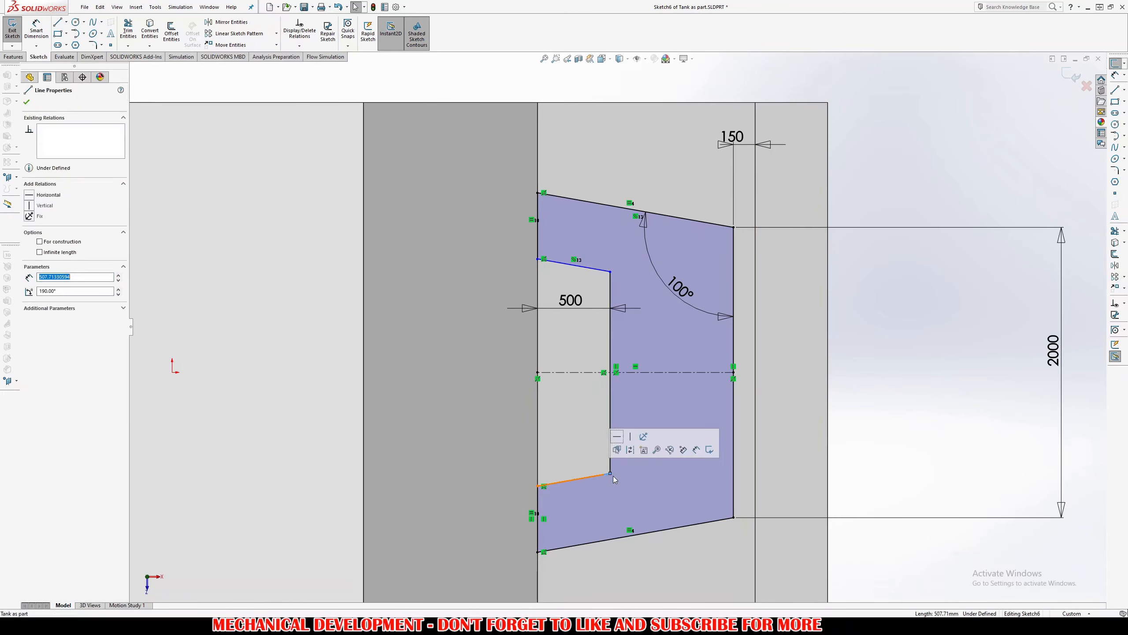
{"action": "mouse_move", "coordinate": [610, 473]}
{"action": "left_mouse_down"}
{"action": "mouse_move", "coordinate": [657, 474]}
{"action": "mouse_move", "coordinate": [640, 423]}
{"action": "mouse_move", "coordinate": [622, 437]}
{"action": "mouse_move", "coordinate": [619, 466]}
{"action": "left_mouse_up"}
{"action": "right_click_drag", "start_coordinate": [619, 466], "coordinate": [617, 444]}
{"action": "left_click", "coordinate": [588, 469]}
{"action": "left_click", "coordinate": [606, 539]}
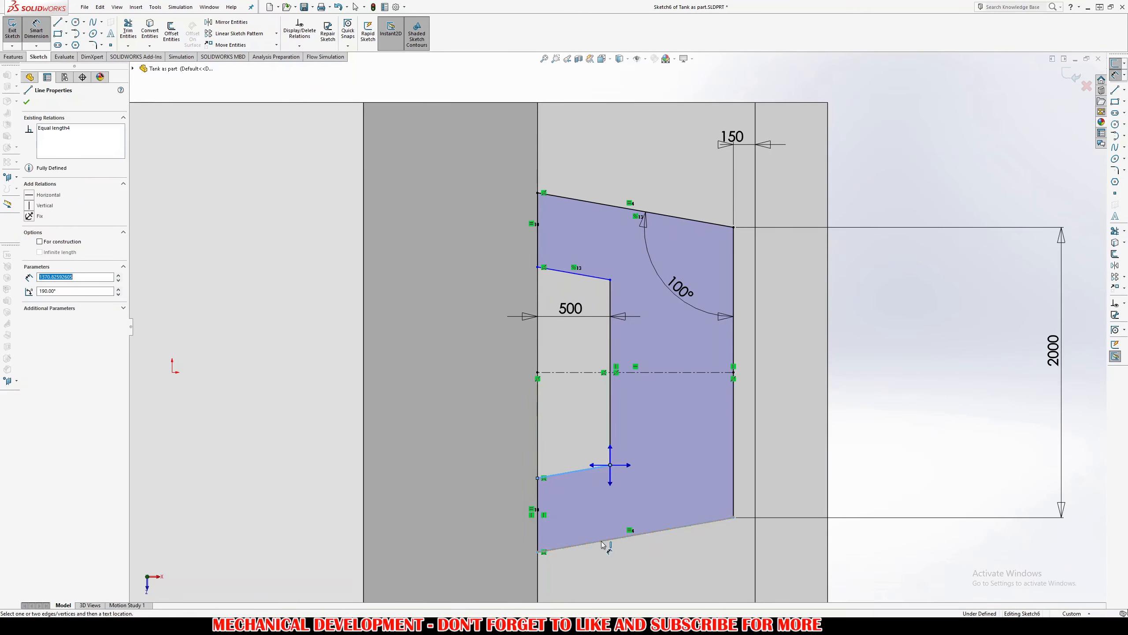
{"action": "key", "text": "Escape"}
Dimension the spacing between the recess profile's lower inner and outer slanted edges at 750 mm
{"action": "right_click_drag", "start_coordinate": [586, 489], "coordinate": [582, 471]}
{"action": "left_click", "coordinate": [582, 470]}
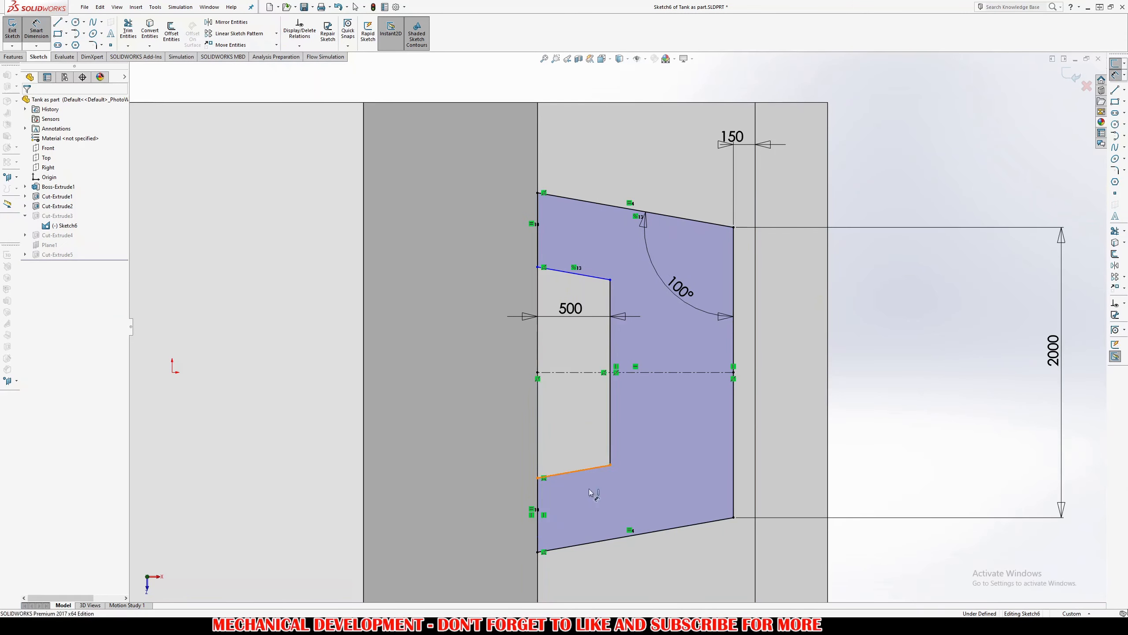
{"action": "left_click", "coordinate": [605, 535]}
{"action": "left_click", "coordinate": [491, 528]}
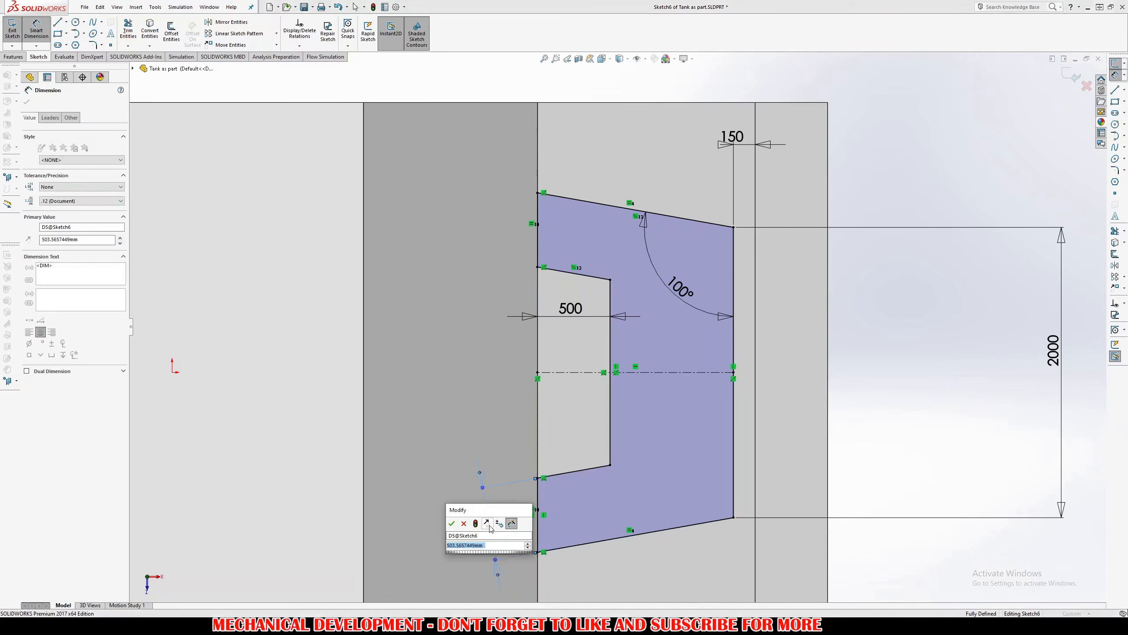
{"action": "type", "text": "750"}
{"action": "key", "text": "Return"}
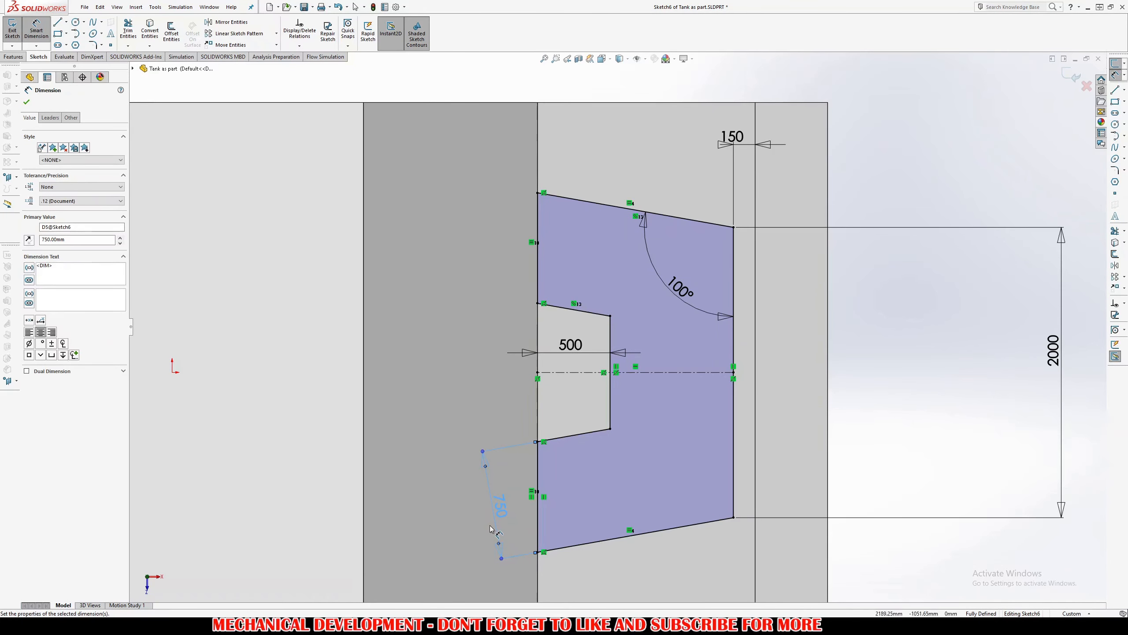
Set the spacing between the lower inner and outer slanted edges to 250 mm
{"action": "scroll", "coordinate": [509, 515], "scroll_direction": "up", "scroll_amount": 7}
{"action": "key", "text": "Escape"}
{"action": "scroll", "coordinate": [582, 378], "scroll_direction": "down", "scroll_amount": 4}
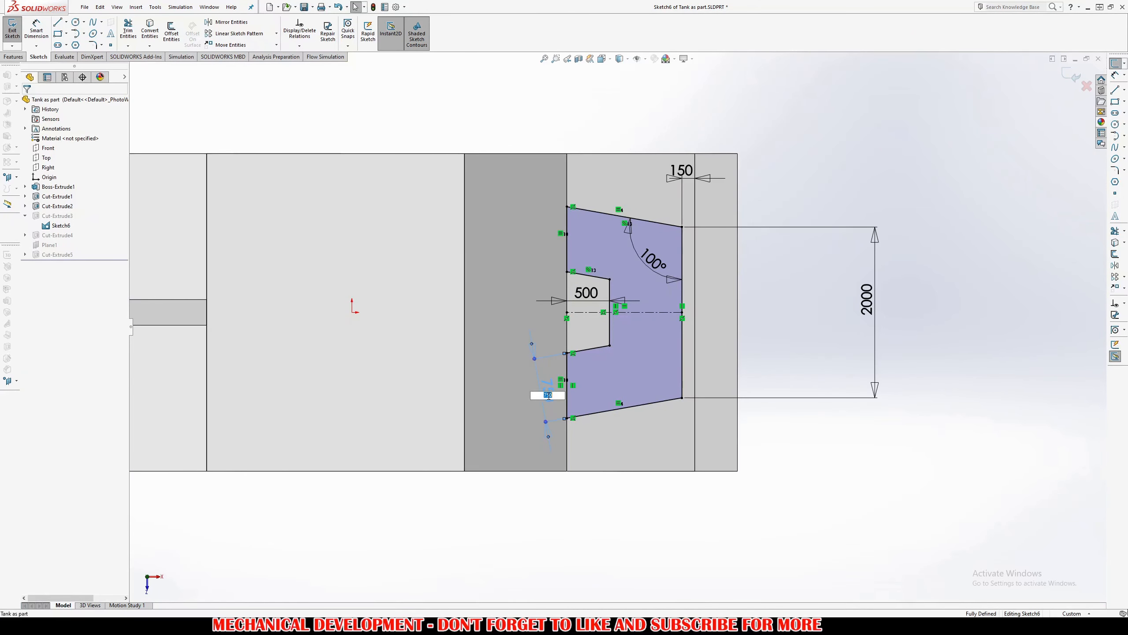
{"action": "type", "text": "250"}
{"action": "key", "text": "Return"}
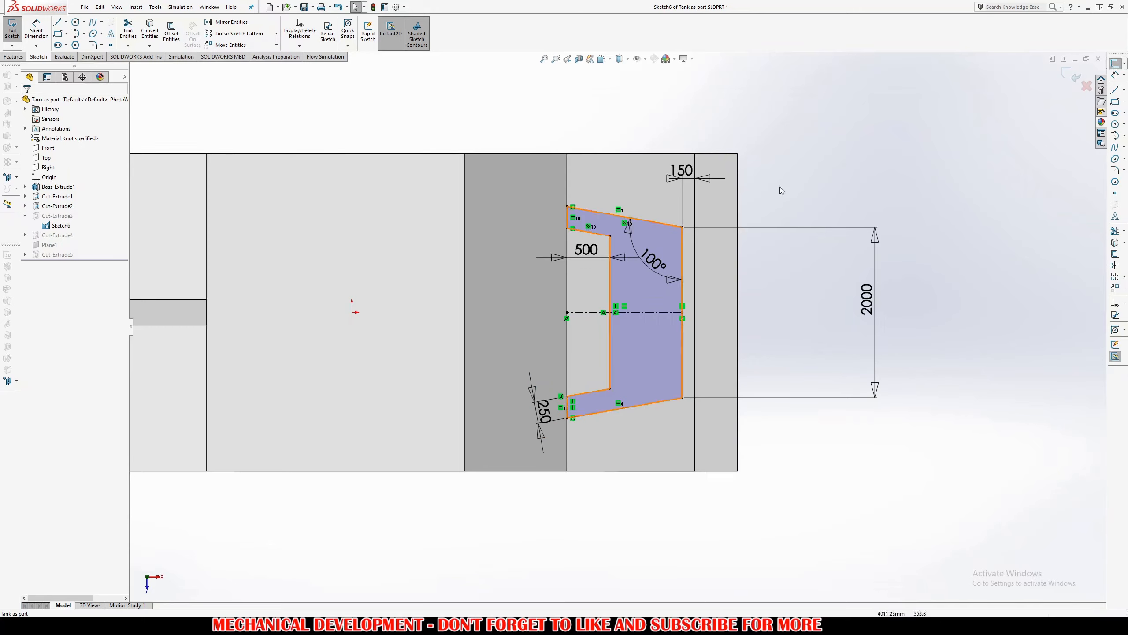
Set the spacing between the lower inner and outer slanted edges to 300 mm and exit the sketch to rebuild the turret
{"action": "left_click", "coordinate": [543, 411]}
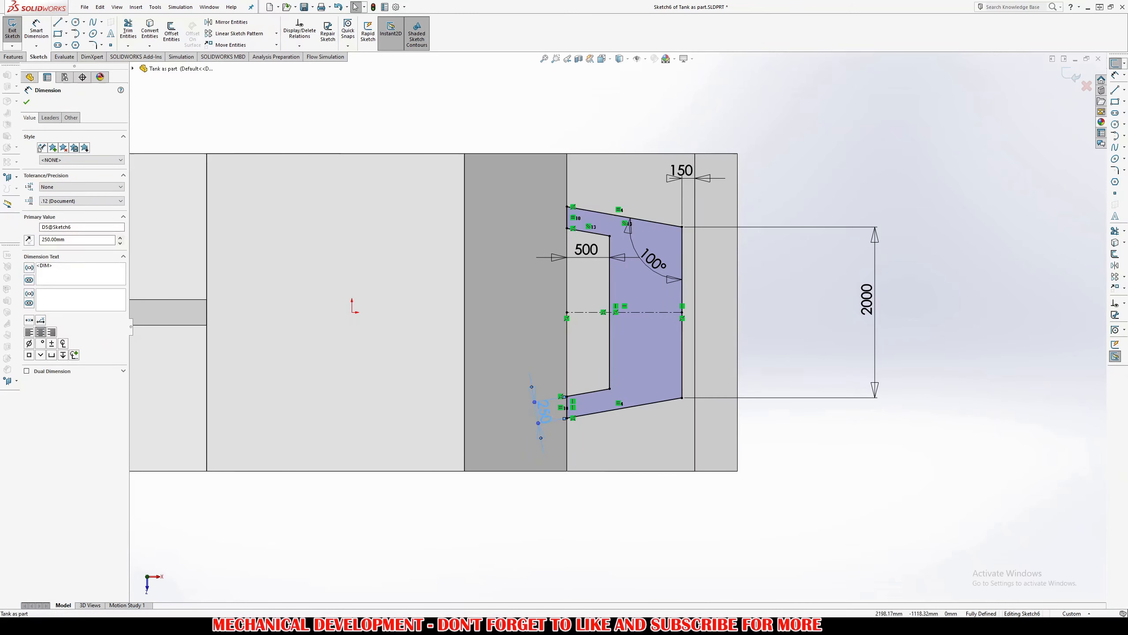
{"action": "left_click", "coordinate": [543, 411]}
{"action": "type", "text": "300"}
{"action": "key", "text": "Return"}
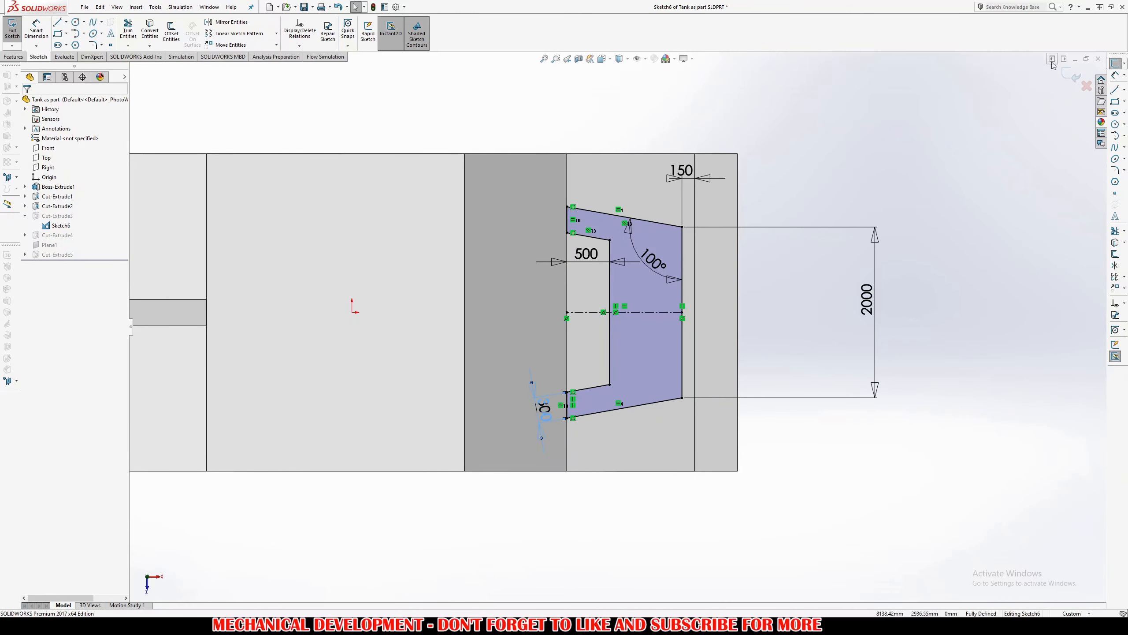
{"action": "left_click", "coordinate": [1066, 76]}
{"action": "middle_click_drag", "start_coordinate": [695, 298], "coordinate": [891, 287]}
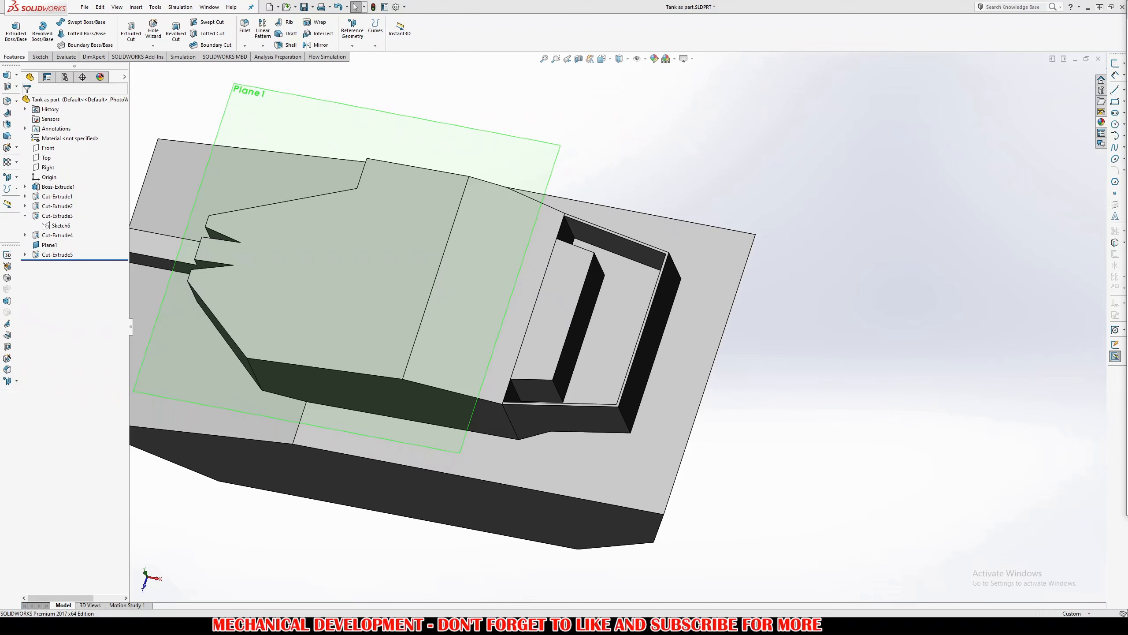
Switch to the browser, open the full-size Merkava-1-latrun-2.jpg photo, and examine the rear of the tank's turret
{"action": "key", "text": "alt+Tab"}
{"action": "left_click_drag", "start_coordinate": [809, 107], "coordinate": [553, 3]}
{"action": "middle_click", "coordinate": [827, 202]}
{"action": "scroll", "coordinate": [826, 202], "scroll_direction": "down", "scroll_amount": 5}
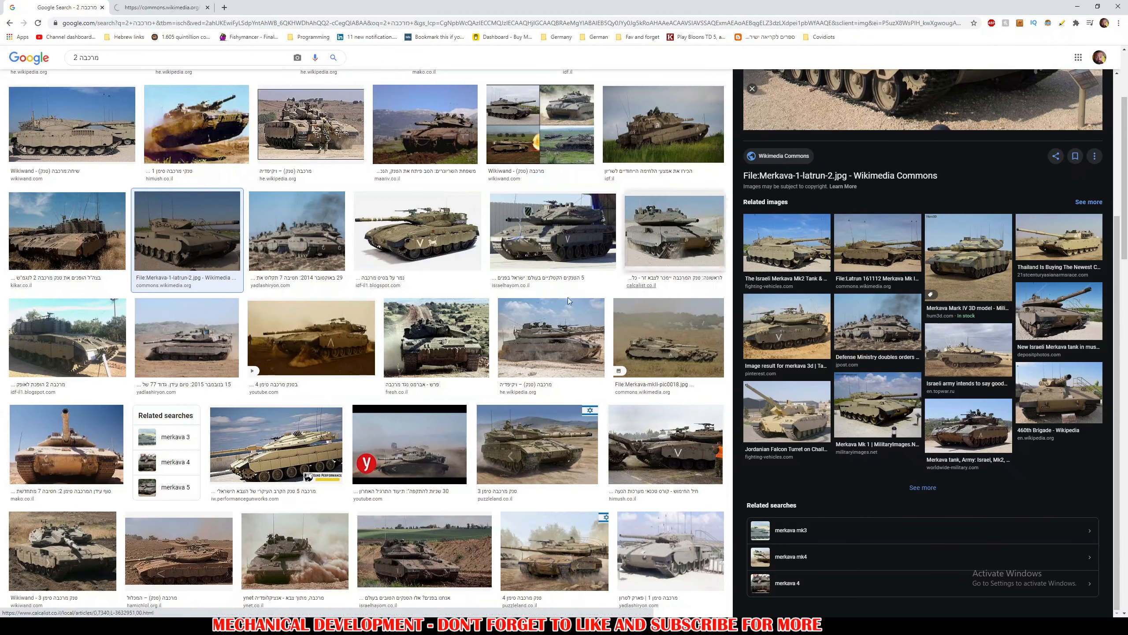
{"action": "scroll", "coordinate": [442, 342], "scroll_direction": "down", "scroll_amount": 7}
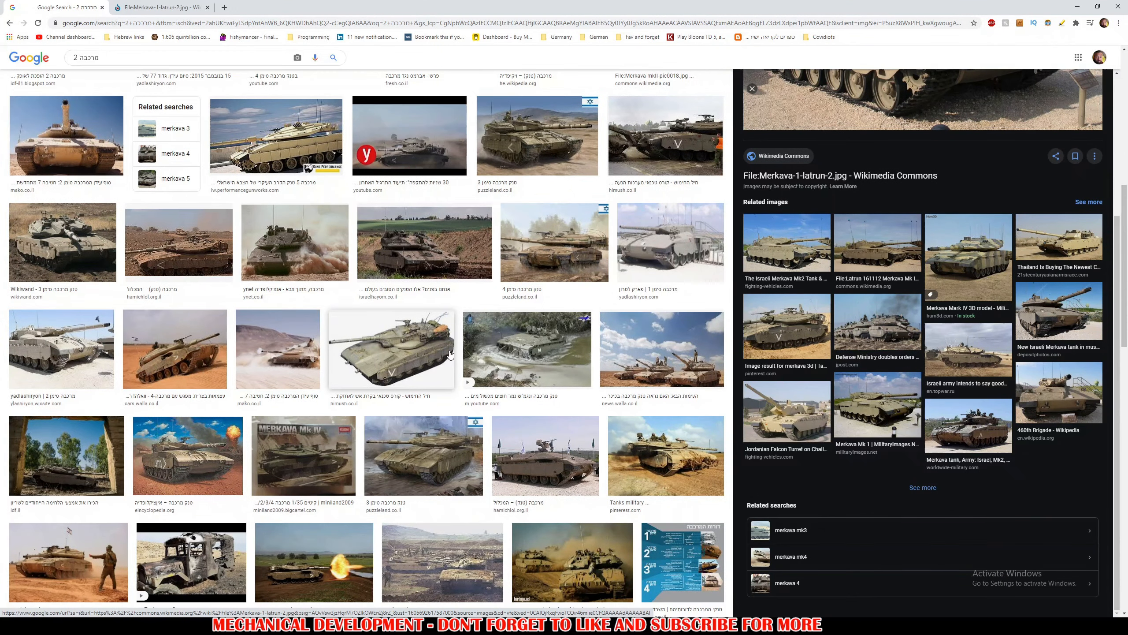
{"action": "left_click", "coordinate": [161, 7]}
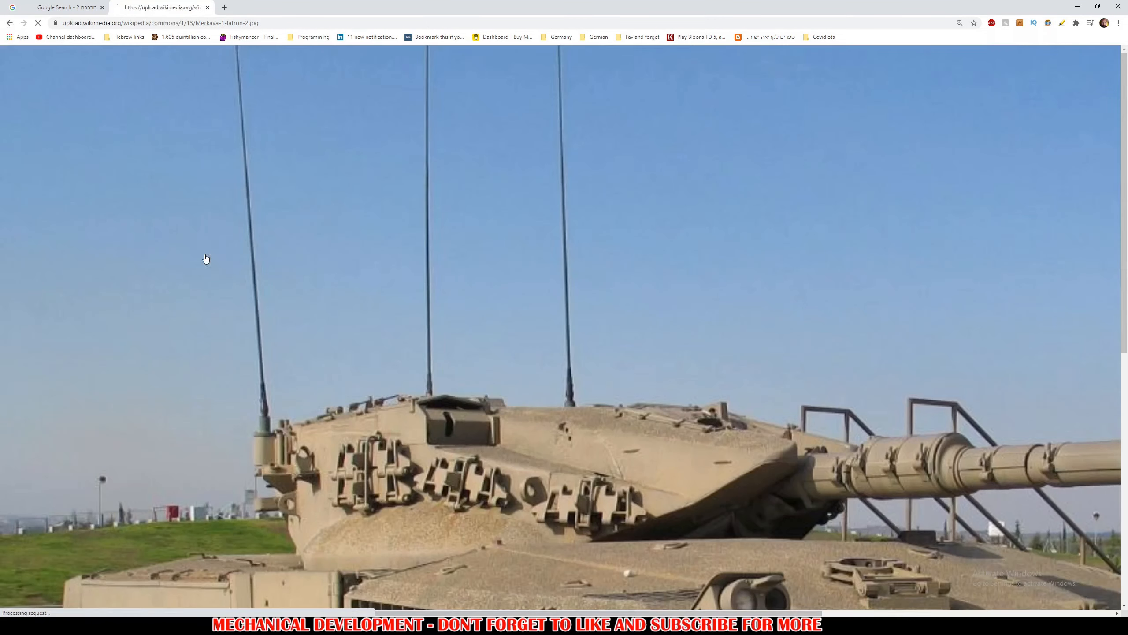
{"action": "left_click", "coordinate": [204, 257]}
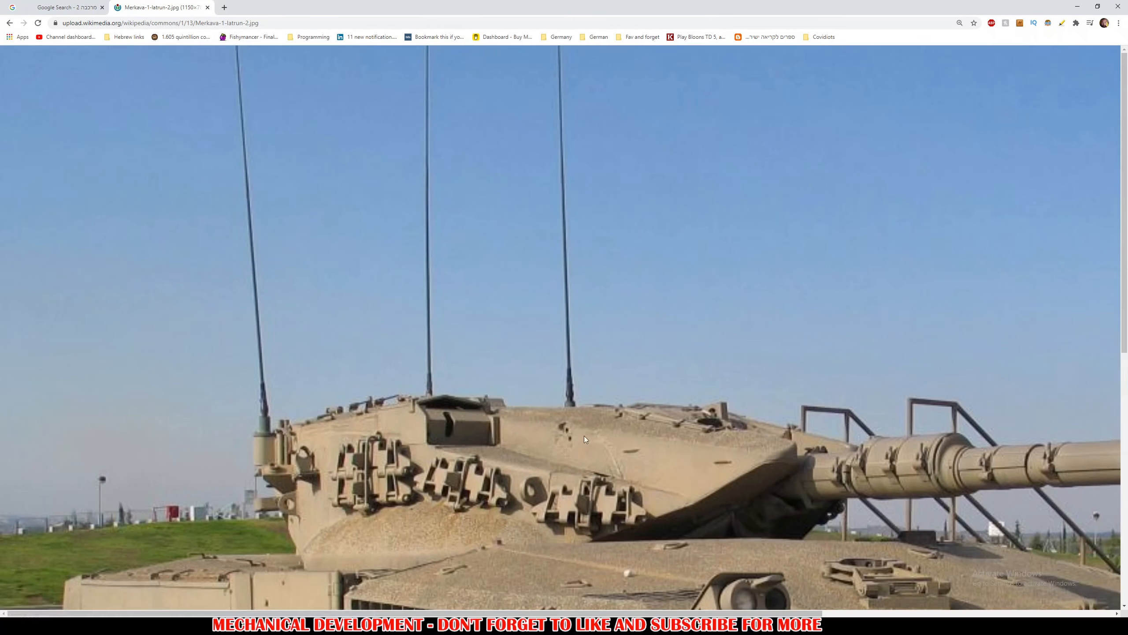
{"action": "left_click_drag", "start_coordinate": [584, 435], "coordinate": [299, 391]}
{"action": "scroll", "coordinate": [300, 391], "scroll_direction": "down", "scroll_amount": 4}
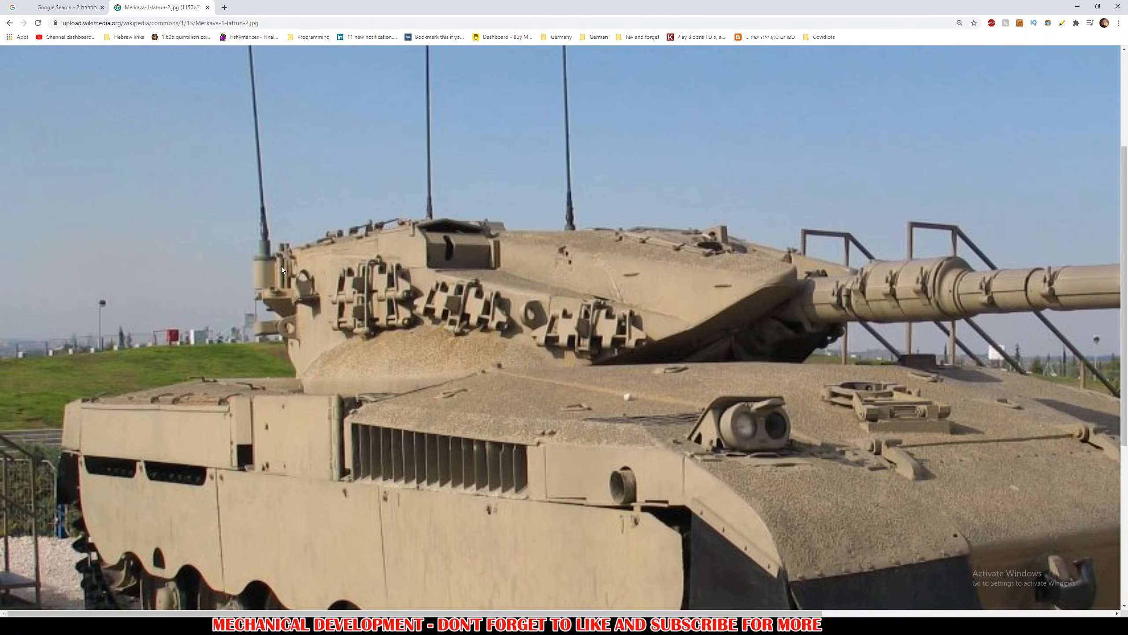
{"action": "key", "text": "alt+Tab"}
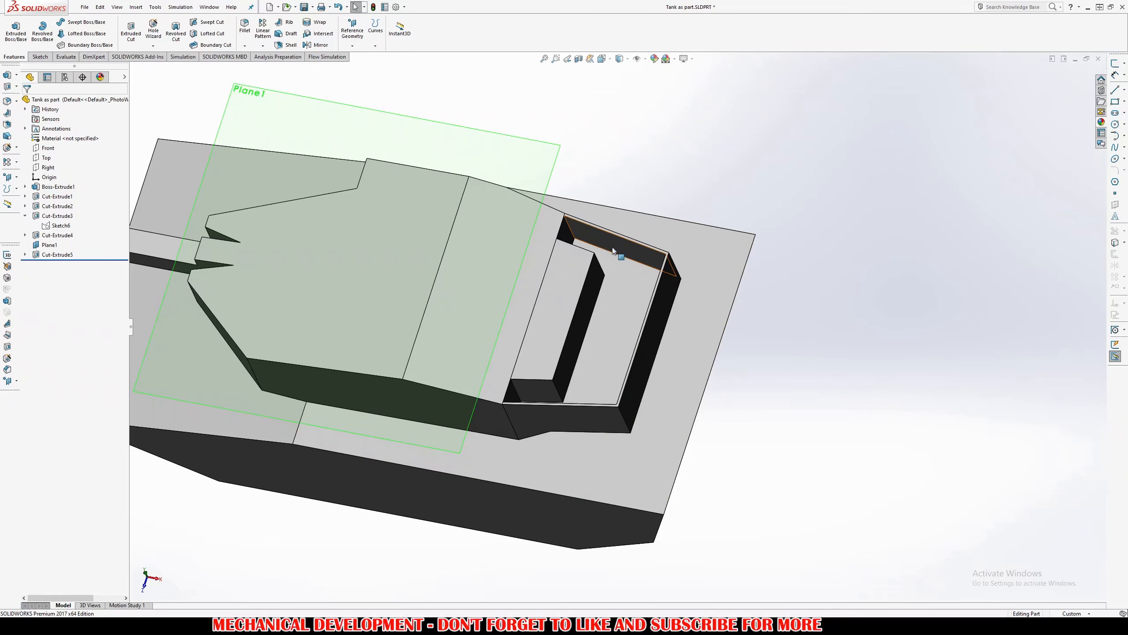
Back in SOLIDWORKS, examine the wall of the turret's rear recess up close and measure it
{"action": "middle_click_drag", "start_coordinate": [617, 287], "coordinate": [493, 191]}
{"action": "left_click", "coordinate": [600, 220]}
{"action": "middle_click_drag", "start_coordinate": [594, 217], "coordinate": [555, 178]}
{"action": "scroll", "coordinate": [614, 262], "scroll_direction": "down", "scroll_amount": 5}
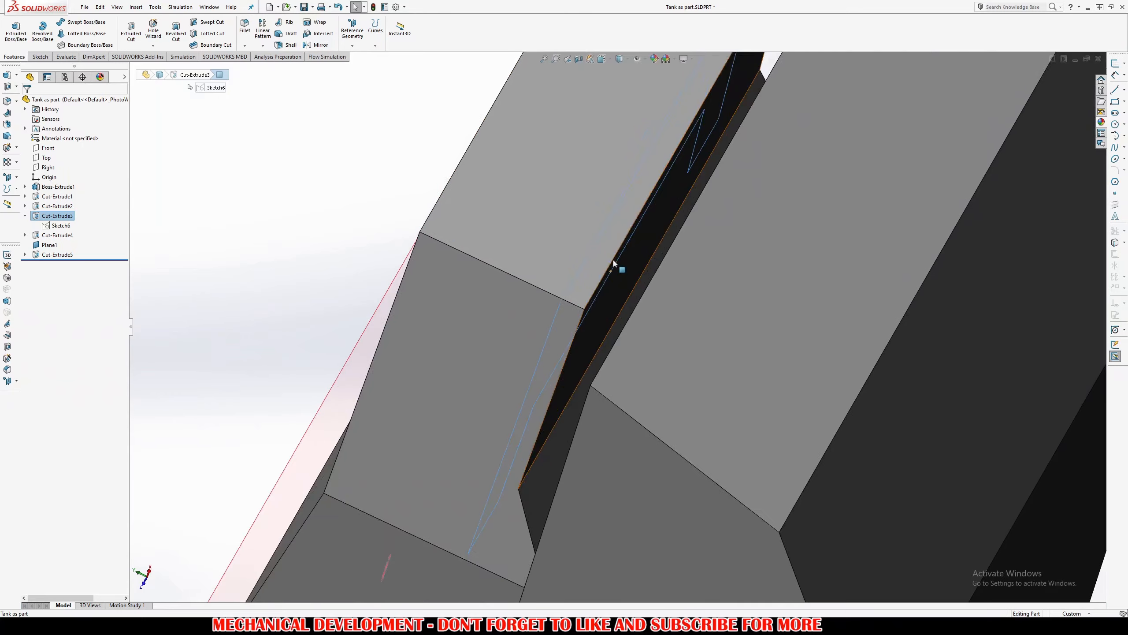
{"action": "key", "text": "m"}
{"action": "left_click", "coordinate": [631, 285]}
{"action": "scroll", "coordinate": [658, 414], "scroll_direction": "up", "scroll_amount": 6}
{"action": "middle_click_drag", "start_coordinate": [660, 415], "coordinate": [690, 224]}
{"action": "key", "text": "Escape"}
Switch to the browser, close the current reference photo, and view the fdrgbhr_i.jpg tank photo enlarged to 500%
{"action": "key", "text": "alt+Tab"}
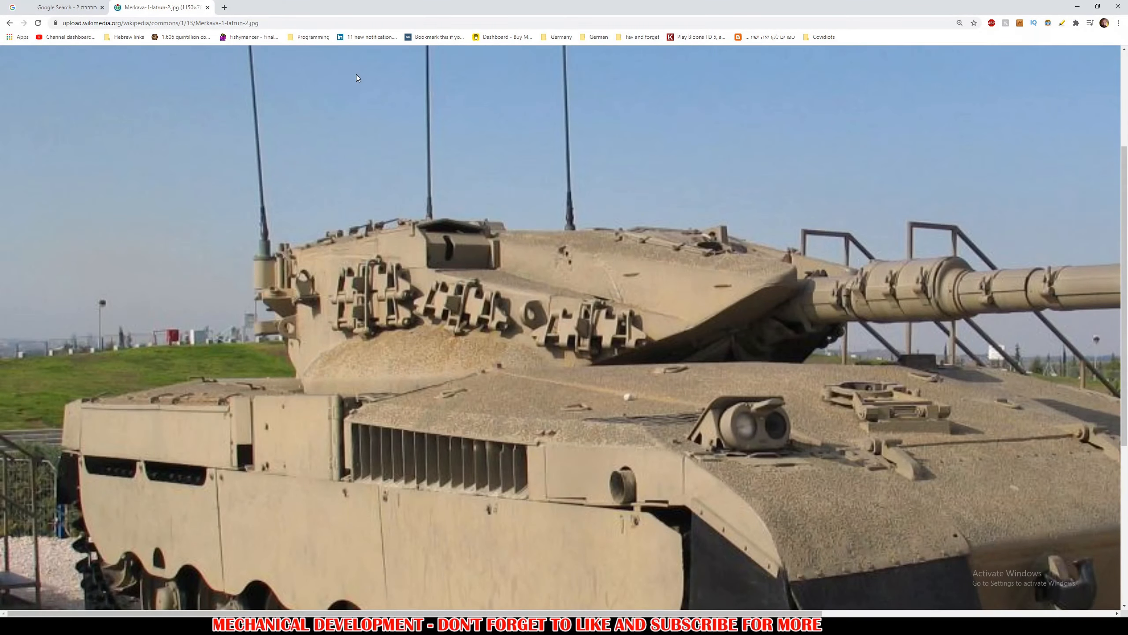
{"action": "key", "text": "ctrl+w"}
{"action": "scroll", "coordinate": [447, 229], "scroll_direction": "up", "scroll_amount": 5}
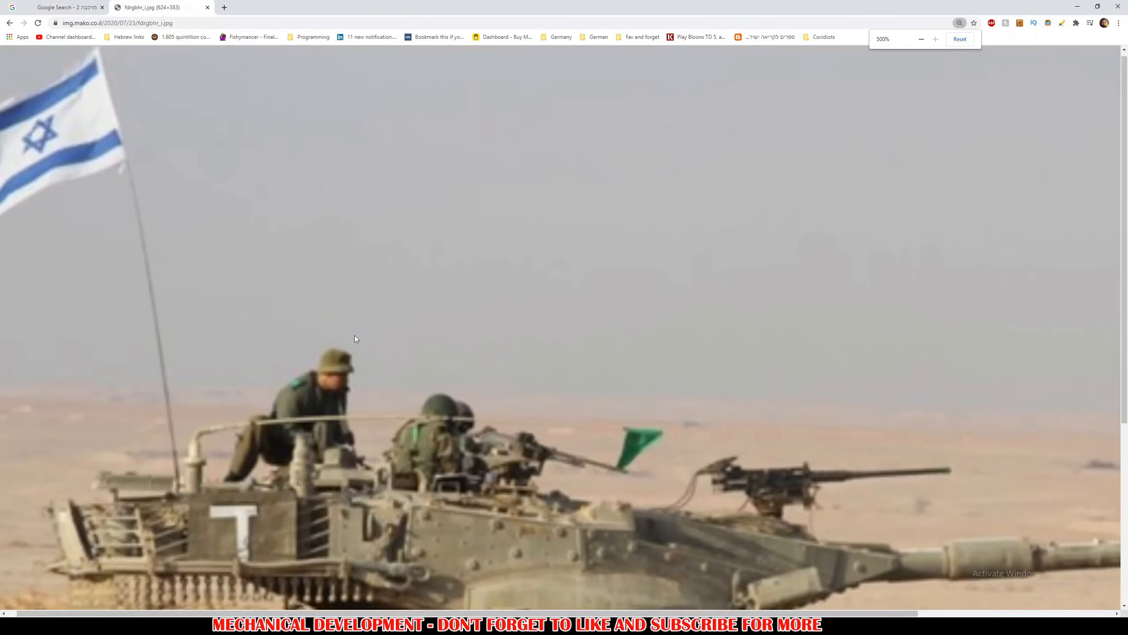
Back in SOLIDWORKS, examine the turret's front around the gun mount and check the Right, Top and Front reference planes
{"action": "scroll", "coordinate": [317, 295], "scroll_direction": "down", "scroll_amount": 6}
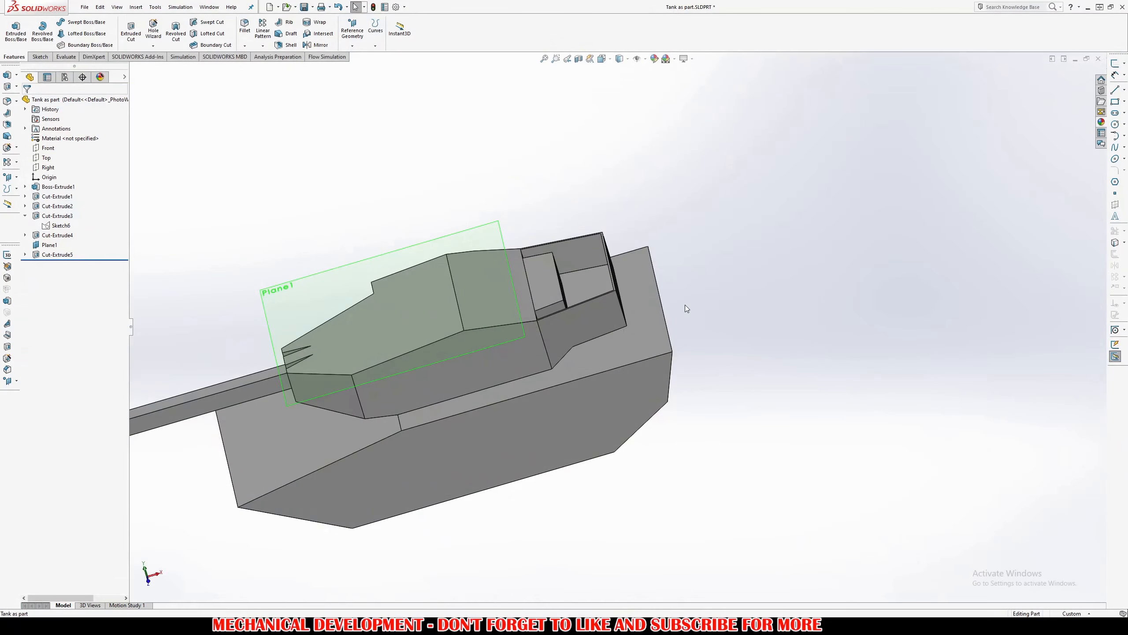
{"action": "middle_click_drag", "start_coordinate": [672, 306], "coordinate": [759, 304]}
{"action": "scroll", "coordinate": [437, 368], "scroll_direction": "up", "scroll_amount": 10}
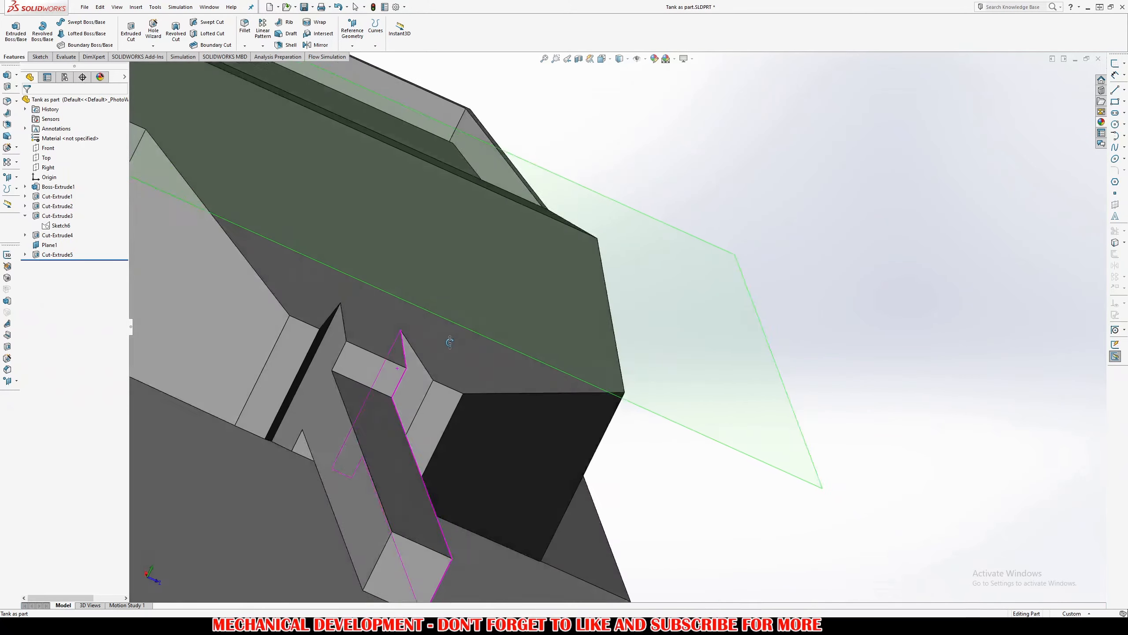
{"action": "middle_click_drag", "start_coordinate": [450, 342], "coordinate": [206, 125]}
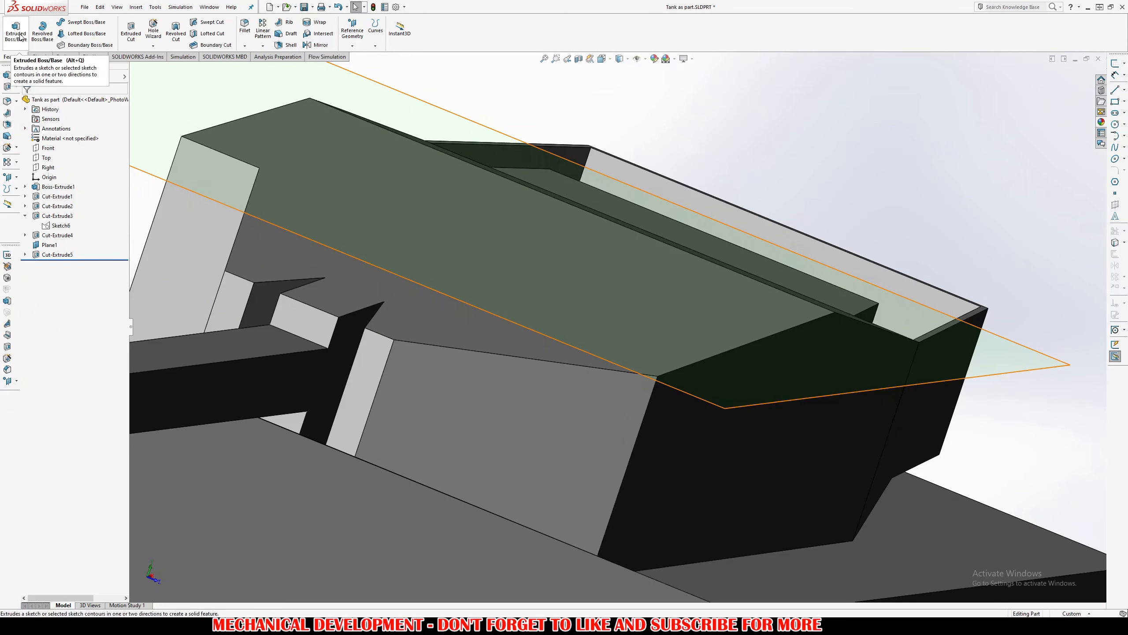
{"action": "left_click", "coordinate": [53, 168]}
{"action": "scroll", "coordinate": [330, 265], "scroll_direction": "up", "scroll_amount": 3}
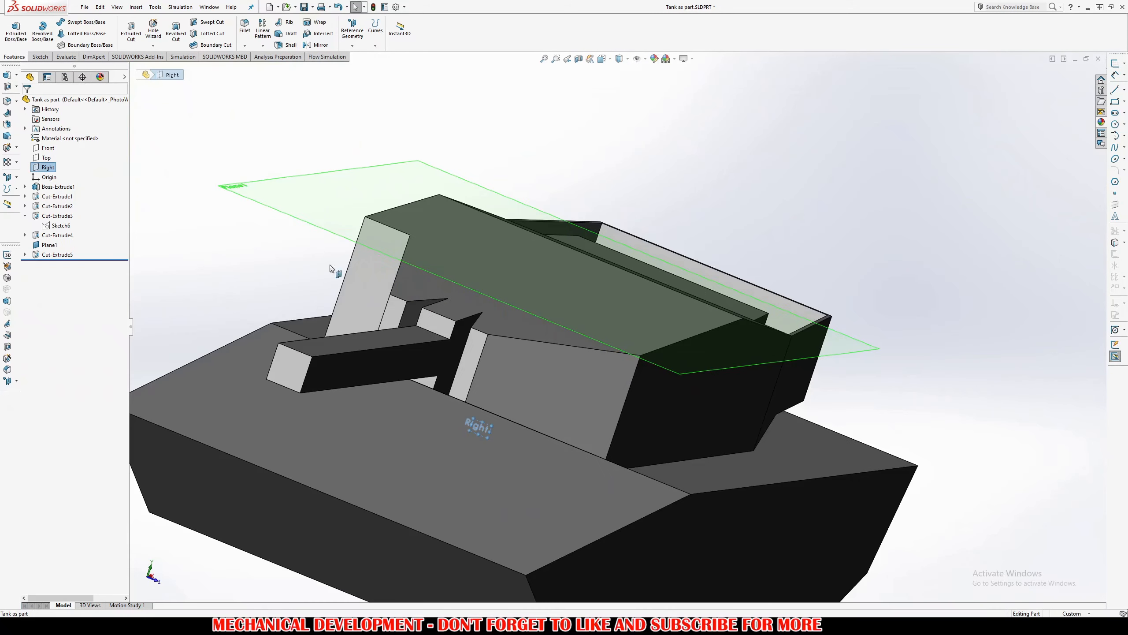
{"action": "left_click", "coordinate": [43, 158]}
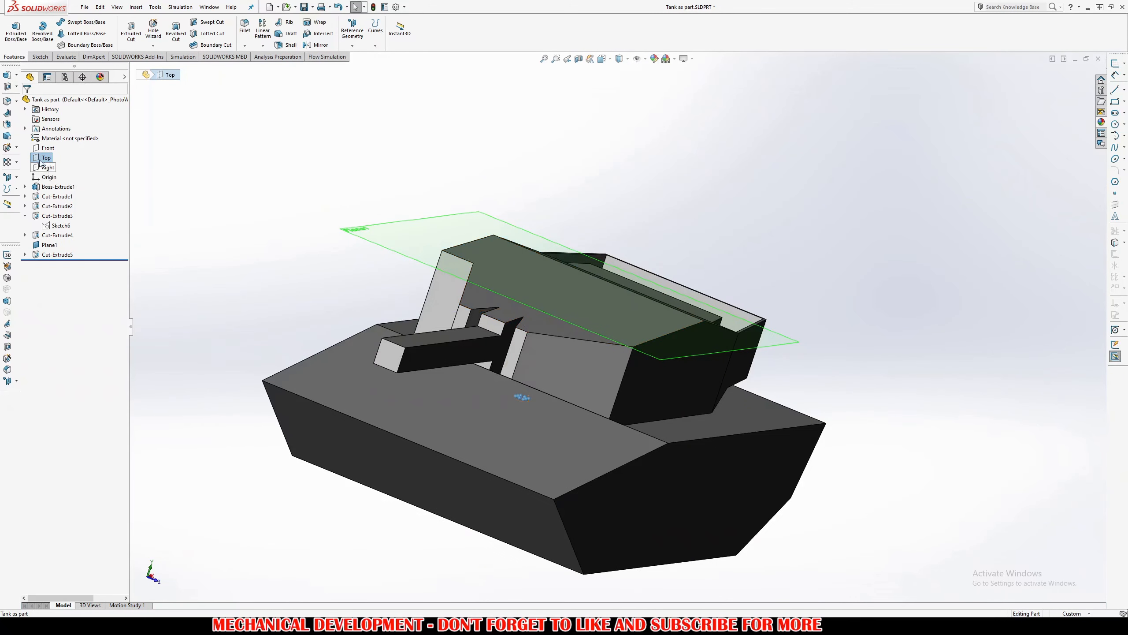
{"action": "left_click", "coordinate": [44, 149]}
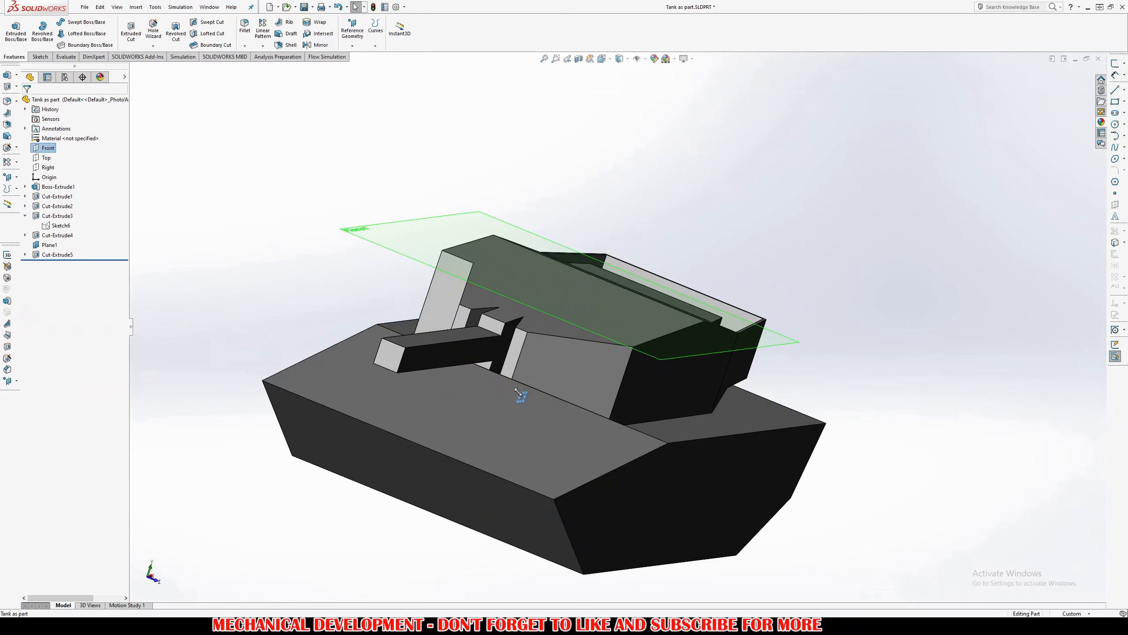
{"action": "middle_click_drag", "start_coordinate": [511, 224], "coordinate": [387, 171]}
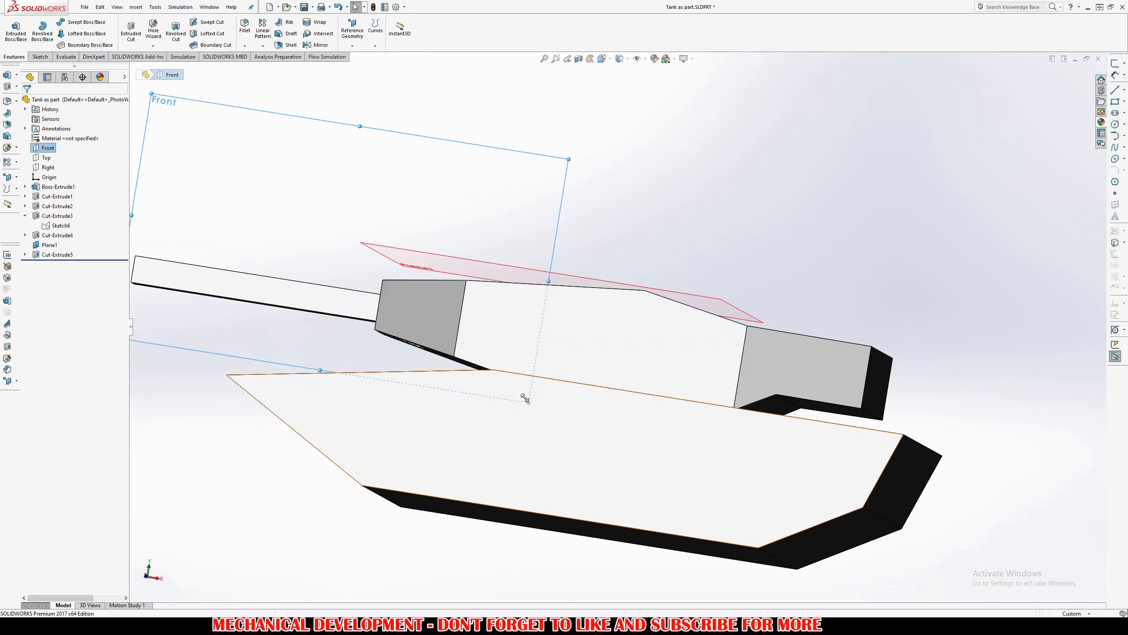
{"action": "left_click", "coordinate": [592, 193]}
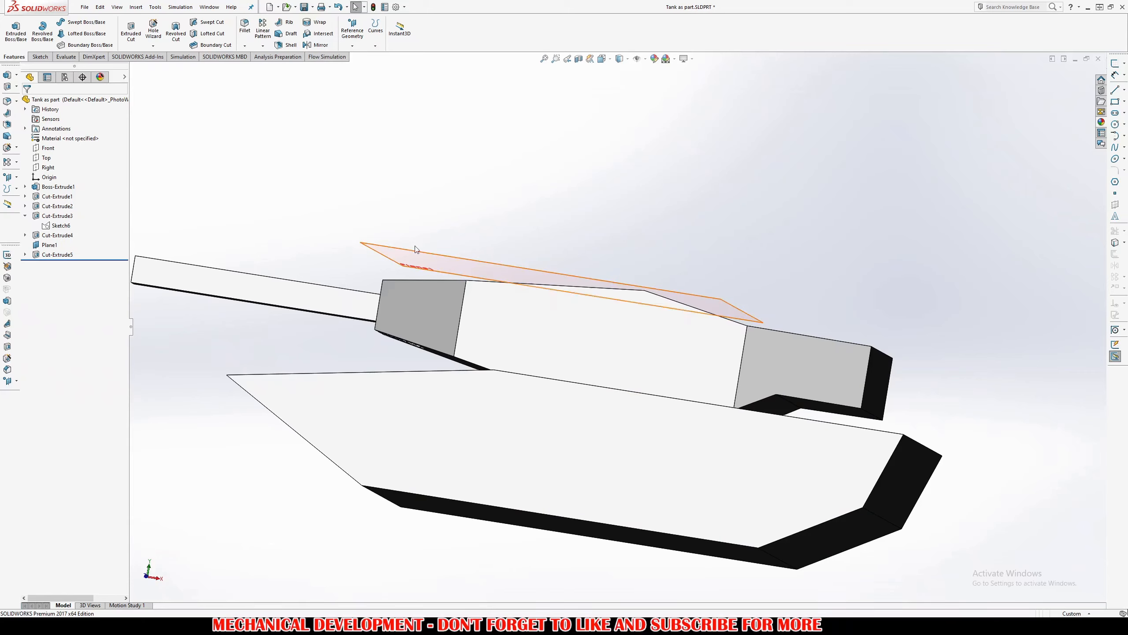
Hide Plane1 and start a new sketch on the Front plane
{"action": "left_click", "coordinate": [49, 147]}
{"action": "left_click_drag", "start_coordinate": [396, 134], "coordinate": [499, 175]}
{"action": "left_click", "coordinate": [49, 245]}
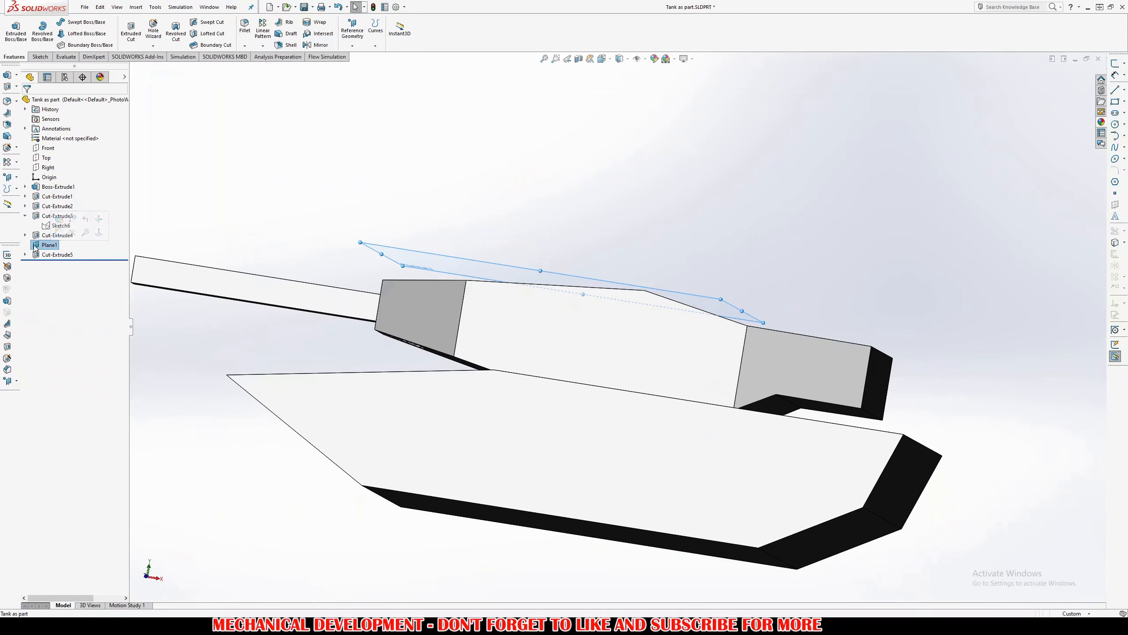
{"action": "right_click", "coordinate": [52, 245]}
{"action": "left_click", "coordinate": [57, 236]}
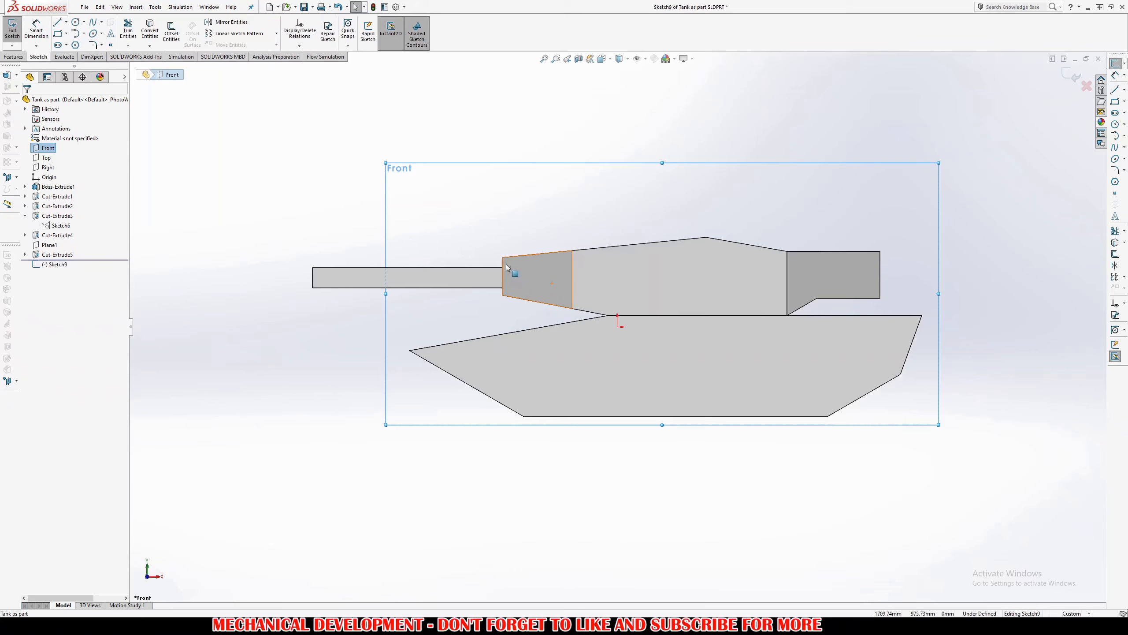
Sketch a vertical line from the upper corner of the turret's front face down to the barrel's top edge
{"action": "scroll", "coordinate": [513, 273], "scroll_direction": "down", "scroll_amount": 4}
{"action": "scroll", "coordinate": [622, 295], "scroll_direction": "down", "scroll_amount": 6}
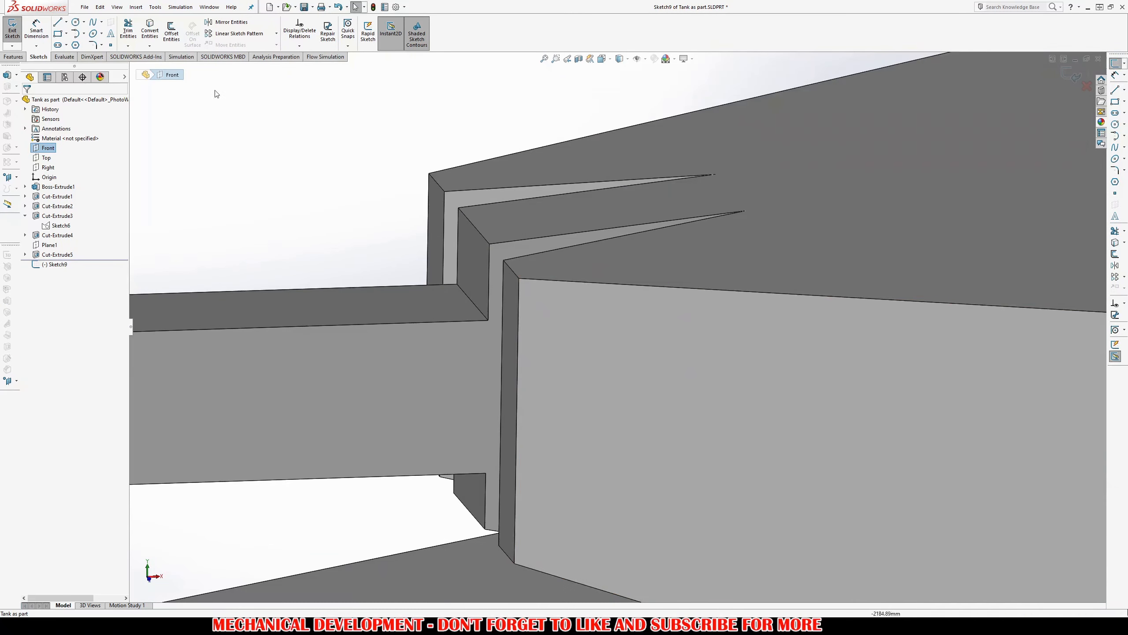
{"action": "left_click", "coordinate": [66, 22]}
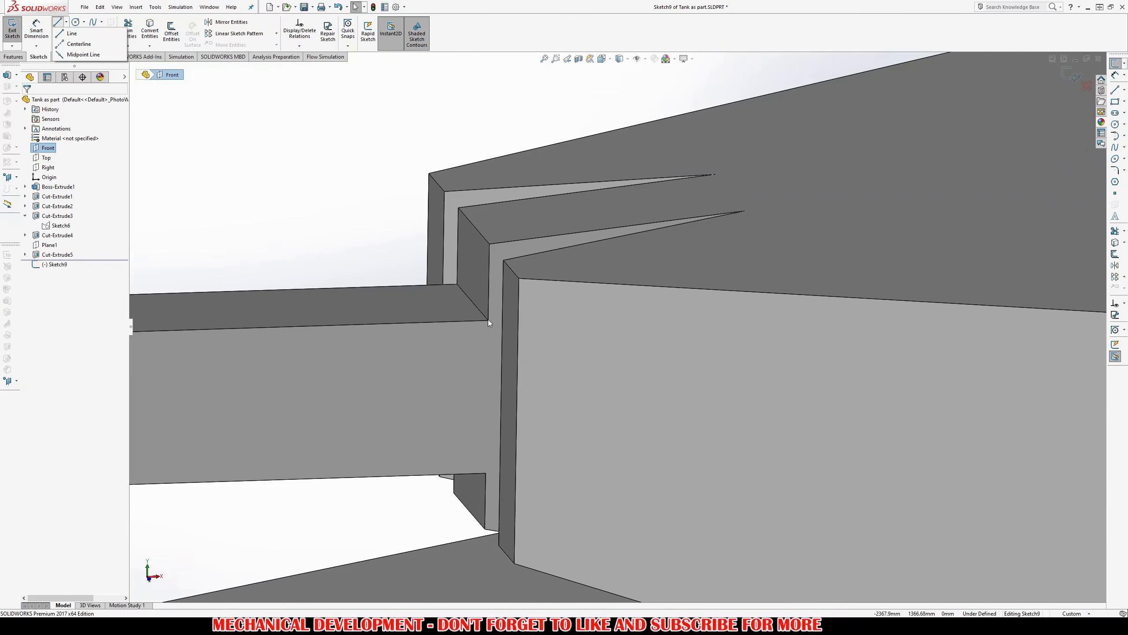
{"action": "left_click", "coordinate": [71, 34]}
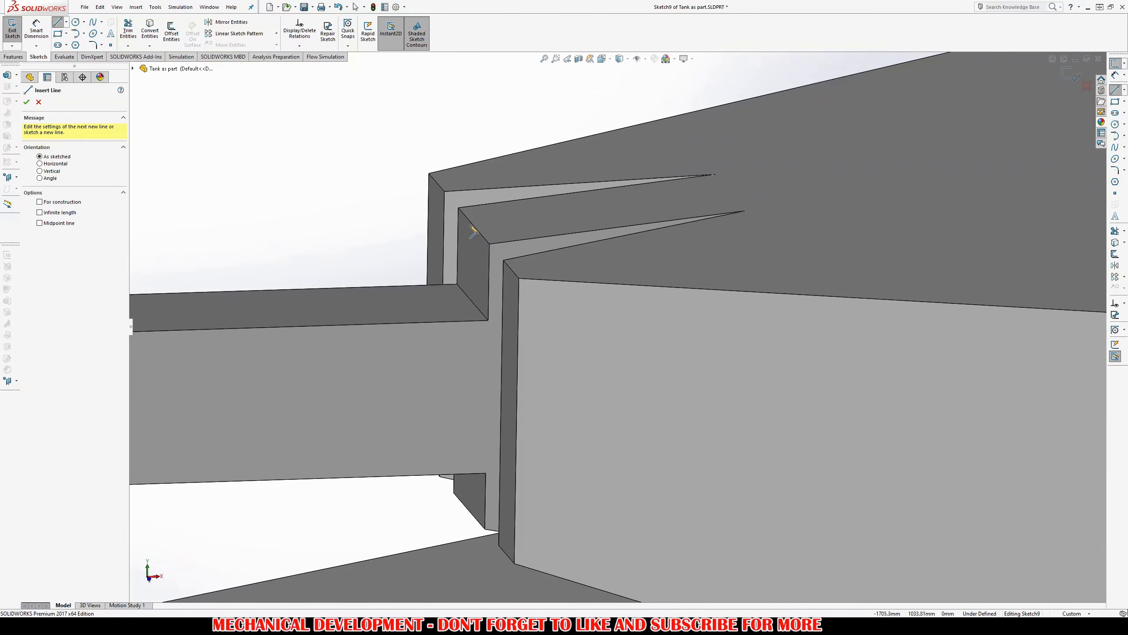
{"action": "key", "text": "ctrl+8"}
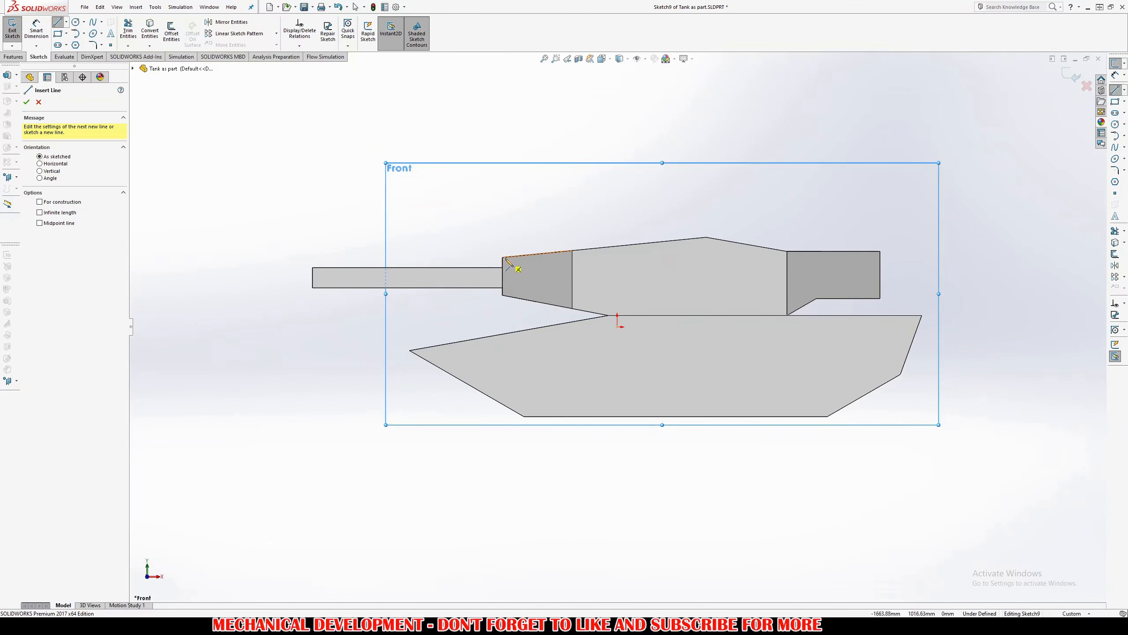
{"action": "left_click", "coordinate": [503, 257]}
{"action": "scroll", "coordinate": [489, 252], "scroll_direction": "up", "scroll_amount": 6}
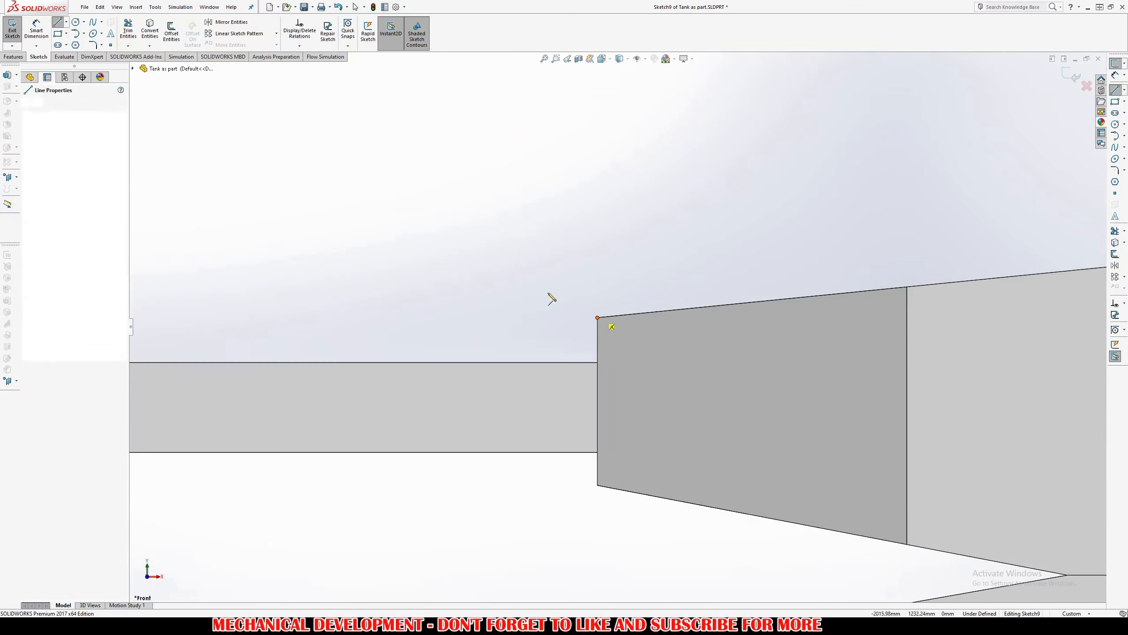
{"action": "left_click", "coordinate": [598, 363]}
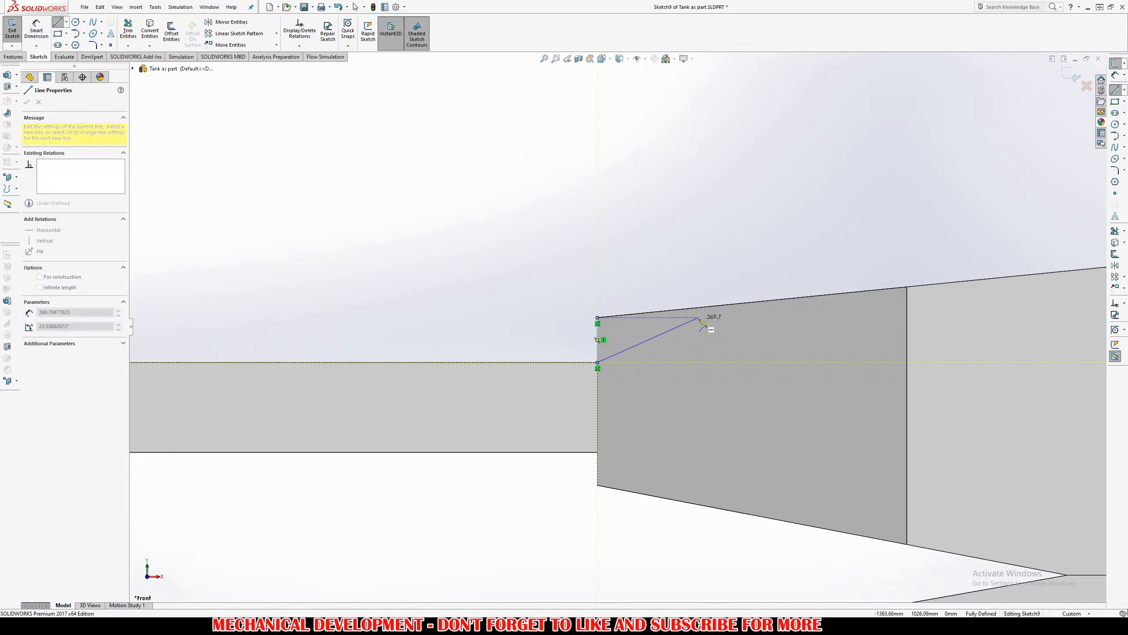
Draw a slanted line from the barrel's top edge up to the turret roof and make its end coincident with the notch's inner tip
{"action": "middle_click_drag", "start_coordinate": [713, 323], "coordinate": [737, 307]}
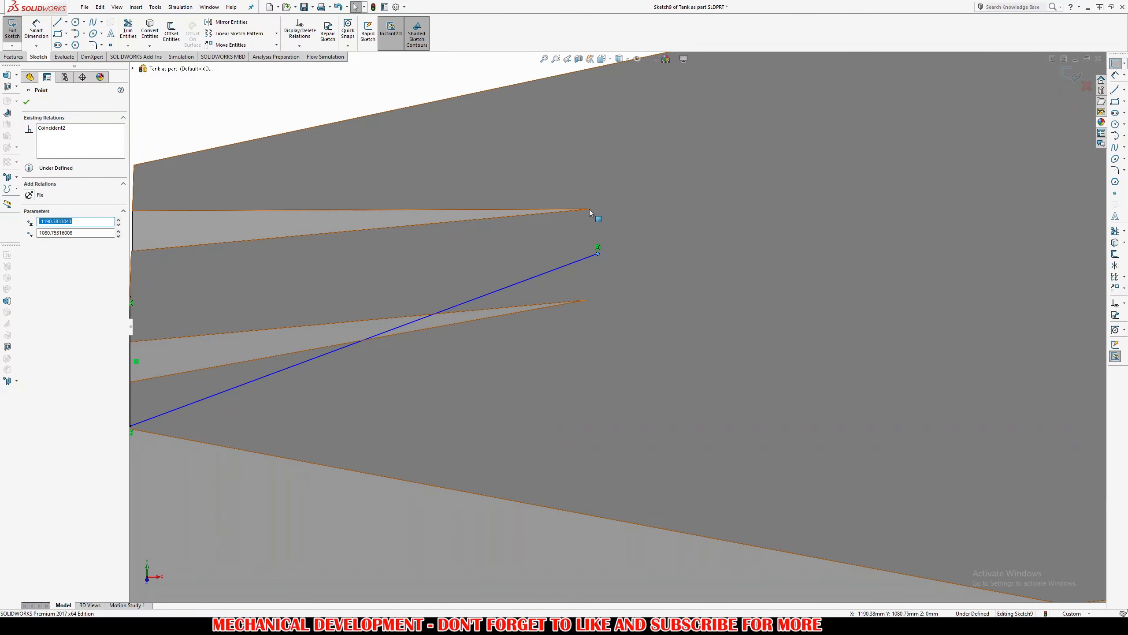
{"action": "left_click", "coordinate": [589, 209], "text": "ctrl"}
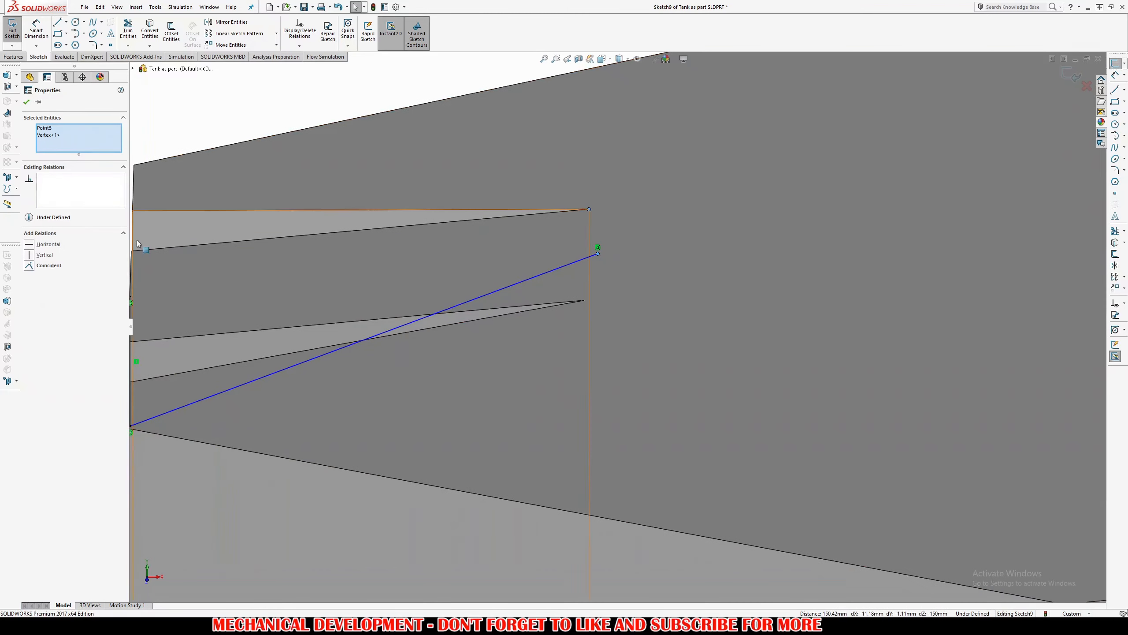
{"action": "left_click", "coordinate": [65, 264]}
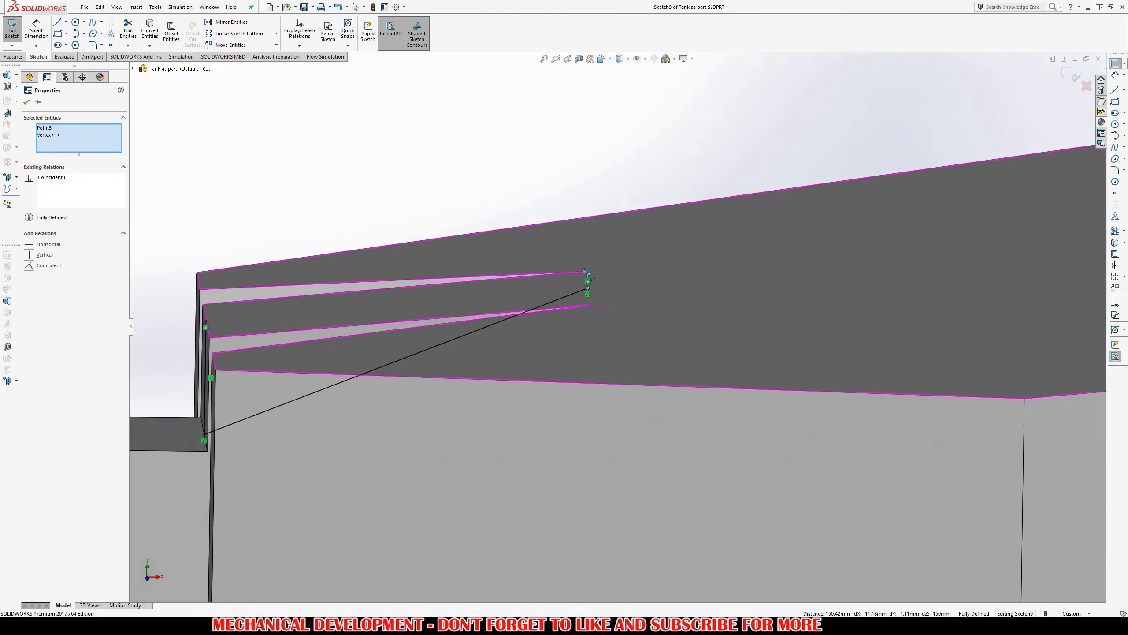
{"action": "key", "text": "ctrl+8"}
{"action": "scroll", "coordinate": [595, 418], "scroll_direction": "up", "scroll_amount": 8}
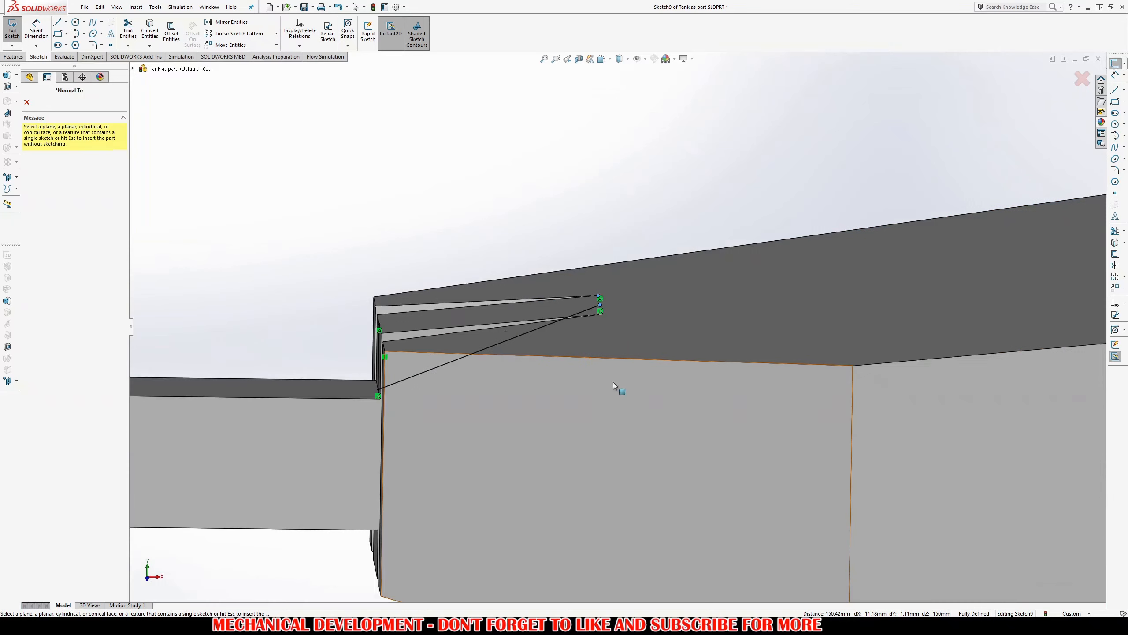
Close the triangle with a line along the turret roof from the slanted line's end to the front upper corner, and exit the sketch
{"action": "left_click", "coordinate": [132, 68]}
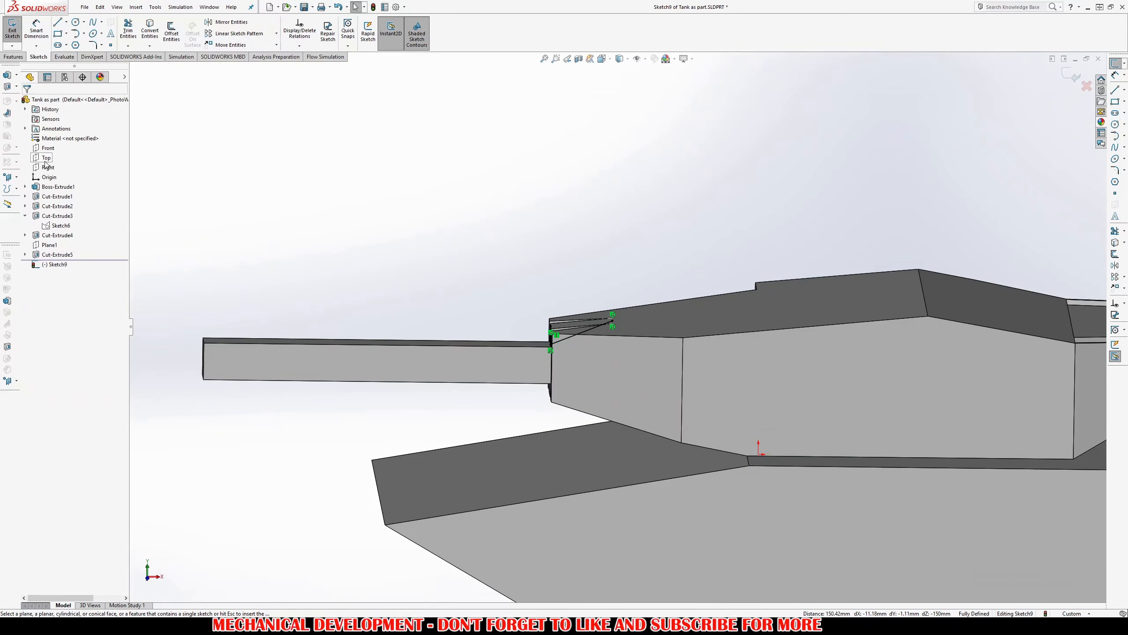
{"action": "left_click", "coordinate": [47, 148]}
{"action": "scroll", "coordinate": [549, 240], "scroll_direction": "down", "scroll_amount": 8}
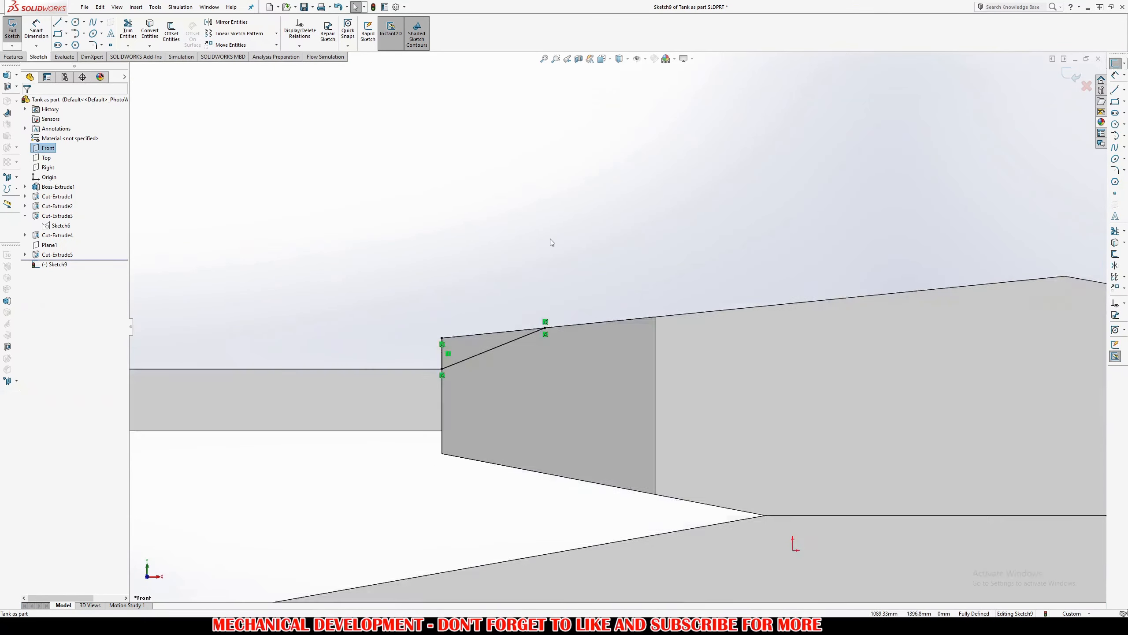
{"action": "key", "text": "l"}
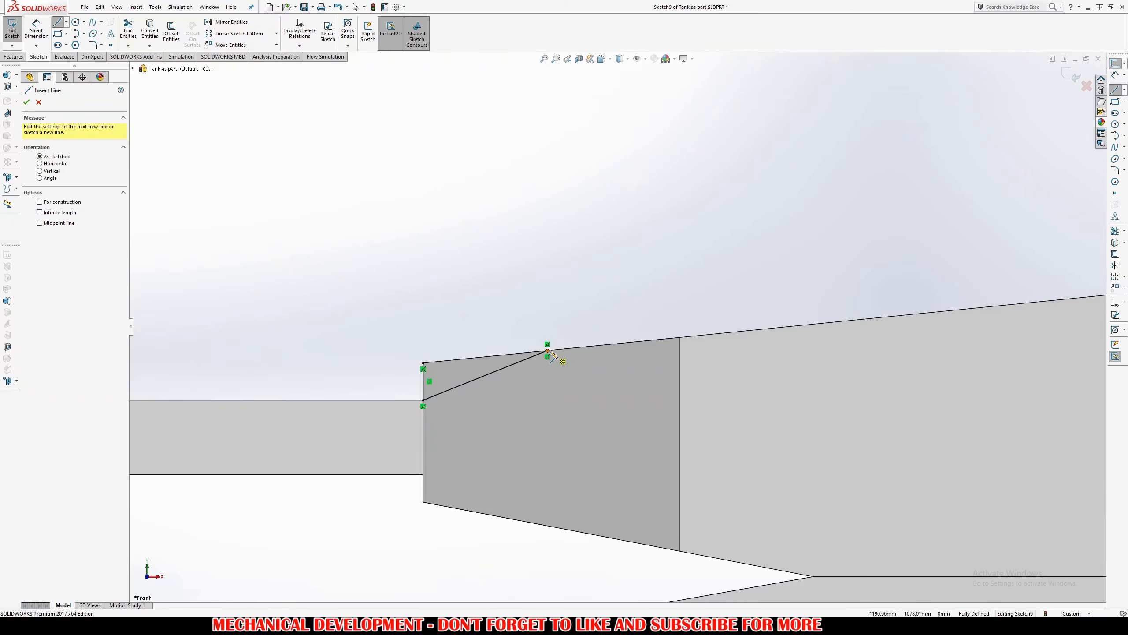
{"action": "left_click", "coordinate": [548, 351]}
{"action": "left_click", "coordinate": [423, 363]}
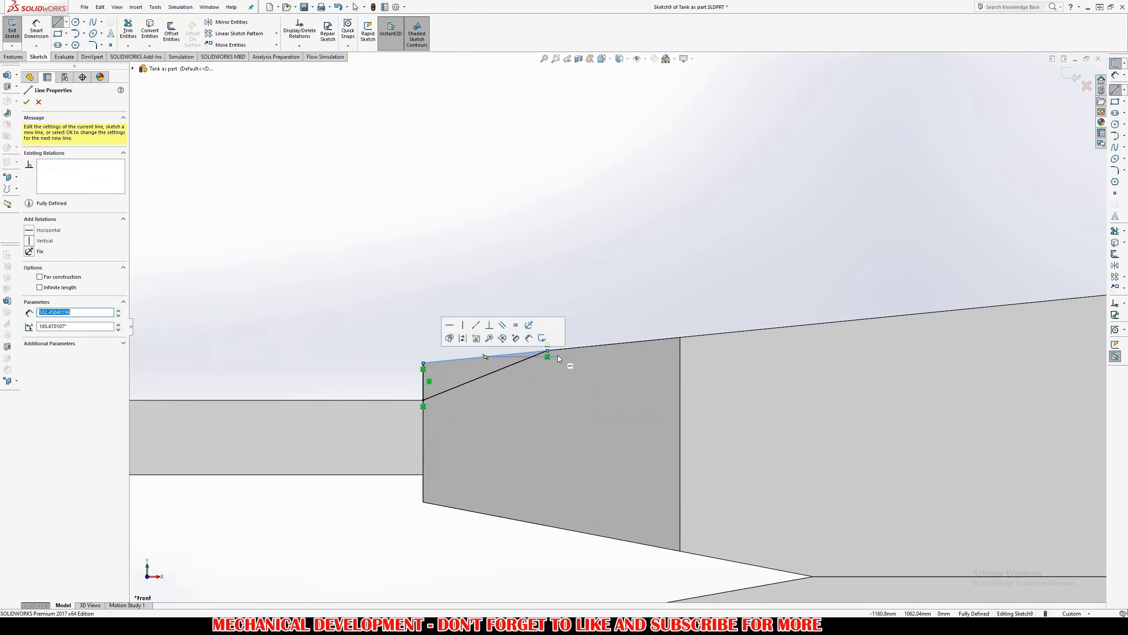
{"action": "middle_click_drag", "start_coordinate": [476, 372], "coordinate": [540, 426]}
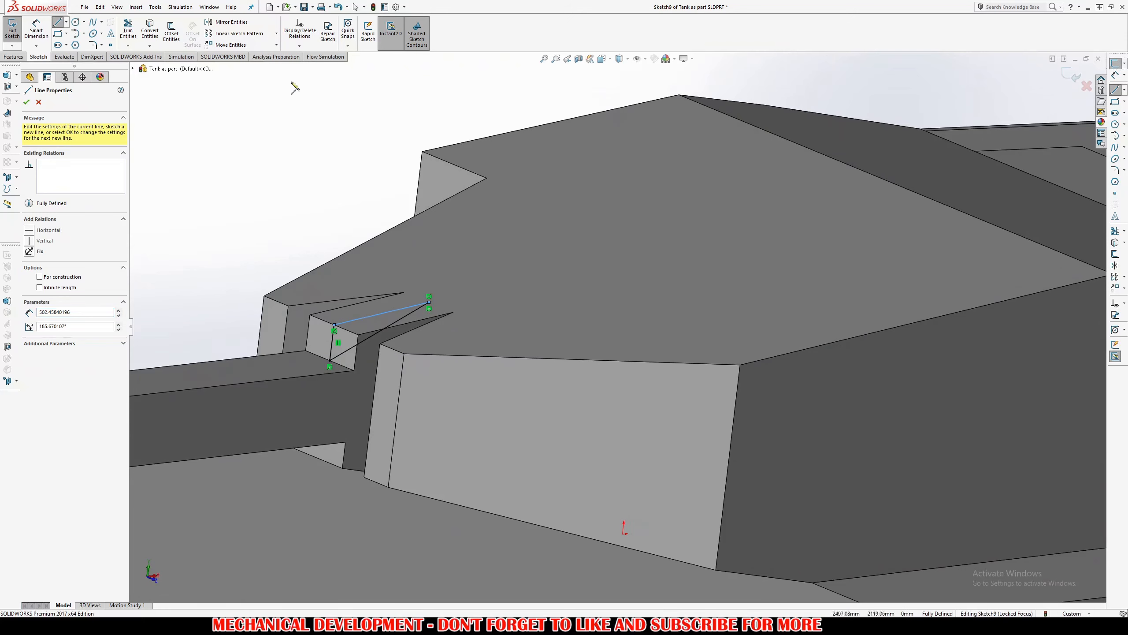
{"action": "left_click", "coordinate": [1071, 75]}
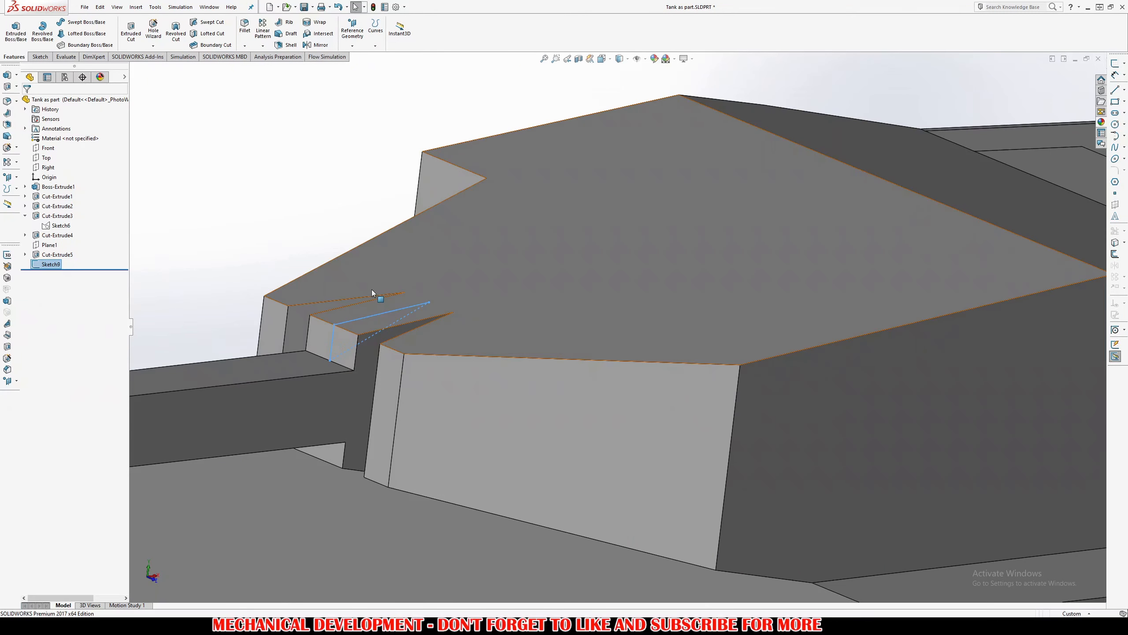
Start an extruded cut from the triangular sketch above the barrel and set its end condition to Mid Plane
{"action": "right_click_drag", "start_coordinate": [239, 263], "coordinate": [268, 256]}
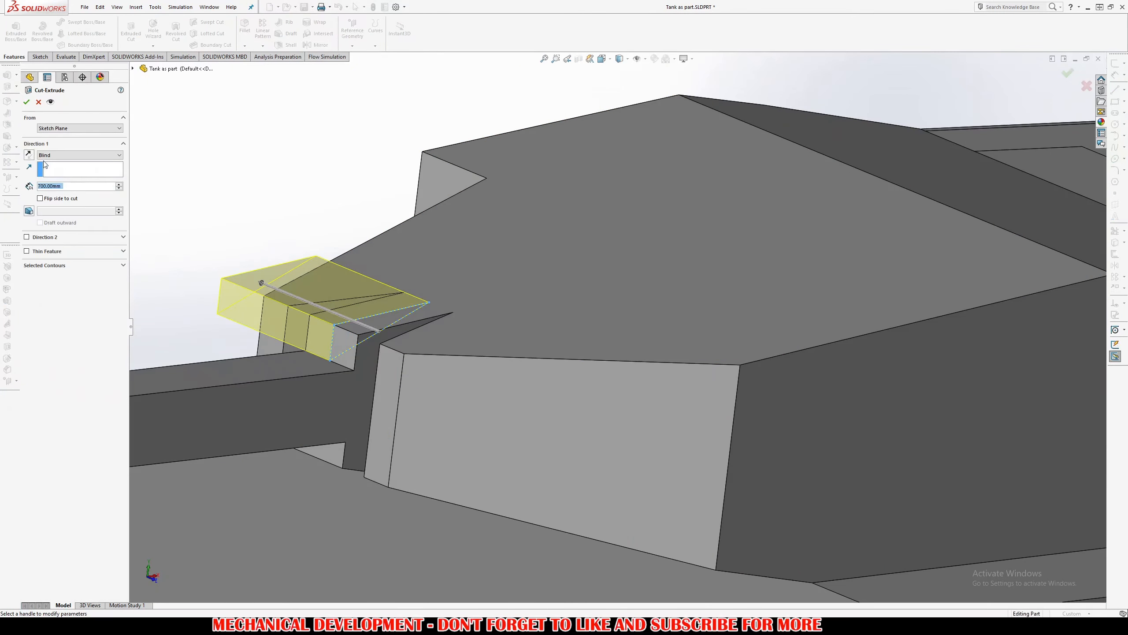
{"action": "left_click", "coordinate": [49, 156]}
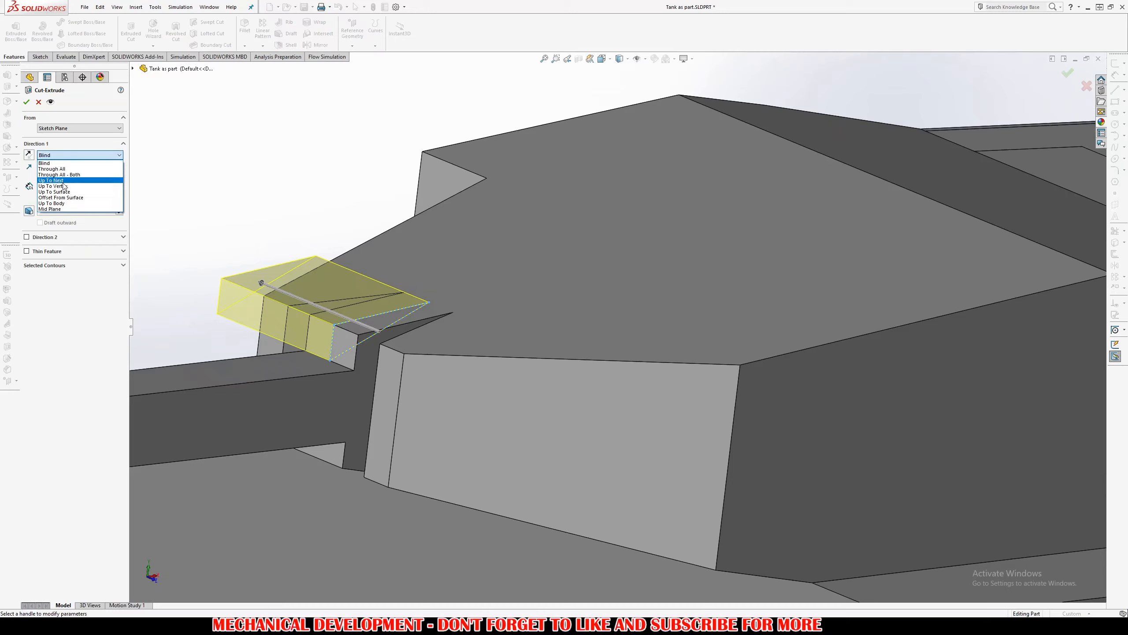
{"action": "left_click", "coordinate": [62, 192]}
{"action": "left_click", "coordinate": [369, 346]}
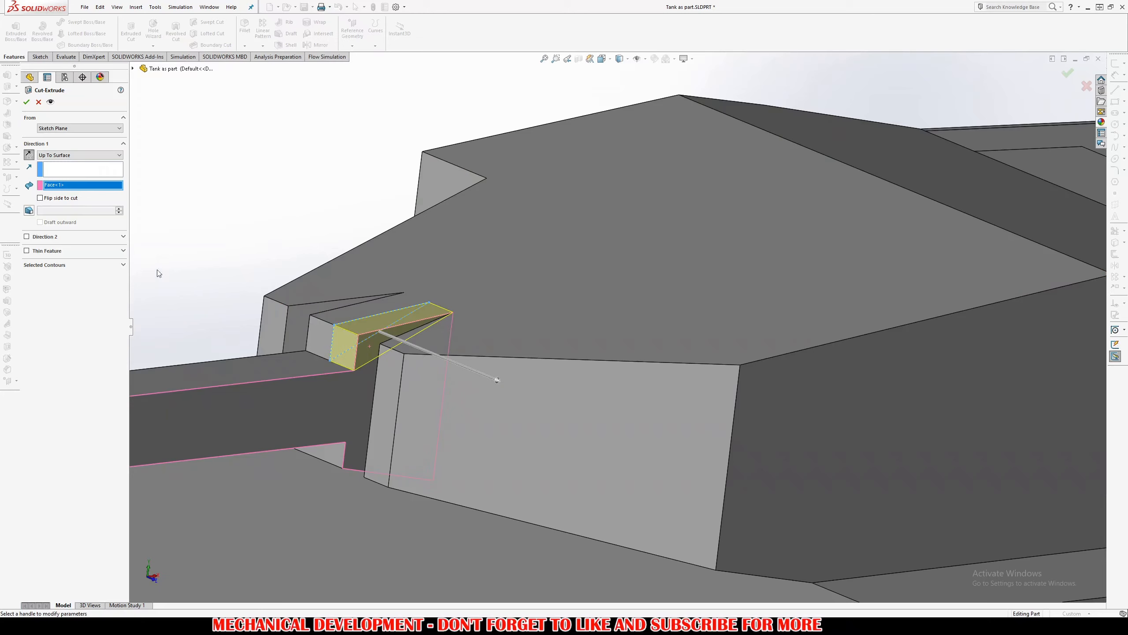
{"action": "left_click", "coordinate": [64, 160]}
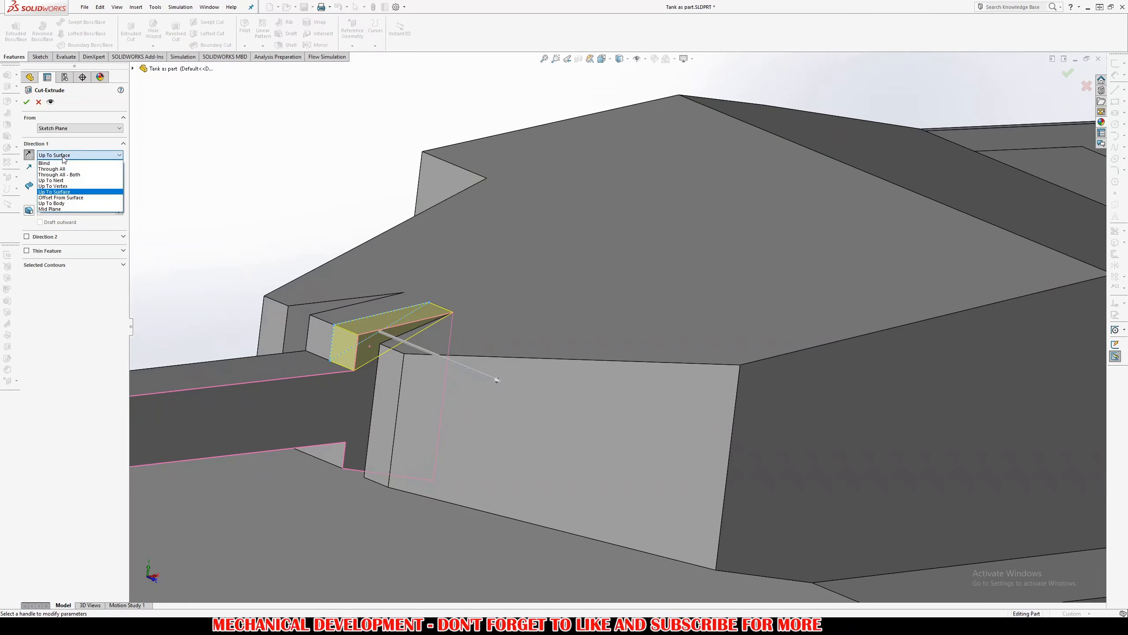
{"action": "left_click", "coordinate": [61, 213]}
{"action": "middle_click_drag", "start_coordinate": [355, 374], "coordinate": [406, 409]}
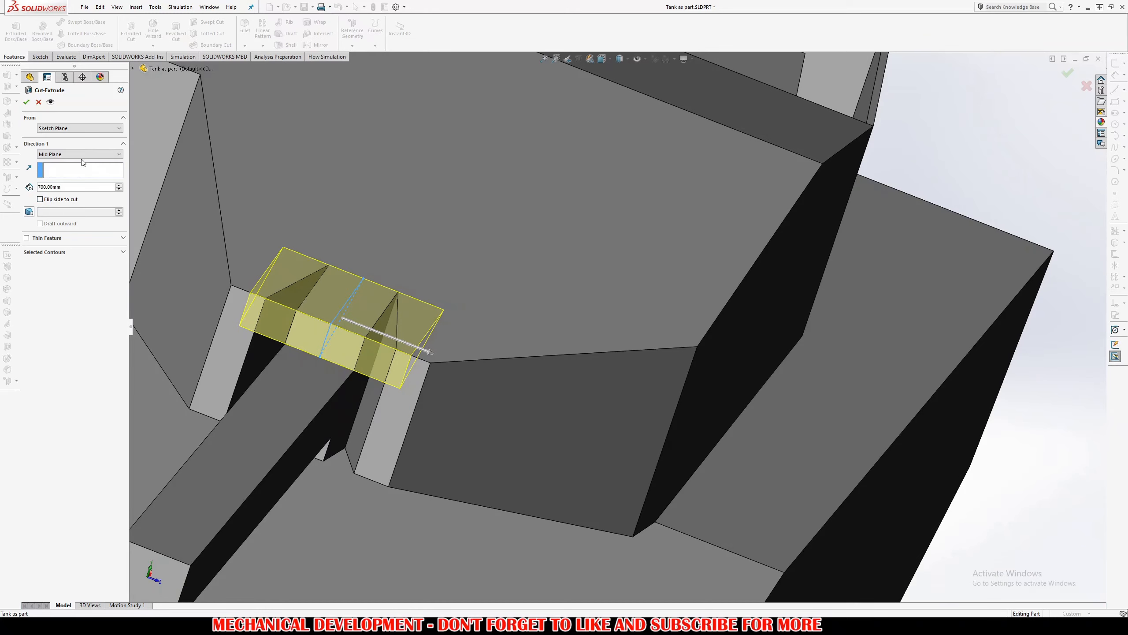
Set the depth of the Mid Plane cut above the barrel to 300 mm and confirm the cut
{"action": "type", "text": "350"}
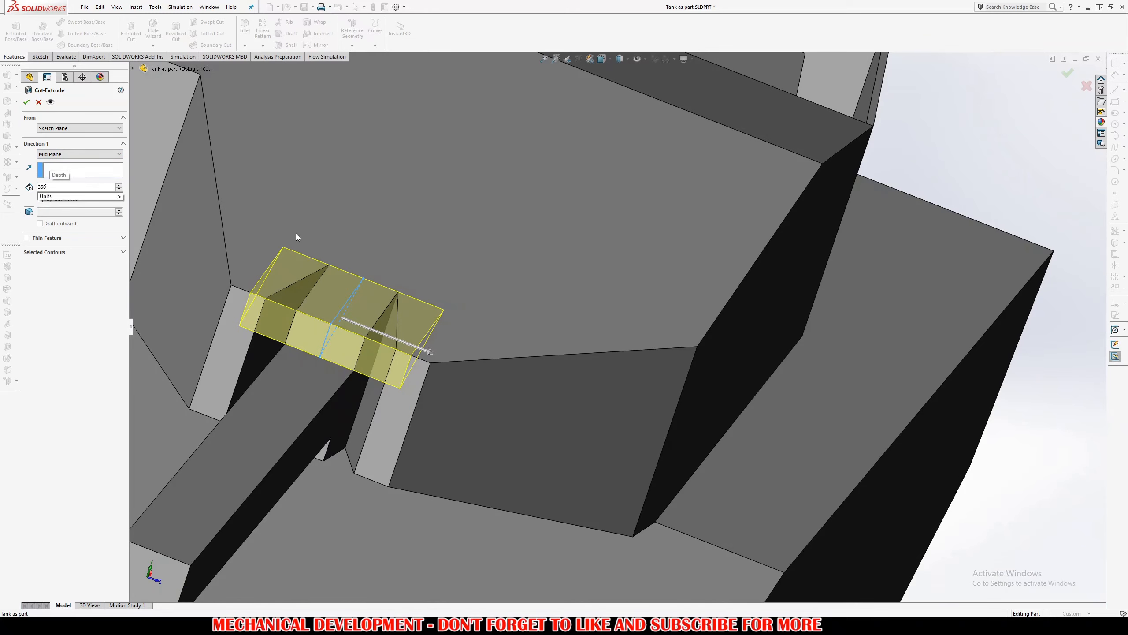
{"action": "key", "text": "Return"}
{"action": "scroll", "coordinate": [354, 309], "scroll_direction": "down", "scroll_amount": 5}
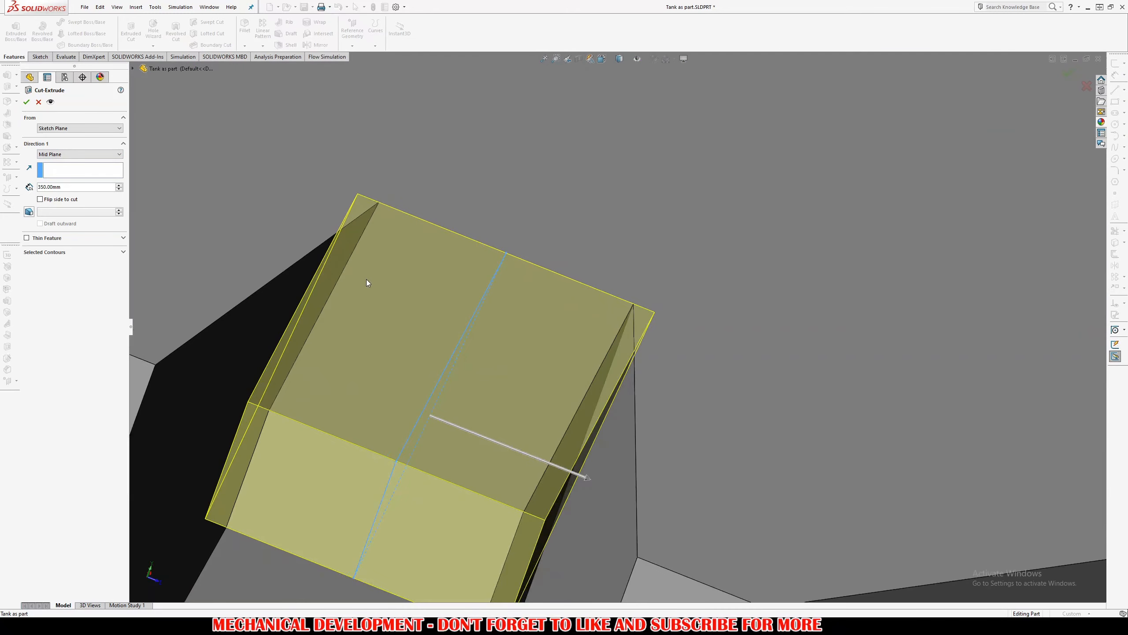
{"action": "left_click", "coordinate": [119, 189]}
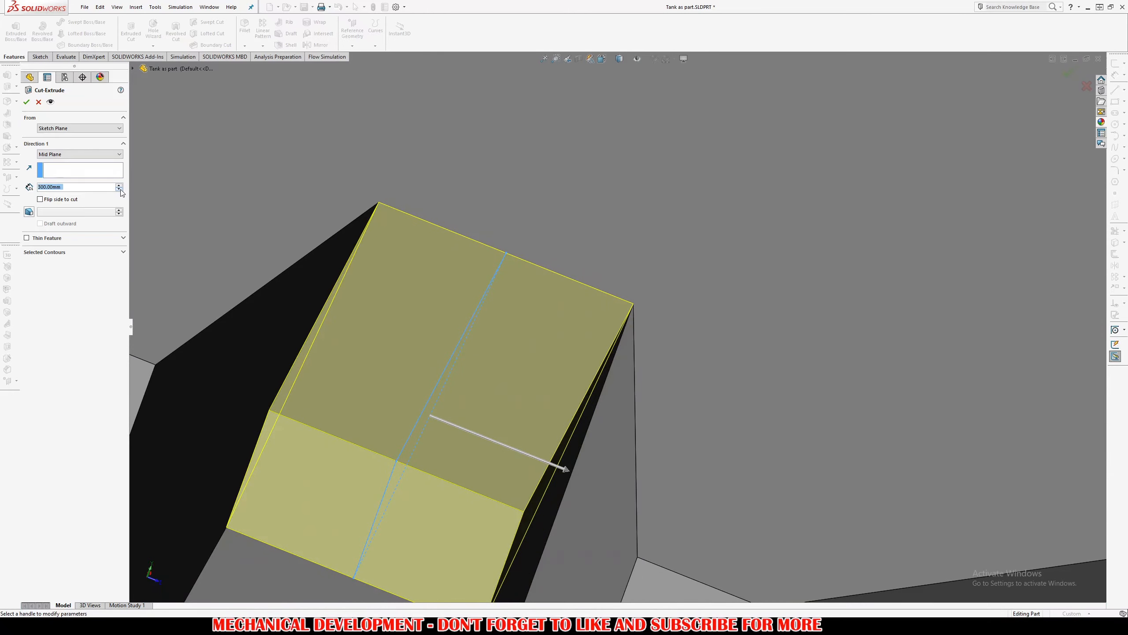
{"action": "middle_click_drag", "start_coordinate": [418, 326], "coordinate": [386, 289]}
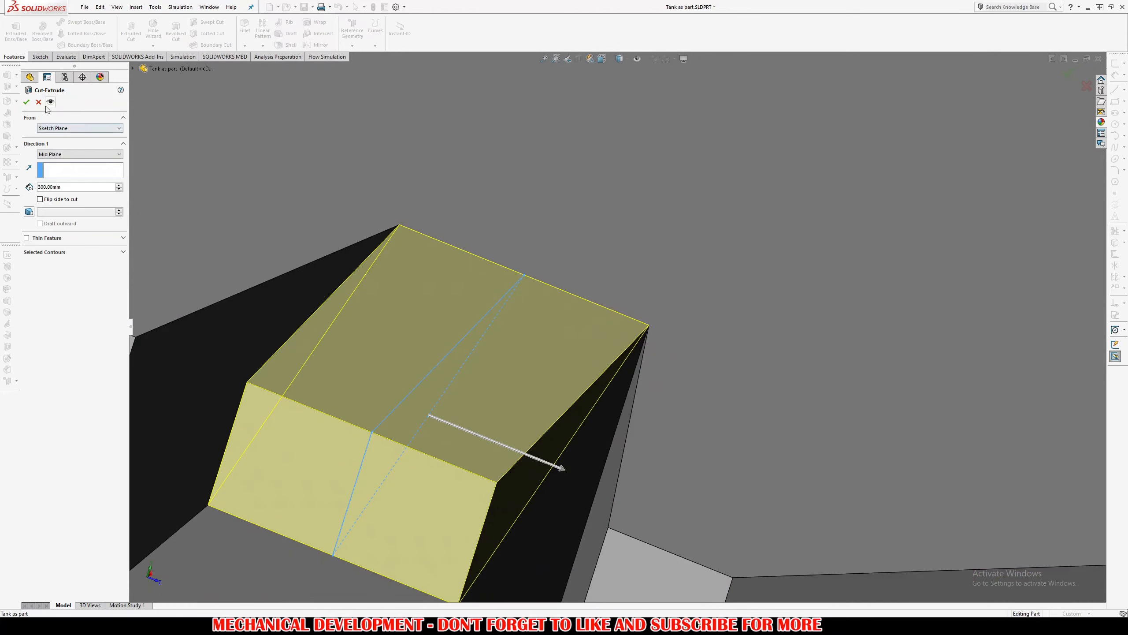
{"action": "left_click", "coordinate": [25, 102]}
On the Front plane, sketch a vertical line from the barrel's bottom edge down to the lower corner of the turret's front face
{"action": "middle_click_drag", "start_coordinate": [471, 316], "coordinate": [508, 345]}
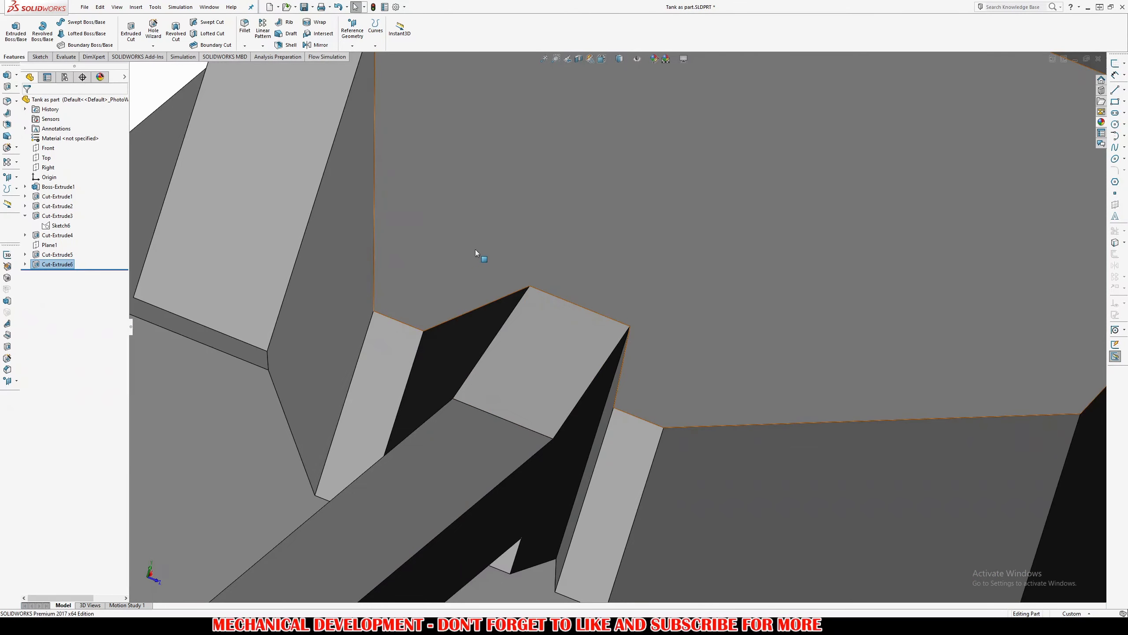
{"action": "scroll", "coordinate": [475, 250], "scroll_direction": "down", "scroll_amount": 5}
{"action": "mouse_move", "coordinate": [551, 295]}
{"action": "middle_mouse_down"}
{"action": "mouse_move", "coordinate": [592, 177]}
{"action": "mouse_move", "coordinate": [565, 295]}
{"action": "middle_mouse_up"}
{"action": "scroll", "coordinate": [562, 312], "scroll_direction": "up", "scroll_amount": 6}
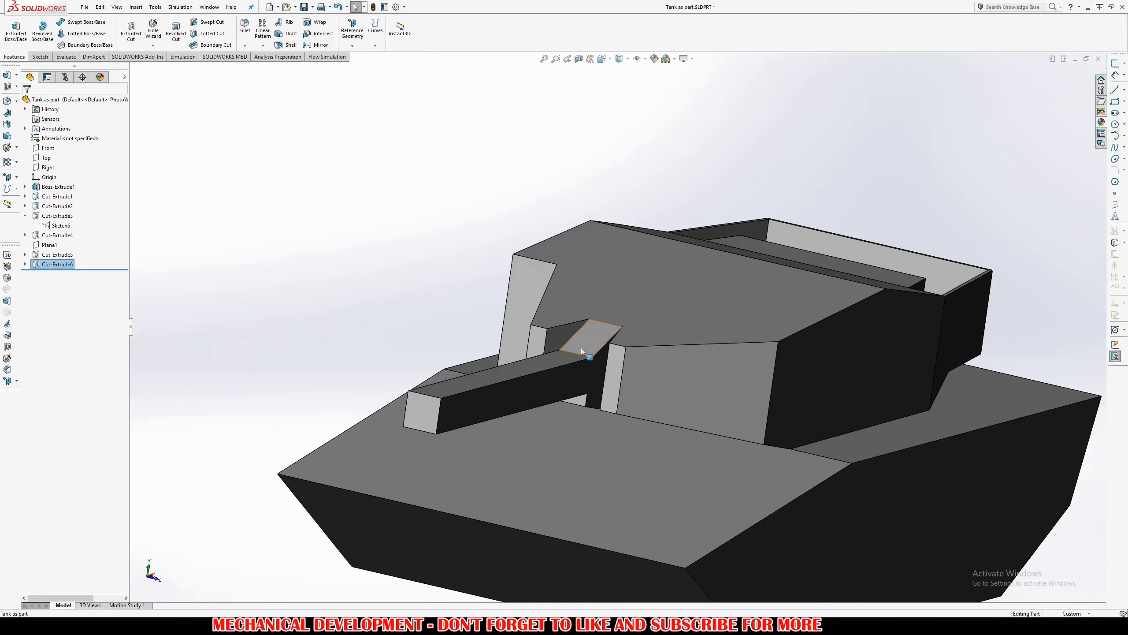
{"action": "middle_click_drag", "start_coordinate": [559, 385], "coordinate": [564, 348]}
{"action": "scroll", "coordinate": [633, 422], "scroll_direction": "down", "scroll_amount": 4}
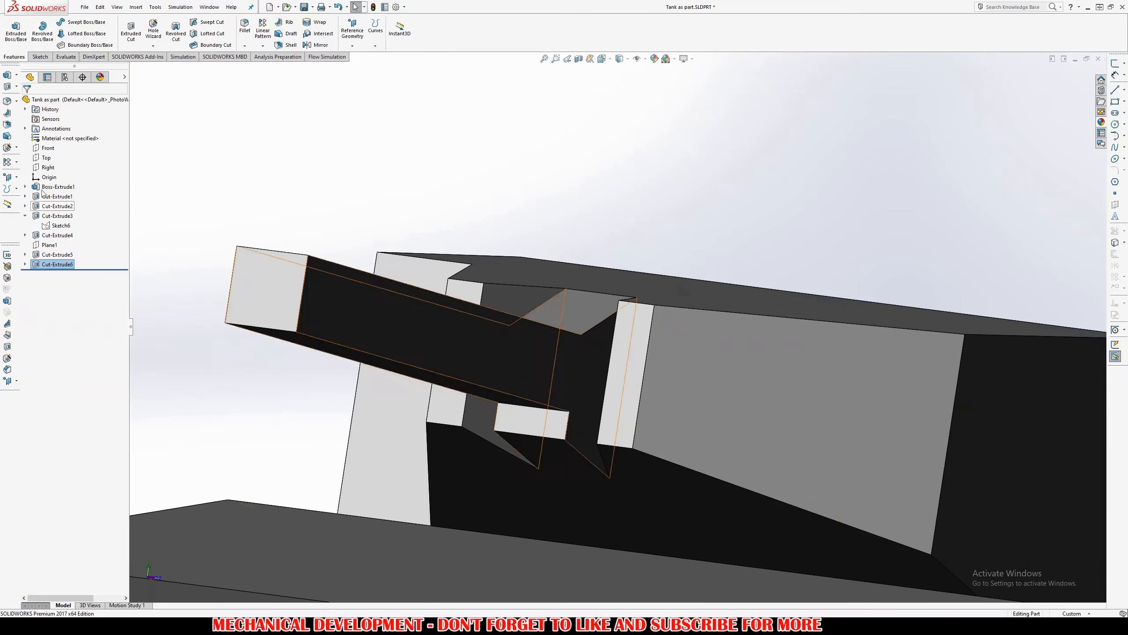
{"action": "left_click", "coordinate": [48, 148]}
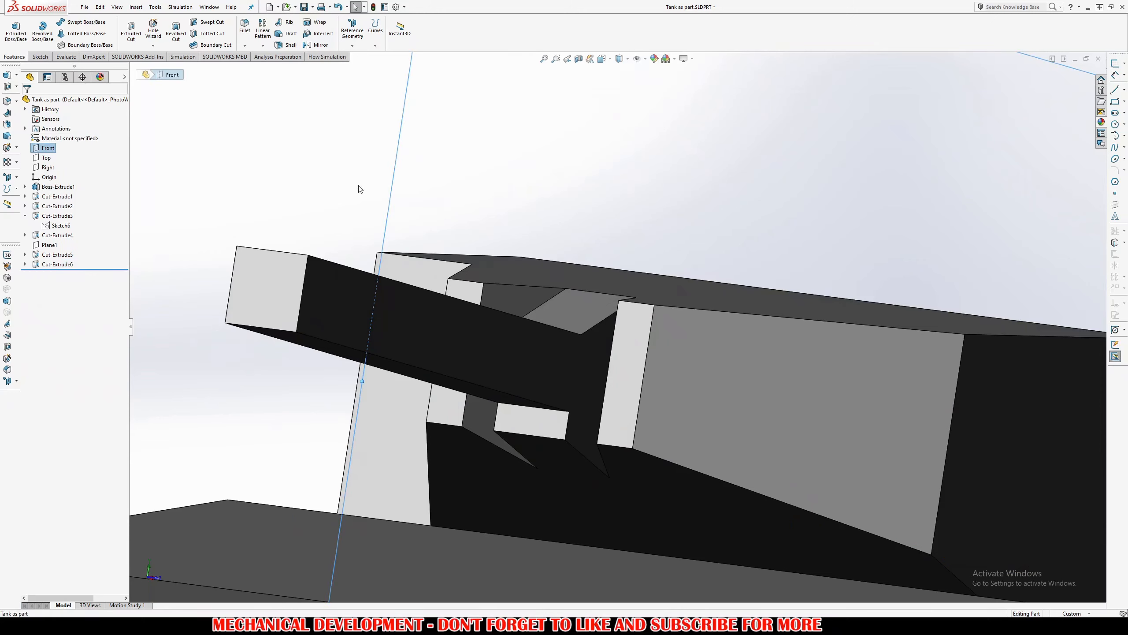
{"action": "key", "text": "l"}
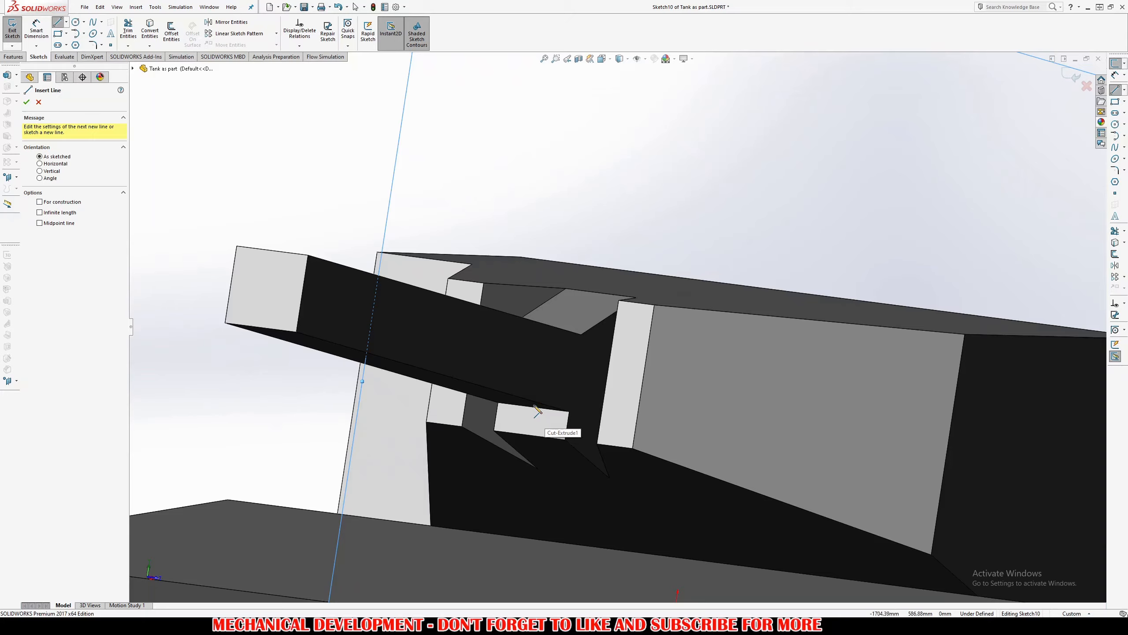
{"action": "key", "text": "ctrl+8"}
{"action": "scroll", "coordinate": [491, 266], "scroll_direction": "down", "scroll_amount": 6}
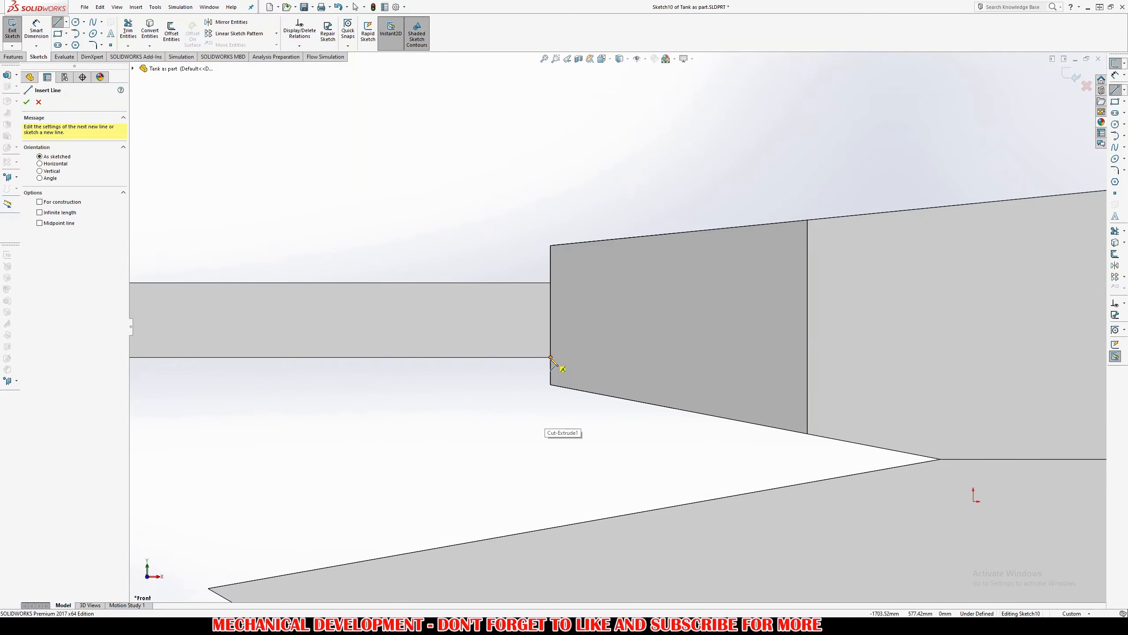
{"action": "left_click", "coordinate": [551, 358]}
{"action": "left_click", "coordinate": [551, 384]}
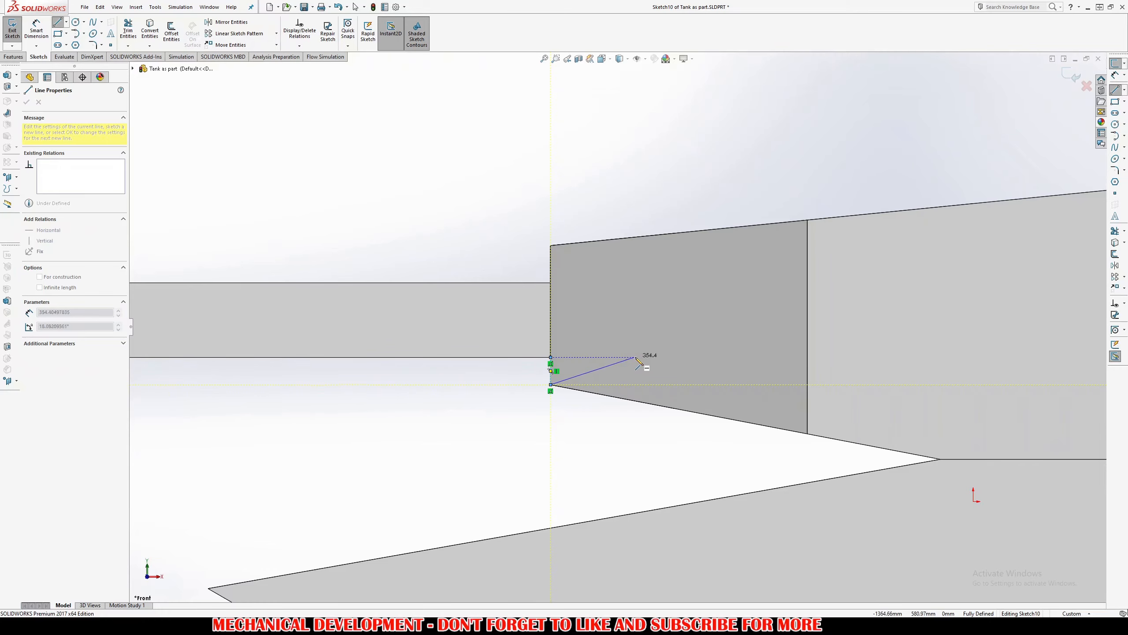
Draw a slanted line from the front face's lower corner back into the turret and align its end vertically with the upper notch's inner tip
{"action": "middle_click_drag", "start_coordinate": [628, 358], "coordinate": [671, 360]}
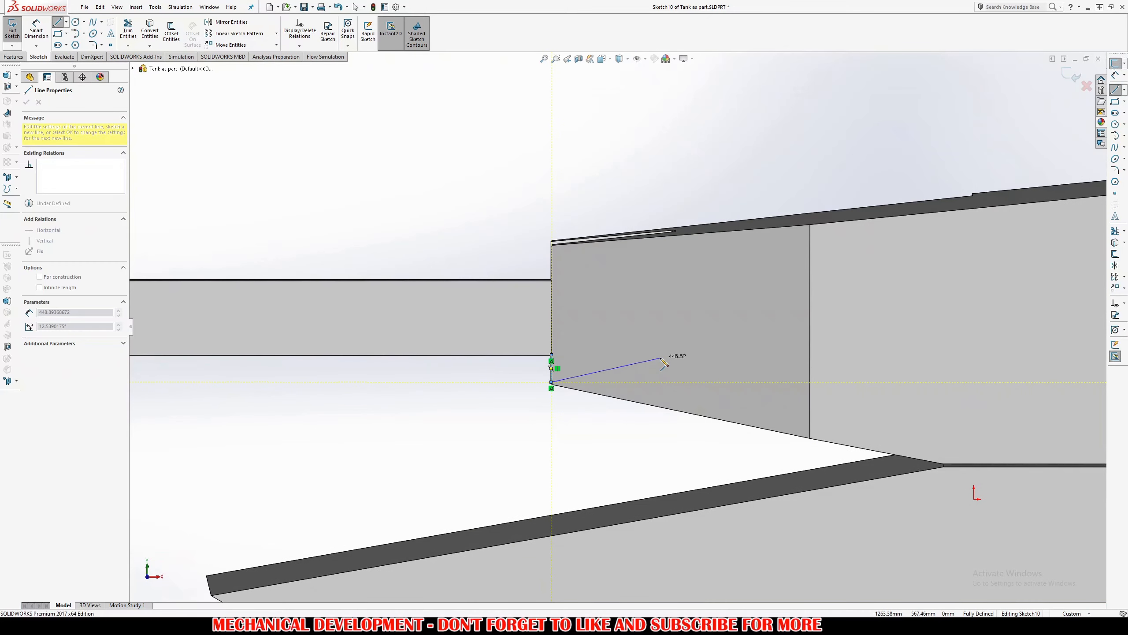
{"action": "key", "text": "ctrl+1"}
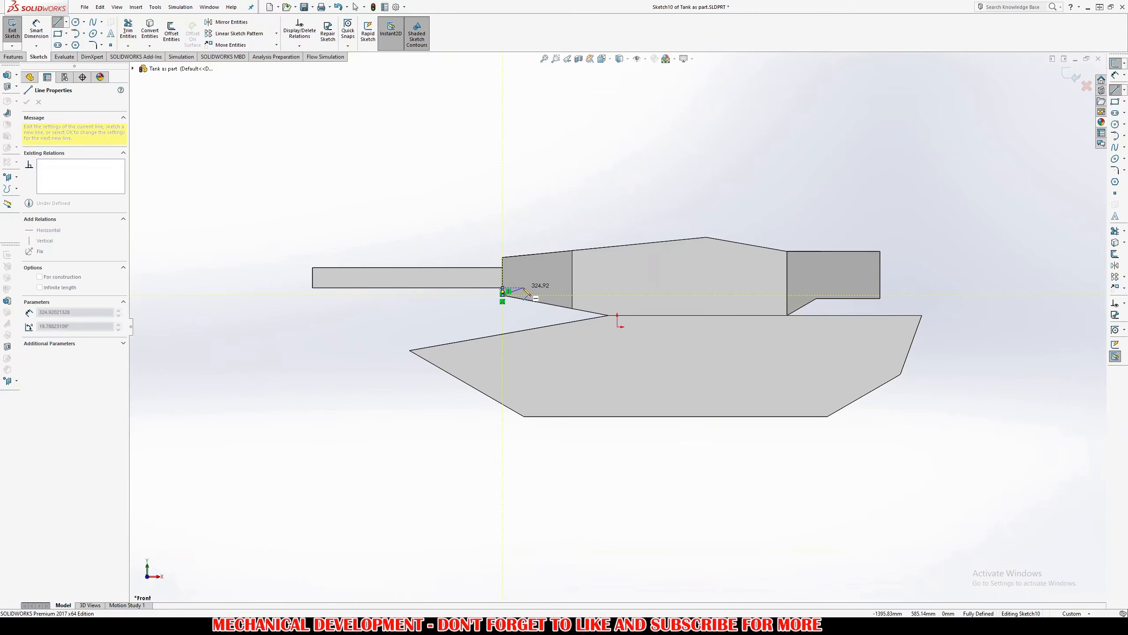
{"action": "left_click", "coordinate": [531, 287]}
{"action": "key", "text": "Escape"}
{"action": "scroll", "coordinate": [529, 291], "scroll_direction": "down", "scroll_amount": 8}
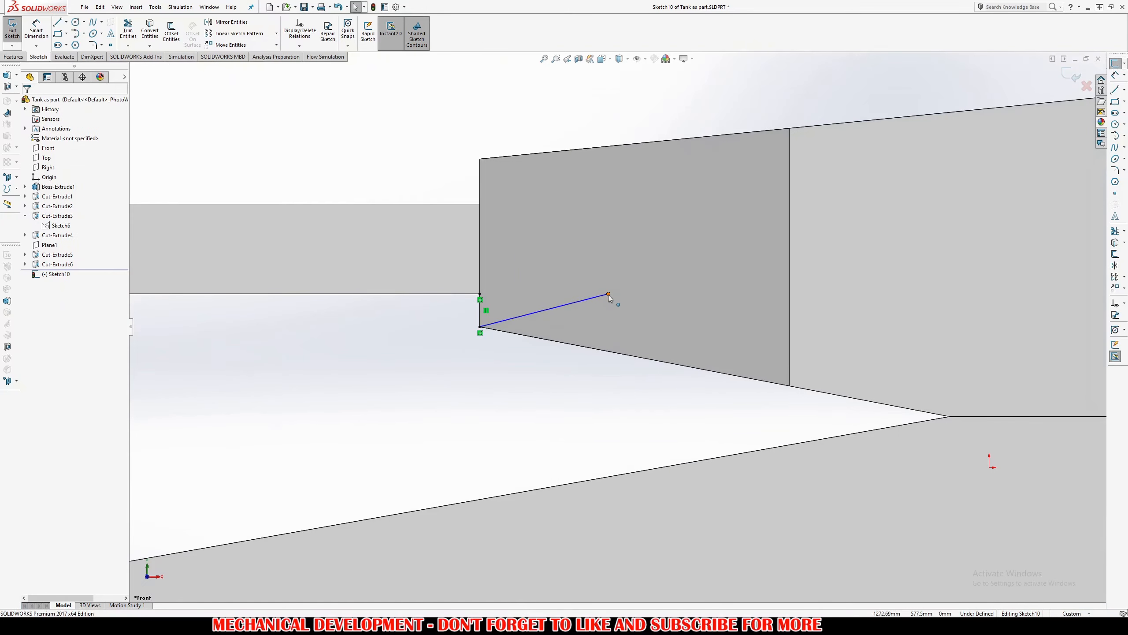
{"action": "left_click", "coordinate": [609, 294]}
{"action": "mouse_move", "coordinate": [615, 295]}
{"action": "middle_mouse_down"}
{"action": "mouse_move", "coordinate": [638, 247]}
{"action": "mouse_move", "coordinate": [690, 240]}
{"action": "mouse_move", "coordinate": [494, 372]}
{"action": "mouse_move", "coordinate": [526, 370]}
{"action": "mouse_move", "coordinate": [509, 379]}
{"action": "mouse_move", "coordinate": [532, 333]}
{"action": "mouse_move", "coordinate": [587, 303]}
{"action": "mouse_move", "coordinate": [511, 328]}
{"action": "mouse_move", "coordinate": [506, 404]}
{"action": "mouse_move", "coordinate": [551, 203]}
{"action": "middle_mouse_up"}
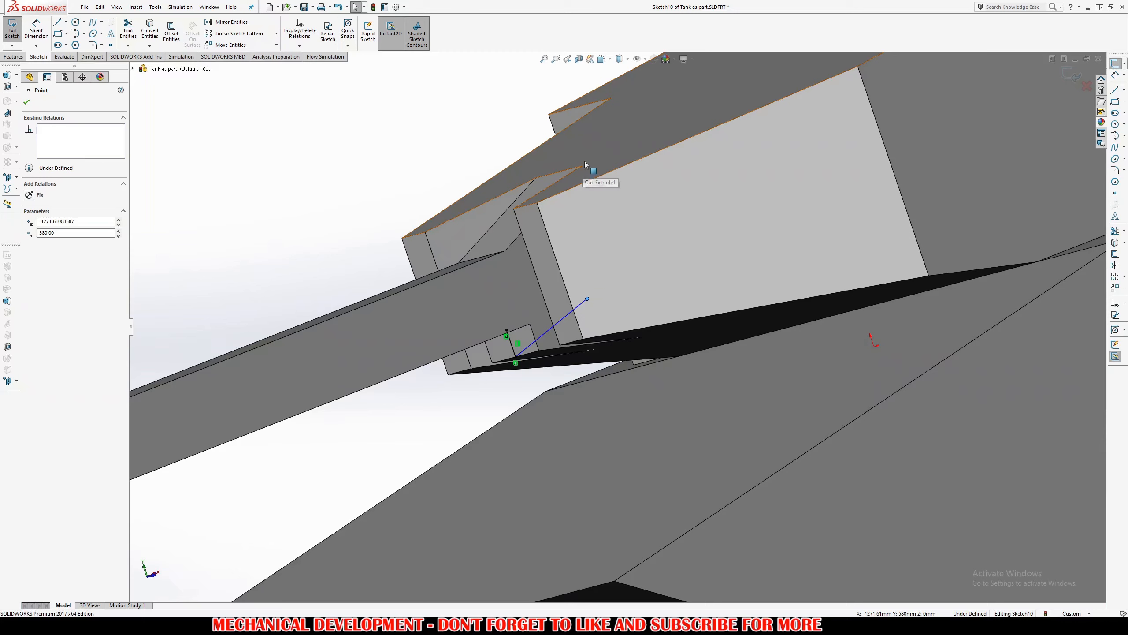
{"action": "scroll", "coordinate": [586, 169], "scroll_direction": "down", "scroll_amount": 4}
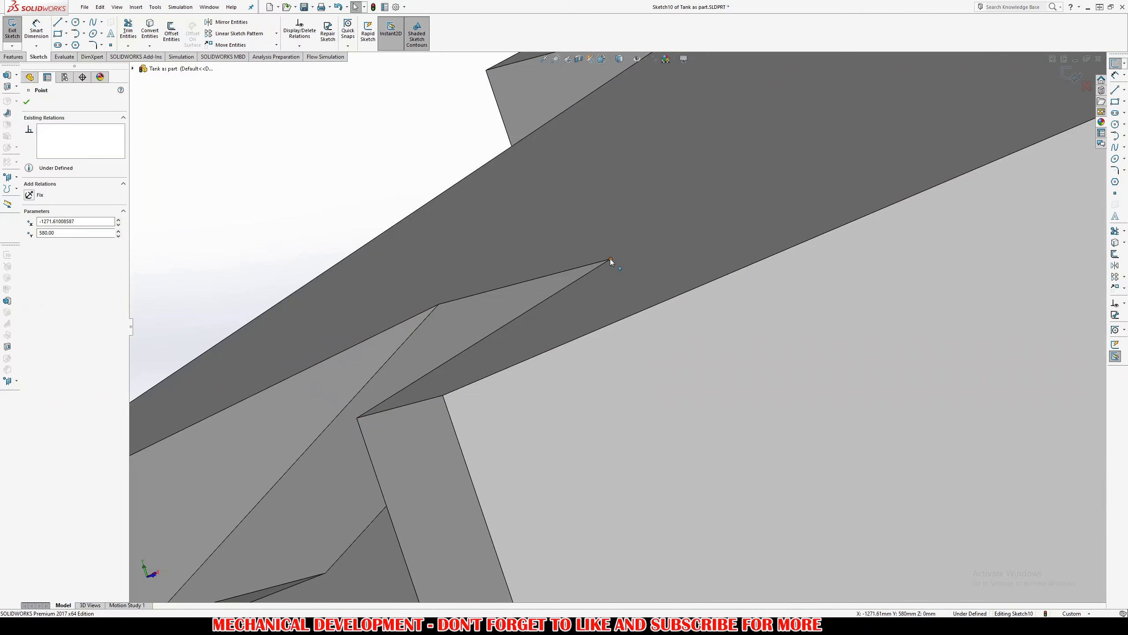
{"action": "left_click", "coordinate": [610, 258], "text": "ctrl"}
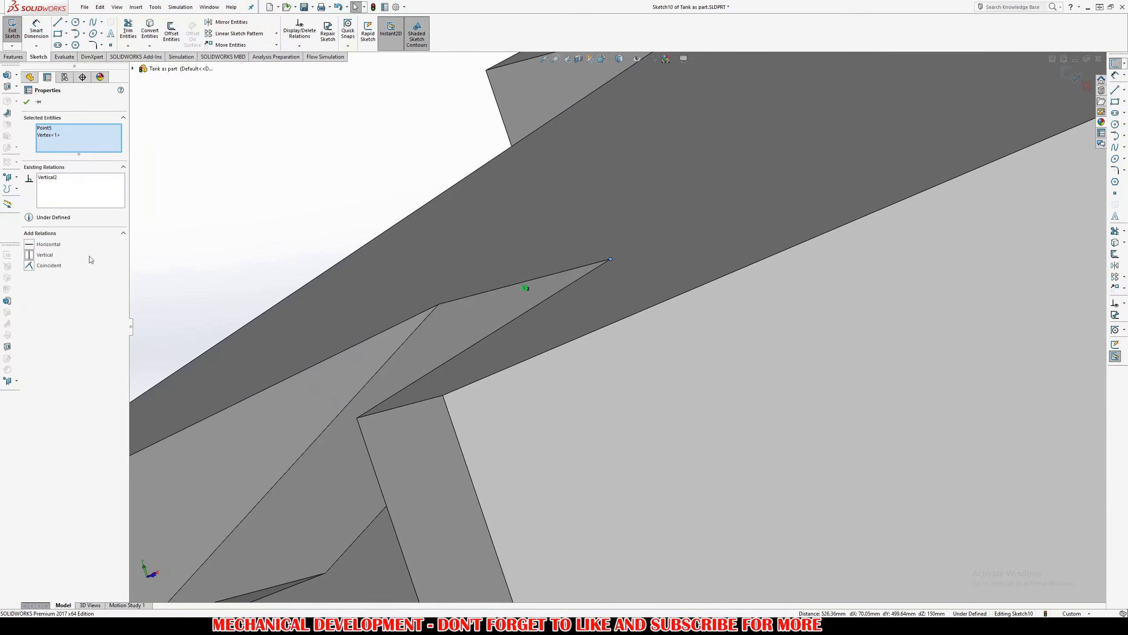
Close the triangle with a horizontal line from the barrel's bottom edge to the slanted line's end
{"action": "scroll", "coordinate": [607, 366], "scroll_direction": "up", "scroll_amount": 5}
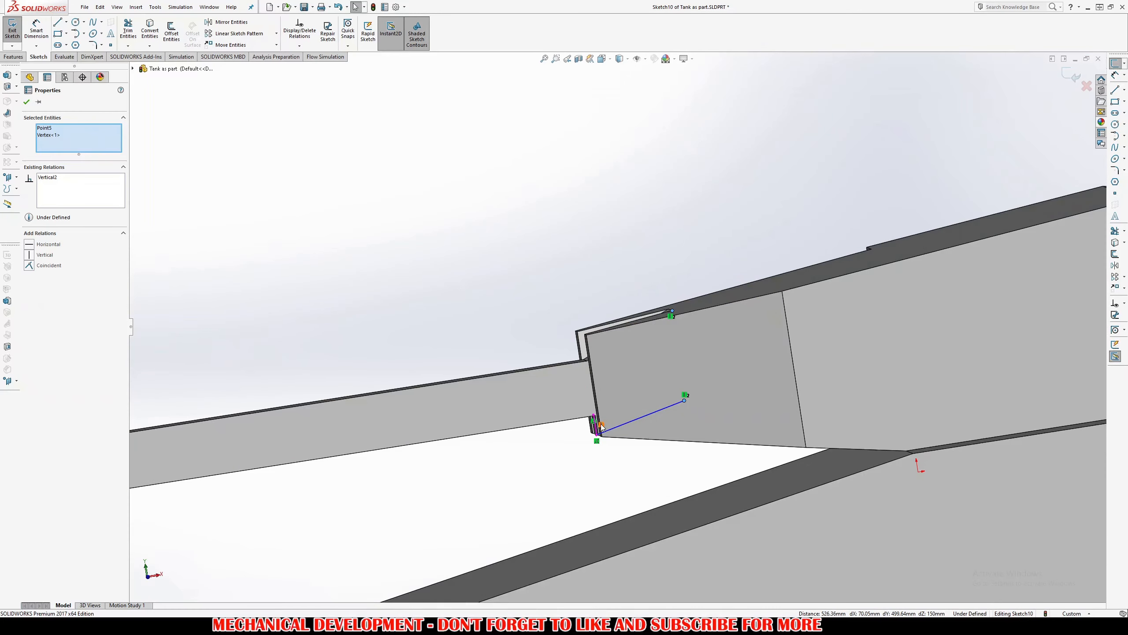
{"action": "key", "text": "l"}
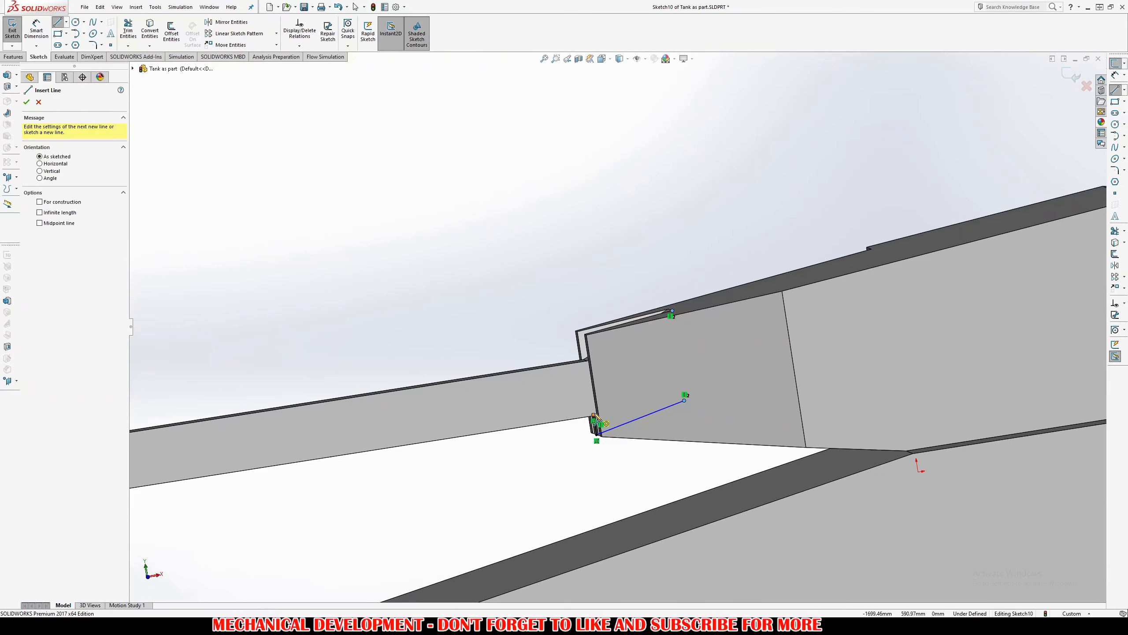
{"action": "left_click", "coordinate": [594, 415]}
{"action": "left_click", "coordinate": [684, 401]}
{"action": "key", "text": "Escape"}
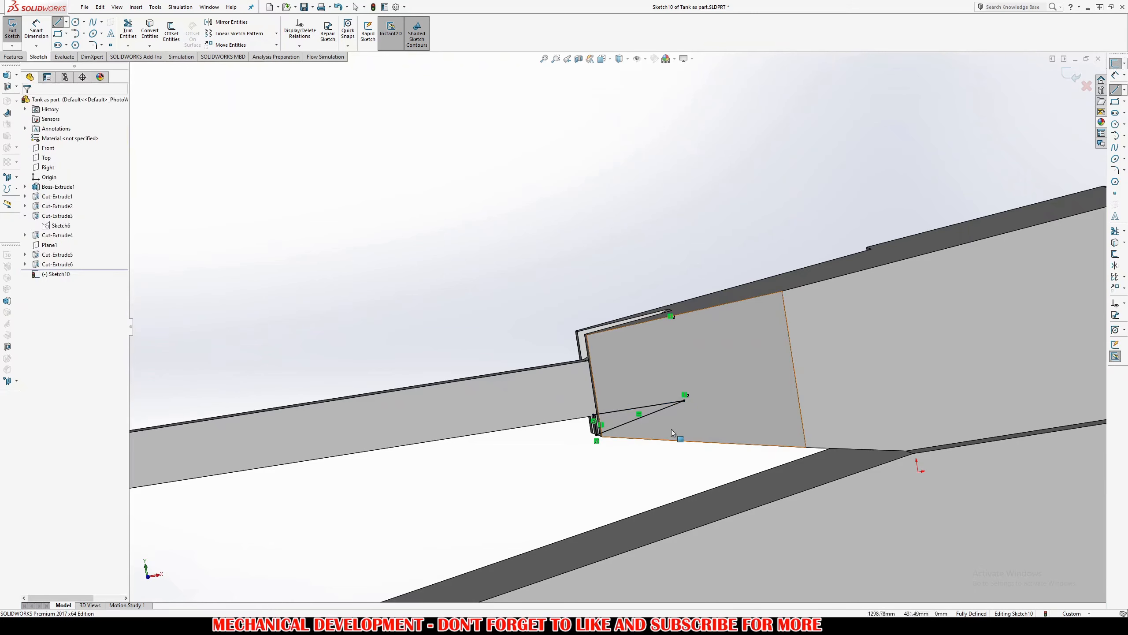
Make an extruded cut from the triangle below the barrel with a Mid Plane end condition and 300 mm depth
{"action": "scroll", "coordinate": [671, 430], "scroll_direction": "up", "scroll_amount": 1}
{"action": "middle_click_drag", "start_coordinate": [650, 420], "coordinate": [702, 383]}
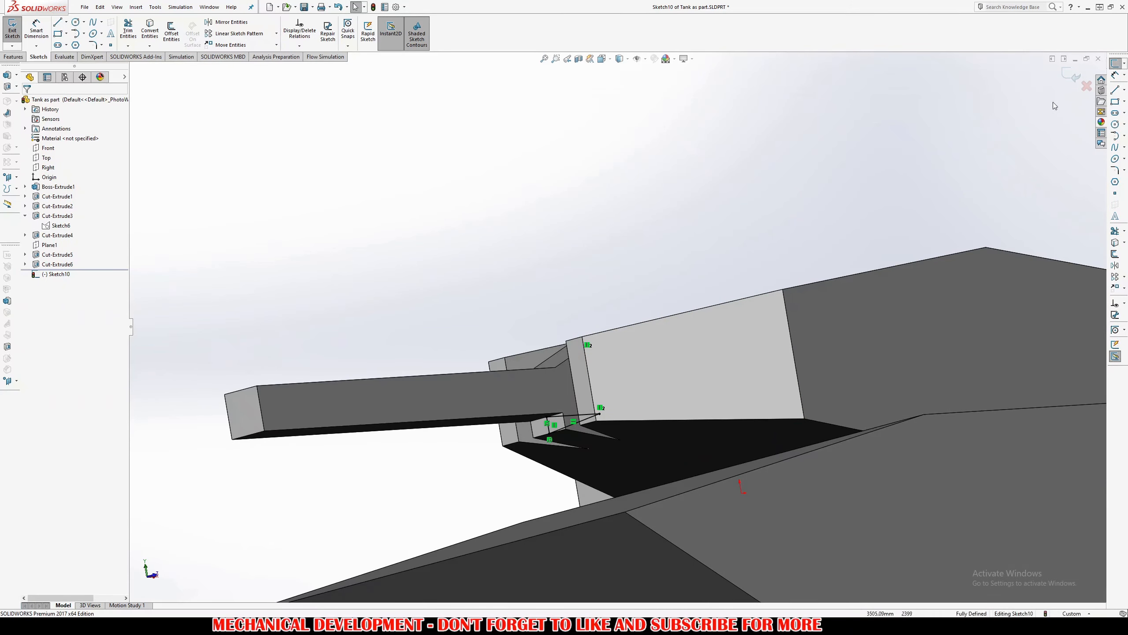
{"action": "right_click_drag", "start_coordinate": [662, 351], "coordinate": [632, 373]}
{"action": "scroll", "coordinate": [562, 427], "scroll_direction": "down", "scroll_amount": 5}
{"action": "middle_click_drag", "start_coordinate": [564, 427], "coordinate": [615, 428]}
{"action": "left_click", "coordinate": [75, 155]}
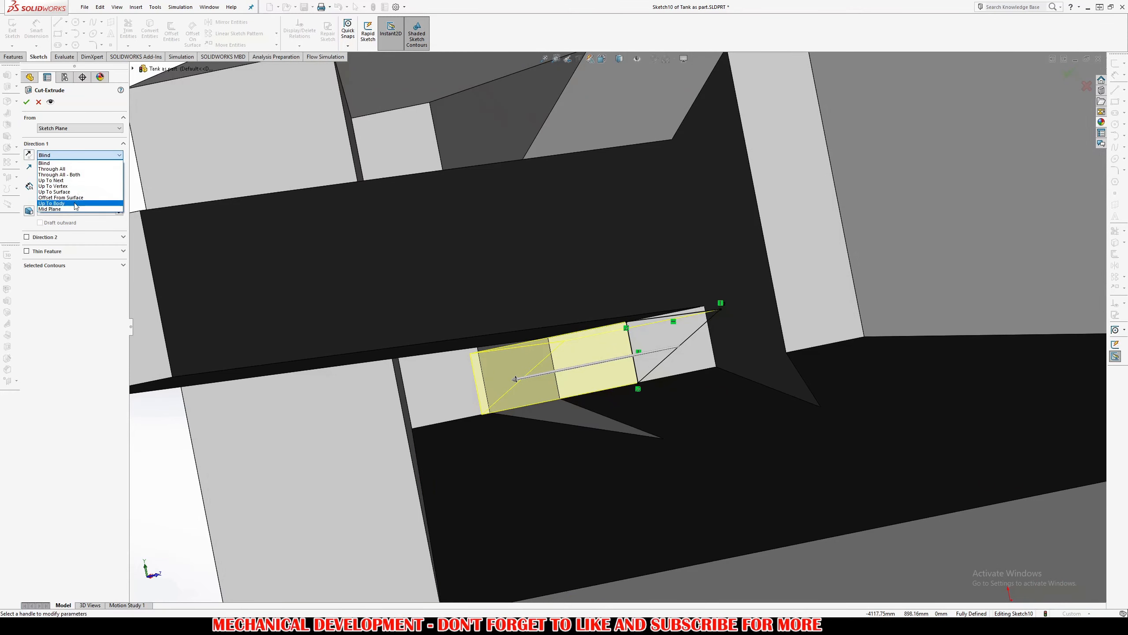
{"action": "left_click", "coordinate": [66, 213]}
{"action": "middle_click_drag", "start_coordinate": [471, 338], "coordinate": [514, 295]}
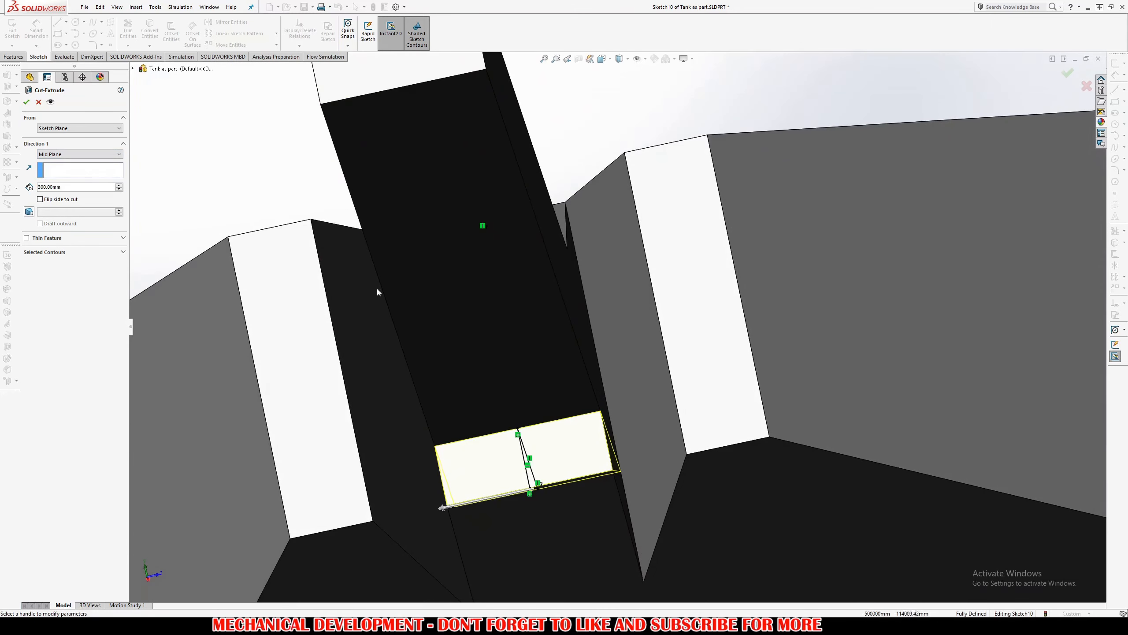
{"action": "middle_click_drag", "start_coordinate": [378, 287], "coordinate": [451, 395]}
{"action": "left_click", "coordinate": [27, 102]}
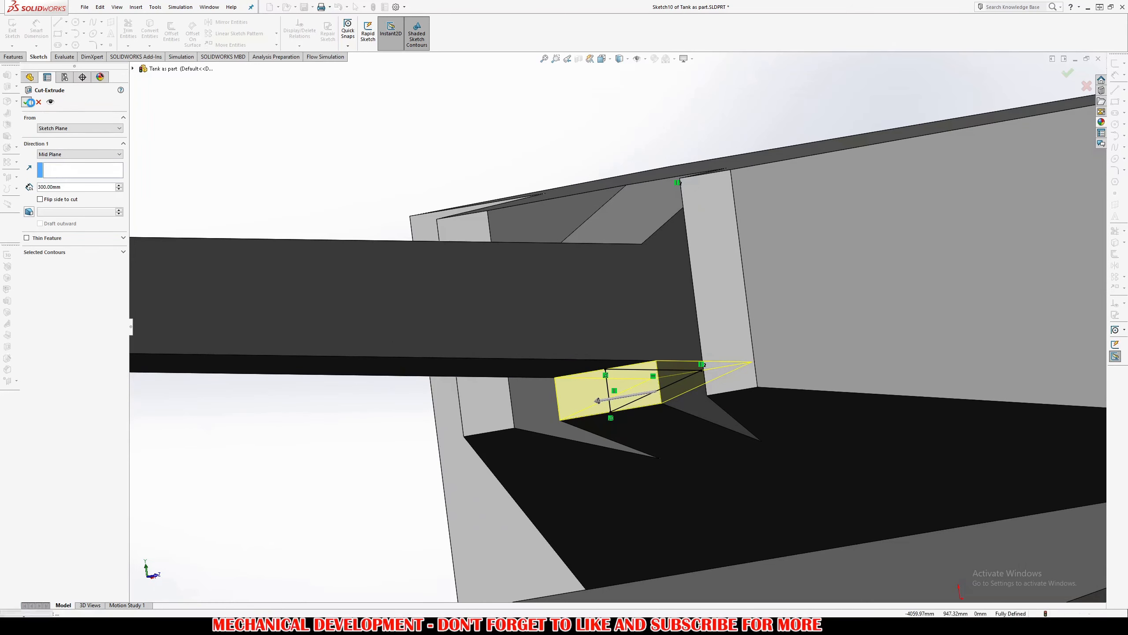
Open the sketch of the cut below the barrel for editing
{"action": "middle_click_drag", "start_coordinate": [574, 342], "coordinate": [541, 346]}
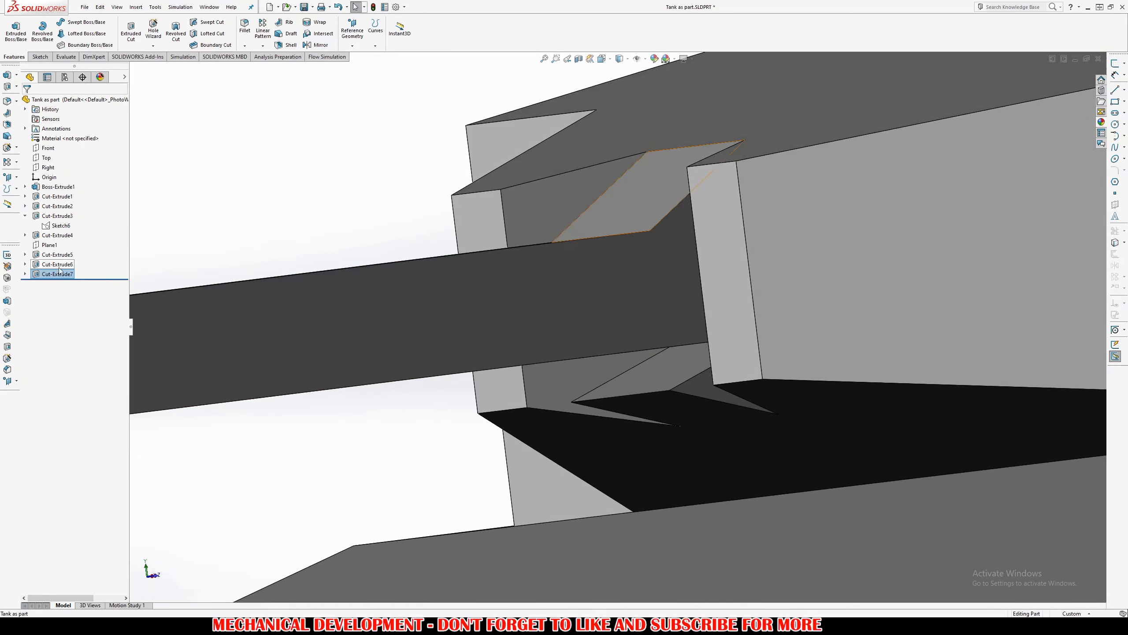
{"action": "left_click", "coordinate": [25, 274]}
{"action": "double_click", "coordinate": [62, 285]}
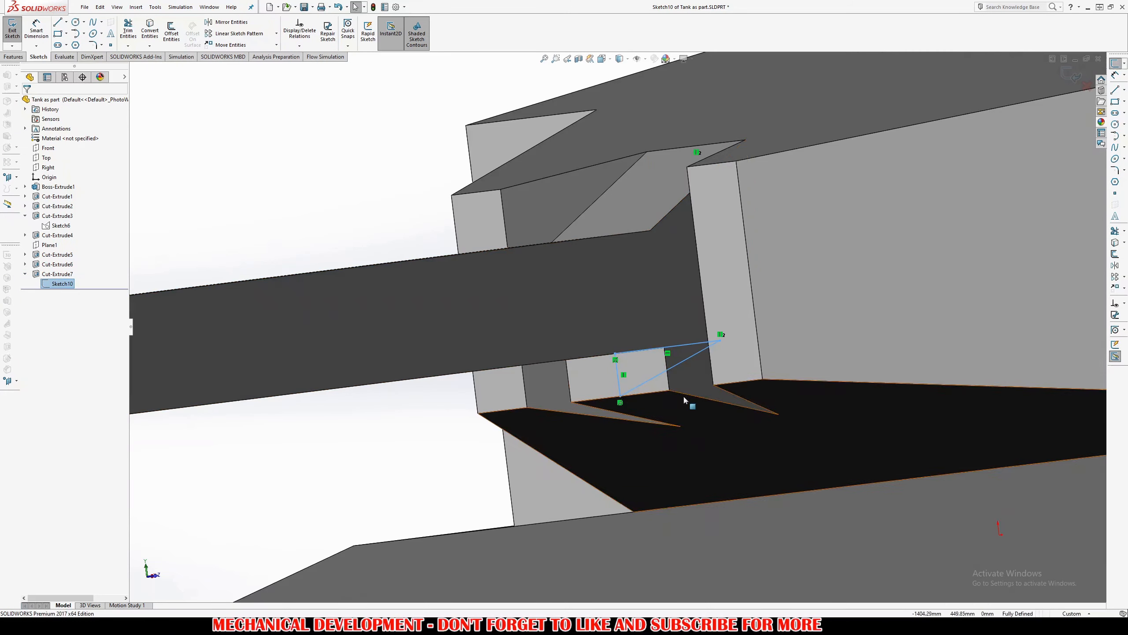
{"action": "middle_click_drag", "start_coordinate": [687, 403], "coordinate": [632, 406]}
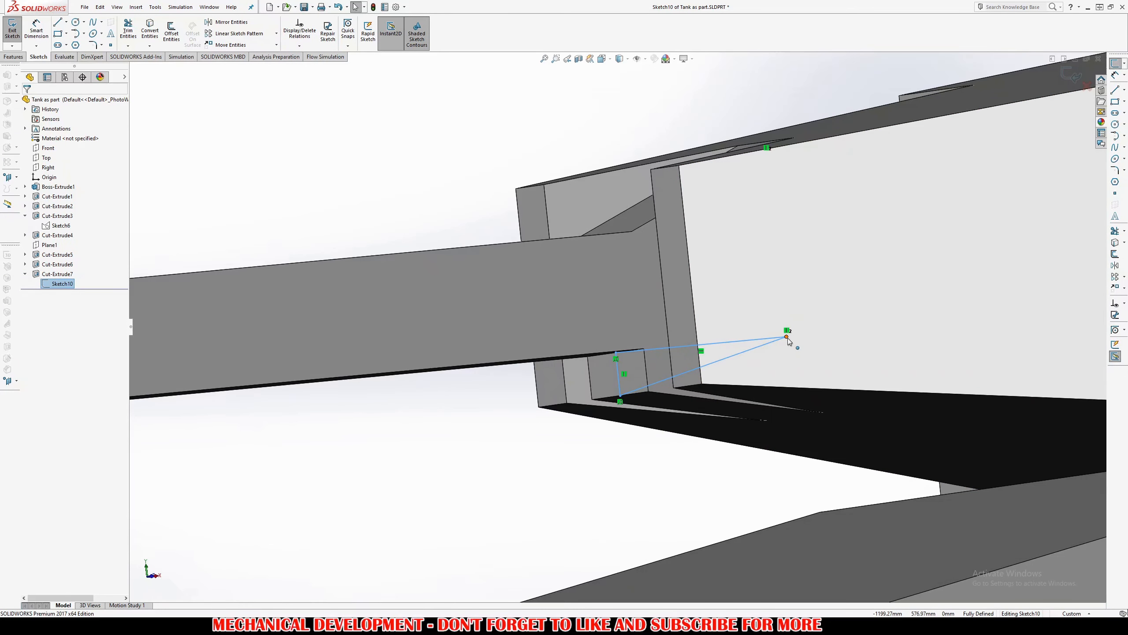
{"action": "left_click", "coordinate": [787, 337]}
{"action": "key", "text": "Delete"}
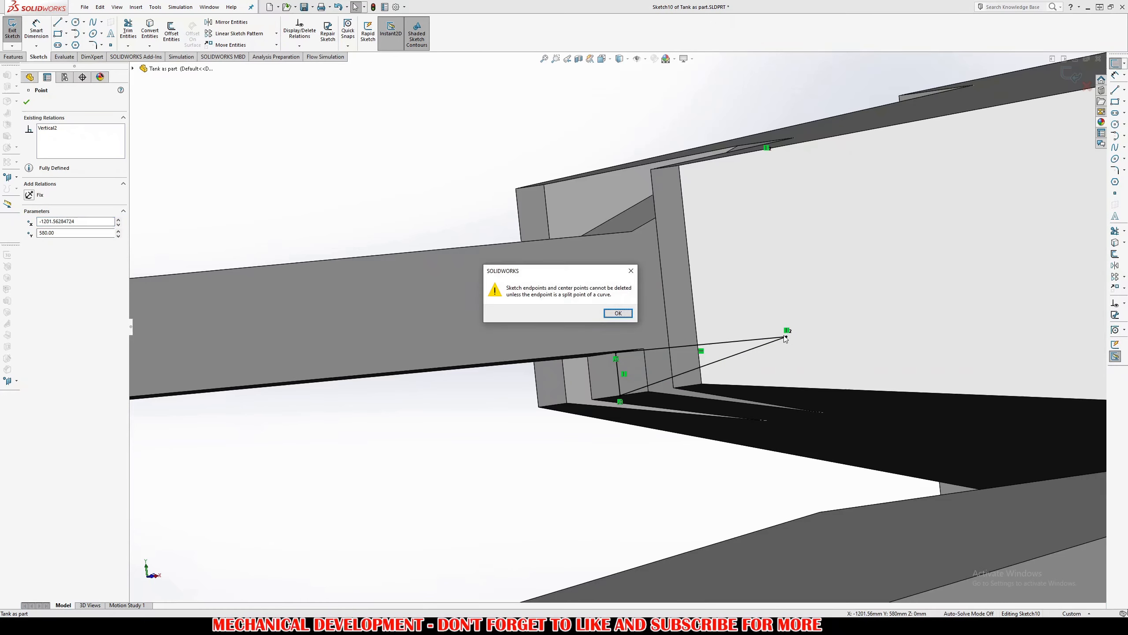
{"action": "key", "text": "Return"}
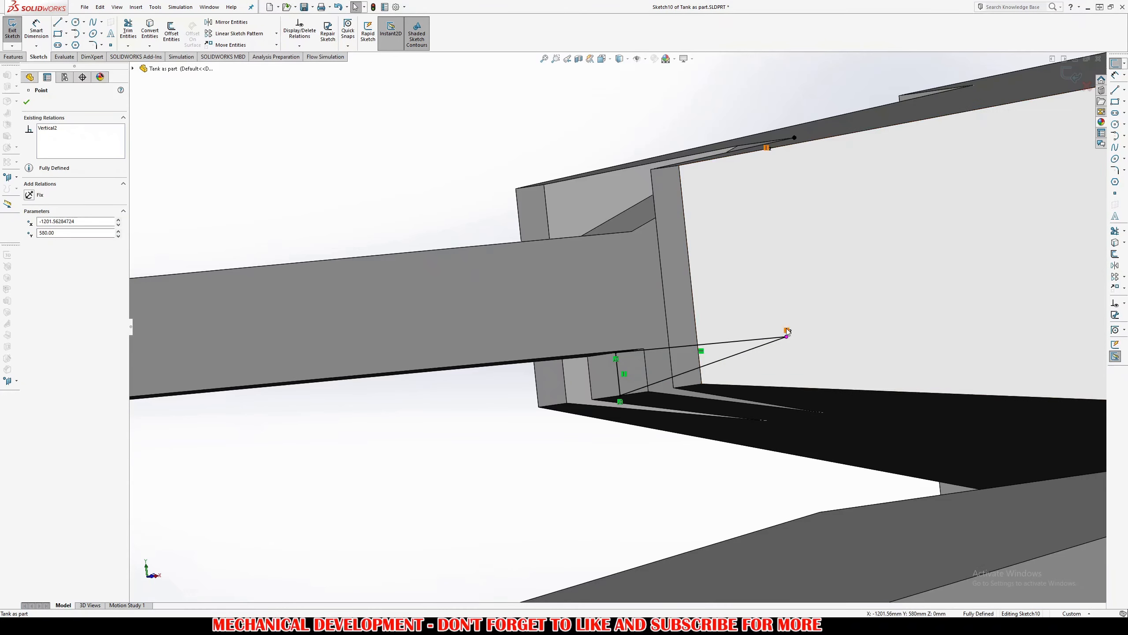
Delete the horizontal relation on the triangle's upper line and make its rear corner coincident with the inner tip of the notch in the turret's underside
{"action": "left_click", "coordinate": [702, 351]}
{"action": "key", "text": "Delete"}
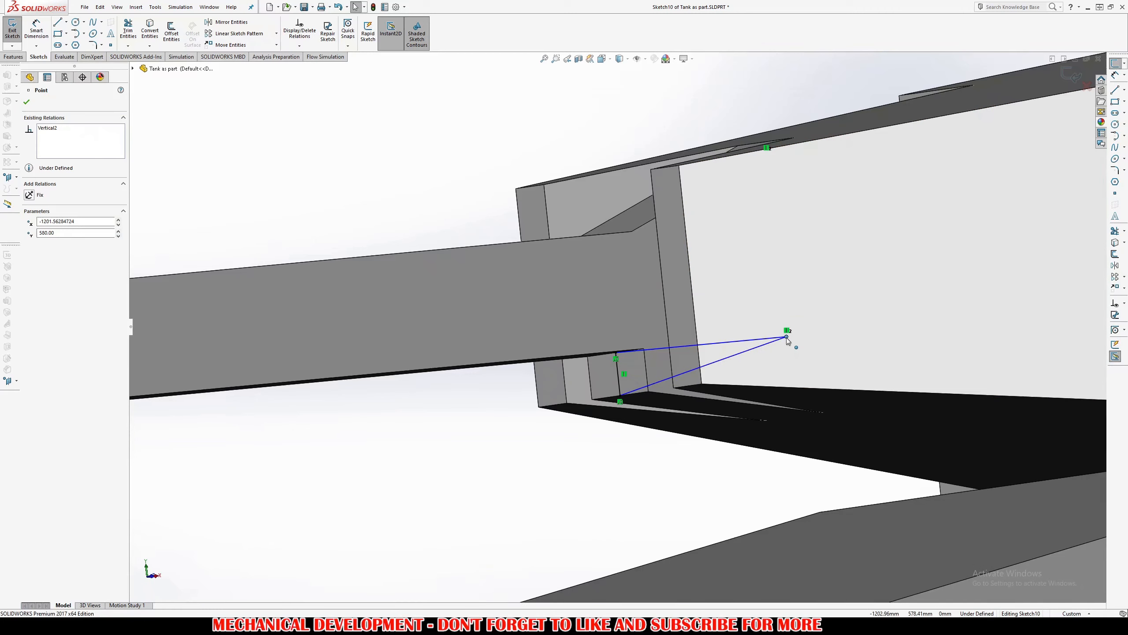
{"action": "left_click_drag", "start_coordinate": [787, 336], "coordinate": [795, 415]}
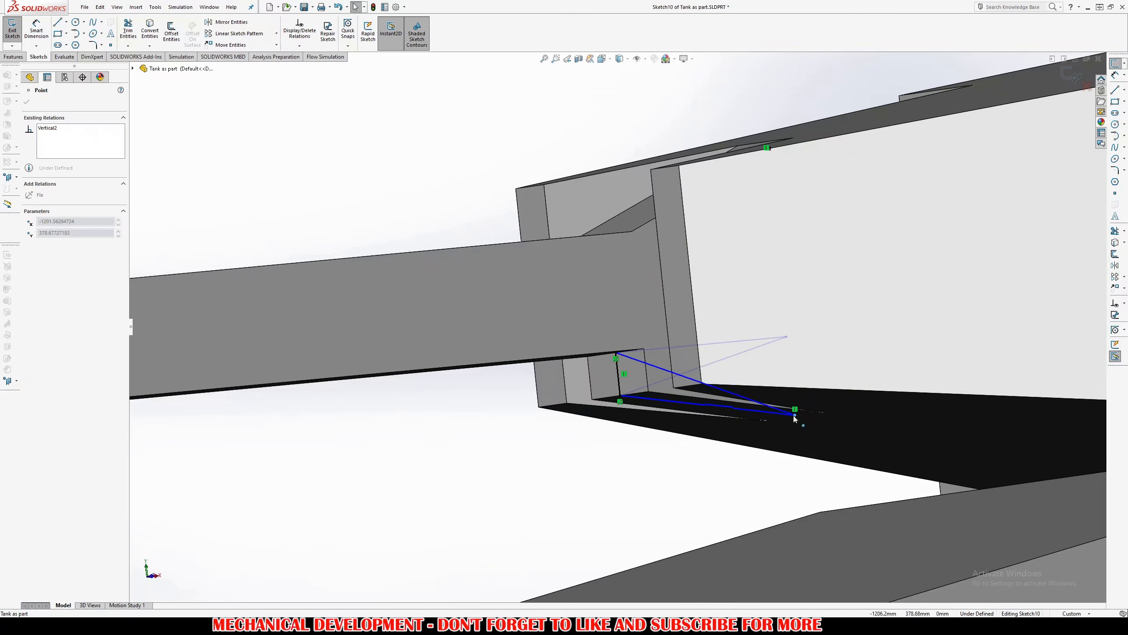
{"action": "left_click", "coordinate": [823, 413], "text": "ctrl"}
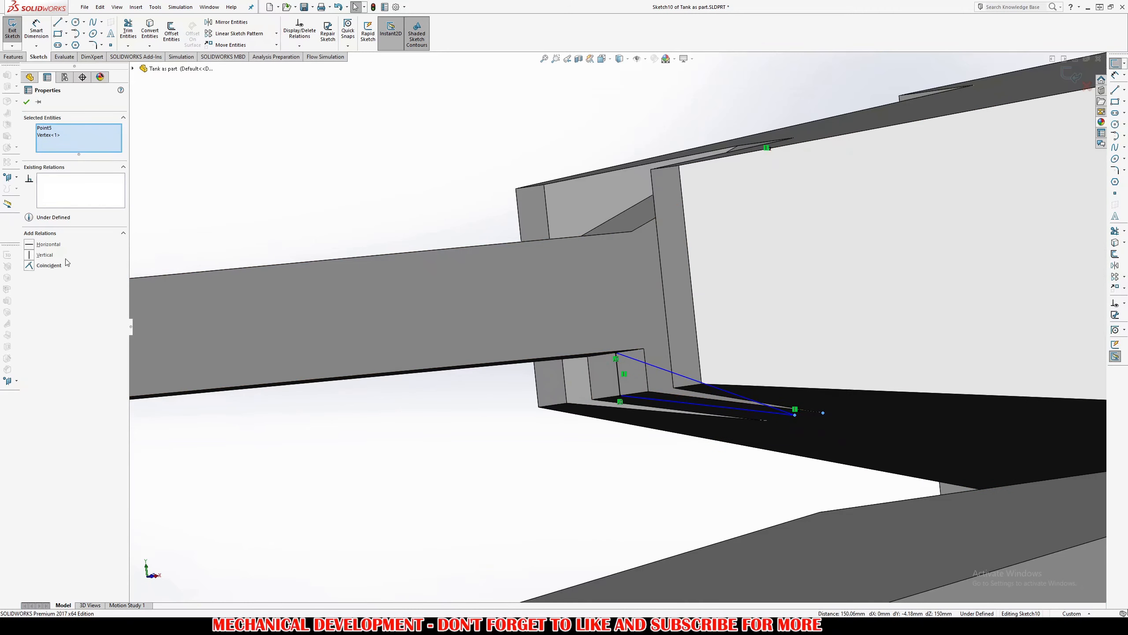
{"action": "left_click", "coordinate": [49, 265]}
{"action": "middle_click_drag", "start_coordinate": [679, 428], "coordinate": [701, 429]}
{"action": "left_click", "coordinate": [25, 106]}
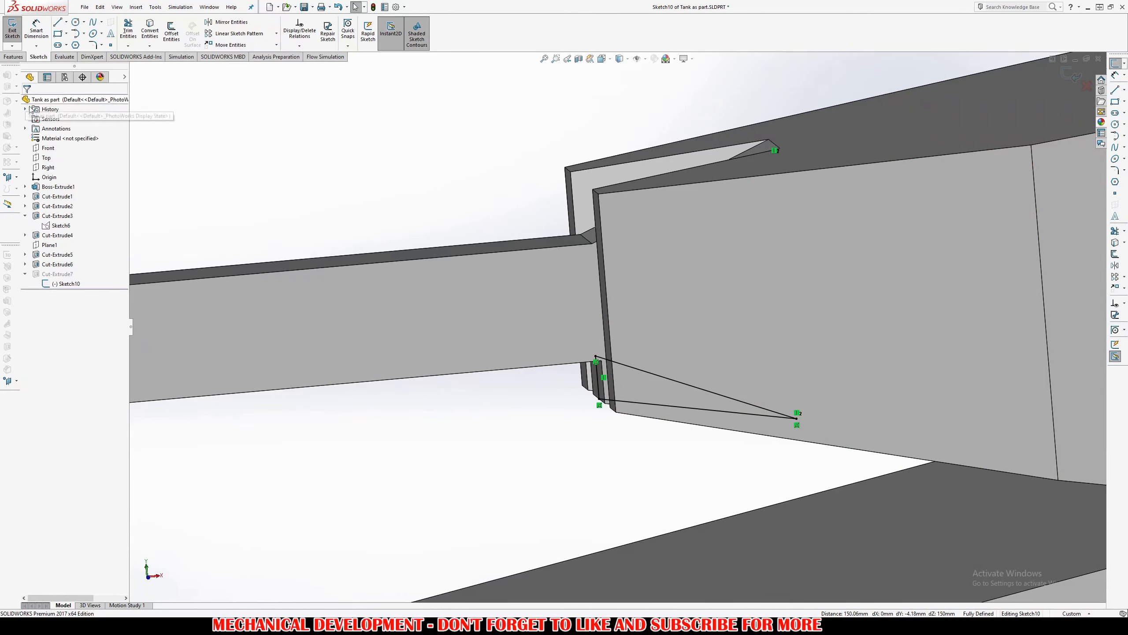
Exit the edited sketch by rebuilding the part, check the turret's front and barrel, and save the part
{"action": "key", "text": "ctrl+b"}
{"action": "mouse_move", "coordinate": [610, 425]}
{"action": "middle_mouse_down"}
{"action": "mouse_move", "coordinate": [644, 391]}
{"action": "mouse_move", "coordinate": [694, 380]}
{"action": "mouse_move", "coordinate": [708, 452]}
{"action": "mouse_move", "coordinate": [787, 415]}
{"action": "mouse_move", "coordinate": [772, 439]}
{"action": "middle_mouse_up"}
{"action": "scroll", "coordinate": [787, 414], "scroll_direction": "up", "scroll_amount": 3}
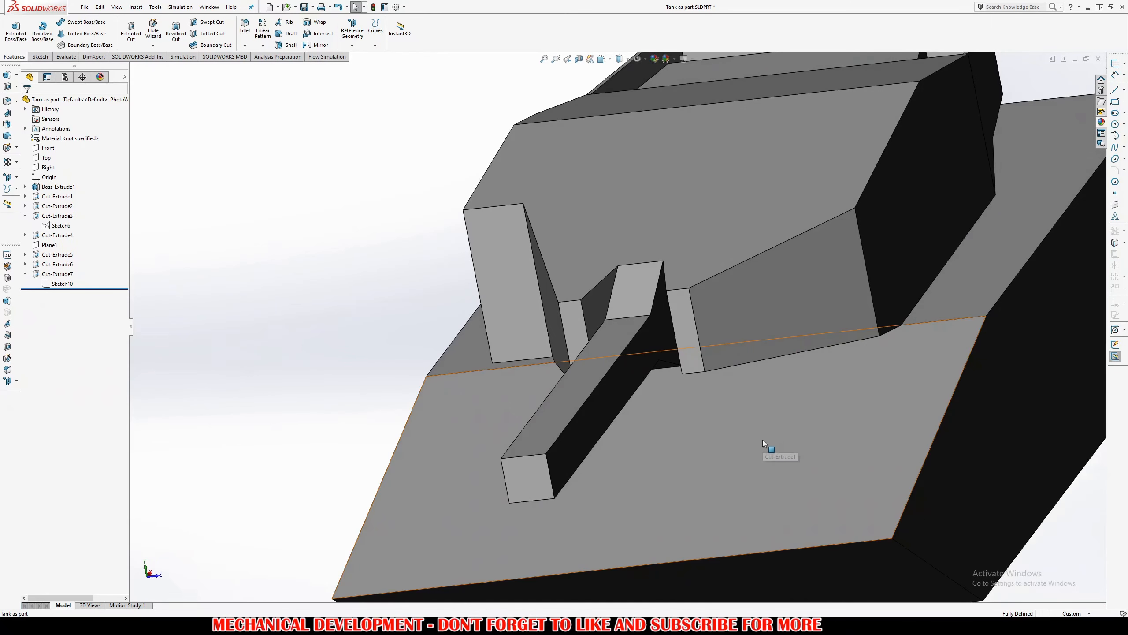
{"action": "scroll", "coordinate": [683, 358], "scroll_direction": "up", "scroll_amount": 5}
{"action": "middle_click_drag", "start_coordinate": [683, 357], "coordinate": [549, 372]}
{"action": "key", "text": "ctrl+s"}
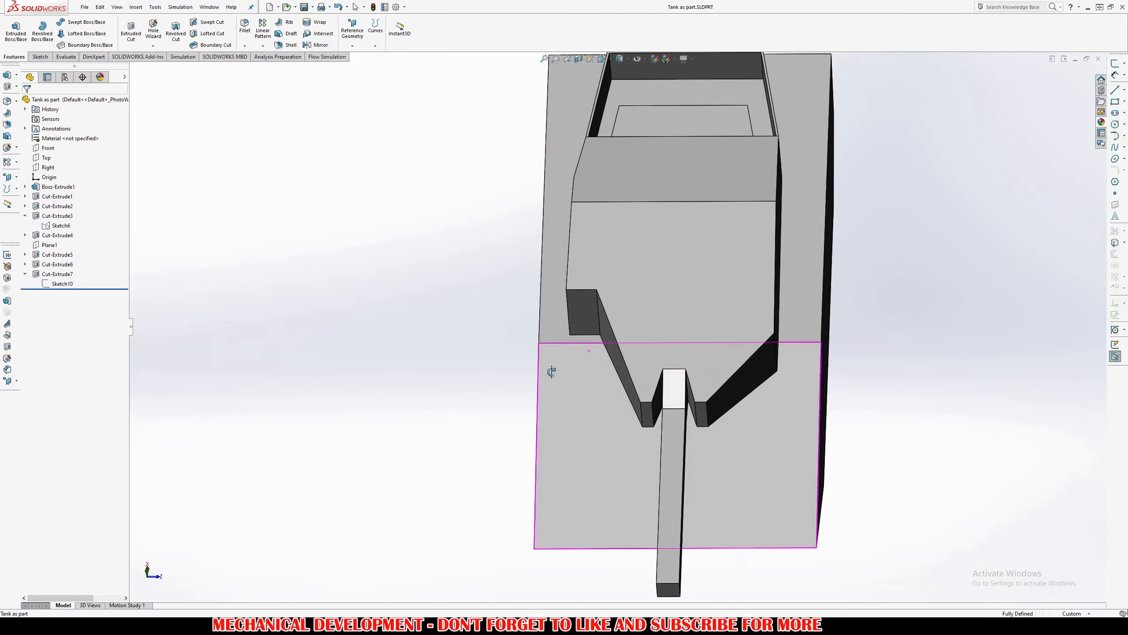
Start a sketch on Plane1 and offset the turret's slanted front edge and adjoining short step edge 250 mm inward
{"action": "left_click", "coordinate": [49, 245]}
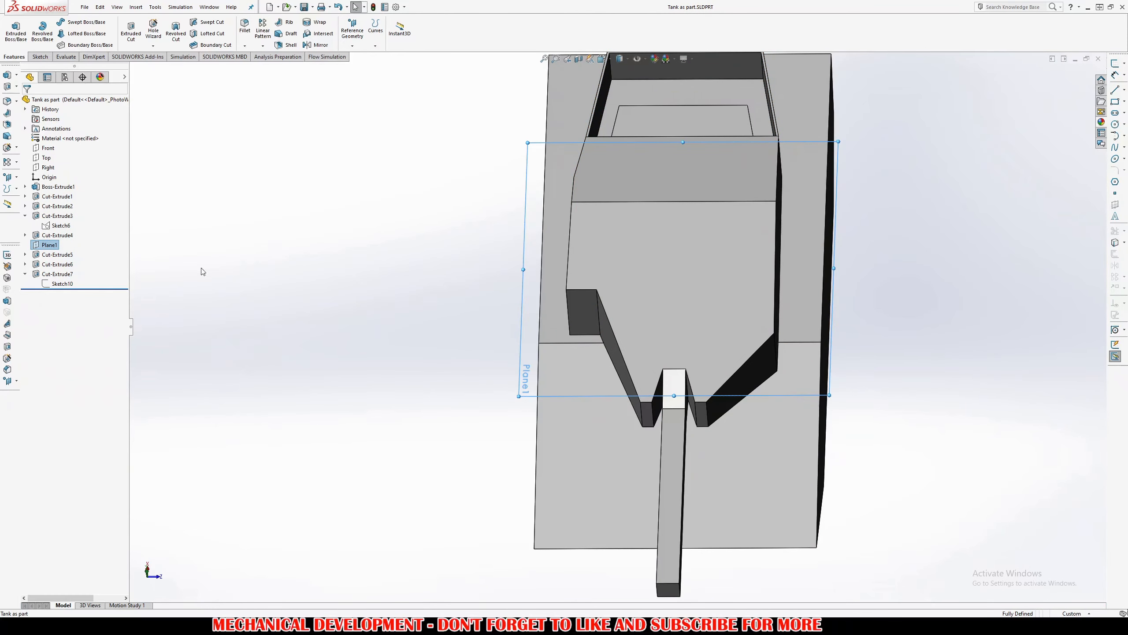
{"action": "left_click", "coordinate": [278, 285]}
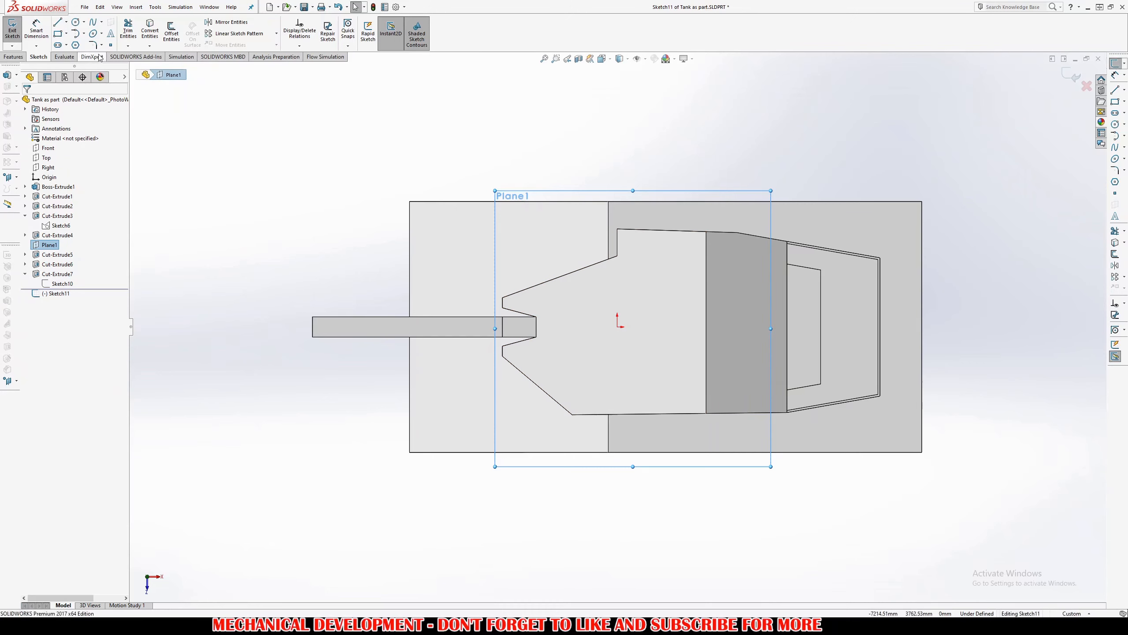
{"action": "scroll", "coordinate": [617, 222], "scroll_direction": "down", "scroll_amount": 4}
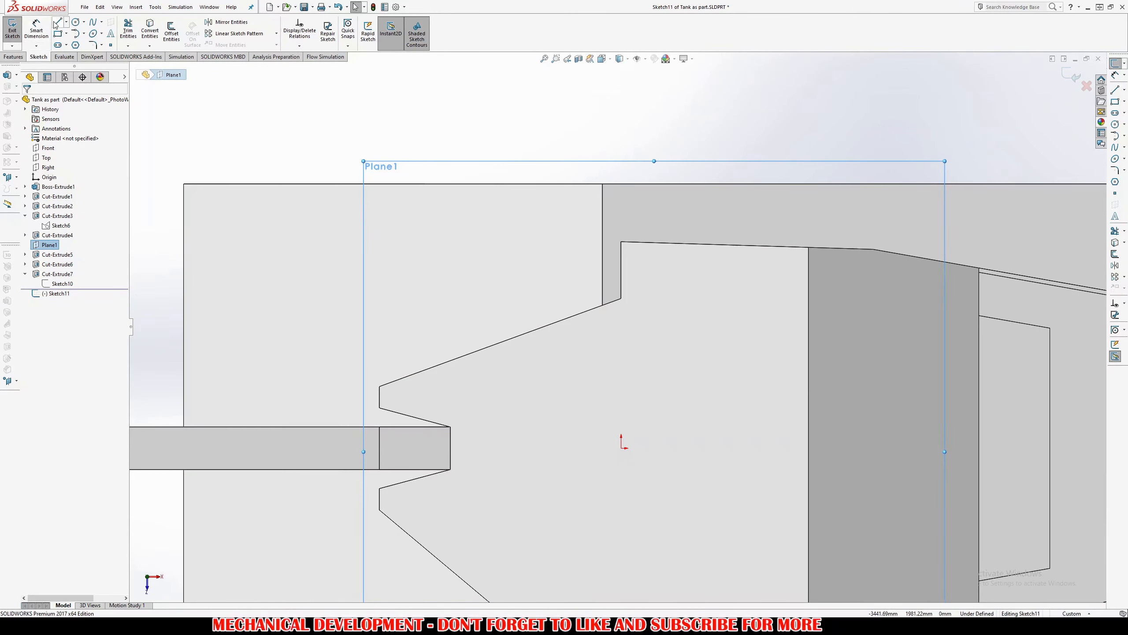
{"action": "left_click", "coordinate": [171, 32]}
{"action": "left_click", "coordinate": [622, 284]}
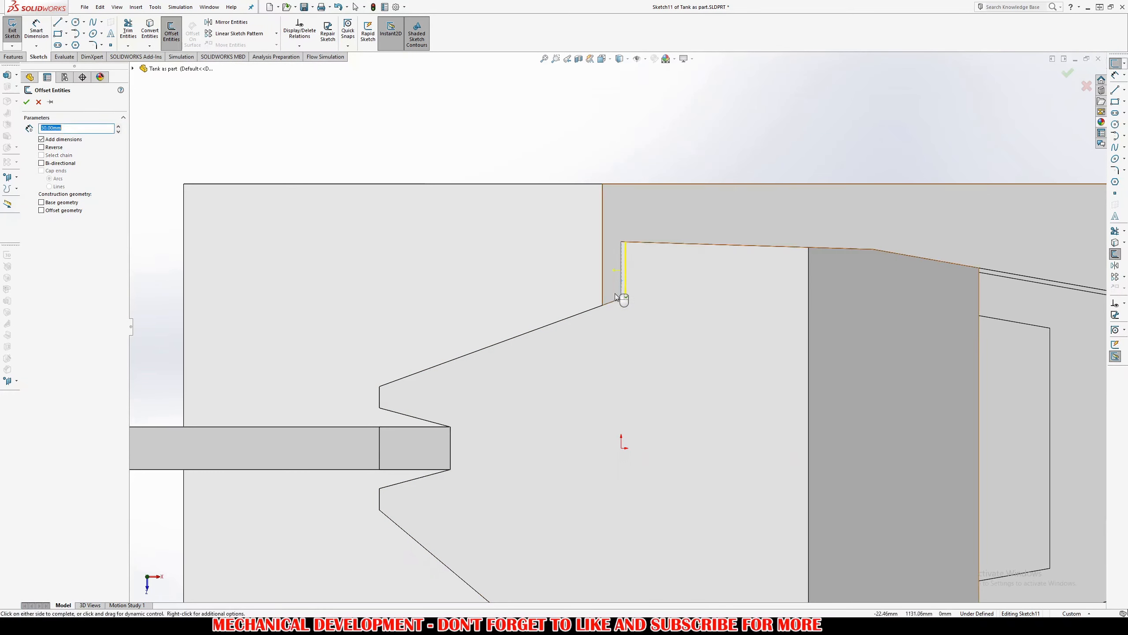
{"action": "left_click", "coordinate": [608, 303]}
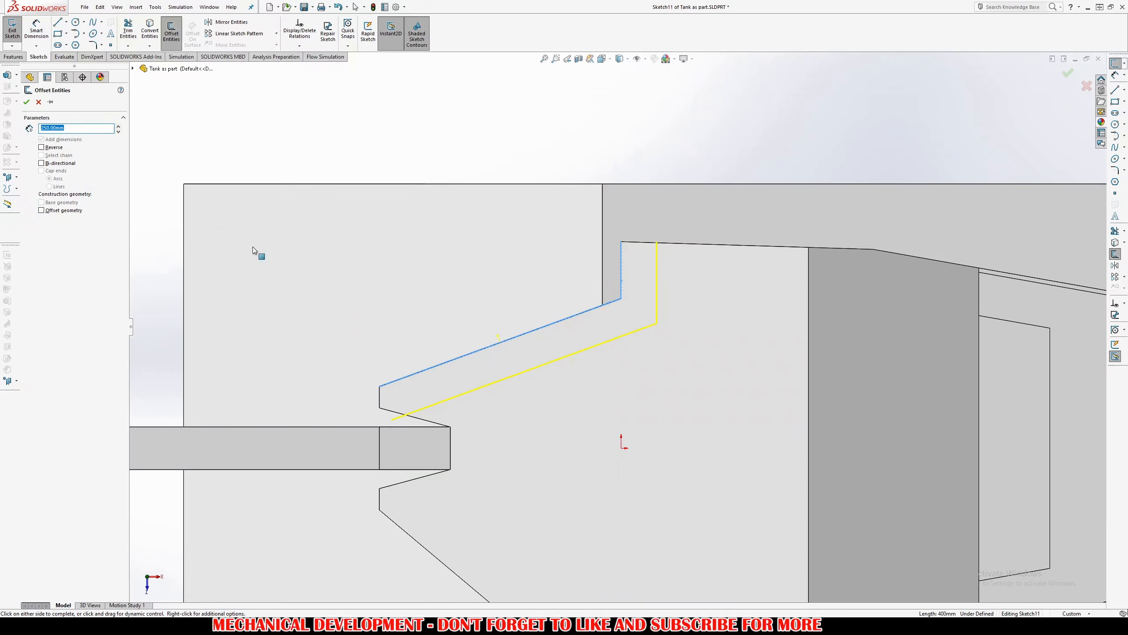
{"action": "left_click", "coordinate": [393, 411]}
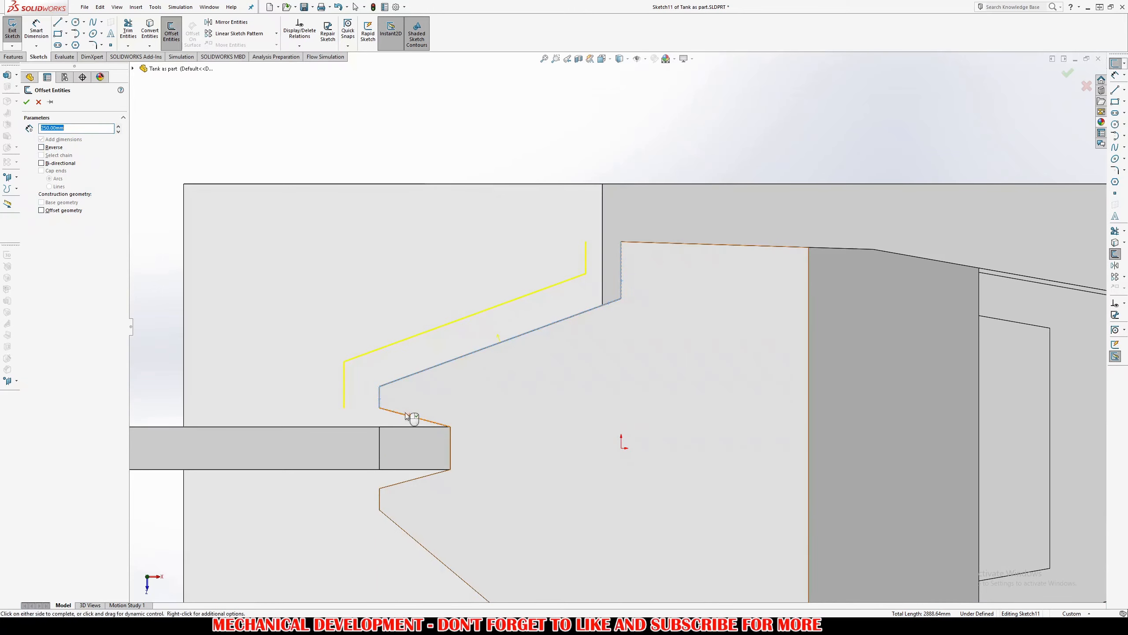
{"action": "left_click", "coordinate": [381, 400]}
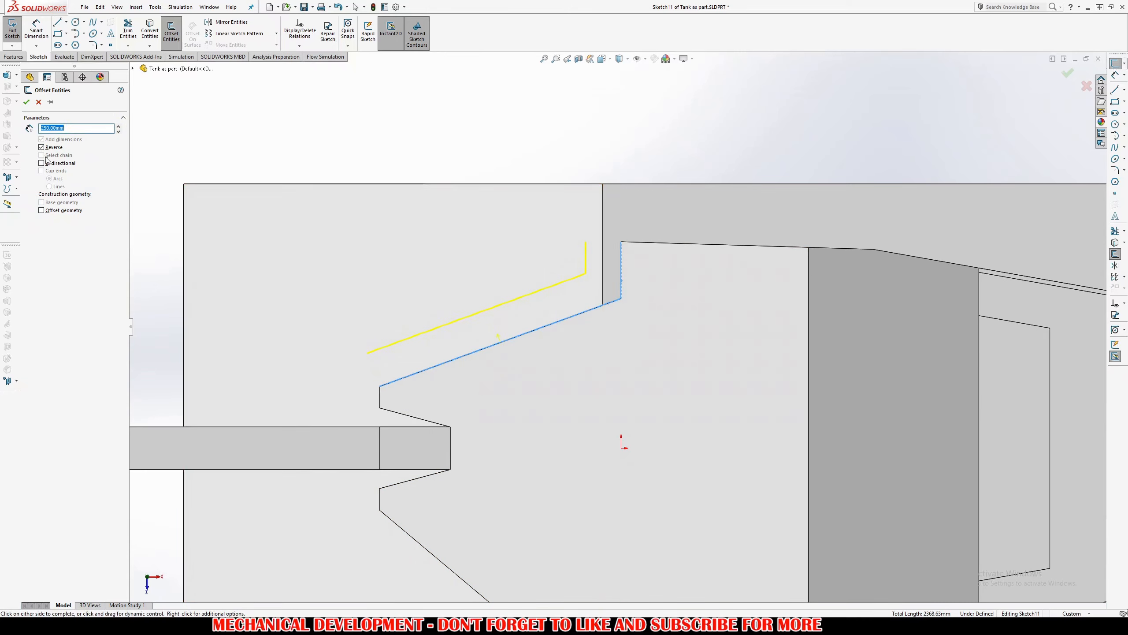
{"action": "left_click", "coordinate": [27, 103]}
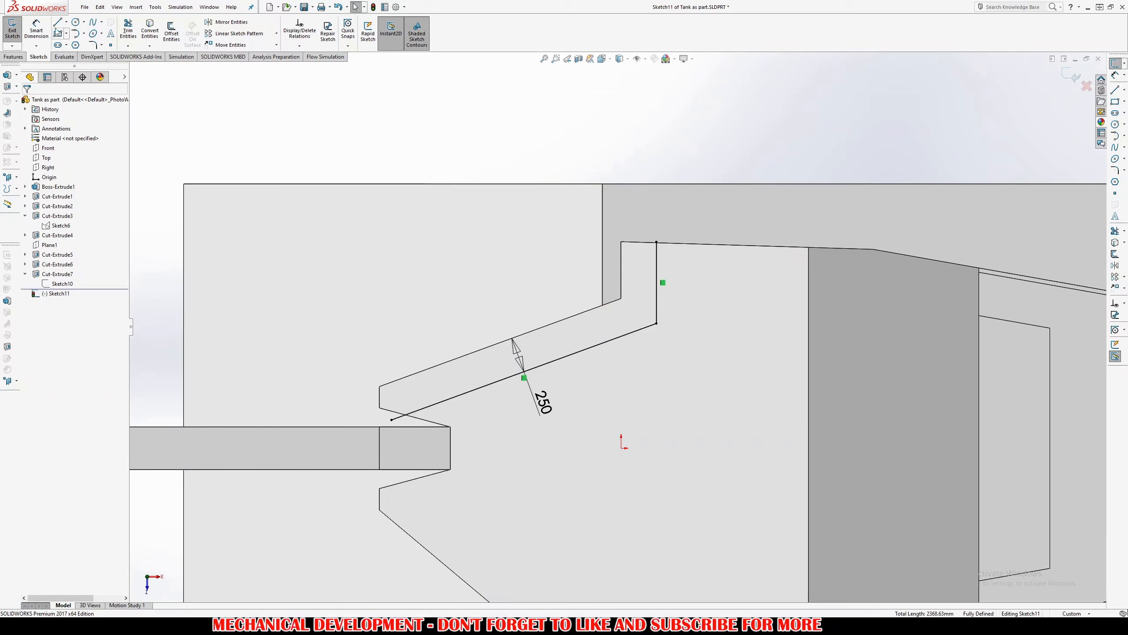
{"action": "left_click", "coordinate": [128, 30]}
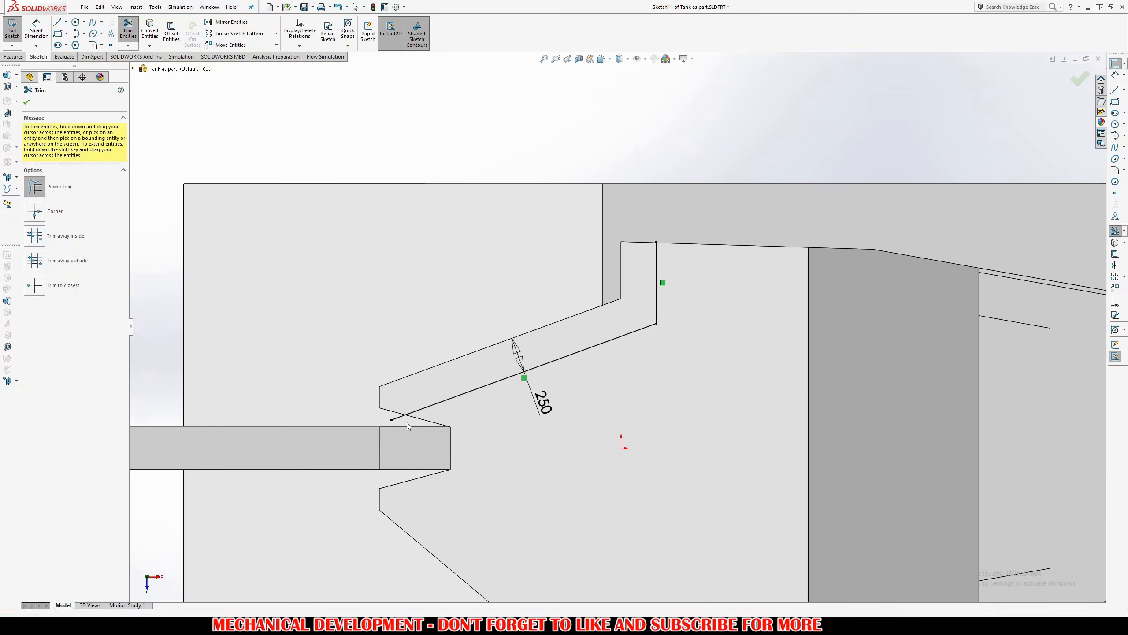
{"action": "left_click_drag", "start_coordinate": [407, 423], "coordinate": [397, 419]}
{"action": "key", "text": "ctrl+z"}
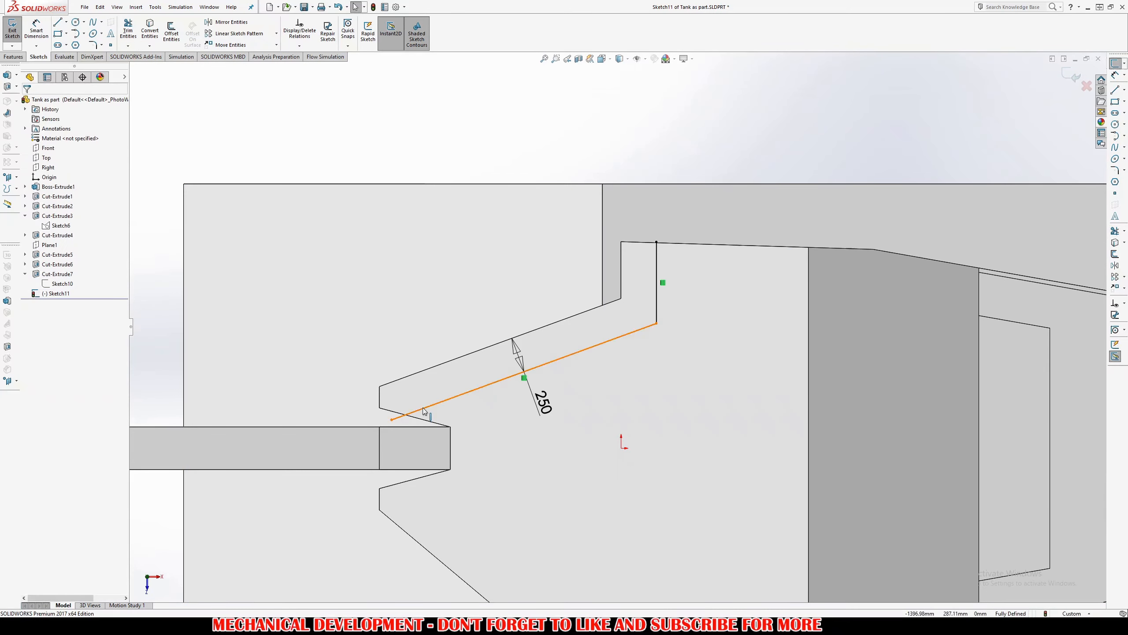
{"action": "left_click", "coordinate": [58, 22]}
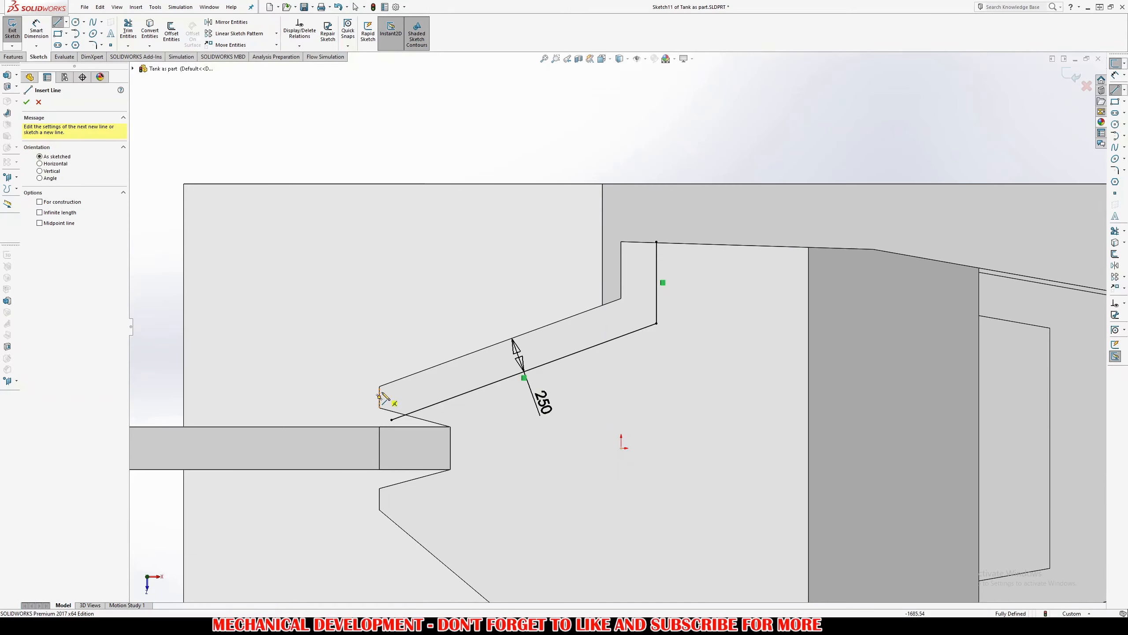
{"action": "left_click", "coordinate": [381, 388]}
{"action": "key", "text": "Escape"}
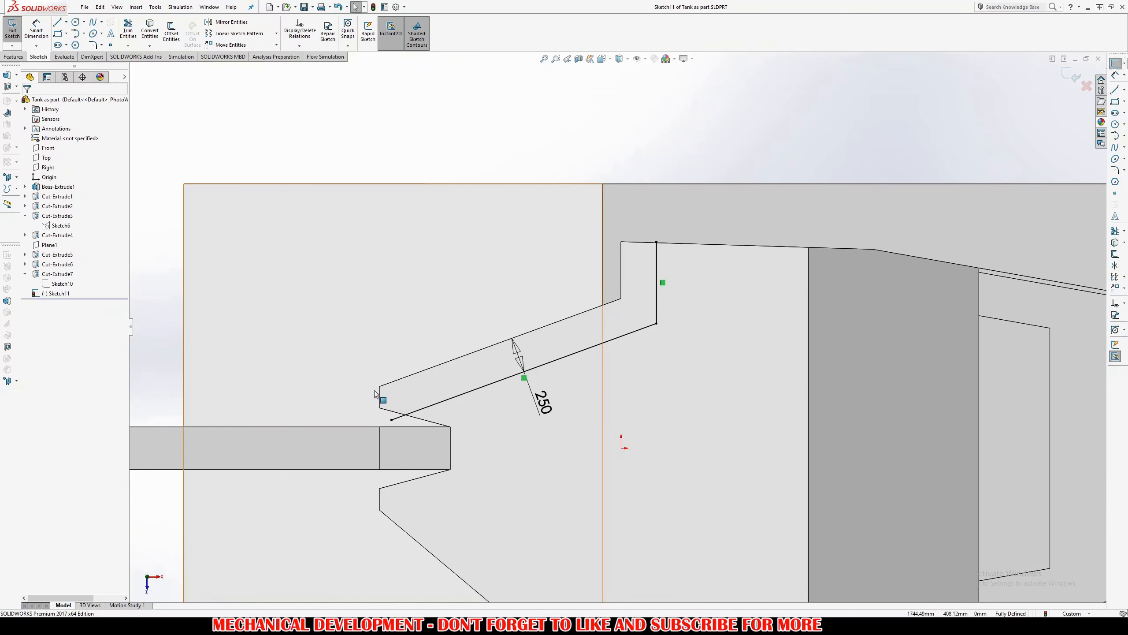
{"action": "key", "text": "Return"}
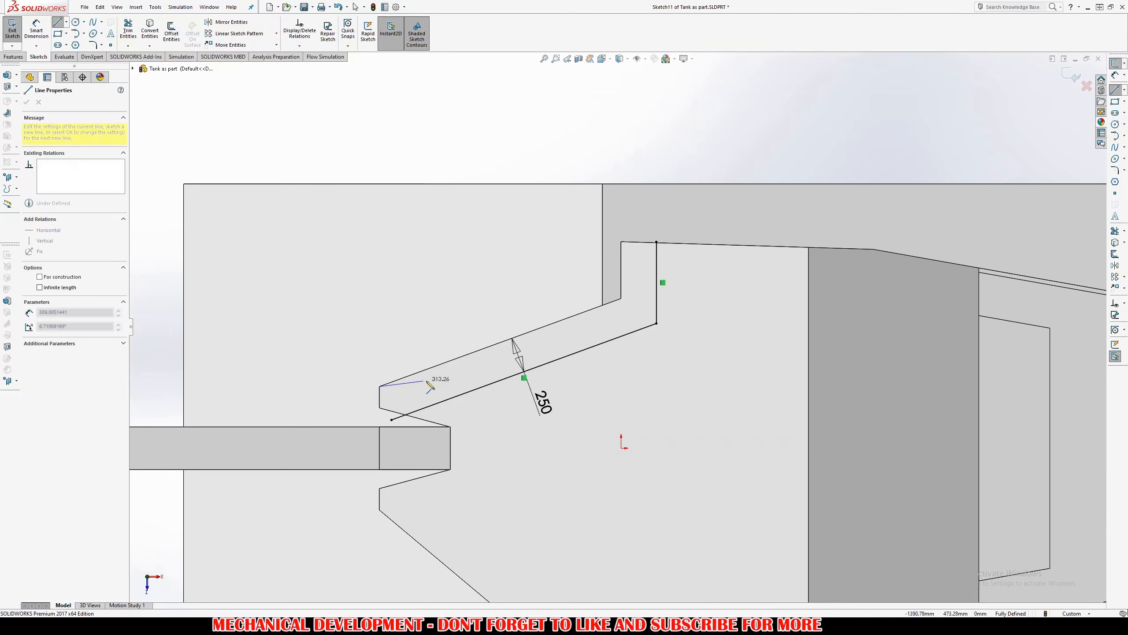
{"action": "key", "text": "Escape"}
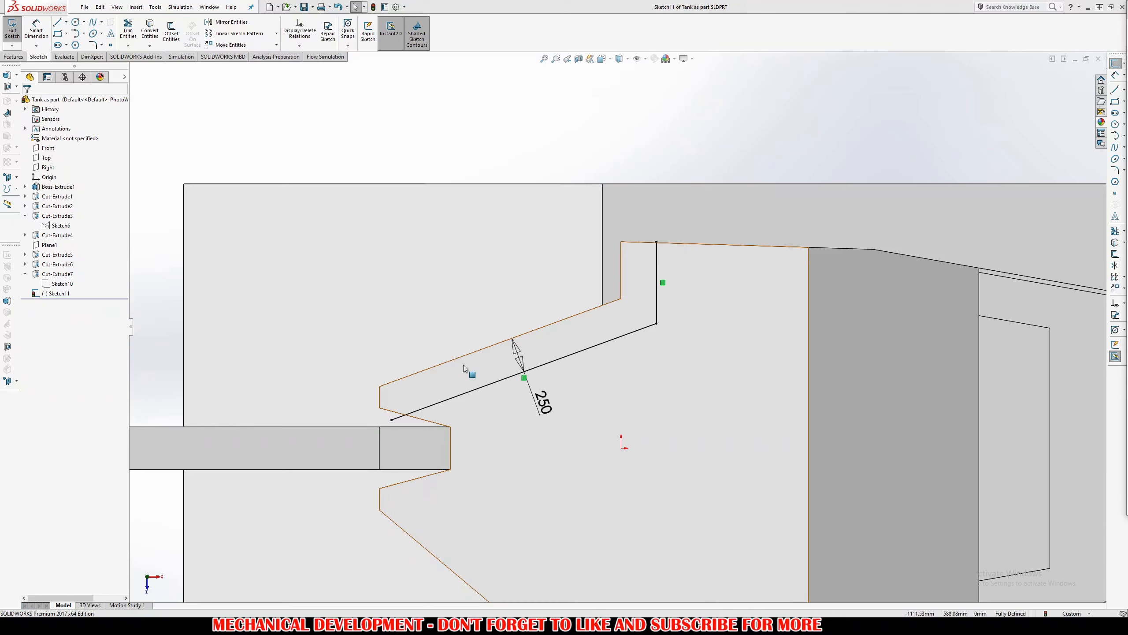
Draw a short line from the slanted offset line to the turret's slanted front edge, near its front corner
{"action": "left_click", "coordinate": [58, 23]}
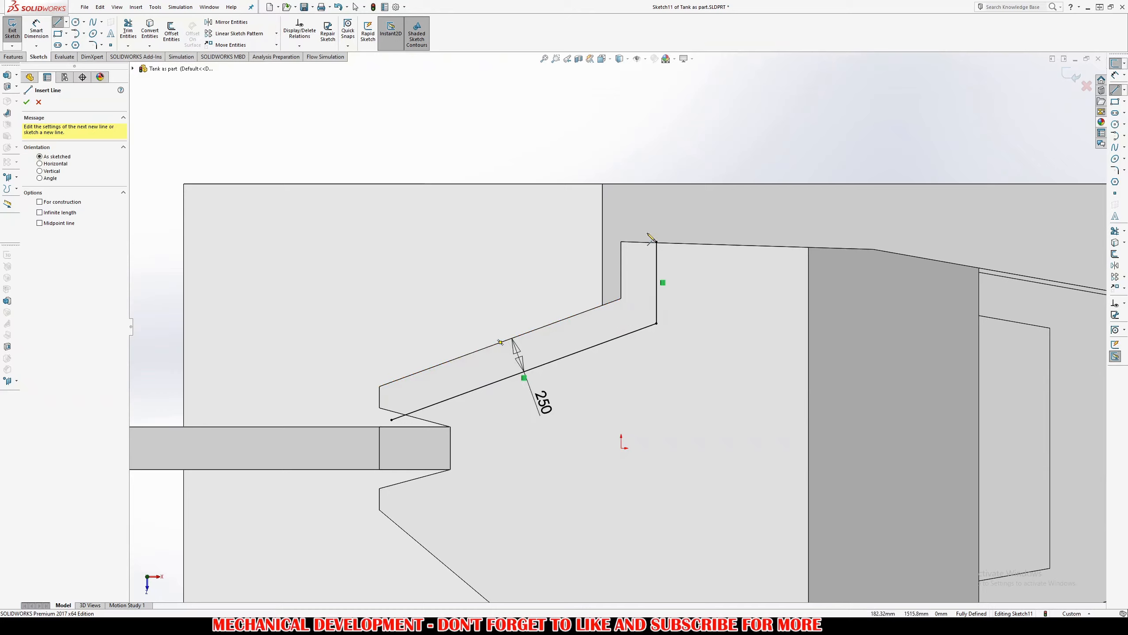
{"action": "left_click", "coordinate": [656, 324]}
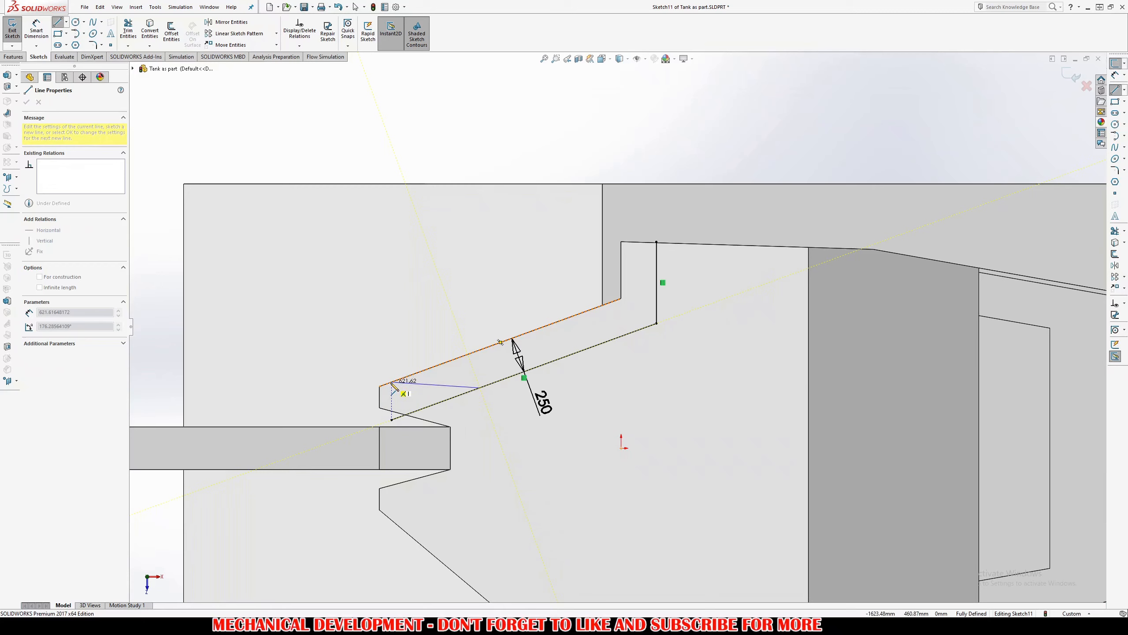
{"action": "left_click", "coordinate": [391, 382]}
{"action": "key", "text": "Escape"}
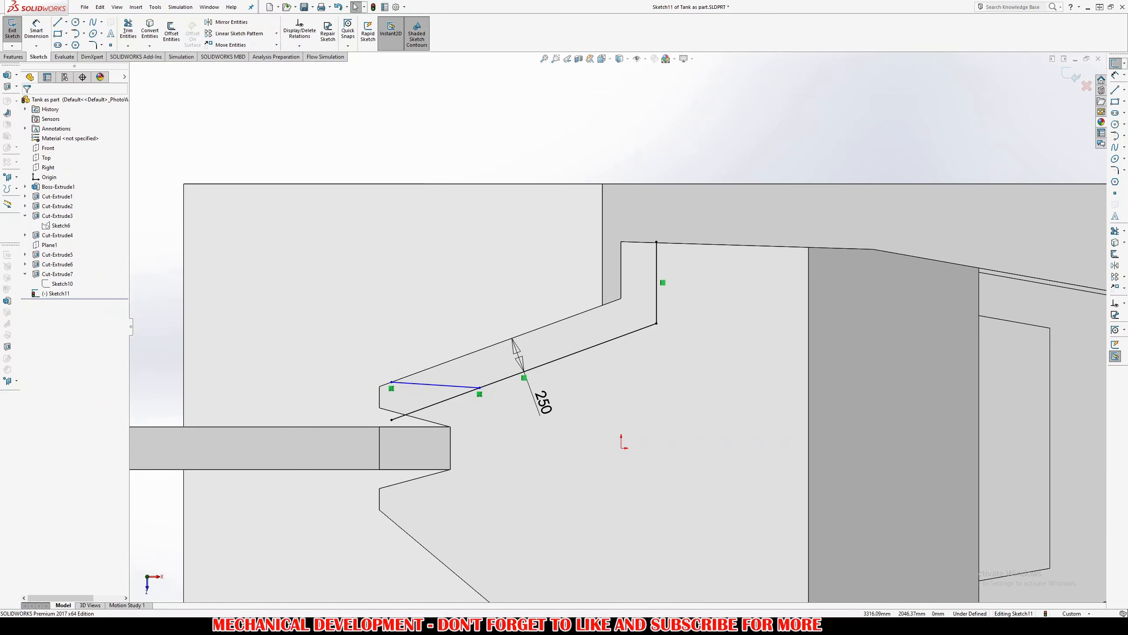
Trim the slanted offset line's front end back to the short connecting line and make that line horizontal
{"action": "left_click", "coordinate": [129, 32]}
{"action": "mouse_move", "coordinate": [471, 409]}
{"action": "left_mouse_down"}
{"action": "mouse_move", "coordinate": [405, 392]}
{"action": "mouse_move", "coordinate": [436, 382]}
{"action": "left_mouse_up"}
{"action": "key", "text": "Escape"}
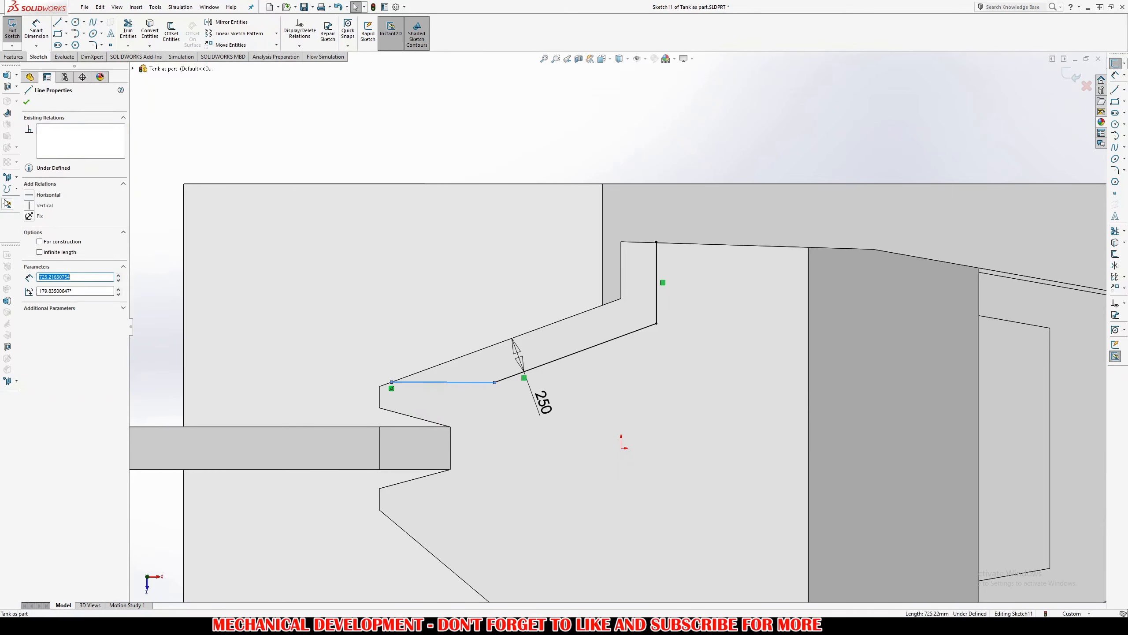
{"action": "left_click", "coordinate": [42, 195]}
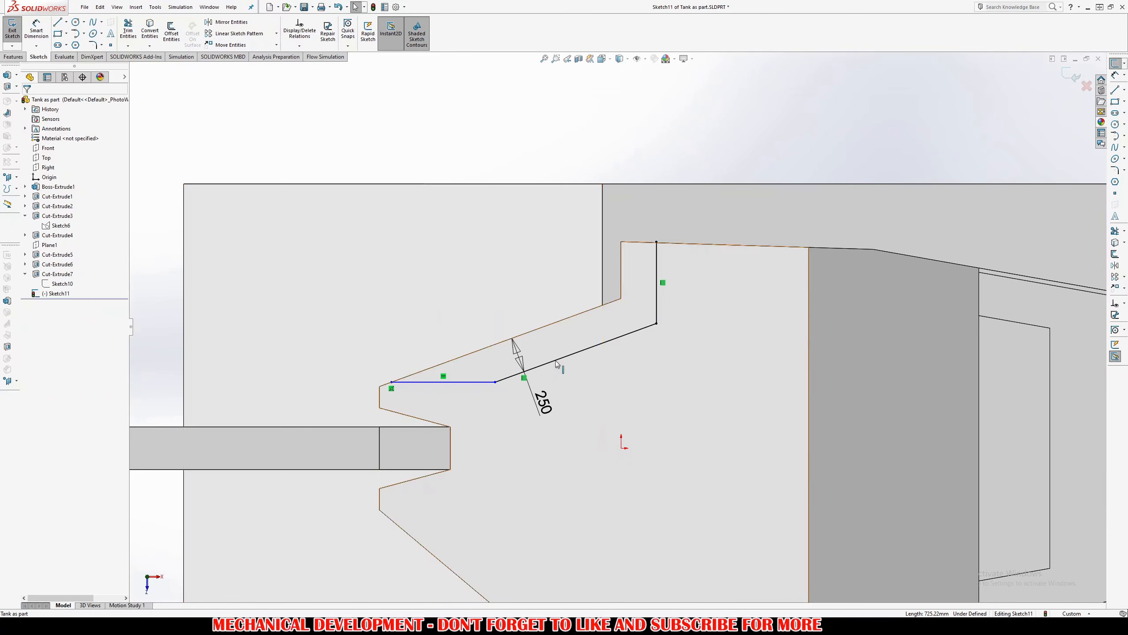
{"action": "right_click_drag", "start_coordinate": [556, 361], "coordinate": [558, 329]}
{"action": "left_click", "coordinate": [461, 383]}
{"action": "left_click", "coordinate": [465, 335]}
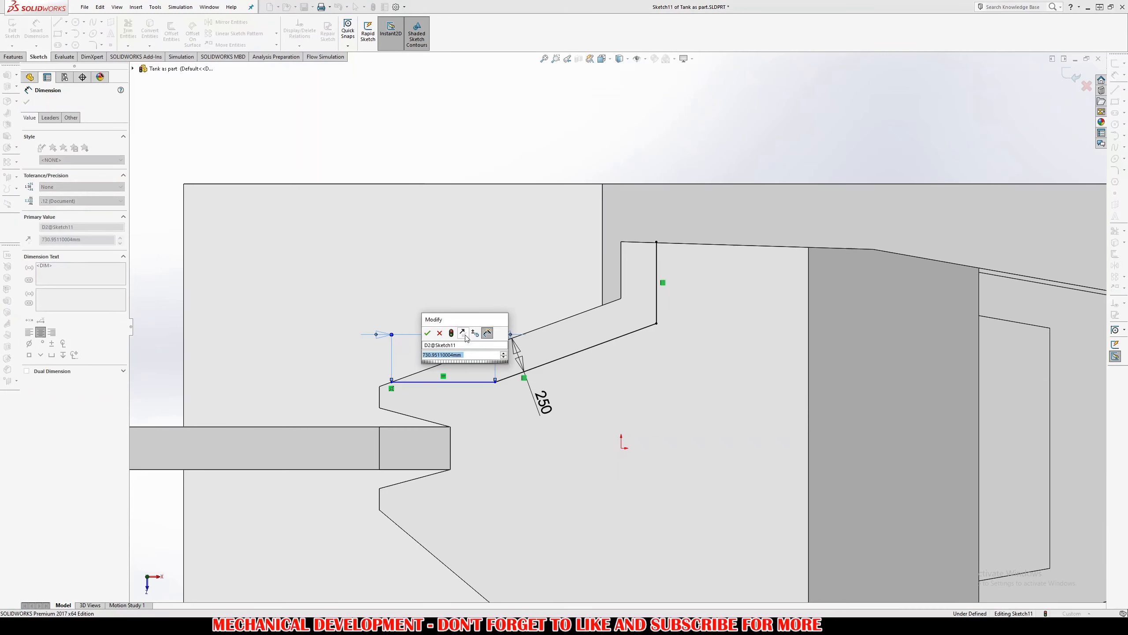
{"action": "key", "text": "Return"}
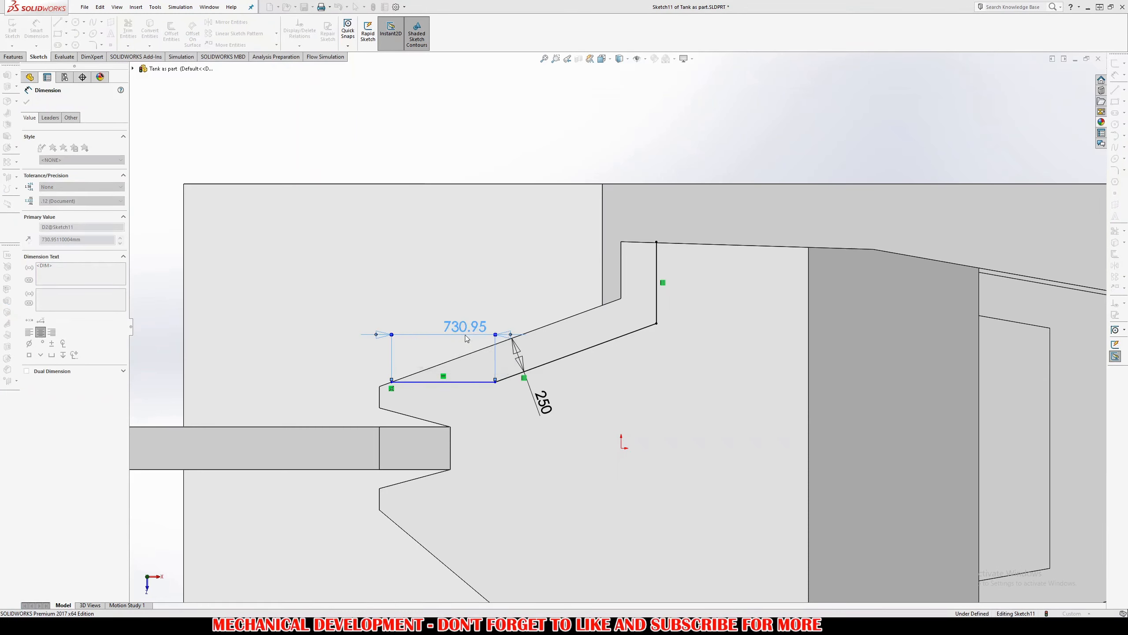
Move the horizontal line farther from the barrel and dimension it 400 mm from the barrel's nearer edge
{"action": "left_click_drag", "start_coordinate": [392, 385], "coordinate": [427, 369]}
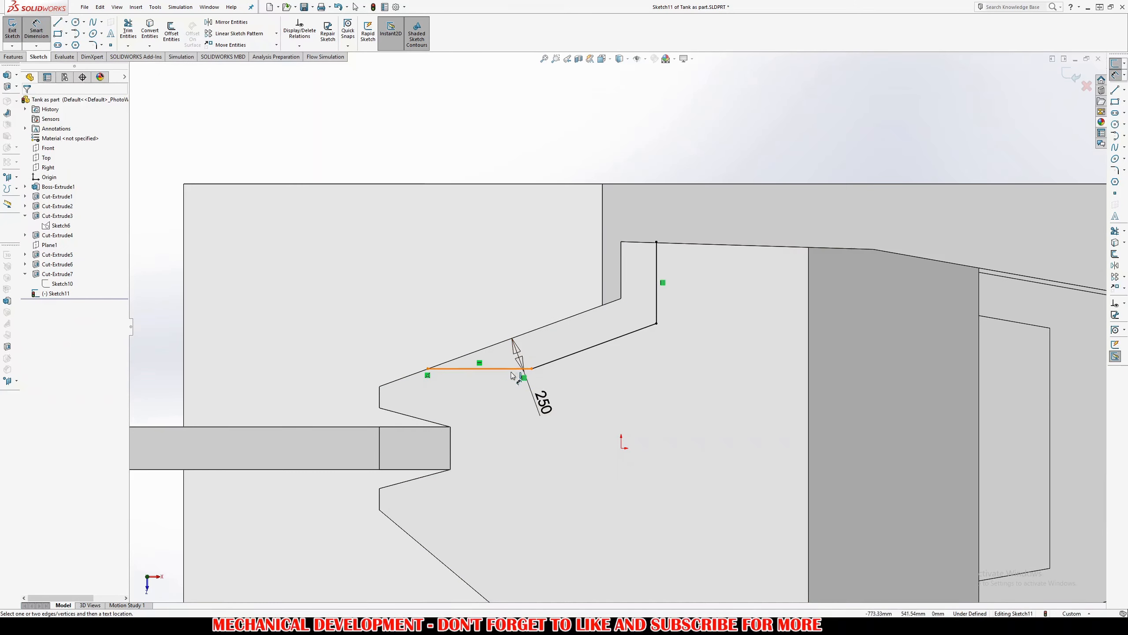
{"action": "left_click", "coordinate": [513, 368]}
{"action": "left_click", "coordinate": [342, 426]}
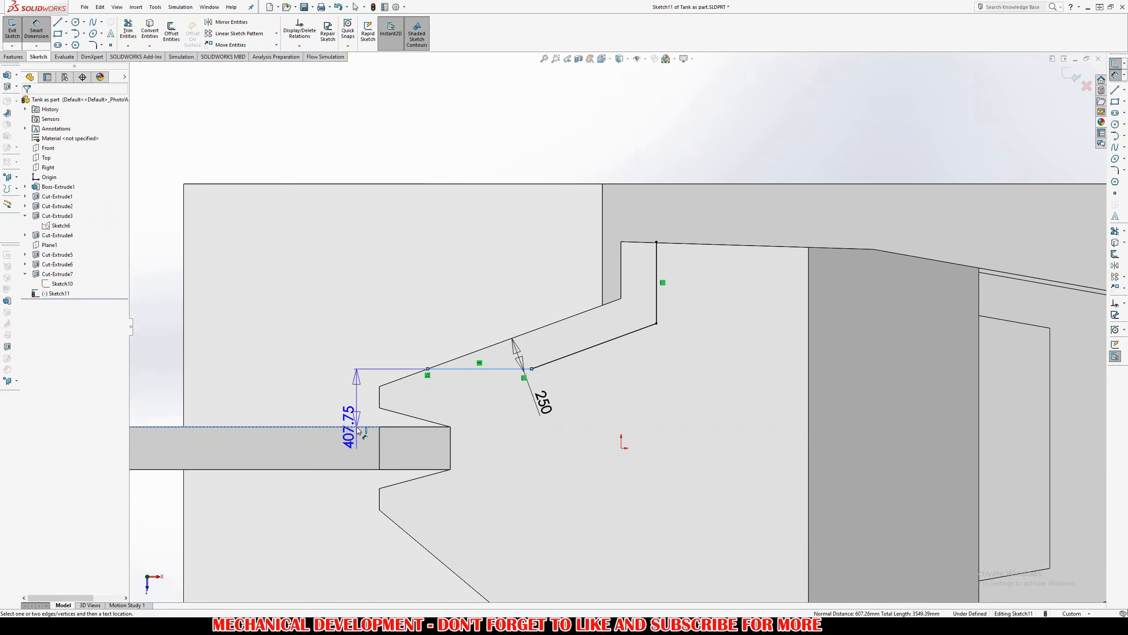
{"action": "left_click", "coordinate": [324, 408]}
{"action": "type", "text": "400"}
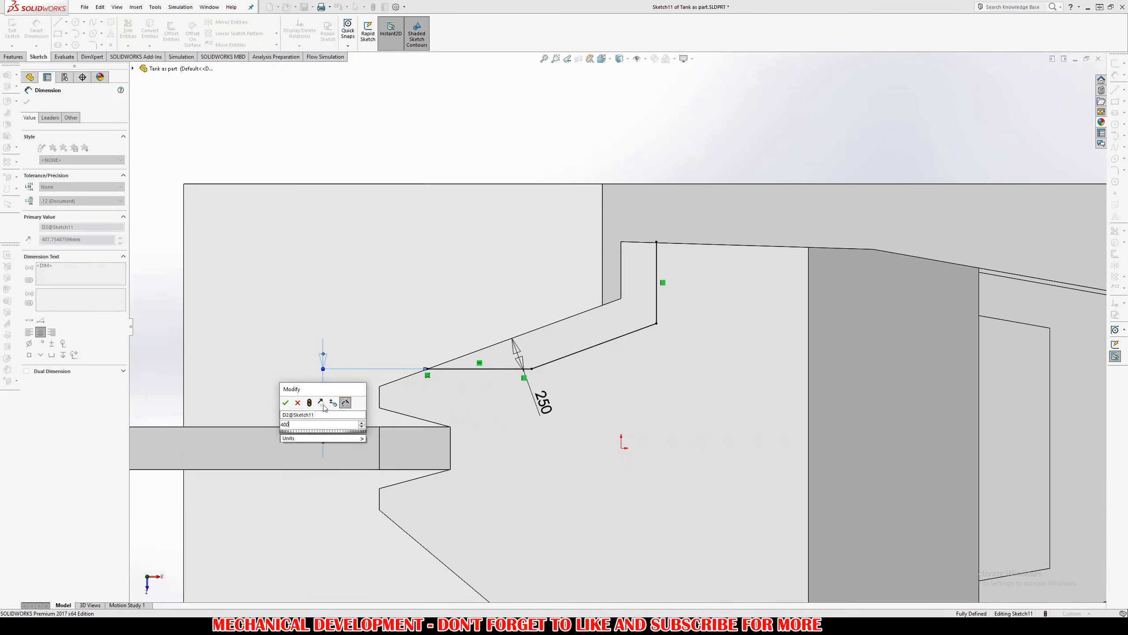
{"action": "key", "text": "Return"}
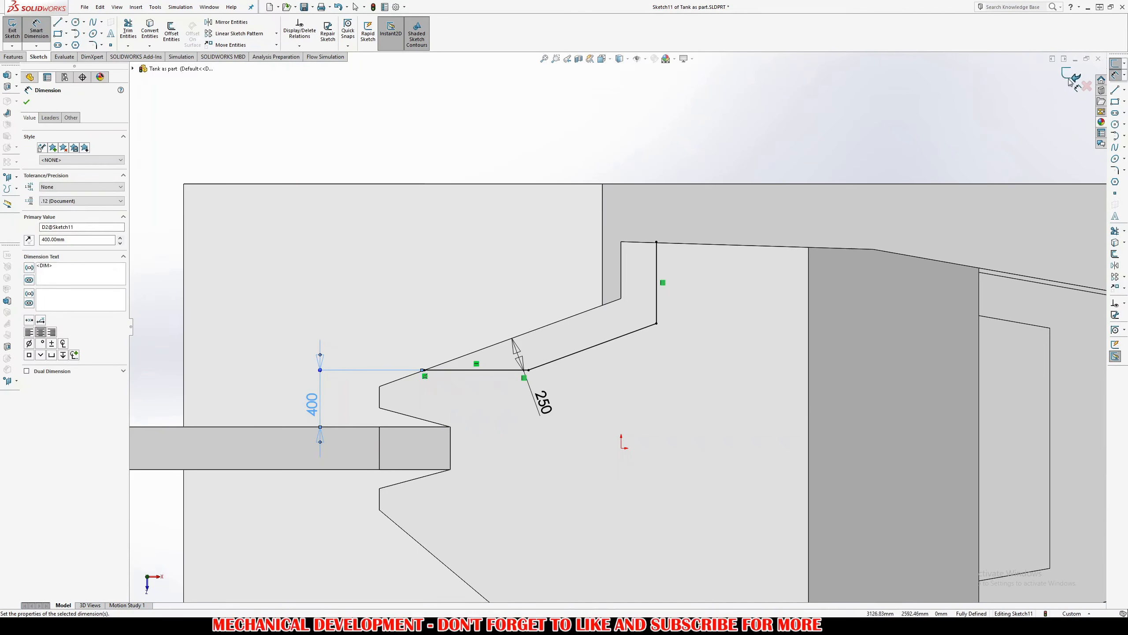
Abandon a first extruded cut, return to its sketch and convert the outline of the turret's flat top face into sketch lines
{"action": "left_click", "coordinate": [1072, 80]}
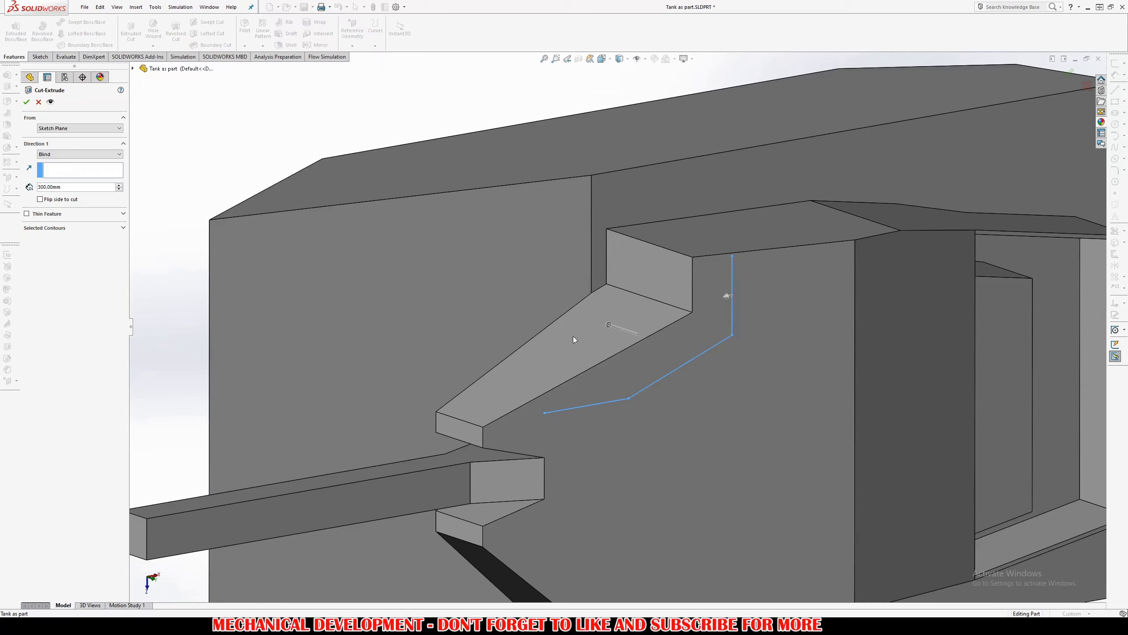
{"action": "key", "text": "Escape"}
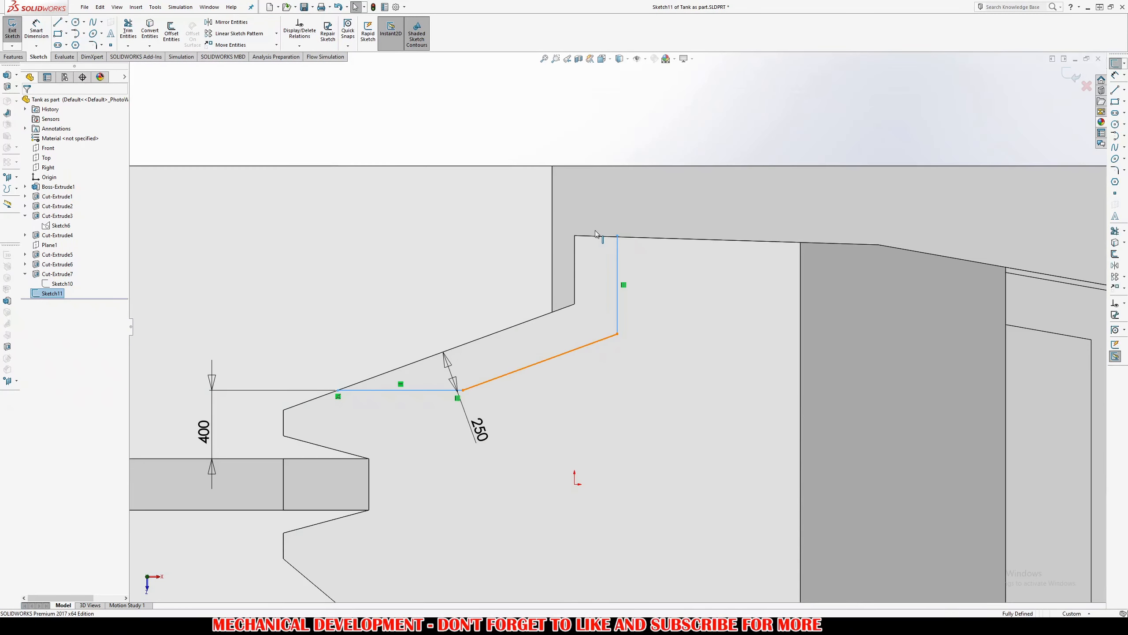
{"action": "scroll", "coordinate": [584, 209], "scroll_direction": "down", "scroll_amount": 1}
{"action": "left_click", "coordinate": [148, 29]}
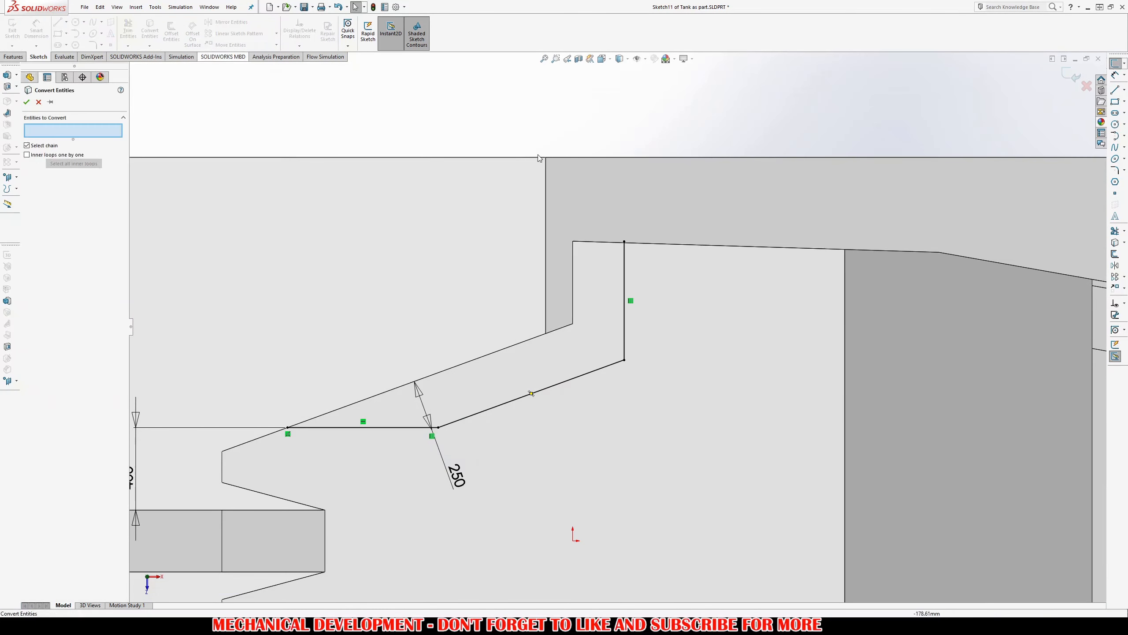
{"action": "left_click", "coordinate": [573, 257]}
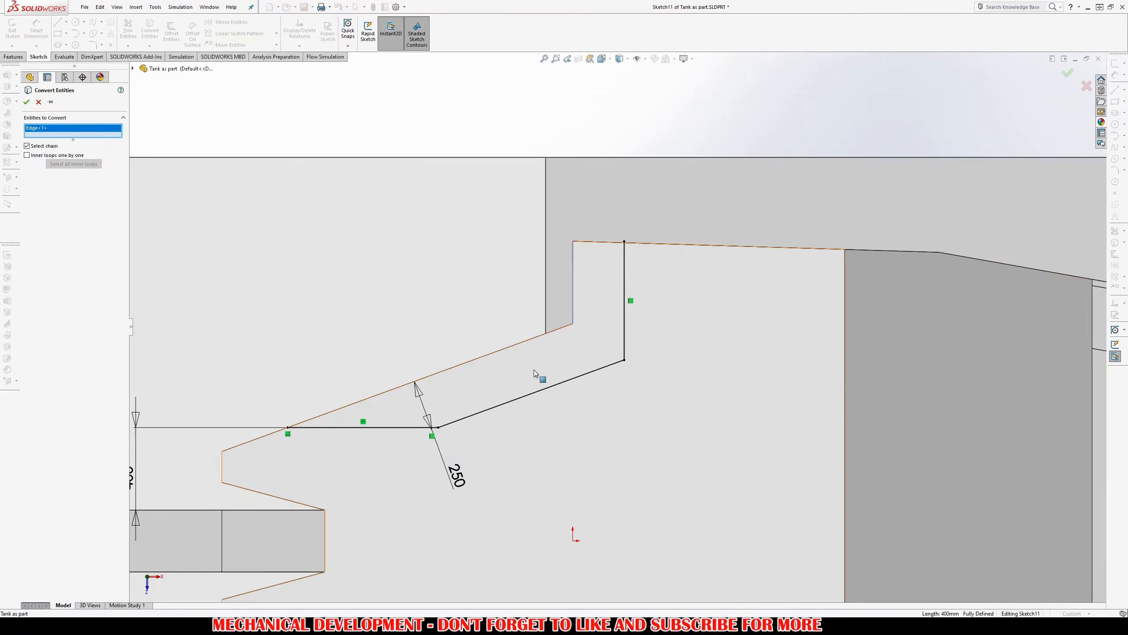
{"action": "left_click", "coordinate": [546, 337]}
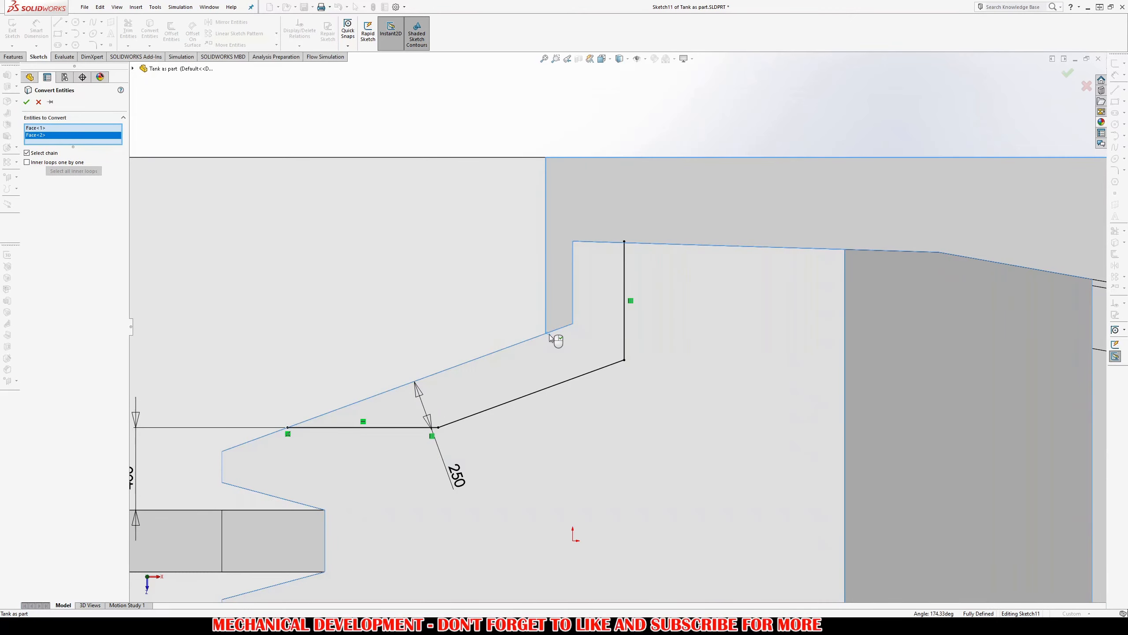
{"action": "left_click", "coordinate": [618, 243]}
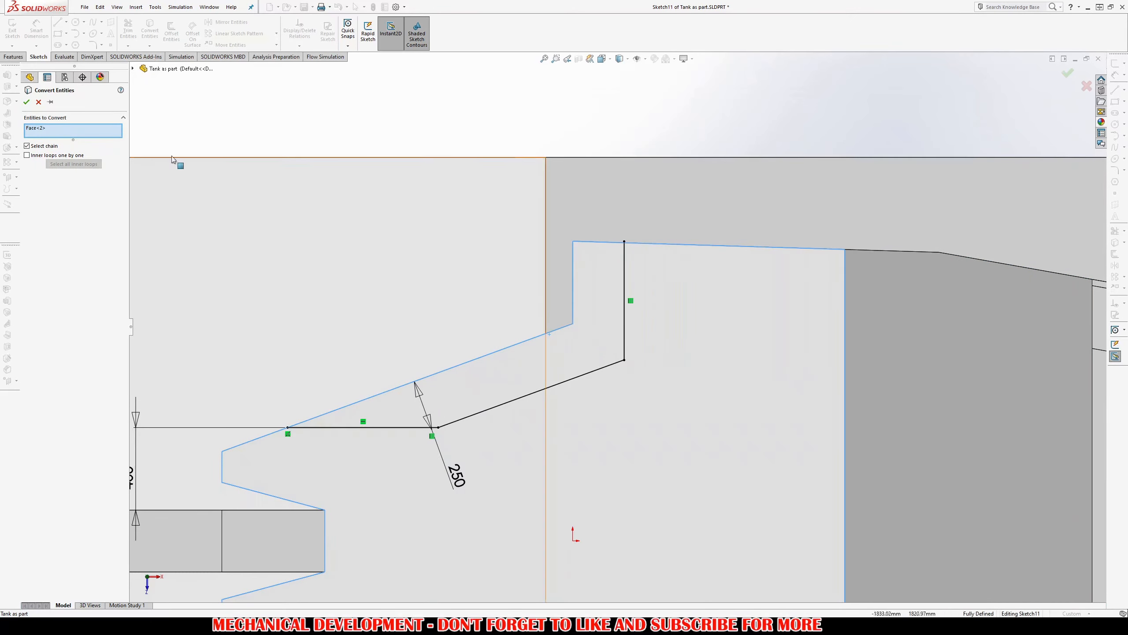
{"action": "left_click", "coordinate": [26, 102]}
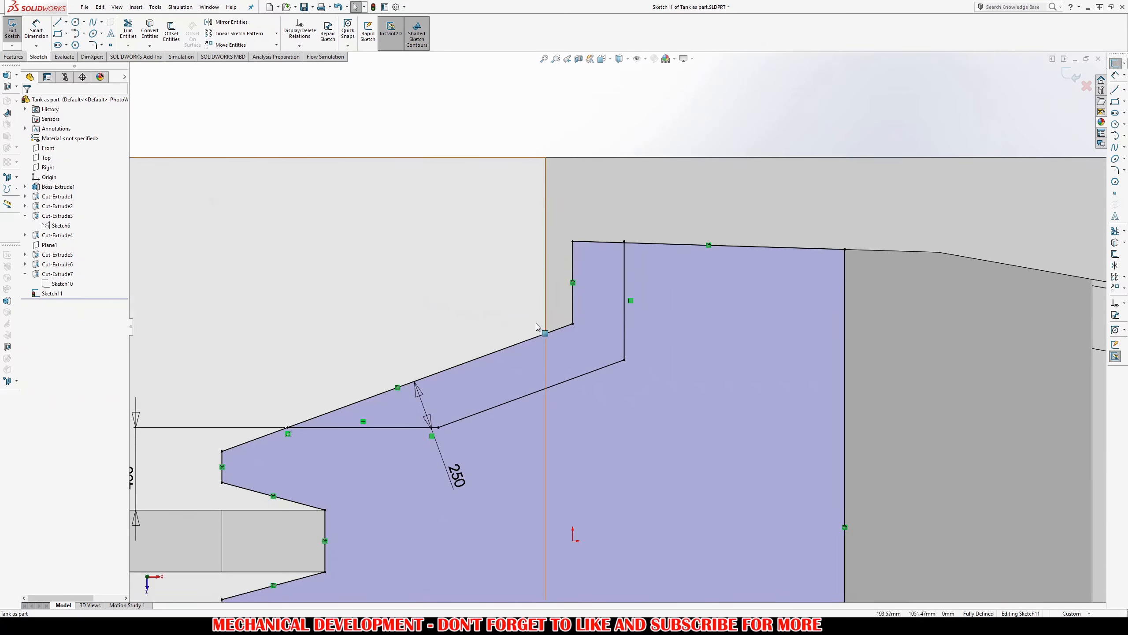
Trim away the converted turret outline around the barrel, far side and rear, leaving only the offset strip along the front side edge
{"action": "left_click", "coordinate": [127, 31]}
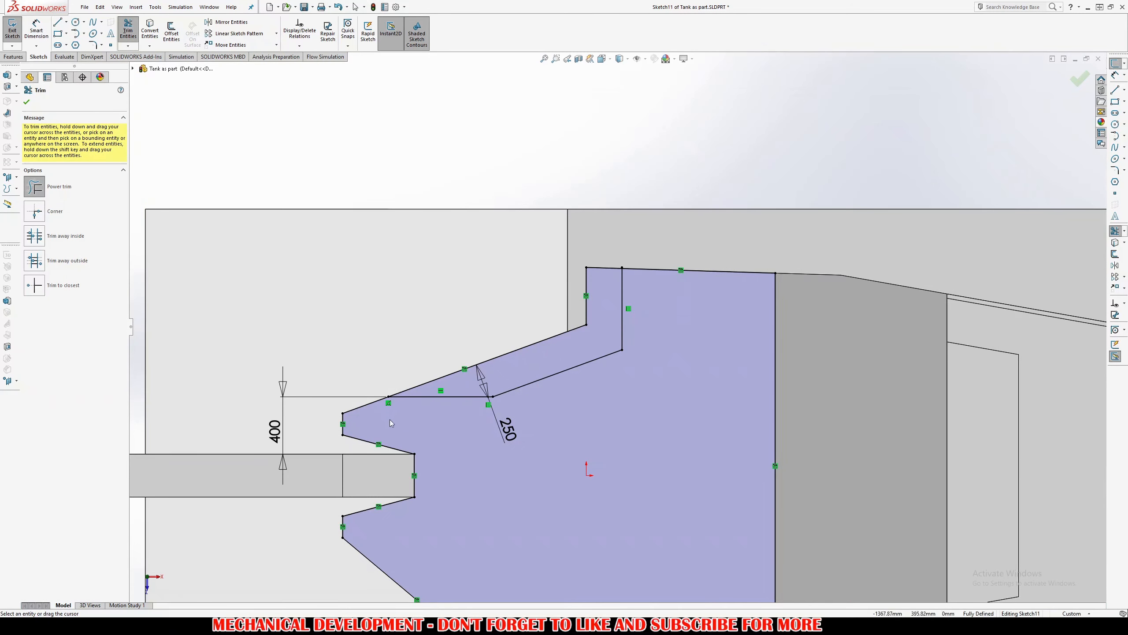
{"action": "mouse_move", "coordinate": [389, 420]}
{"action": "left_mouse_down"}
{"action": "mouse_move", "coordinate": [338, 425]}
{"action": "mouse_move", "coordinate": [342, 451]}
{"action": "mouse_move", "coordinate": [435, 507]}
{"action": "left_mouse_up"}
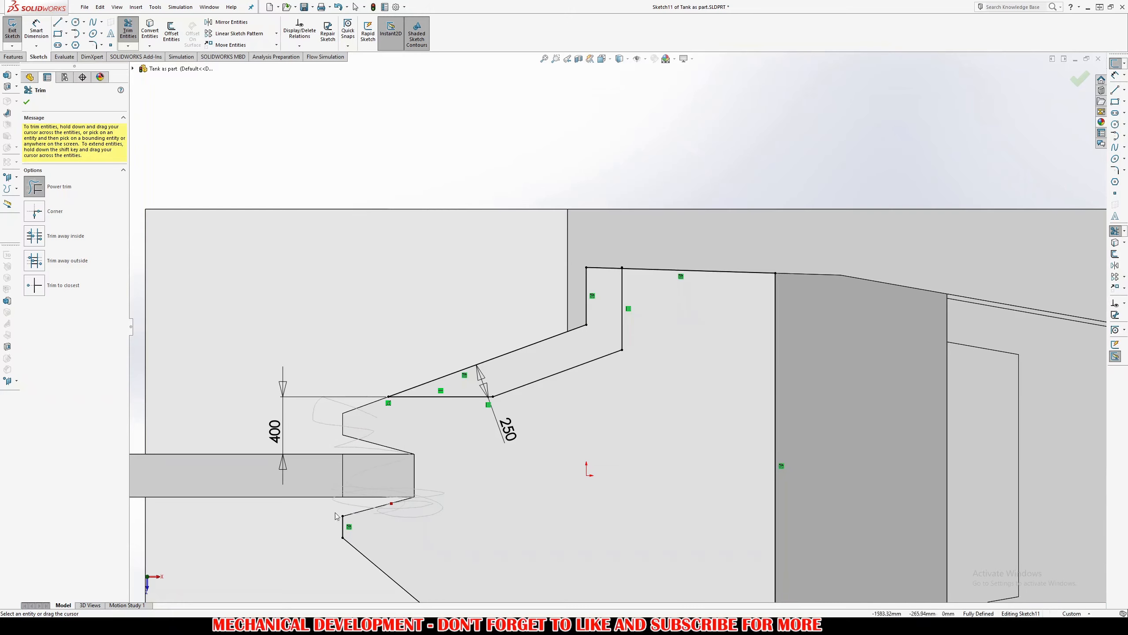
{"action": "left_click_drag", "start_coordinate": [336, 516], "coordinate": [337, 518]}
{"action": "scroll", "coordinate": [571, 500], "scroll_direction": "up", "scroll_amount": 5}
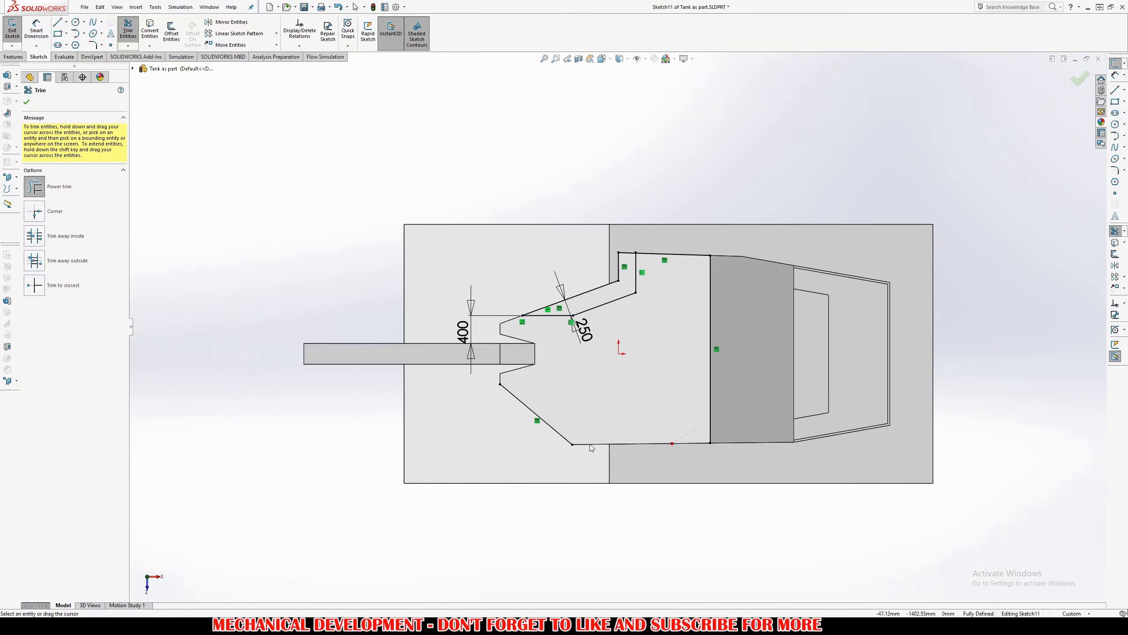
{"action": "left_click_drag", "start_coordinate": [591, 448], "coordinate": [778, 382]}
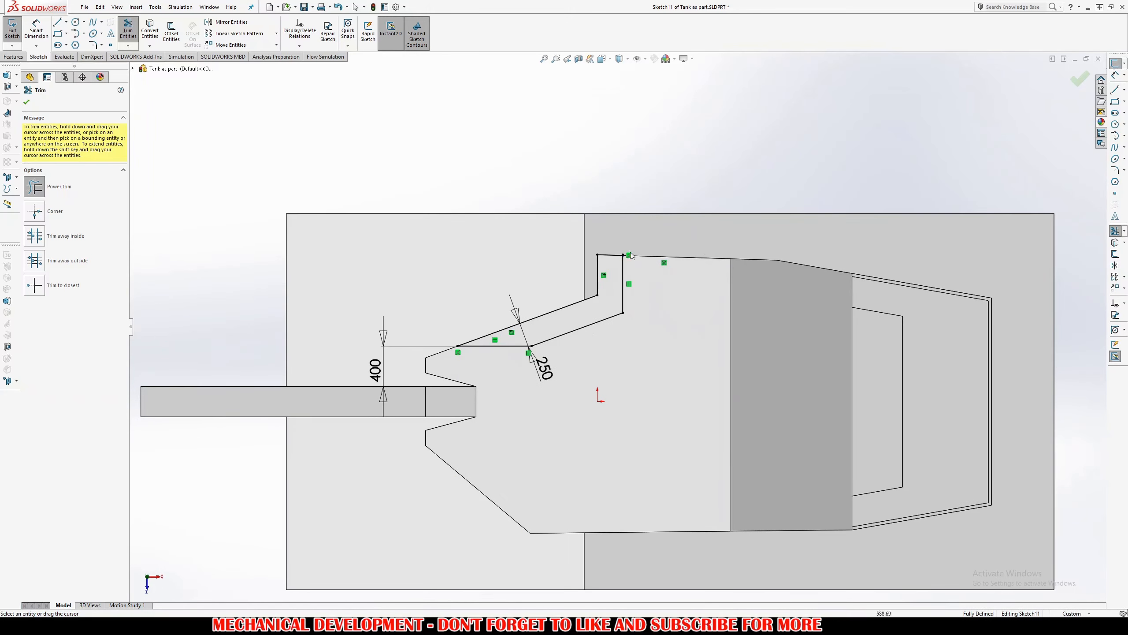
{"action": "scroll", "coordinate": [661, 239], "scroll_direction": "up", "scroll_amount": 5}
{"action": "left_click", "coordinate": [31, 104]}
{"action": "left_click", "coordinate": [7, 87]}
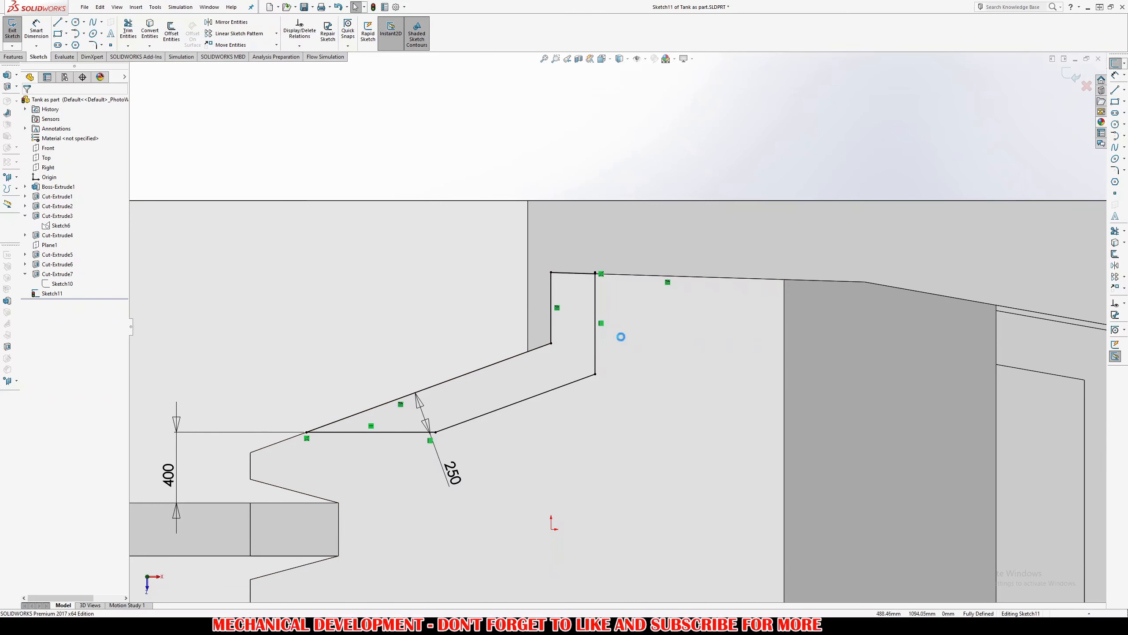
{"action": "middle_click_drag", "start_coordinate": [364, 327], "coordinate": [459, 342]}
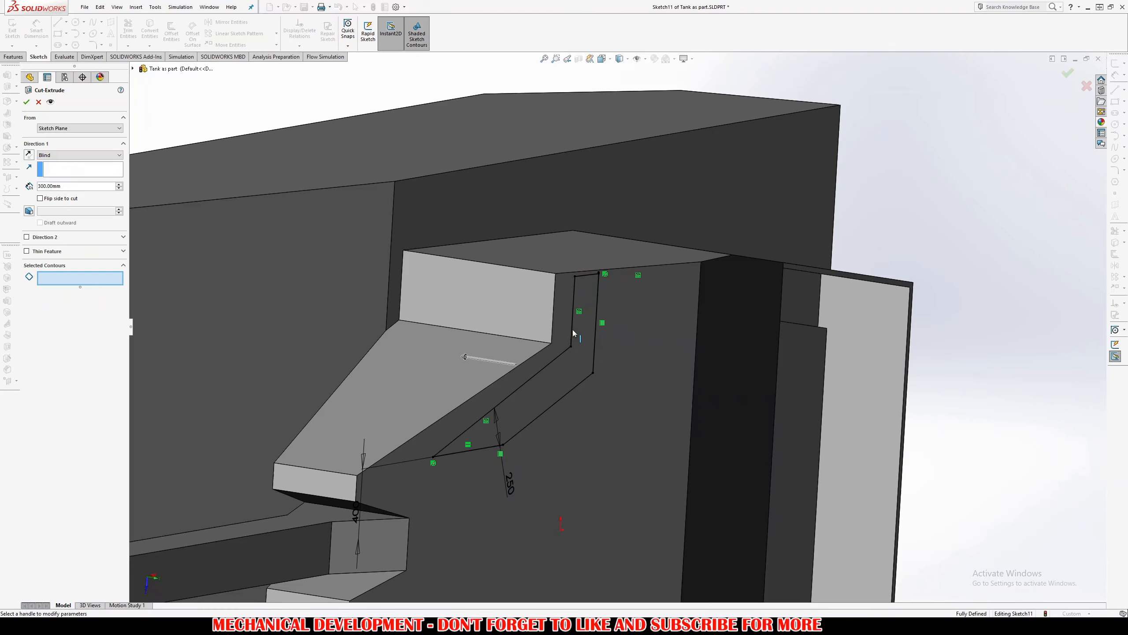
{"action": "middle_click_drag", "start_coordinate": [607, 406], "coordinate": [527, 344]}
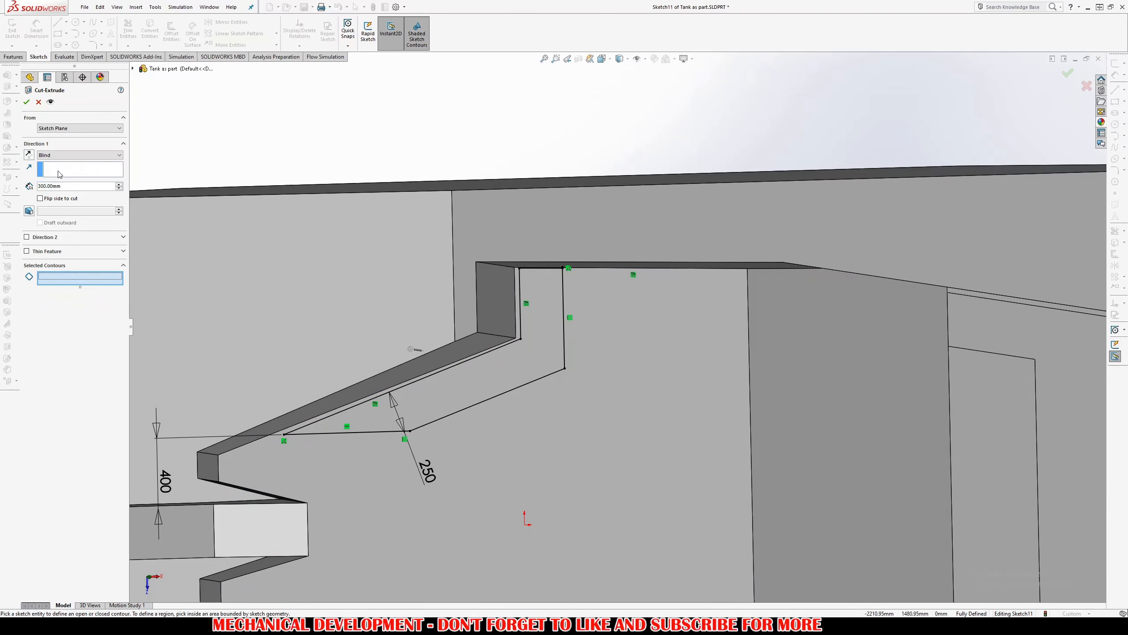
{"action": "key", "text": "Escape"}
{"action": "left_click", "coordinate": [52, 293]}
{"action": "left_click", "coordinate": [7, 87]}
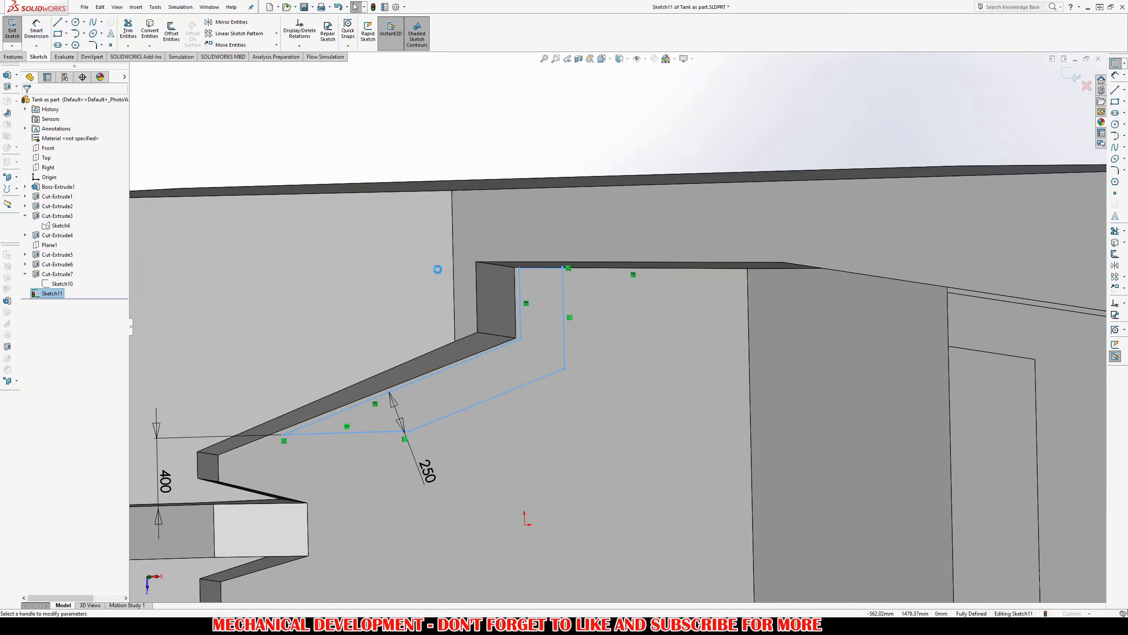
{"action": "middle_click_drag", "start_coordinate": [393, 301], "coordinate": [352, 285]}
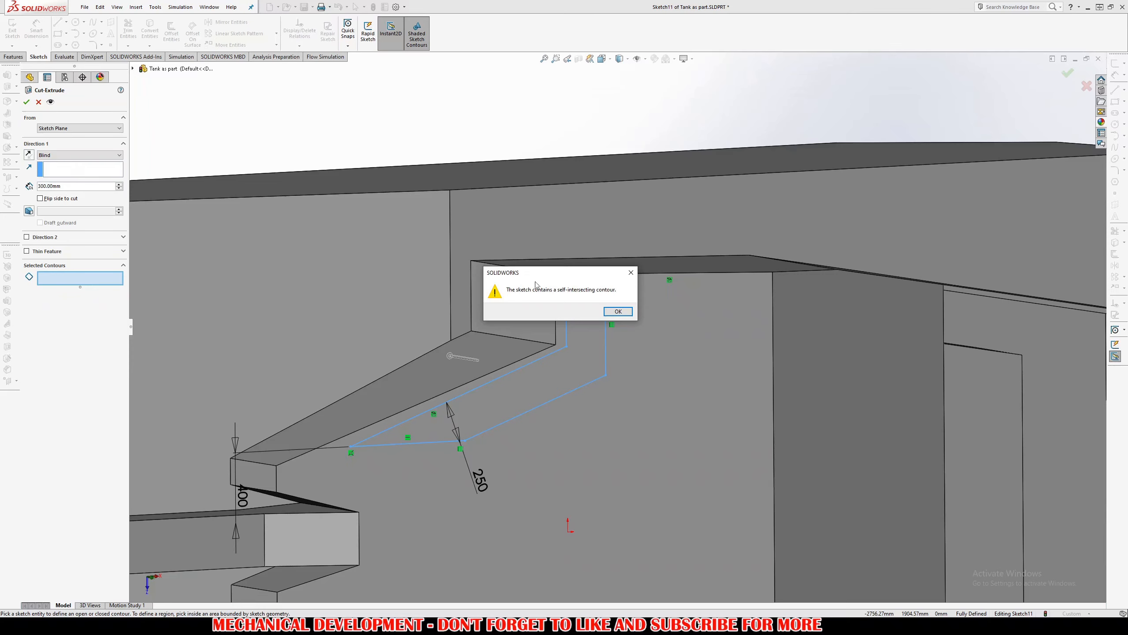
{"action": "left_click", "coordinate": [618, 312]}
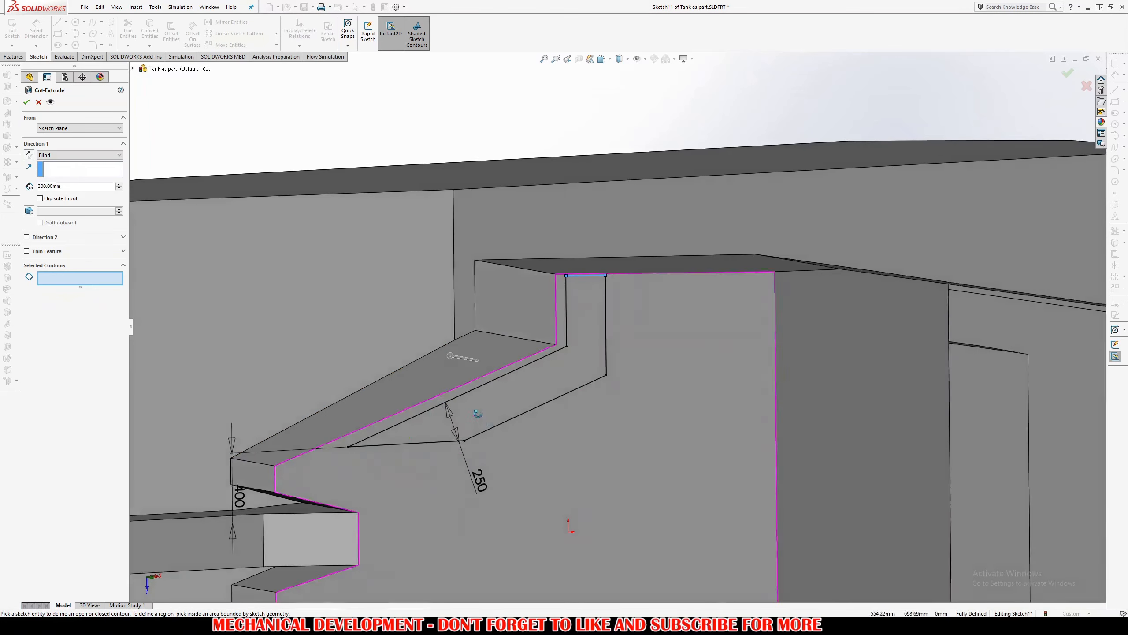
{"action": "middle_click_drag", "start_coordinate": [476, 412], "coordinate": [587, 358]}
{"action": "key", "text": "Escape"}
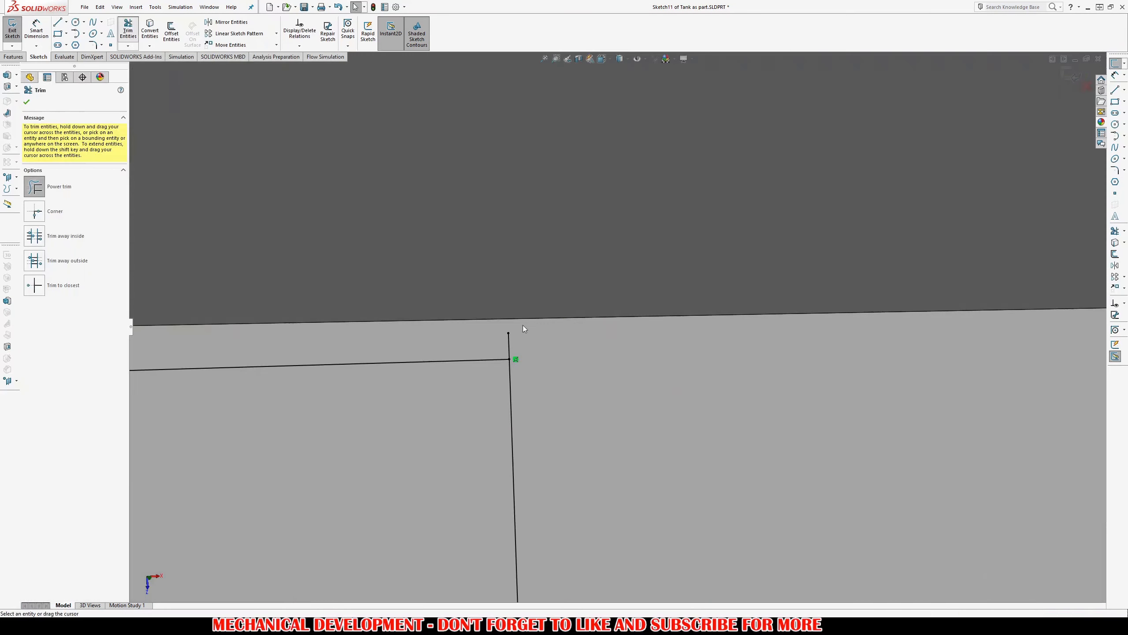
Trim the short overshoot of the strip's inner line past the strip's outer edge line
{"action": "left_click_drag", "start_coordinate": [523, 326], "coordinate": [484, 348]}
{"action": "scroll", "coordinate": [609, 299], "scroll_direction": "up", "scroll_amount": 10}
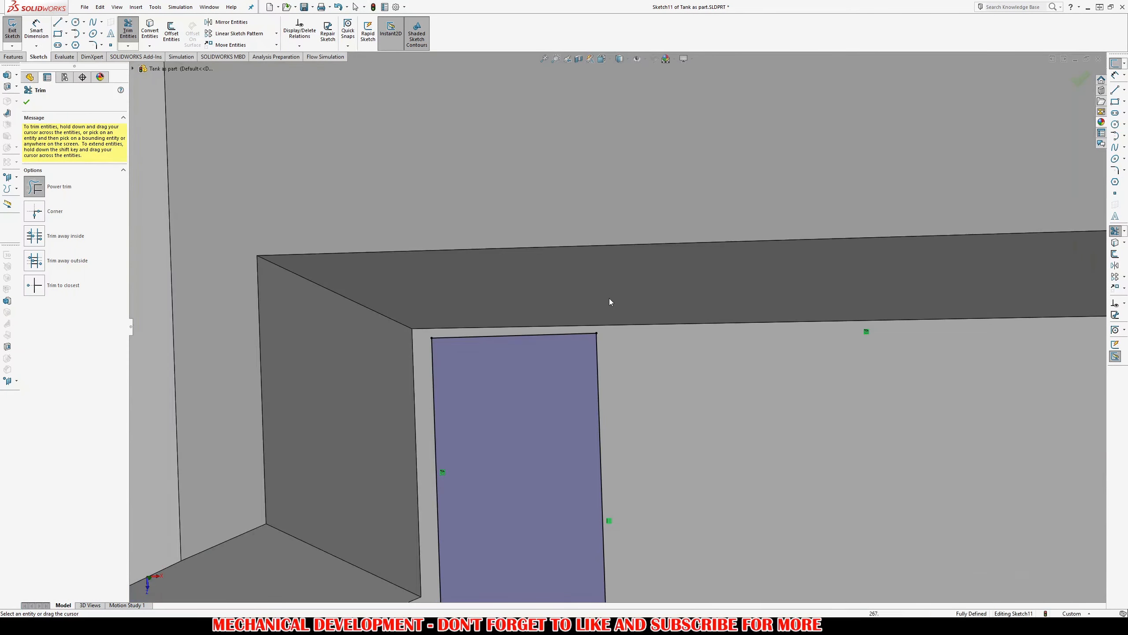
{"action": "key", "text": "Escape"}
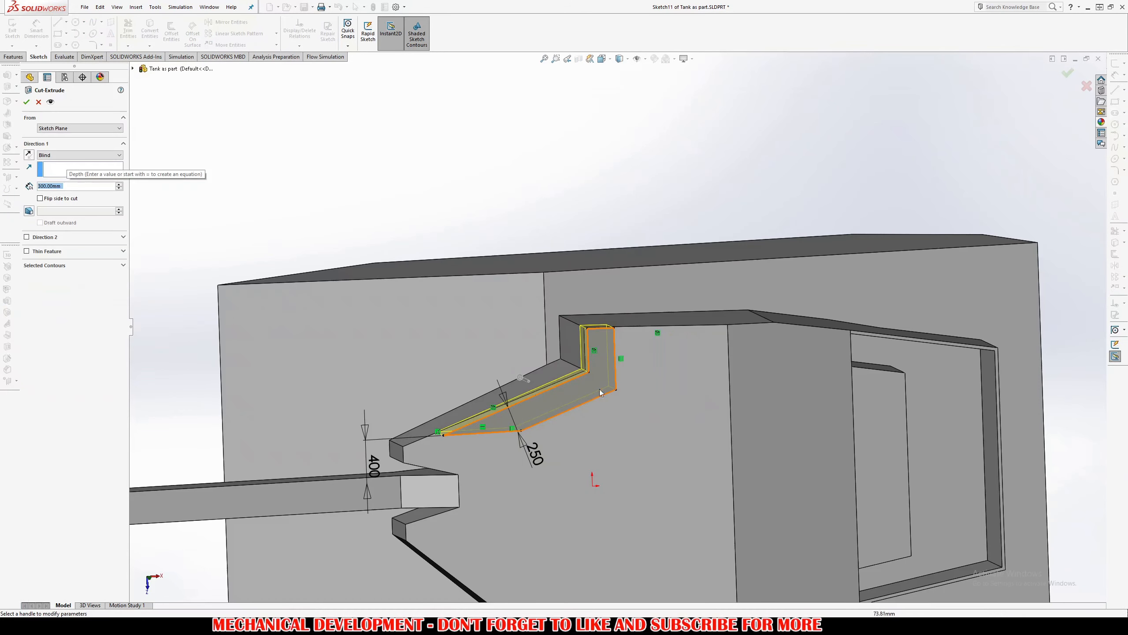
Make a blind extruded cut of the strip contour 500 mm deep into the turret
{"action": "middle_click_drag", "start_coordinate": [262, 271], "coordinate": [369, 299]}
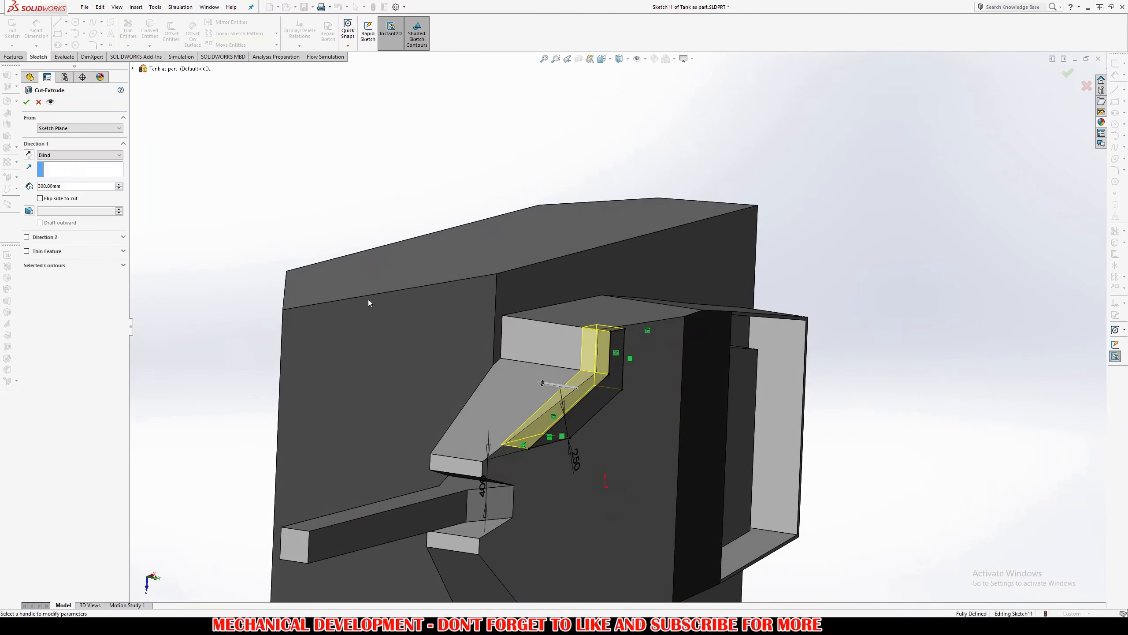
{"action": "left_click", "coordinate": [121, 184]}
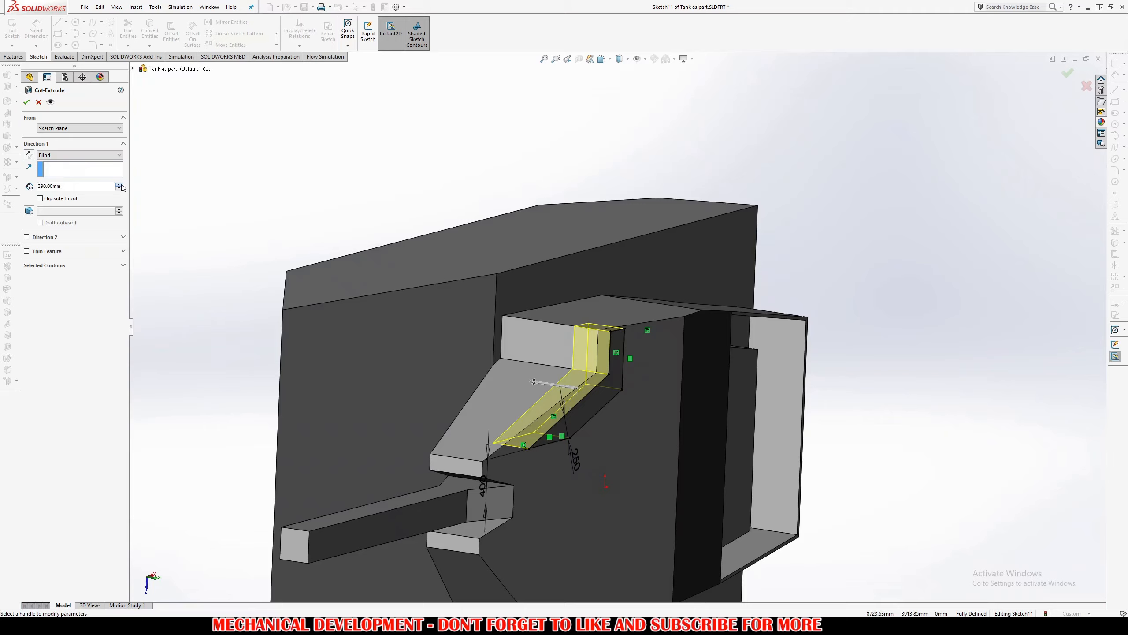
{"action": "left_click", "coordinate": [121, 183]}
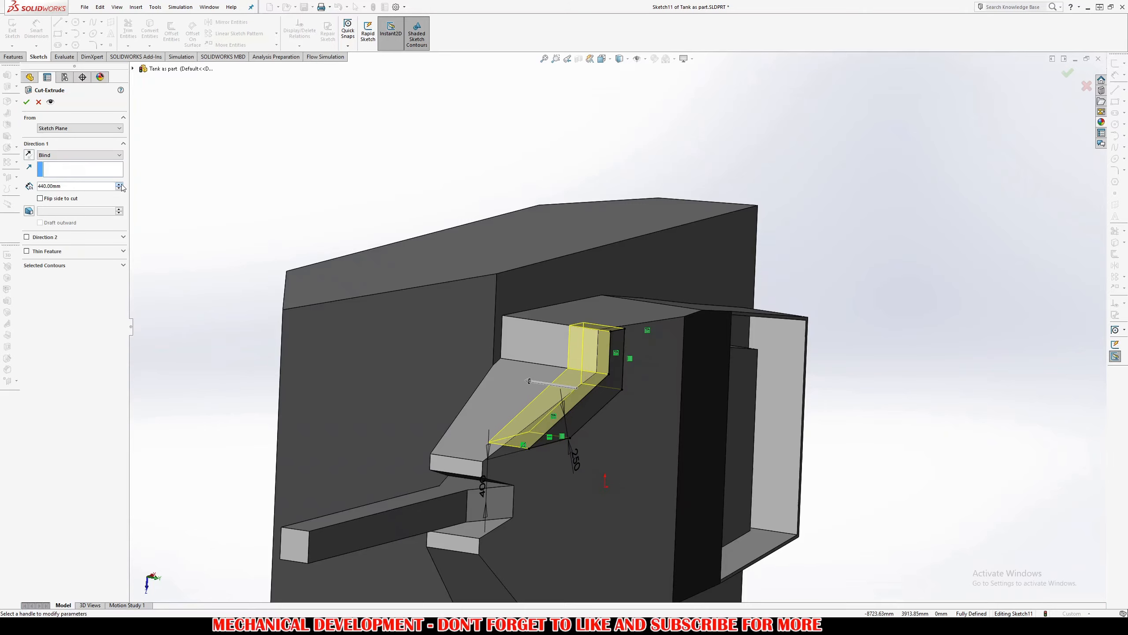
{"action": "left_click", "coordinate": [26, 102]}
Examine the new cut and the overall turret shape from both sides of the tank
{"action": "middle_click_drag", "start_coordinate": [609, 426], "coordinate": [675, 358]}
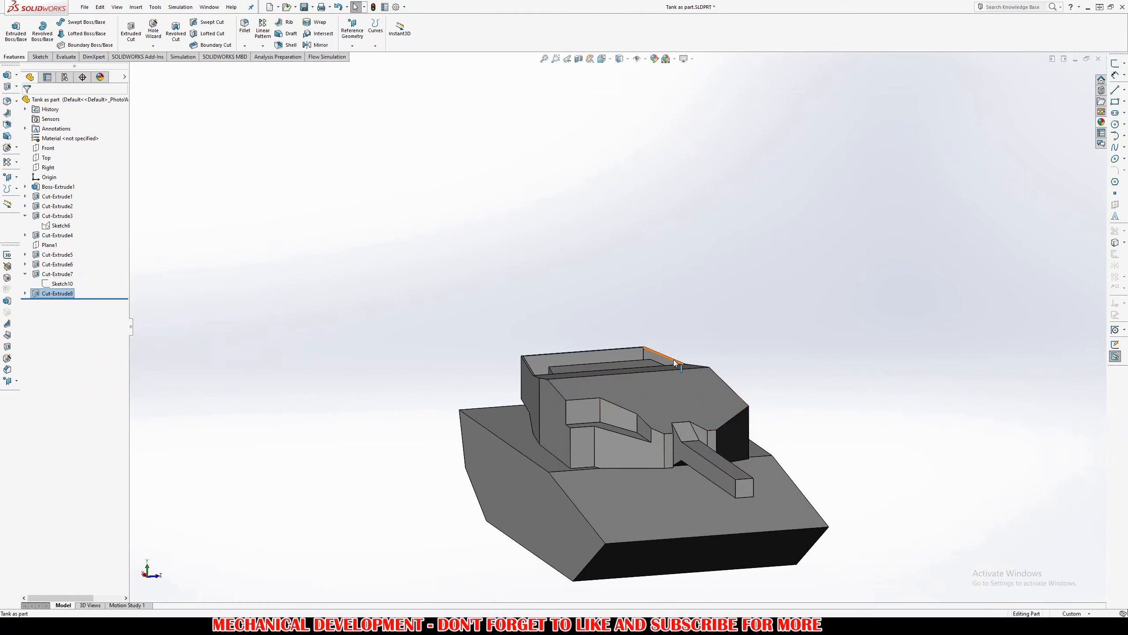
{"action": "middle_click_drag", "start_coordinate": [612, 500], "coordinate": [586, 444]}
{"action": "scroll", "coordinate": [563, 424], "scroll_direction": "down", "scroll_amount": 4}
{"action": "scroll", "coordinate": [546, 485], "scroll_direction": "up", "scroll_amount": 1}
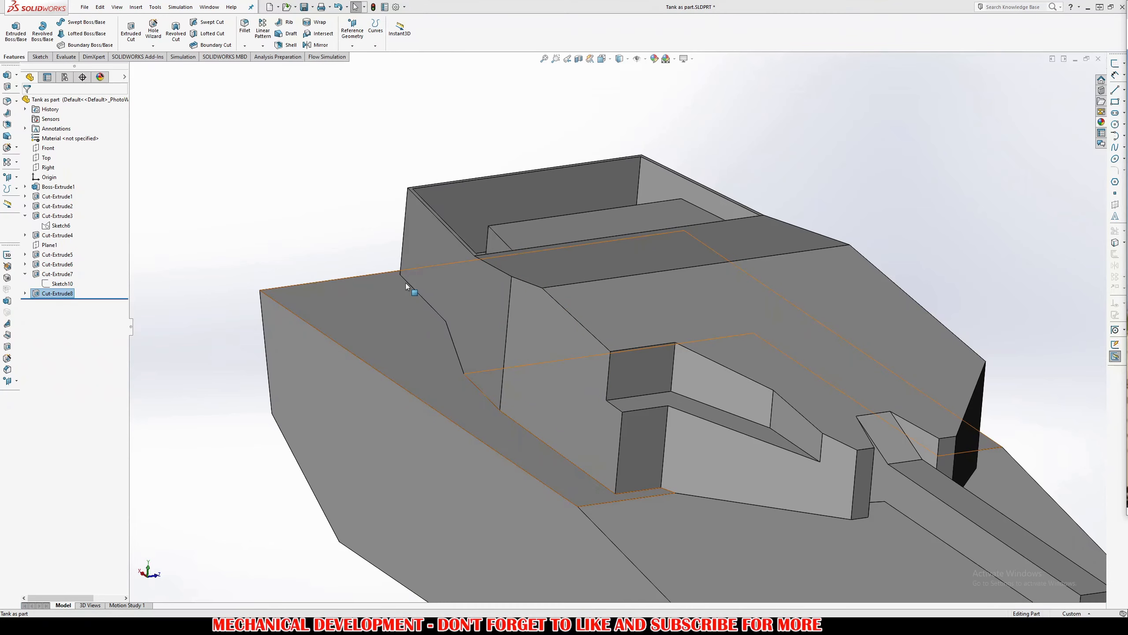
{"action": "middle_click_drag", "start_coordinate": [736, 355], "coordinate": [597, 414]}
{"action": "scroll", "coordinate": [598, 414], "scroll_direction": "up", "scroll_amount": 2}
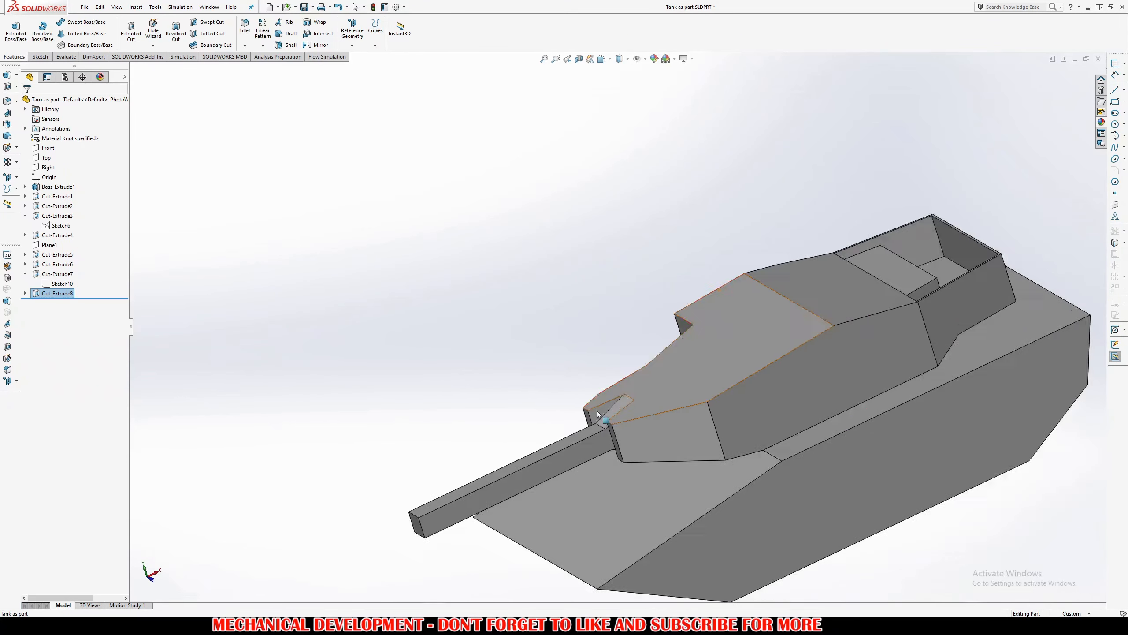
{"action": "scroll", "coordinate": [598, 414], "scroll_direction": "up", "scroll_amount": 2}
{"action": "scroll", "coordinate": [857, 348], "scroll_direction": "down", "scroll_amount": 4}
{"action": "middle_click_drag", "start_coordinate": [857, 348], "coordinate": [784, 362]}
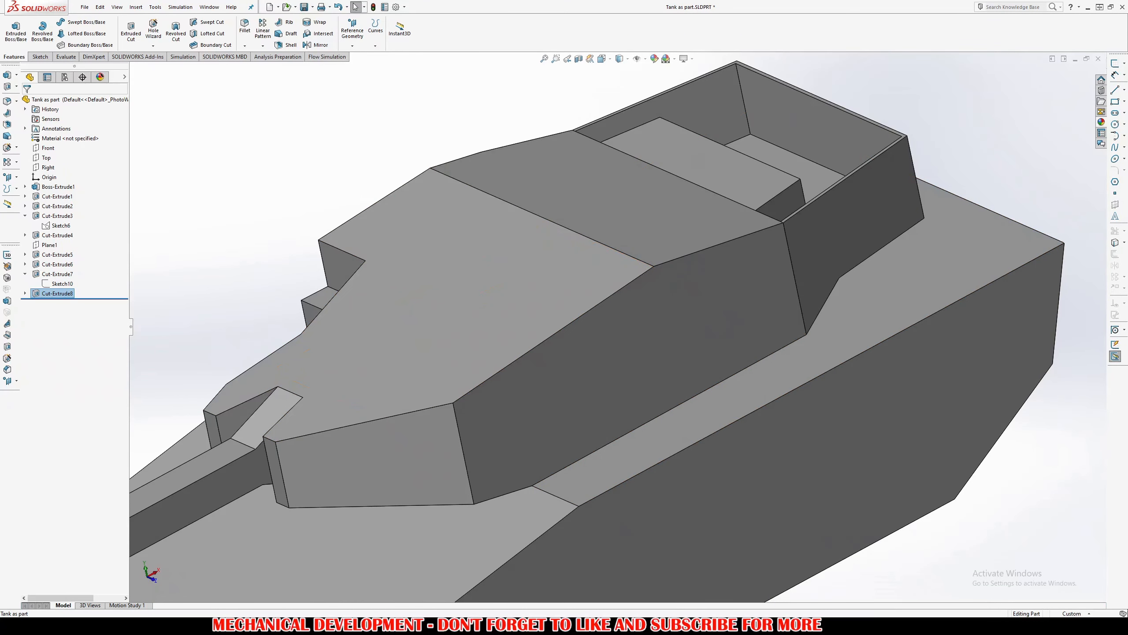
Switch to the browser's Merkava reference photo and compare the turret's side step with the model
{"action": "key", "text": "alt+Tab"}
{"action": "left_click_drag", "start_coordinate": [544, 3], "coordinate": [297, 7]}
{"action": "scroll", "coordinate": [461, 356], "scroll_direction": "down", "scroll_amount": 3}
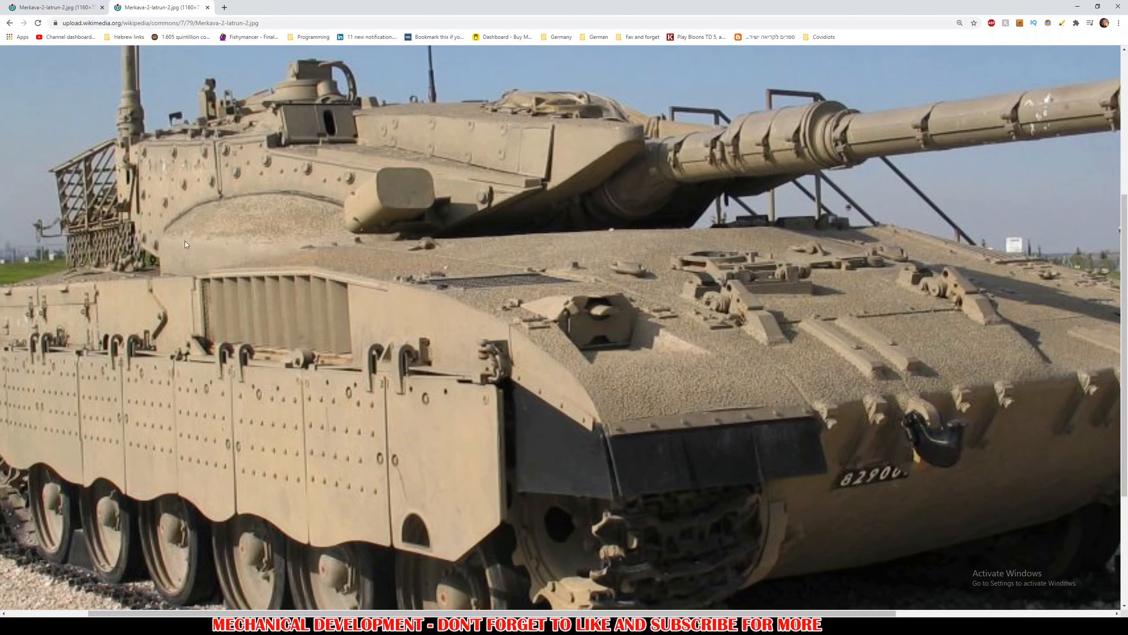
{"action": "left_click", "coordinate": [266, 248]}
{"action": "key", "text": "alt+Tab"}
{"action": "middle_click_drag", "start_coordinate": [392, 333], "coordinate": [571, 327]}
{"action": "middle_click_drag", "start_coordinate": [330, 357], "coordinate": [277, 392]}
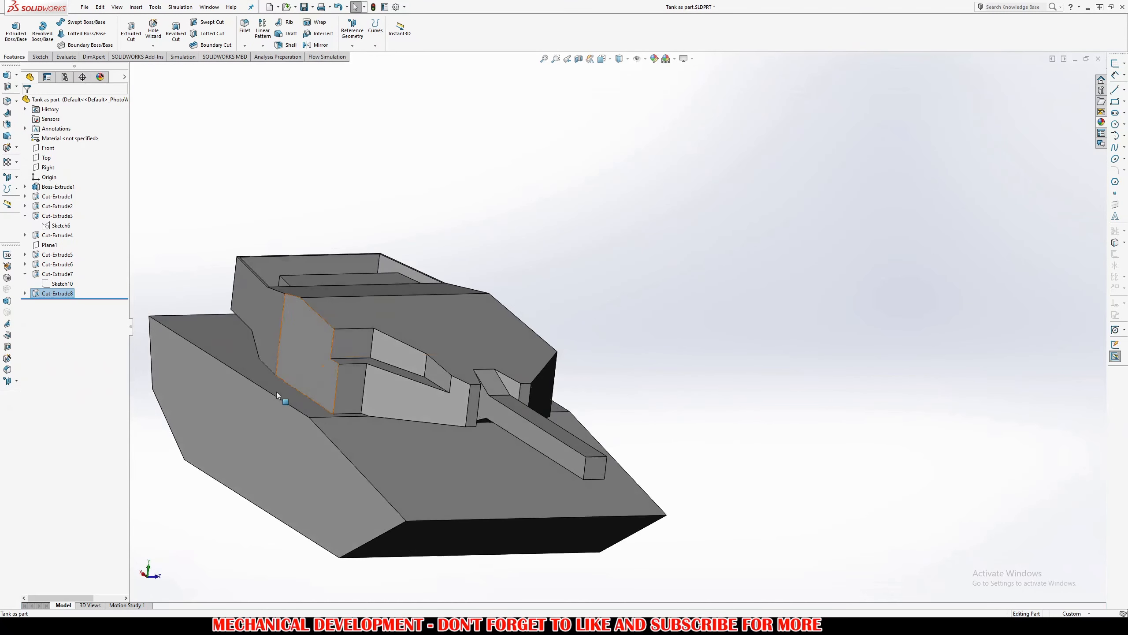
{"action": "key", "text": "alt+Tab"}
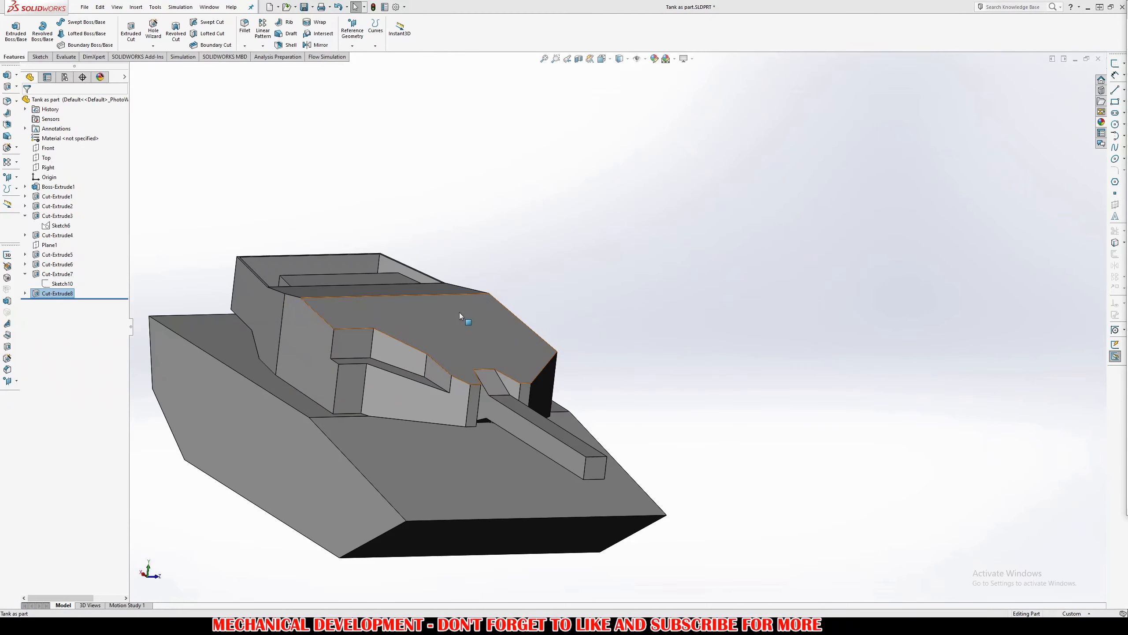
{"action": "key", "text": "alt+Tab"}
{"action": "key", "text": "alt+Tab"}
{"action": "key", "text": "alt+Tab"}
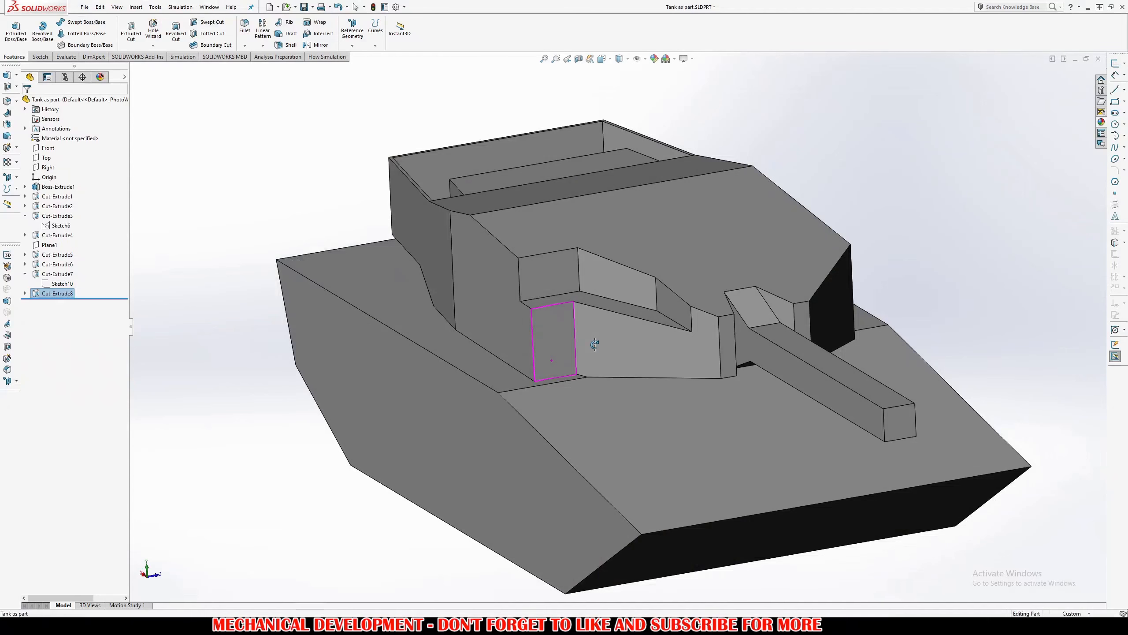
Edit the strip cut on the turret's front side and set its depth to 700 mm
{"action": "left_click", "coordinate": [38, 296]}
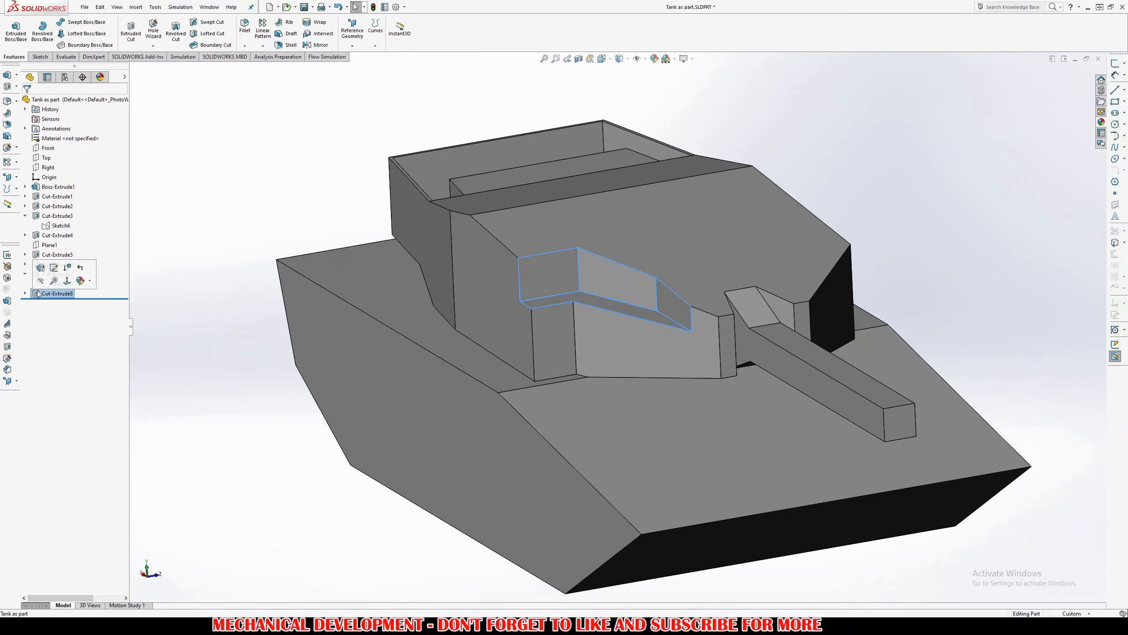
{"action": "left_click", "coordinate": [39, 267]}
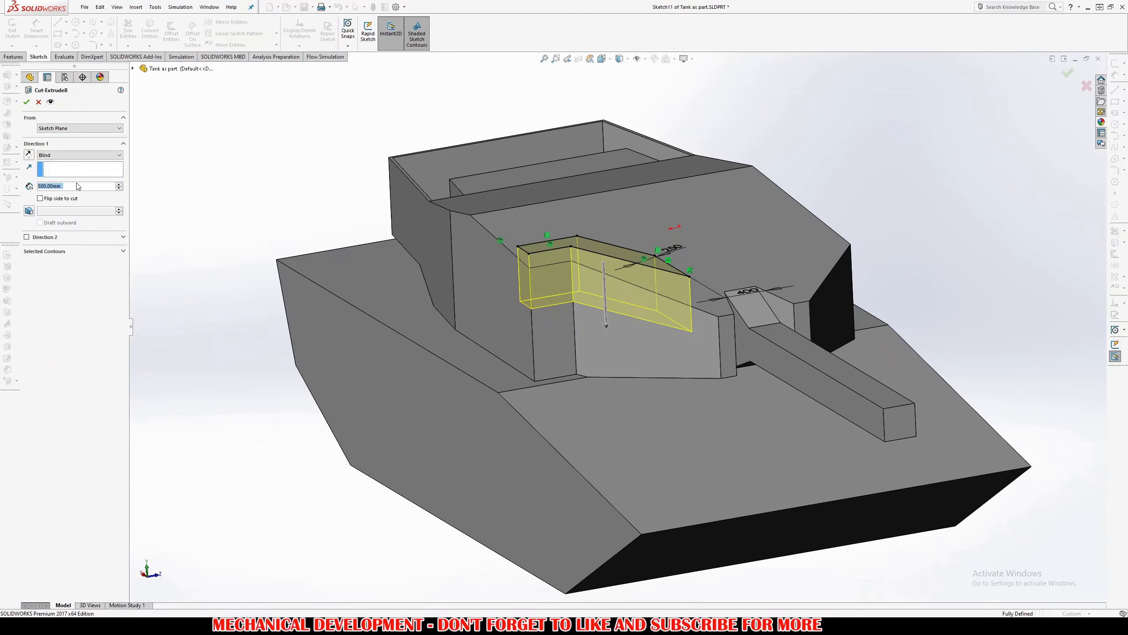
{"action": "type", "text": "600"}
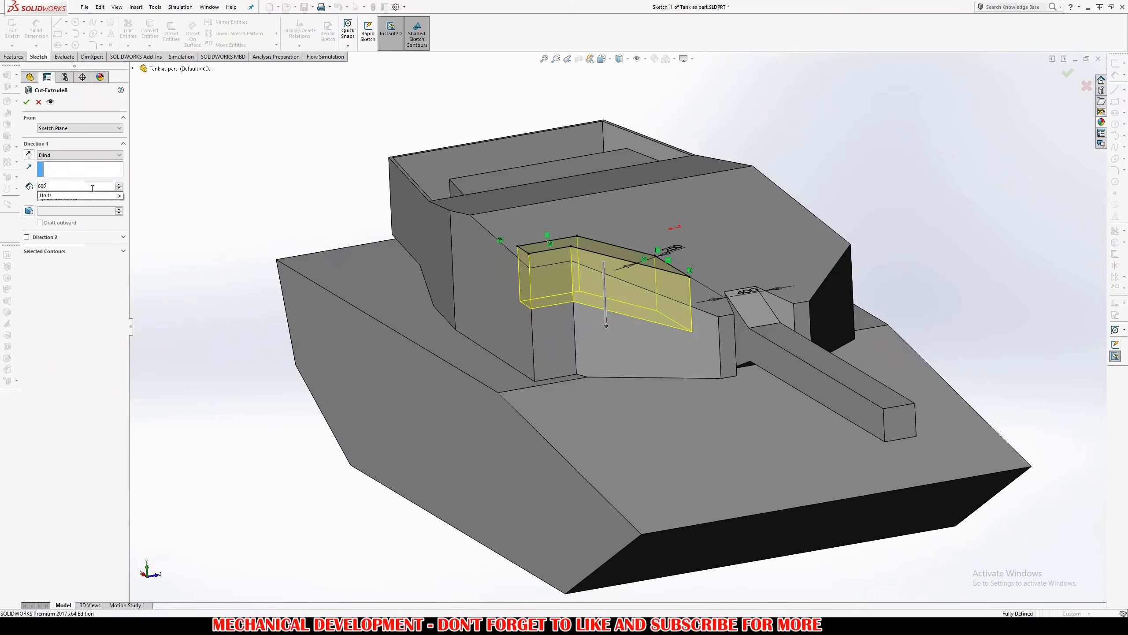
{"action": "key", "text": "Return"}
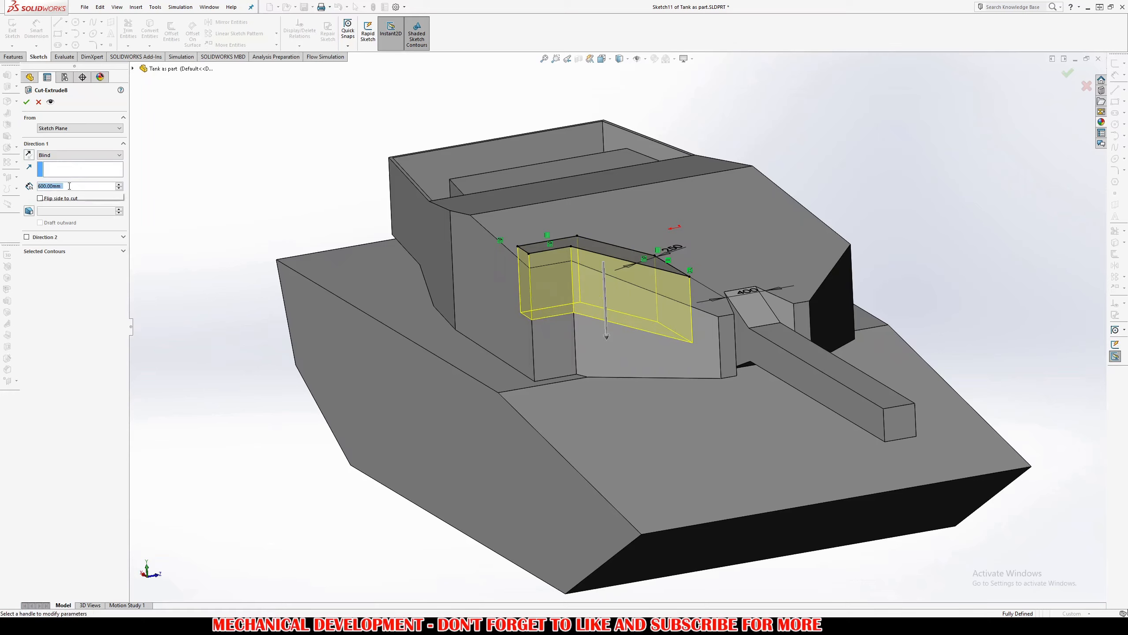
{"action": "type", "text": "700"}
{"action": "key", "text": "Return"}
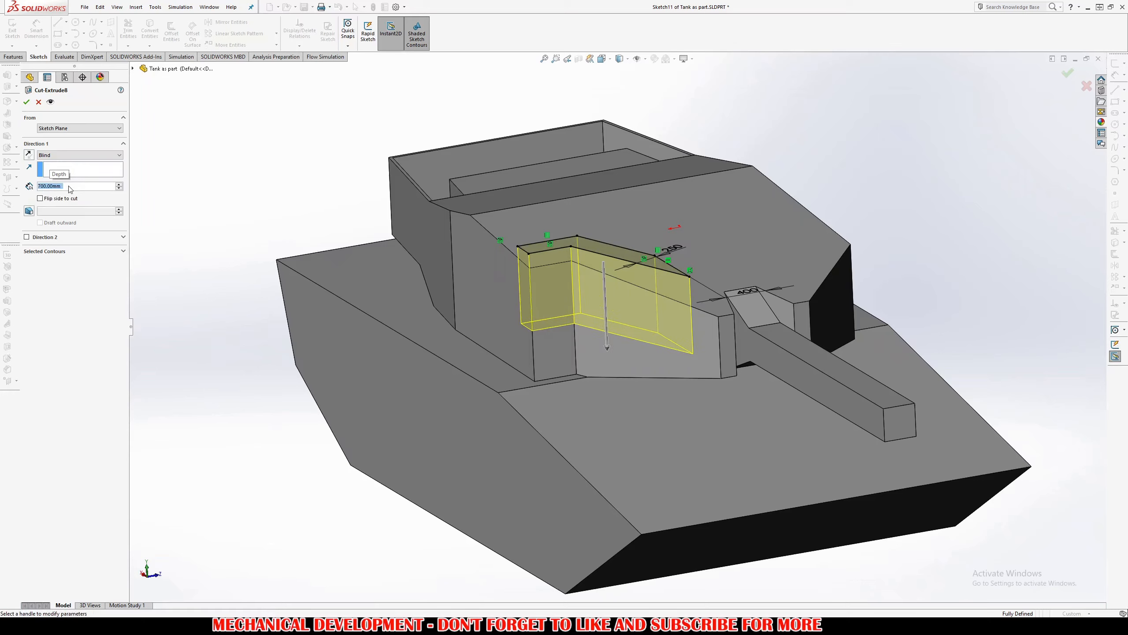
{"action": "left_click", "coordinate": [25, 102]}
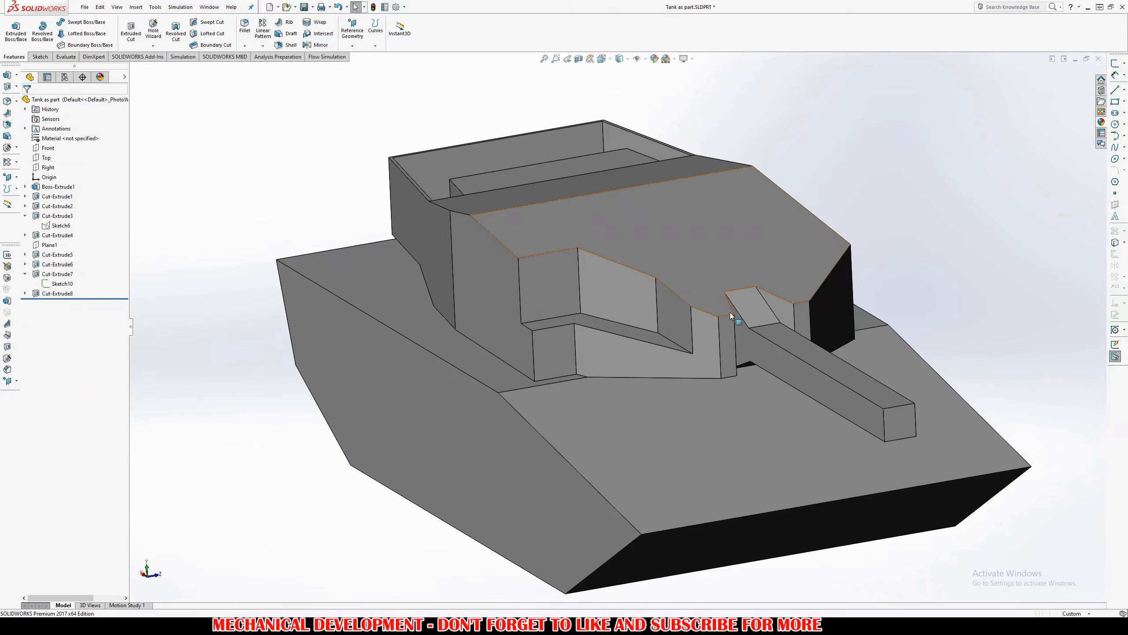
Check the turret side in the browser's Merkava photo, return to SOLIDWORKS, and delete the entire contour in the strip cut's sketch
{"action": "key", "text": "alt+Tab"}
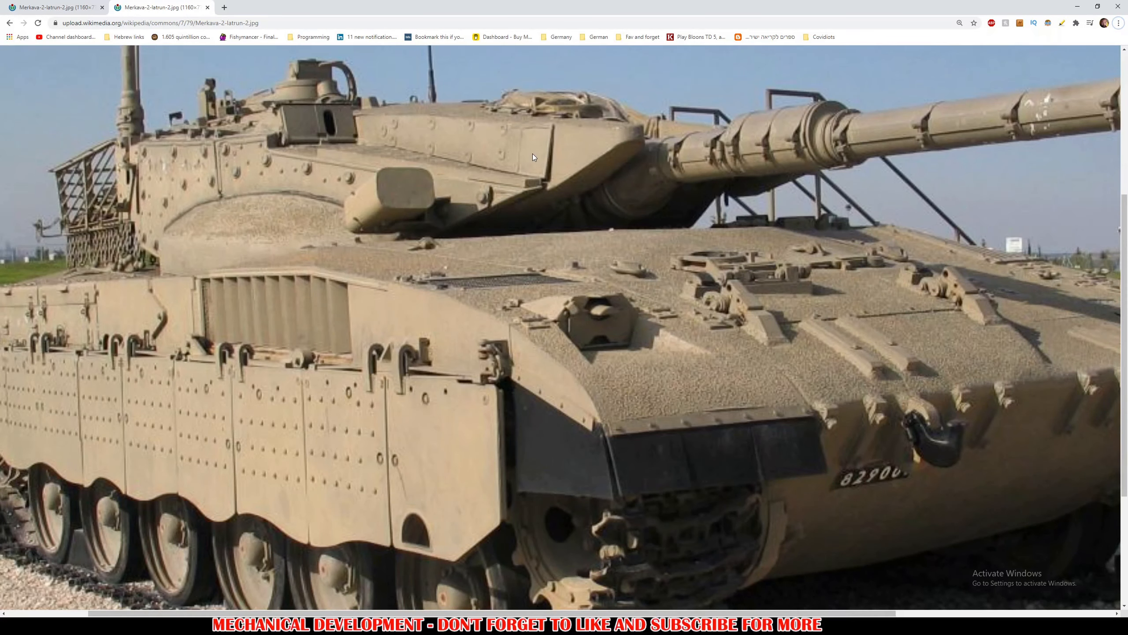
{"action": "key", "text": "alt+Tab"}
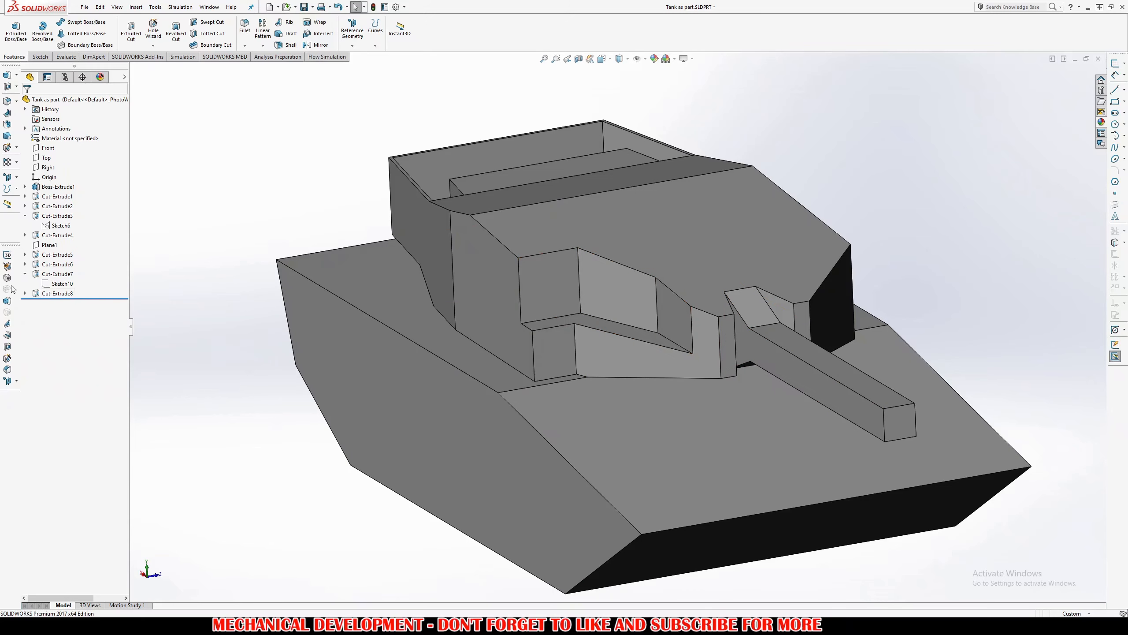
{"action": "left_click", "coordinate": [24, 294]}
{"action": "double_click", "coordinate": [63, 305]}
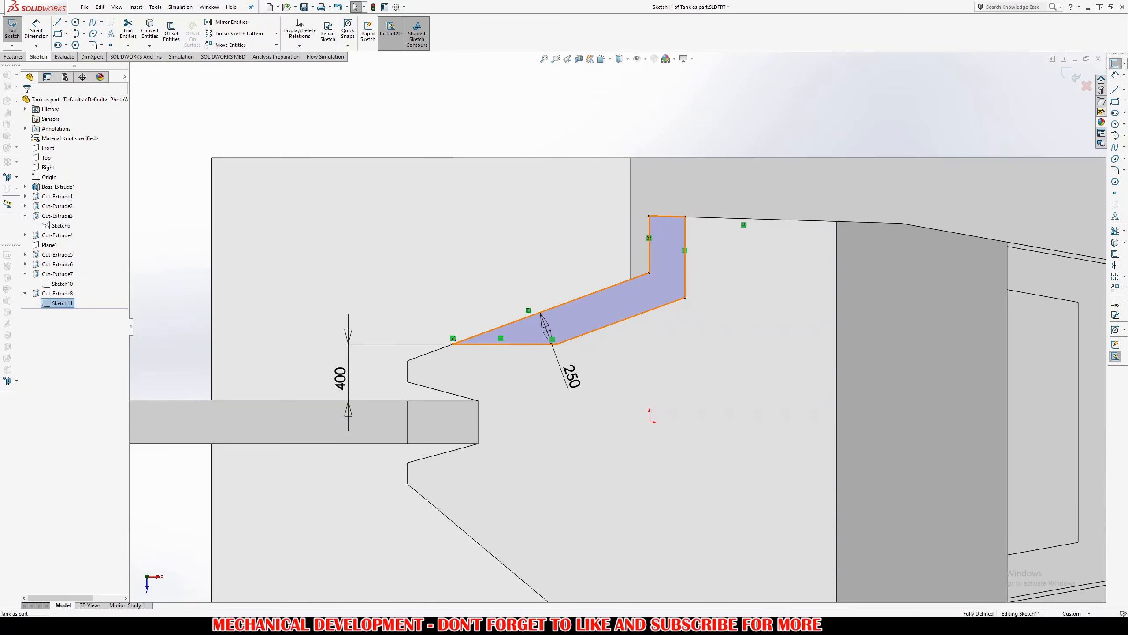
{"action": "left_click", "coordinate": [509, 333]}
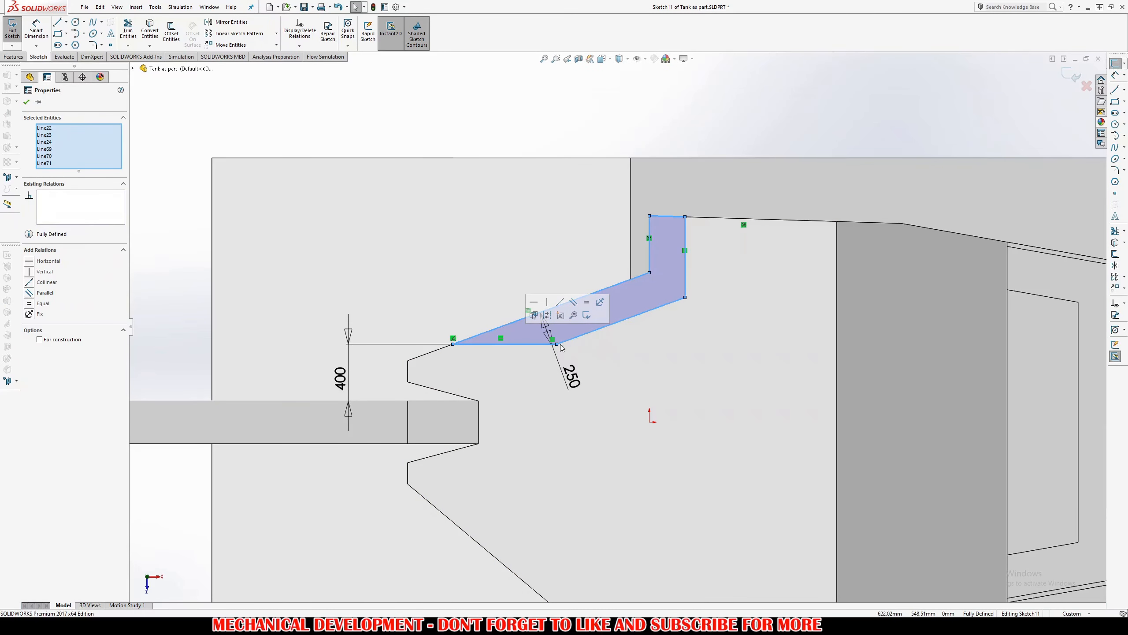
{"action": "key", "text": "Delete"}
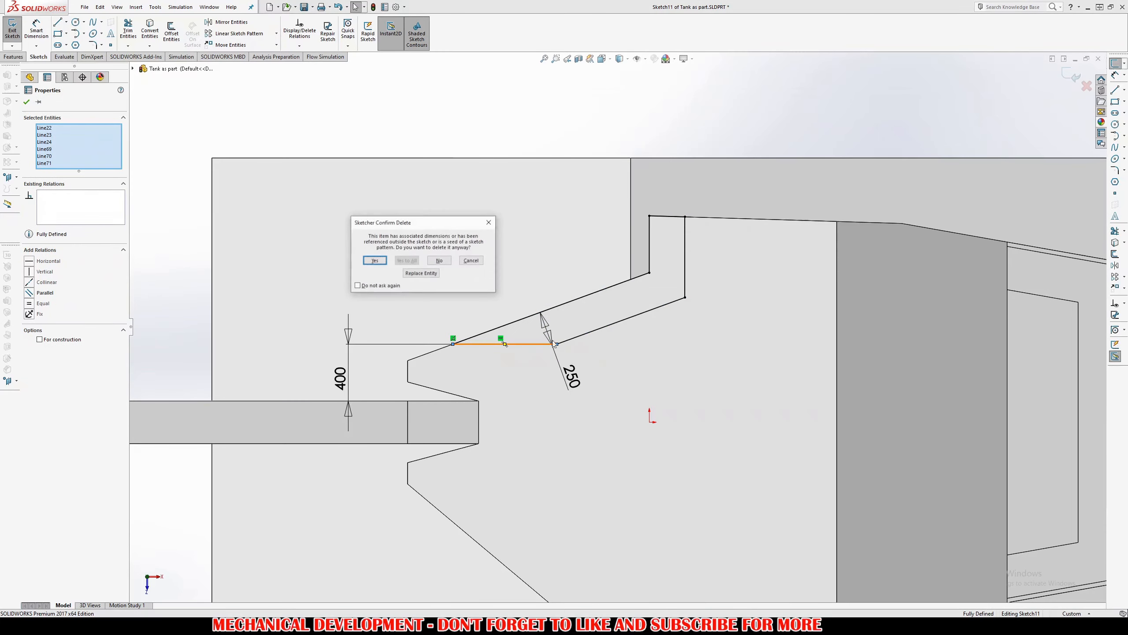
{"action": "key", "text": "Return"}
{"action": "left_click_drag", "start_coordinate": [796, 137], "coordinate": [381, 413]}
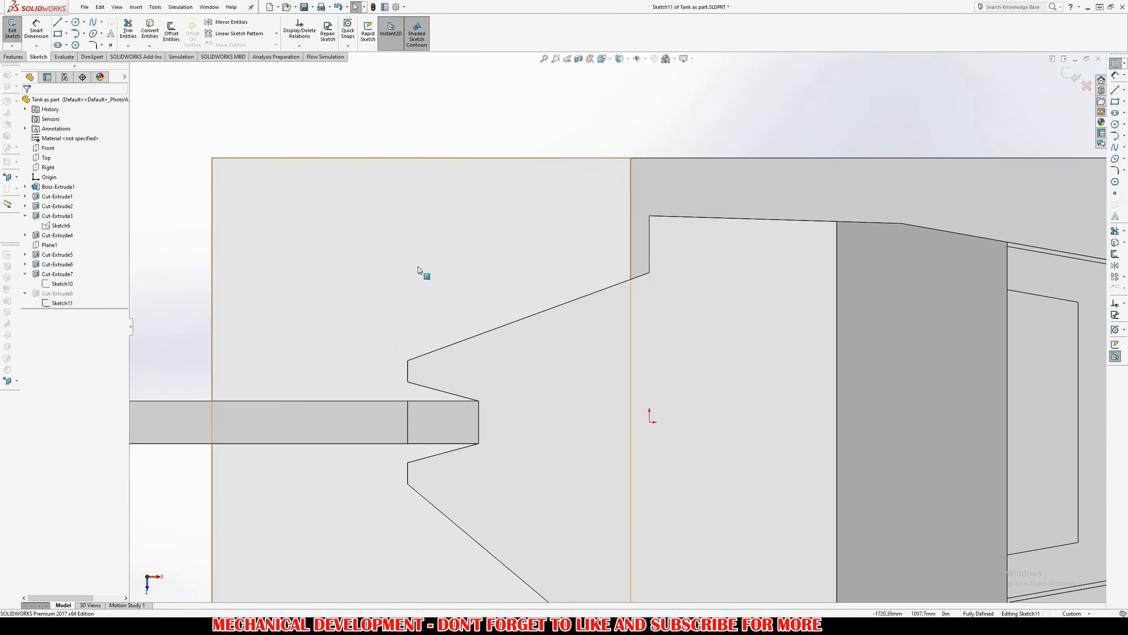
Sketch a closed wedge contour from the turret's front corner: a sloped line about 1831 mm, a vertical about 771 mm, returning along the turret's edges
{"action": "left_click", "coordinate": [57, 22]}
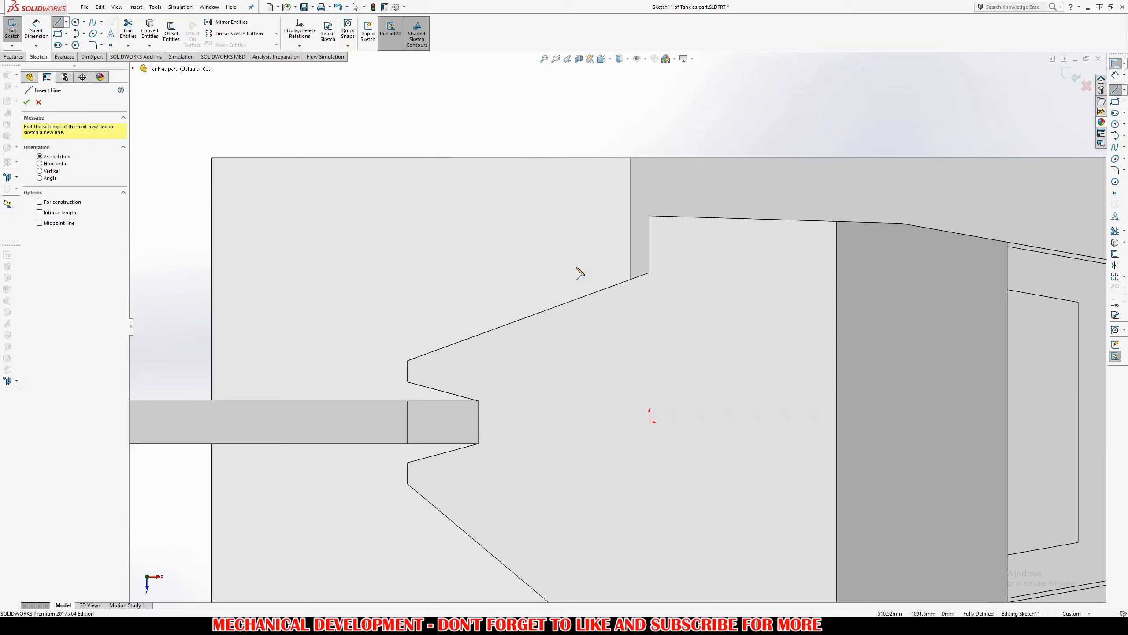
{"action": "left_click", "coordinate": [409, 361]}
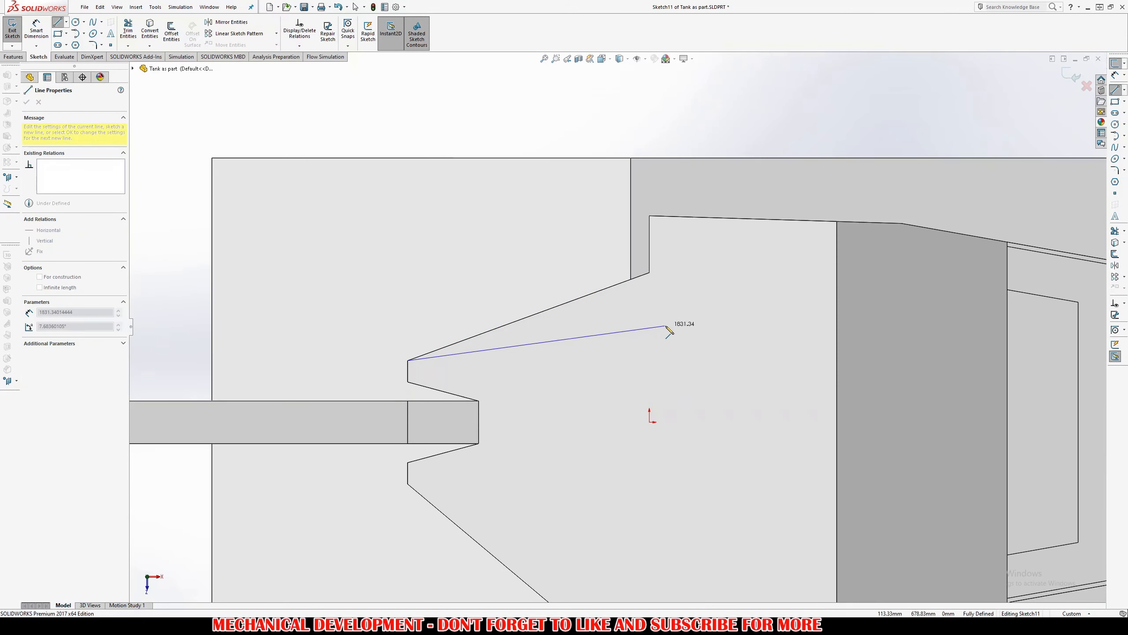
{"action": "left_click", "coordinate": [665, 325]}
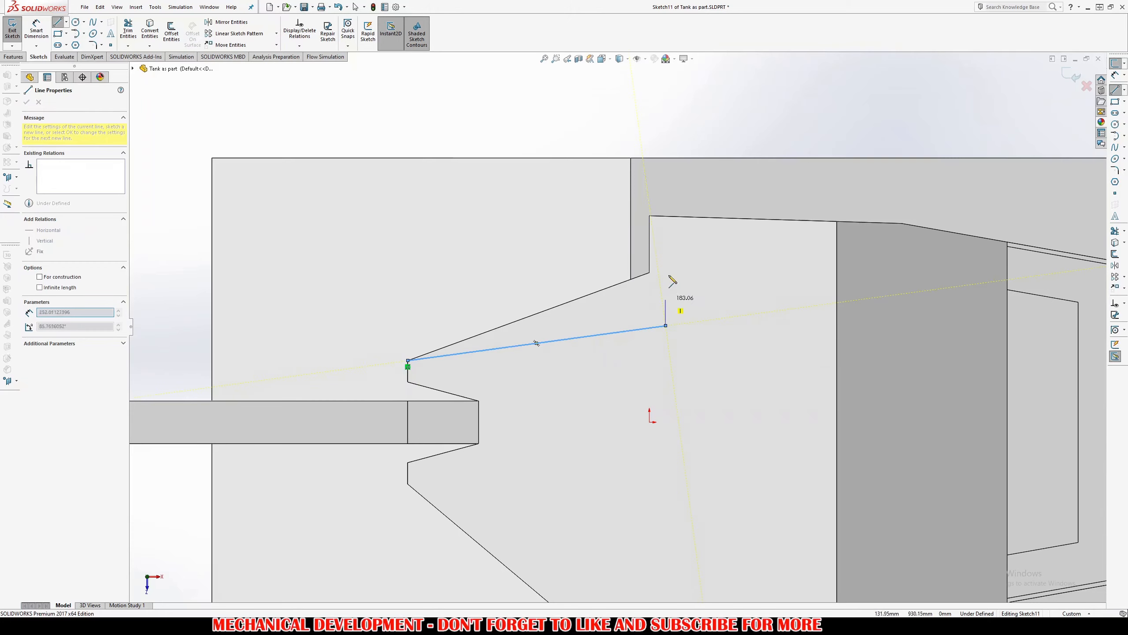
{"action": "left_click", "coordinate": [666, 216]}
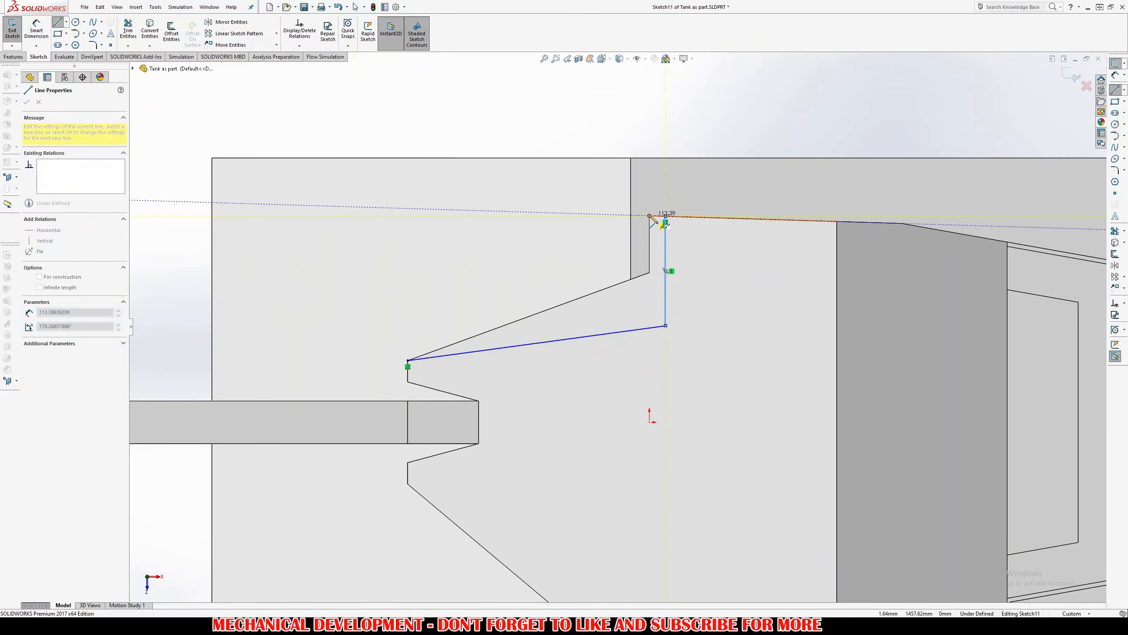
{"action": "left_click", "coordinate": [649, 216]}
{"action": "left_click", "coordinate": [650, 273]}
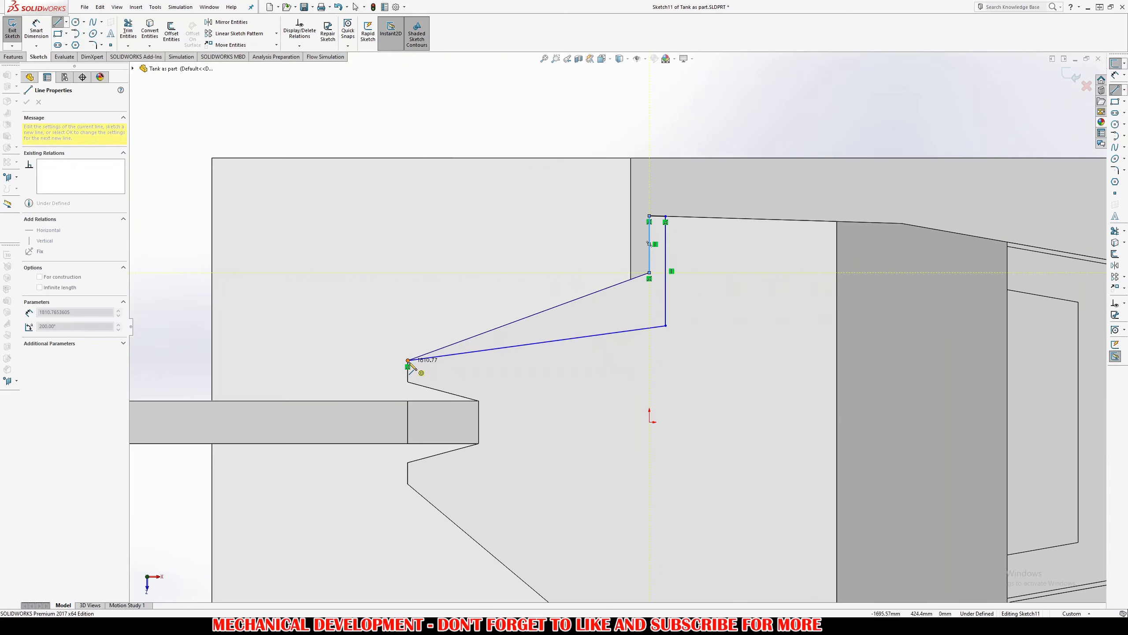
{"action": "left_click", "coordinate": [408, 360]}
{"action": "key", "text": "Escape"}
{"action": "key", "text": "Escape"}
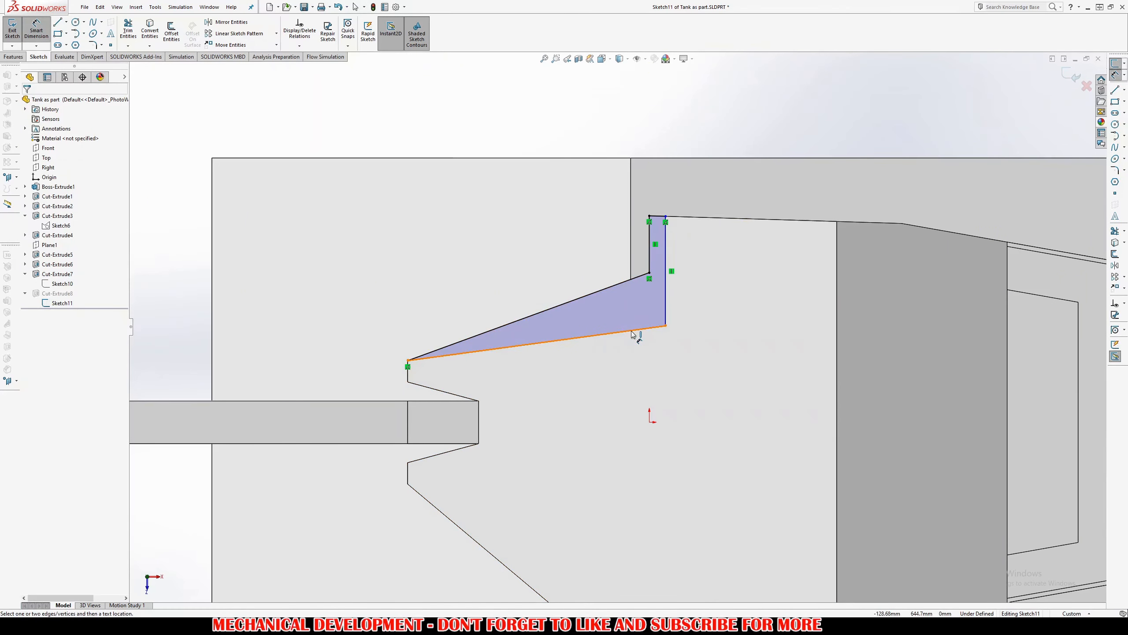
Dimension the wedge contour's inner vertical line at 500 mm and change the dimension to 550 mm
{"action": "key", "text": "d"}
{"action": "left_click", "coordinate": [666, 306]}
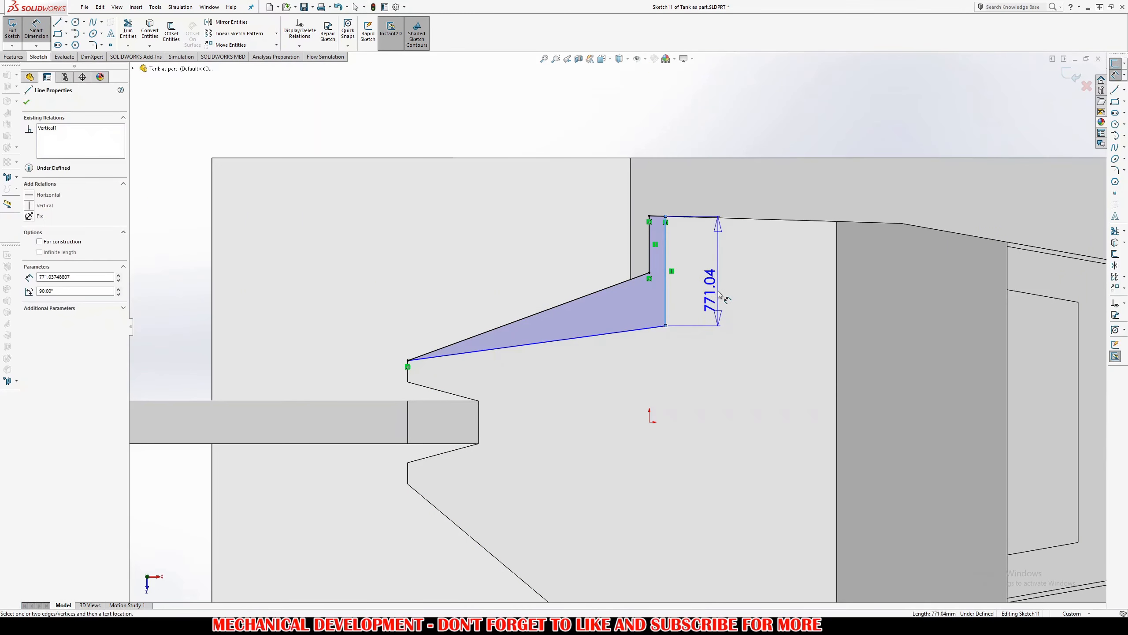
{"action": "left_click", "coordinate": [719, 272]}
{"action": "type", "text": "500"}
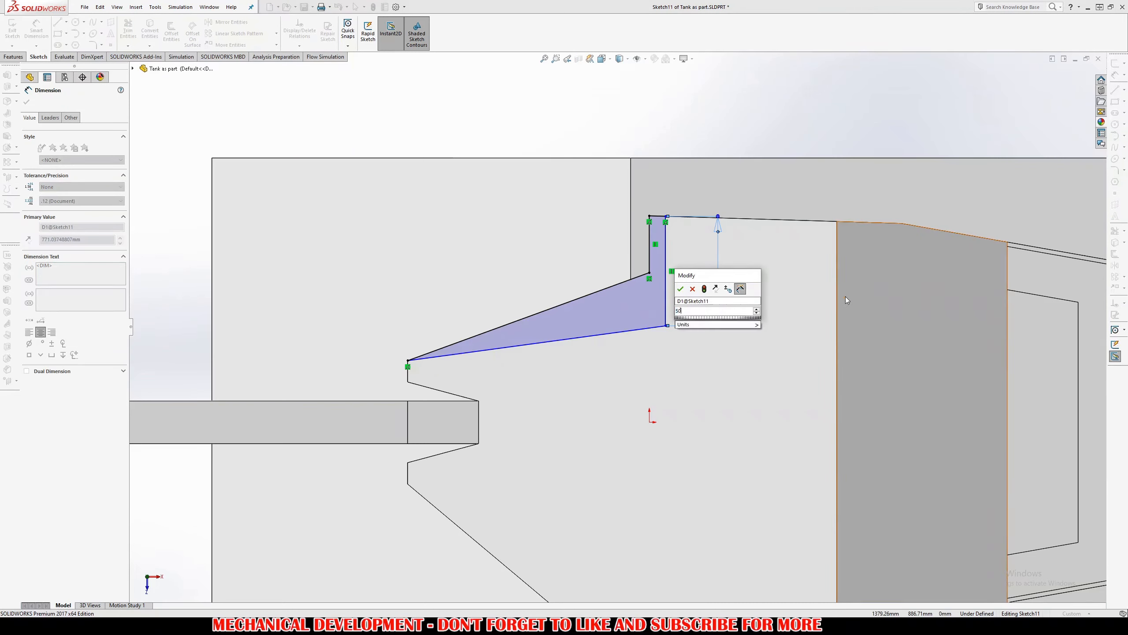
{"action": "key", "text": "Return"}
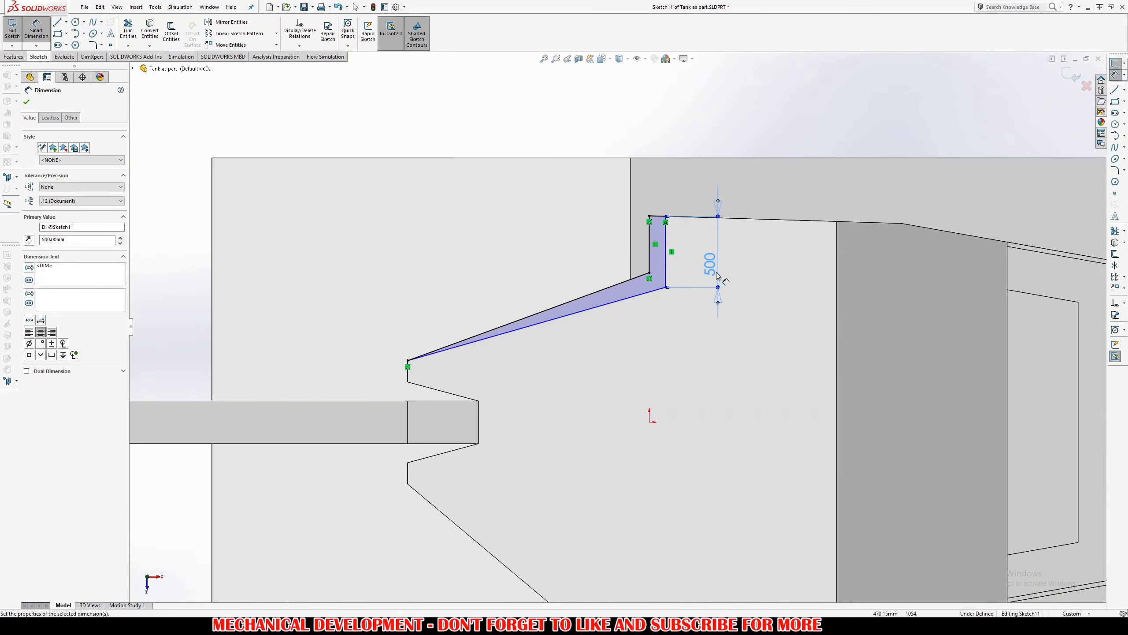
{"action": "key", "text": "Escape"}
{"action": "left_click", "coordinate": [711, 267]}
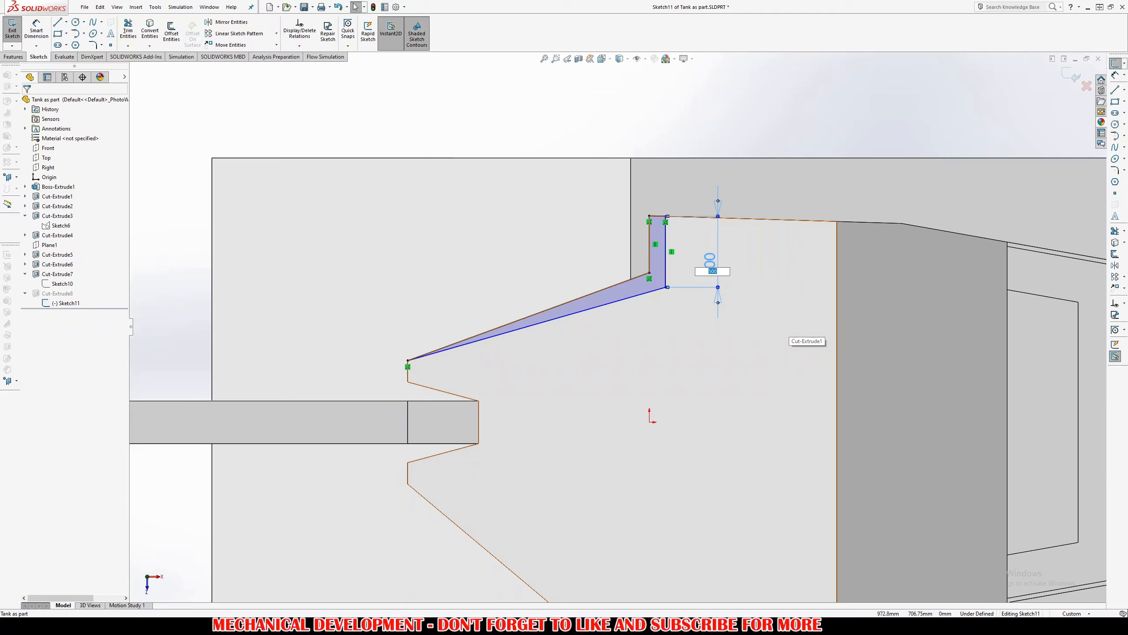
{"action": "key", "text": "Return"}
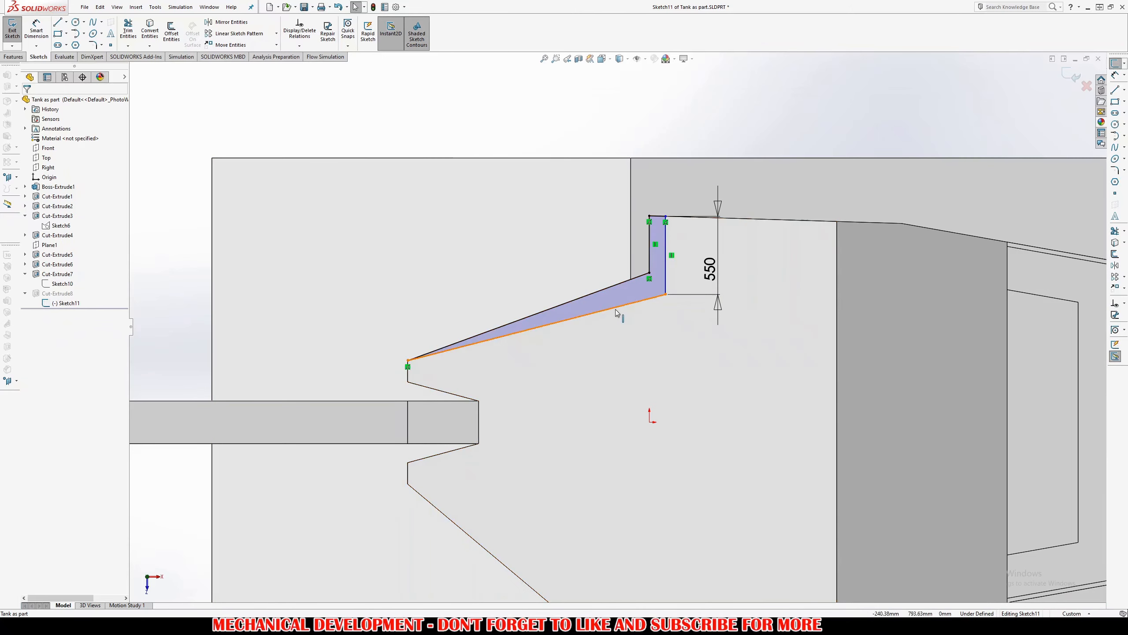
Dimension the spacing between the wedge contour's two vertical lines at 200 mm and exit the sketch to rebuild the cut
{"action": "left_click", "coordinate": [576, 320]}
{"action": "left_click_drag", "start_coordinate": [575, 319], "coordinate": [629, 326]}
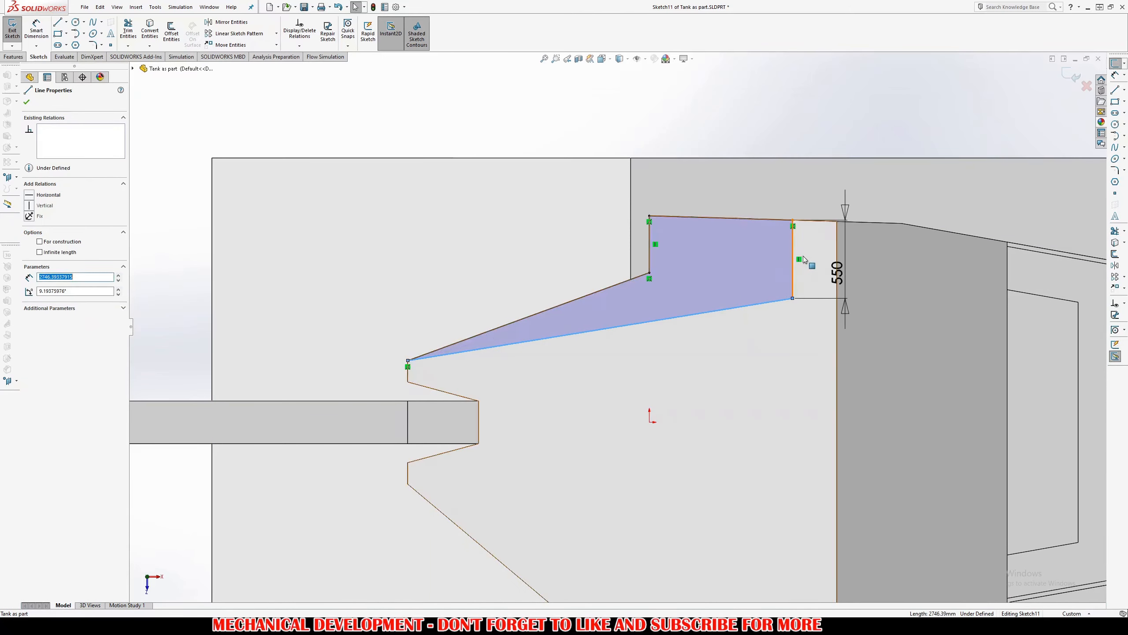
{"action": "right_click_drag", "start_coordinate": [803, 259], "coordinate": [793, 241]}
{"action": "left_click", "coordinate": [707, 191]}
{"action": "key", "text": "ctrl+z"}
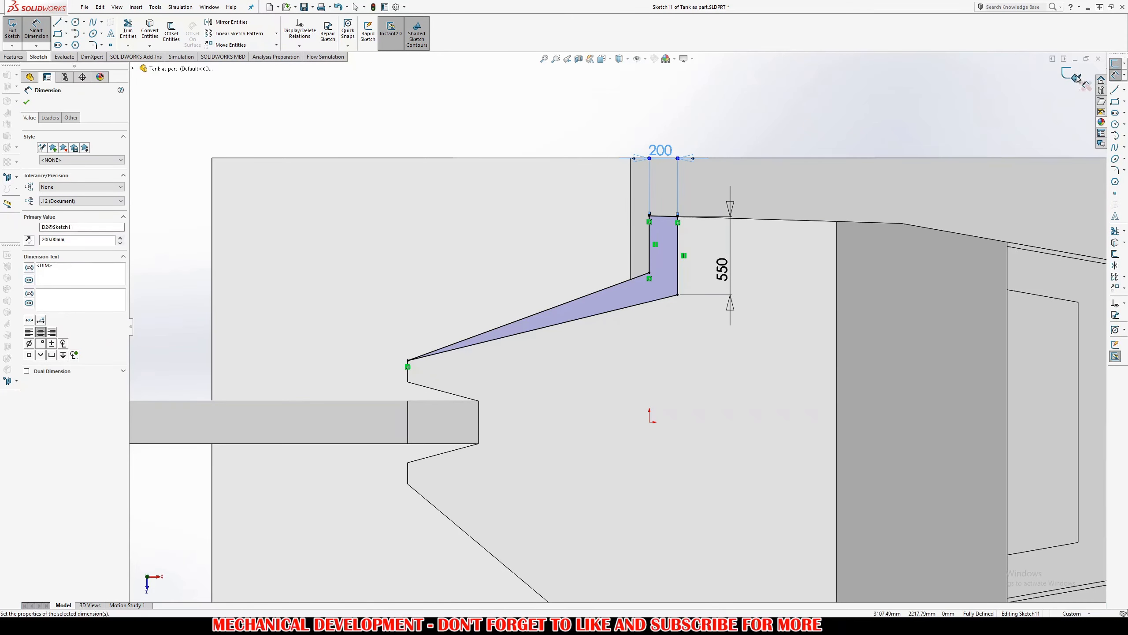
{"action": "left_click", "coordinate": [1076, 76]}
Select the Right plane and enlarge its frame at two opposite corners to span the whole tank, and clear the selection
{"action": "mouse_move", "coordinate": [658, 311]}
{"action": "middle_mouse_down"}
{"action": "mouse_move", "coordinate": [709, 373]}
{"action": "mouse_move", "coordinate": [687, 371]}
{"action": "middle_mouse_up"}
{"action": "middle_click_drag", "start_coordinate": [546, 334], "coordinate": [571, 452]}
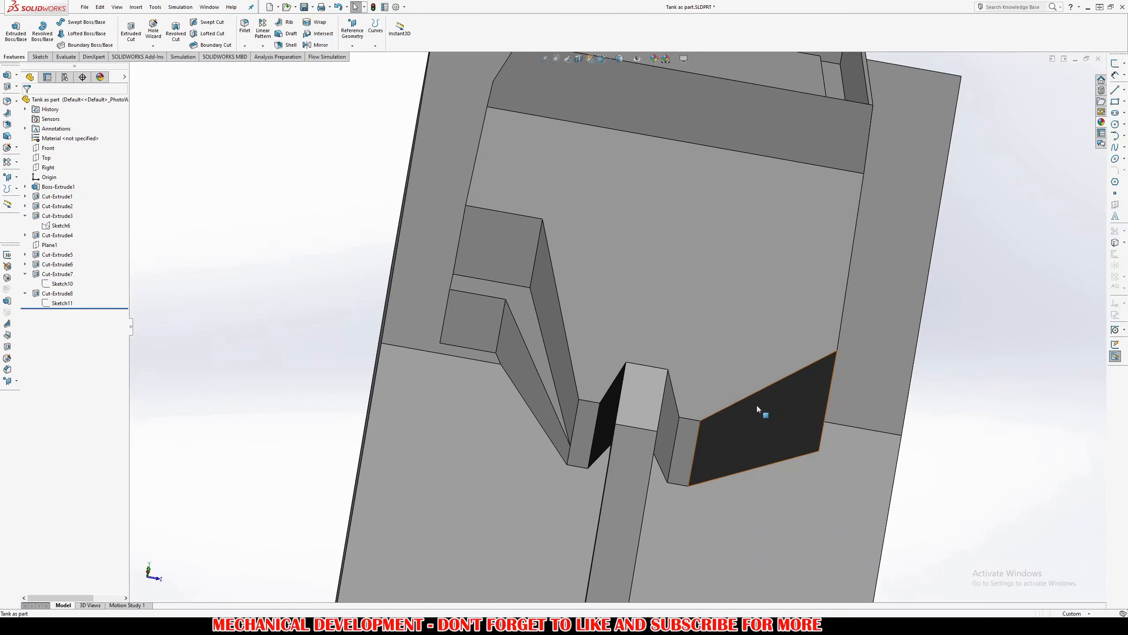
{"action": "middle_click_drag", "start_coordinate": [628, 369], "coordinate": [696, 311]}
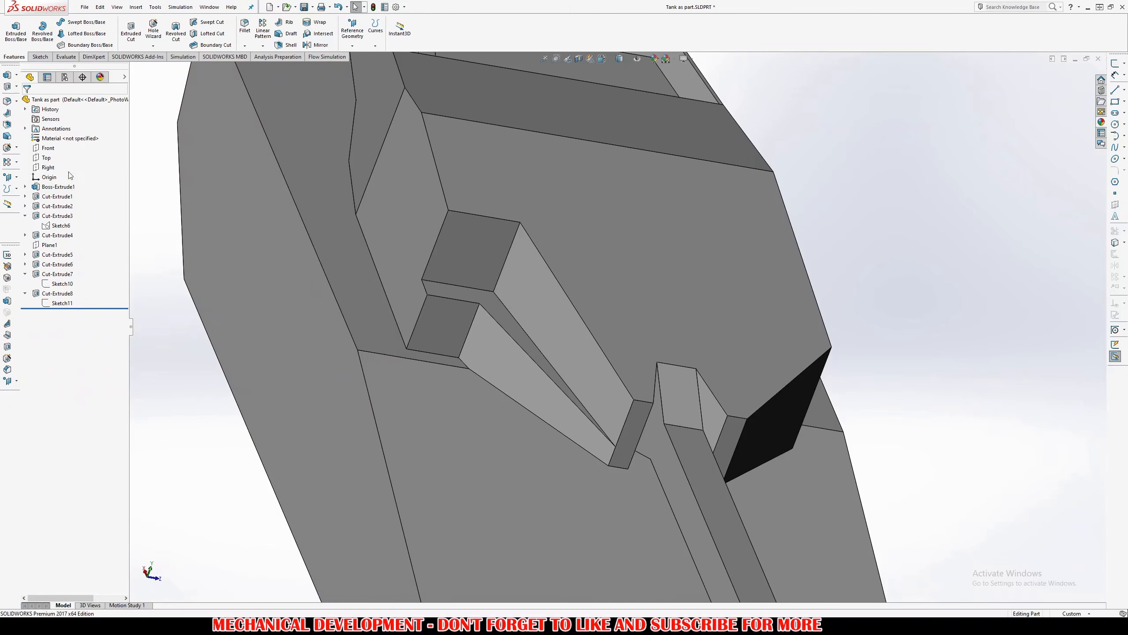
{"action": "left_click", "coordinate": [47, 167]}
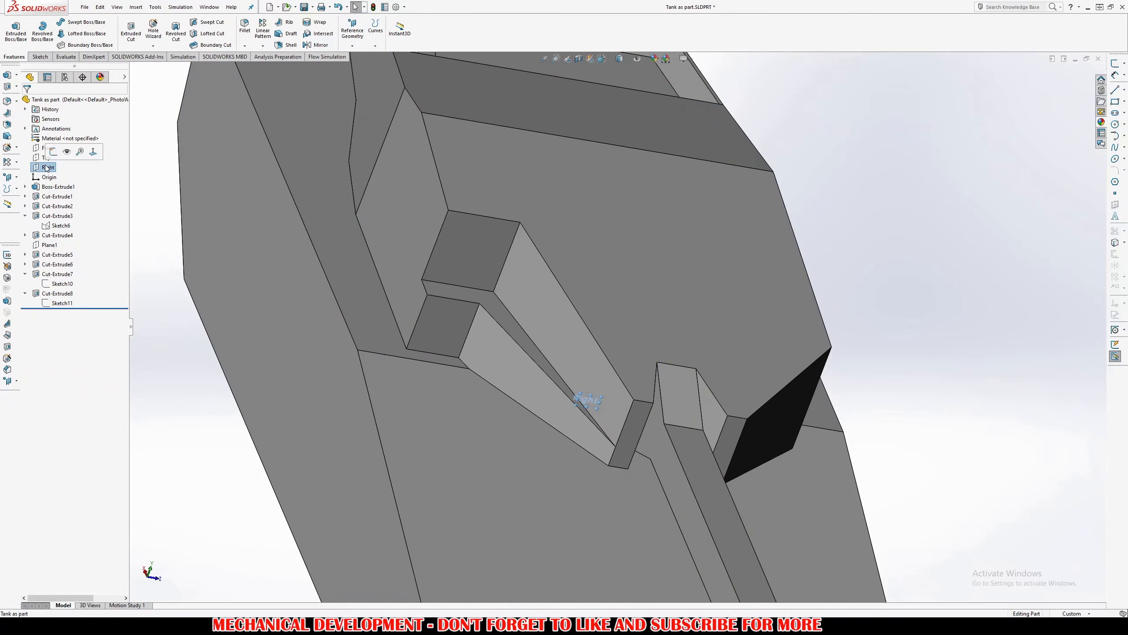
{"action": "left_click", "coordinate": [80, 151]}
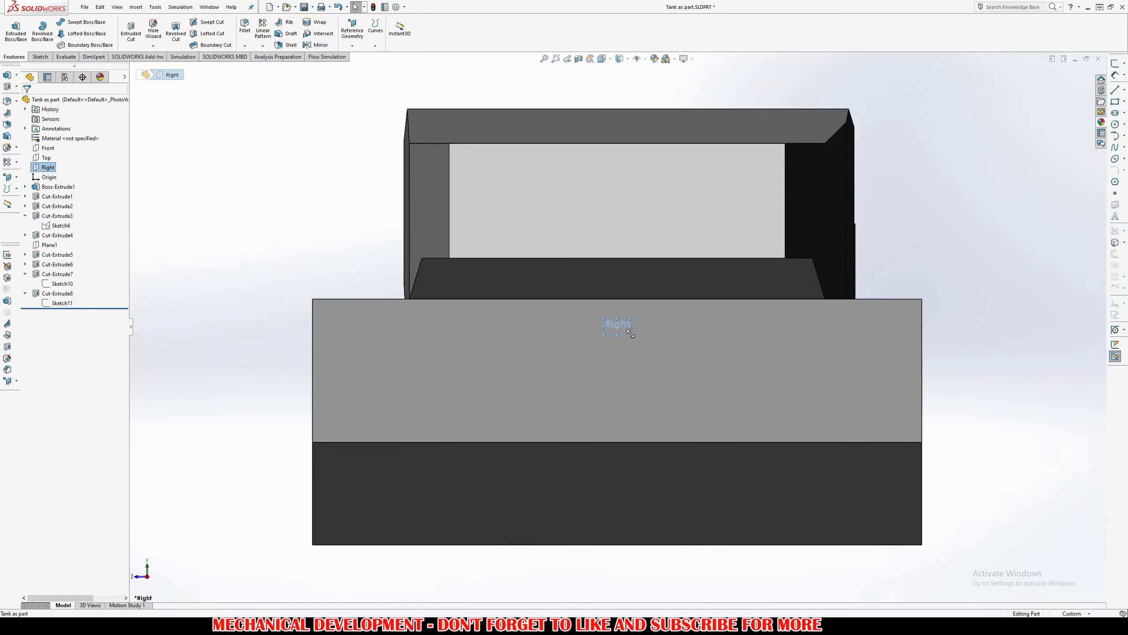
{"action": "left_click_drag", "start_coordinate": [906, 537], "coordinate": [940, 554]}
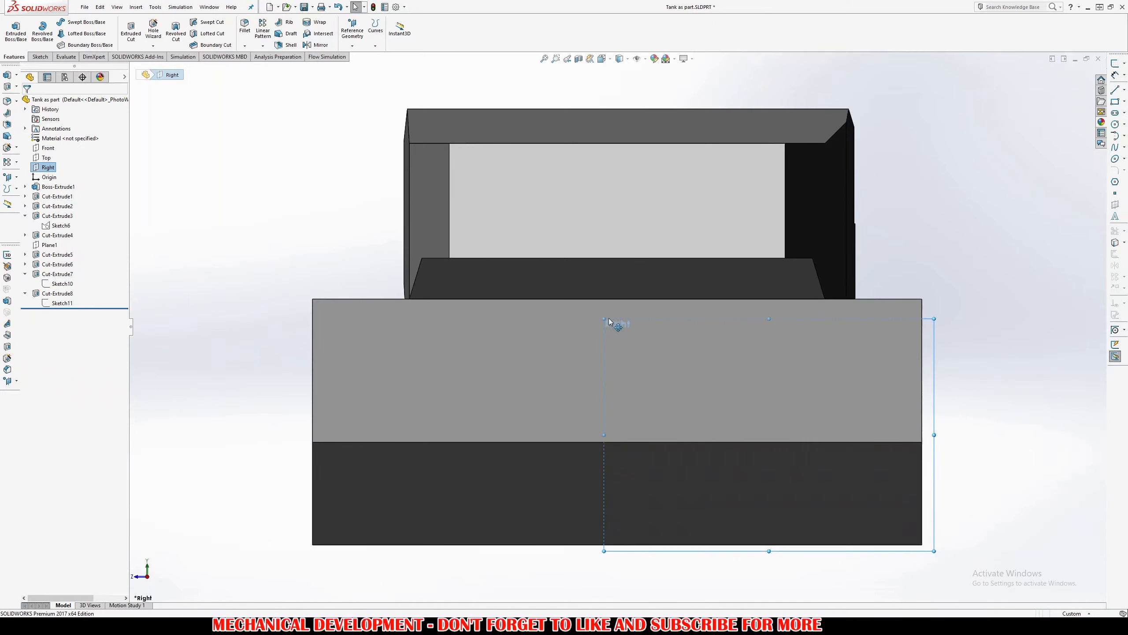
{"action": "left_click_drag", "start_coordinate": [610, 320], "coordinate": [301, 106]}
{"action": "middle_click_drag", "start_coordinate": [645, 286], "coordinate": [798, 437]}
{"action": "scroll", "coordinate": [679, 333], "scroll_direction": "up", "scroll_amount": 5}
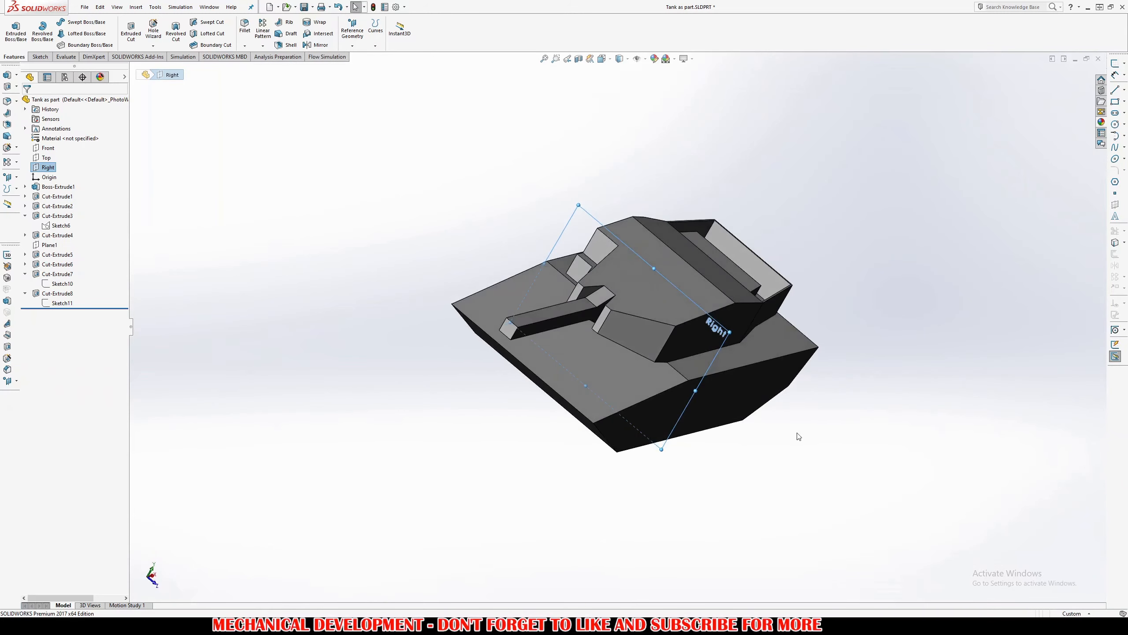
{"action": "key", "text": "ctrl+7"}
{"action": "left_click", "coordinate": [865, 203]}
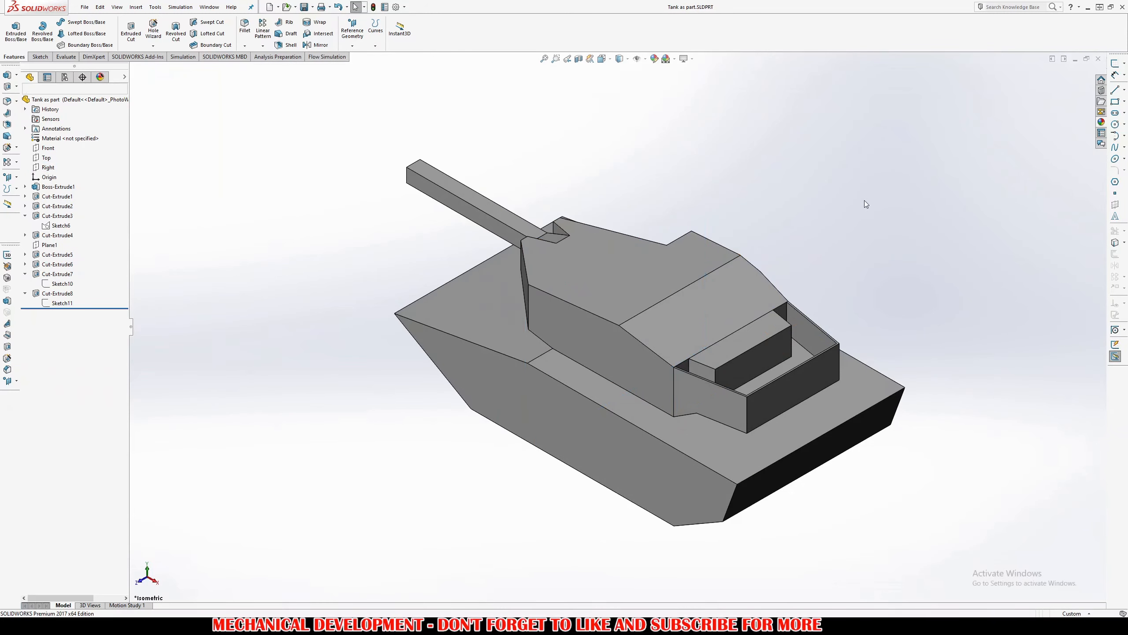